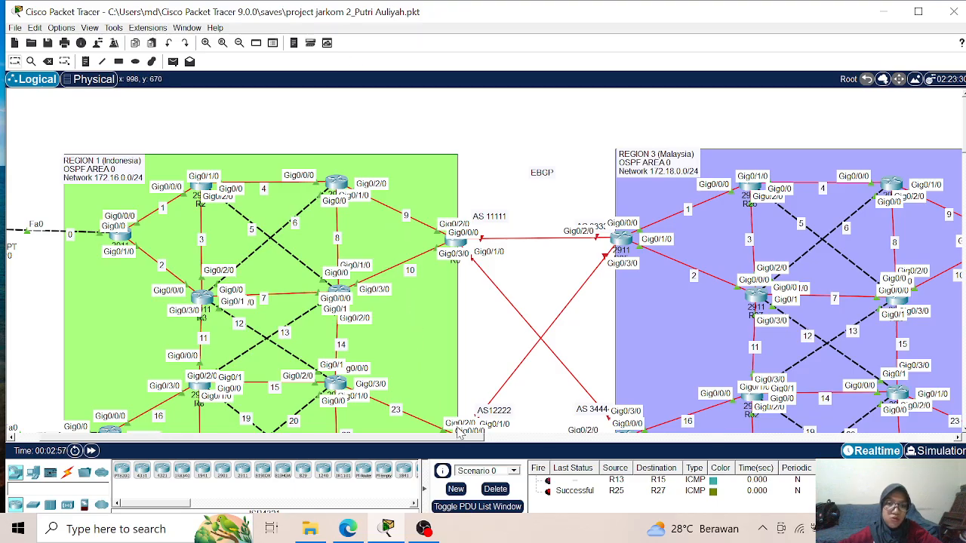
- Examine the Region 3 (Malaysia) and Region 4 (Hongkong) sections of the topology and their router names
left_click_drag(462, 439, 637, 448)
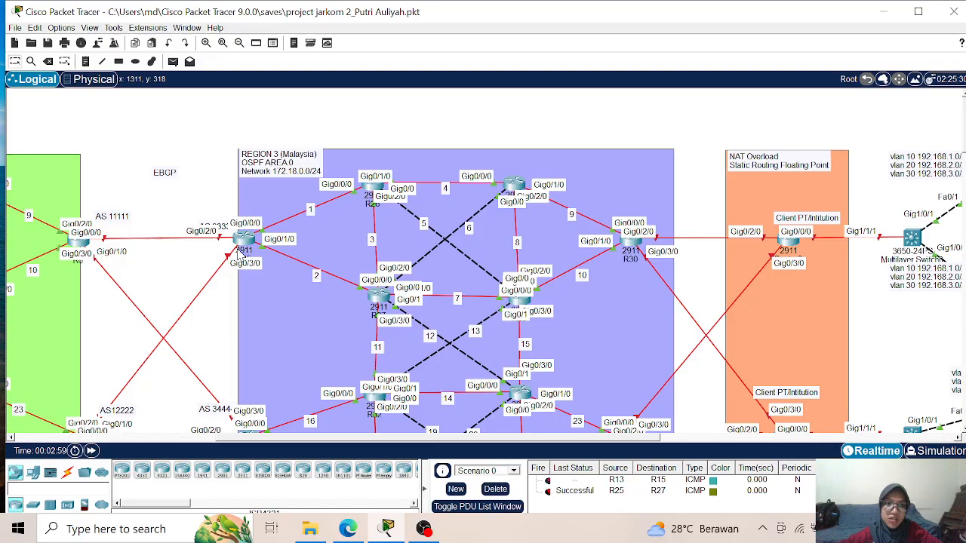
scroll(238, 255, "down", 3)
scroll(238, 255, "up", 3)
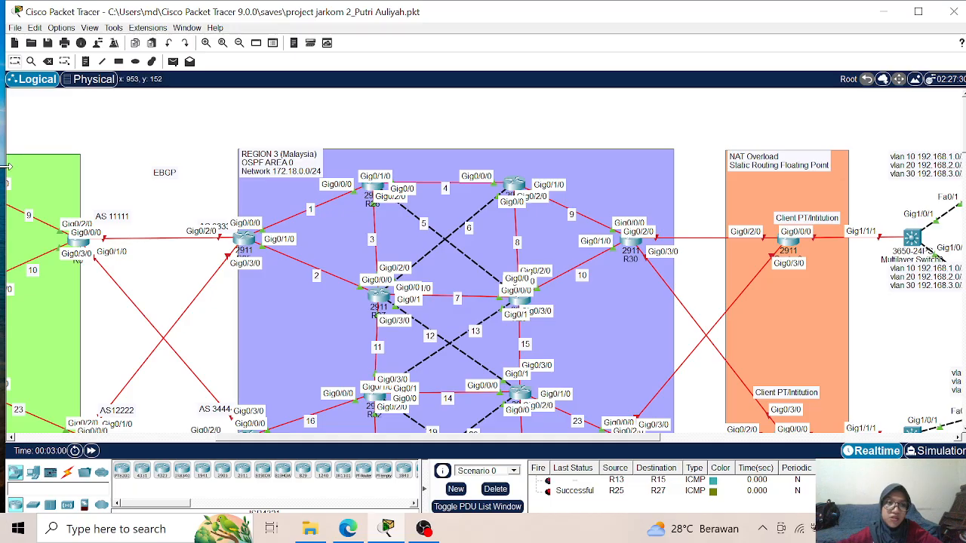
scroll(454, 297, "down", 6)
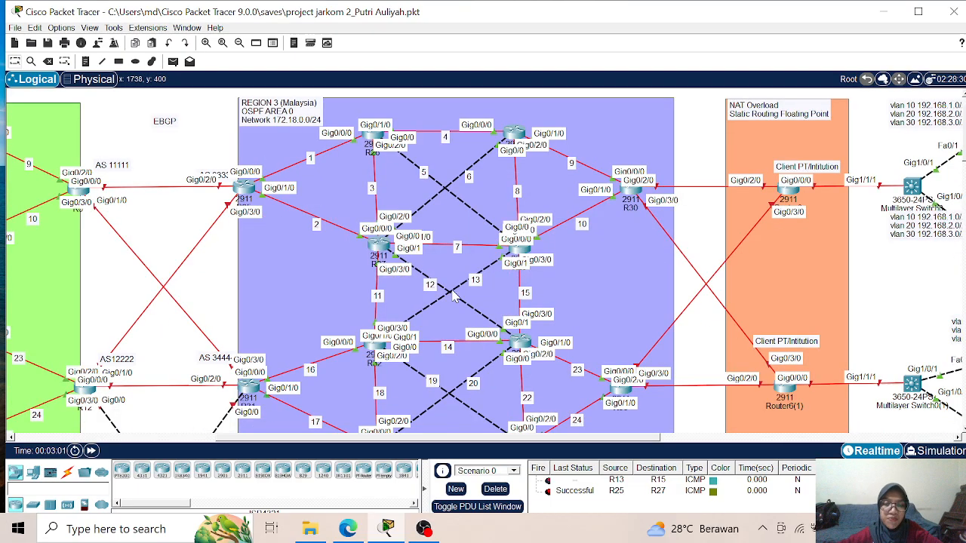
scroll(453, 296, "down", 3)
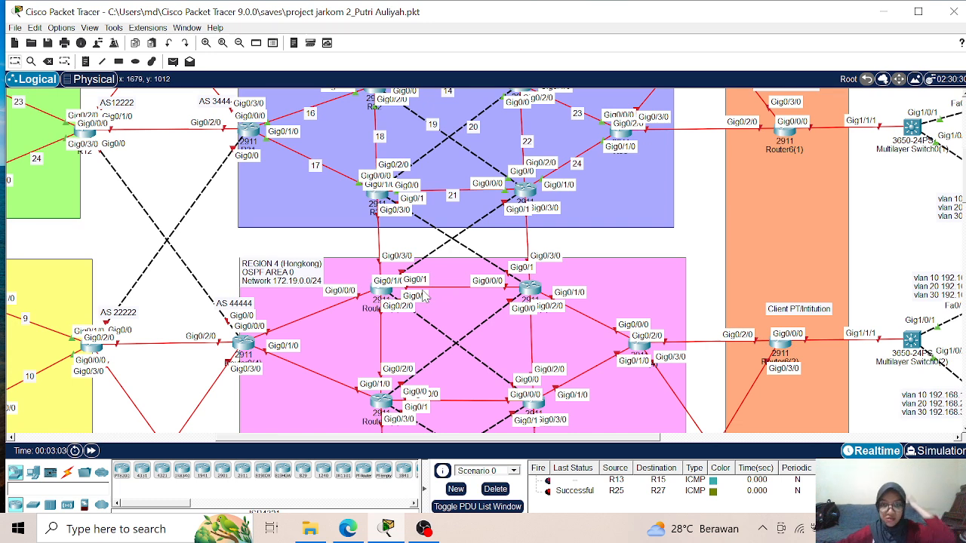
scroll(425, 296, "down", 3)
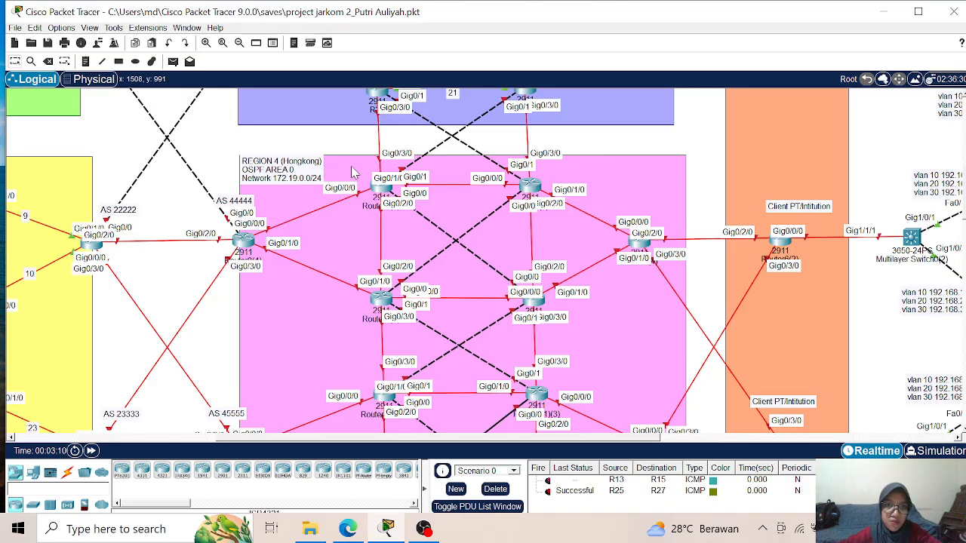
scroll(432, 166, "down", 4)
scroll(383, 202, "up", 4)
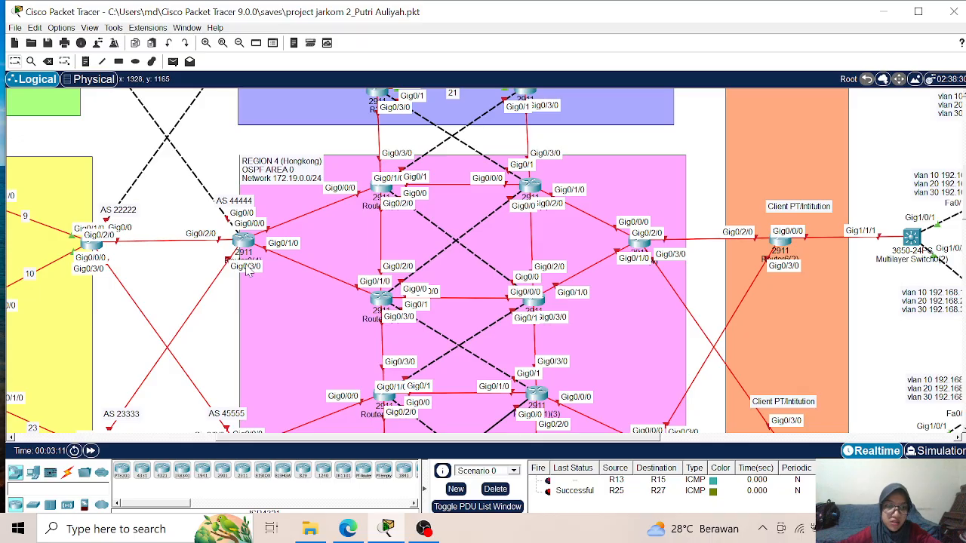
scroll(324, 170, "down", 1)
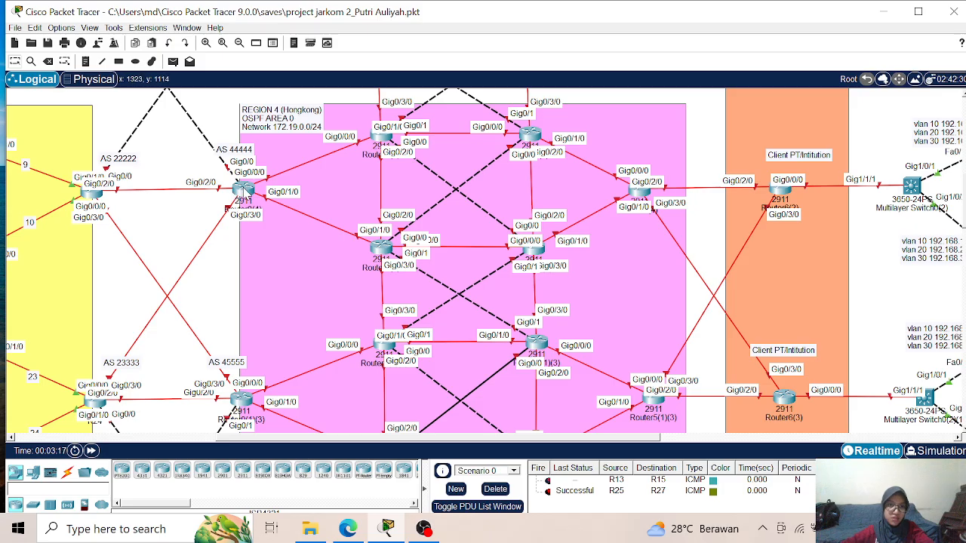
- Replace the display name of the AS 44444 router in Region 4 (Hongkong) with R
mouse_move(243, 195)
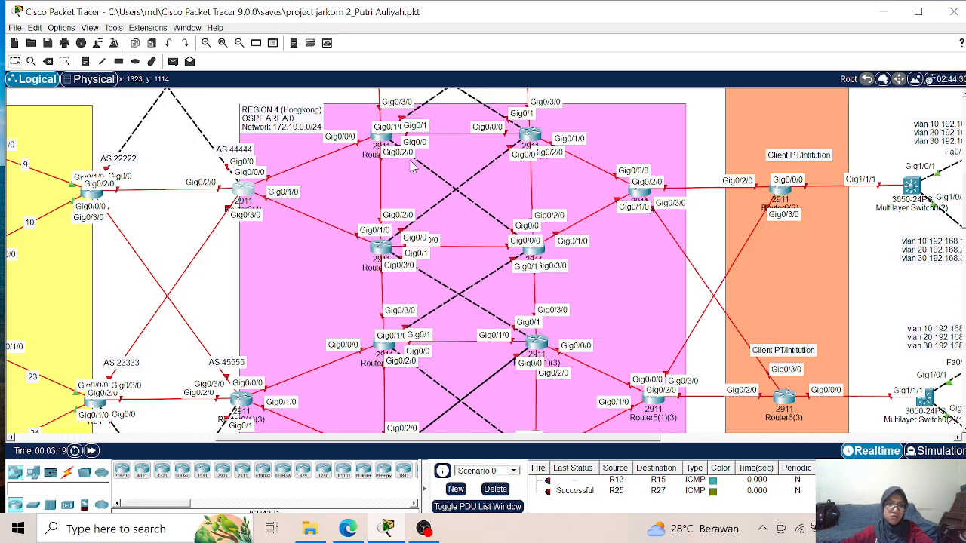
left_click(242, 194)
left_click(226, 44)
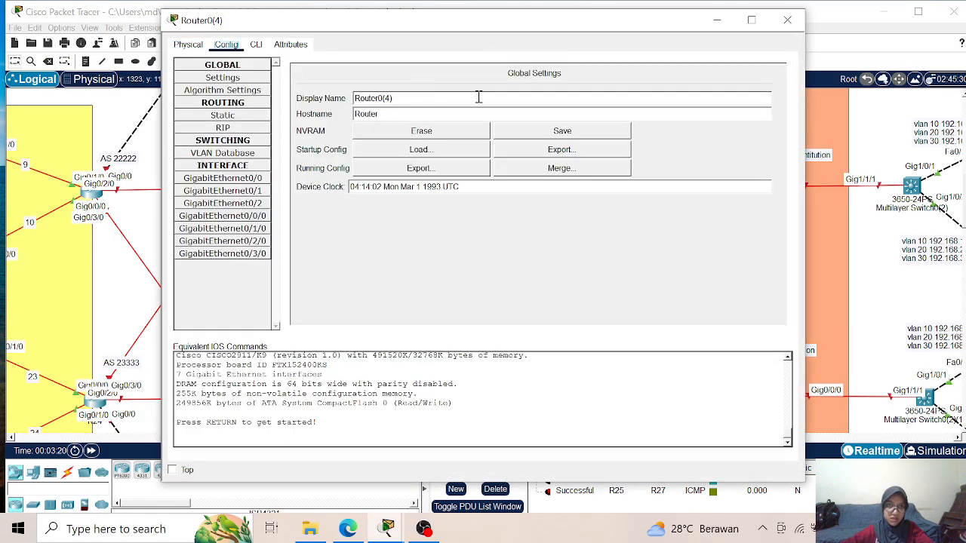
left_click_drag(326, 98, 307, 107)
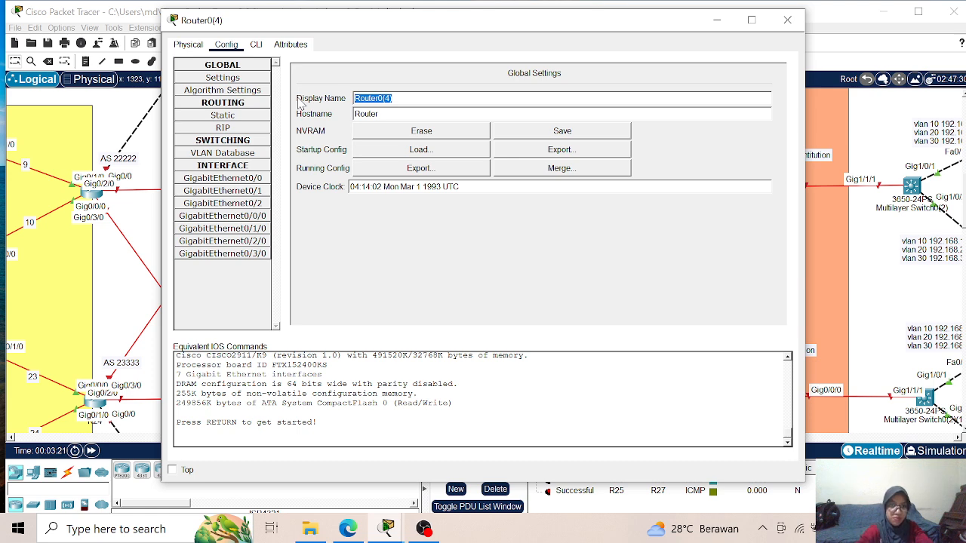
type("R")
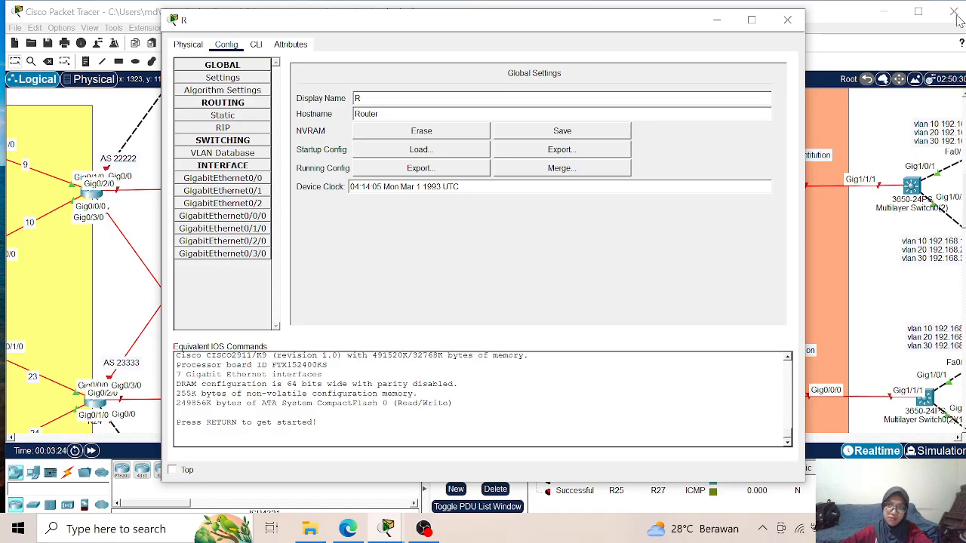
left_click(716, 20)
- Check the router numbering in Region 3, then complete the AS 44444 router's display name as R37
scroll(717, 201, "up", 2)
scroll(716, 200, "up", 2)
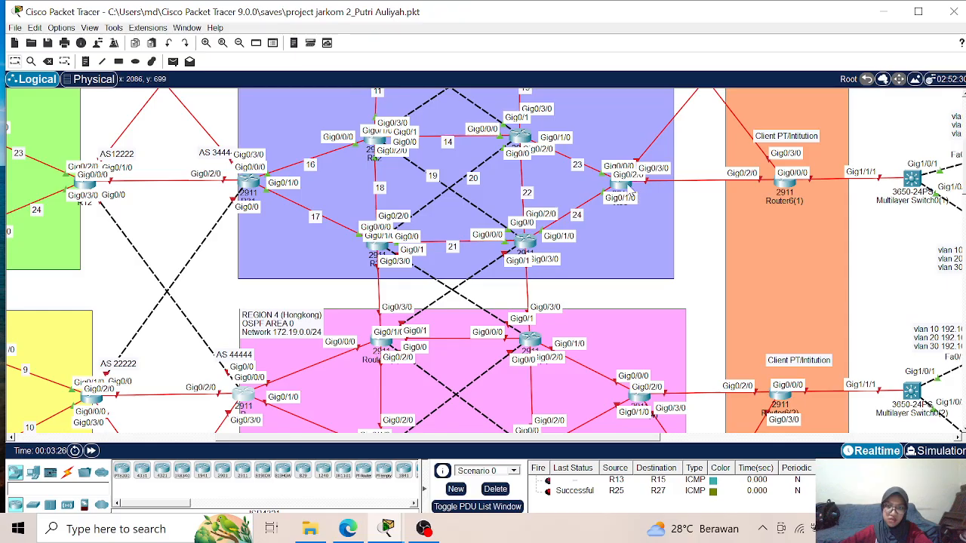
mouse_move(632, 196)
scroll(632, 197, "down", 1)
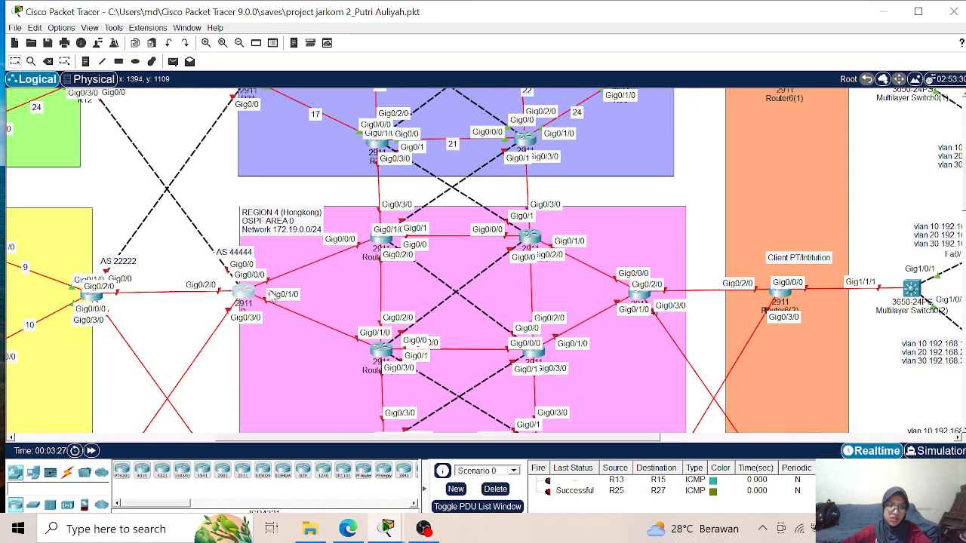
left_click(243, 291)
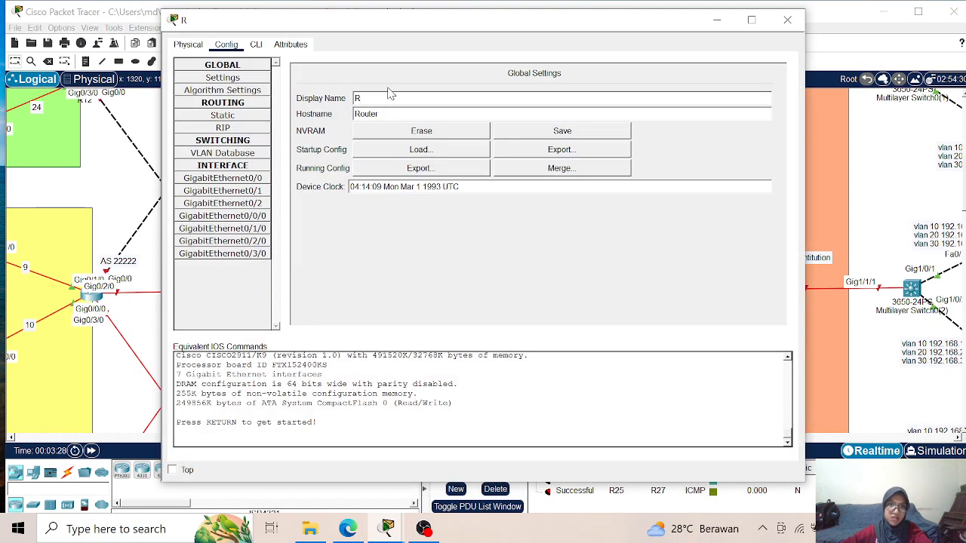
type("37")
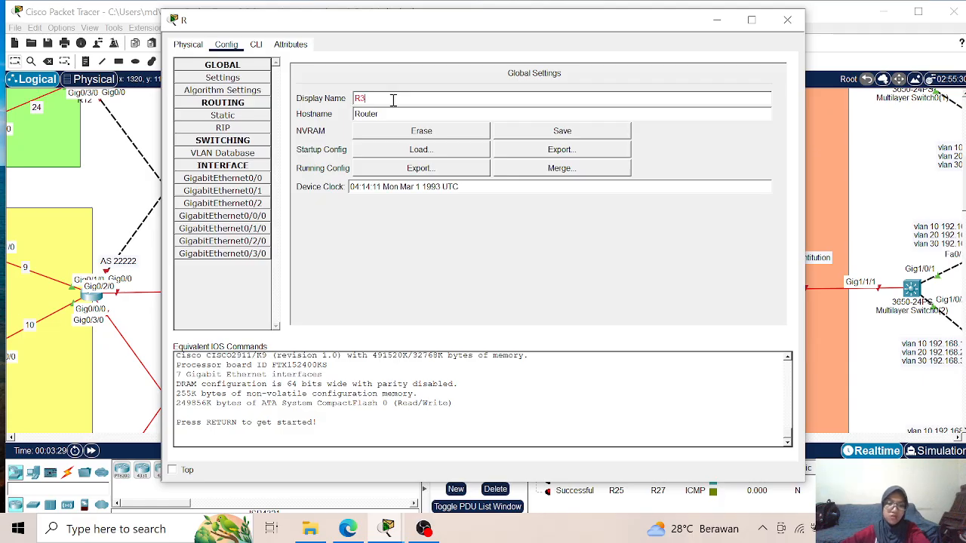
left_click(786, 20)
- Rename the upper-left inner router of Region 4, linked to R37, as R38 on its workspace label
left_click(376, 258)
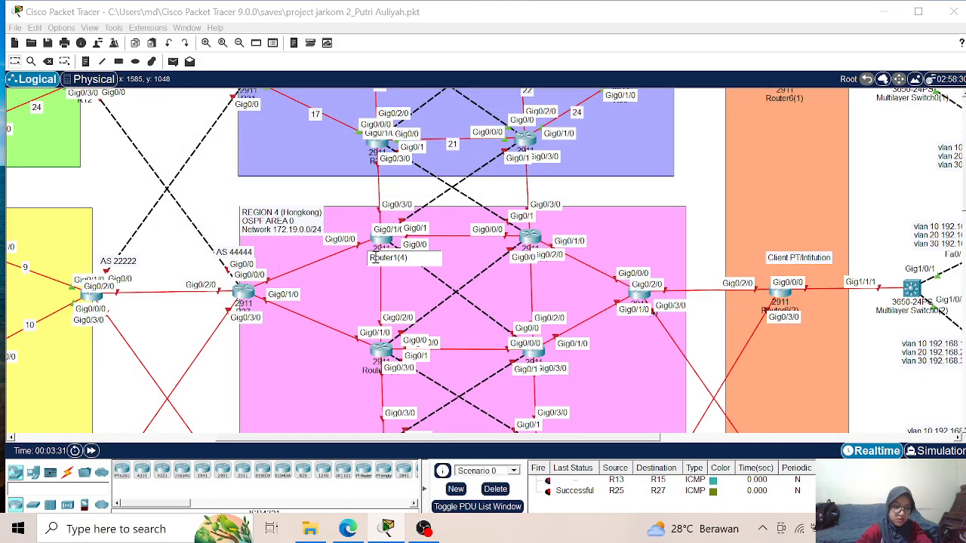
double_click(375, 258)
type("R38")
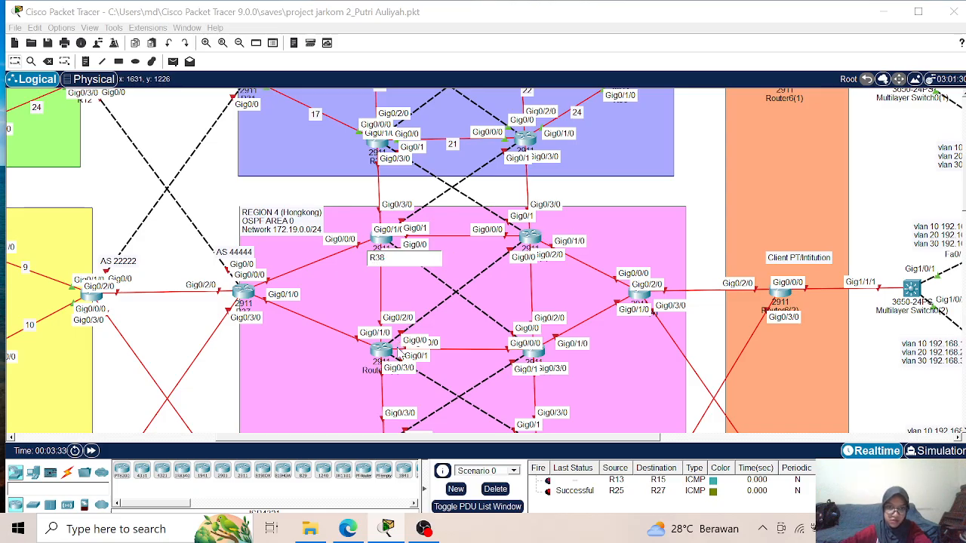
- Rename the Region 4 router directly below R38 as R39 on its workspace label
left_click(371, 372)
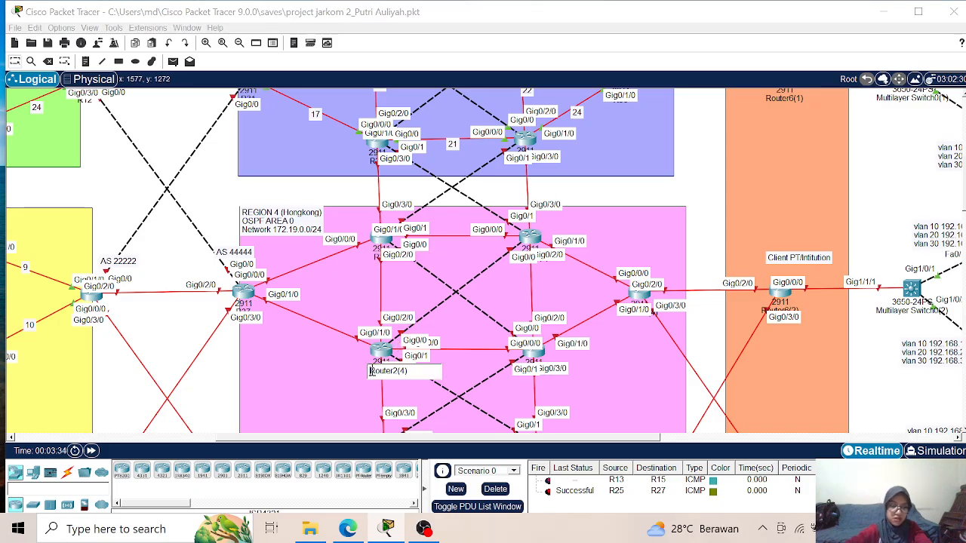
key("ctrl+a")
type("R")
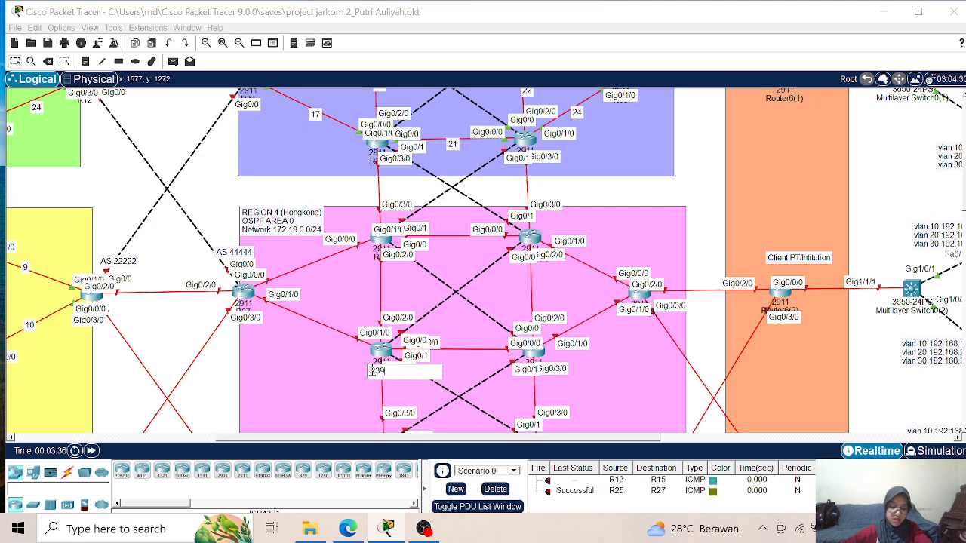
key("Return")
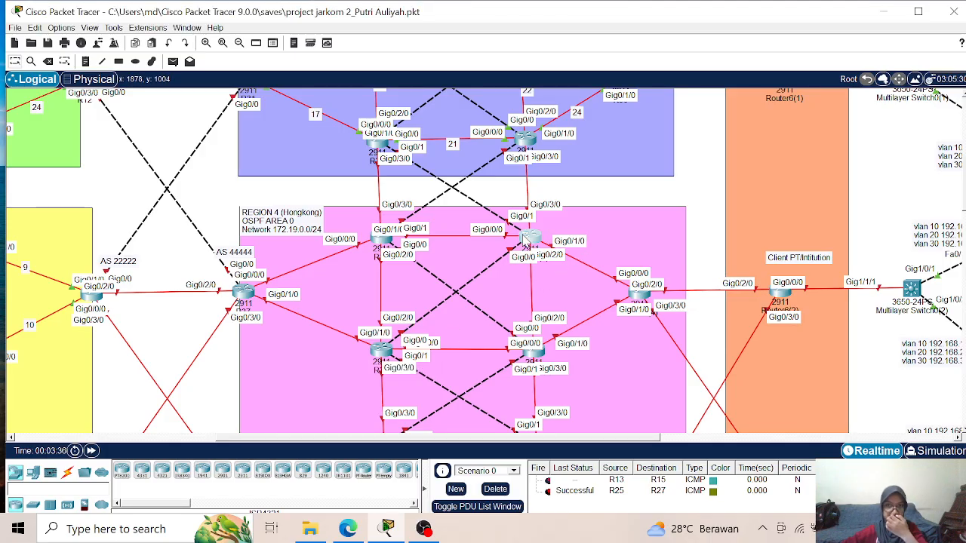
- Set the display name of the Region 4 router directly to the right of R38 to R40
left_click(526, 238)
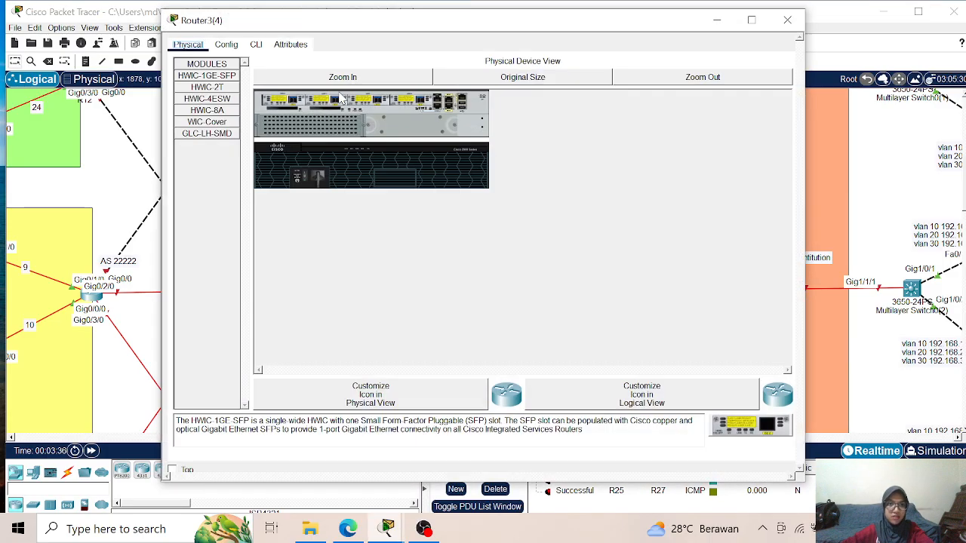
left_click(226, 44)
left_click_drag(421, 96, 322, 96)
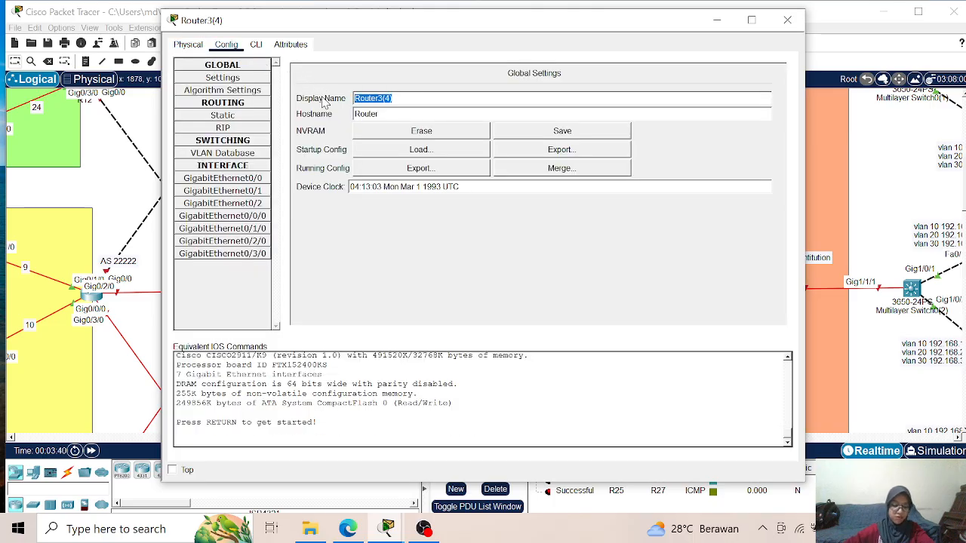
type("R40")
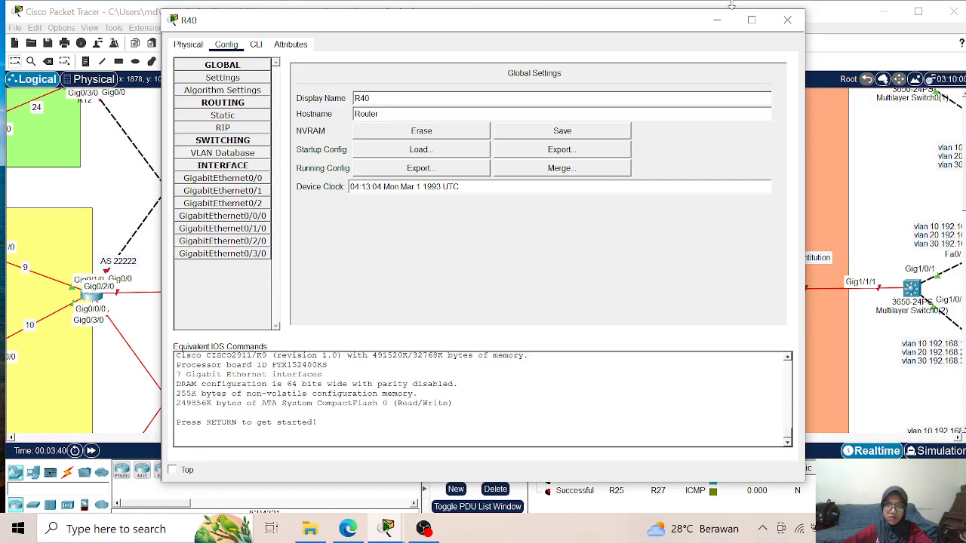
left_click(787, 19)
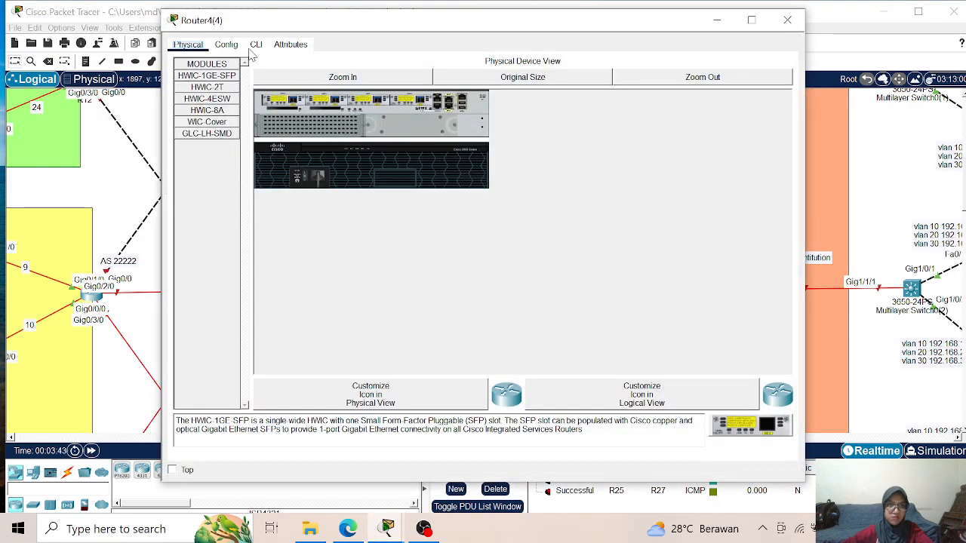
- Set the display name of the Region 4 router directly to the right of R39 to R41
left_click(226, 45)
left_click_drag(476, 101, 310, 94)
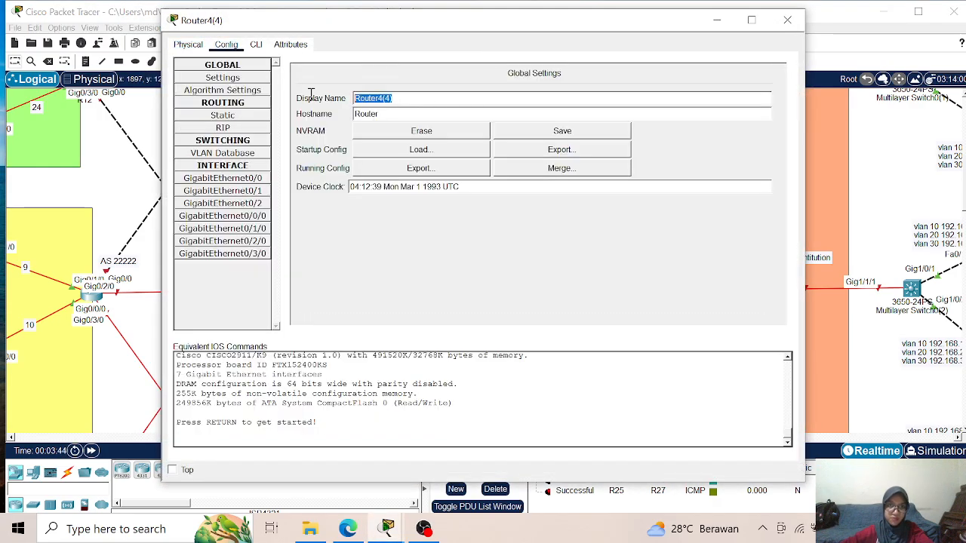
type("R41")
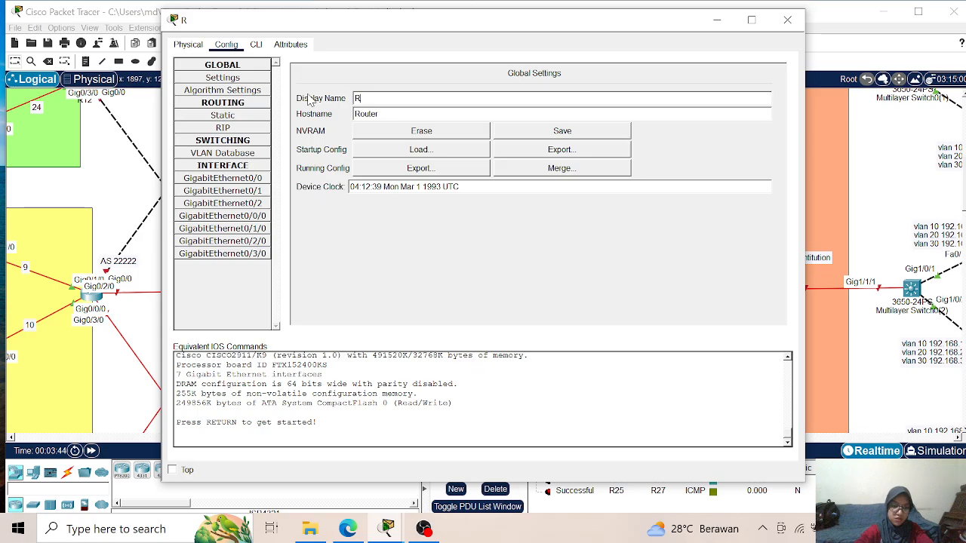
left_click(787, 19)
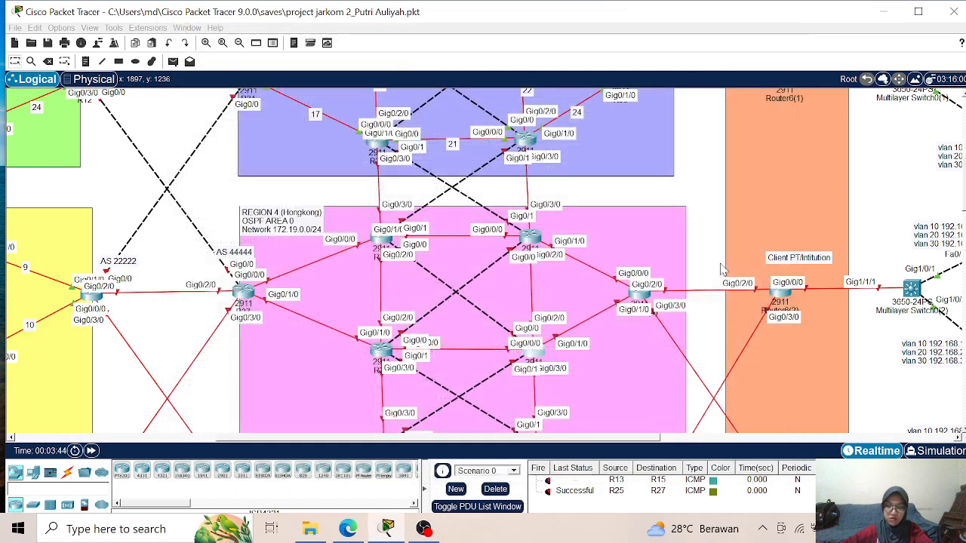
- Set the display name of the Region 4 edge router linked to both R40 and R41 to R42
left_click(644, 299)
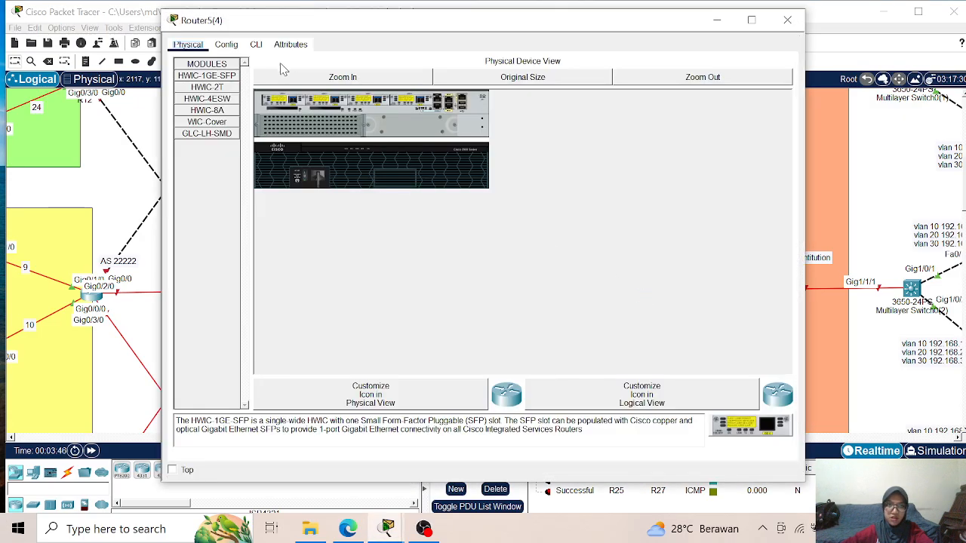
left_click(224, 46)
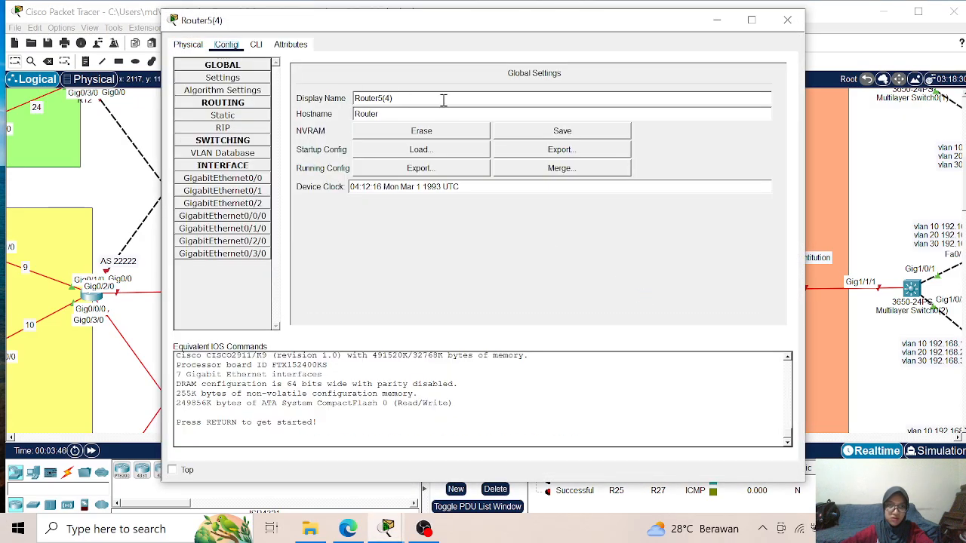
left_click_drag(415, 99, 330, 98)
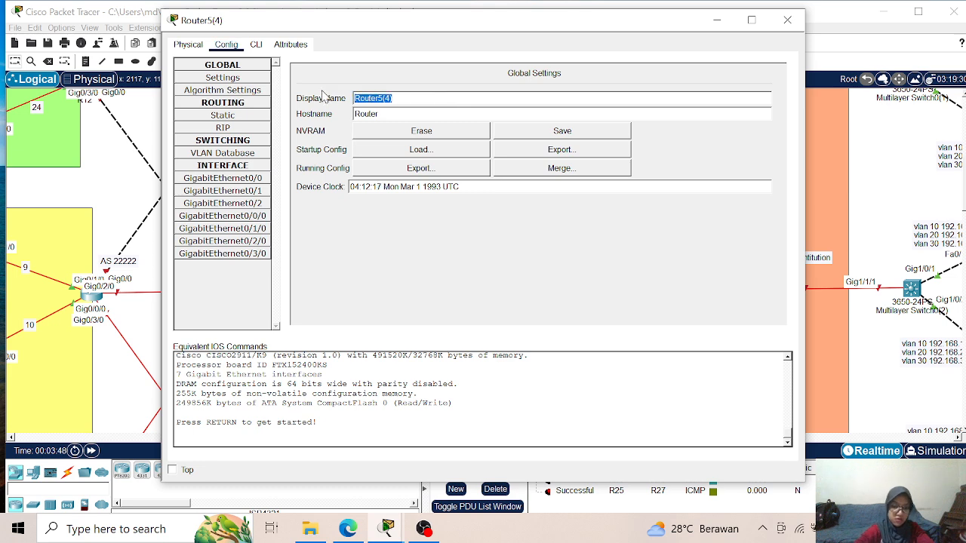
type("R42")
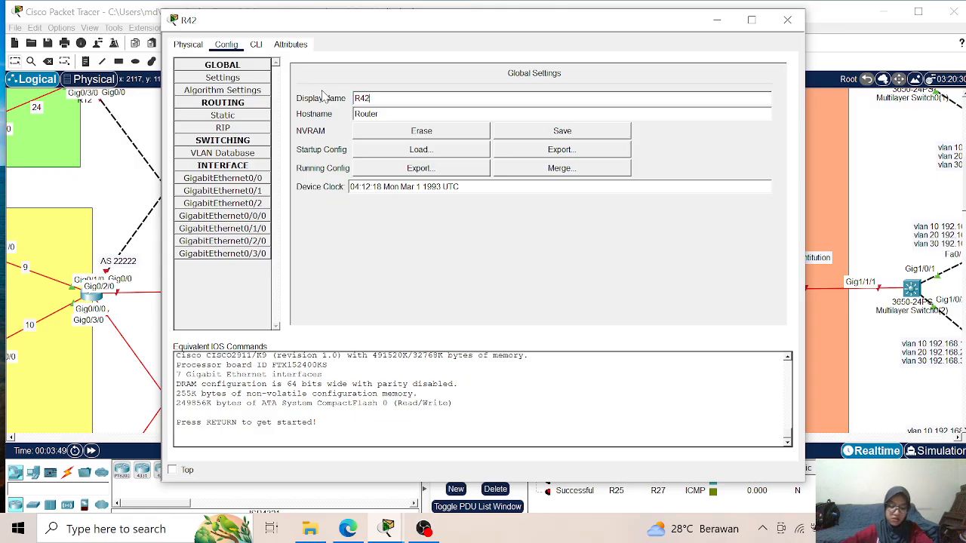
left_click(787, 19)
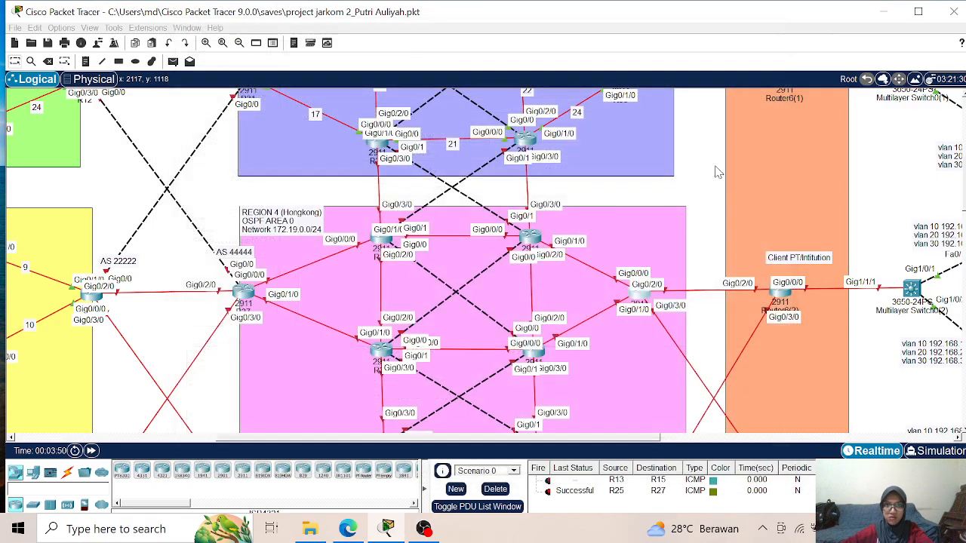
- Set the display name of the Region 4 border router labelled AS 45555 to R43
scroll(512, 269, "down", 5)
scroll(513, 270, "down", 3)
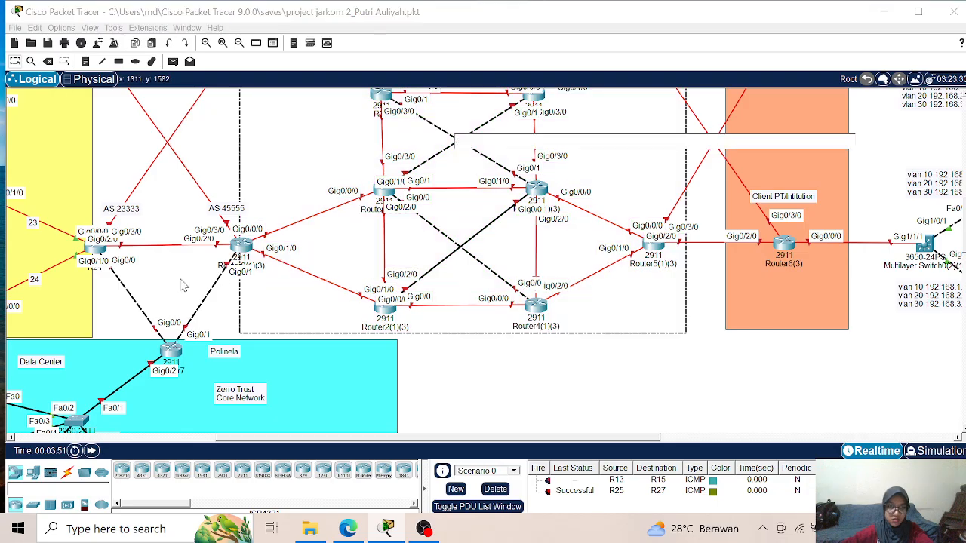
left_click(240, 246)
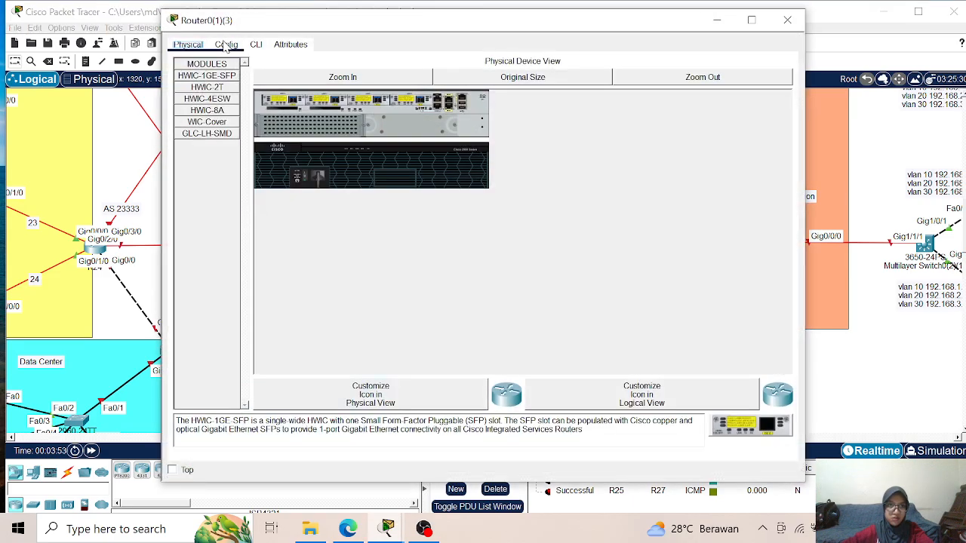
left_click(226, 45)
left_click_drag(422, 99, 297, 90)
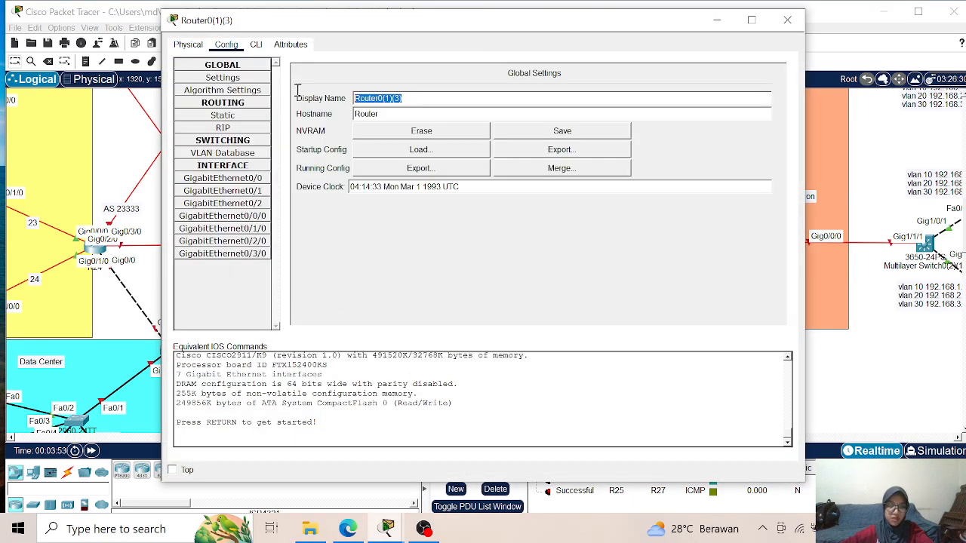
type("R43")
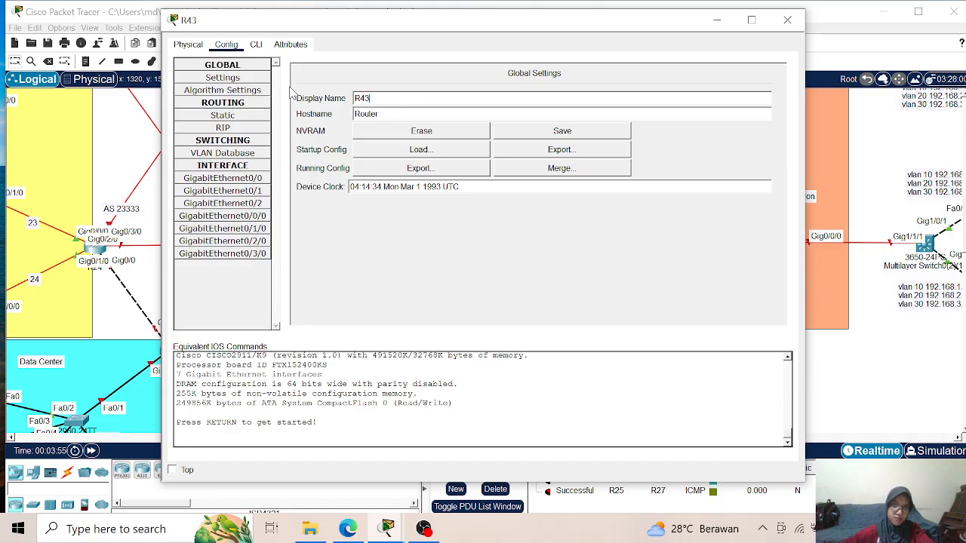
left_click(787, 20)
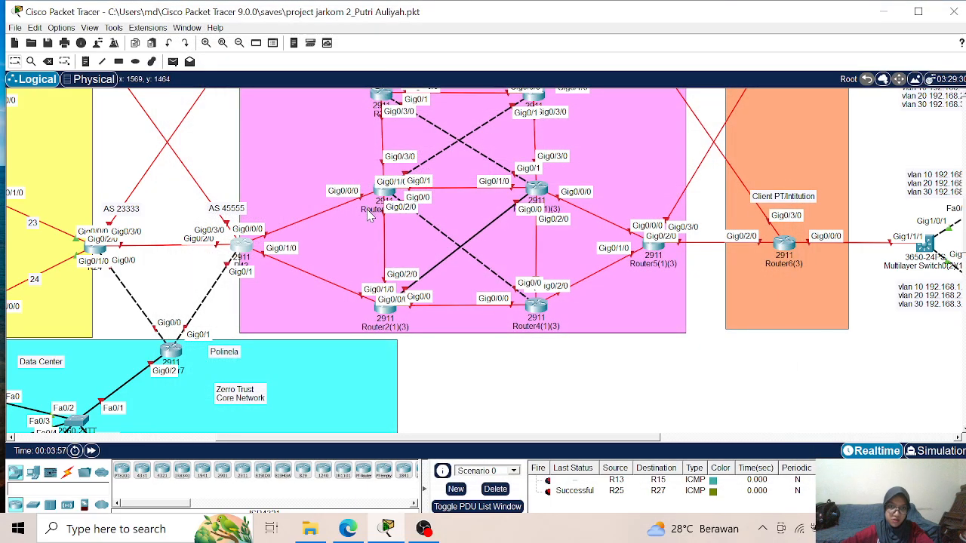
- Rename the upper router linked directly to R43 as R44 on its workspace label
left_click(367, 211)
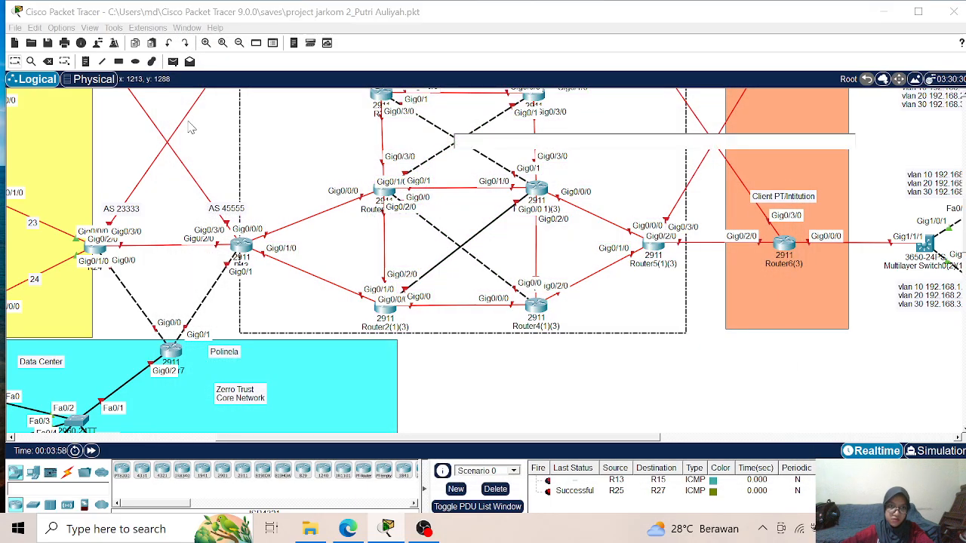
left_click(374, 210)
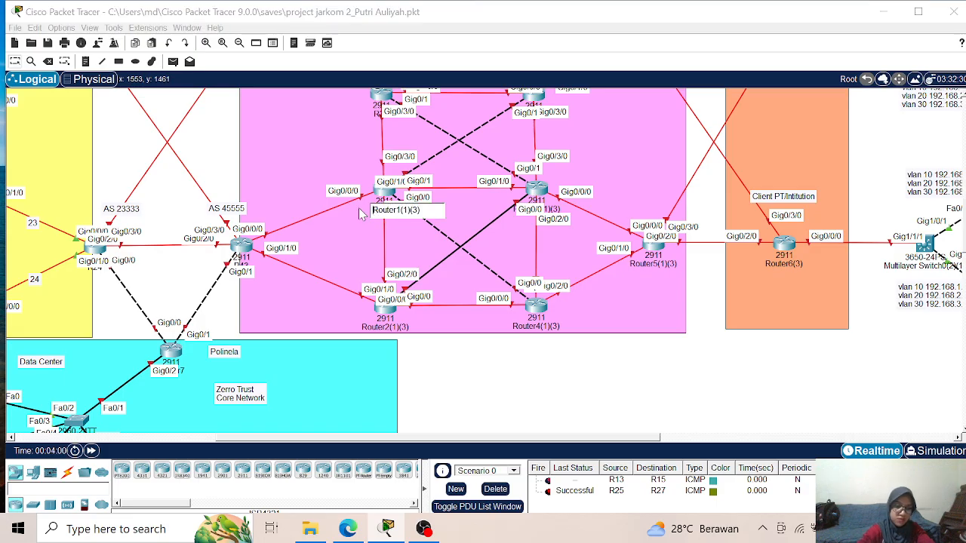
key("ctrl+a")
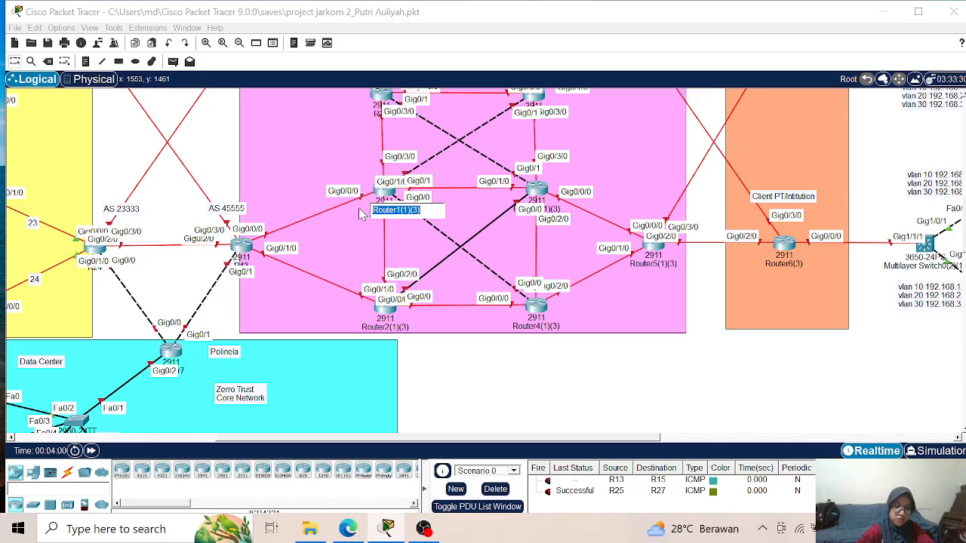
type("R44")
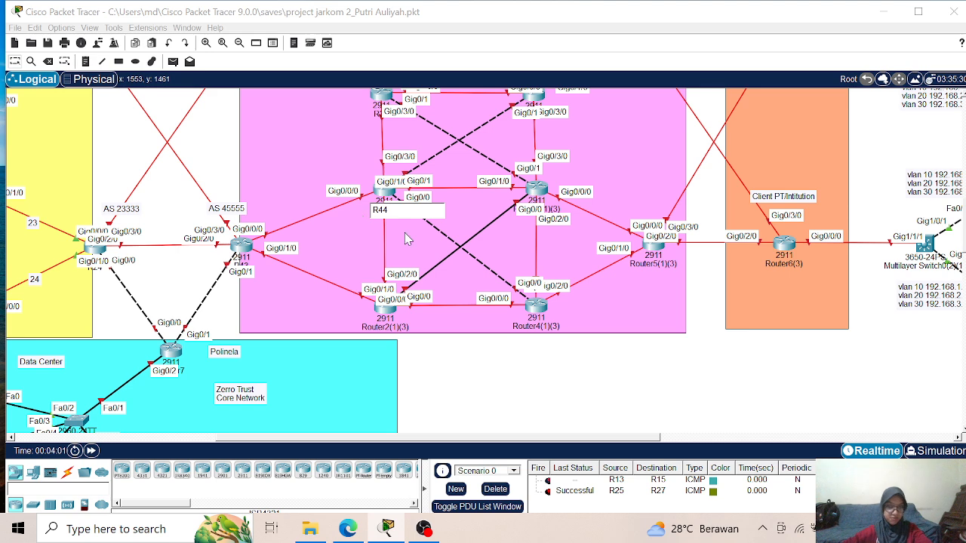
- Rename the Region 4 router directly below R44 as R45 on its workspace label
left_click(392, 329)
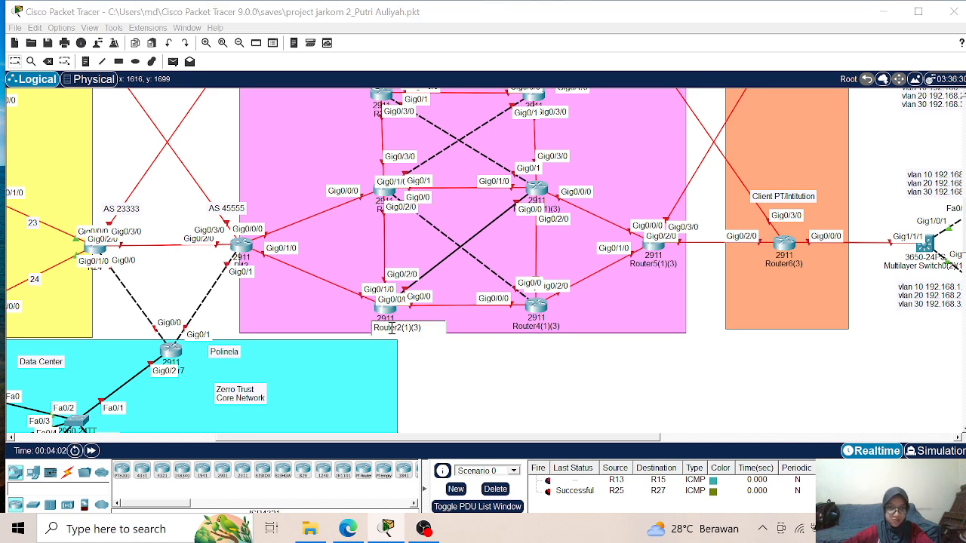
key("ctrl+a")
type("R")
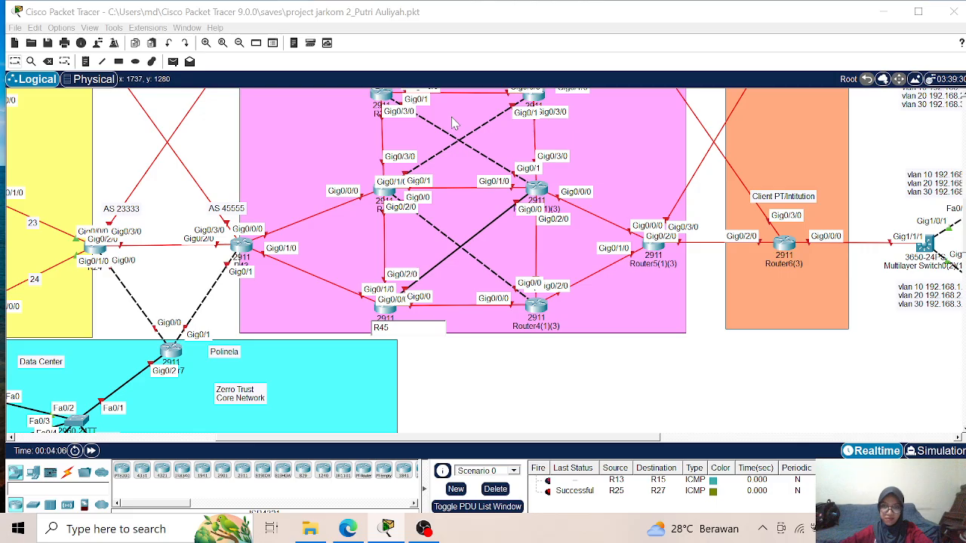
- Set the display name of the Region 4 router directly to the right of R44 to R46
left_click(536, 191)
left_click(227, 46)
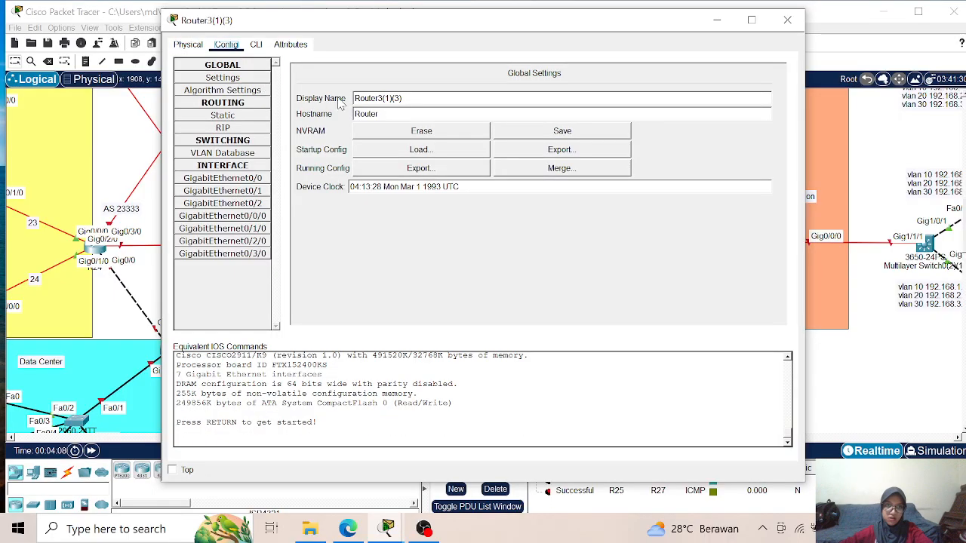
left_click_drag(424, 98, 277, 107)
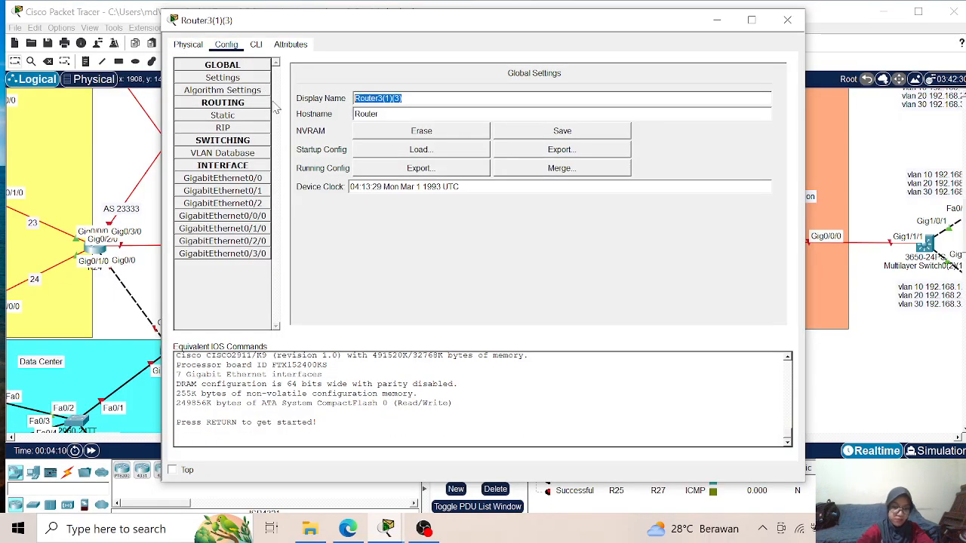
type("R46")
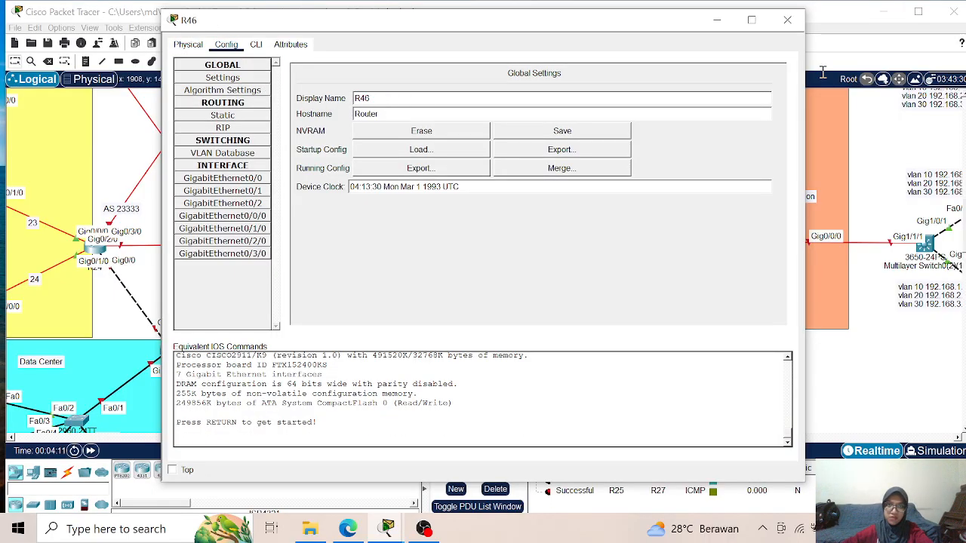
left_click(798, 17)
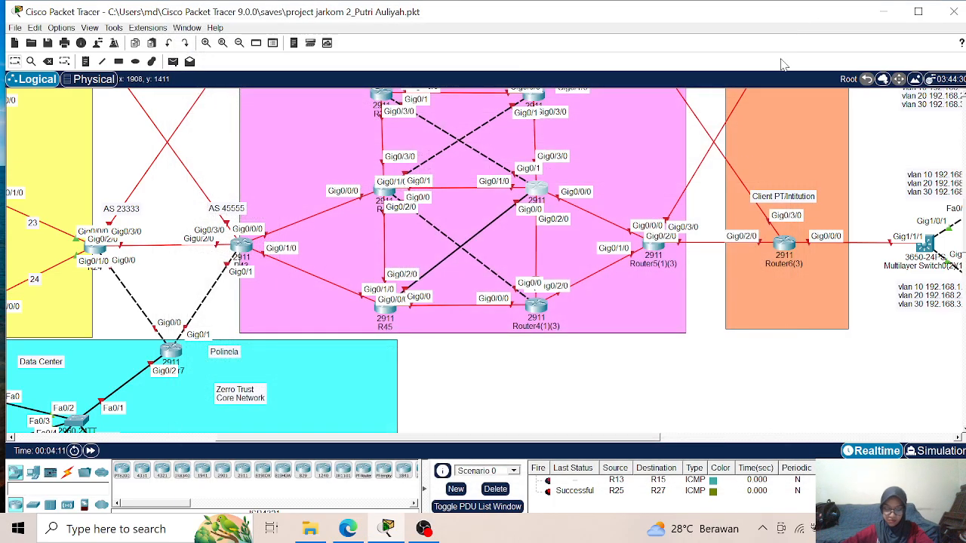
- Rename the Region 4 router directly to the right of R45 as R47 on its workspace label
left_click(539, 328)
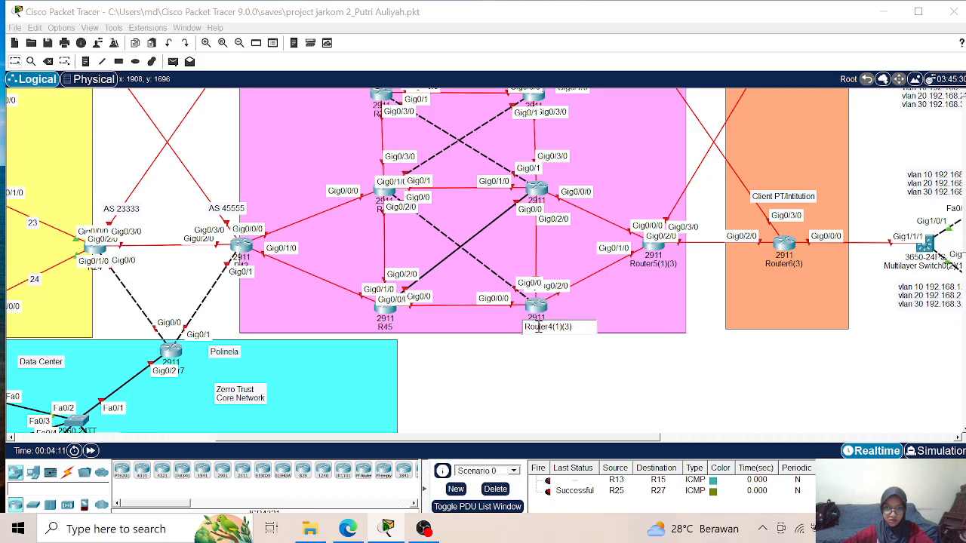
key("ctrl+a")
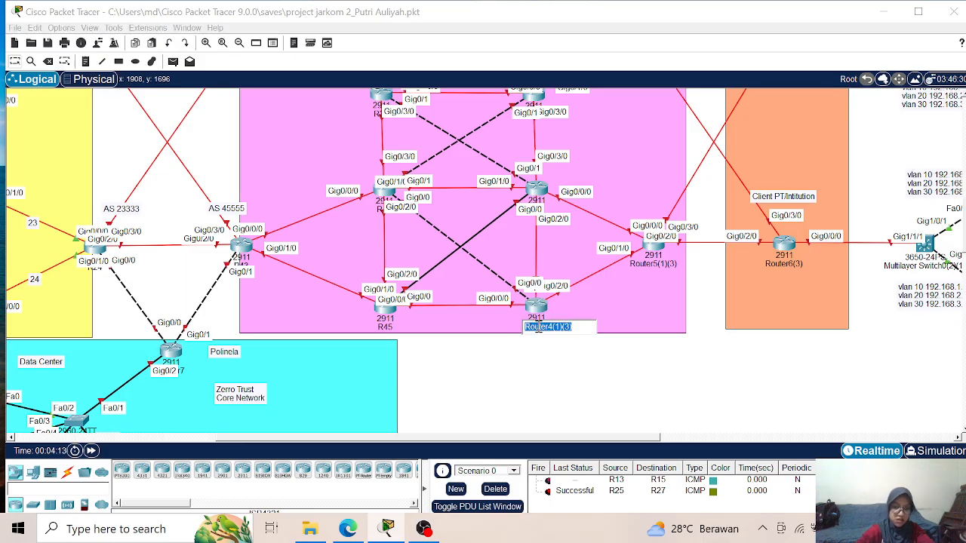
type("R4")
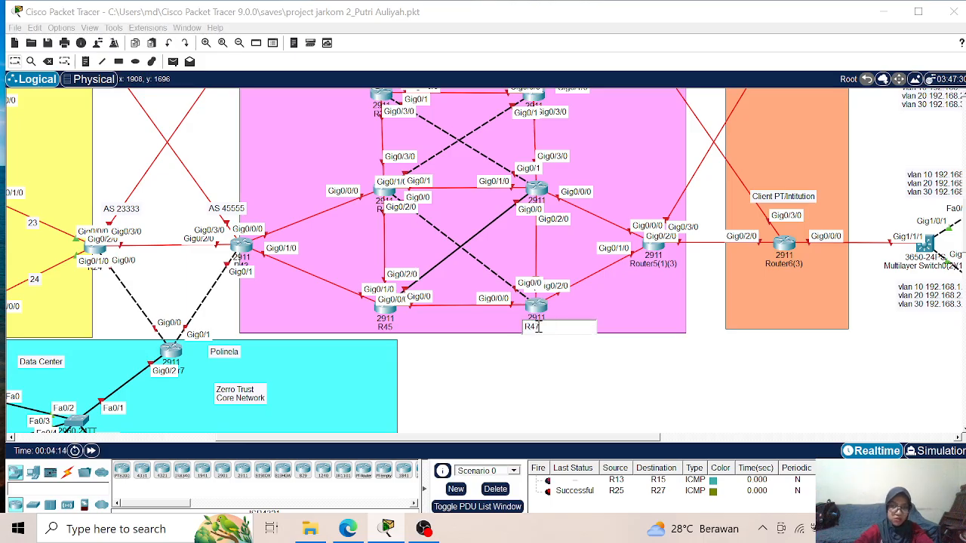
key("Return")
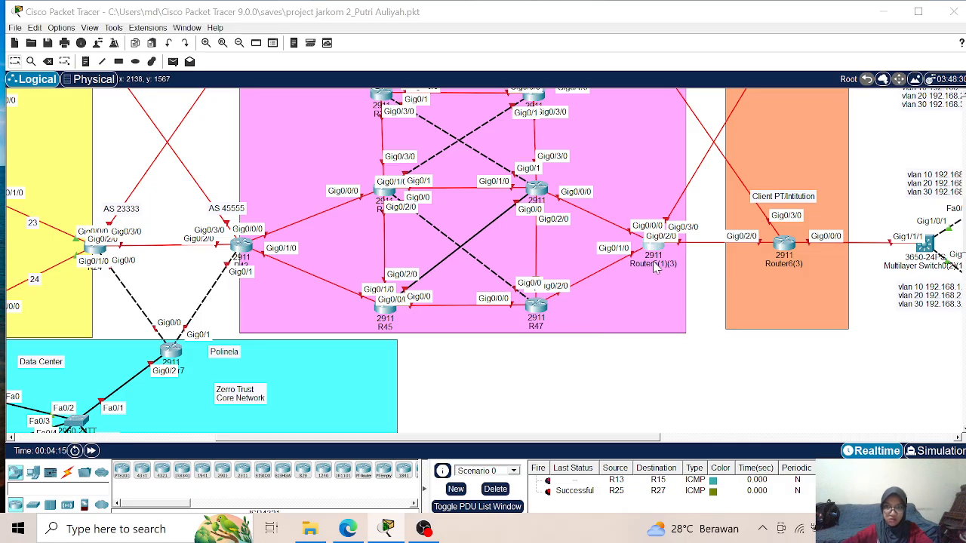
- Rename the Region 4 edge router linked to both R46 and R47 as R48 on its workspace label
left_click(655, 266)
key("ctrl+a")
type("R")
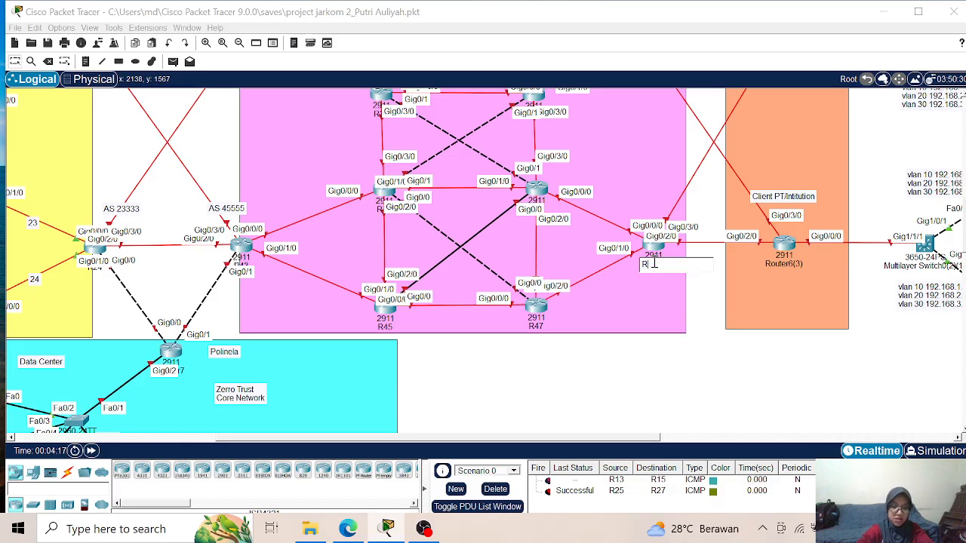
left_click(626, 392)
- Delete the solid straight-through cable running diagonally between R45 and R46
scroll(531, 214, "up", 3)
scroll(533, 222, "down", 2)
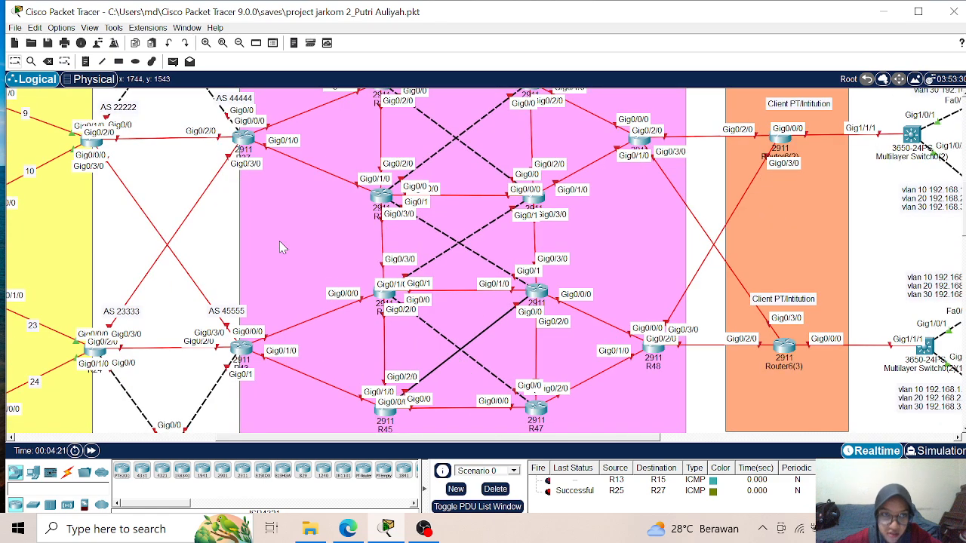
left_click(48, 64)
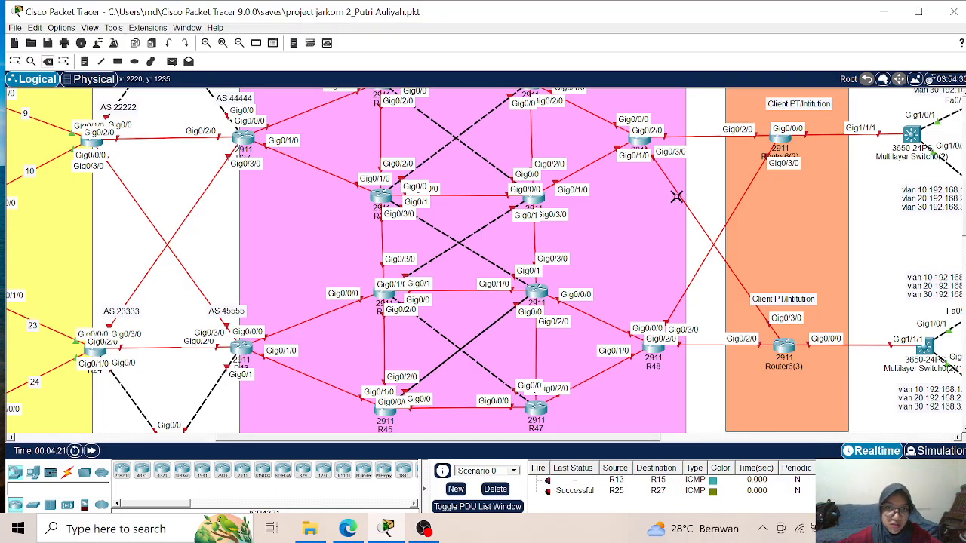
left_click(480, 331)
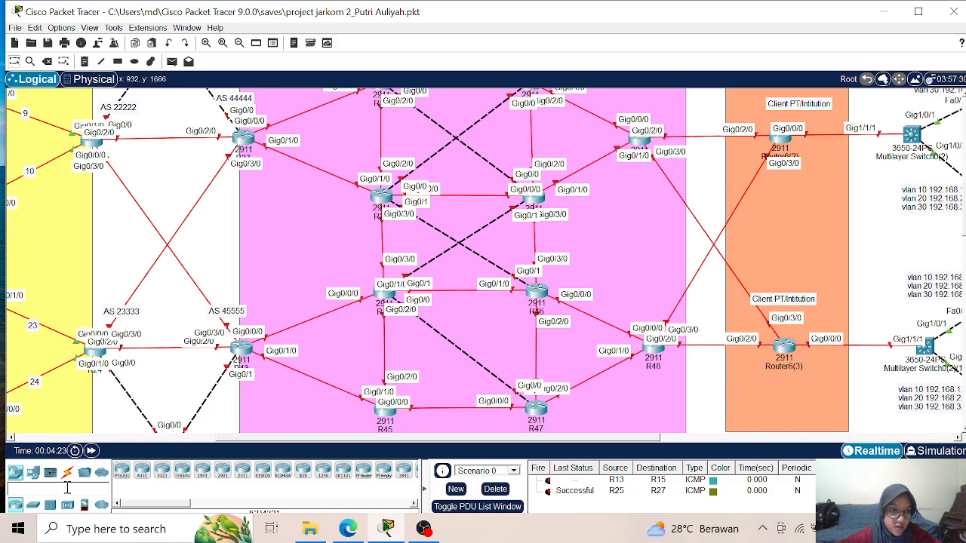
- Connect R46 GigabitEthernet0/0 to R45 GigabitEthernet0/0 with a Copper Cross-Over cable
left_click(67, 472)
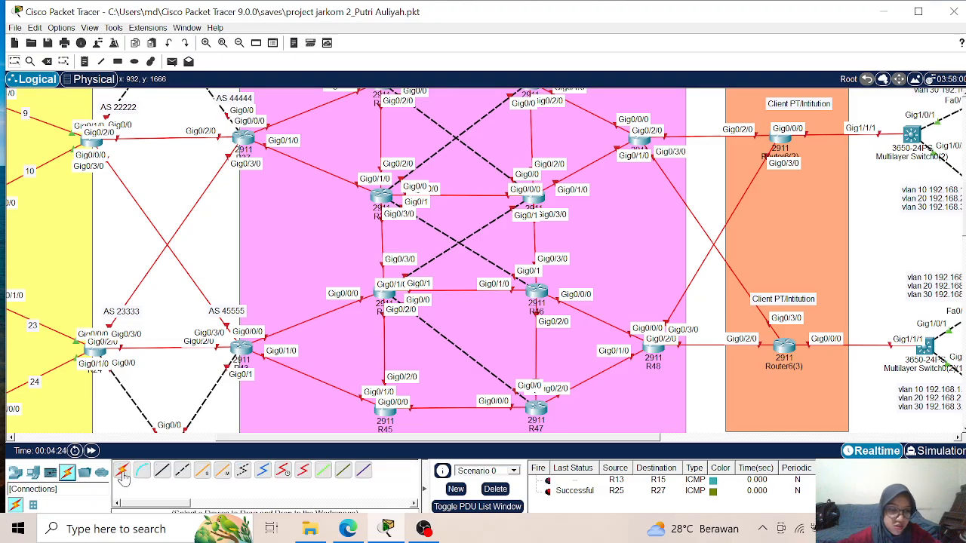
left_click(183, 477)
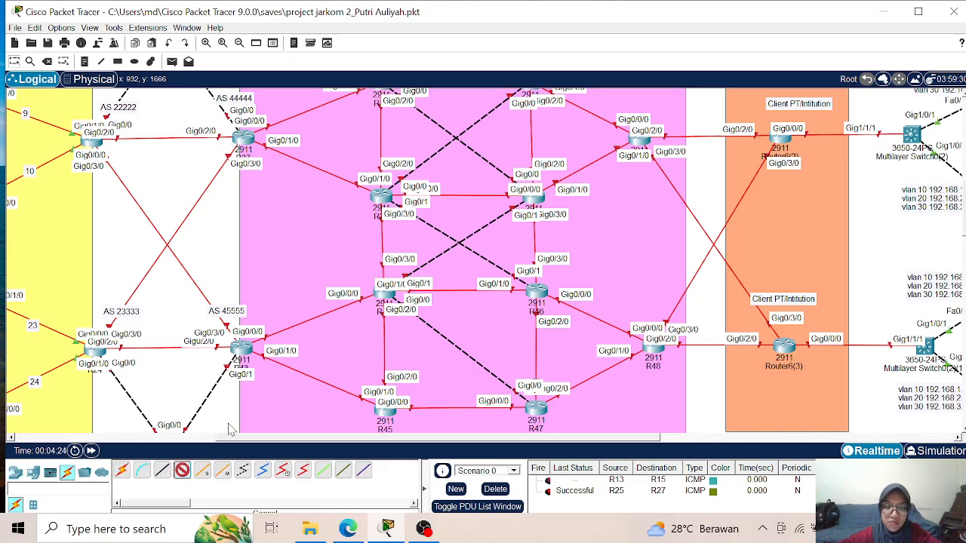
left_click(533, 293)
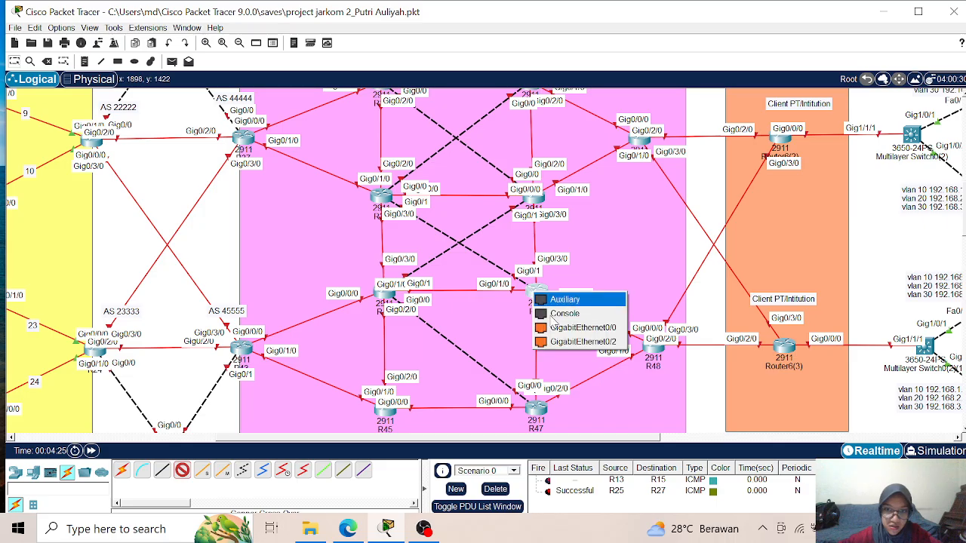
left_click(558, 327)
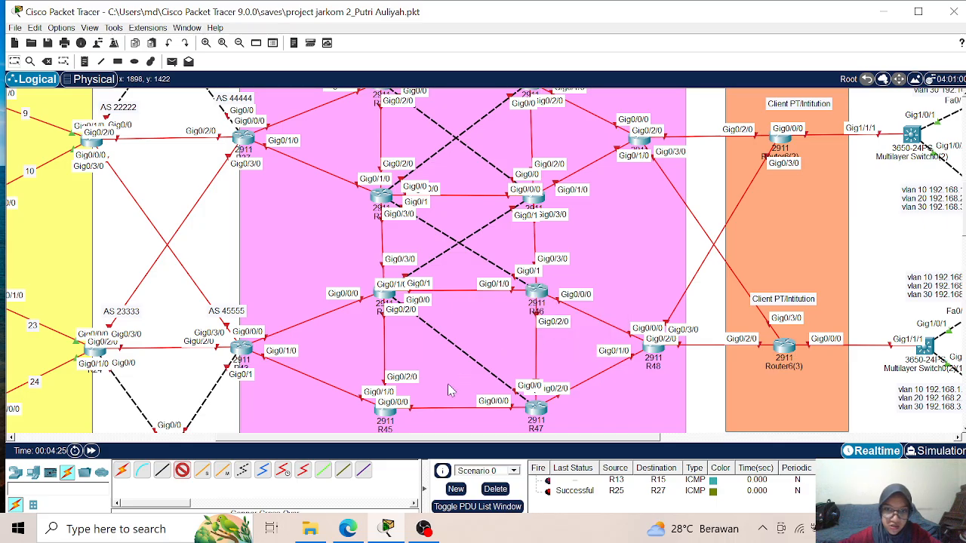
left_click(384, 412)
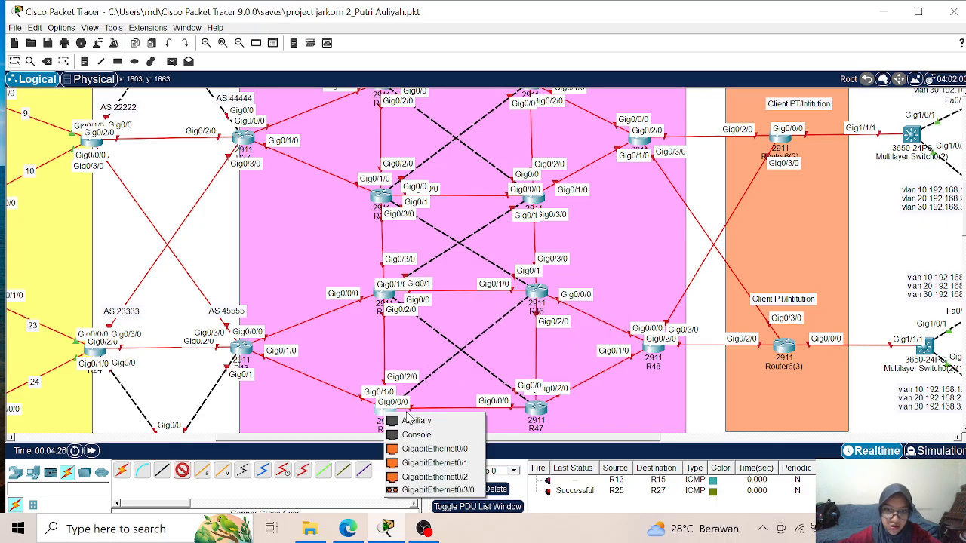
left_click(441, 453)
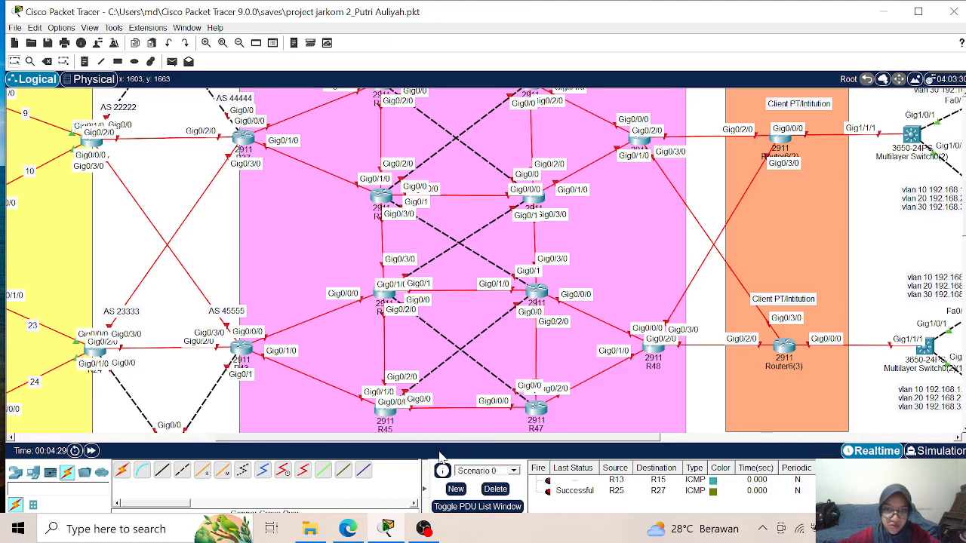
- Place number notes on the Region 4 links: 1 on R37–R38, 2 on R37–R39 and 3 on R38–R39
scroll(494, 255, "up", 5)
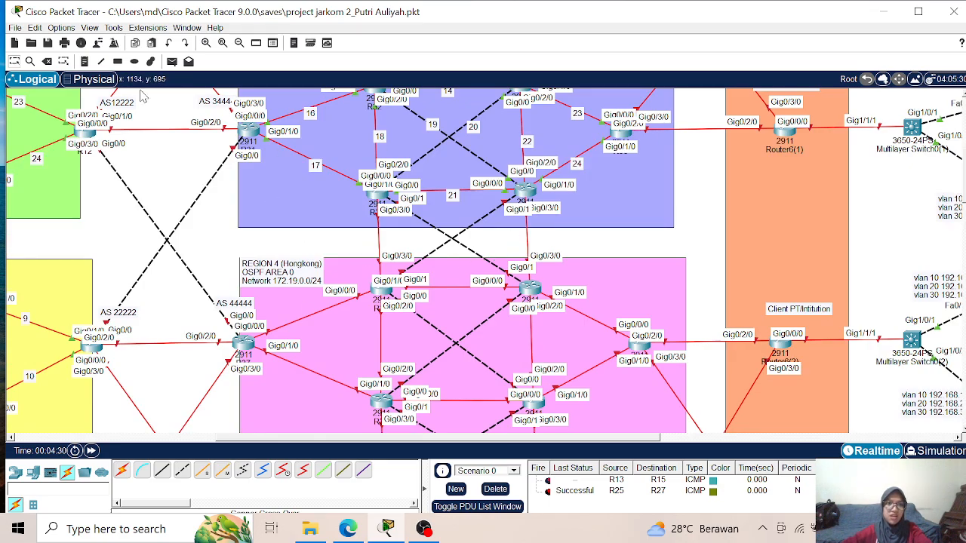
left_click(85, 62)
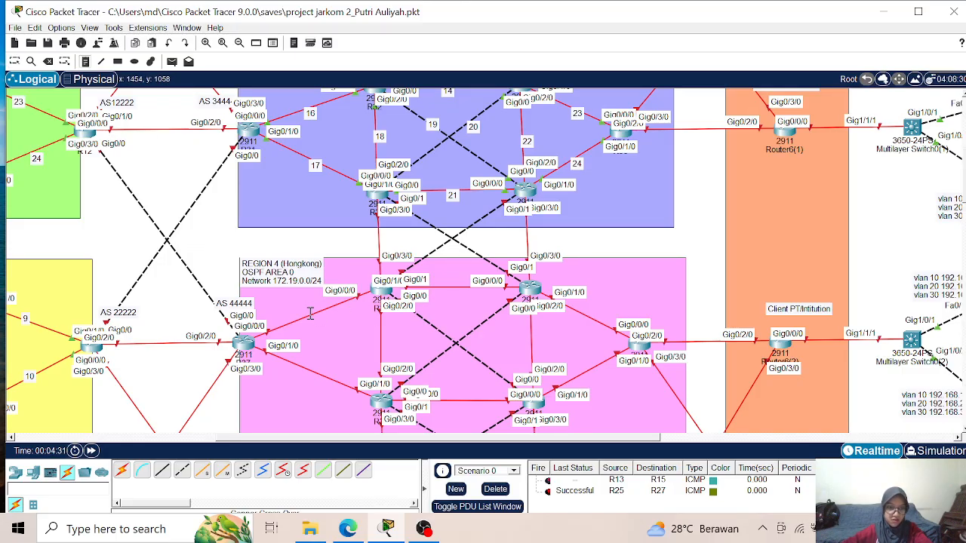
left_click(317, 377)
type("2")
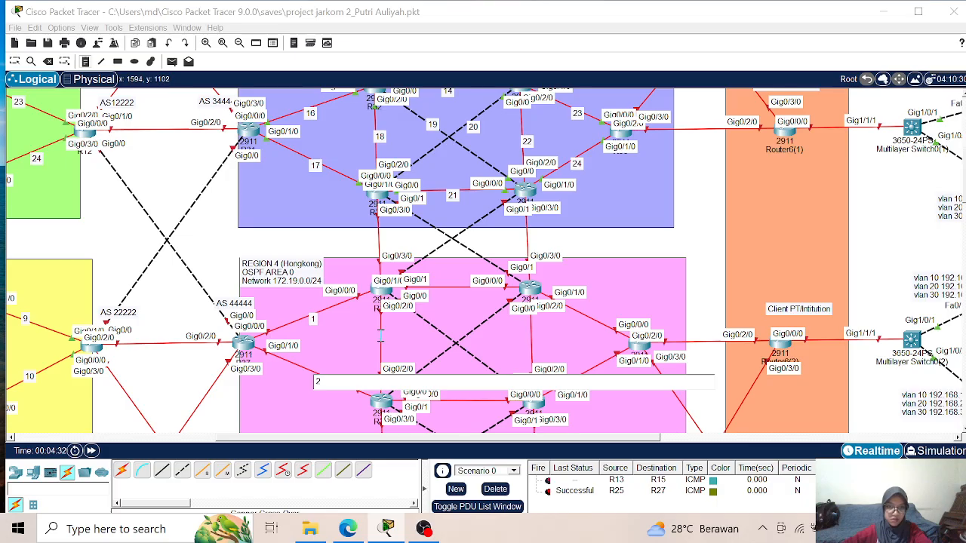
left_click(380, 338)
type("3")
- Place number notes on the Region 4 links: 4 on R38–R40, 5 on the R38–R41 diagonal and 6 on the R39–R40 diagonal
left_click(457, 291)
type("4")
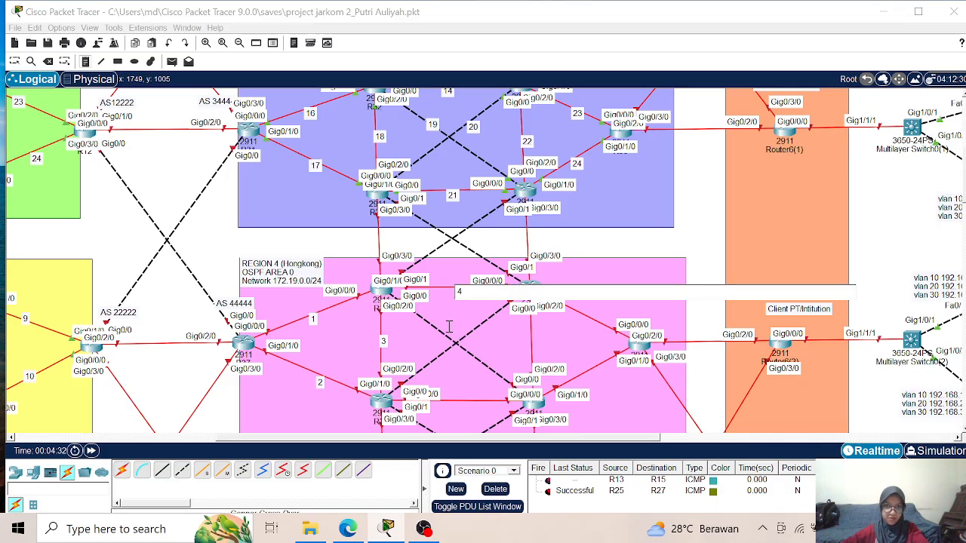
left_click(430, 330)
type("5")
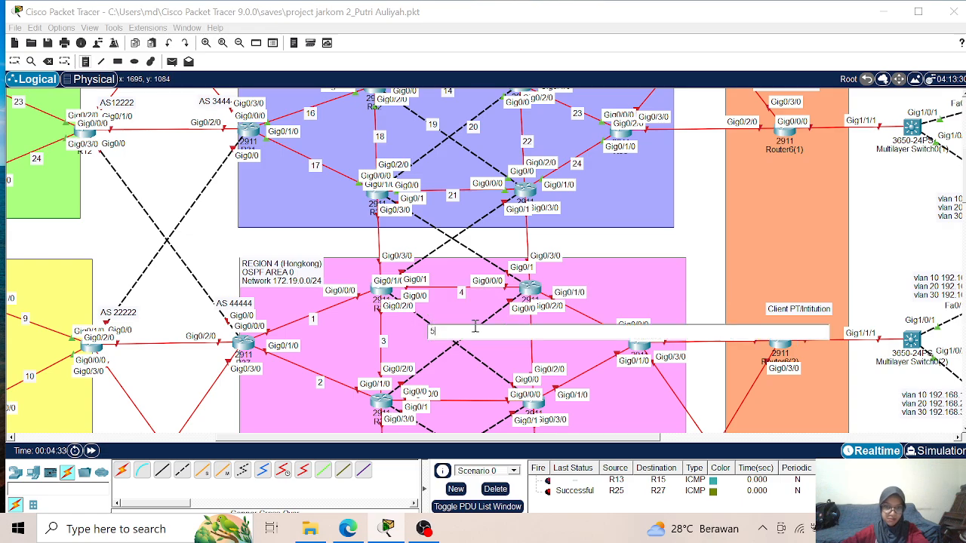
left_click(479, 325)
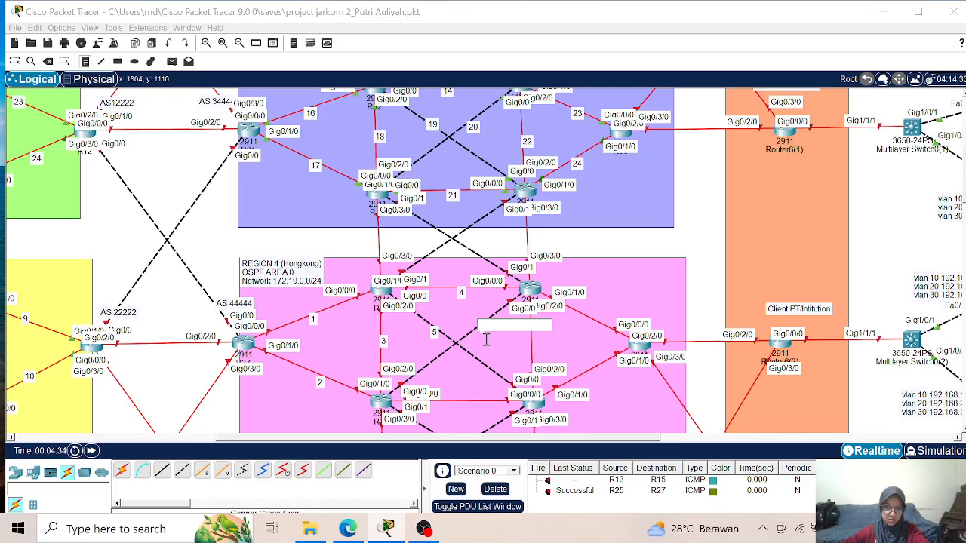
type("6")
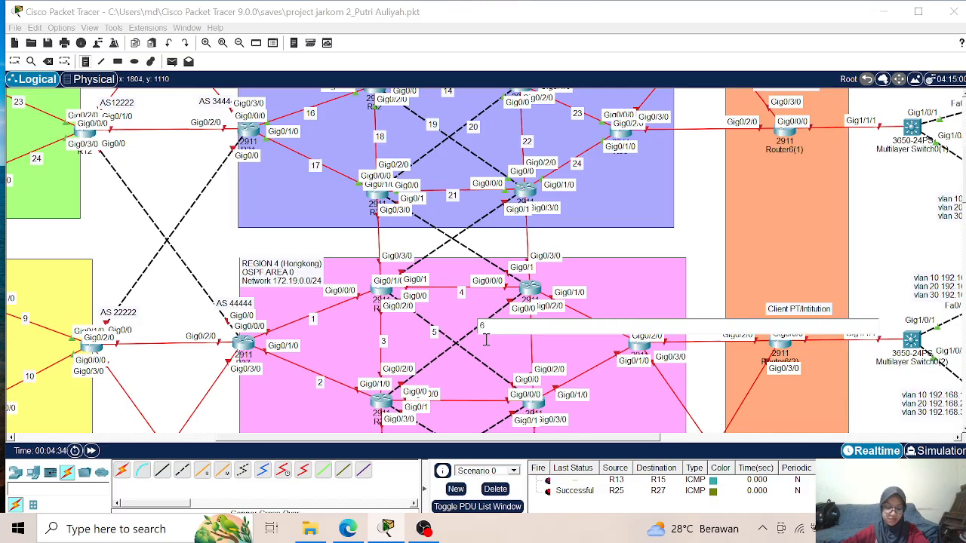
- Number the next Region 4 links with notes: 7 on R39–R41, 8 on R40–R41, 9 on R40–R42 and 10 on R41–R42
left_click(457, 404)
type("7")
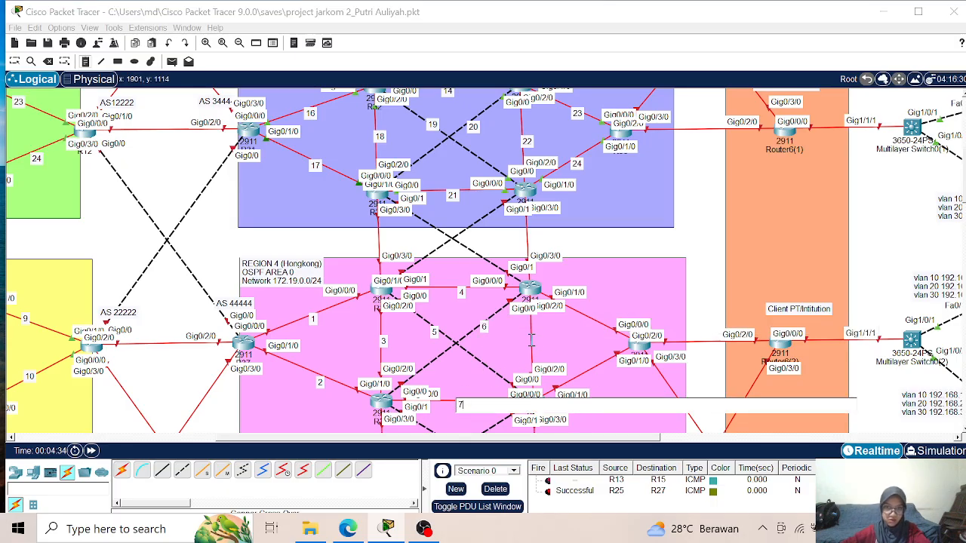
left_click(530, 343)
type("8")
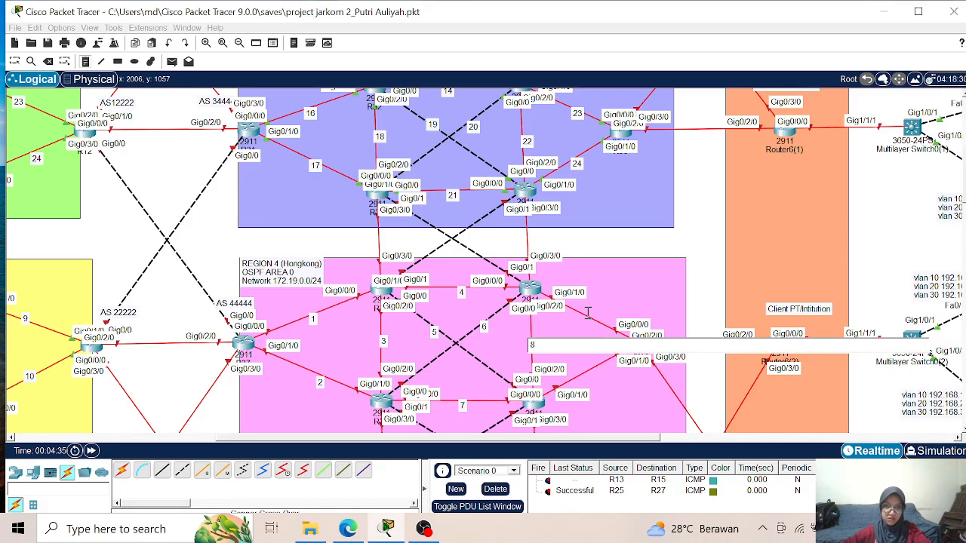
left_click(586, 313)
type("9")
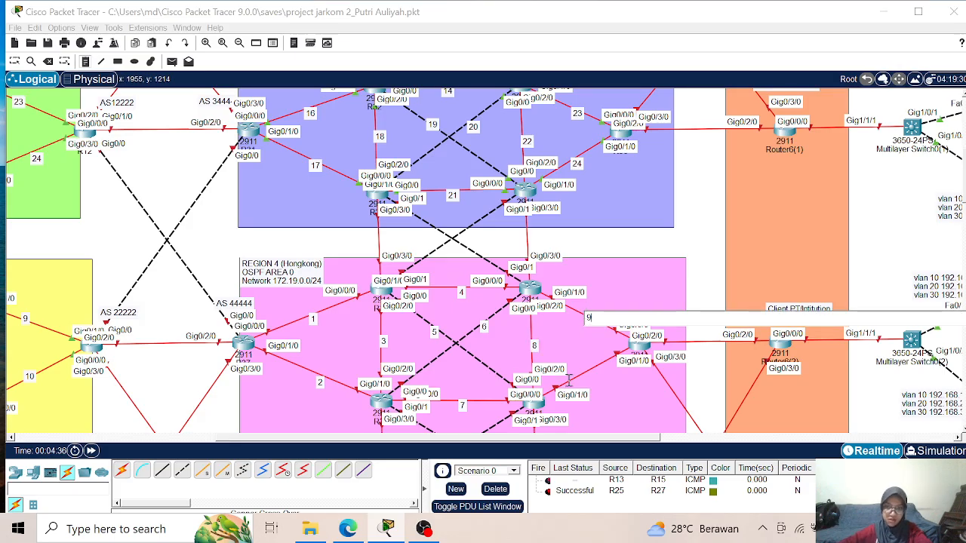
left_click(586, 377)
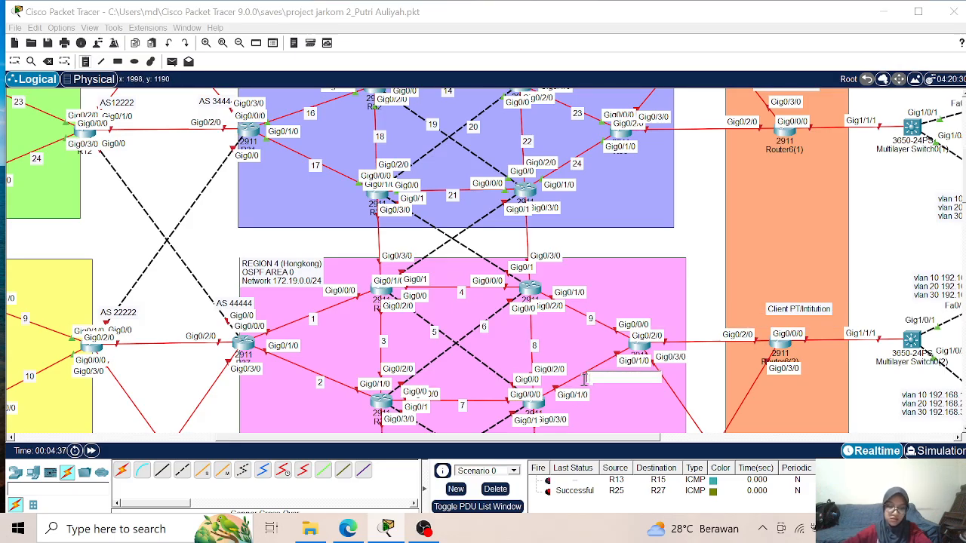
type("10")
- Add number notes between the two Region 4 router groups: 11 on R39–R44, 12 on R39–R46 and 13 on R41–R44
scroll(568, 353, "down", 4)
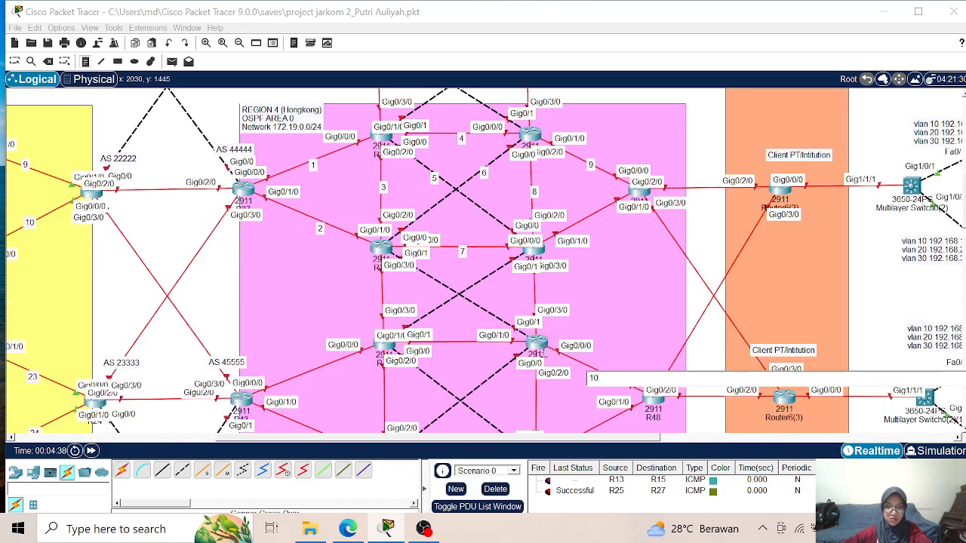
left_click(380, 294)
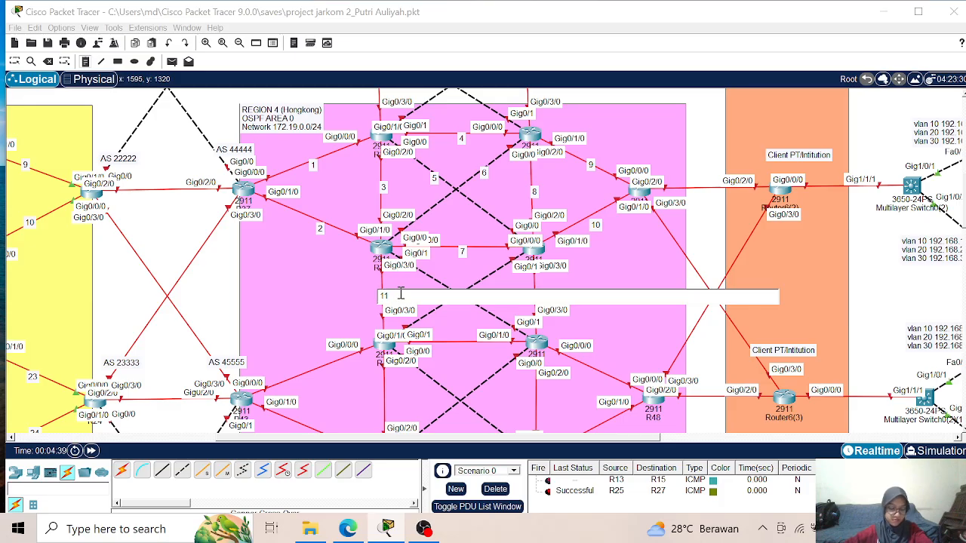
type("11")
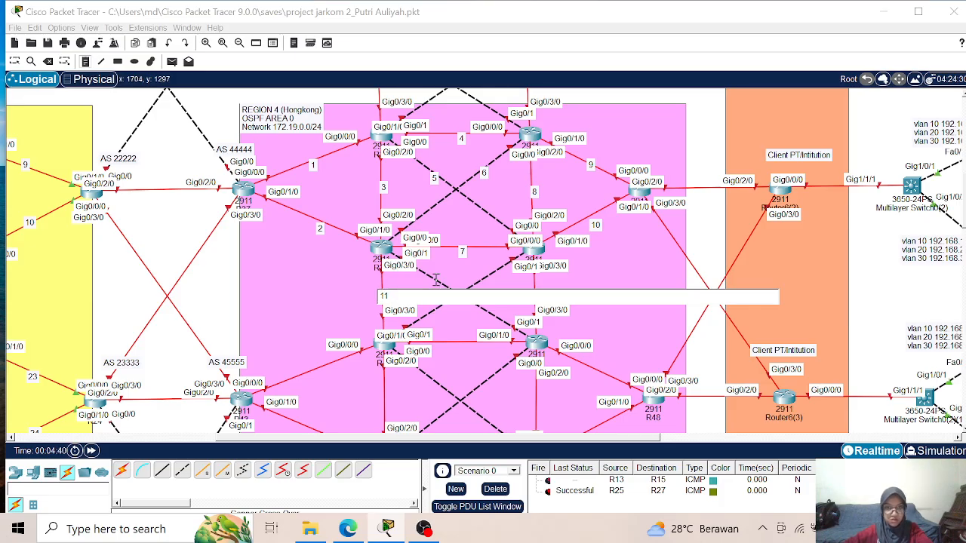
left_click(435, 281)
type("12")
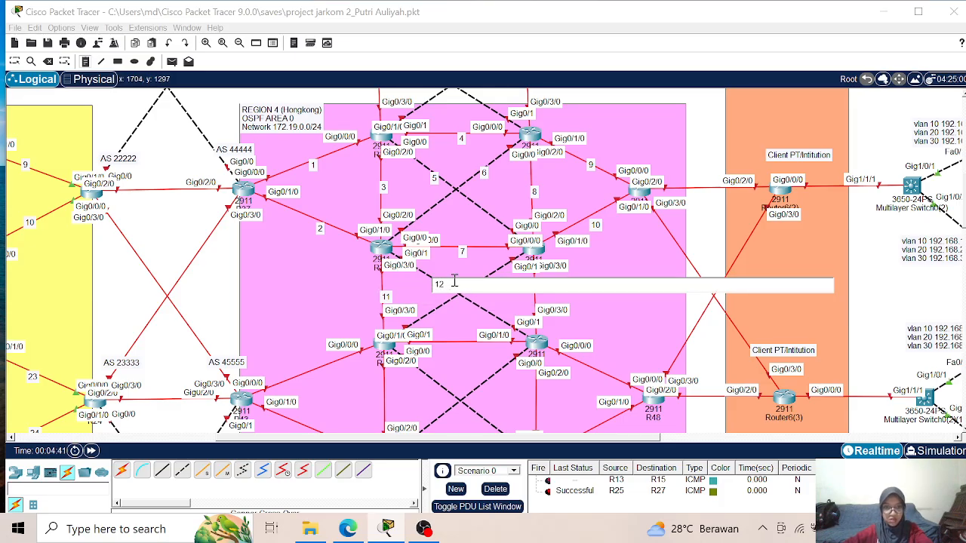
left_click(495, 272)
left_click(482, 279)
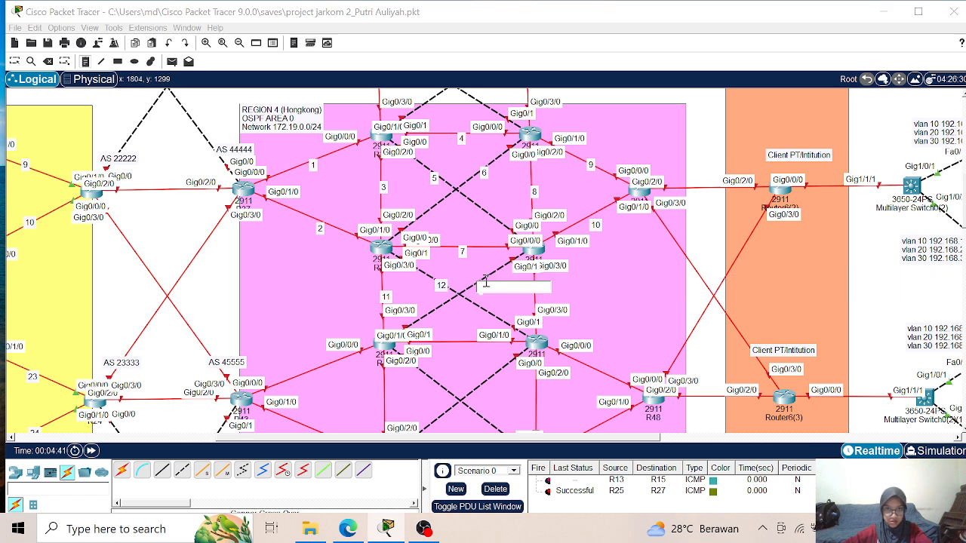
type("13")
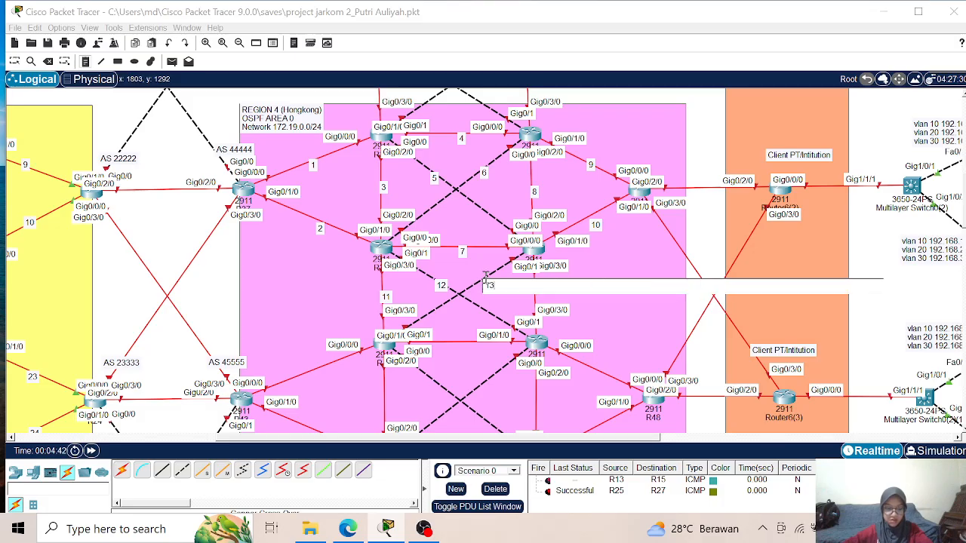
- Place note 14 on the horizontal R44–R46 link and note 15 on the vertical R41–R46 link
left_click(460, 343)
type("14")
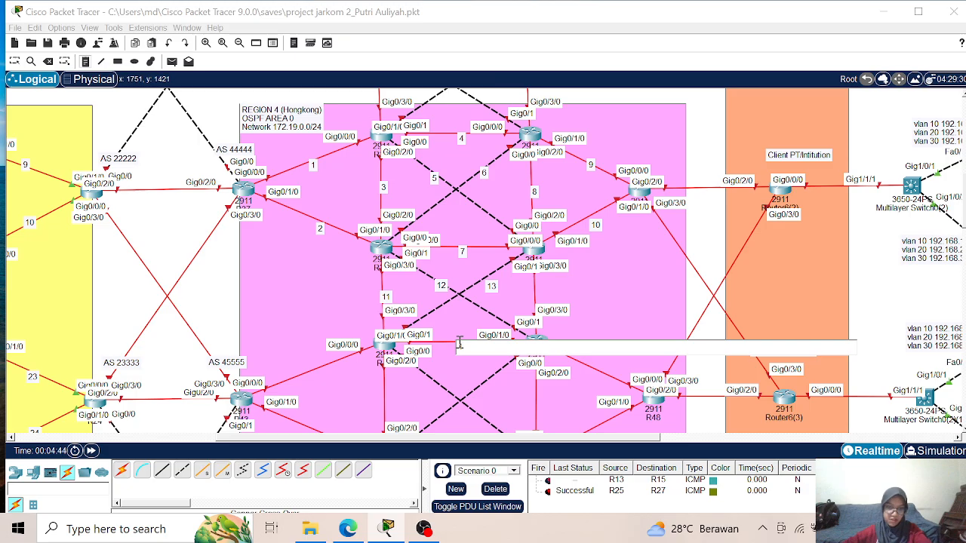
left_click(537, 287)
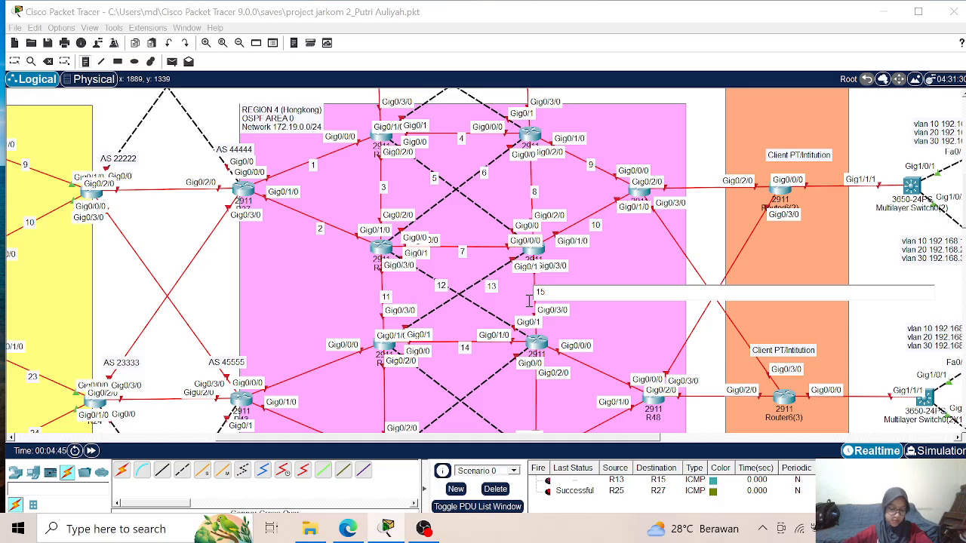
- Number the lower Region 4 links with notes: 16 on R43–R44, 17 on R43–R45 and 18 on R44–R45
scroll(530, 299, "down", 5)
left_click(315, 215)
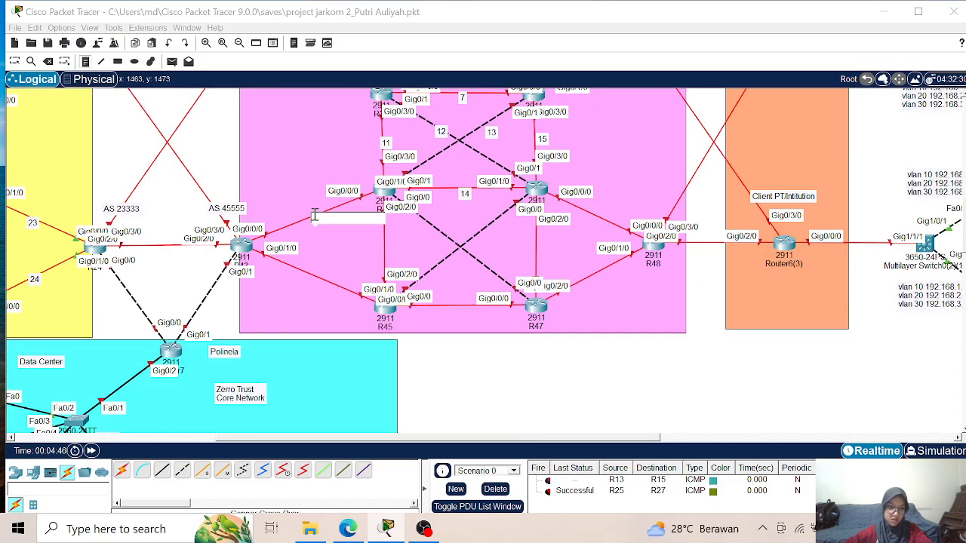
type("16")
left_click(318, 281)
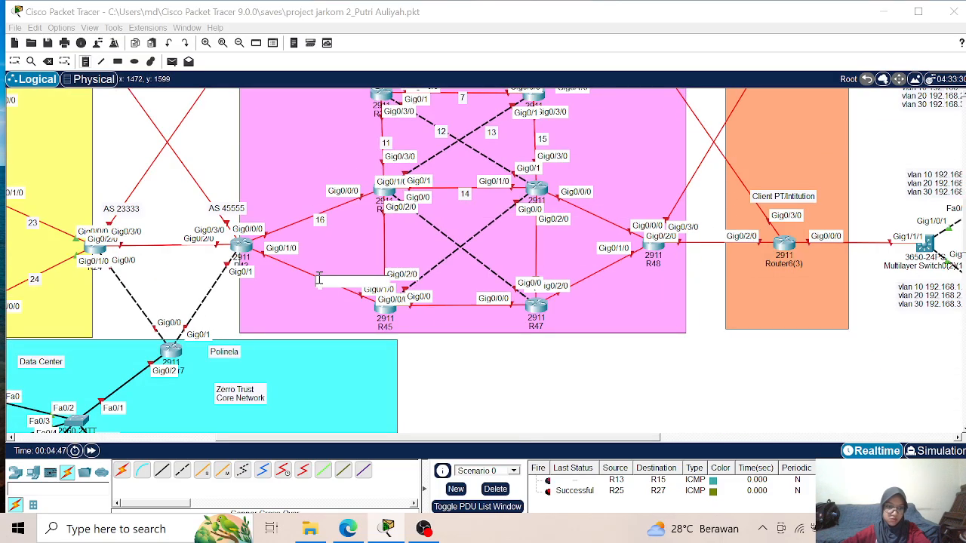
type("17")
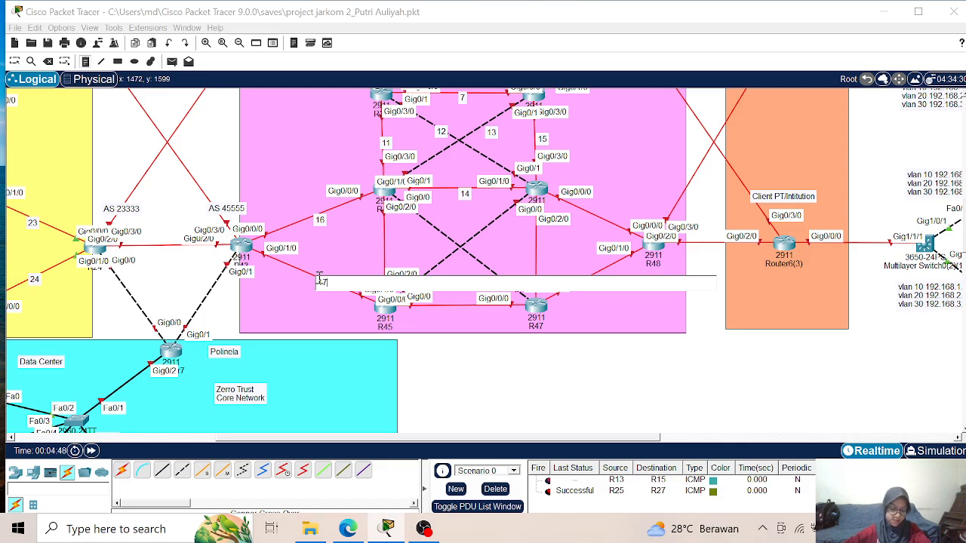
left_click(382, 245)
type("18")
- Place notes 19 on the R44–R47 diagonal, 20 on the R45–R46 diagonal and 21 on the horizontal R45–R47 link
left_click(441, 228)
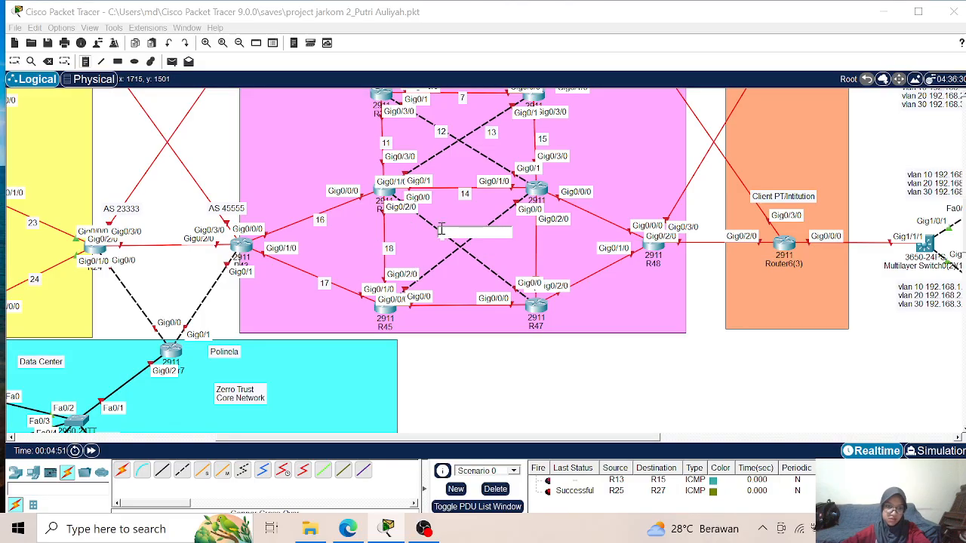
type("19")
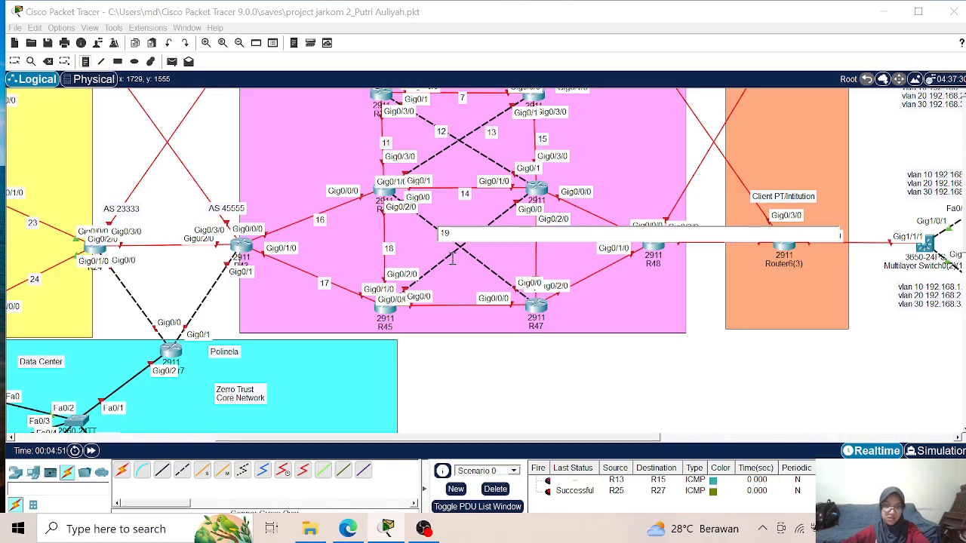
left_click(488, 229)
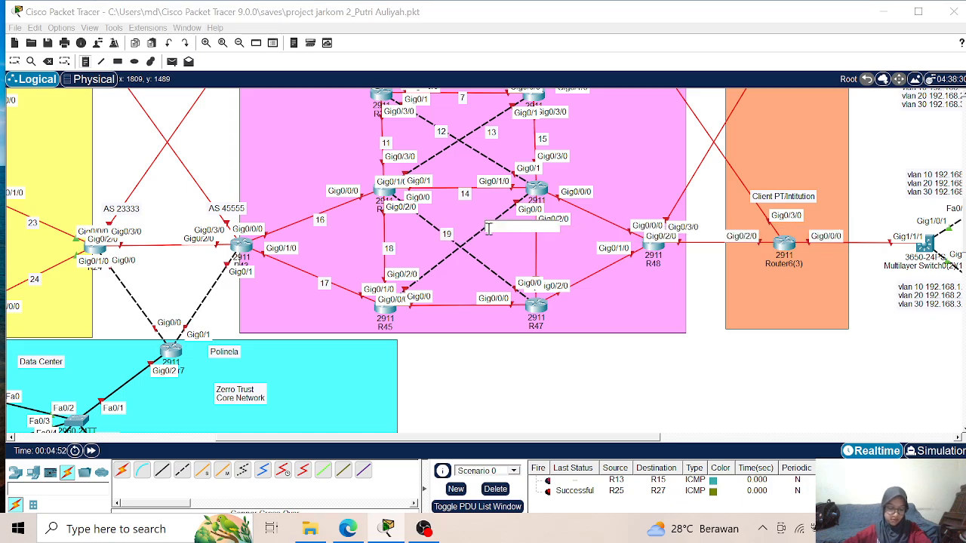
type("20")
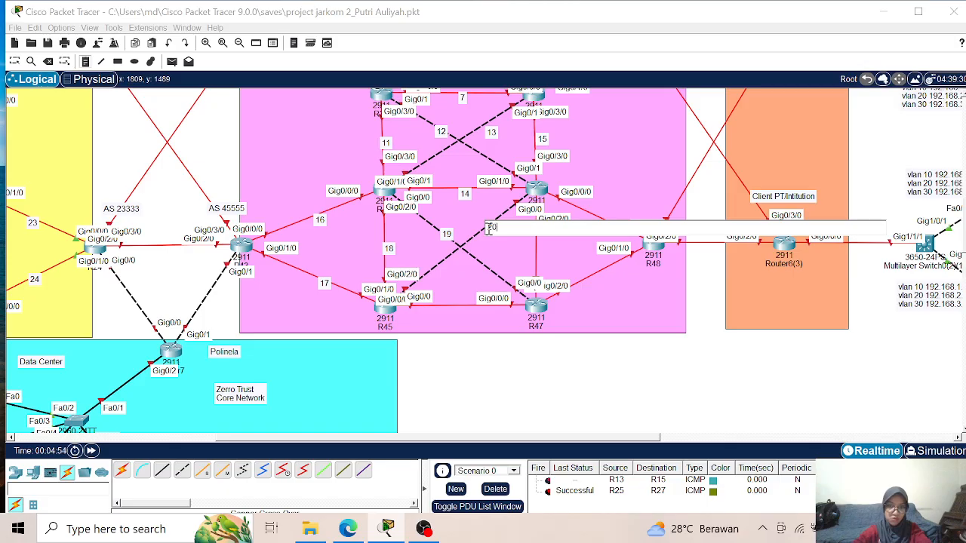
left_click(454, 307)
type("21")
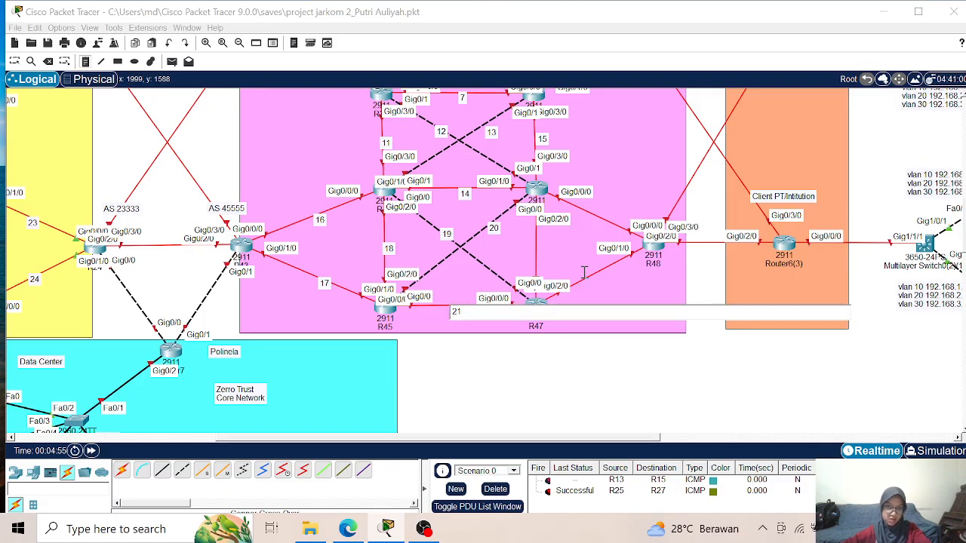
- Place the remaining Region 4 number notes: 23 on R46–R48, 22 on R46–R47 and 24 on R47–R48
left_click(595, 219)
type("22")
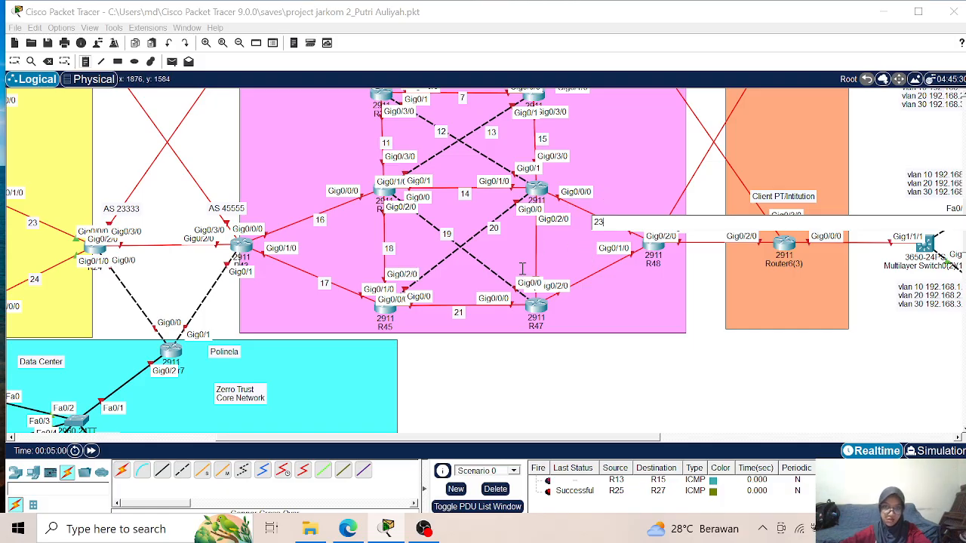
left_click(537, 245)
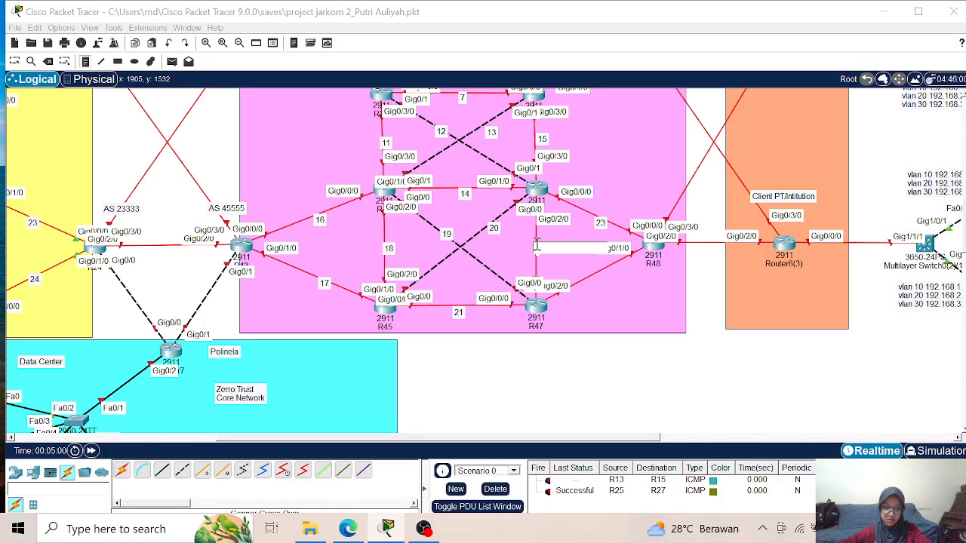
left_click(596, 276)
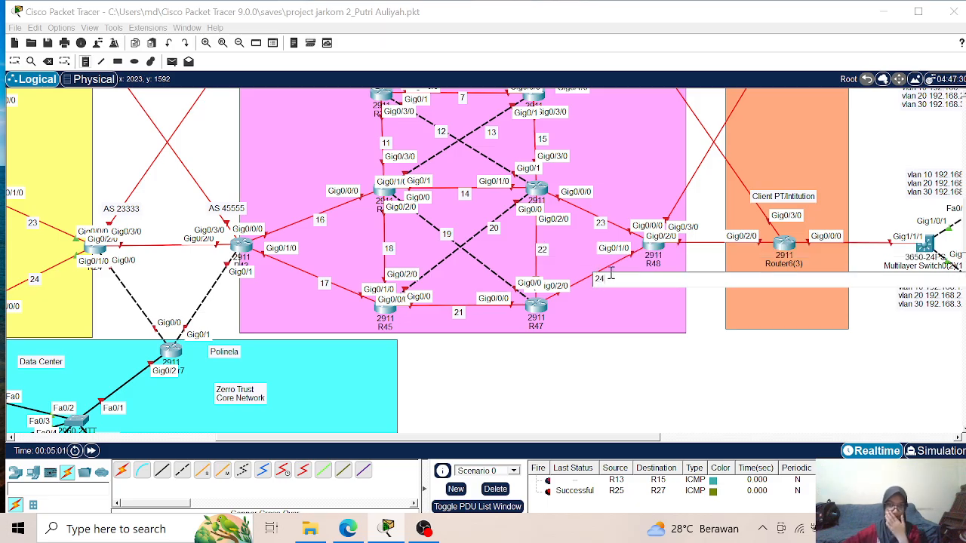
- Following the Region 1–2 link labelling, place note 2.1 on the vertical link below R33 and note 2.2 on the diagonal from R33
scroll(574, 302, "up", 5)
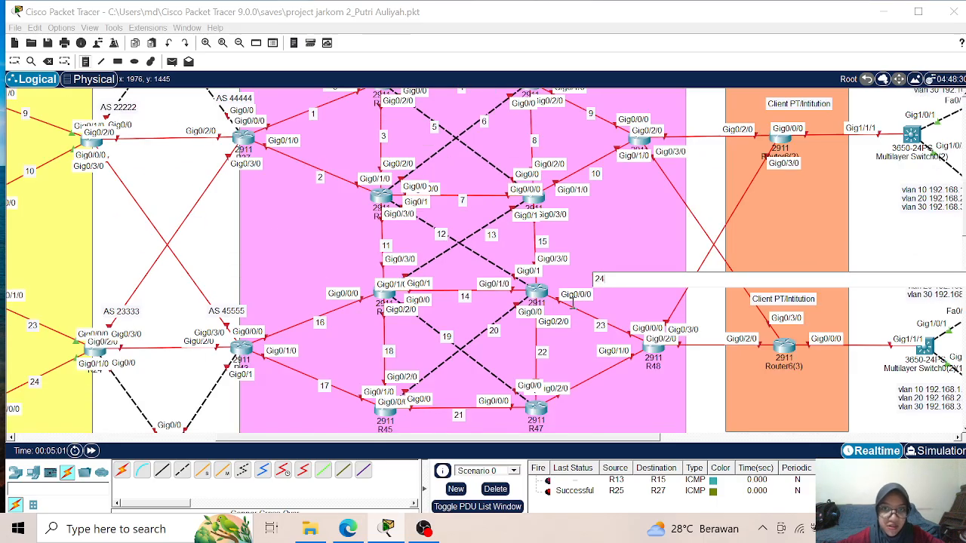
scroll(573, 302, "up", 1)
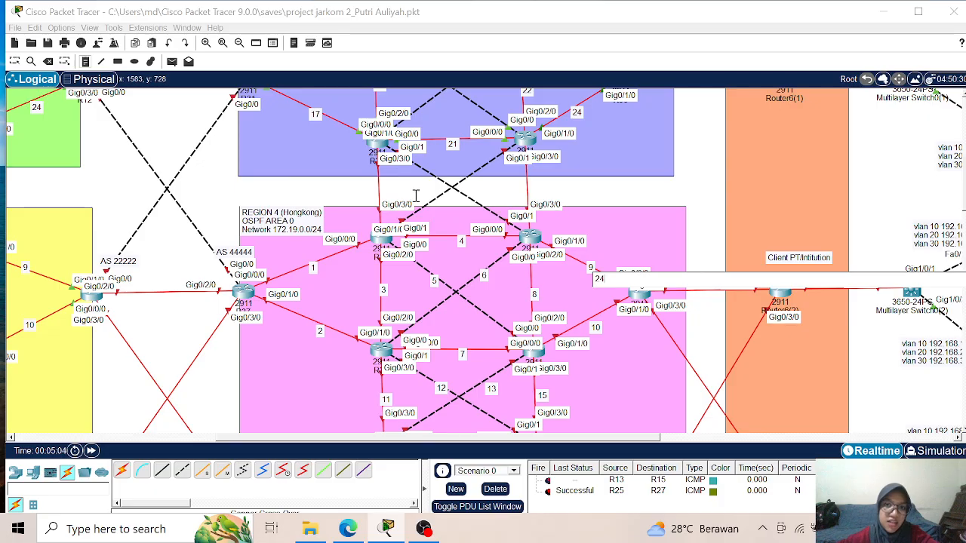
scroll(499, 188, "up", 5)
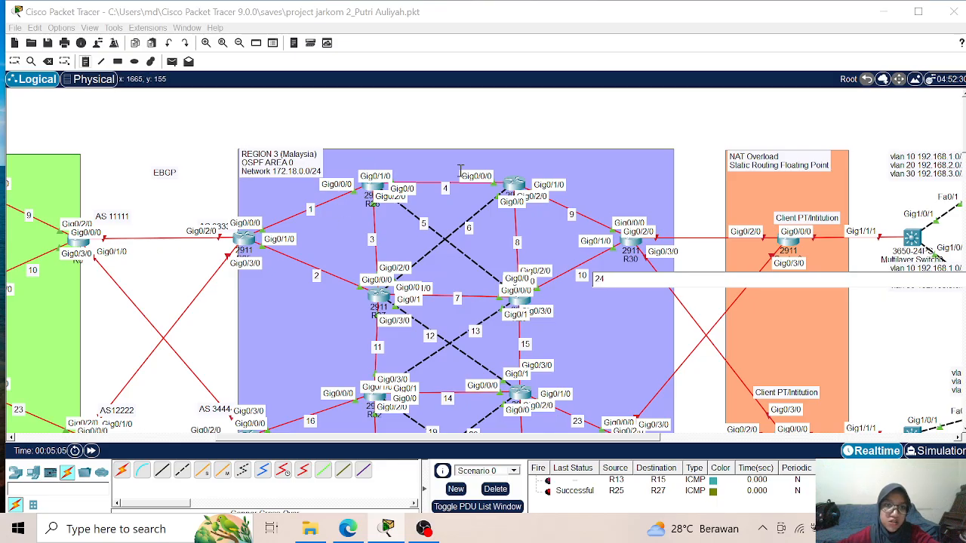
scroll(505, 233, "down", 5)
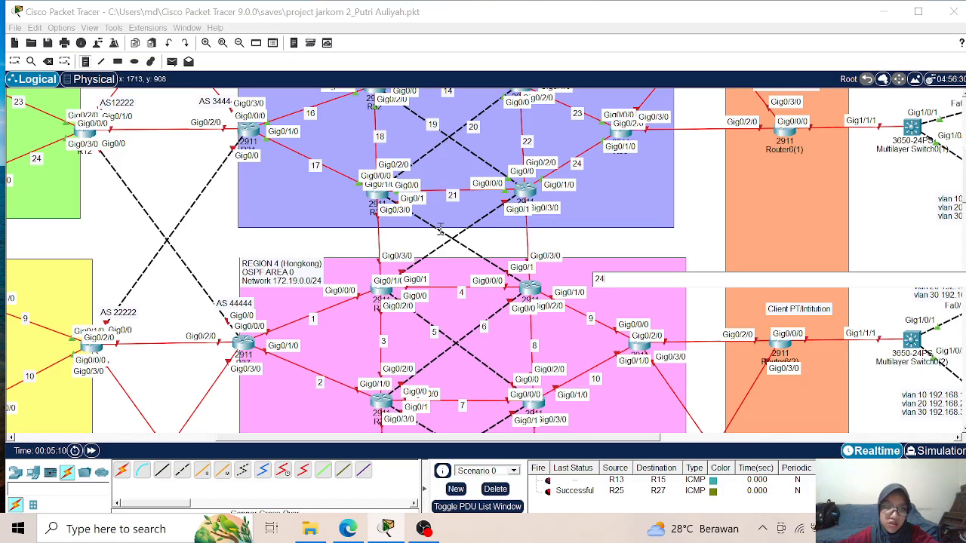
left_click_drag(416, 439, 410, 440)
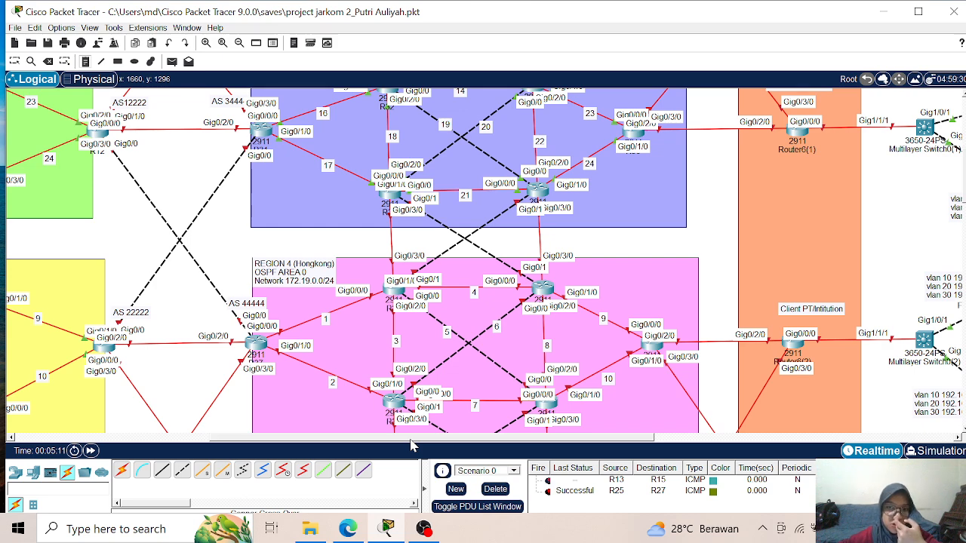
left_click_drag(410, 441, 236, 441)
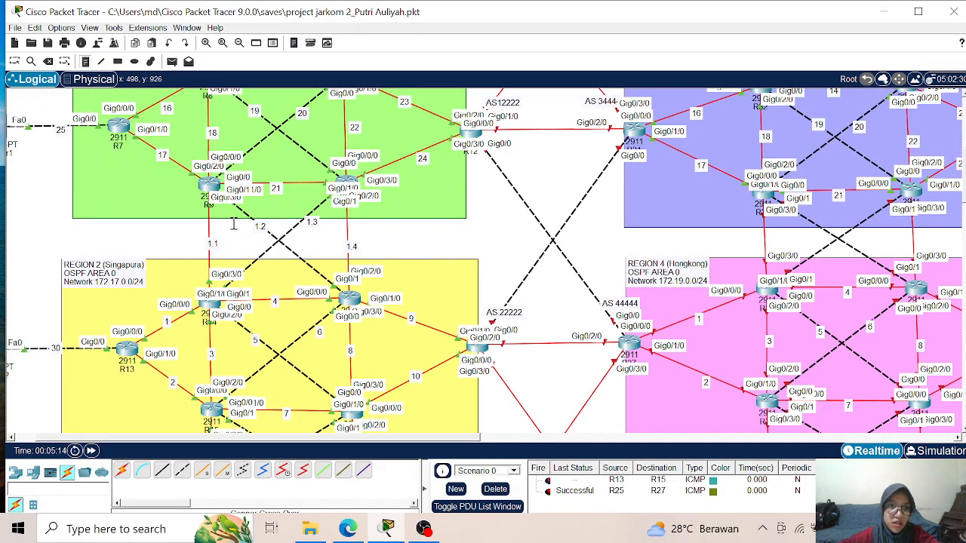
left_click_drag(473, 441, 764, 436)
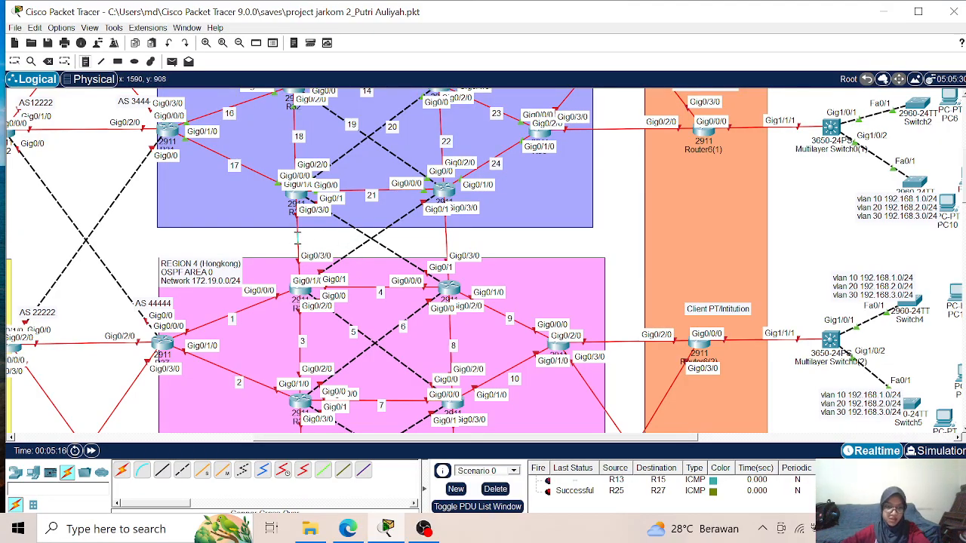
left_click(296, 238)
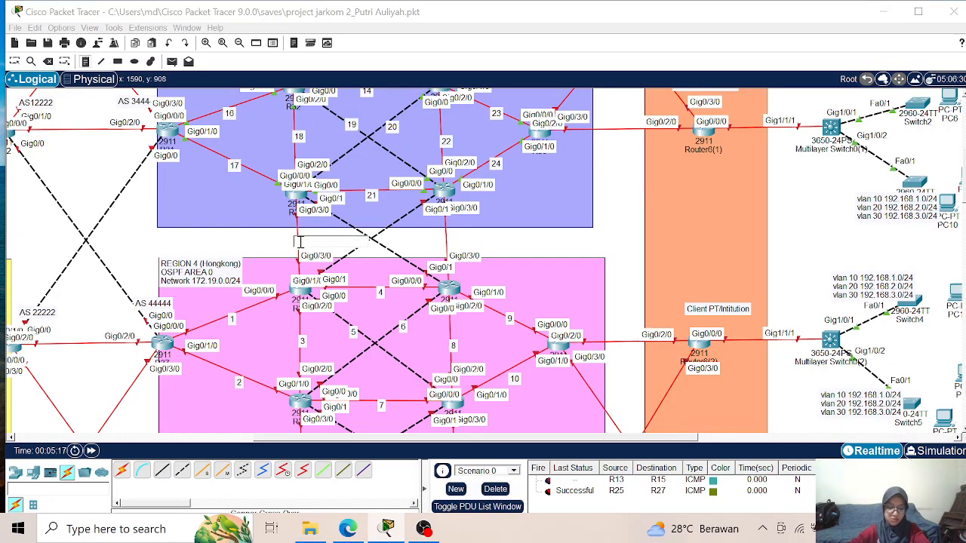
type("2.1")
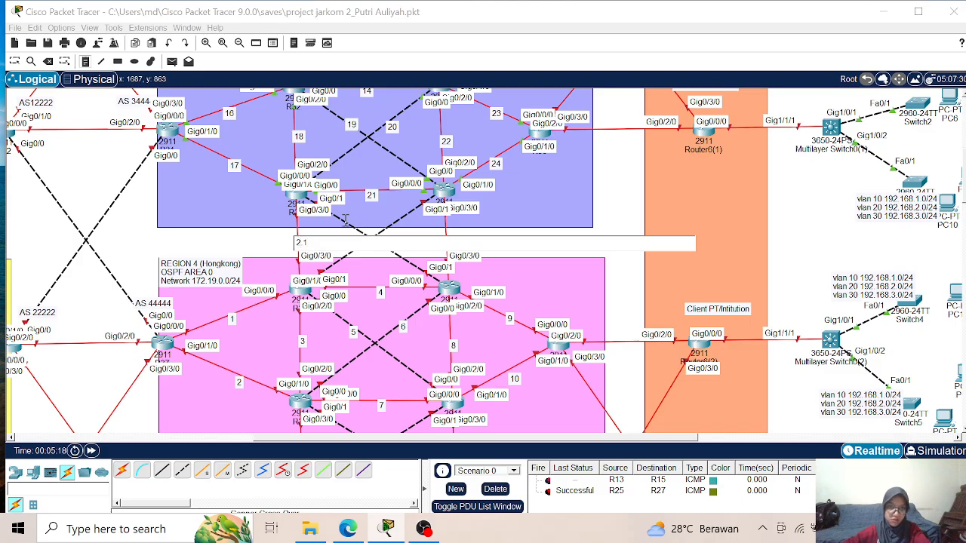
left_click(343, 223)
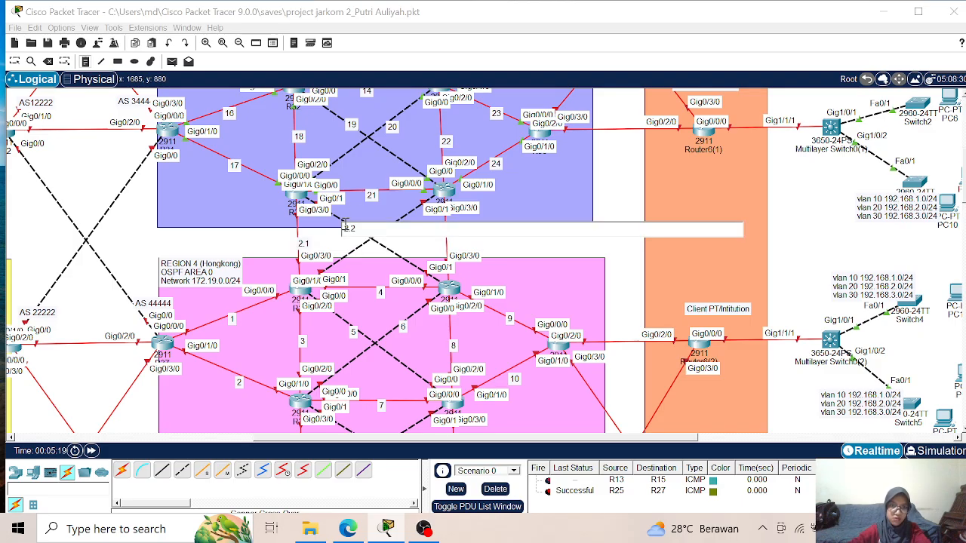
- Label the other Region 3–4 links with notes: 2.3 on the opposite diagonal and 2.4 on the vertical link on the right side
left_click(399, 219)
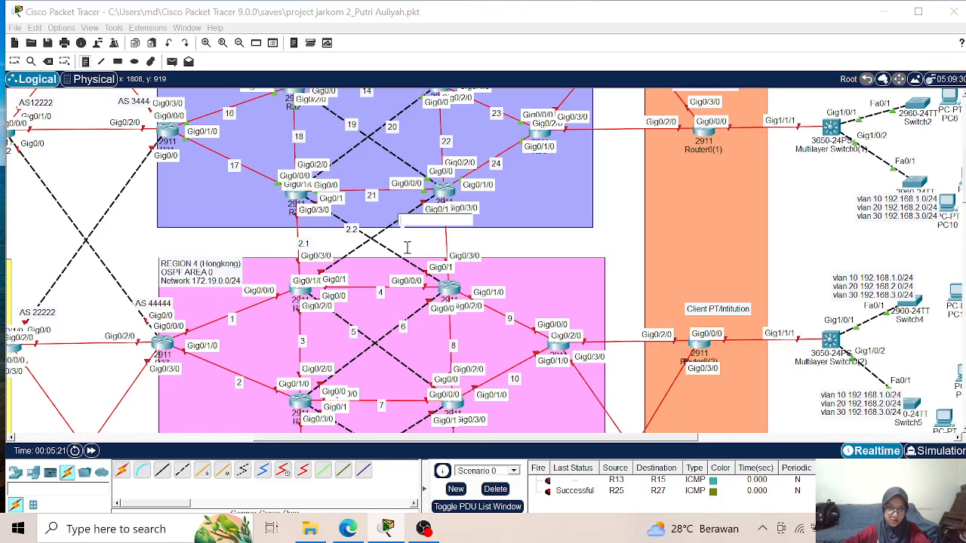
type("2.3")
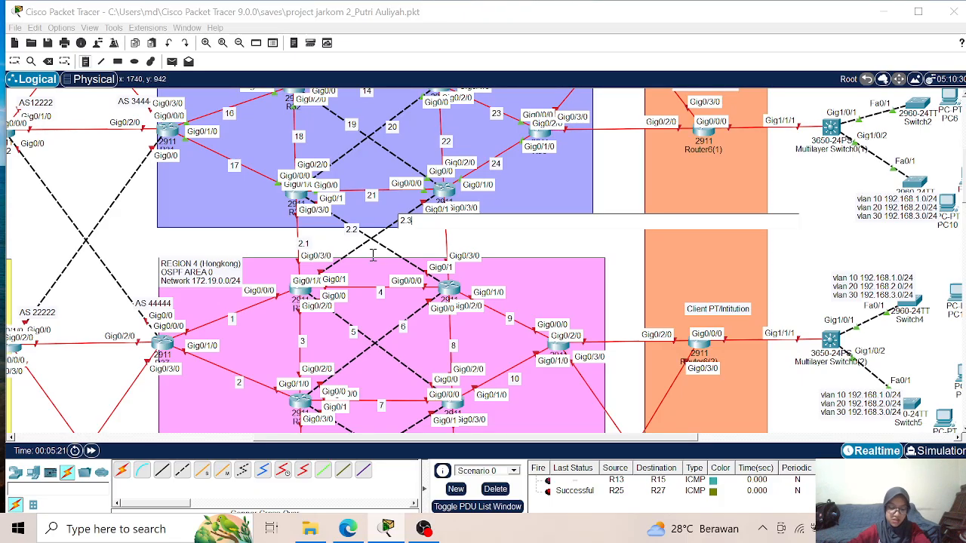
left_click(445, 238)
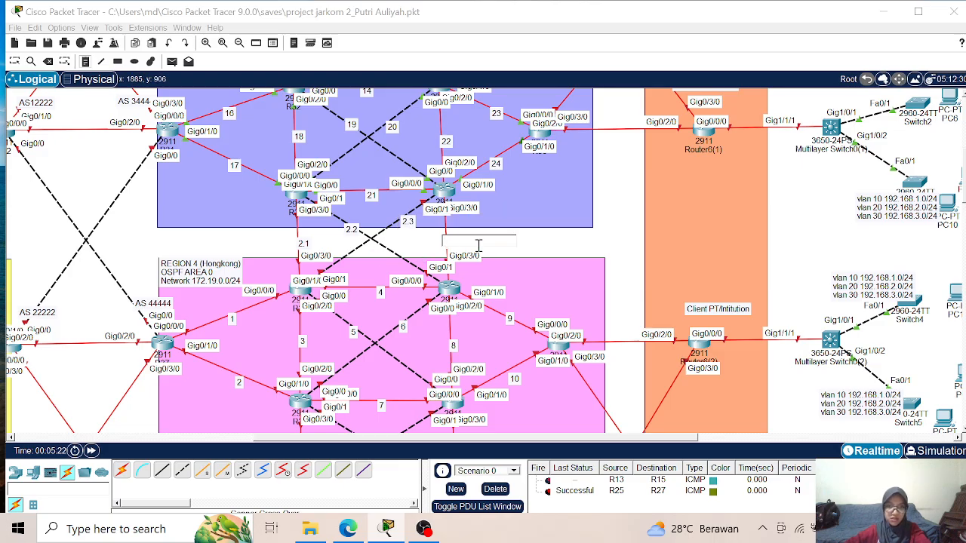
type("2.4")
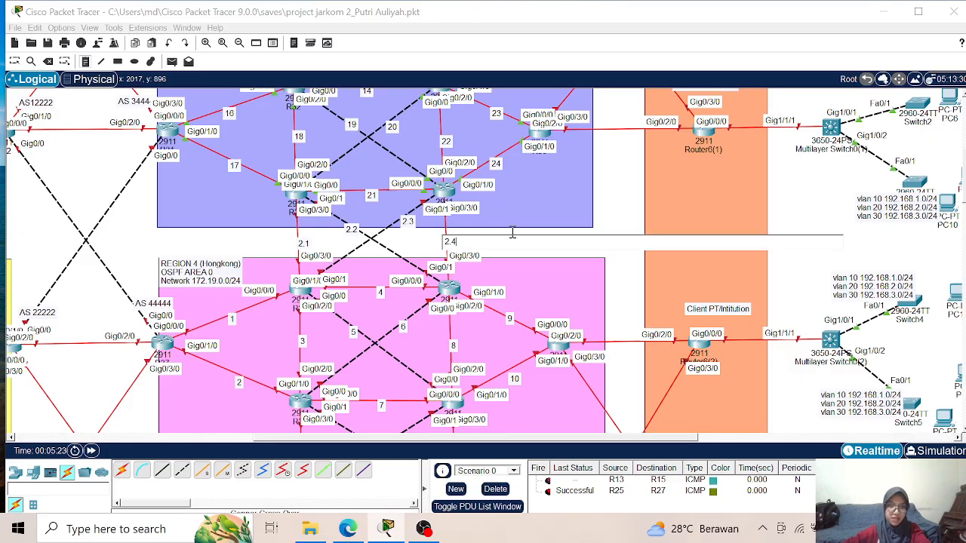
- Reposition notes 2.3, 2.4 and 2.1 so they sit directly on their Region 3–4 links
left_click(14, 62)
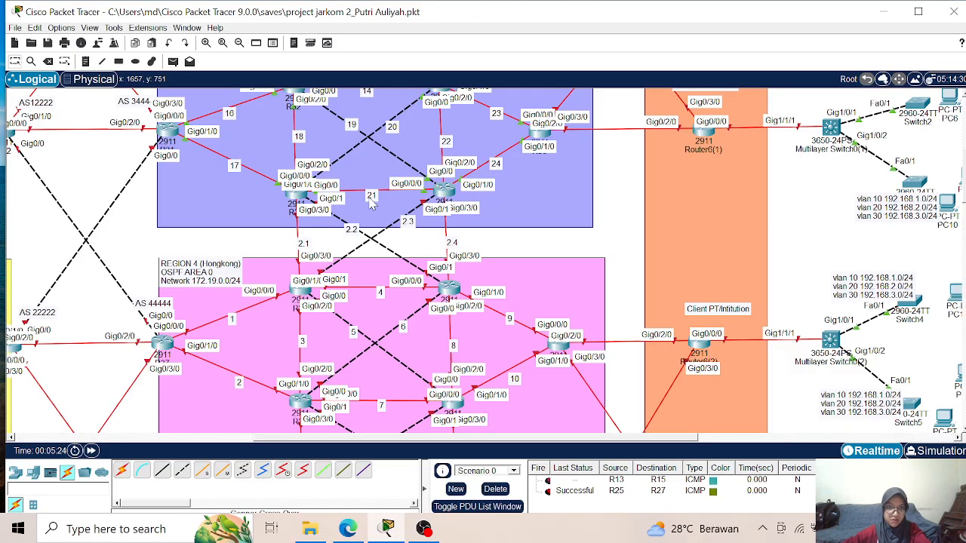
left_click_drag(407, 222, 392, 226)
left_click_drag(450, 246, 447, 238)
left_click(302, 243)
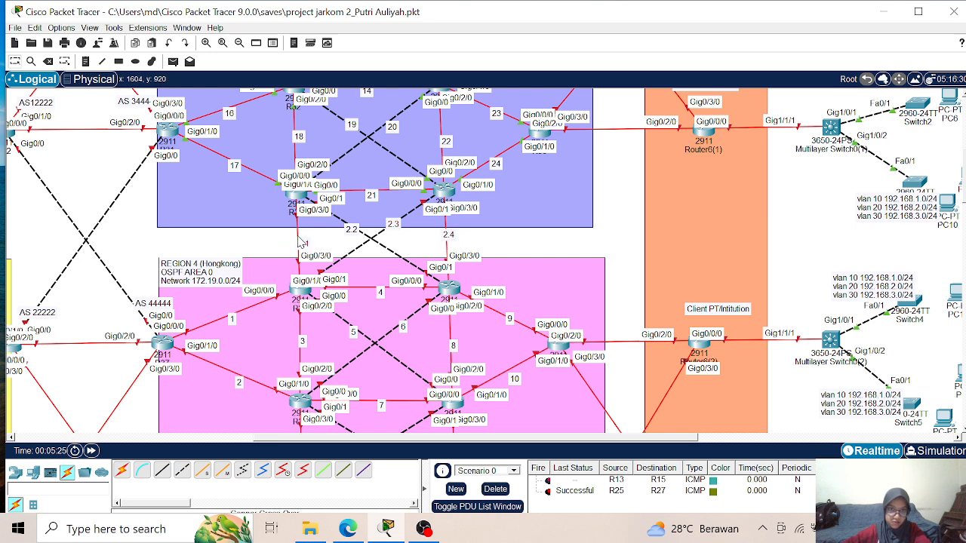
- Nudge Region 4 notes 8, 10, 15 and 21 closer onto their links
scroll(528, 227, "down", 2)
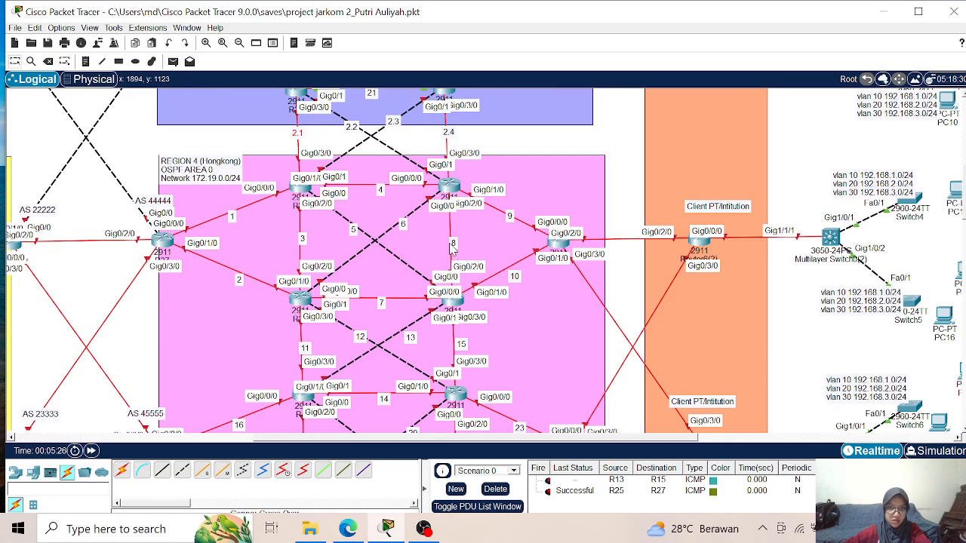
left_click_drag(454, 246, 448, 242)
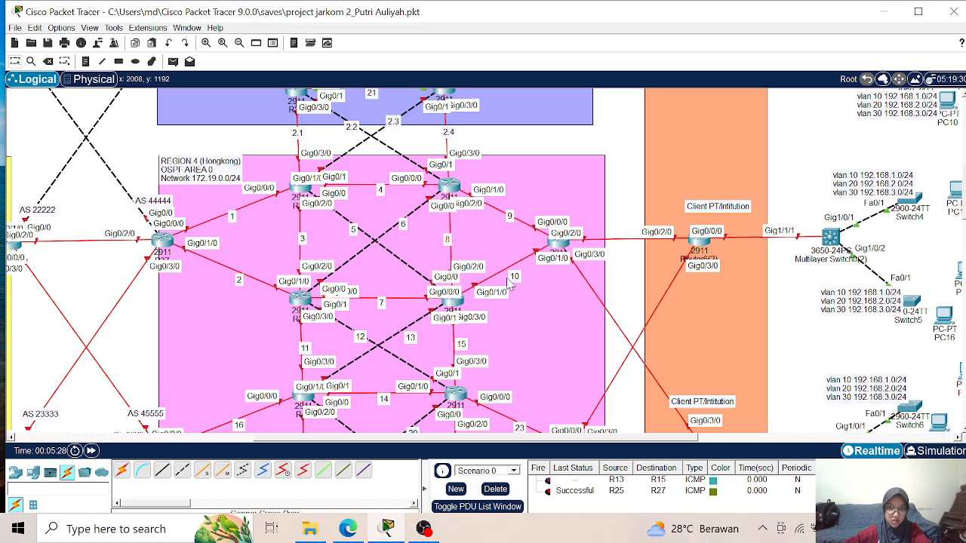
left_click_drag(519, 278, 514, 273)
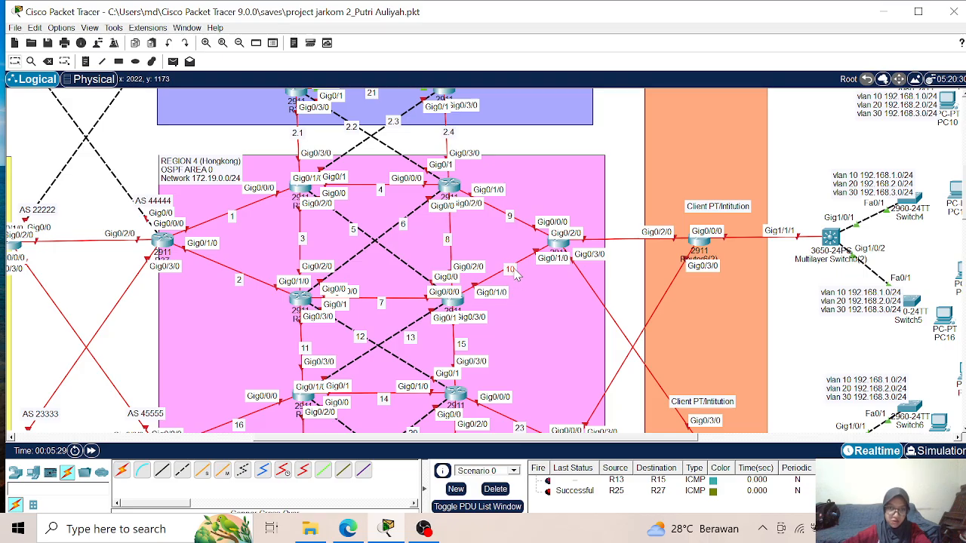
scroll(514, 270, "down", 2)
left_click_drag(468, 244, 464, 248)
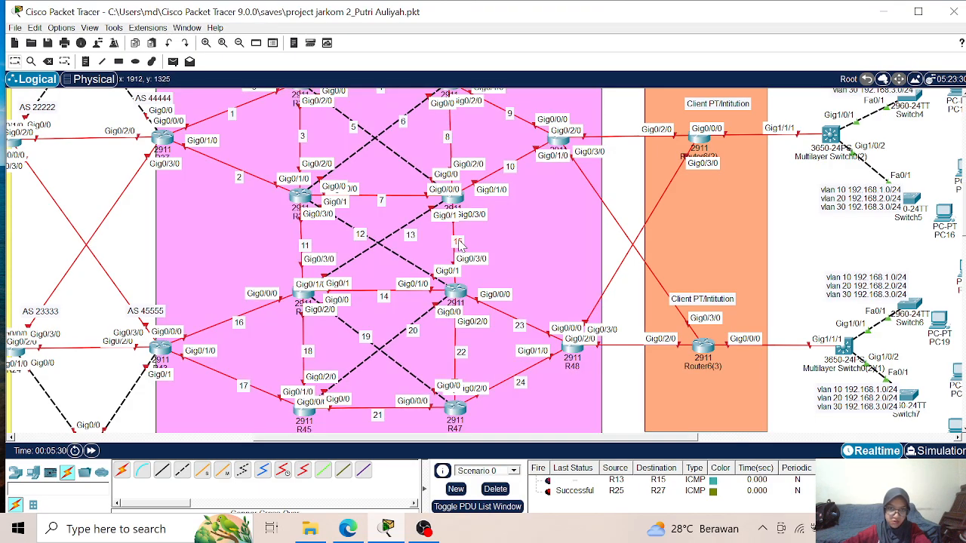
scroll(488, 310, "down", 2)
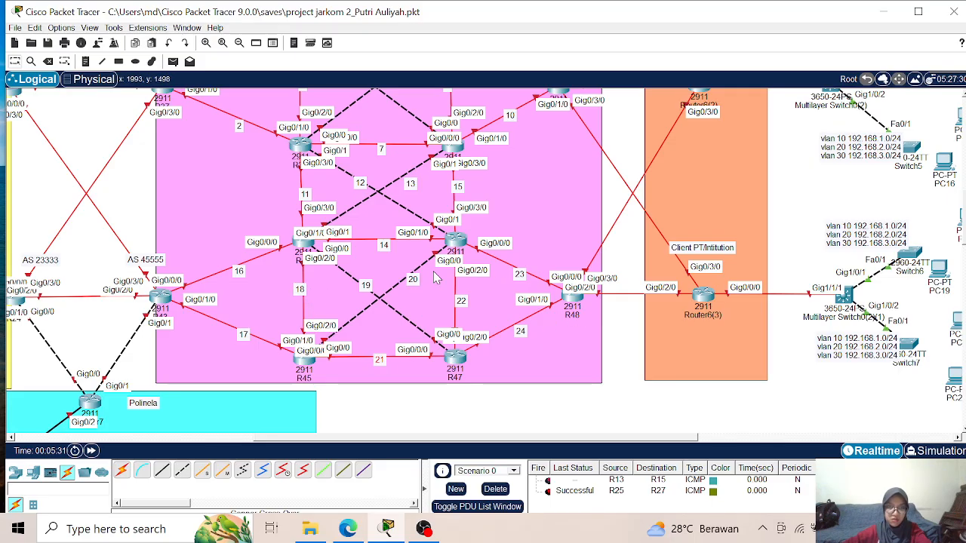
- Open R33's command-line interface and move its window aside to keep the Region 3–4 links in view
scroll(392, 252, "up", 4)
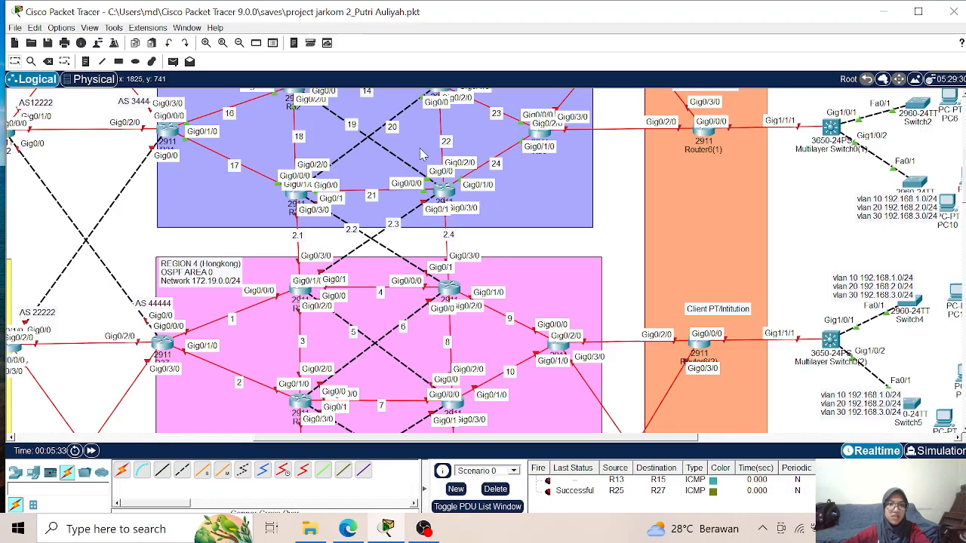
scroll(345, 196, "up", 2)
scroll(344, 227, "down", 2)
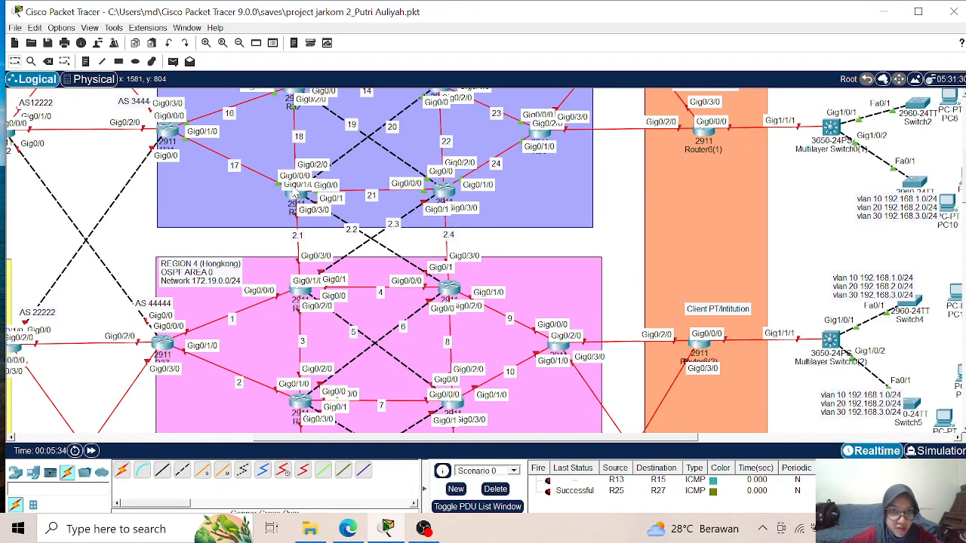
mouse_move(298, 203)
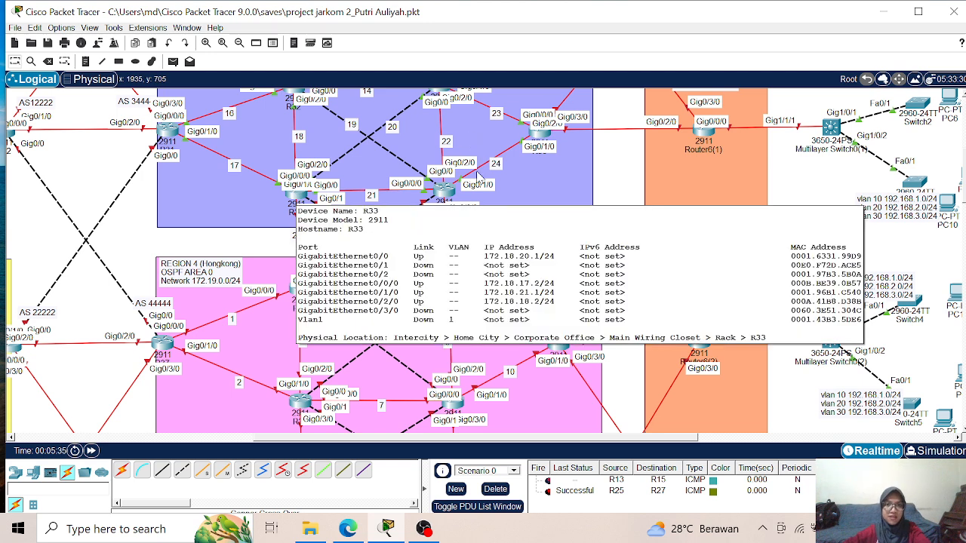
mouse_move(446, 190)
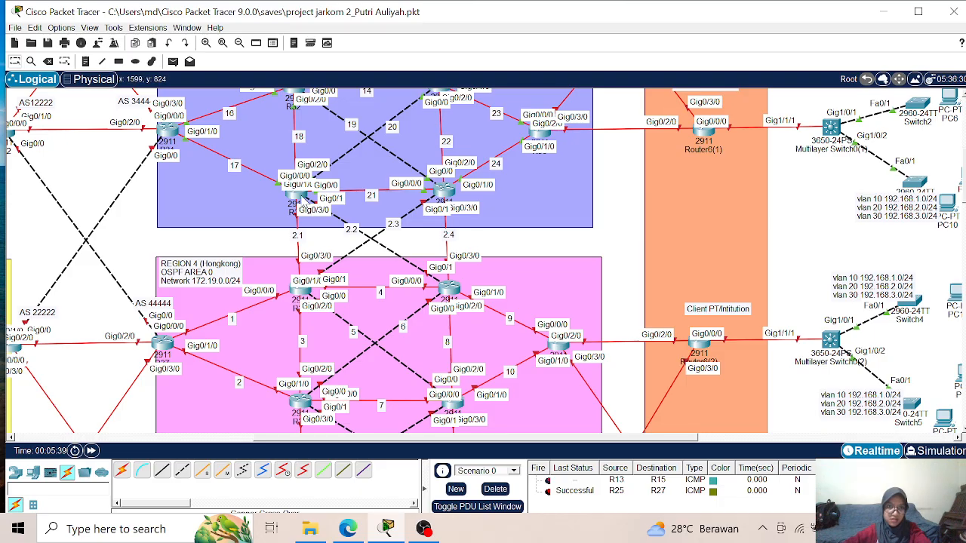
left_click(343, 208)
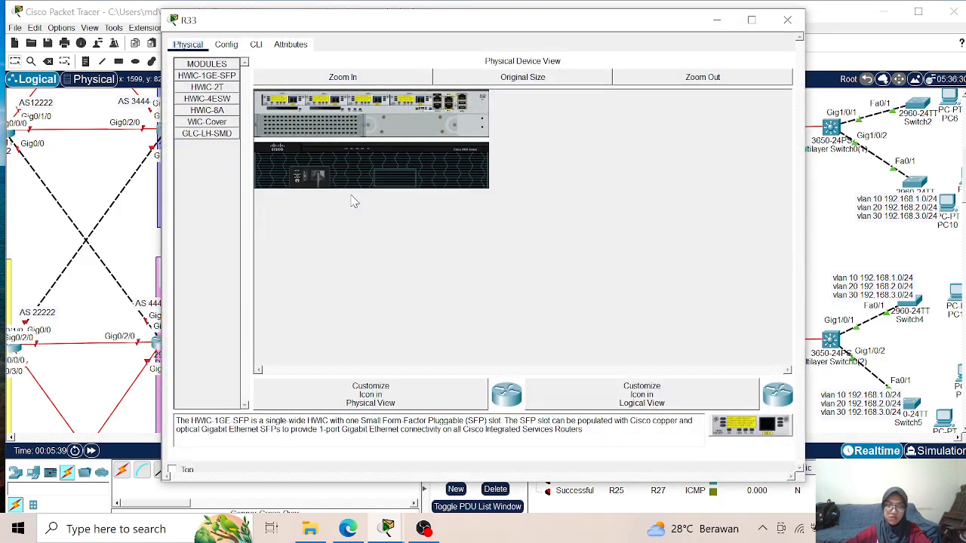
left_click(256, 45)
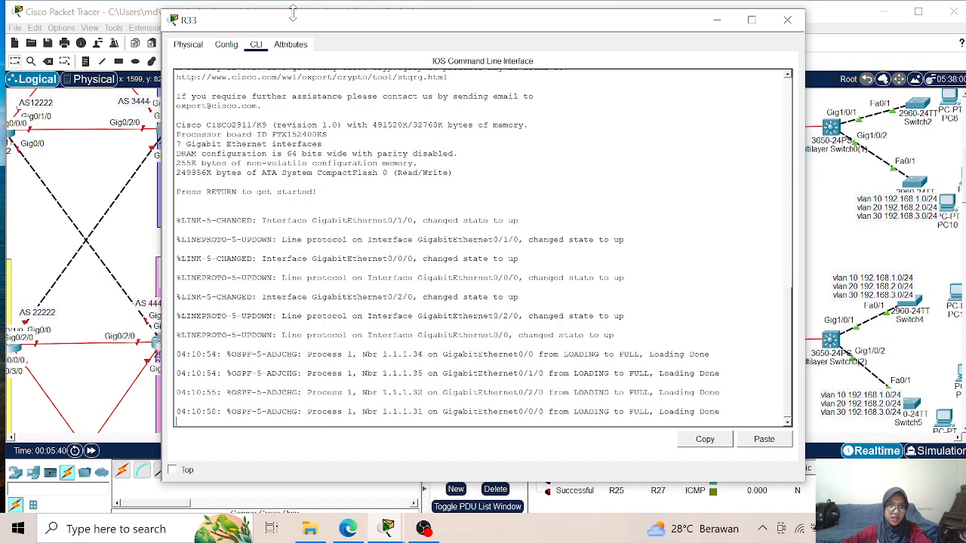
left_click_drag(298, 27, 623, 50)
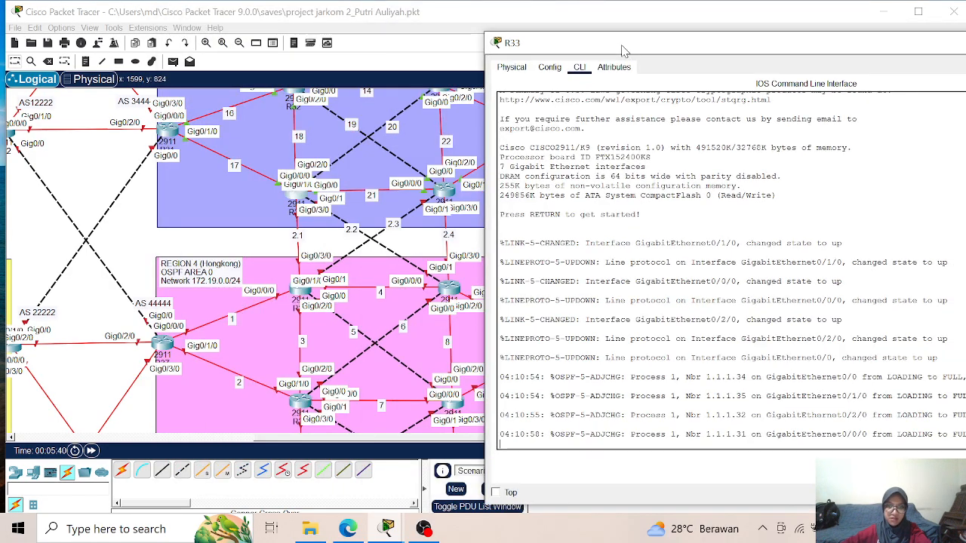
- Enter global configuration mode on R33 using ENA and CONF T
key("Return")
key("Return")
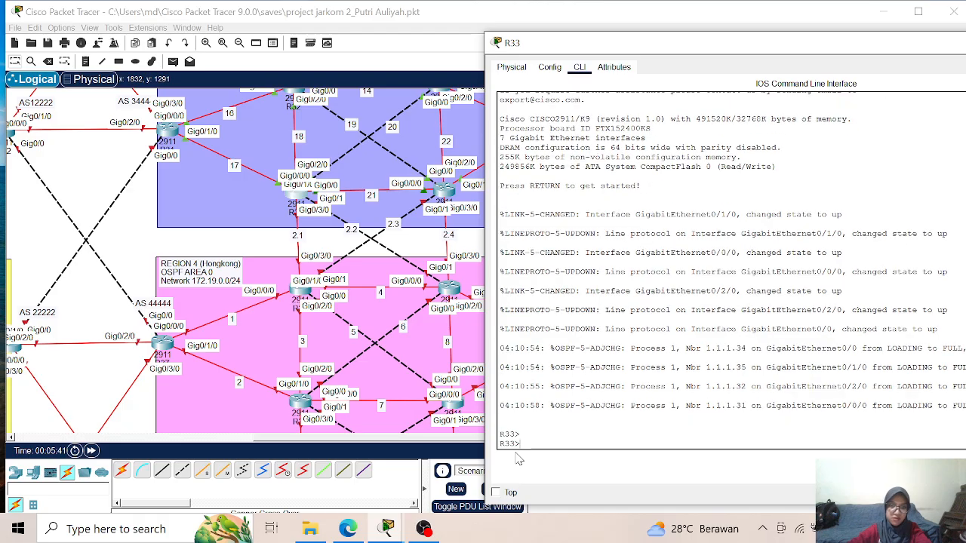
type("ENA")
key("Return")
type("CONF T")
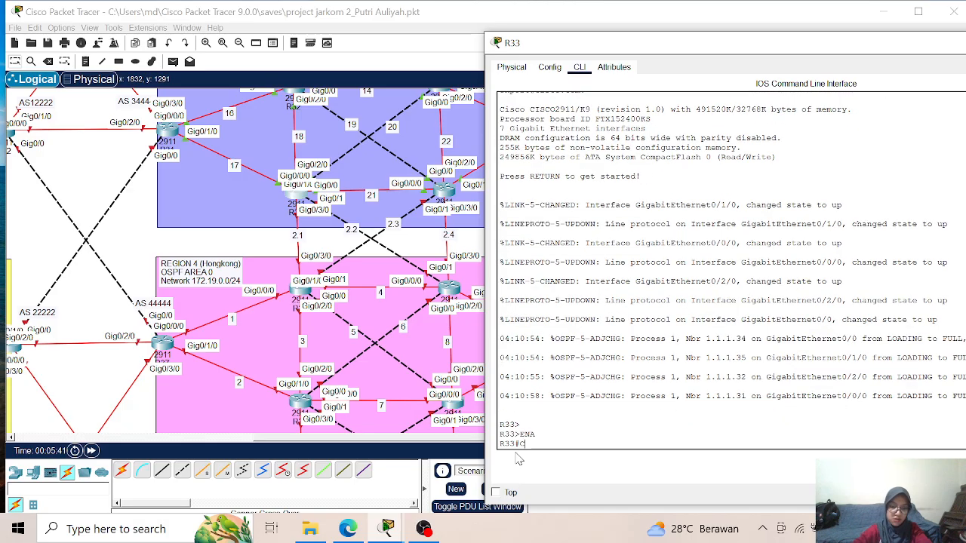
key("Return")
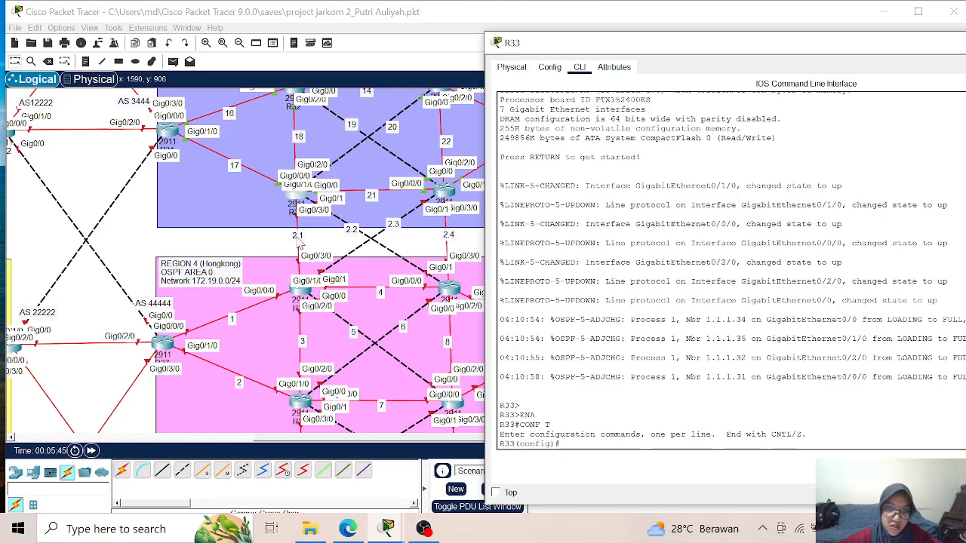
- Assign 172.2.1.1 with mask 255.255.255.0 to R33's interface g0/3/0 on link 2.1 and enable the interface
type("t")
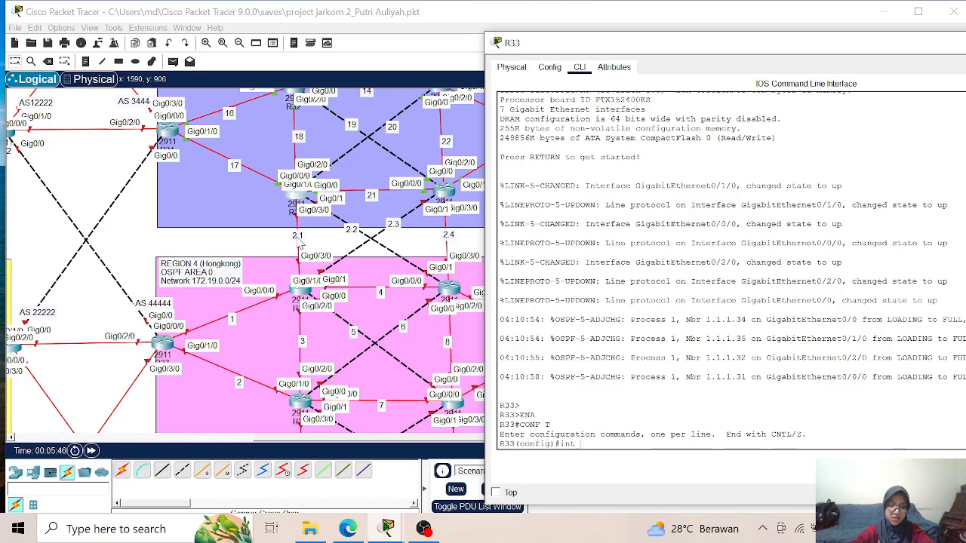
type(" g0/3/0")
key("Return")
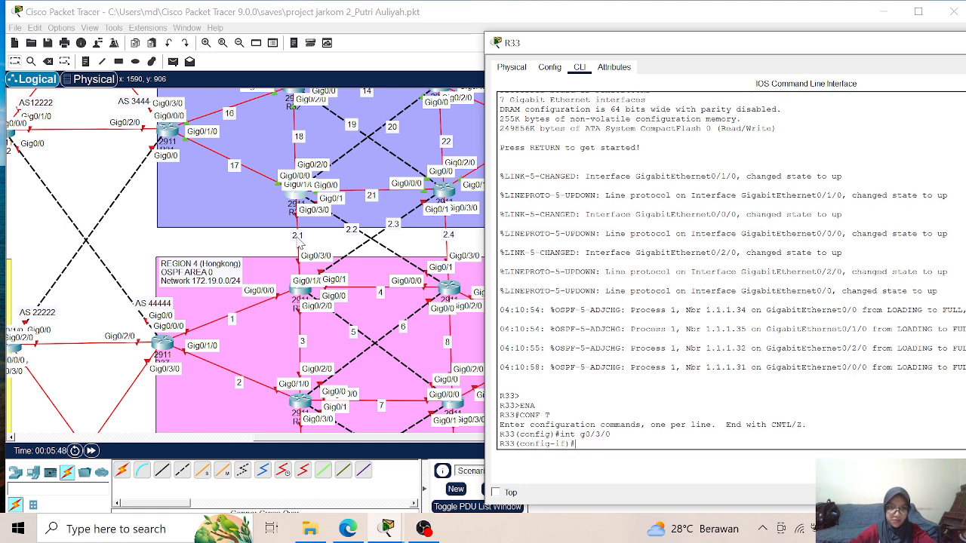
type("ip add")
key("Tab")
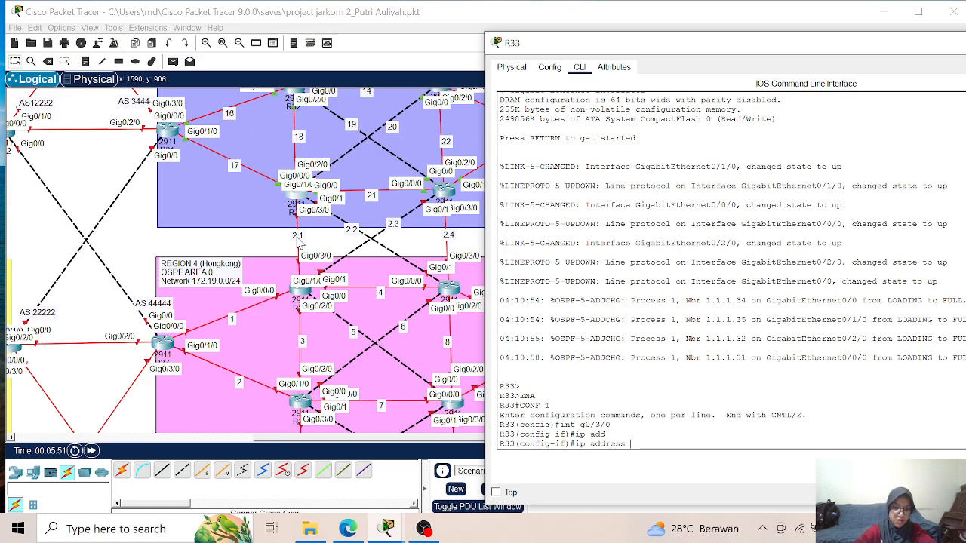
type("172.2.1.1")
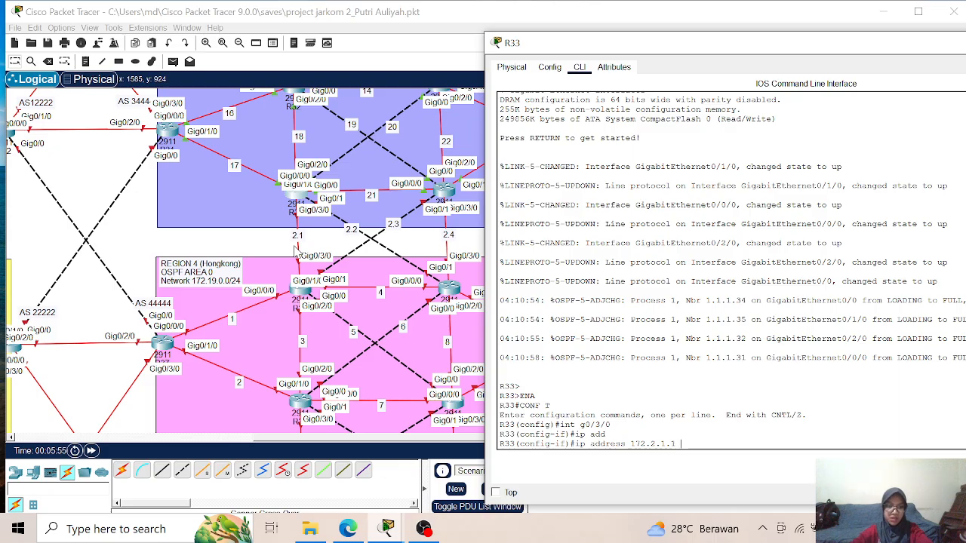
type("255.")
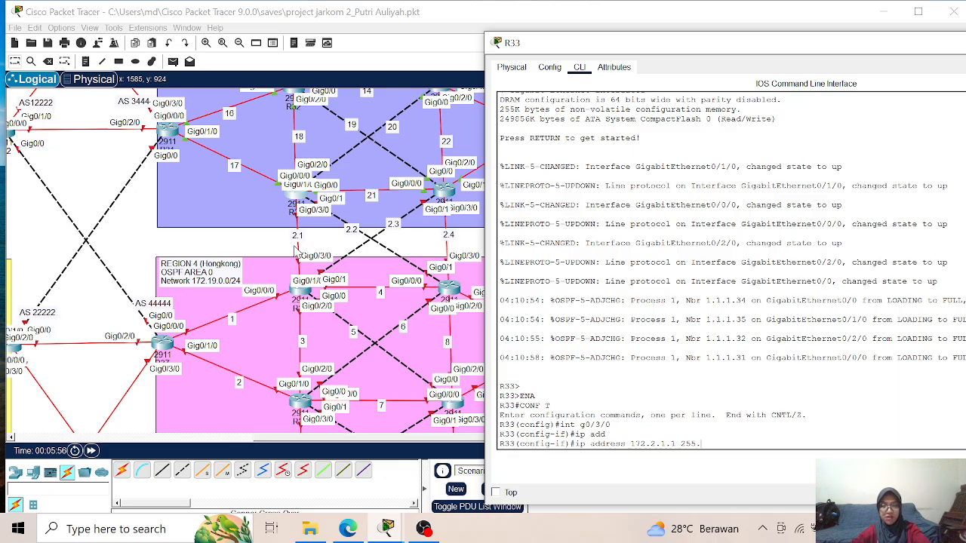
type("255.255.0")
key("Return")
type("nfig-if)#no sh")
key("Return")
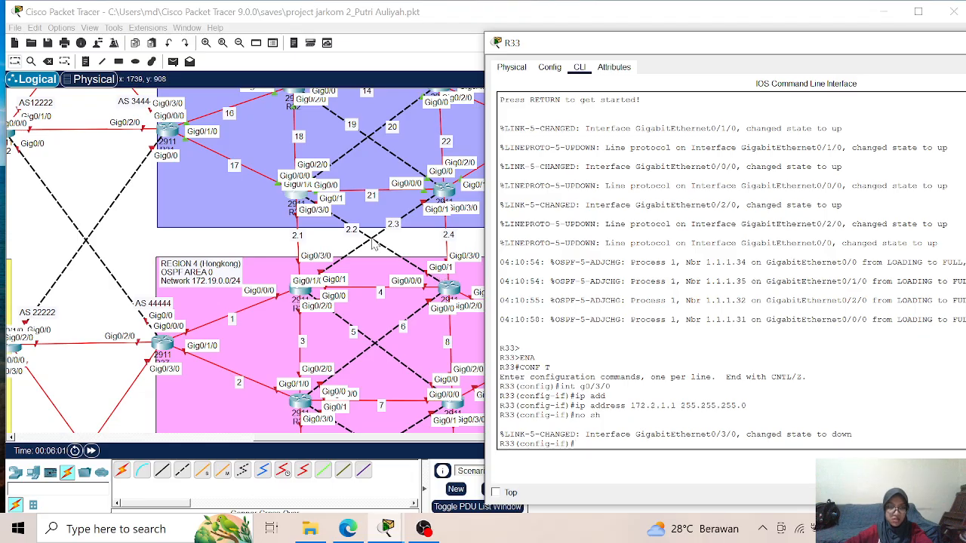
- Assign 172.2.2.1 with mask 255.255.255.0 to R33's interface g0/1 on link 2.2 and enable the interface
type("int g0")
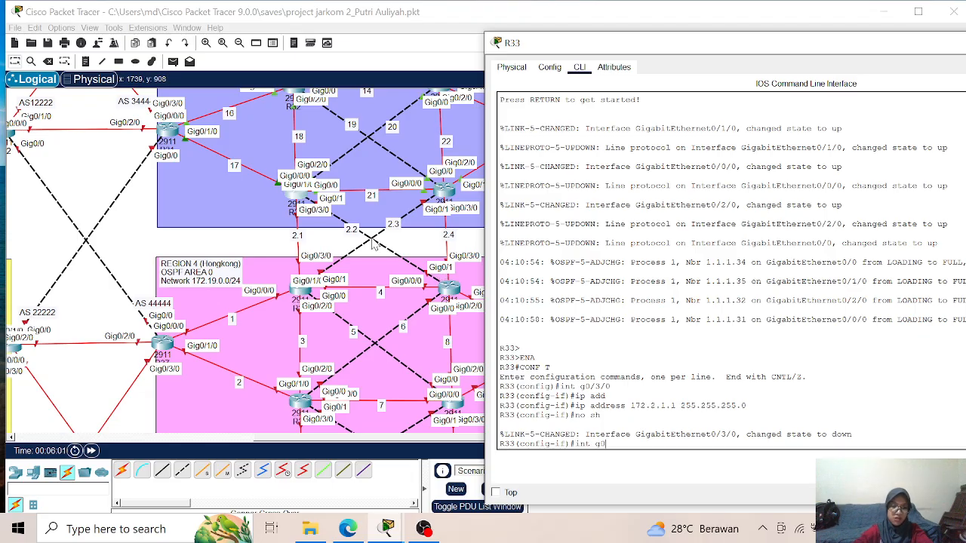
type("/1")
key("Return")
type("ip add")
key("Tab")
type("172")
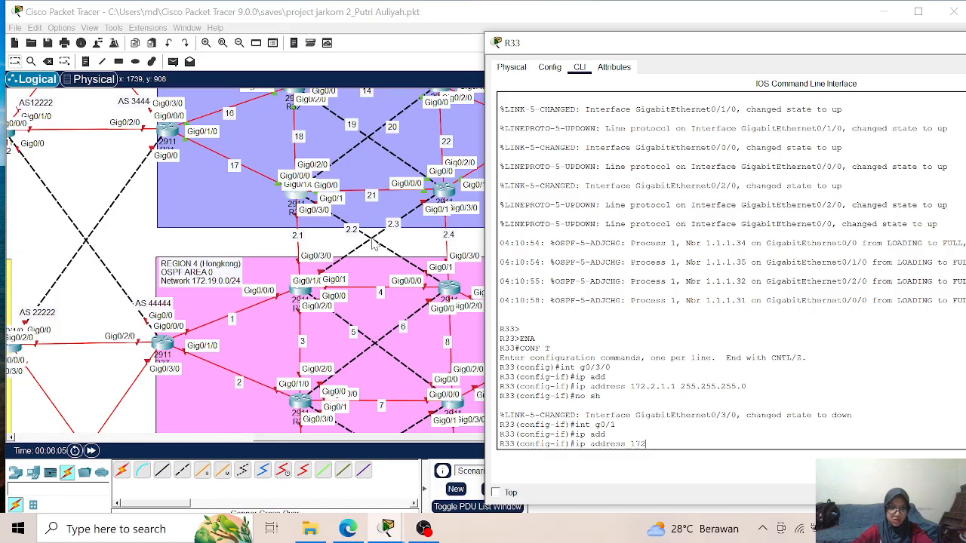
type(".2.2.1")
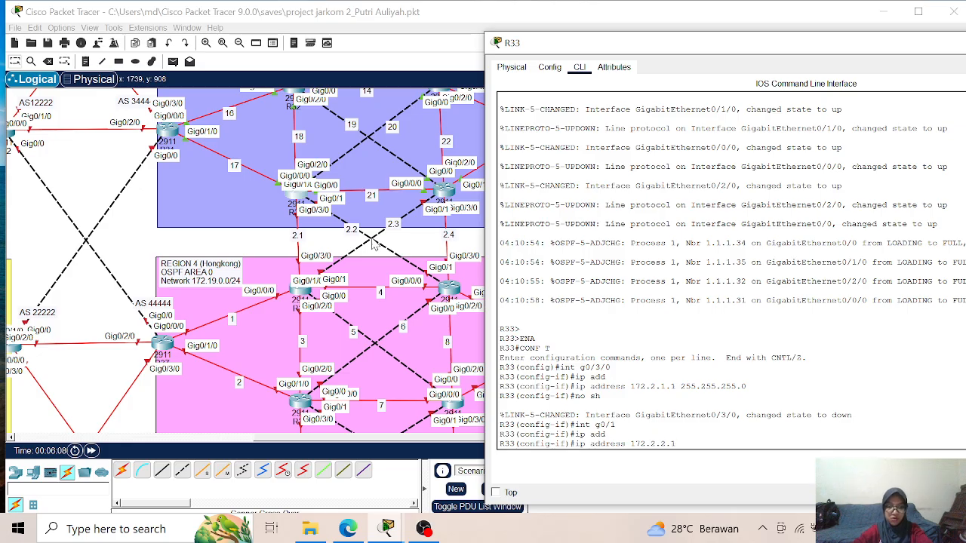
type(" 255.255.255.")
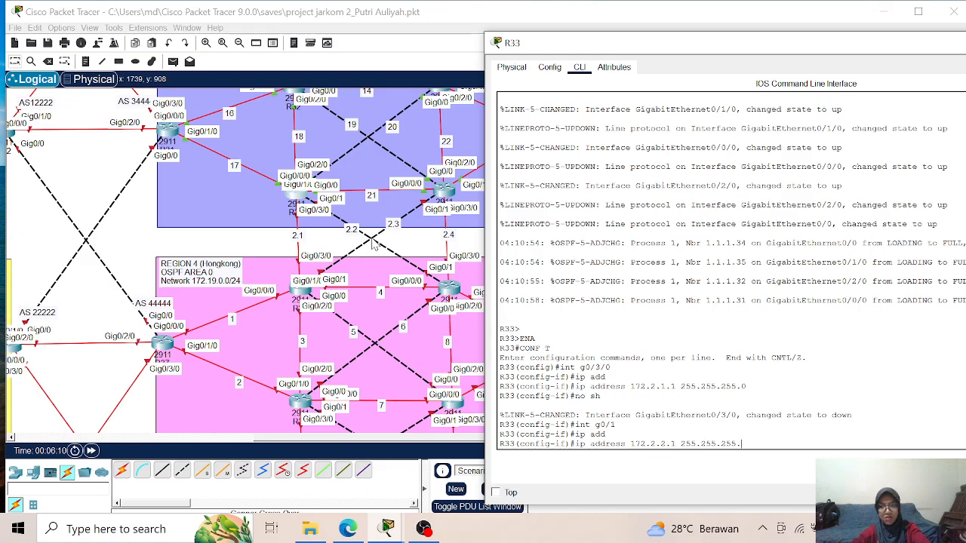
type("0")
key("Return")
type("no sh")
key("Return")
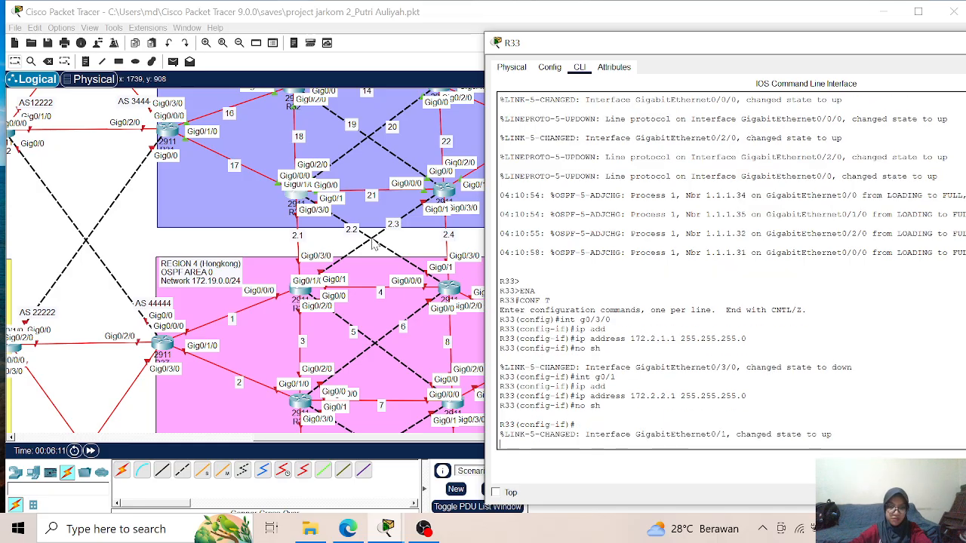
key("Return")
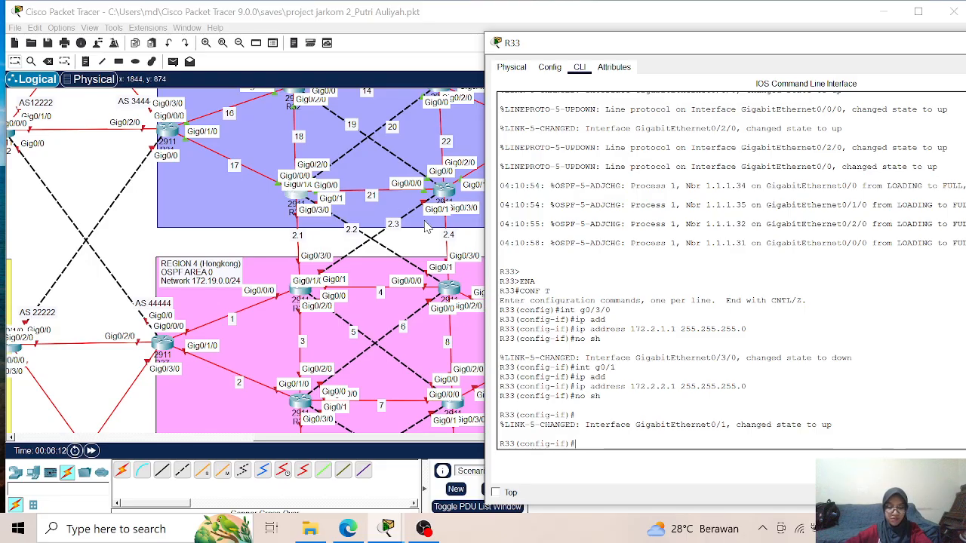
- Leave interface configuration and set R33's router ID to 1.1.1.33 under OSPF process 1
type("exit")
key("Return")
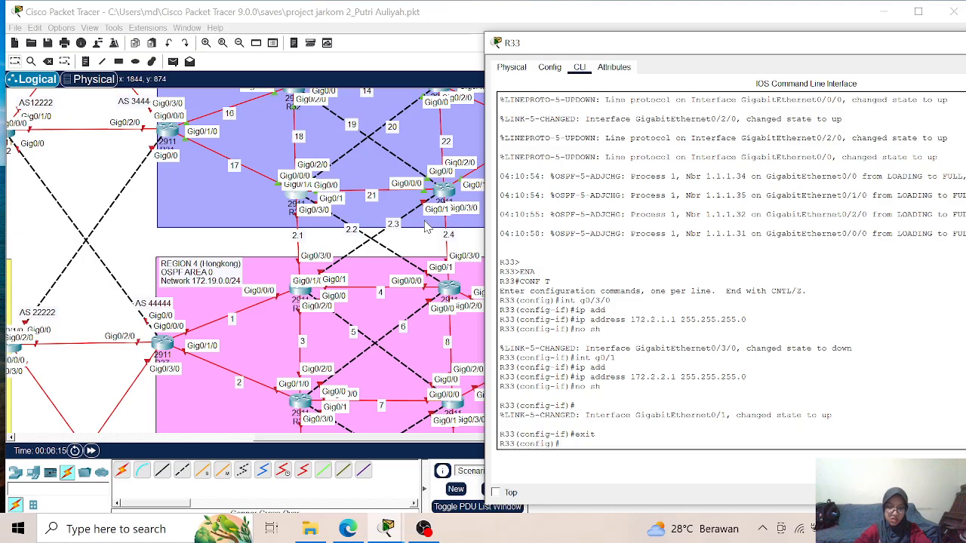
type("rou")
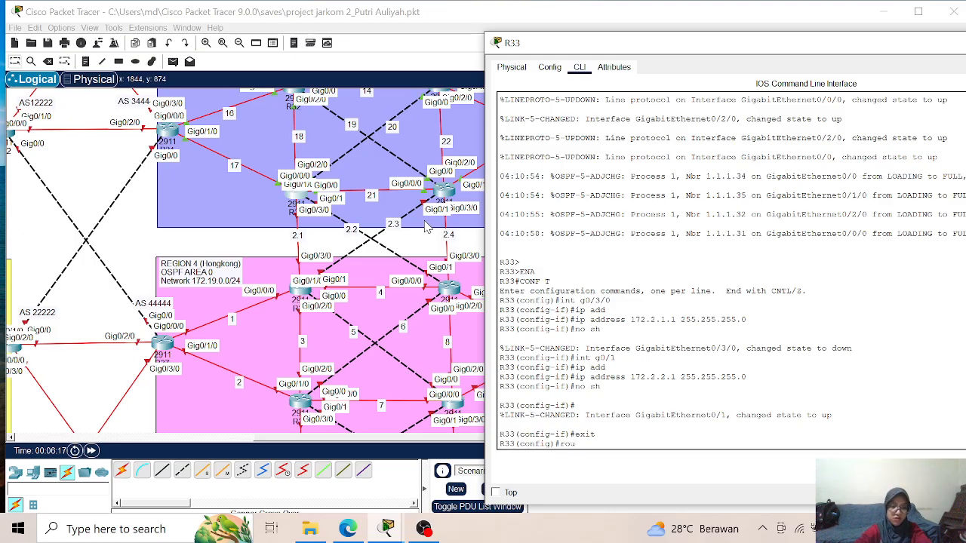
key("Tab")
type("os")
key("Tab")
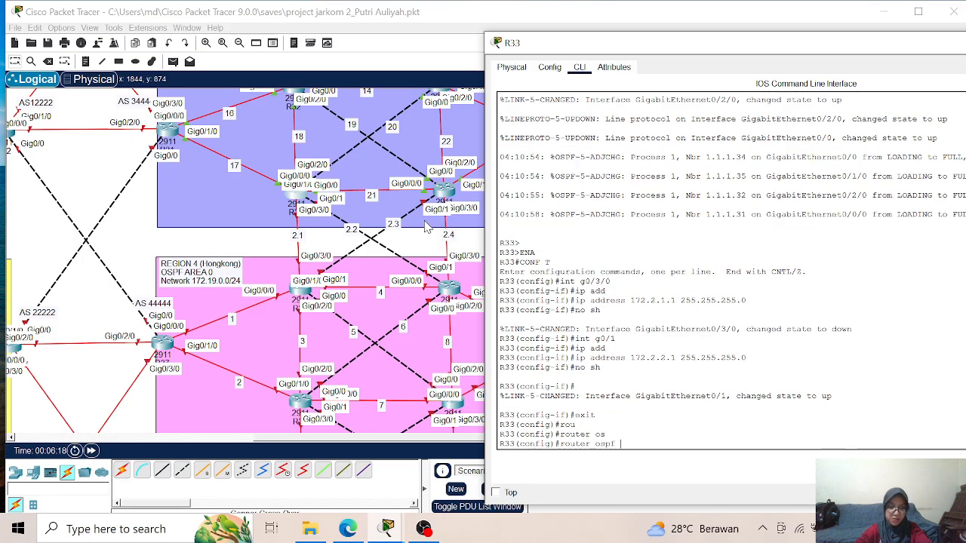
key("Return")
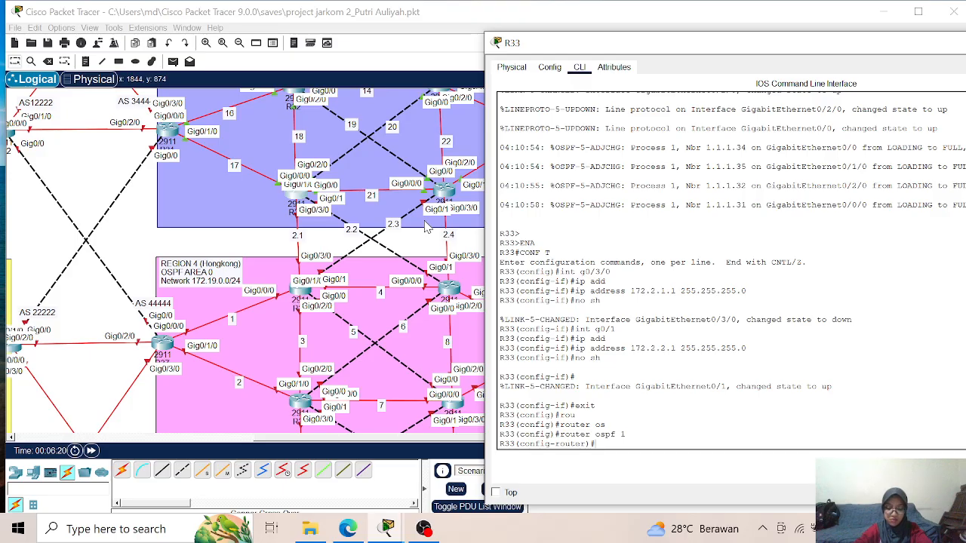
type("rou")
key("Tab")
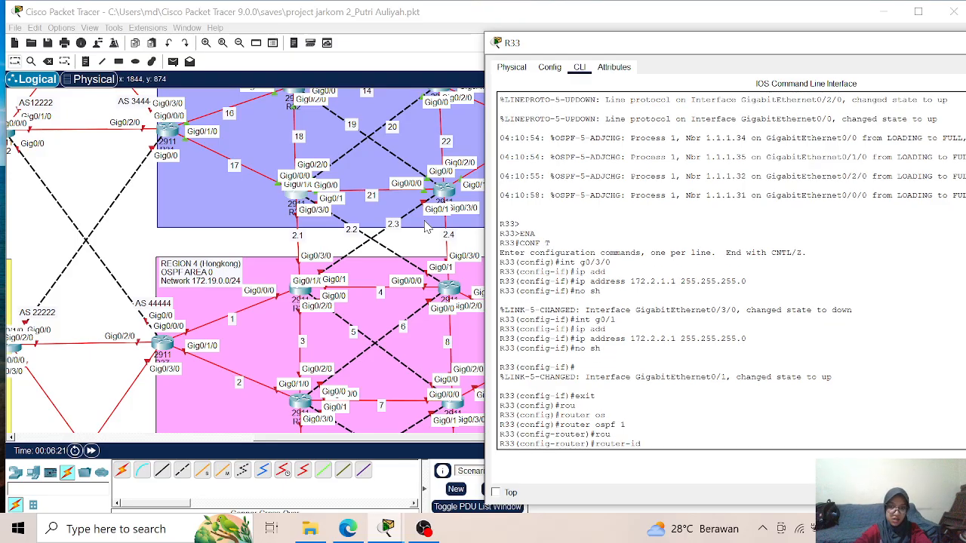
type("1.1.1.33")
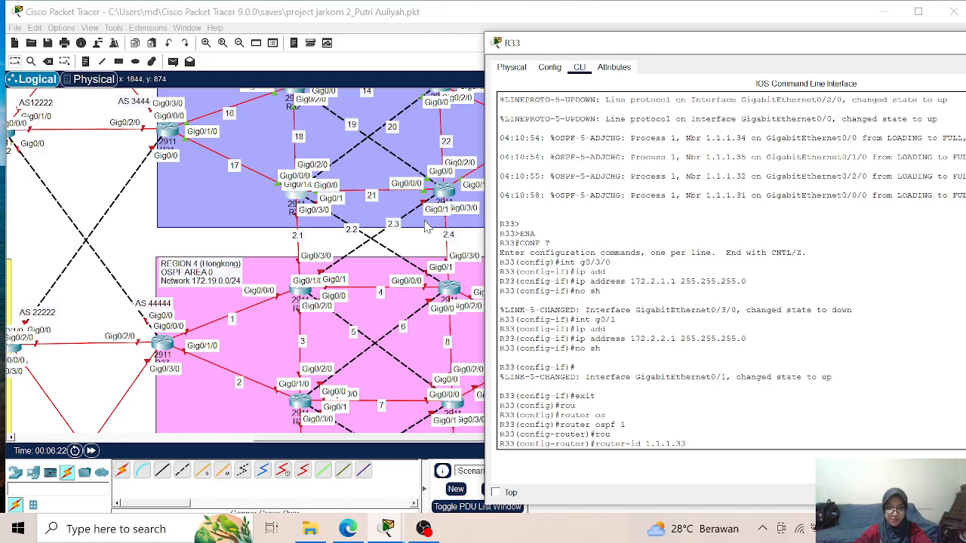
key("Return")
- Enable log-adjacency-changes for OSPF process 1 on R33
type("log-adjacency-changes")
key("Tab")
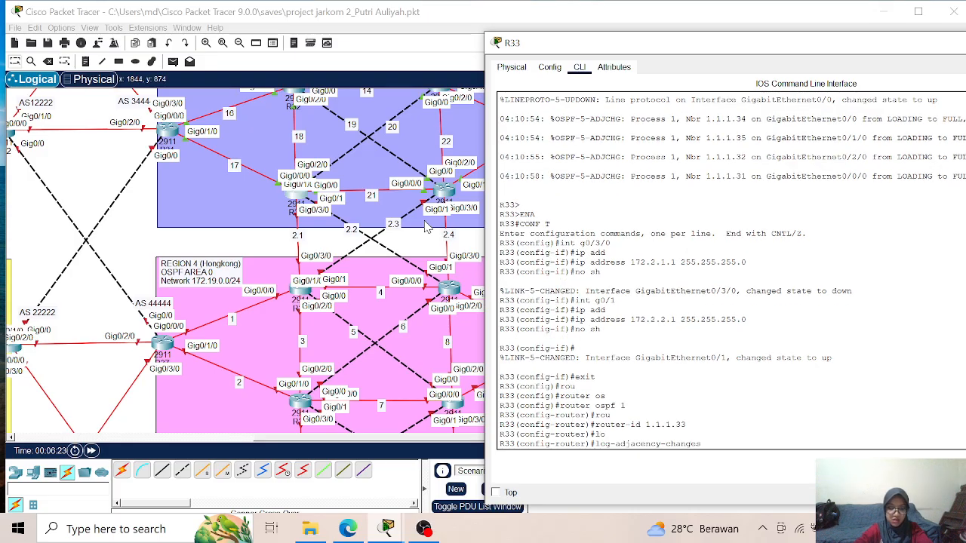
key("Return")
- Advertise network 172.2.1.0 with wildcard 0.0.0.255 in area 0 of R33's OSPF process
type("net")
key("Tab")
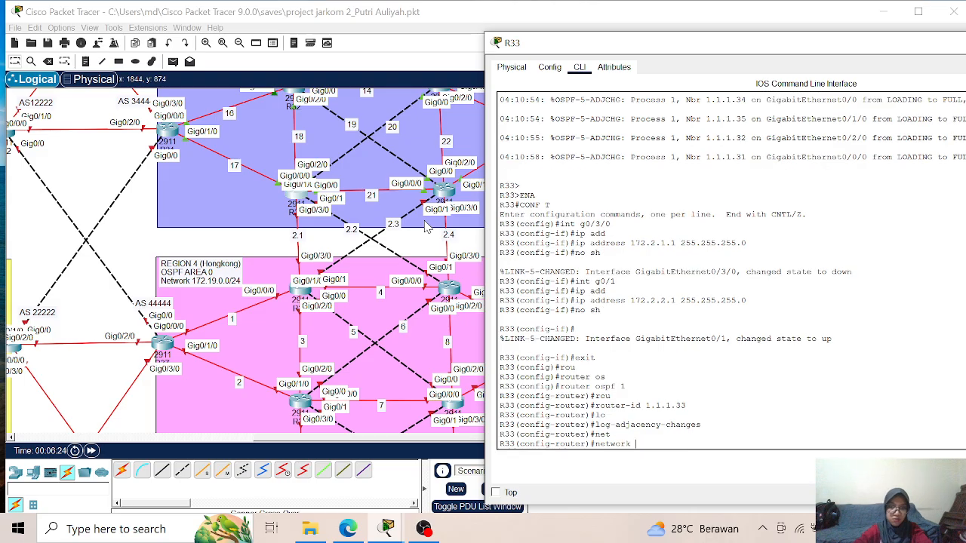
type("172.21")
key("BackSpace")
type(".")
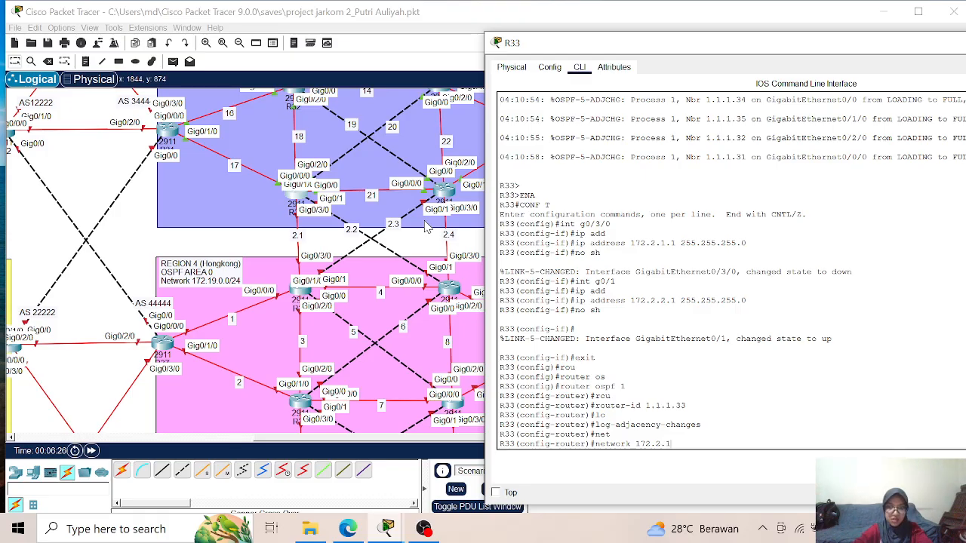
type("1.0")
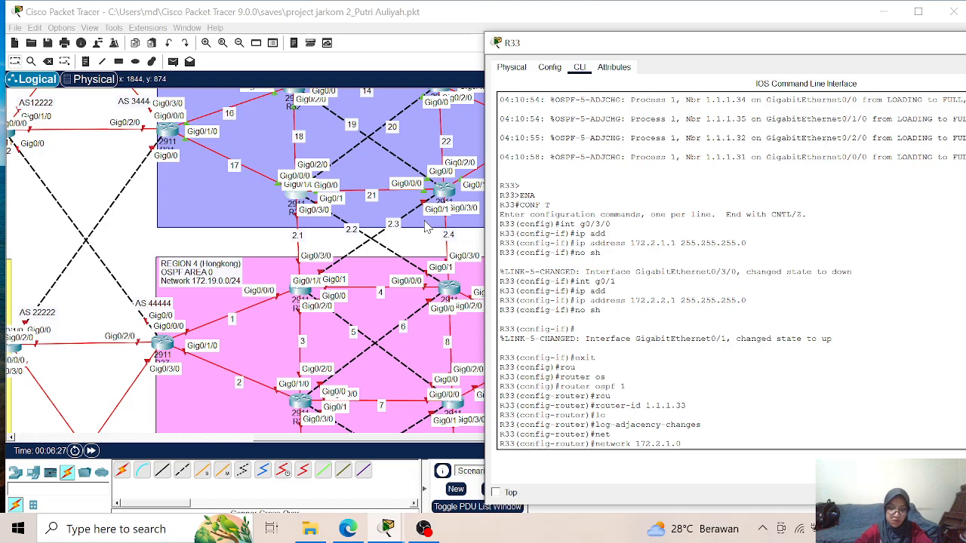
type(" 0.0.0.255 area 0")
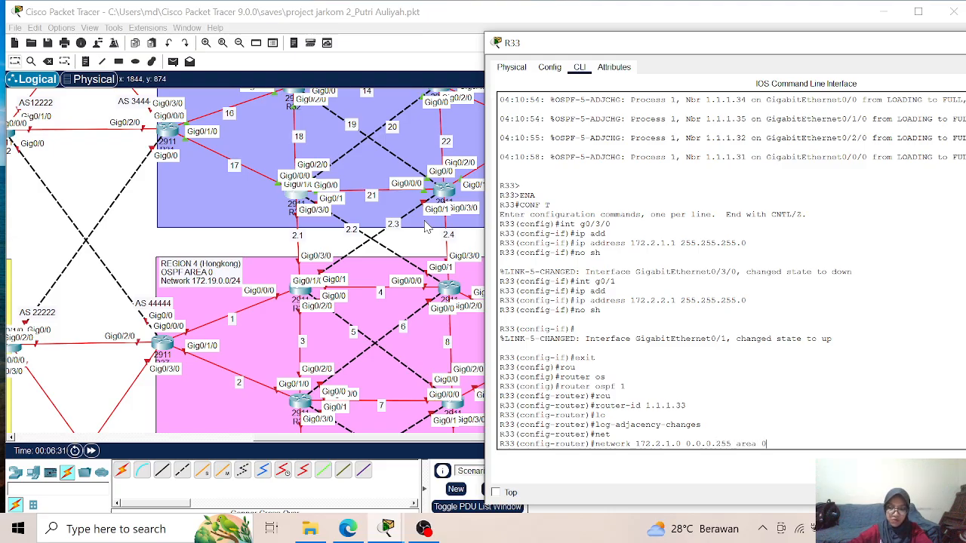
key("Return")
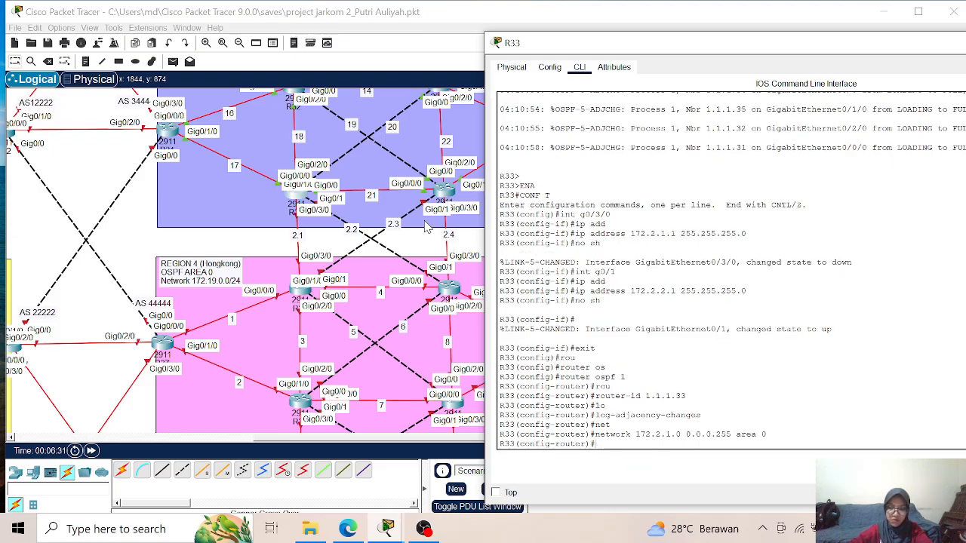
- Advertise network 172.2.2.0 with wildcard 0.0.0.255 in OSPF area 0 on R33, reusing the previous network command
key("Up")
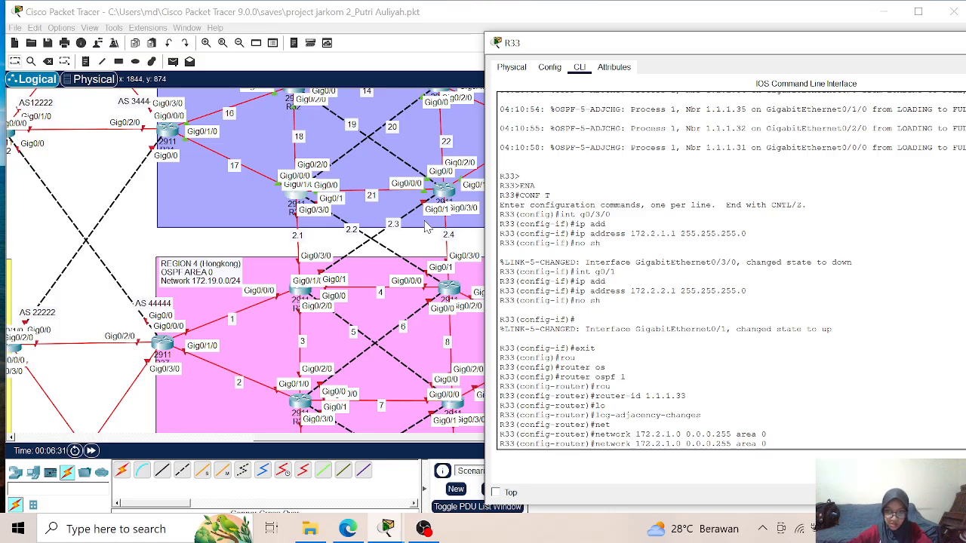
key("BackSpace")
type("2")
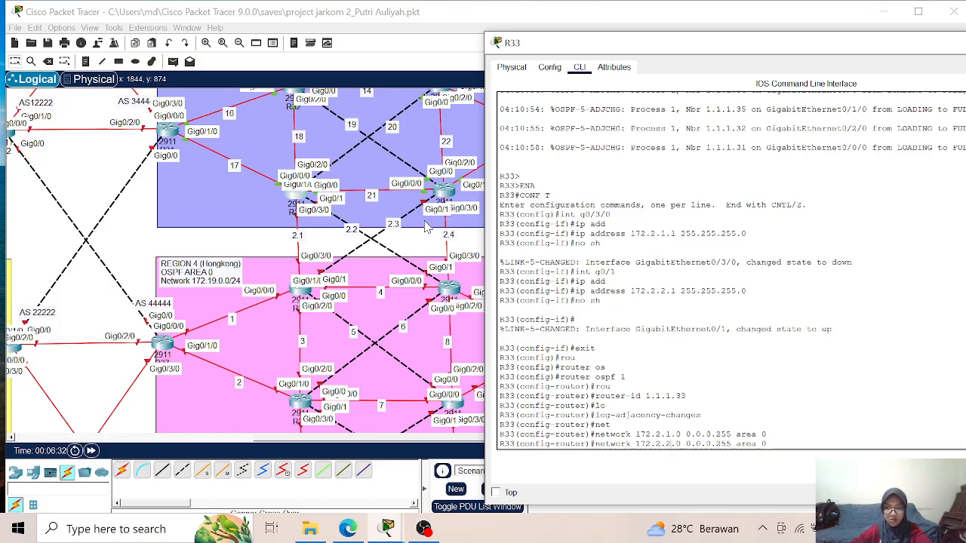
key("Return")
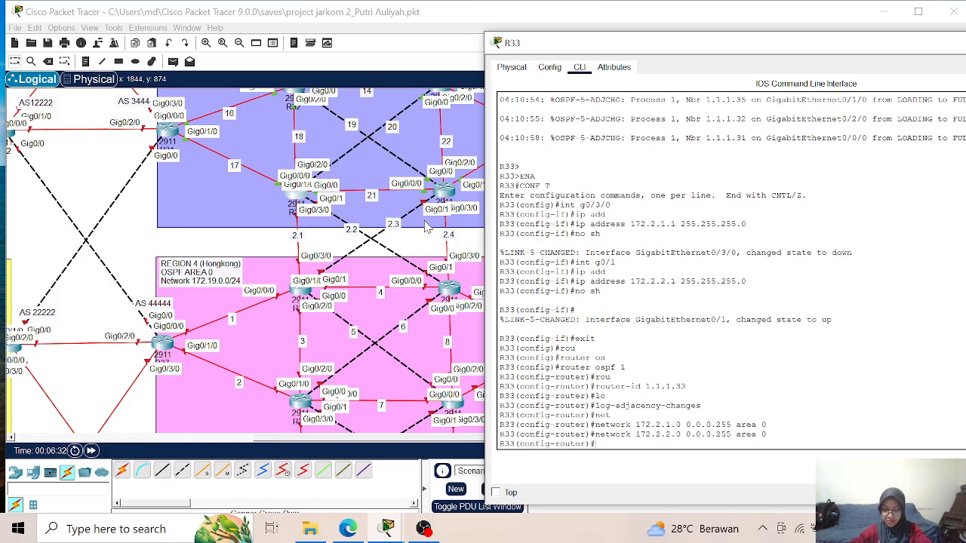
- Exit configuration mode on R33 and save the configuration with wr
type("end")
key("Return")
type("wr")
key("Return")
key("Return")
key("Return")
- Review the interface addresses and OSPF networks in R33's running configuration, then close its window
type("sh r")
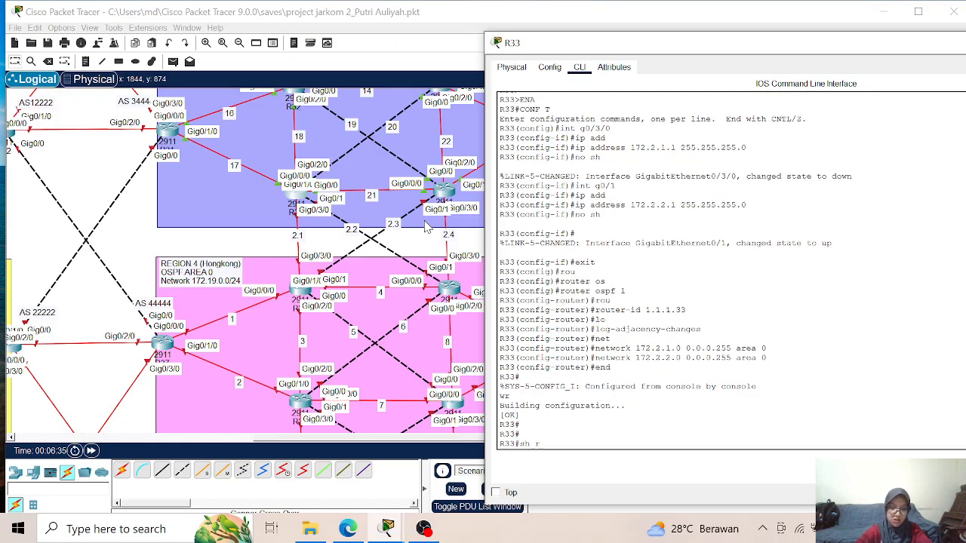
type("u")
key("Tab")
key("Return")
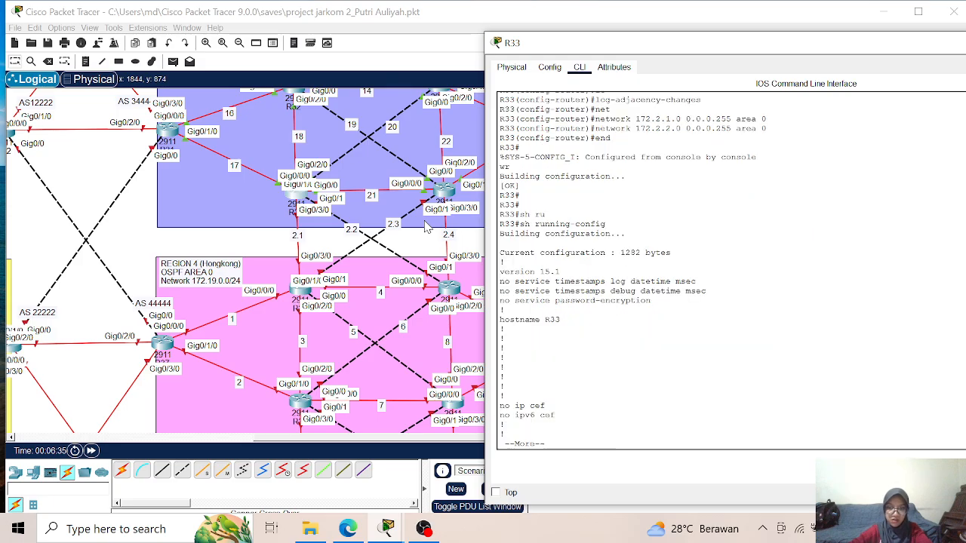
key("Return")
key("Return")
key("Return")
key("Return")
key("Return")
key("Return")
key("Return")
key("Return")
key("Return")
key("Return")
key("Return")
key("Return")
key("Return")
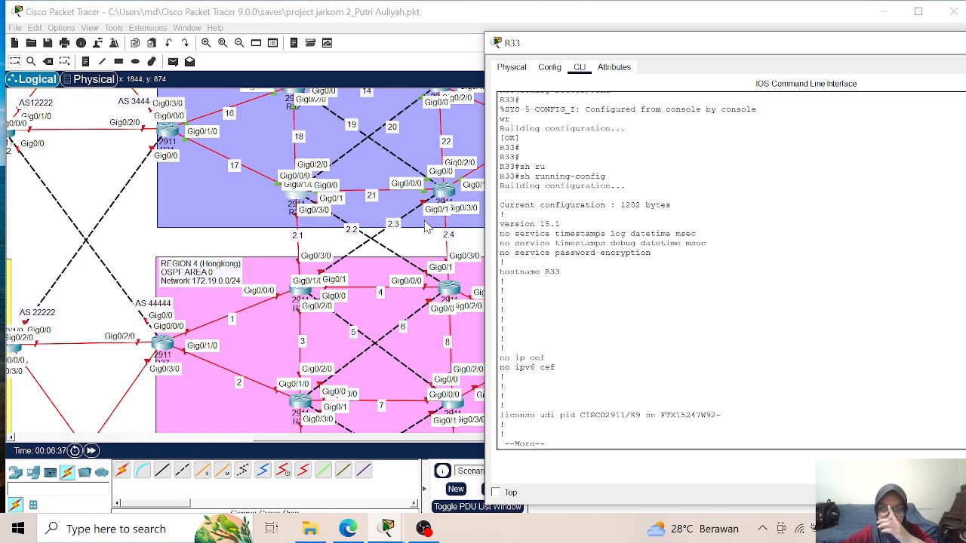
key("Return")
key("Return")
key("Return")
key("Return")
key("Return")
key("Return")
key("Return")
key("Return")
key("Return")
key("Return")
key("Return")
key("Return")
key("Return")
key("Return")
key("Return")
key("Return")
key("Return")
key("Return")
key("Return")
key("Return")
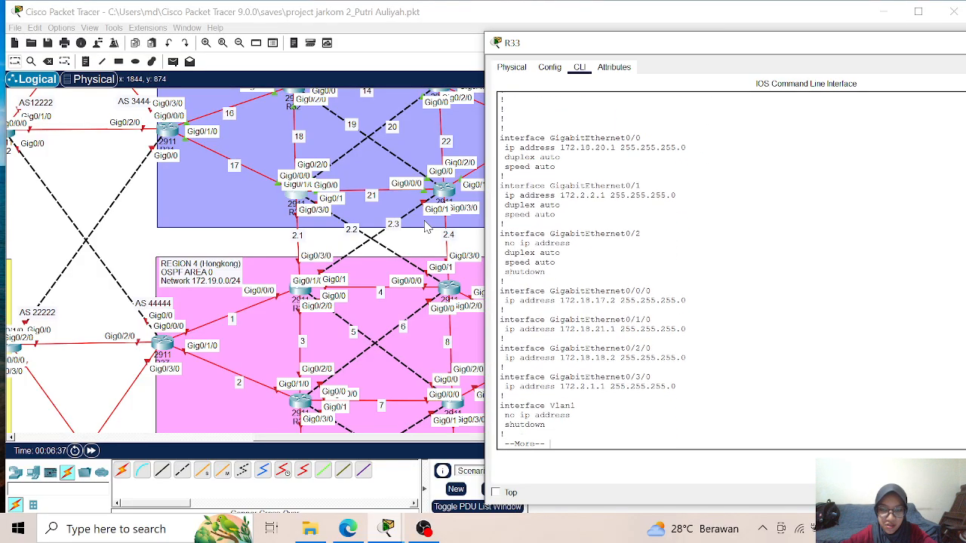
key("Return")
key("Return")
key("Return")
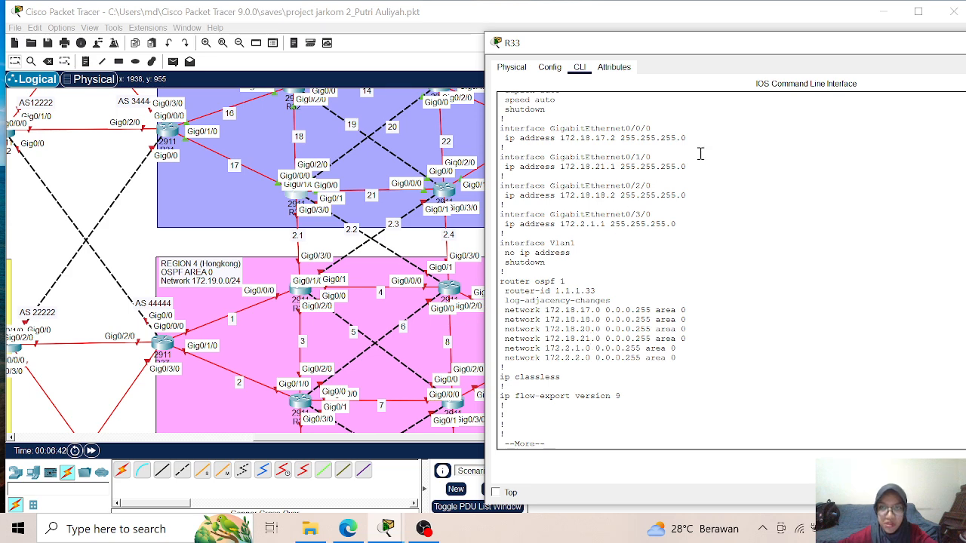
left_click_drag(783, 50, 580, 52)
left_click(907, 50)
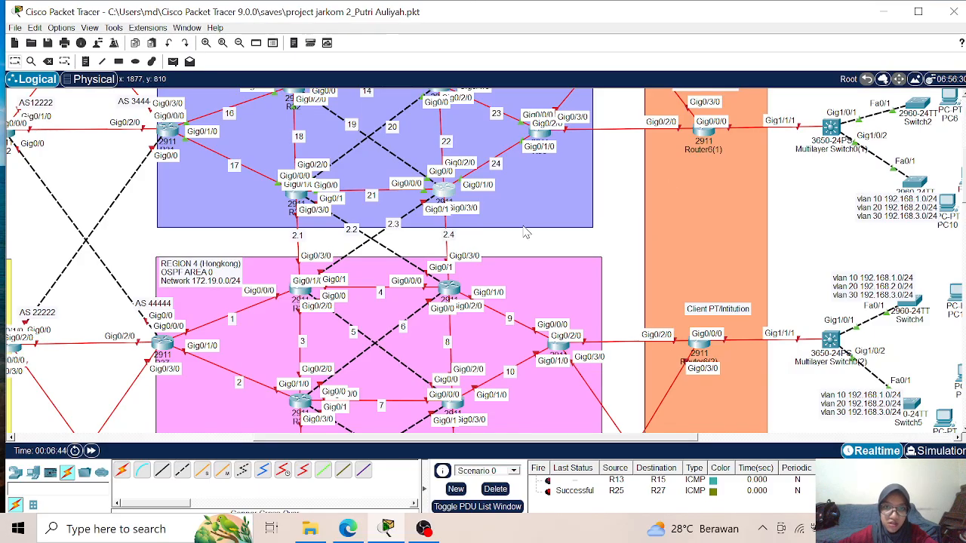
- Open R35's command-line interface and move its window aside to keep the Region 3–4 links in view
left_click(445, 190)
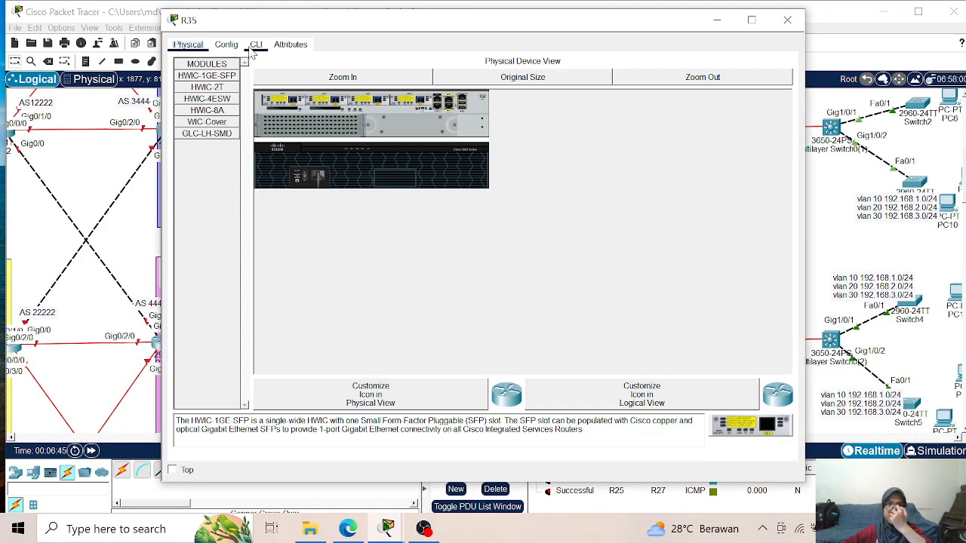
left_click(256, 43)
left_click_drag(302, 24, 649, 34)
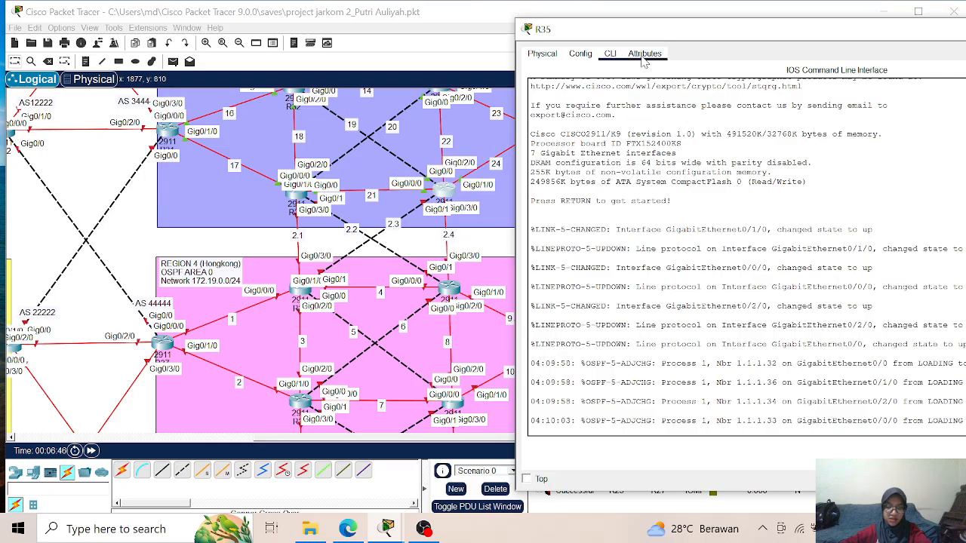
- Enter privileged mode and global configuration mode in R35's command-line interface
left_click(582, 432)
key("Return")
key("Return")
type("e")
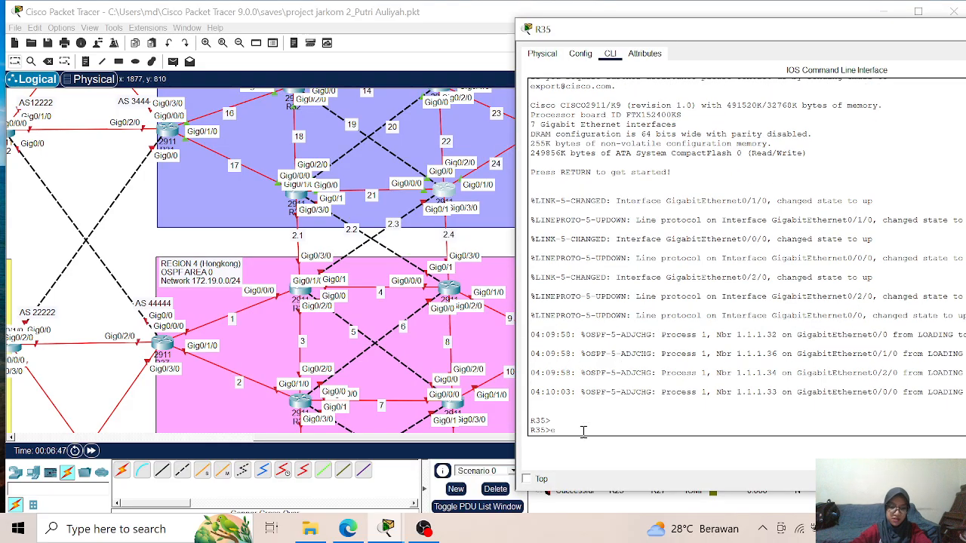
type("na")
key("Return")
type("conf t")
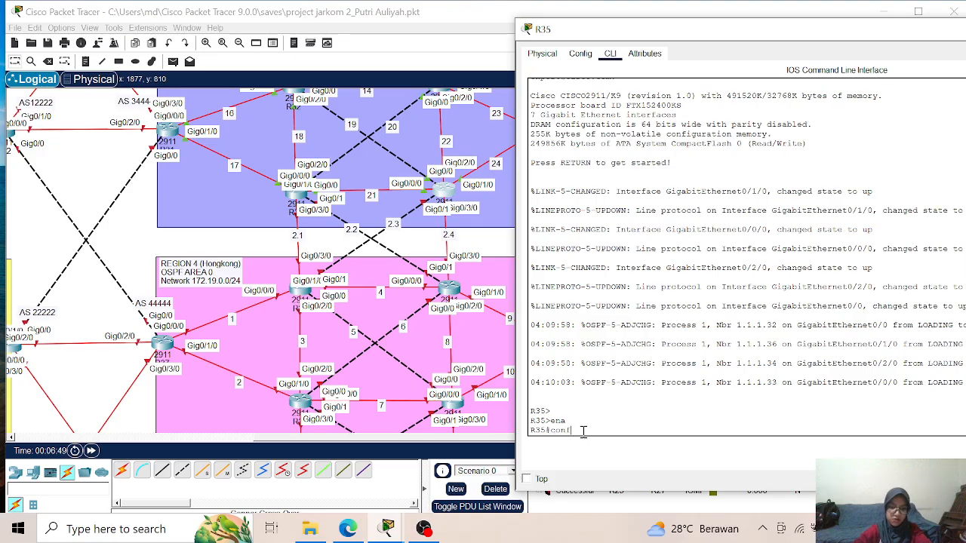
key("Return")
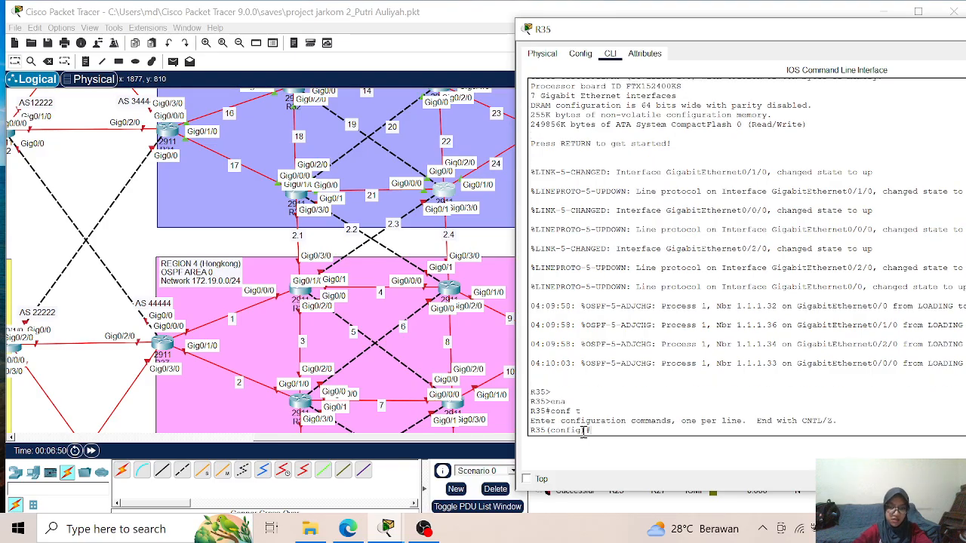
- Assign 172.2.4.1 with mask 255.255.255.0 to R35's interface g0/3/0 and enable the interface
type("int")
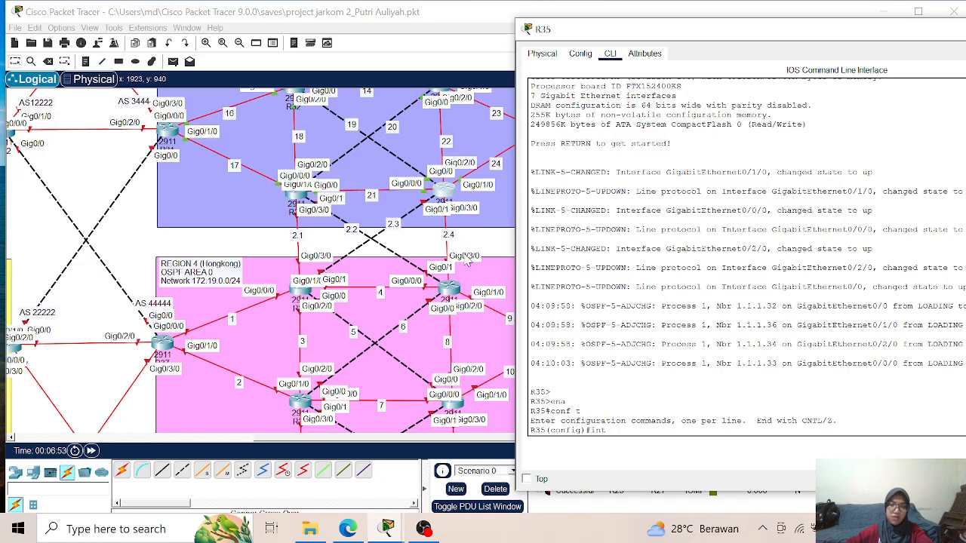
type("g0/3/0")
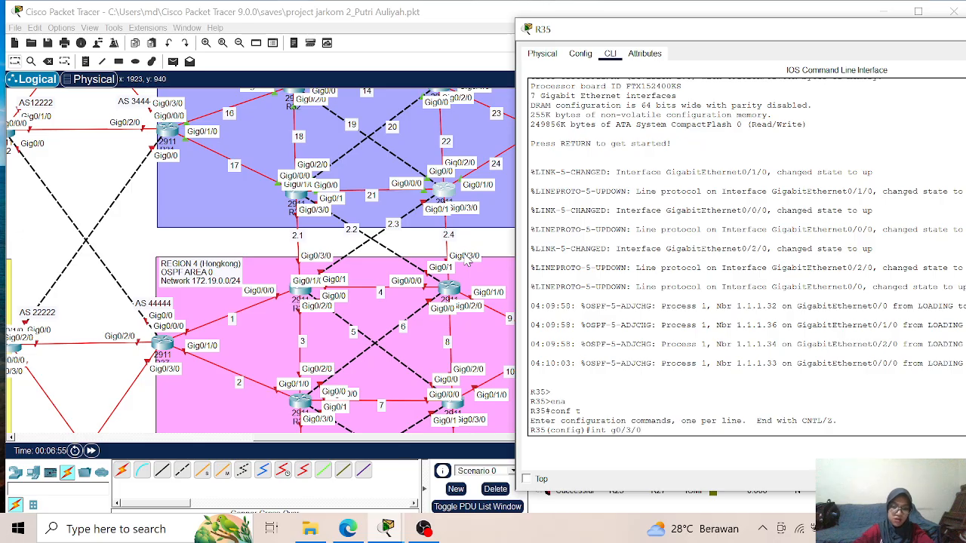
key("Return")
type("ip add")
key("Tab")
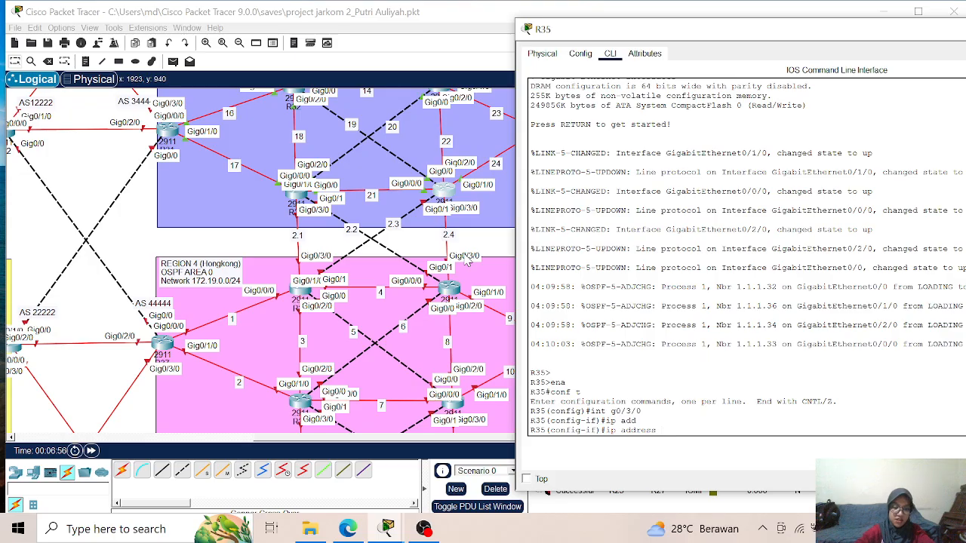
type("172")
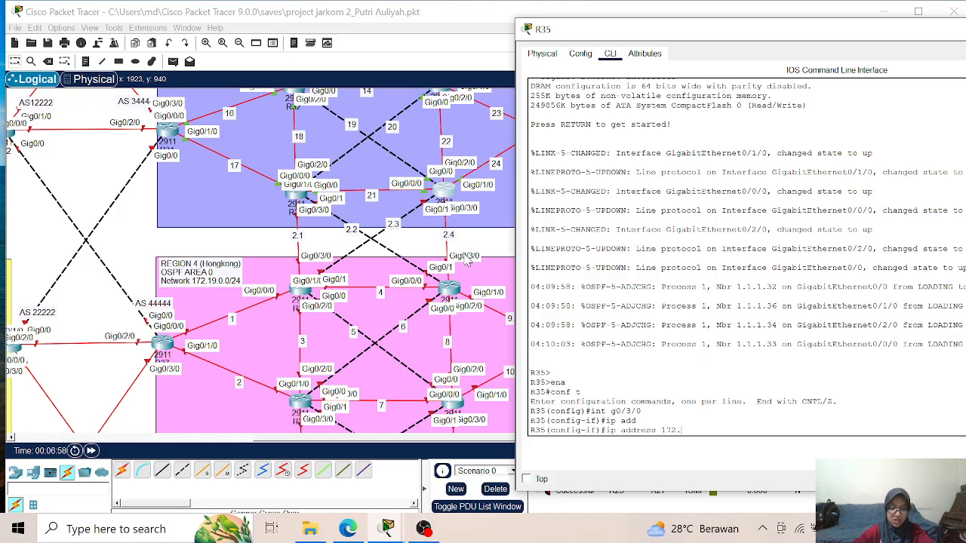
type(".2.4.1 255.255.255.0")
key("Return")
type("no sh")
key("Return")
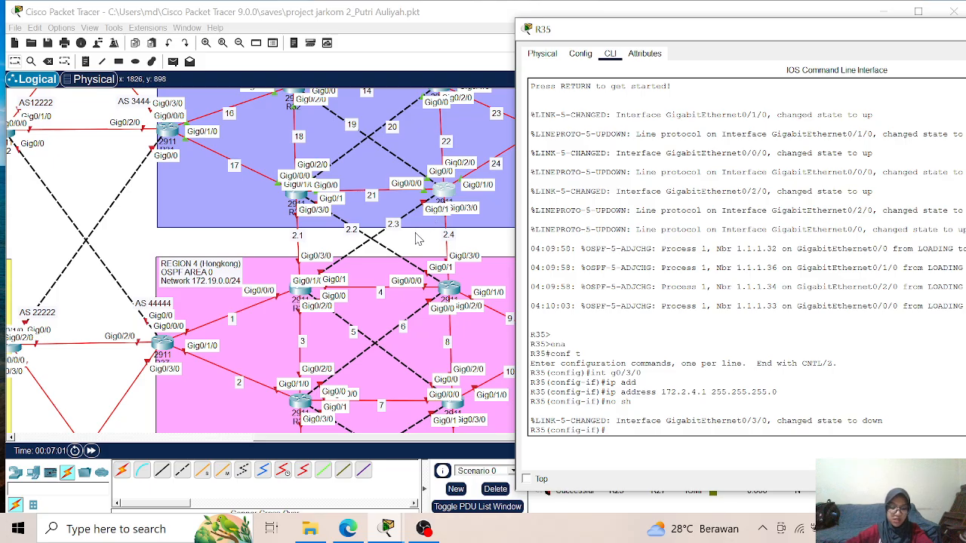
- Assign 172.2.3.1 with mask 255.255.255.0 to R35's interface g0/1 and enable the interface
type("int g0")
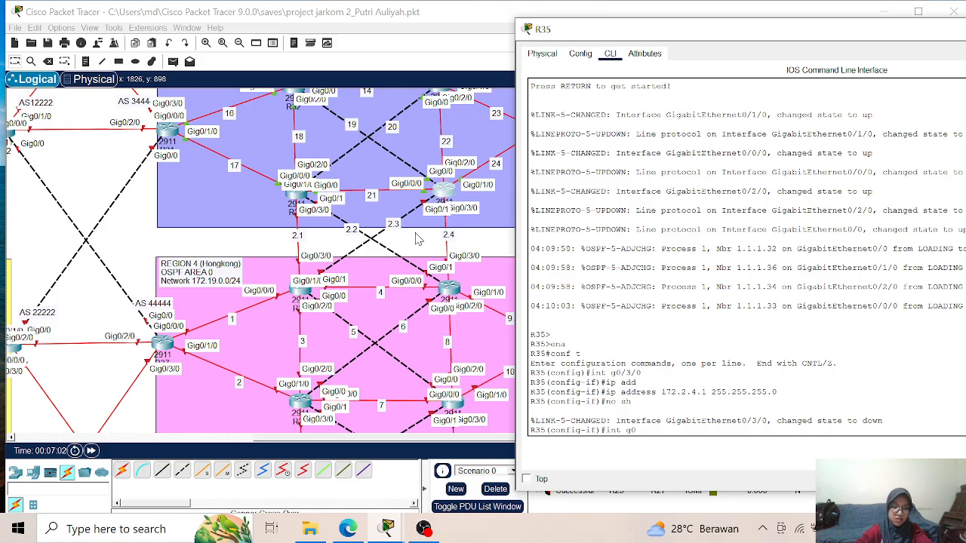
type("/1")
key("Return")
type("ip add")
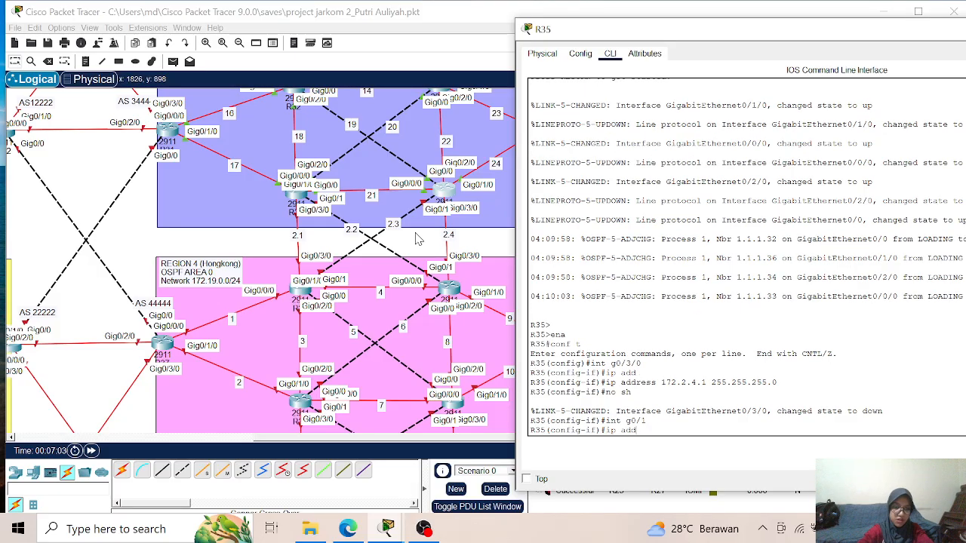
key("Tab")
type("172")
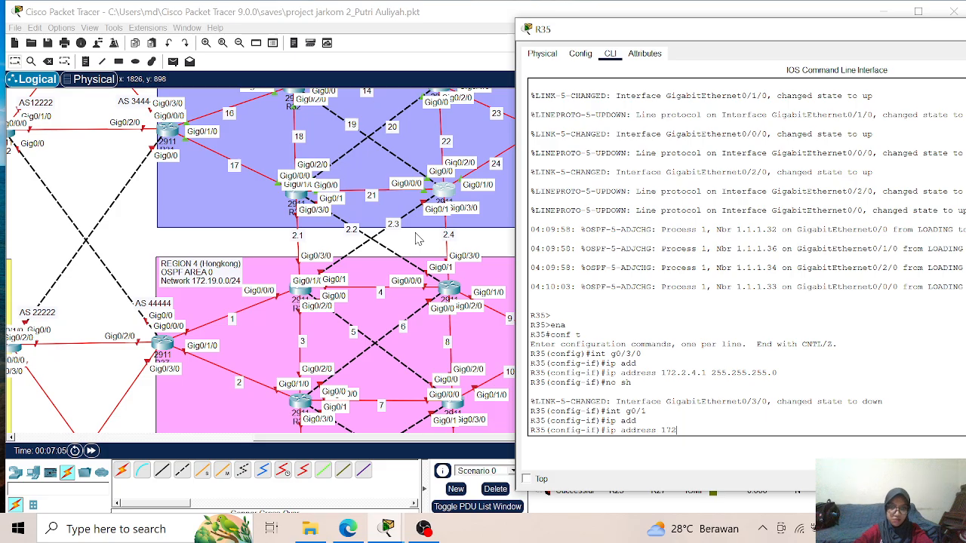
type(".2.3.1 255.255.255.0")
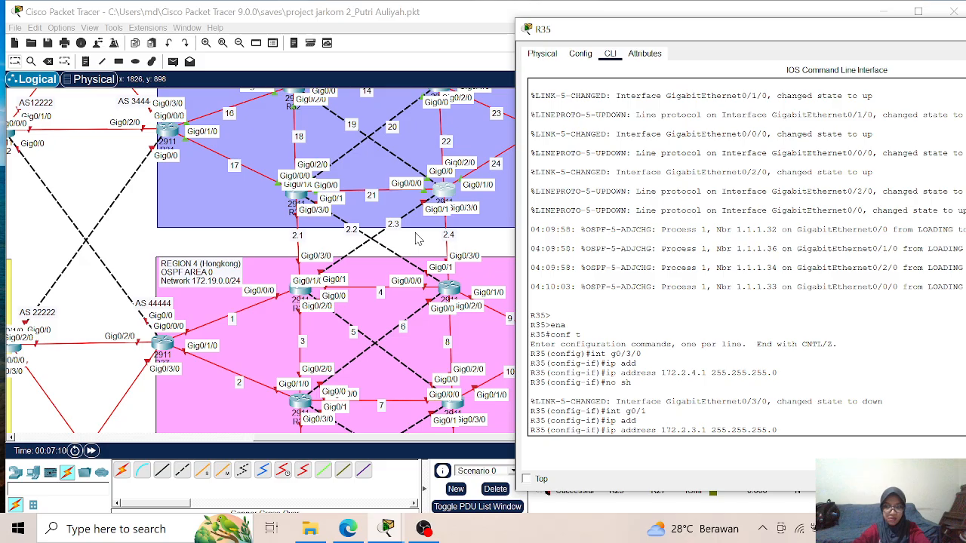
key("Return")
type("no sh")
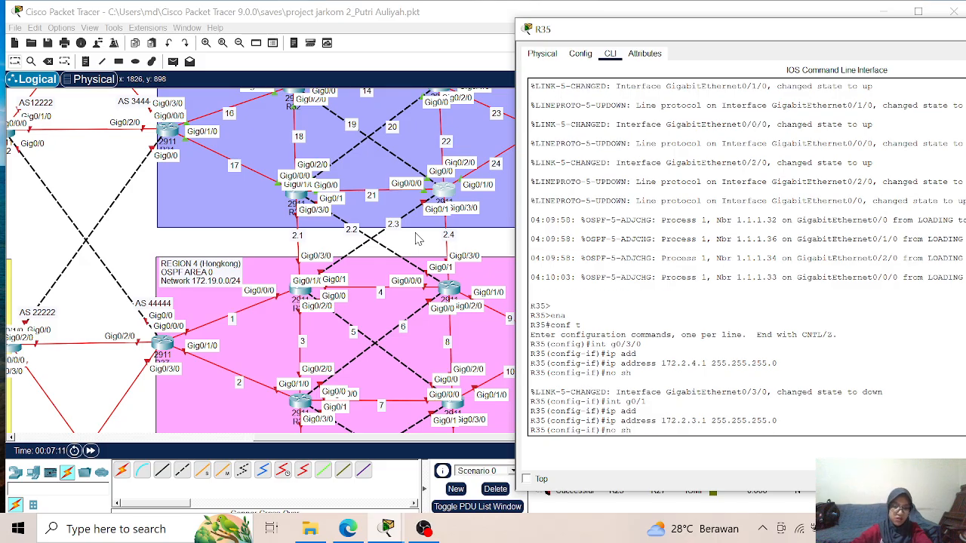
key("Return")
- Leave interface configuration on R35, enter OSPF process 1 and set its router ID to 1.1.1.35
key("Return")
type("exit")
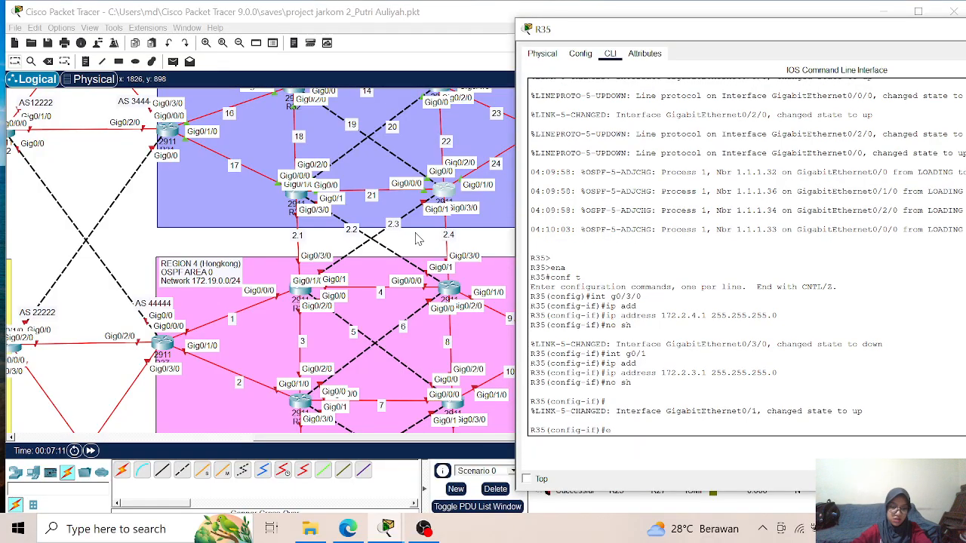
key("Return")
type("rou")
key("Tab")
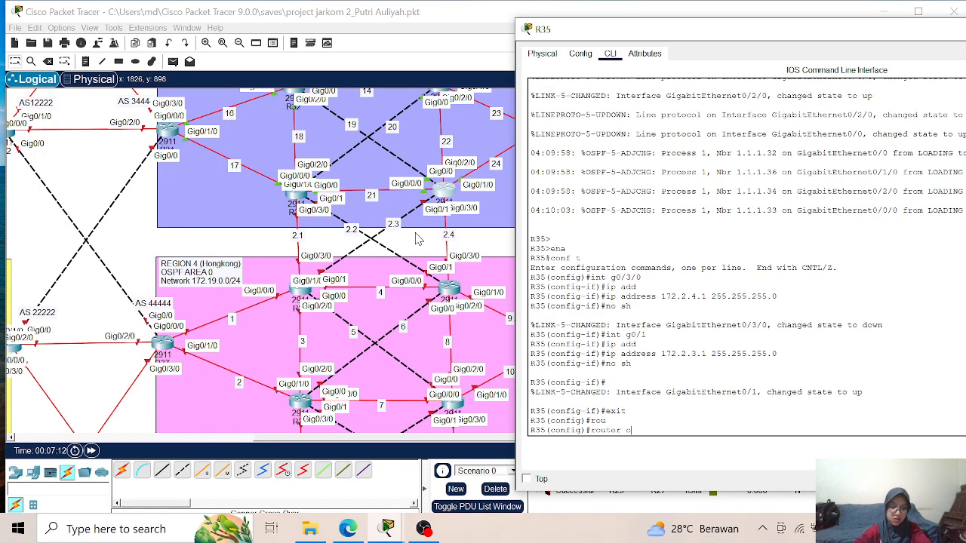
type("os")
key("Tab")
type("1")
key("Return")
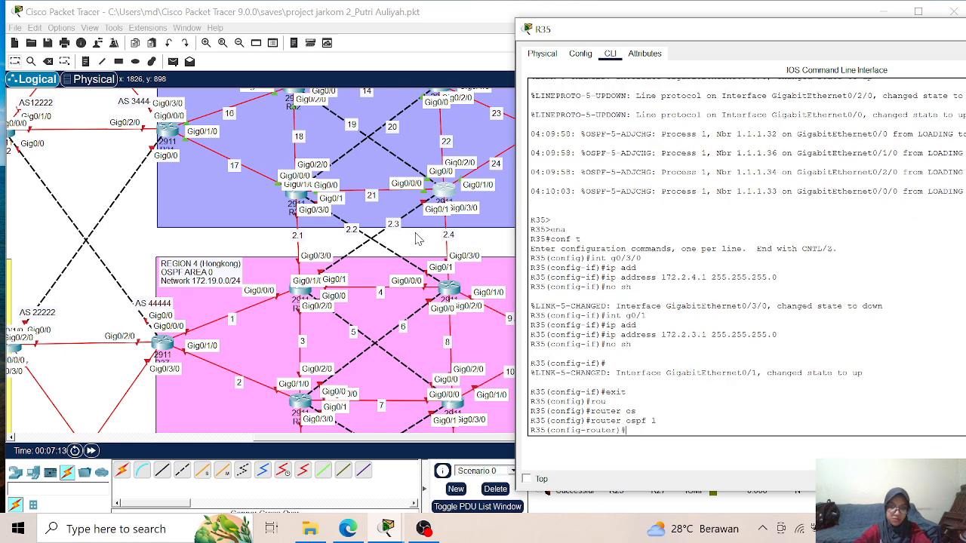
type("rou")
key("Tab")
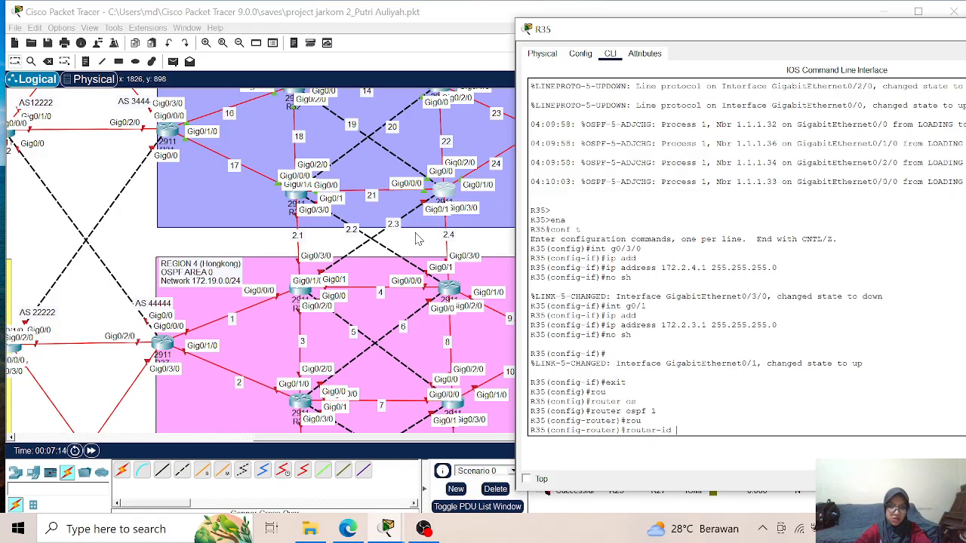
type("1.1.1.")
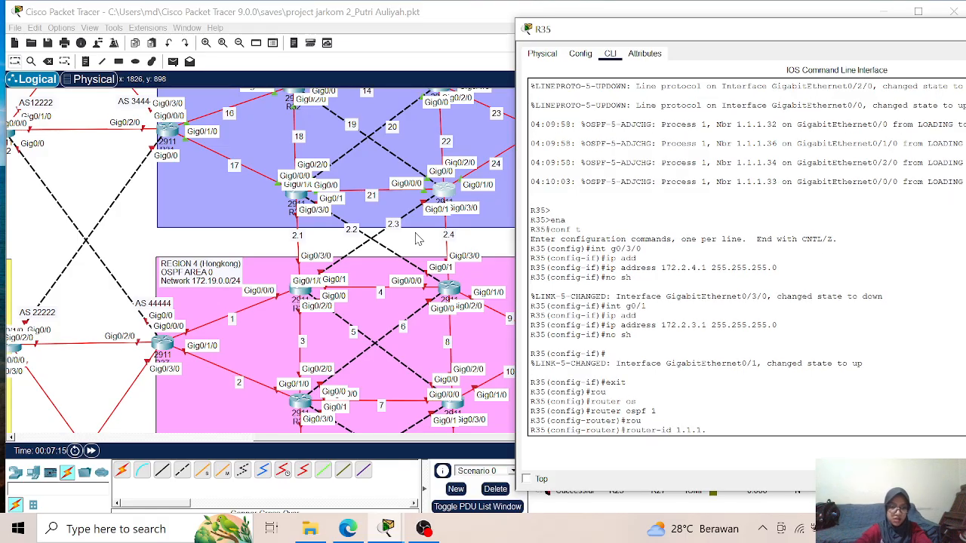
type("35")
key("Return")
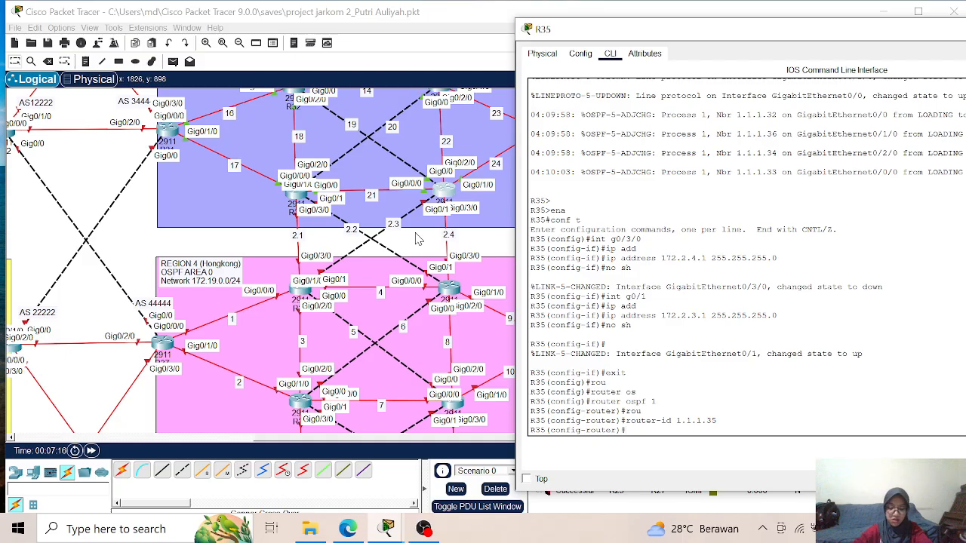
- Enable log-adjacency-changes for OSPF process 1 on R35
type("log")
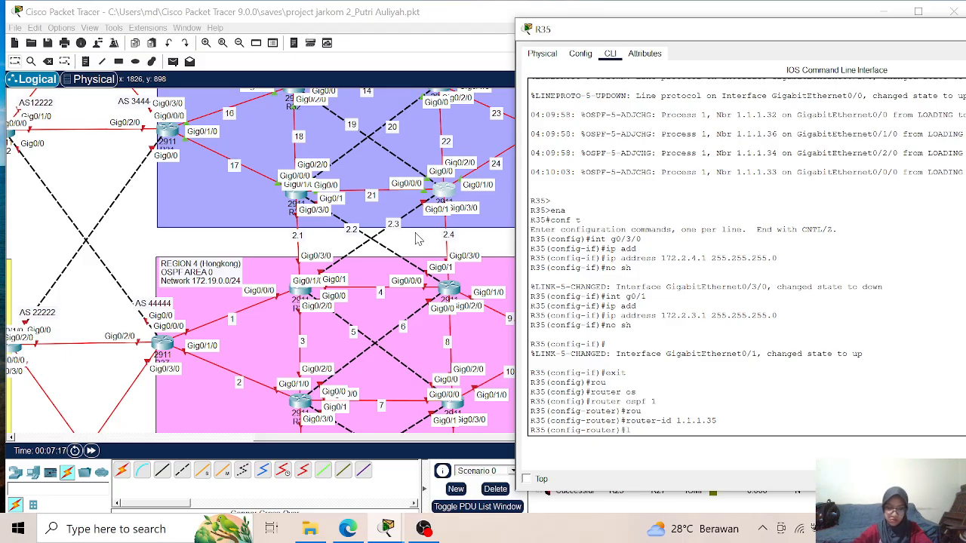
key("Tab")
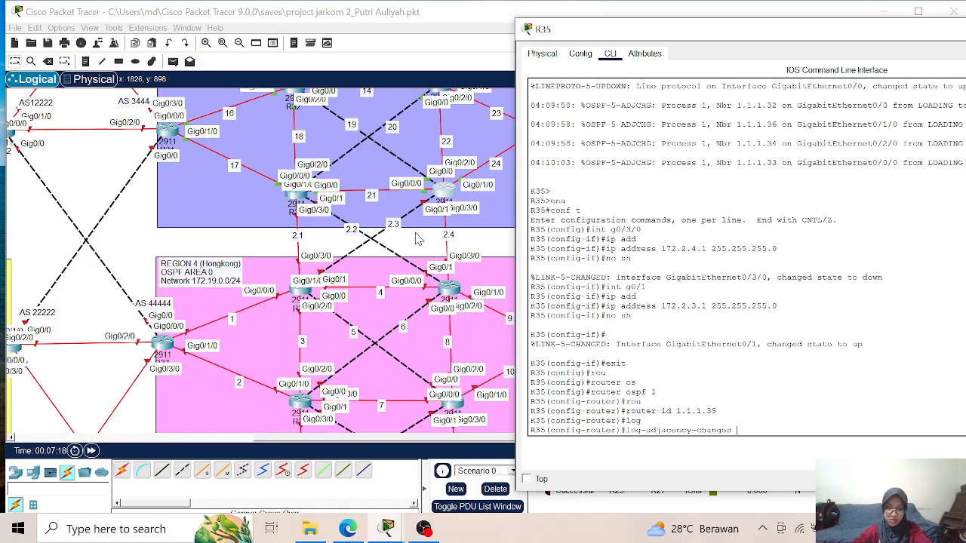
key("Return")
- Advertise networks 172.2.3.0 and 172.2.4.0 with wildcard 0.0.0.255 in OSPF area 0 on R35
type("net")
key("Tab")
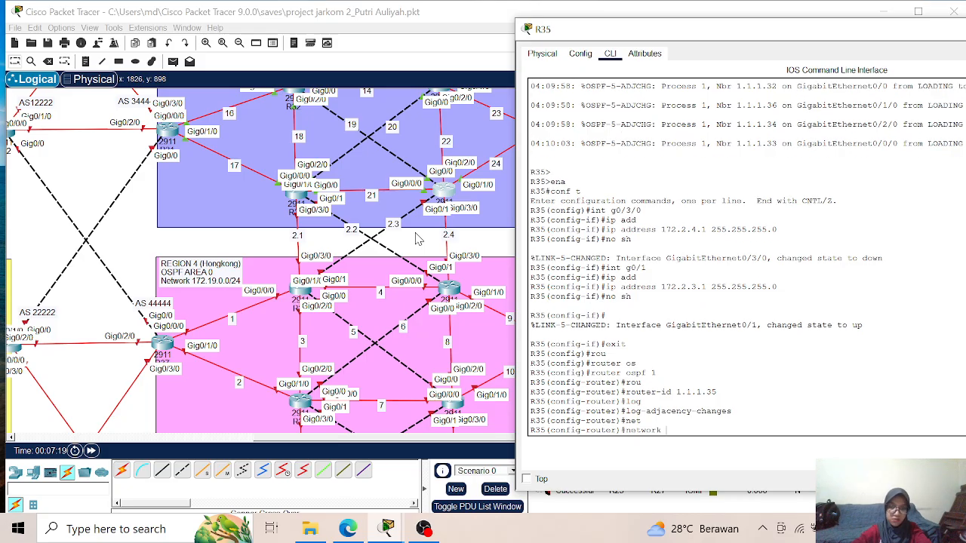
type("172.2")
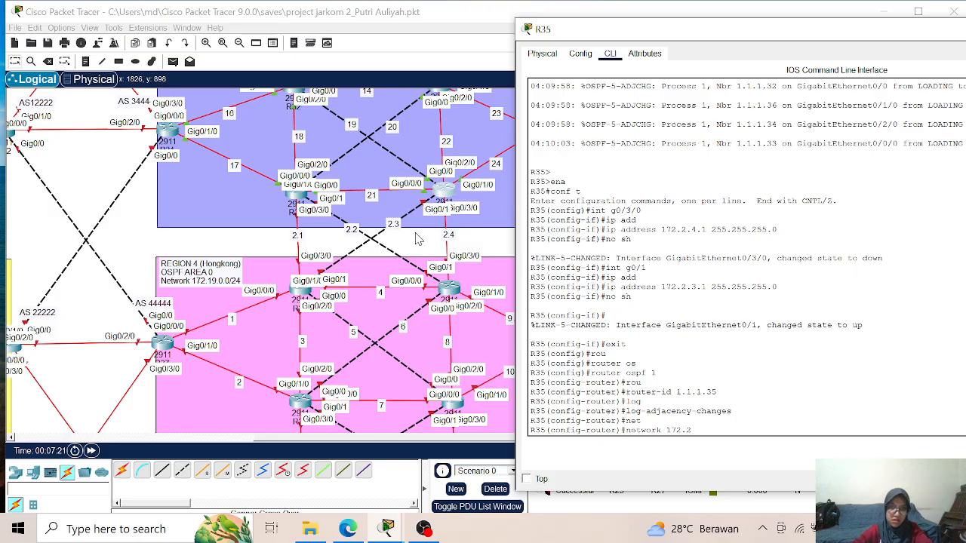
type(".3.0")
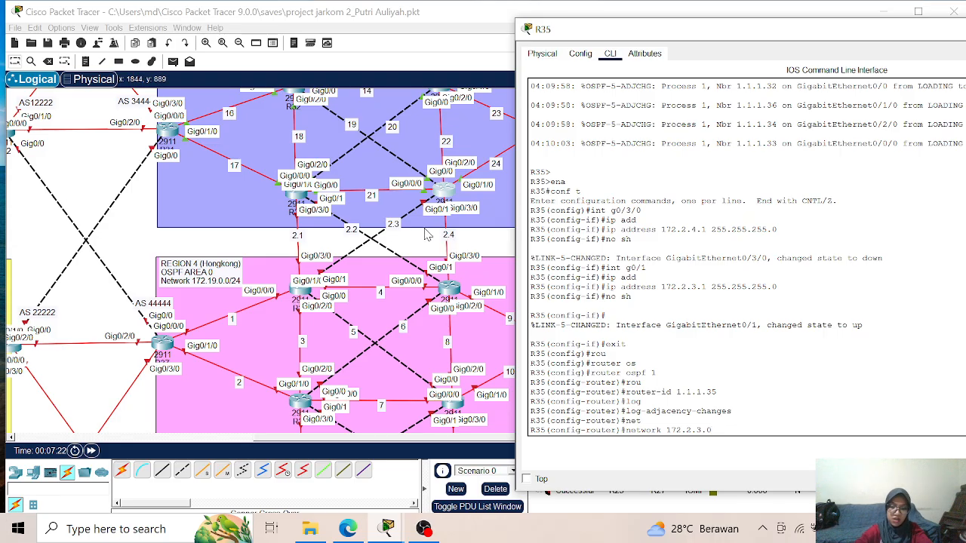
type(" 0.0.0.")
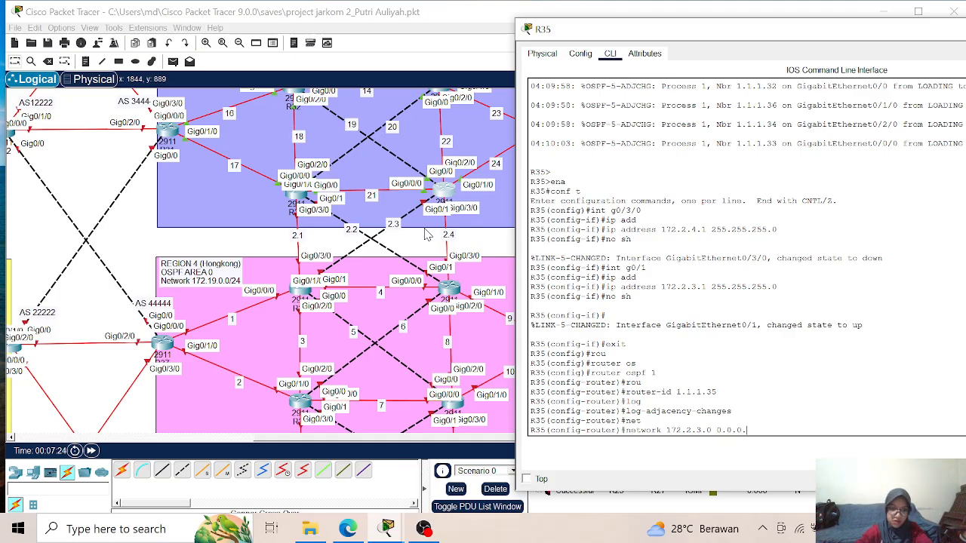
type("255 area")
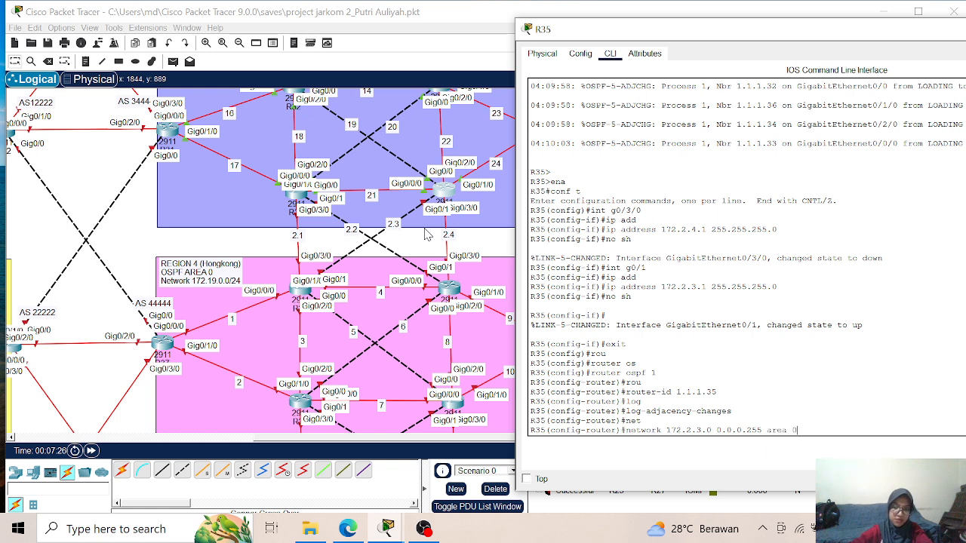
type(" 0")
key("Return")
key("Up")
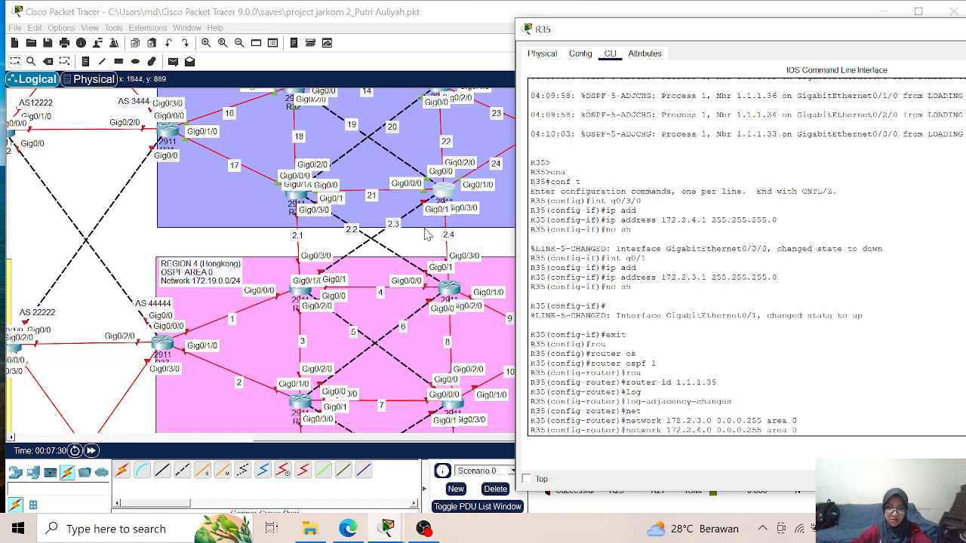
key("Return")
- Exit configuration mode on R35 and save the configuration with wr
type("end")
key("Return")
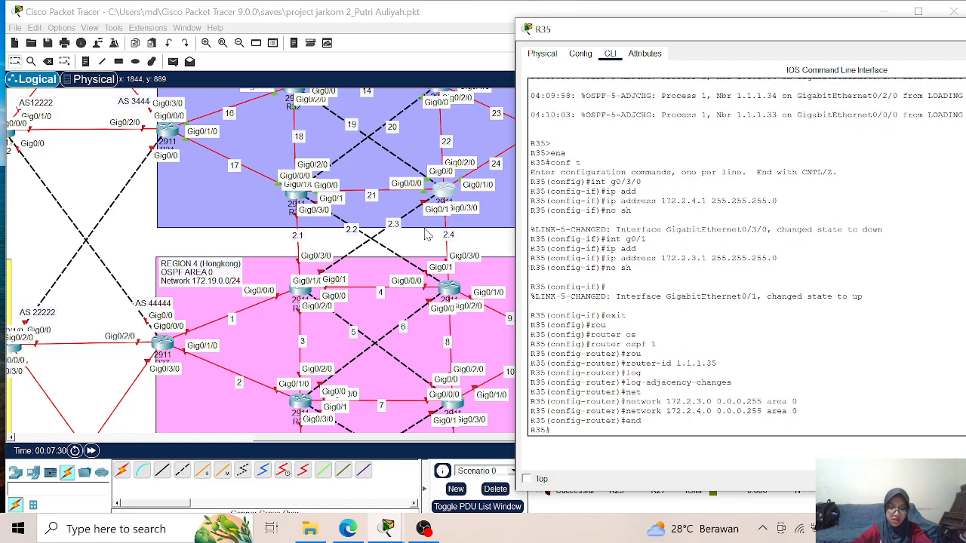
type("wr")
key("Return")
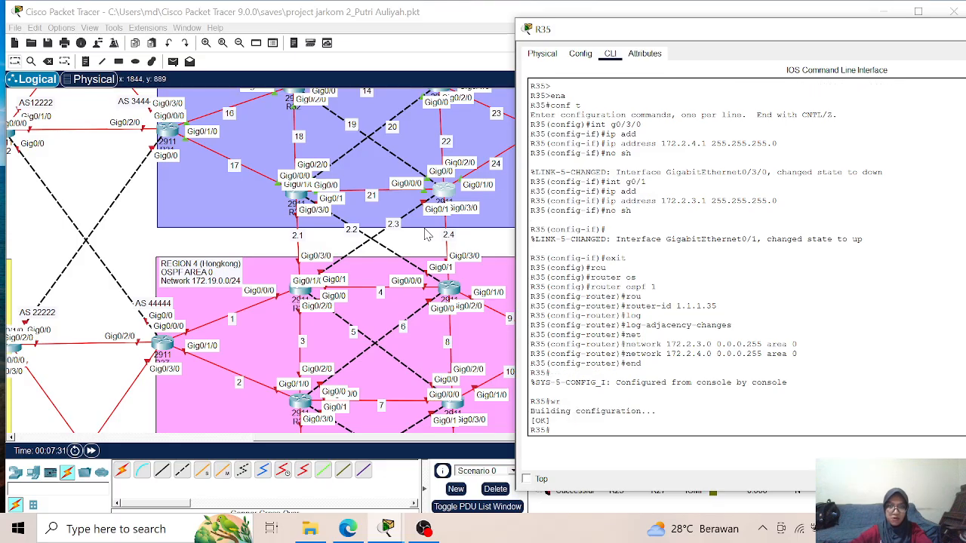
- Close R35's window, open R37's command-line interface and move its window aside to keep the Region 4 links in view
left_click_drag(631, 30, 399, 89)
left_click(922, 96)
scroll(178, 320, "down", 2)
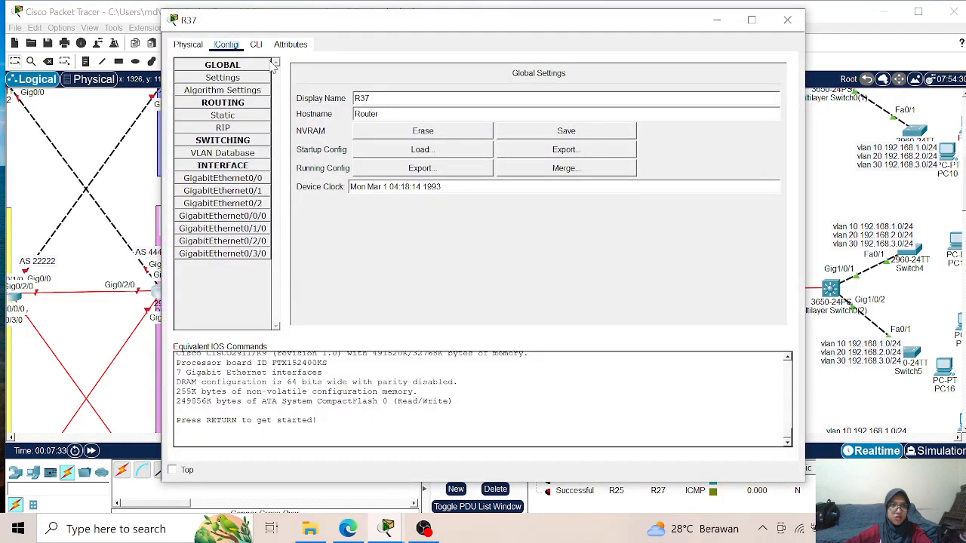
left_click(258, 45)
left_click_drag(289, 26, 485, 57)
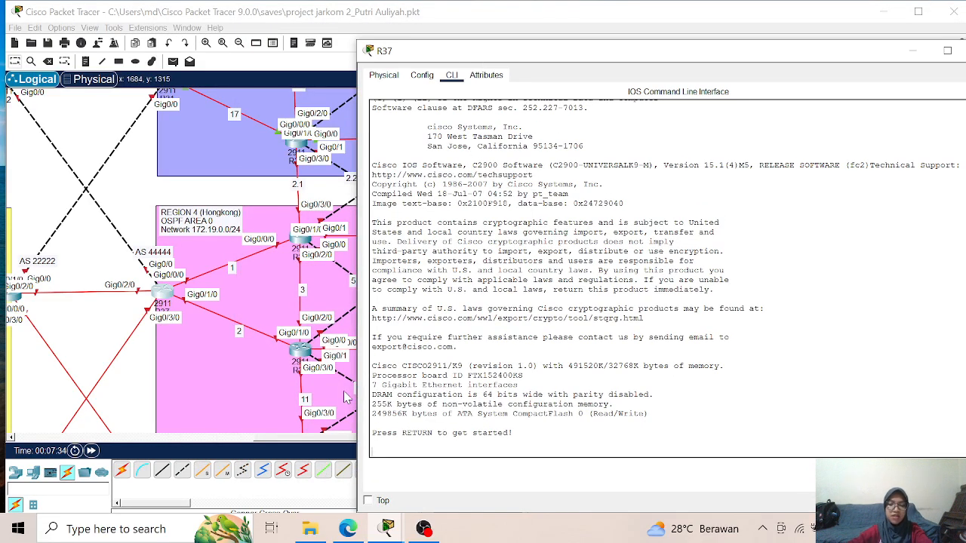
- Start a console session on R37 and enter privileged mode and global configuration mode
key("Return")
key("Return")
type("ena")
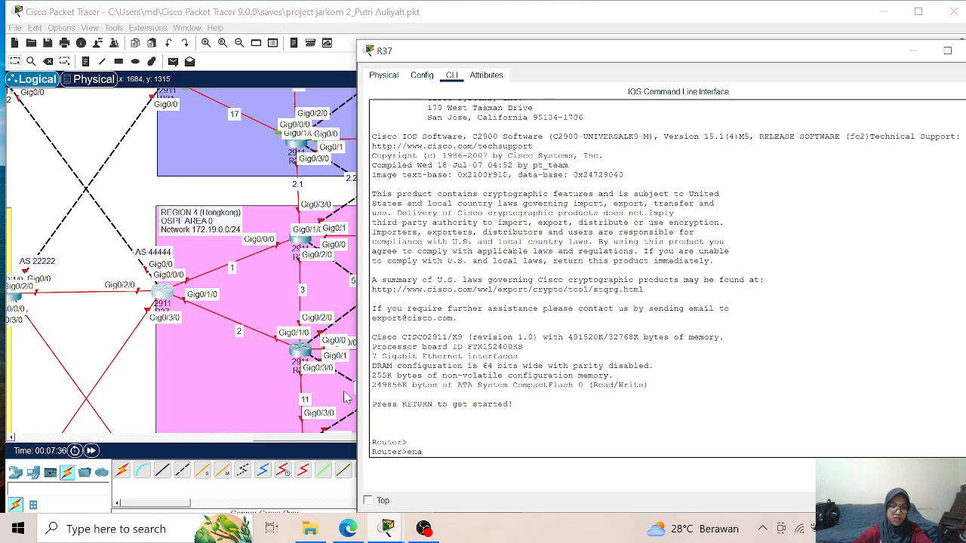
key("Return")
type("co")
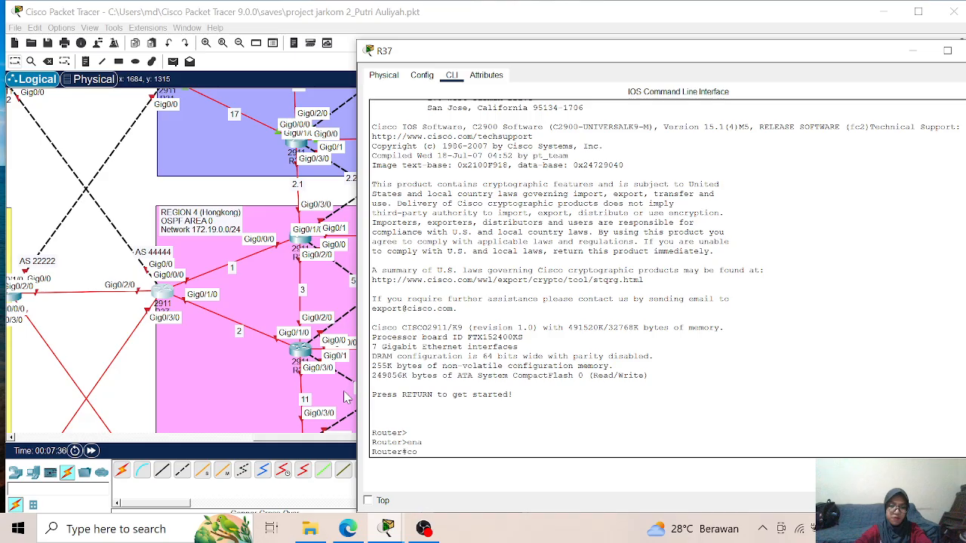
type("nf t")
key("Return")
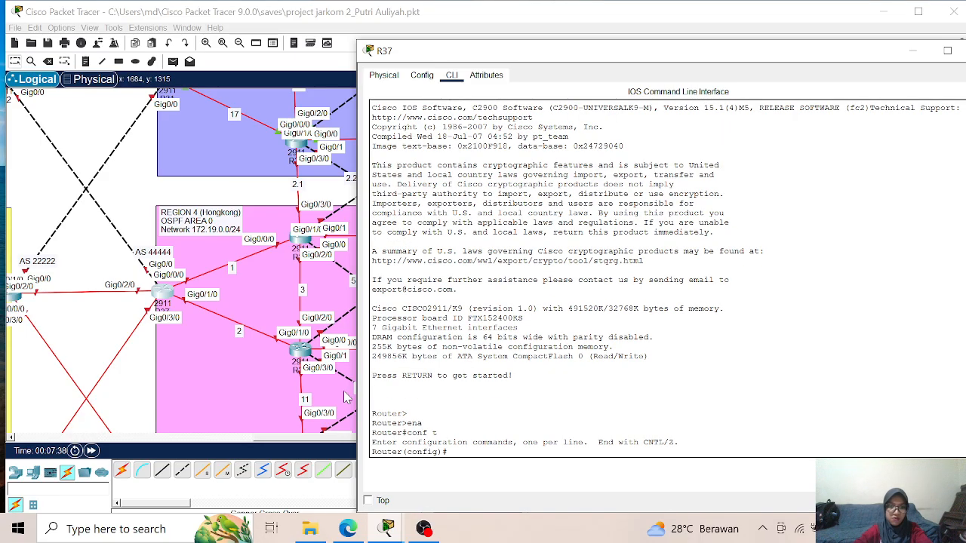
- Set the router's hostname to R37
type("hostna")
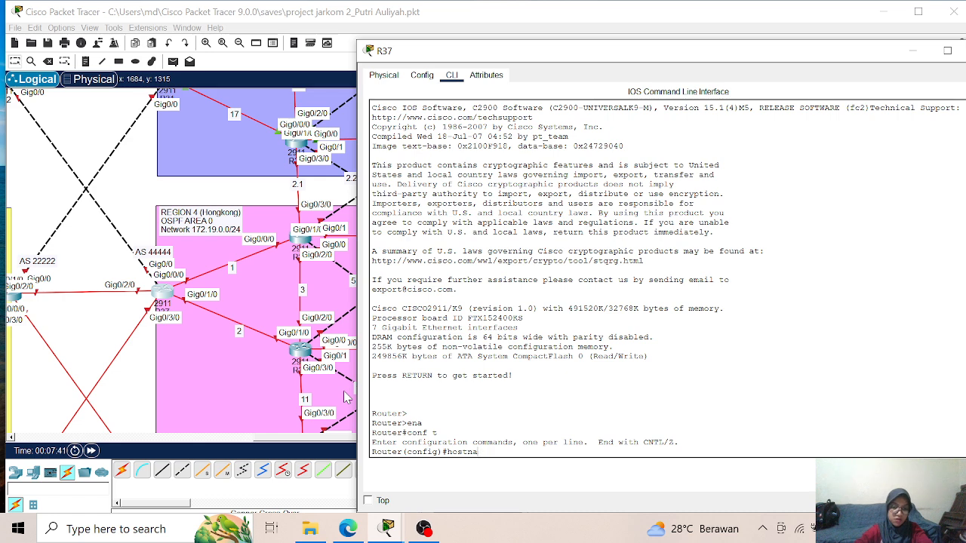
type("me R")
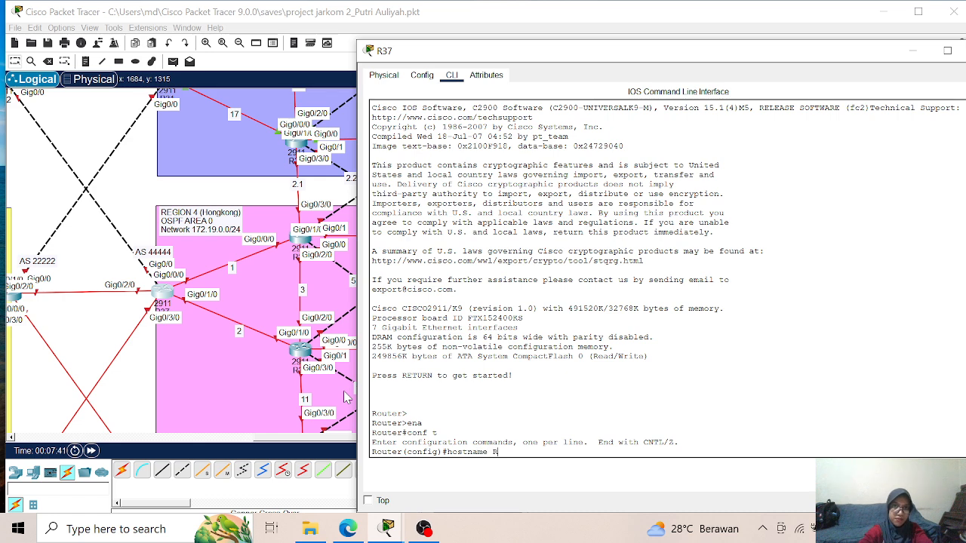
type("37")
key("Return")
- Assign IP address 172.19.1.1 with mask 255.255.255.0 to R37's g0/0/0 interface and enable it with no shutdown
type("int")
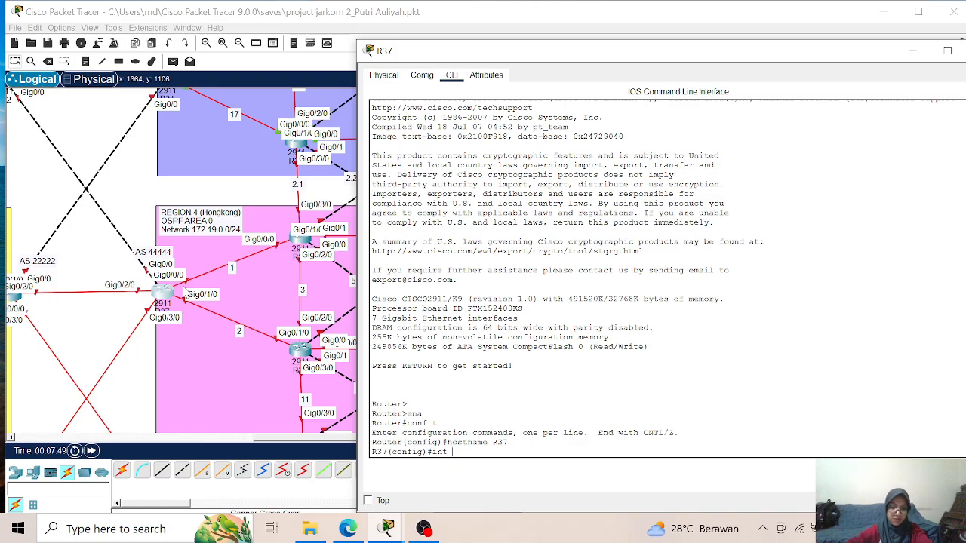
type("g0/0/0")
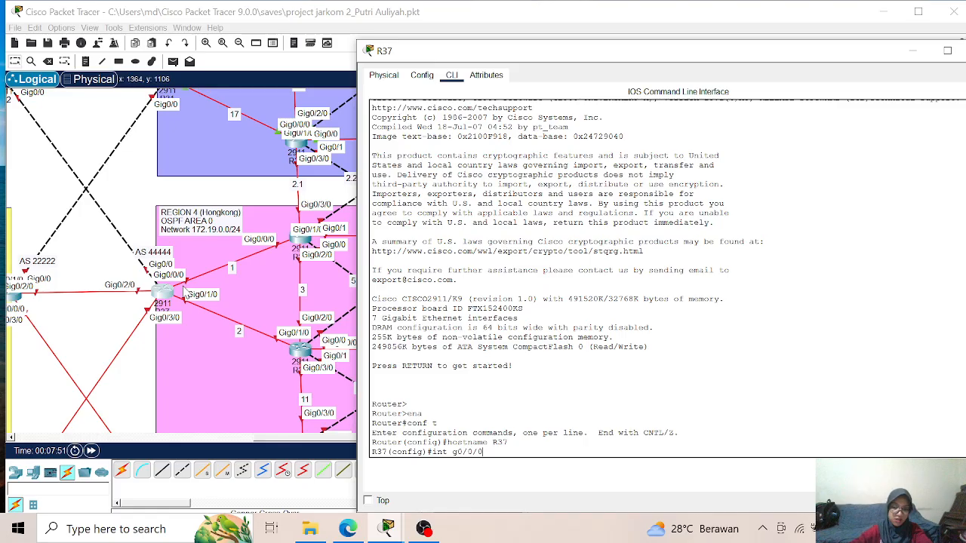
key("Return")
type("ip add")
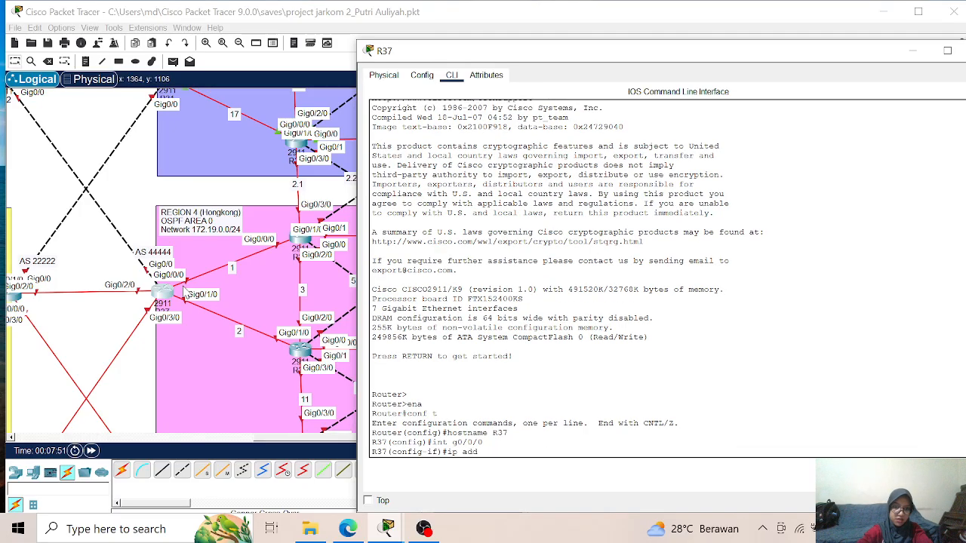
key("Tab")
type("172")
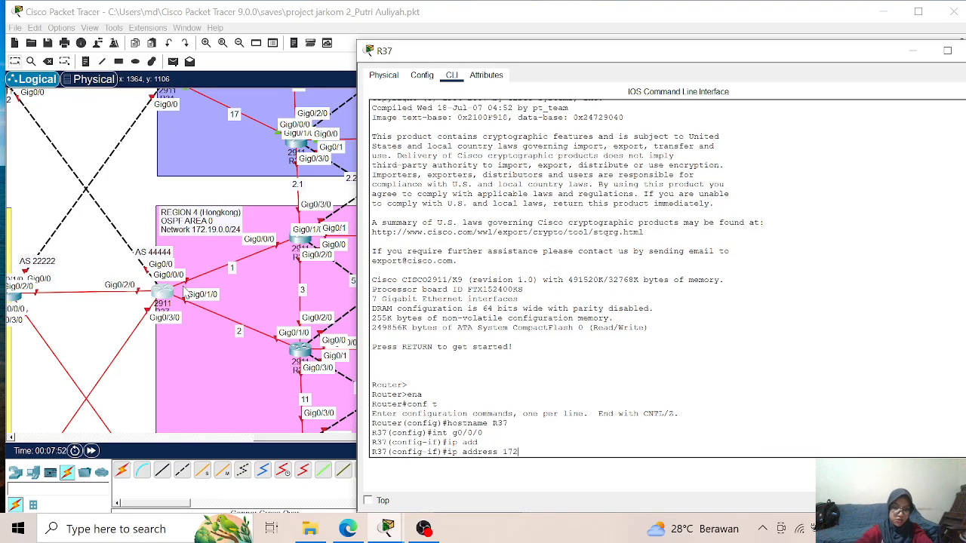
type(".19")
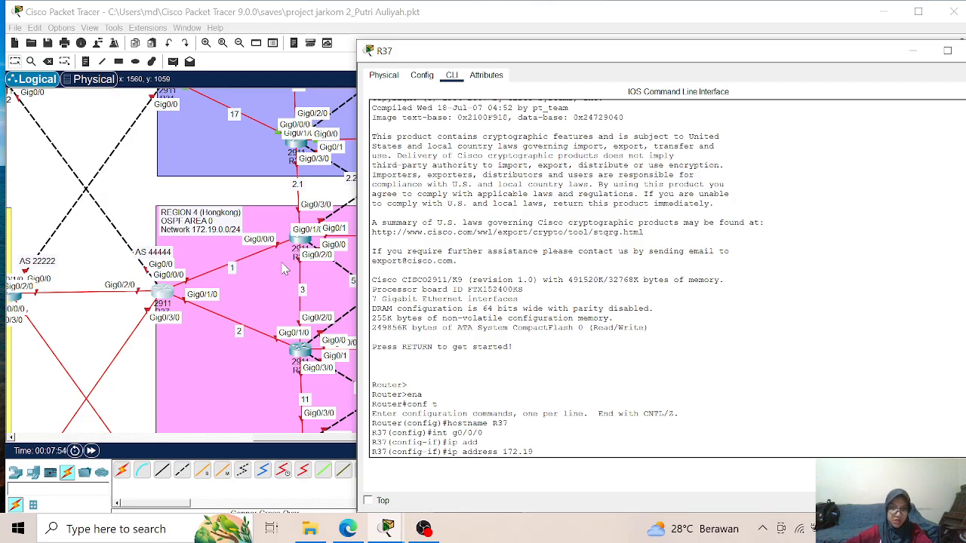
type(".1.1")
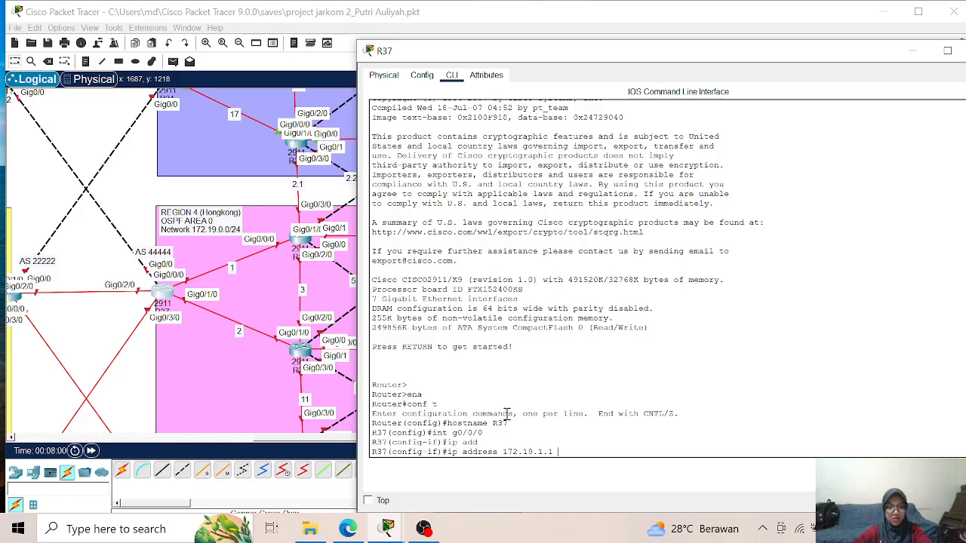
type("25")
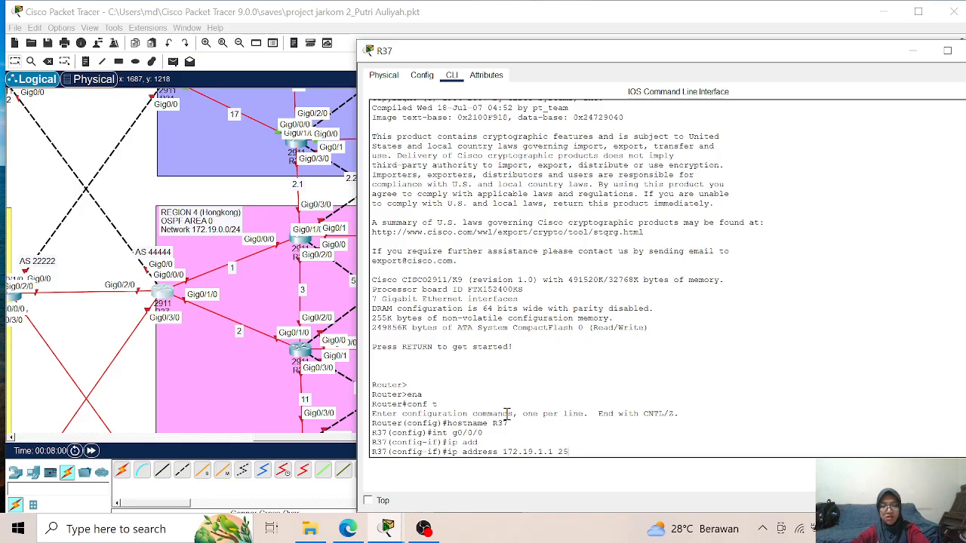
type("5.255.255")
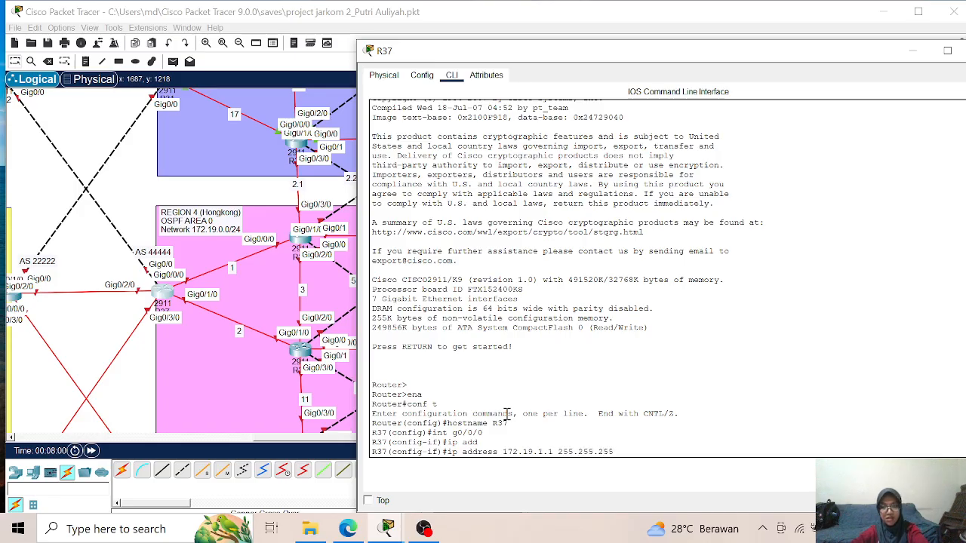
type(".0")
key("Return")
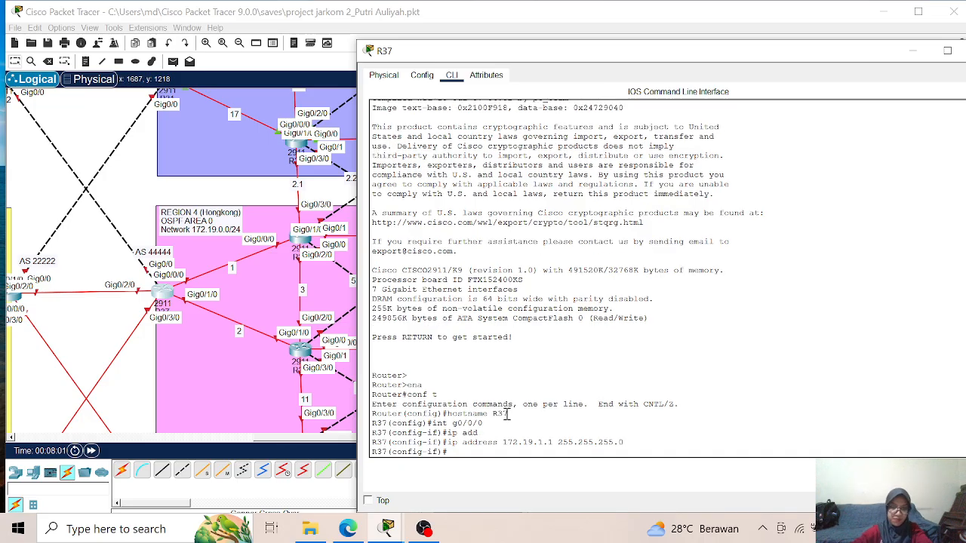
type("no sh")
key("Return")
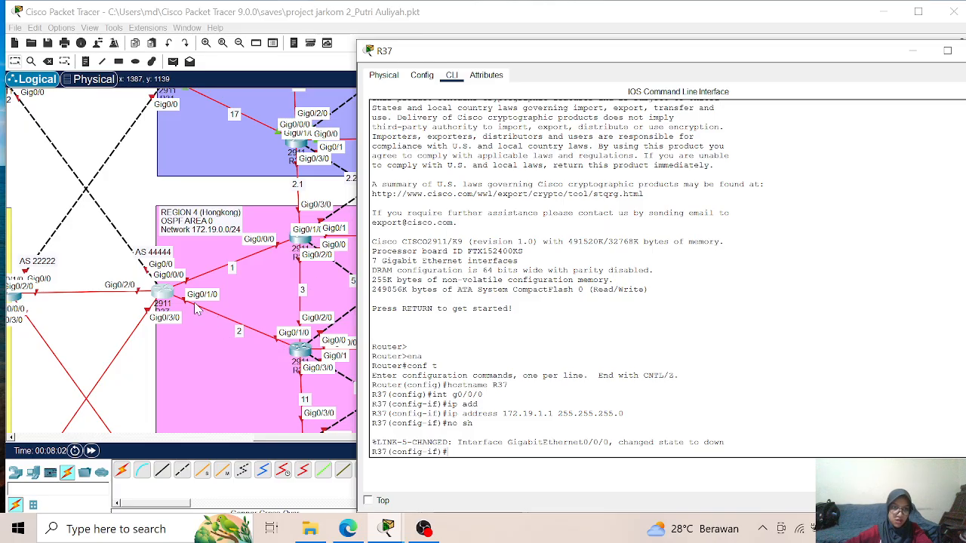
- Assign IP address 172.19.2.1 with mask 255.255.255.0 to R37's g0/1/0 interface and enable it with no shutdown
type("int g0")
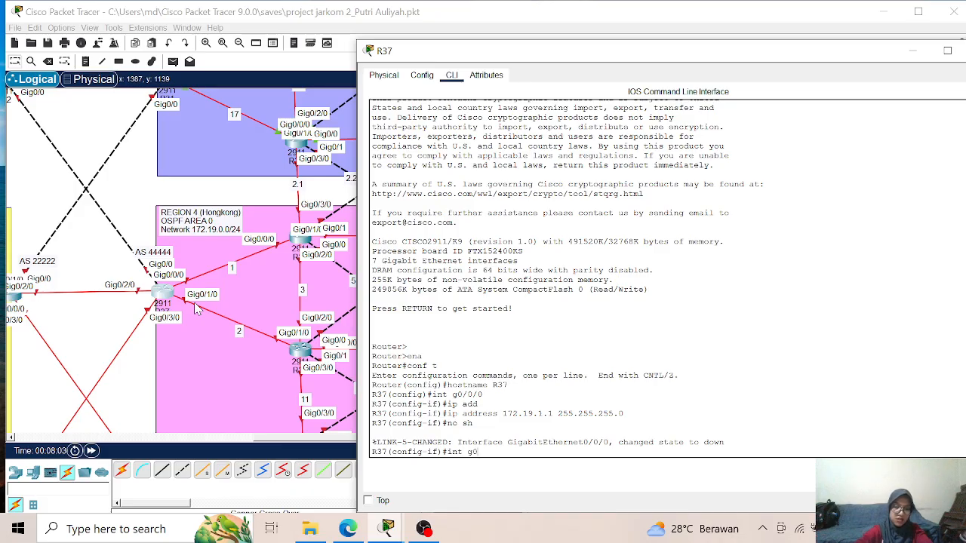
type("/10/0")
key("Return")
type("ip add")
key("Tab")
type("172.19")
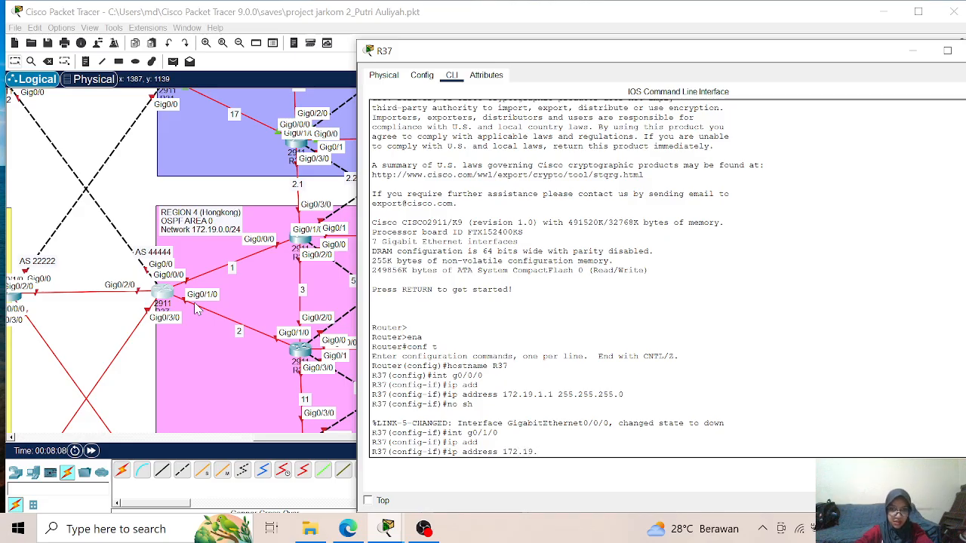
type(".")
type("2")
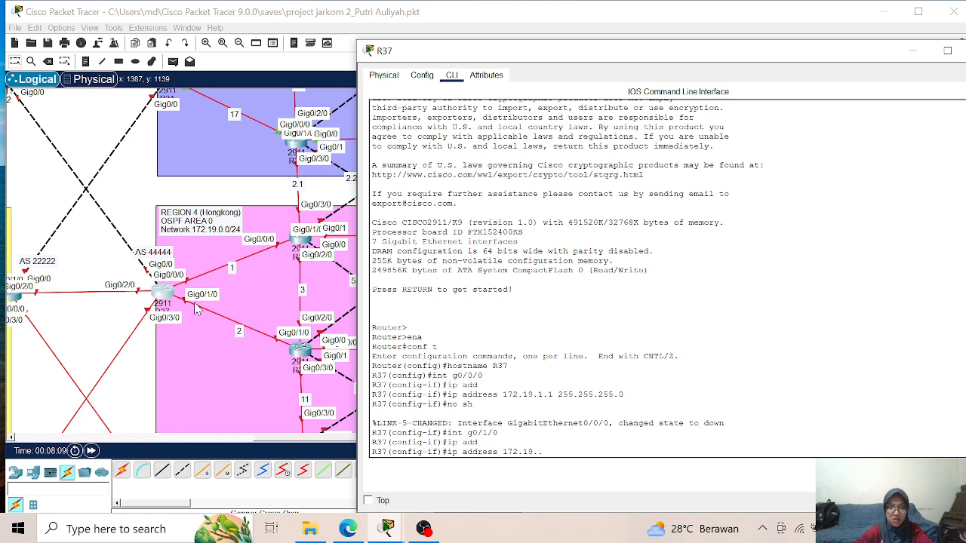
type(".1")
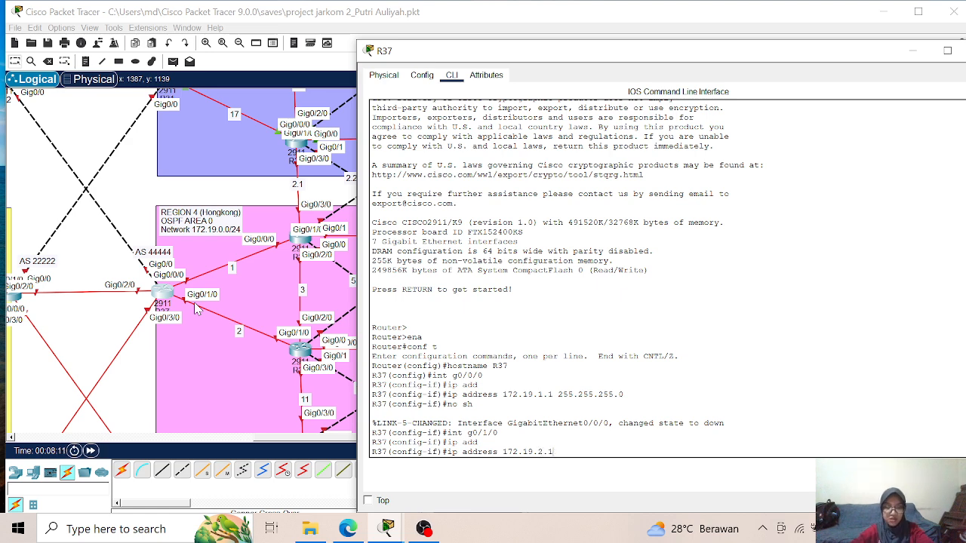
type(" 255.255.255")
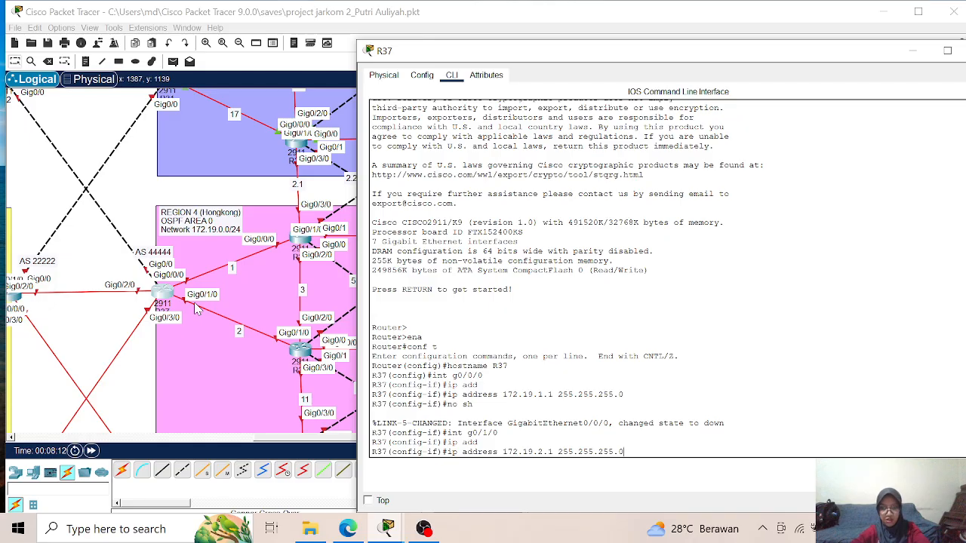
type(".0")
key("Return")
type("no sh")
key("Return")
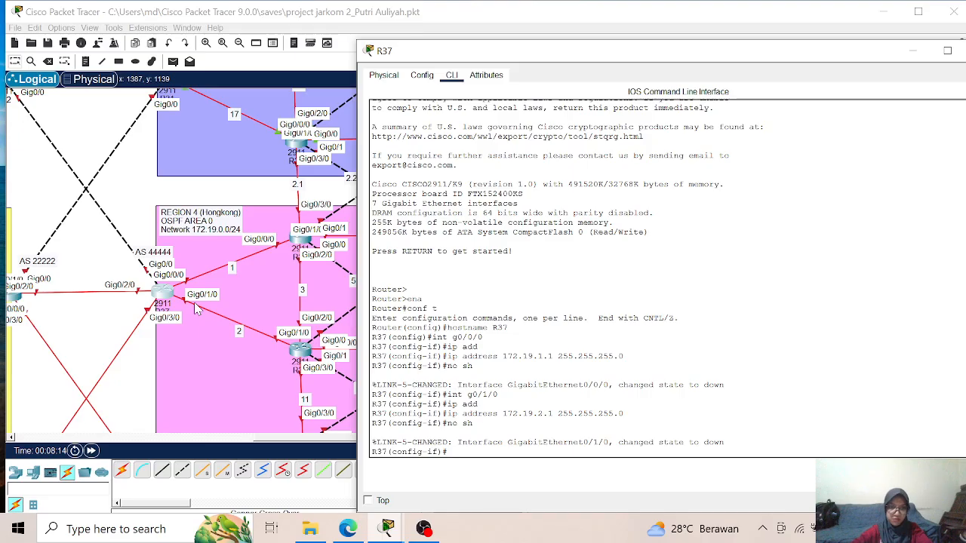
- Leave interface configuration on R37 and create OSPF process 1 with router ID 1.1.1.37
type("exit")
key("Return")
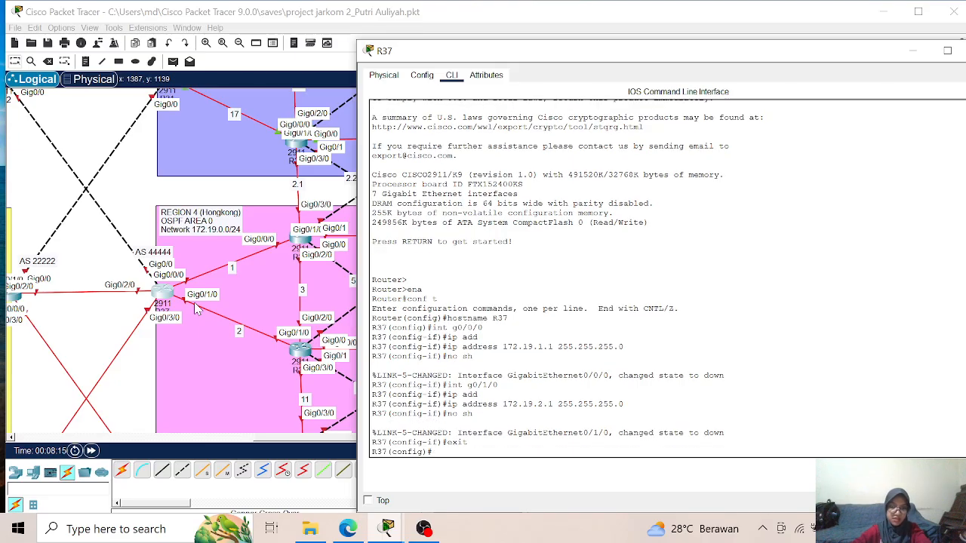
type("rou")
key("Tab")
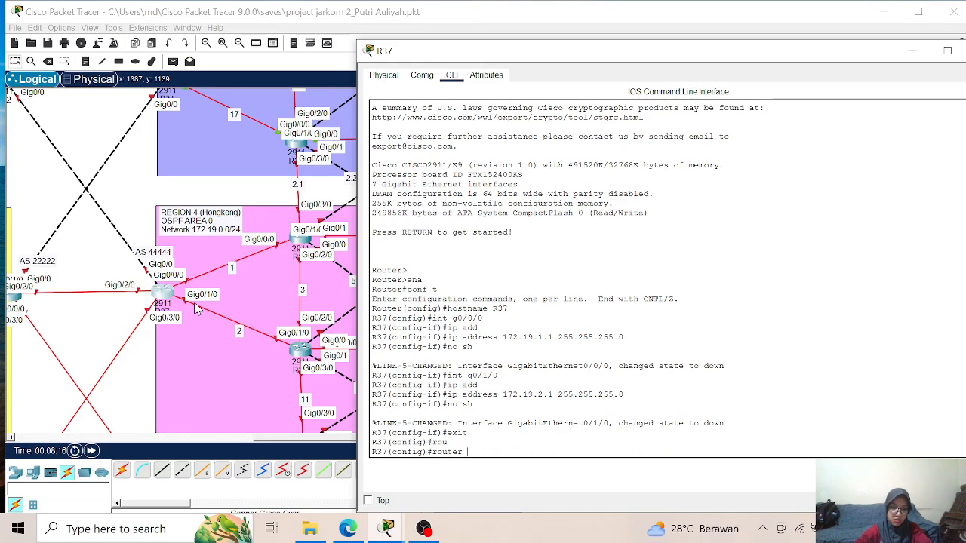
type("os")
key("Tab")
type("1")
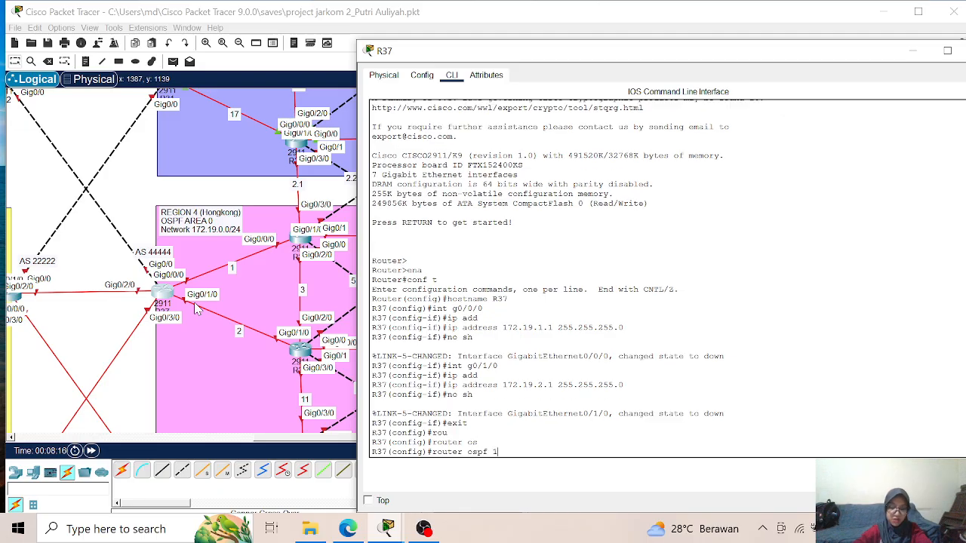
key("Return")
type("rou")
key("Tab")
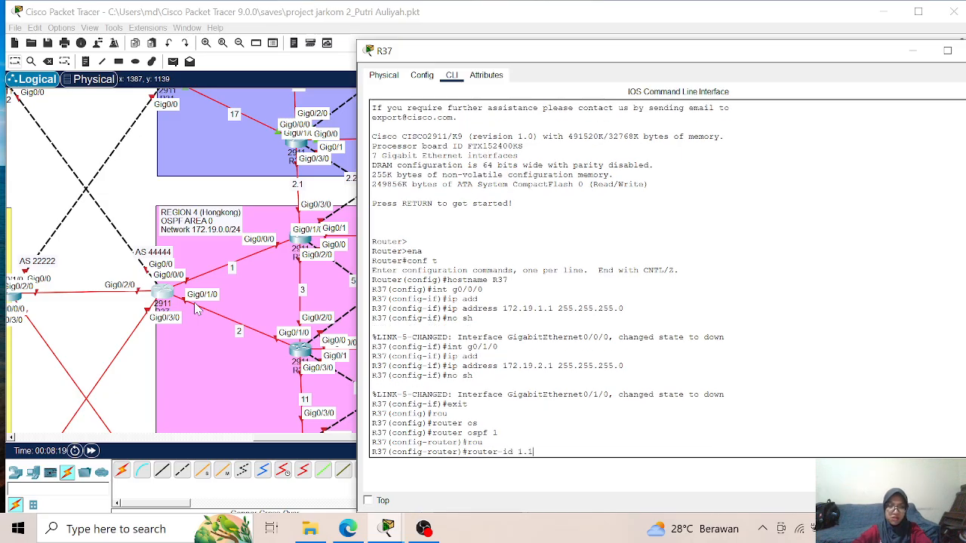
type("1.1.1.")
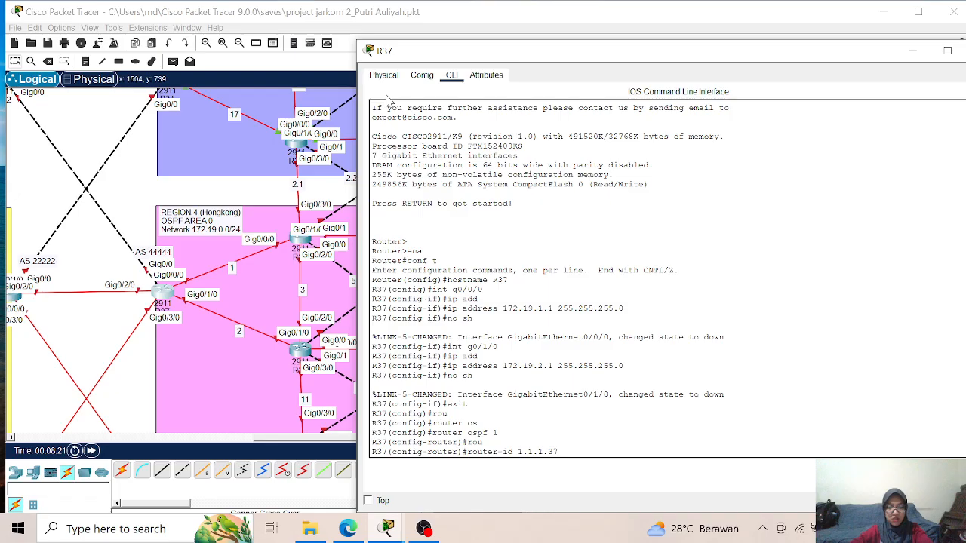
type("37")
key("Return")
- Enable log-adjacency-changes for OSPF process 1 on R37
type("lo")
key("Tab")
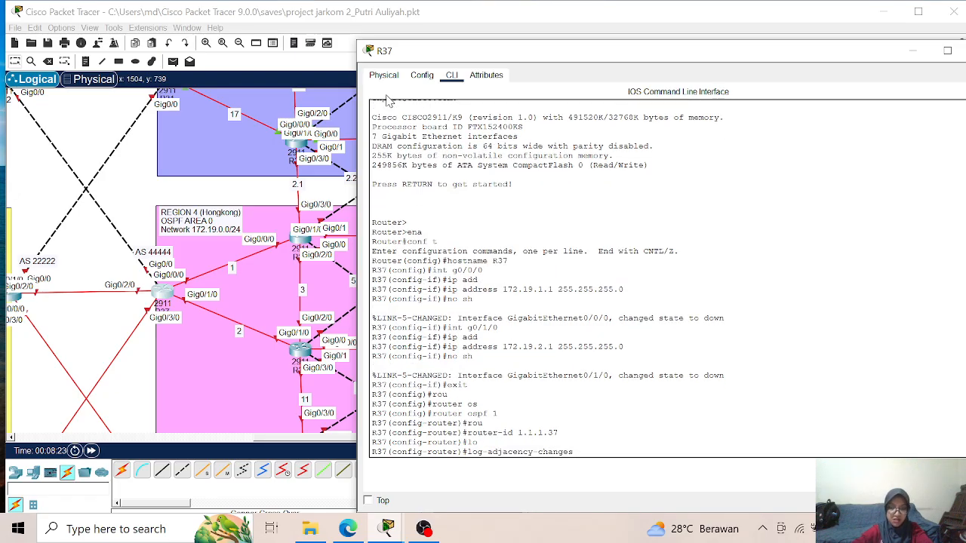
key("Return")
- Advertise network 172.19.1.0 with wildcard 0.0.0.255 in OSPF area 0 on R37
type("net")
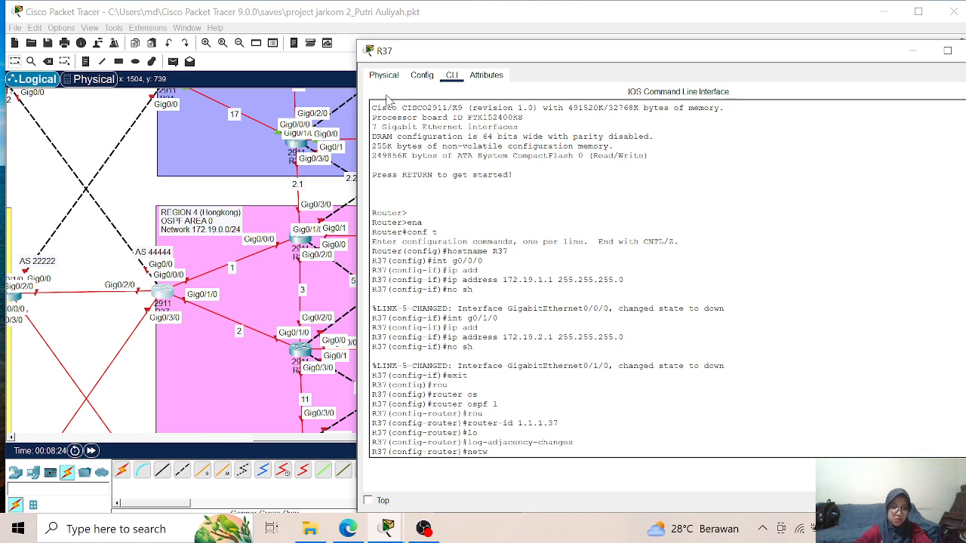
type("w")
key("Tab")
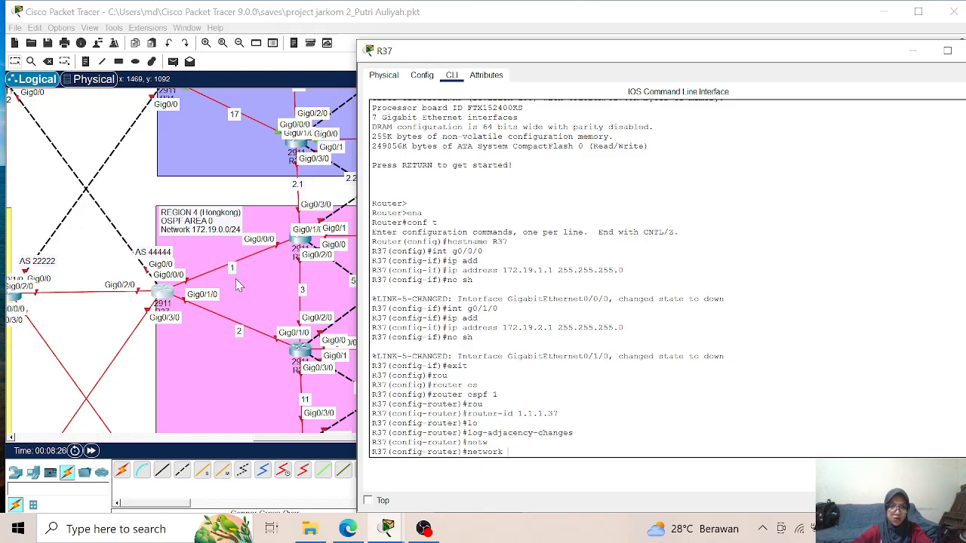
type("172.19.1.0")
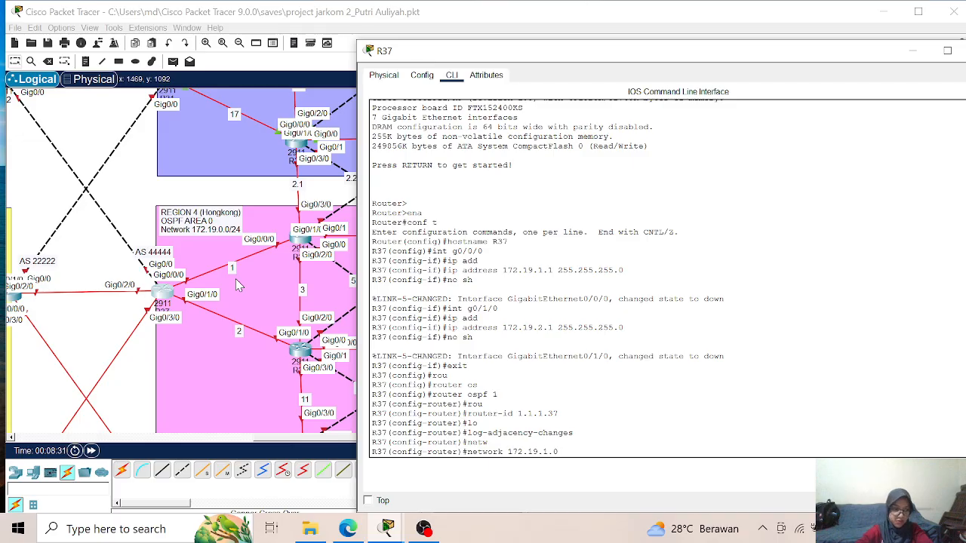
type(" 0.0.")
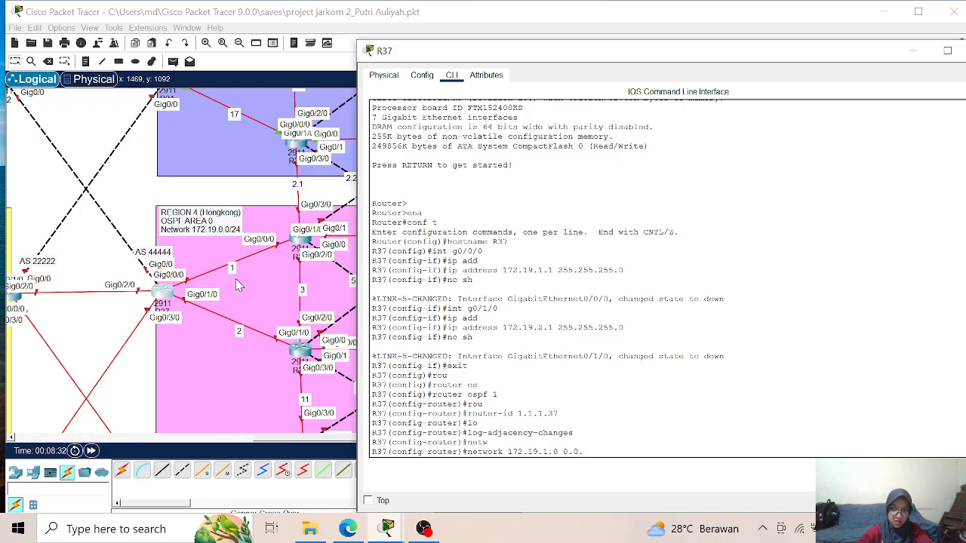
type("0.255")
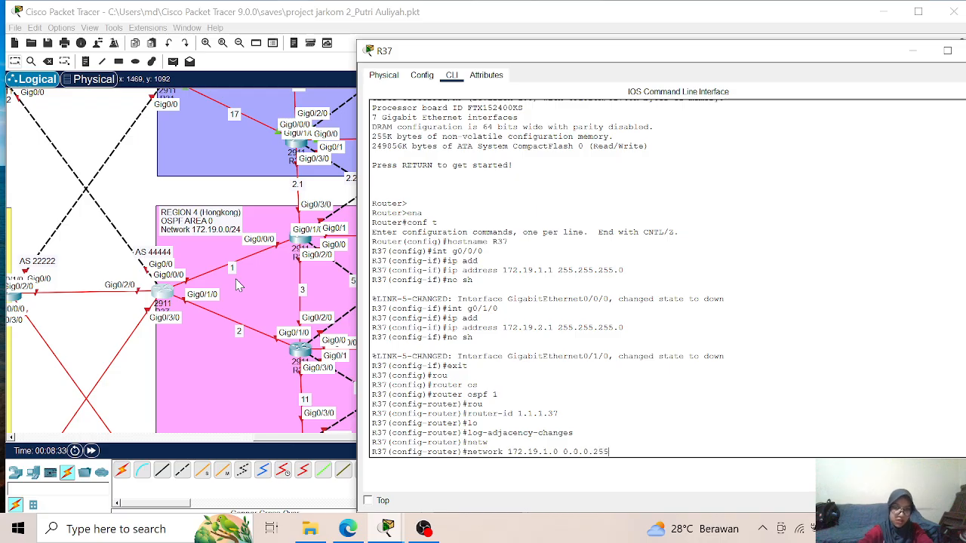
type(" area")
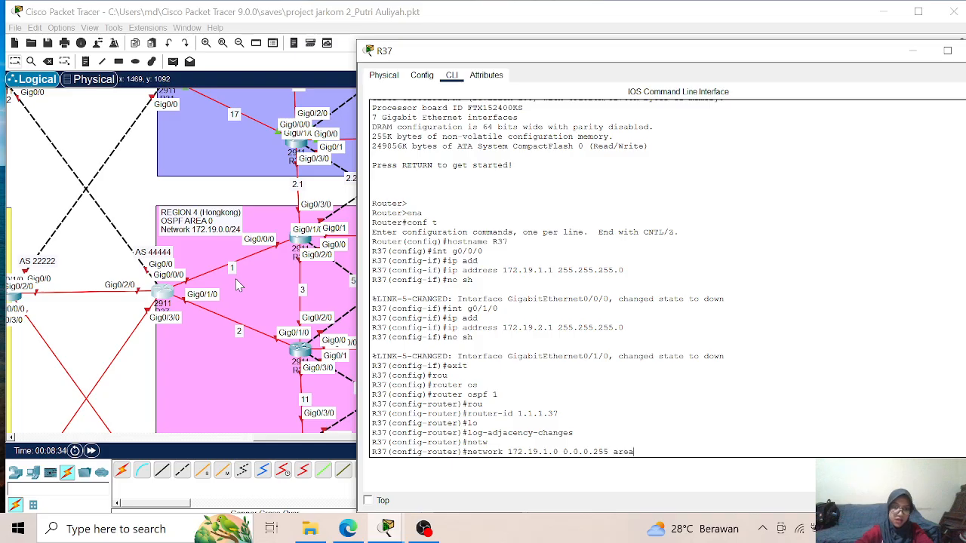
type(" 0")
key("Return")
- Advertise network 172.19.2.0 with wildcard 0.0.0.255 in OSPF area 0 on R37
key("Up")
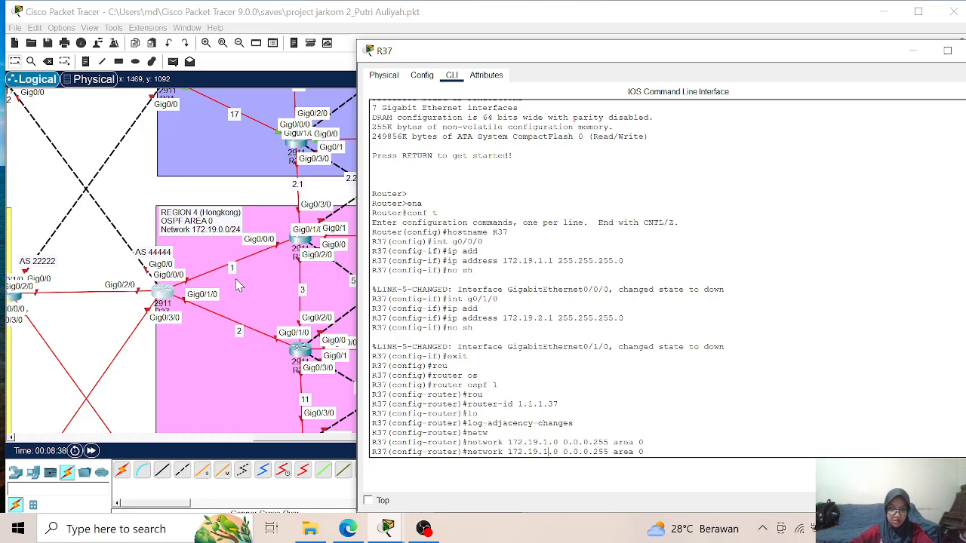
key("BackSpace")
type("2")
key("Return")
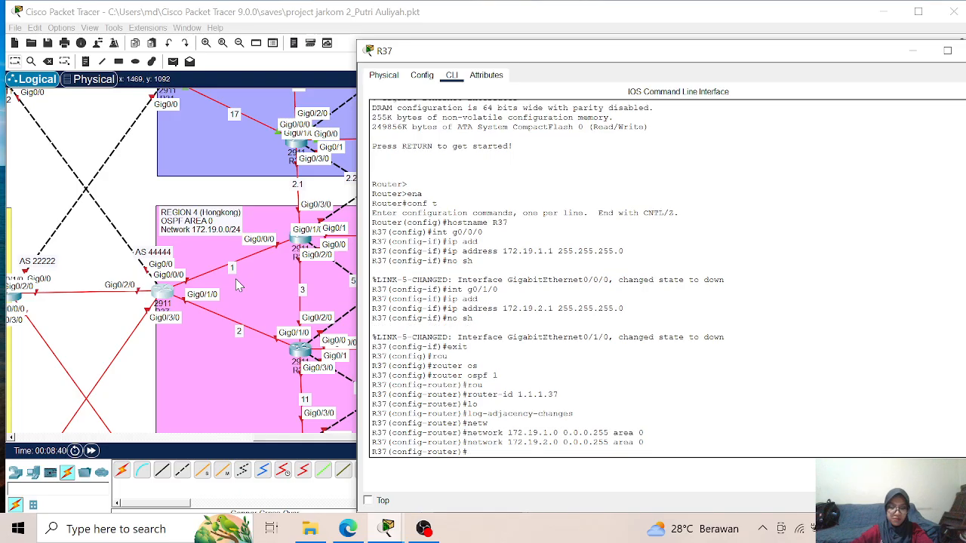
- End configuration mode on R37 and save the running configuration
type("end")
key("Return")
key("Return")
type("wr")
key("Return")
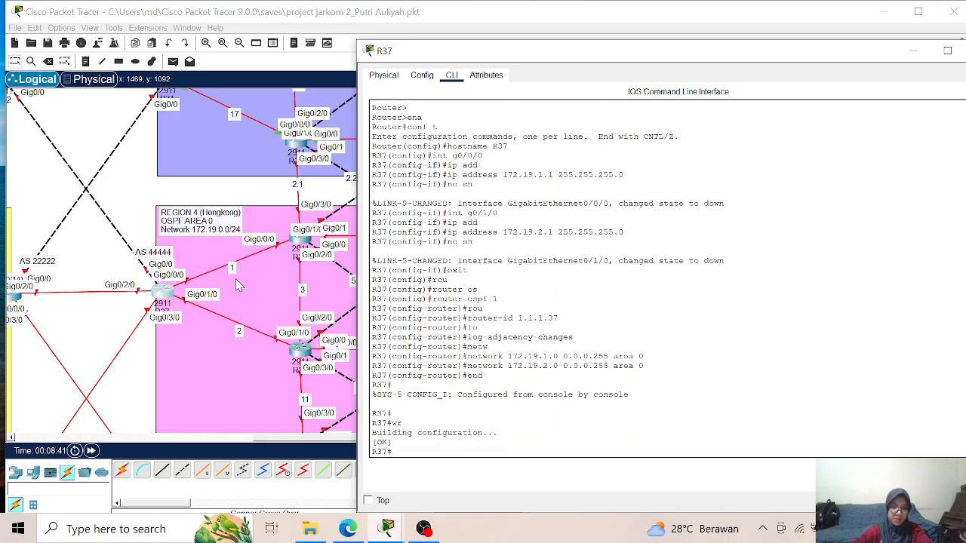
- Review the brief IP interface status on R37 and put its window away
type("sh")
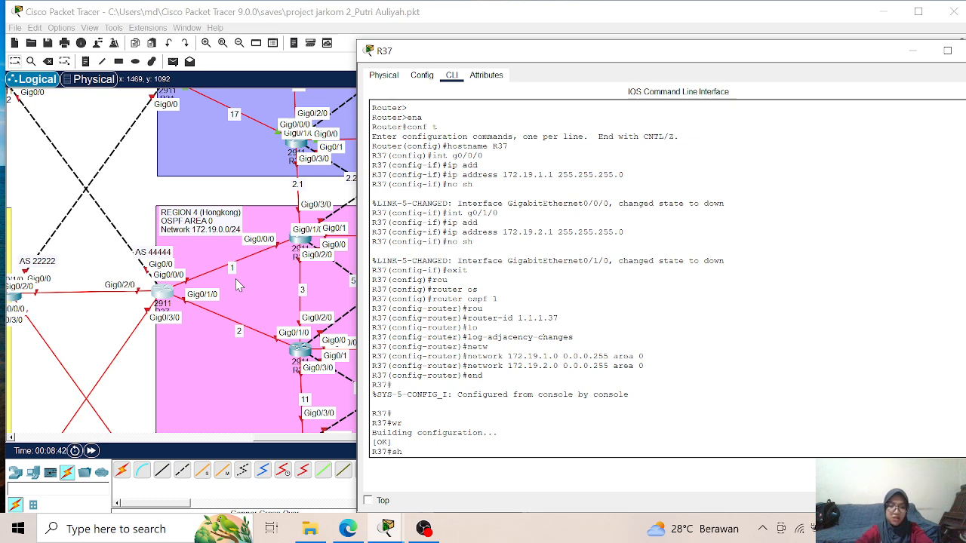
type(" ip int br")
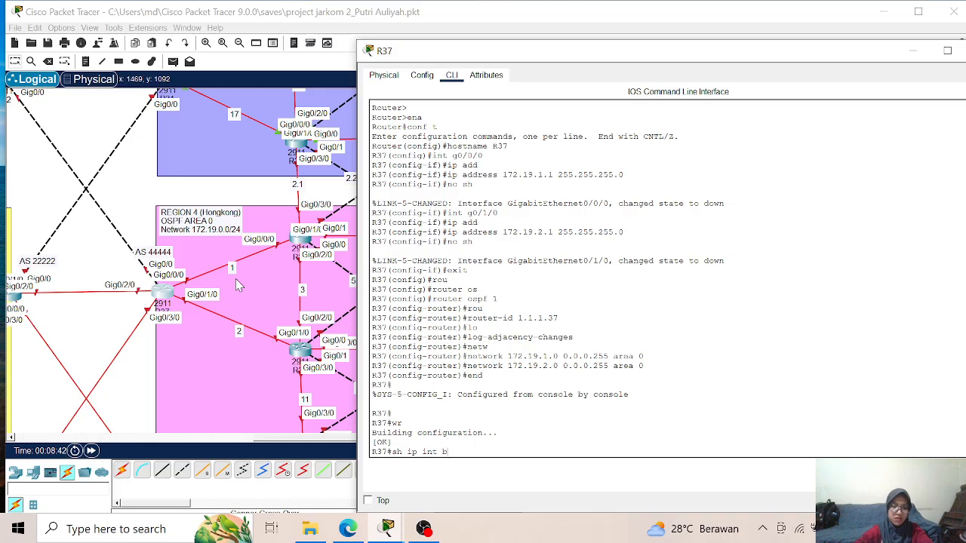
key("Return")
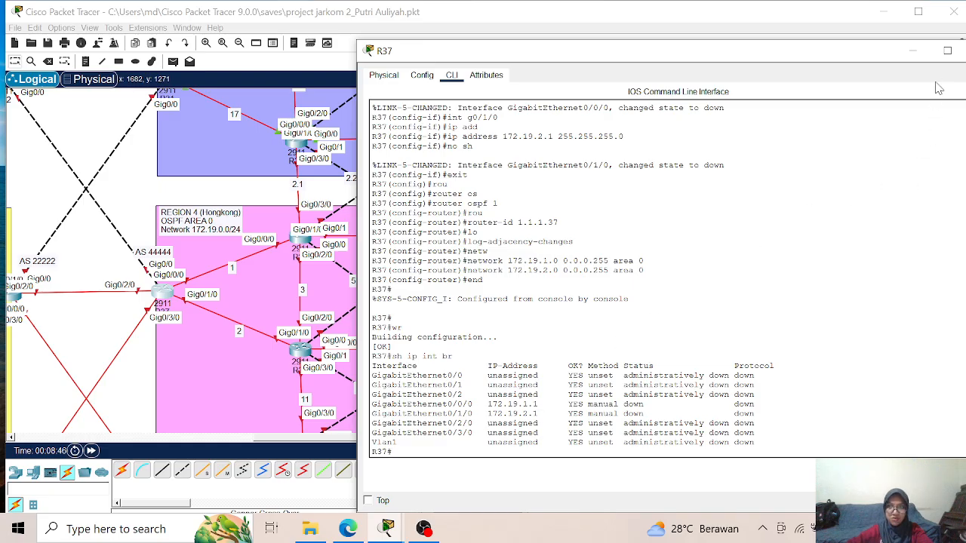
left_click(912, 51)
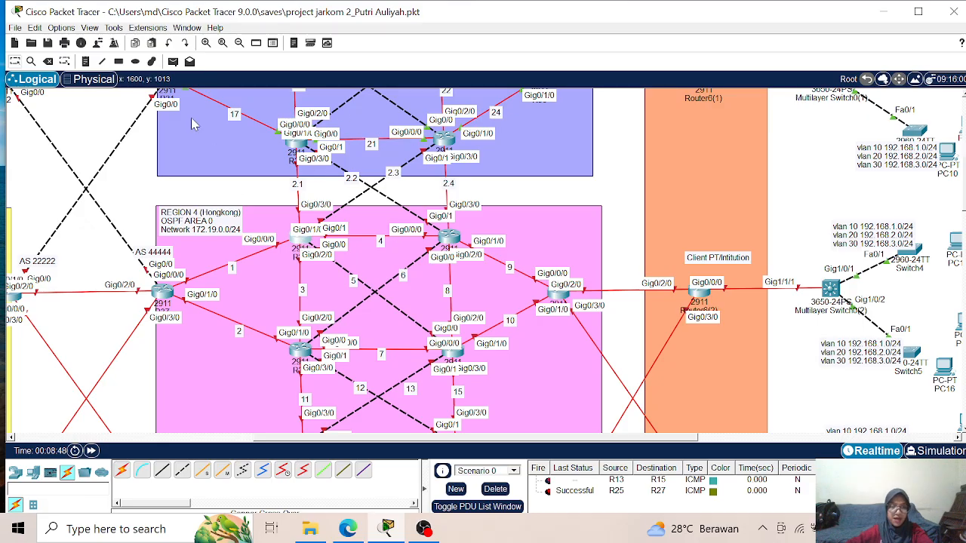
- Open the command line of router R38 in Region 4, keeping the topology in view, and start its console session
left_click(299, 127)
left_click(257, 45)
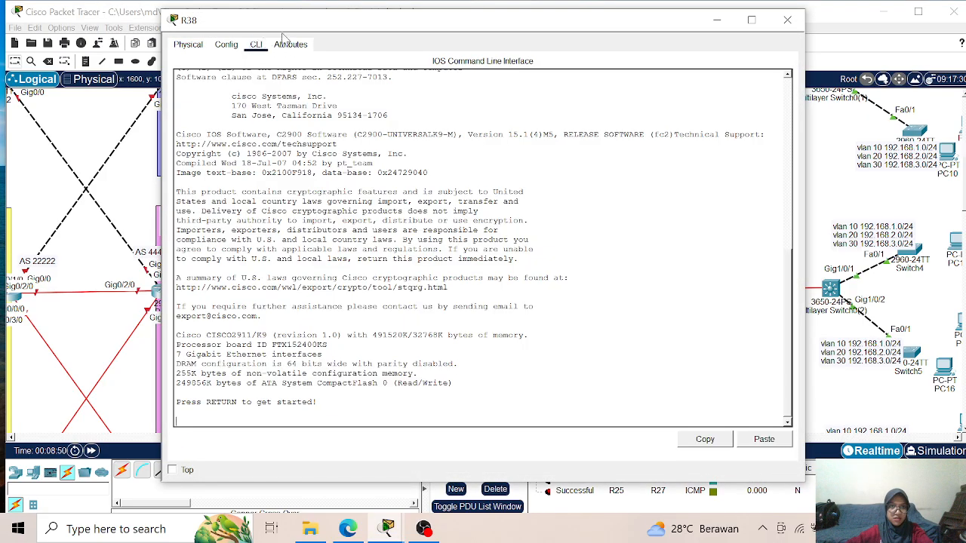
left_click_drag(309, 20, 568, 36)
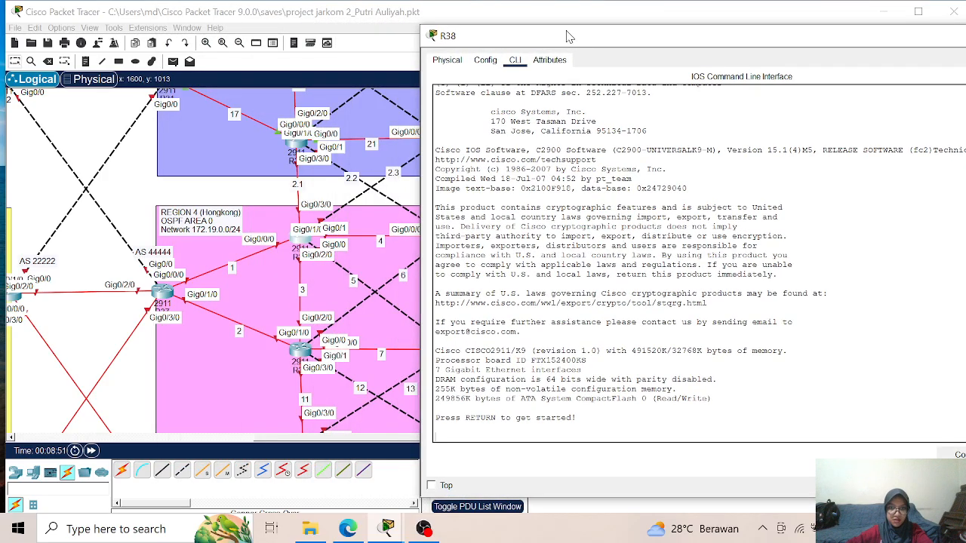
key("Return")
key("Return")
key("Return")
- Enter global configuration mode on the router and set its hostname to R38
type("er>e")
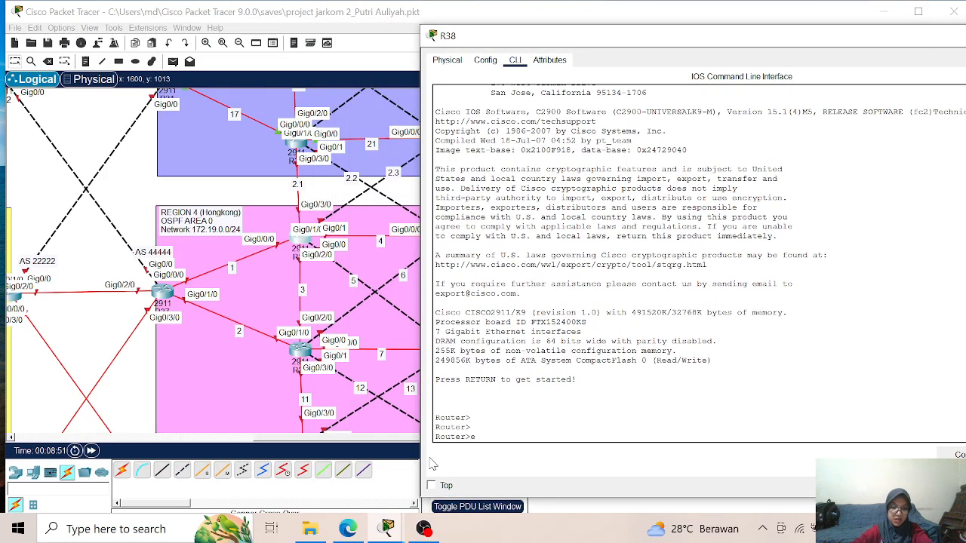
type("na")
key("Return")
type("con")
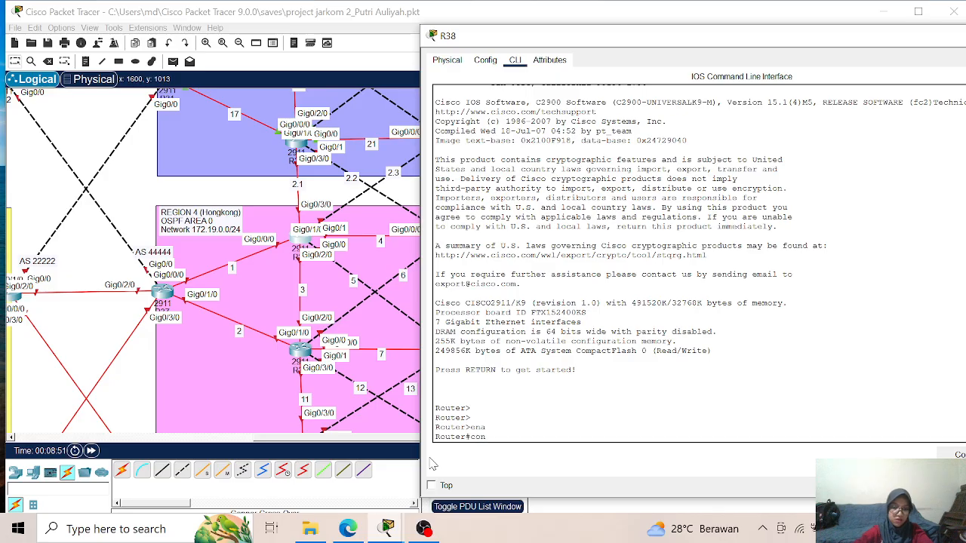
type("f t")
key("Return")
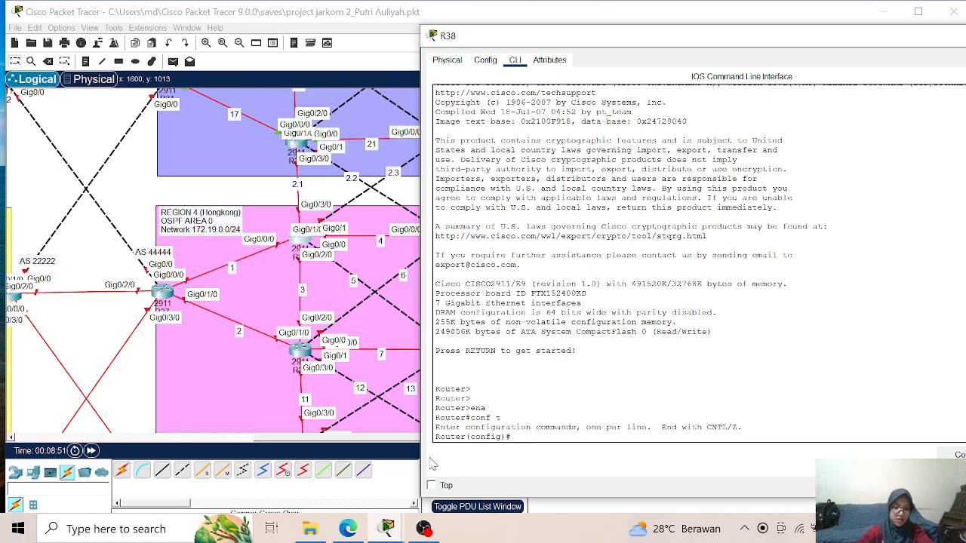
type("hostname R38")
key("Return")
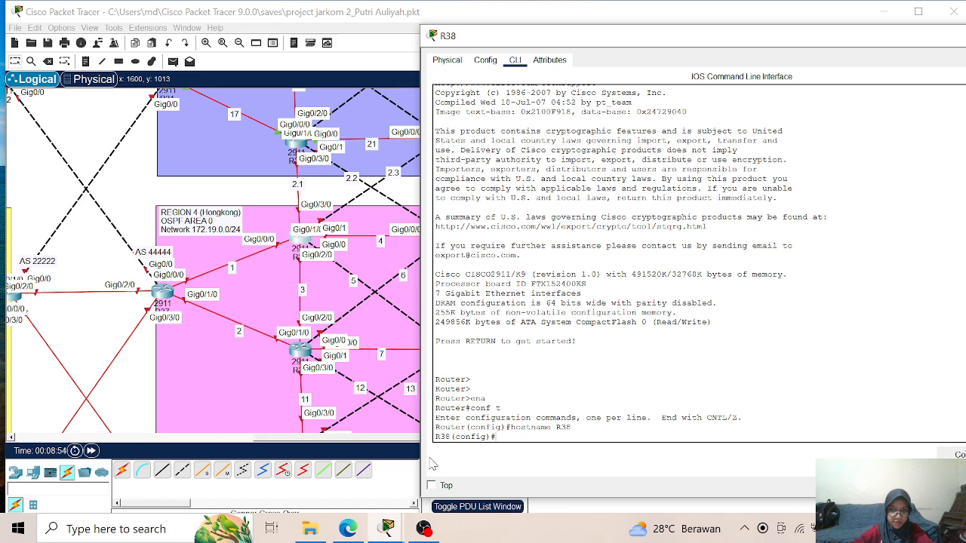
- Assign 172.2.1.2 with mask 255.255.255.0 to interface g0/3/0 on R38 and enable the interface
type("int")
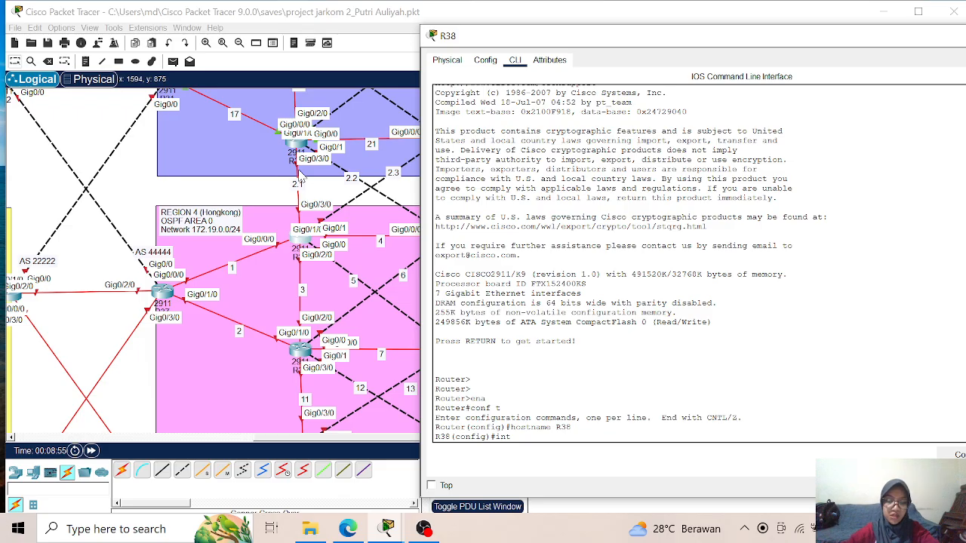
type("g0/3/0")
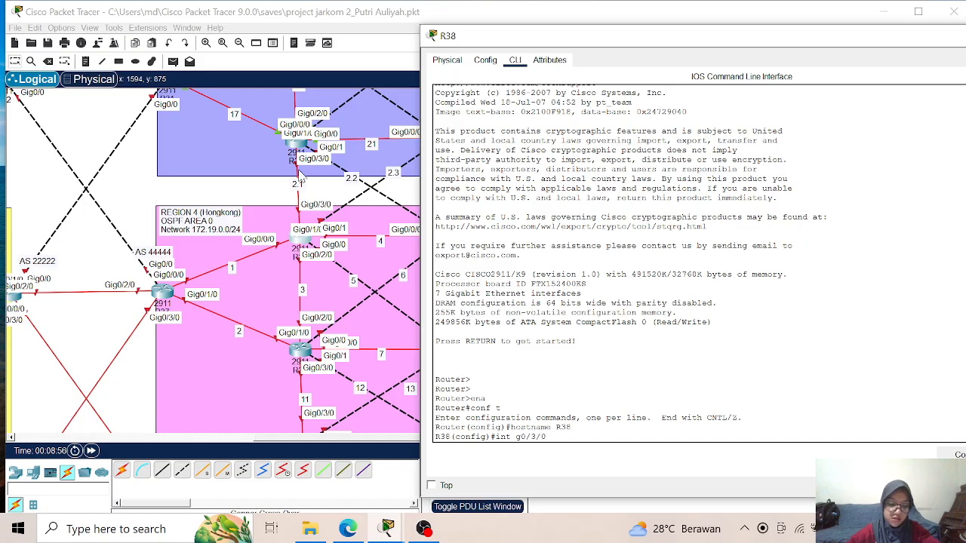
key("Return")
type("ip add")
key("Tab")
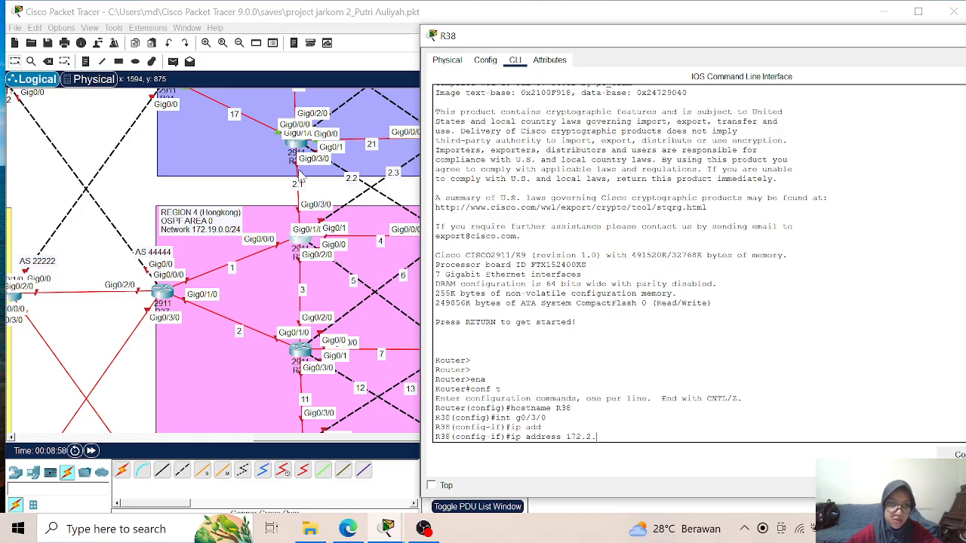
type("172.2.1.2 2")
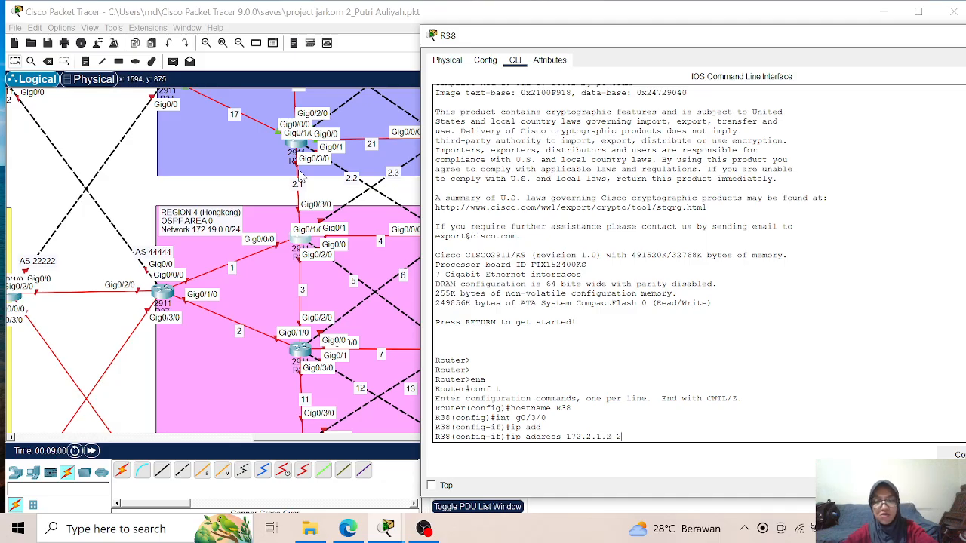
type("55.255.255.255")
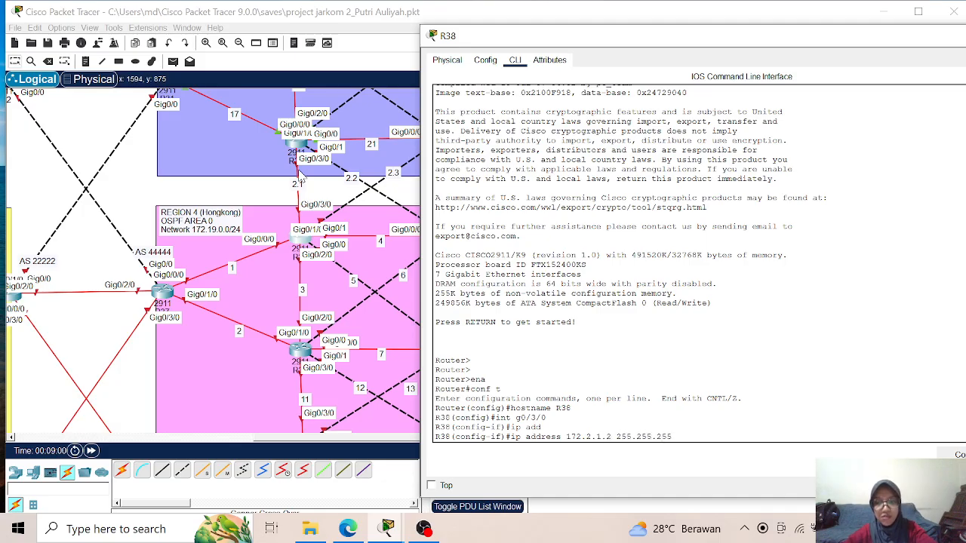
type("0")
key("Return")
type("no sh")
key("Return")
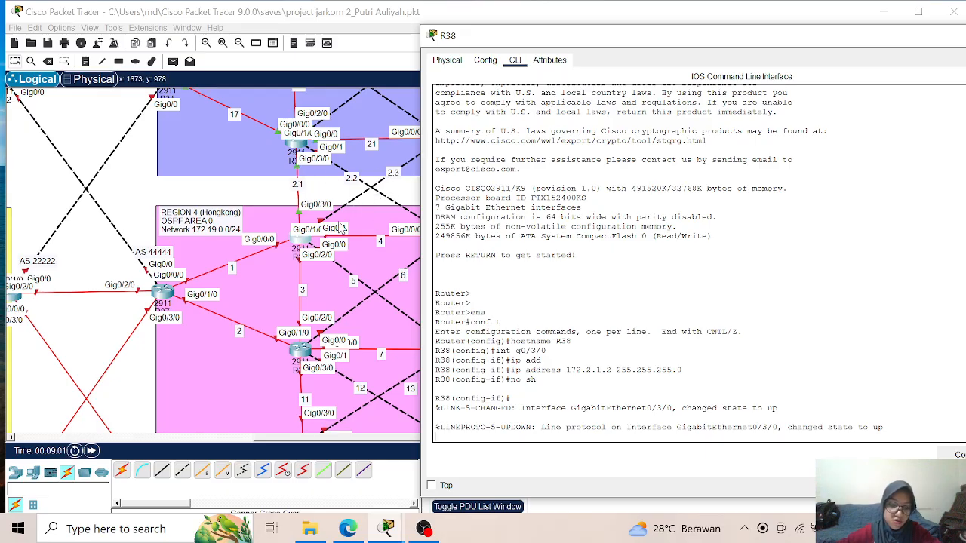
- Assign 172.2.3.2 with mask 255.255.255.0 to interface g0/1 on R38 and enable the interface
type("int g0")
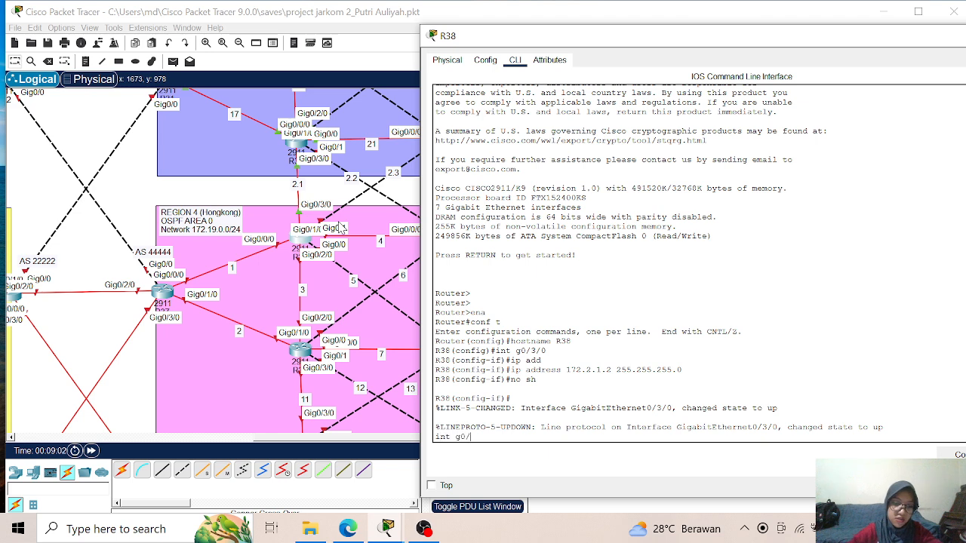
type("/1")
key("Return")
type("ip add")
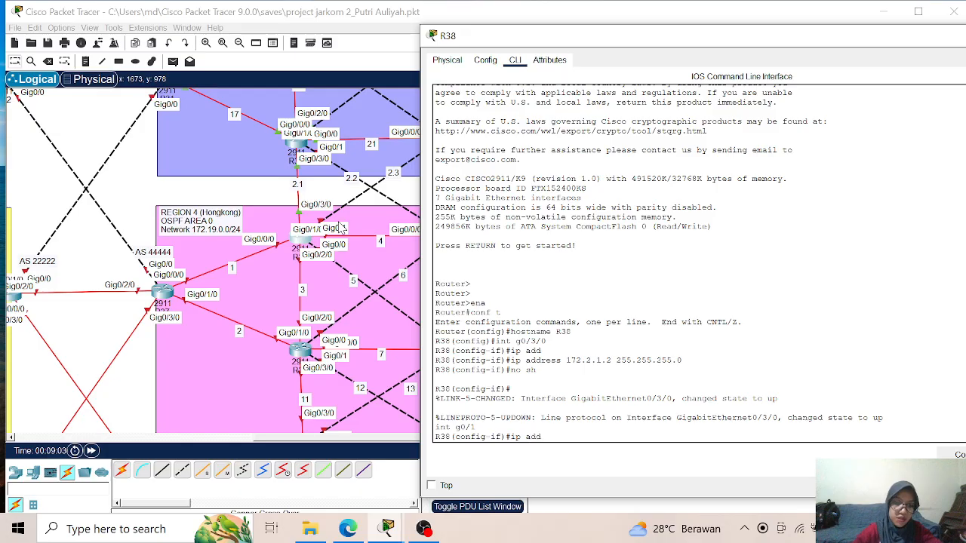
key("Tab")
type("172")
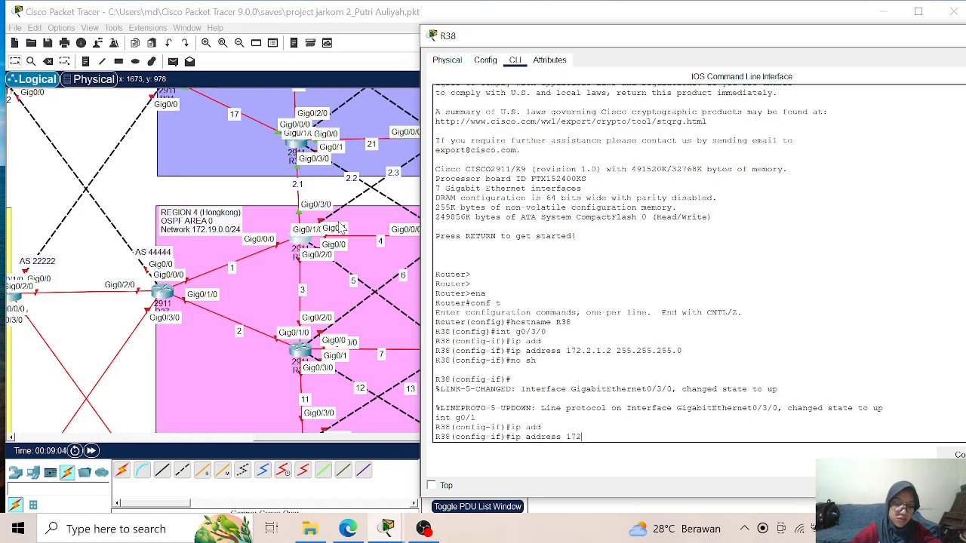
type(".2.3.2 255.255.255.0")
key("Return")
type("no sh")
key("Return")
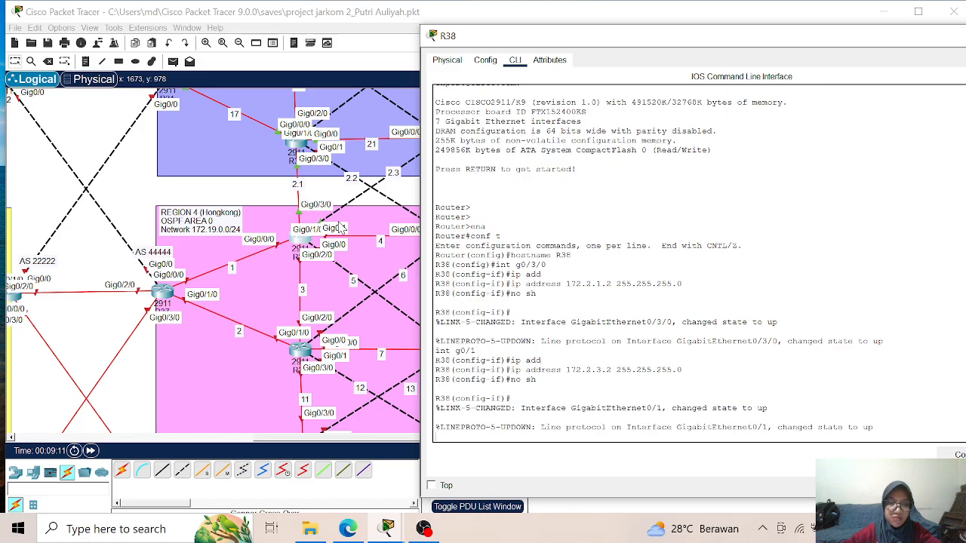
key("Return")
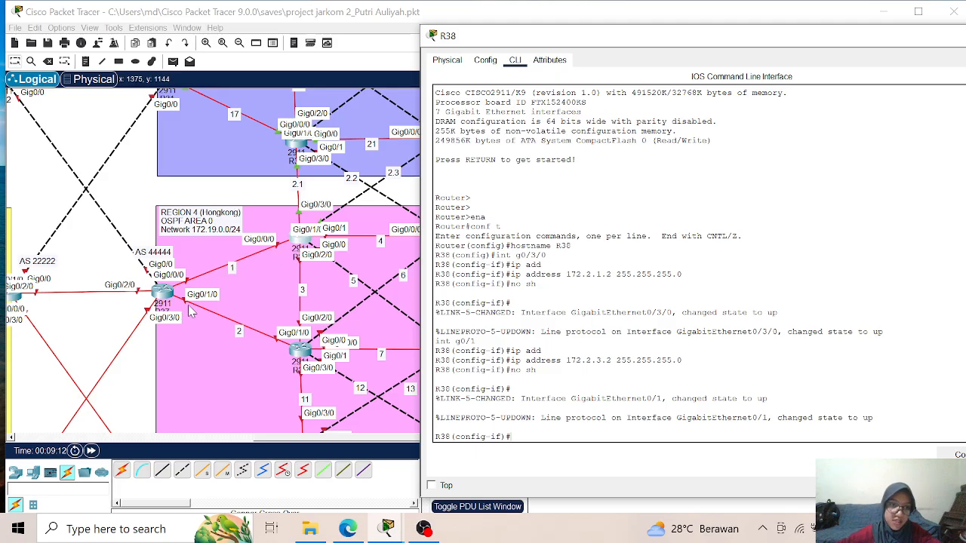
- Assign 172.19.1.2 with mask 255.255.255.0 to interface g0/0/0 on R38 and enable the interface
type("int")
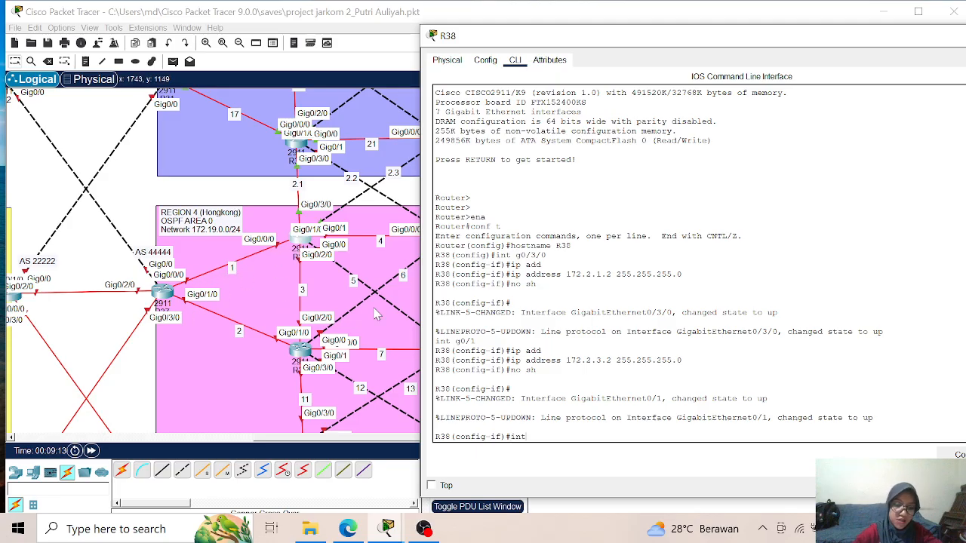
type(" g0/0/0")
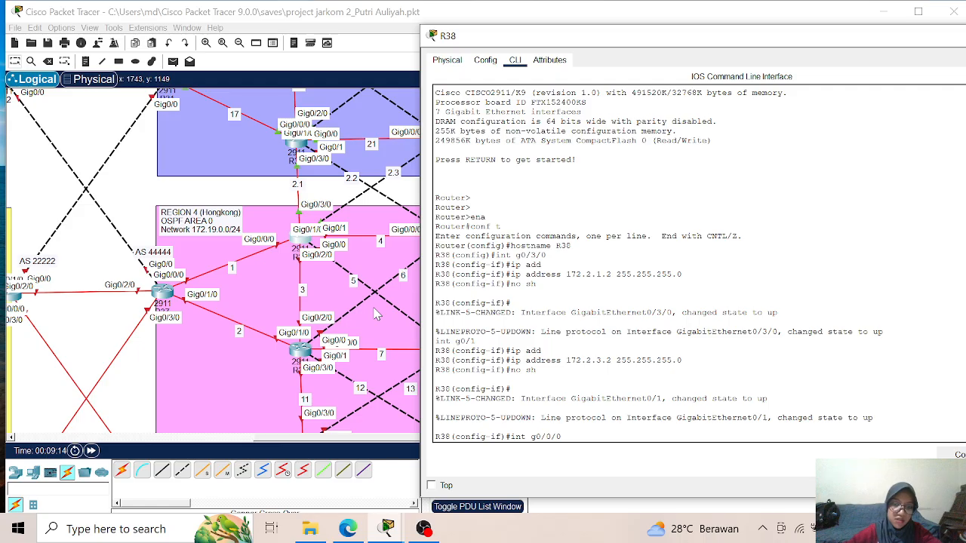
key("Return")
type("ip add")
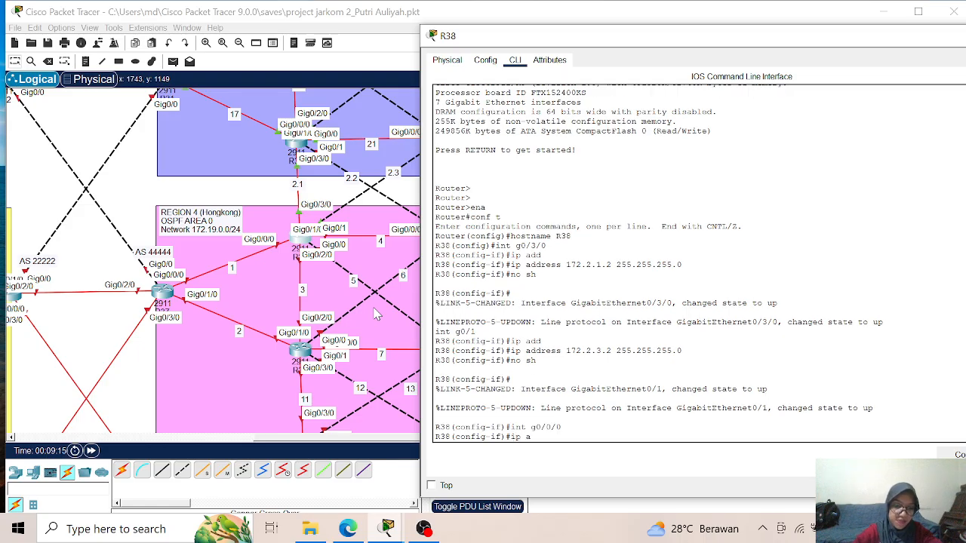
key("Tab")
type("1")
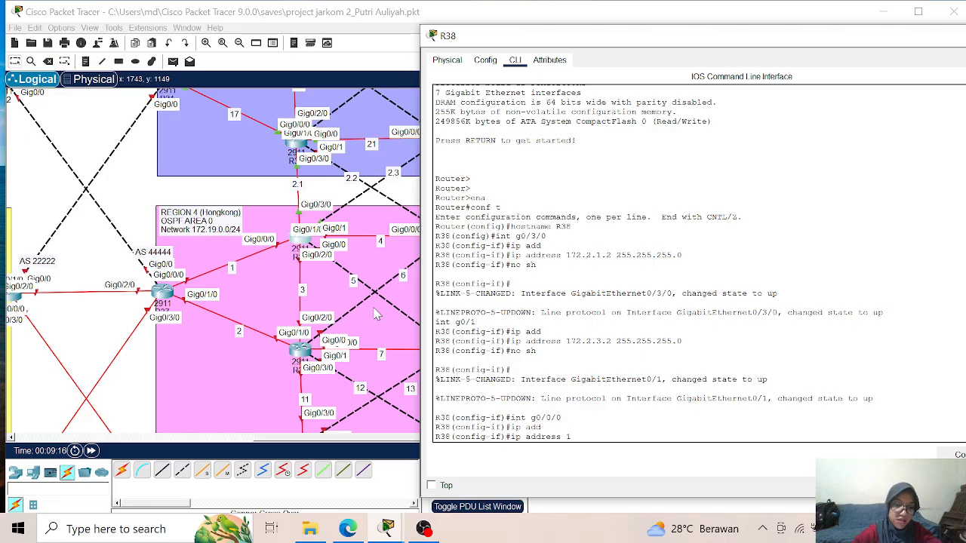
type("72.19.1")
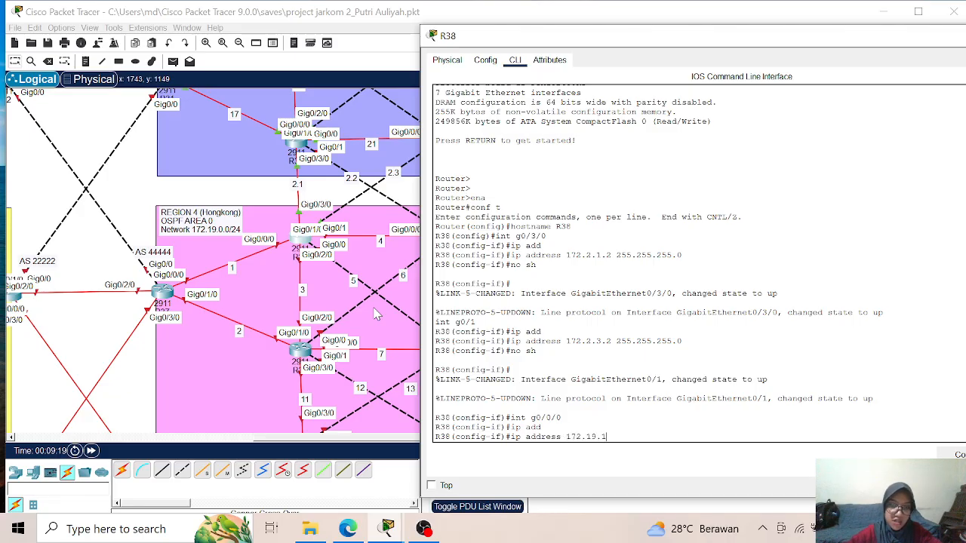
type(".2 255.255.255.0")
key("Return")
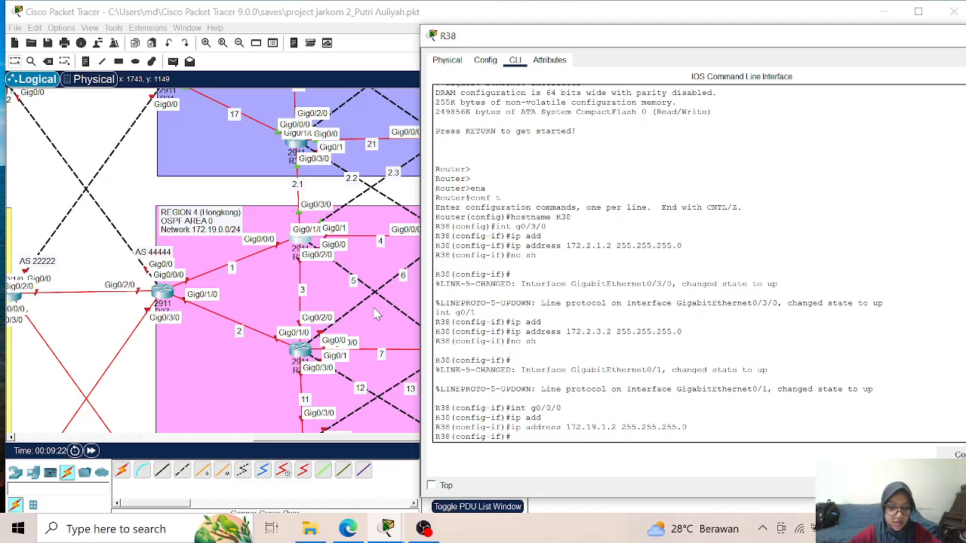
type("no sh")
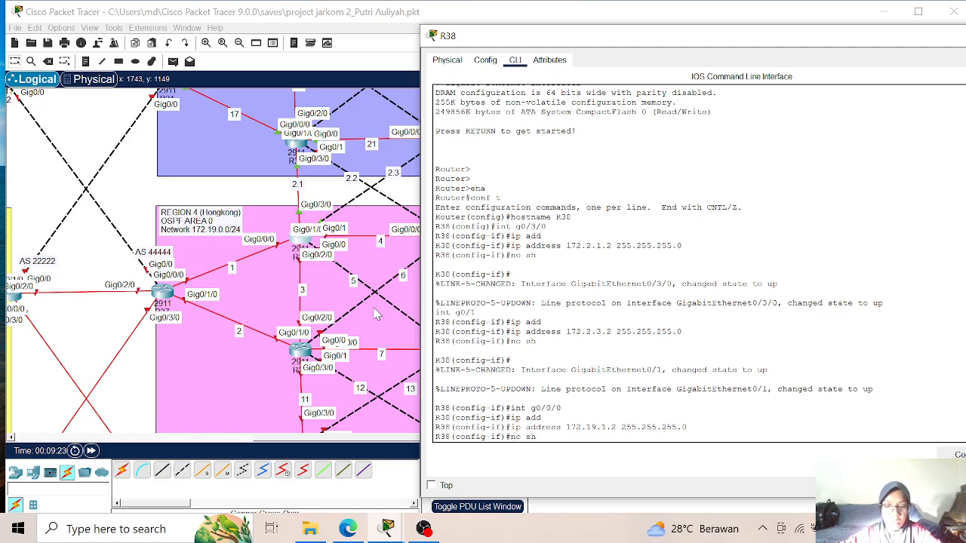
key("Return")
key("Return")
key("Return")
key("Return")
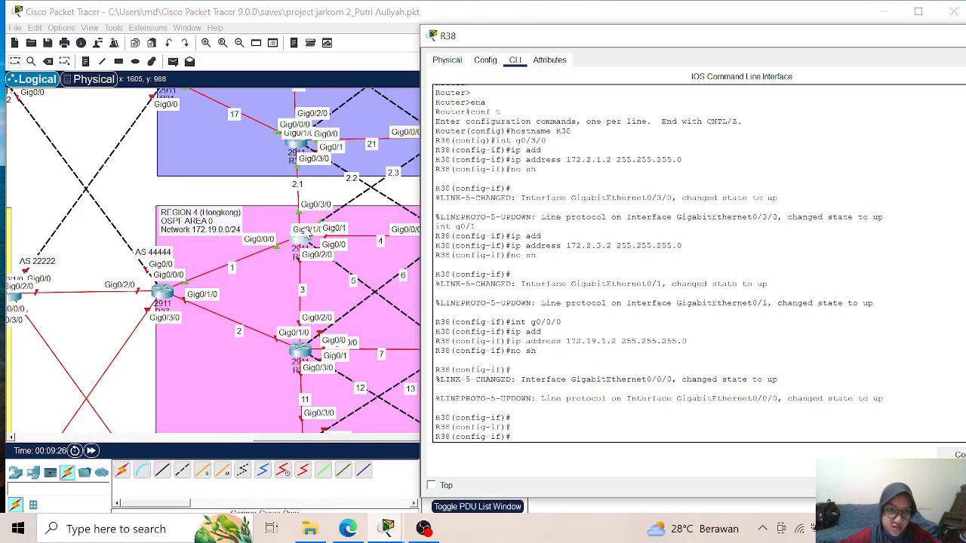
- Assign 172.19.3.1 with mask 255.255.255.0 to interface g0/2/0 on R38 and enable the interface
type("in")
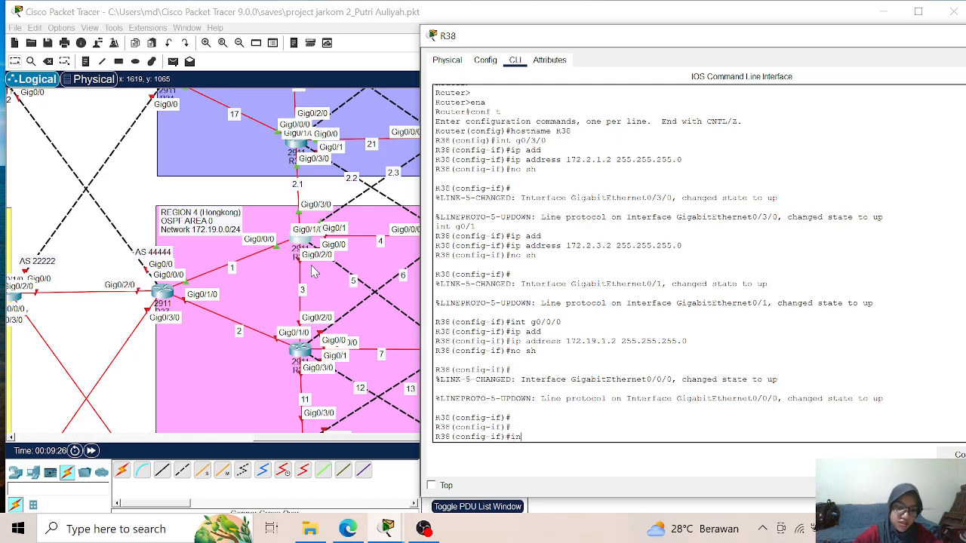
type("t g0/2/0")
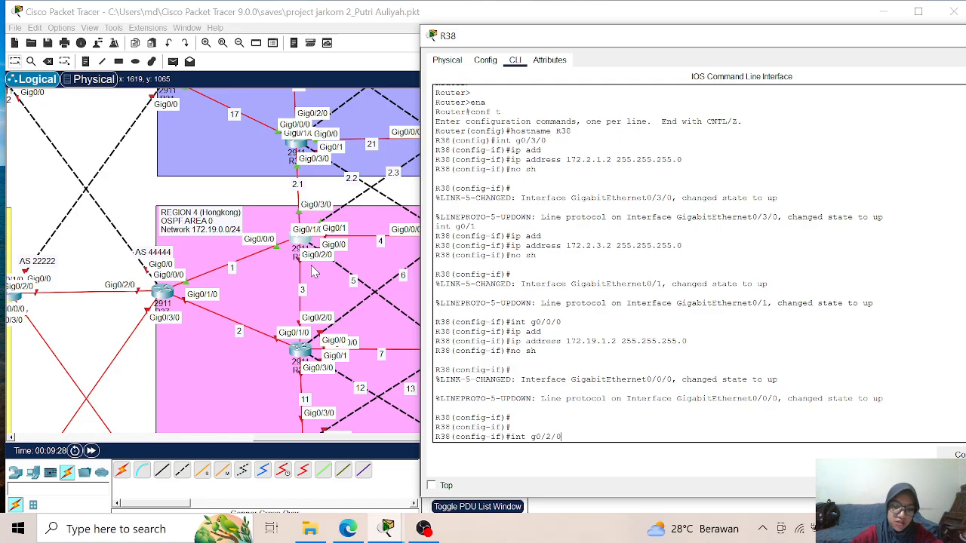
key("Return")
type("ip add")
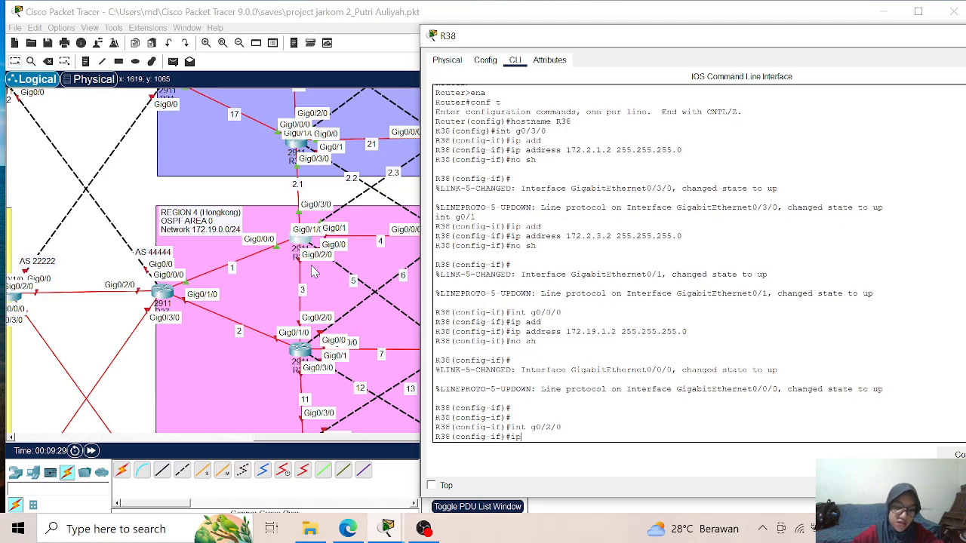
key("Tab")
type("172.19")
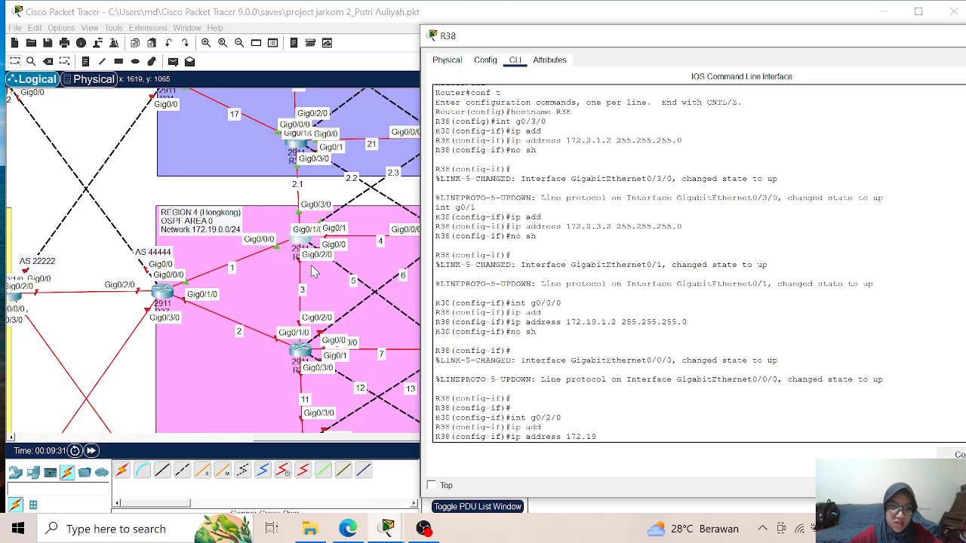
type(".3.1 ")
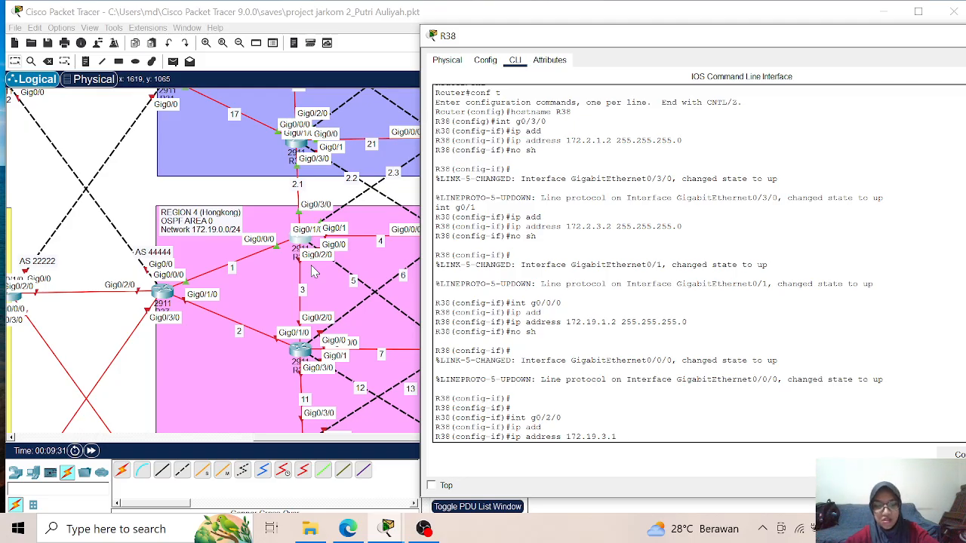
type("255.255.2255")
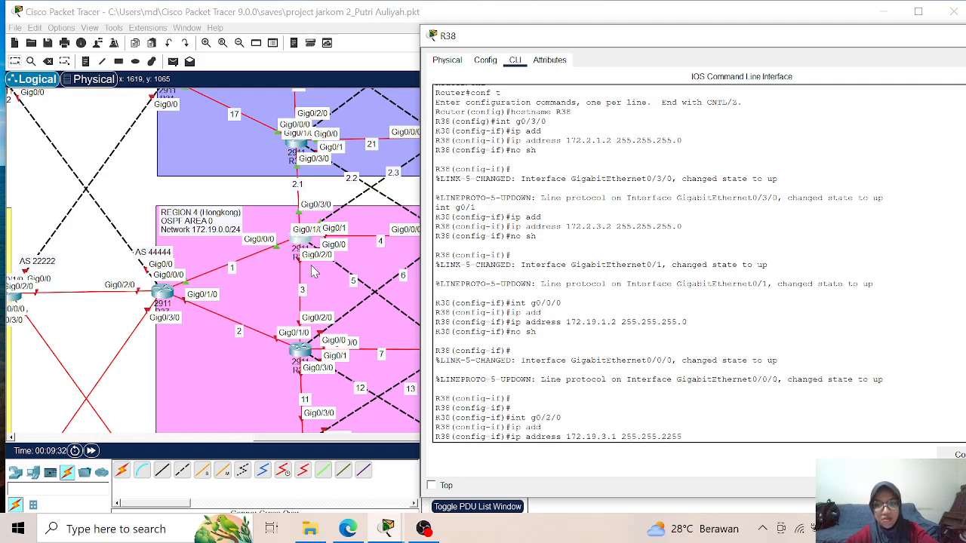
key("BackSpace")
key("BackSpace")
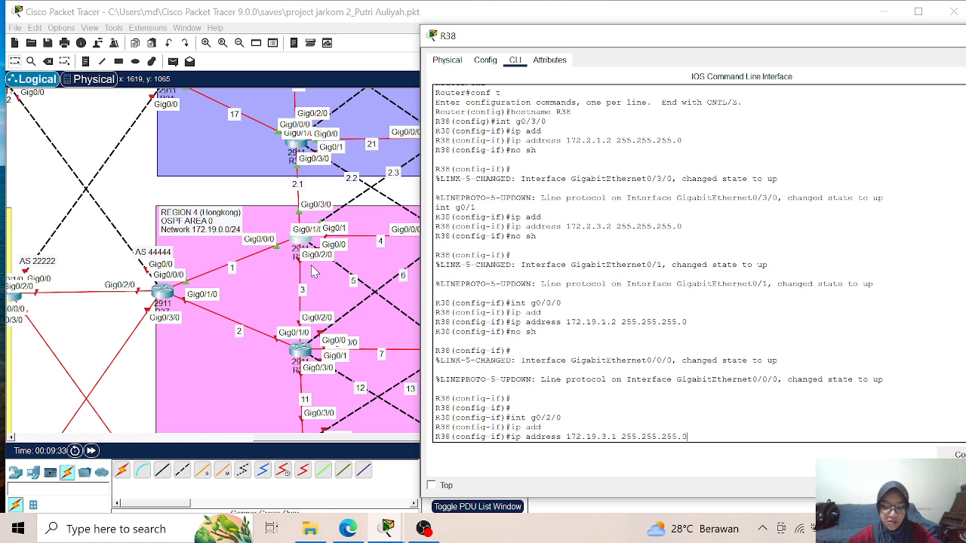
key("Return")
type("no sh")
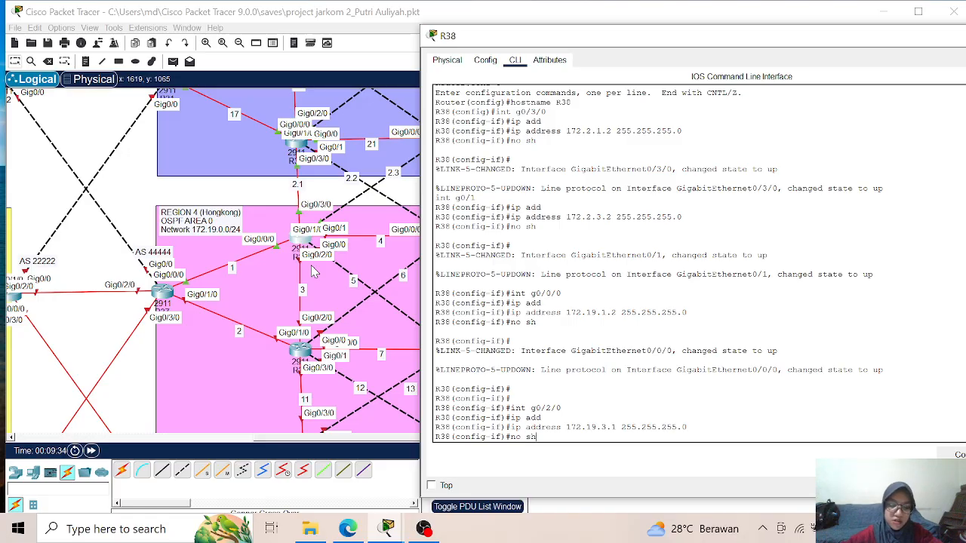
key("Return")
key("Return")
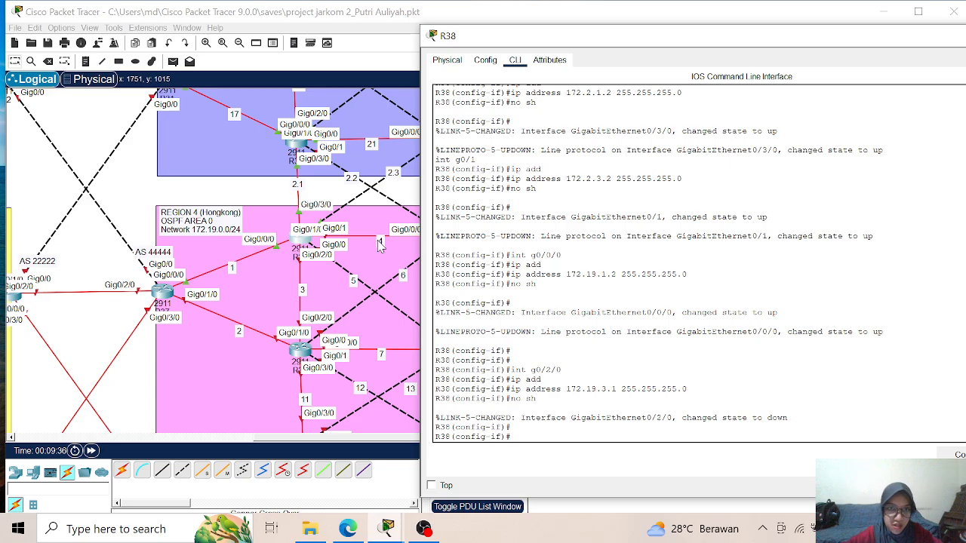
- Assign 172.19.4.1 with mask 255.255.255.0 to interface g0/1/0 on R38 and enable the interface
type("int g0/1/0")
key("Return")
type("ip add")
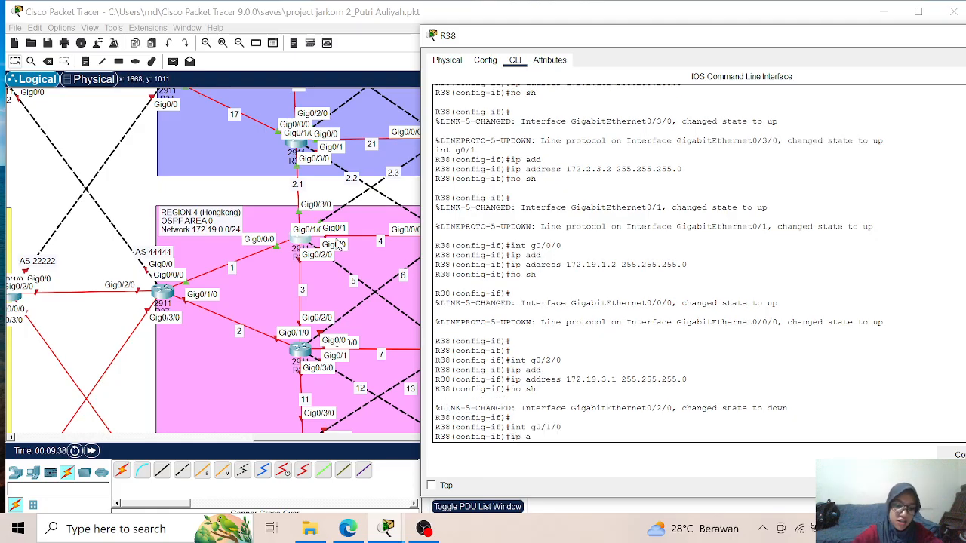
key("Tab")
type("172")
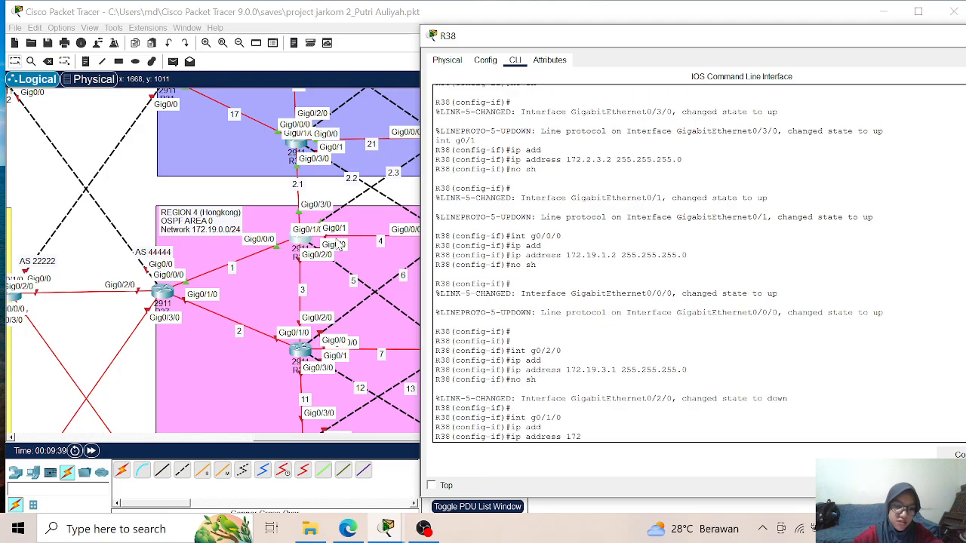
type(".19.4.1")
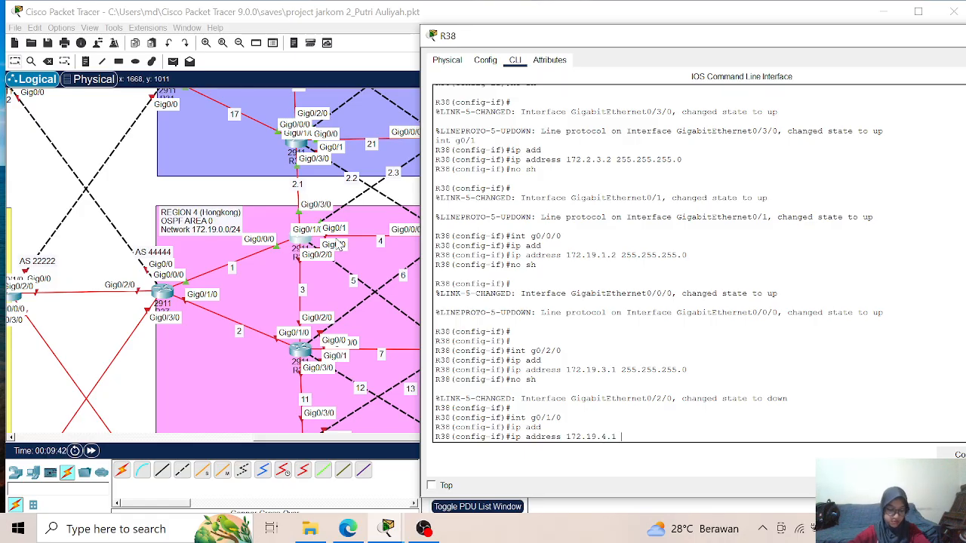
type("255")
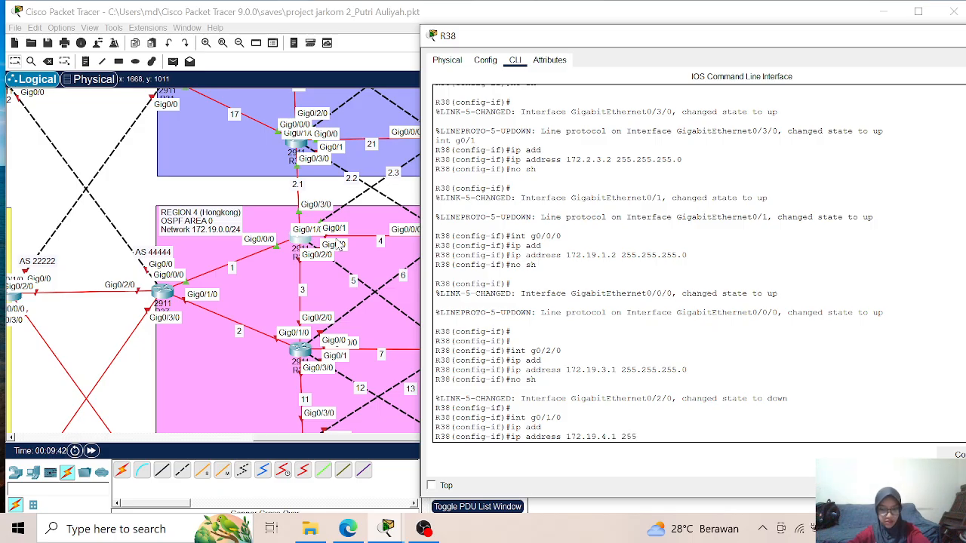
type(".255.255.0")
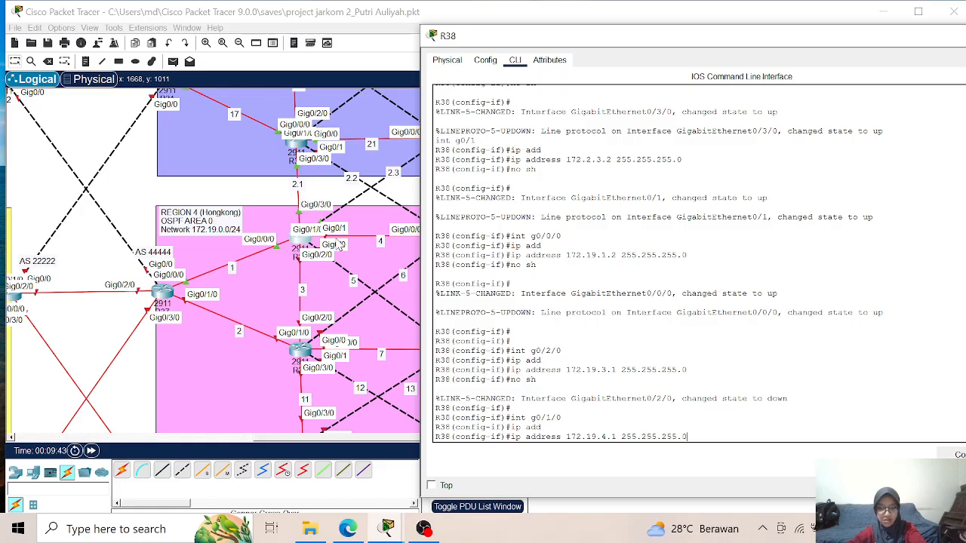
key("Return")
type("no sh")
key("Return")
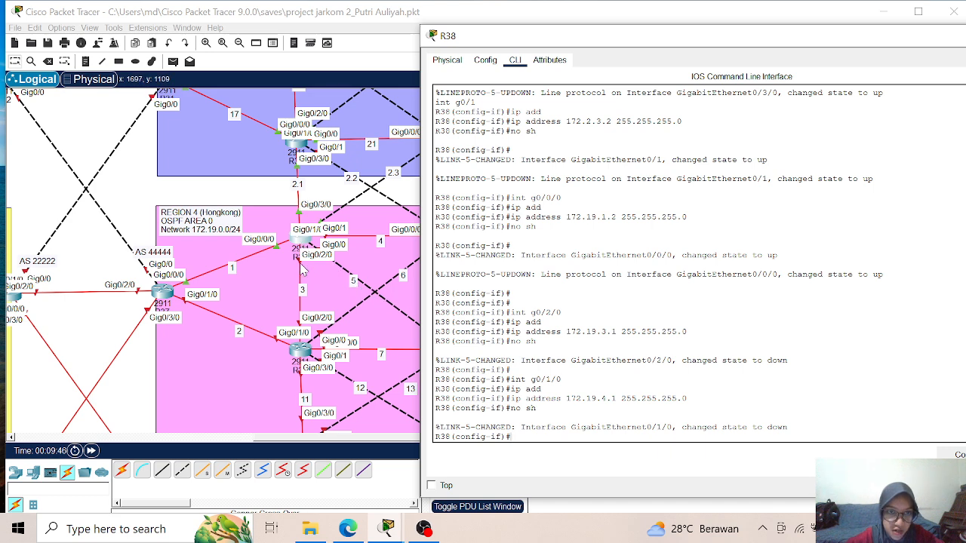
- Assign 172.19.5.1 with mask 255.255.255.0 to interface g0/0 on R38 and enable the interface
type("int g0/0")
key("Return")
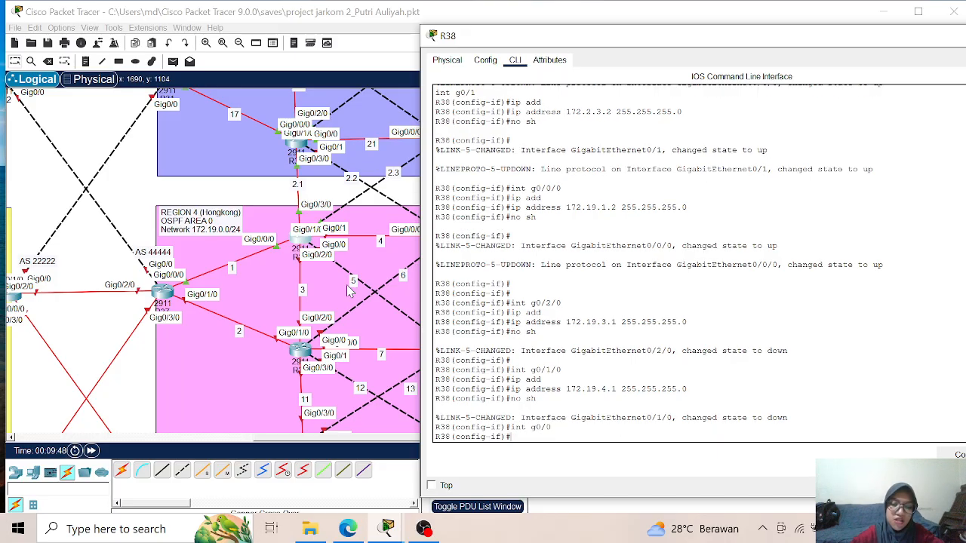
type("ip add")
key("Tab")
type("172.19")
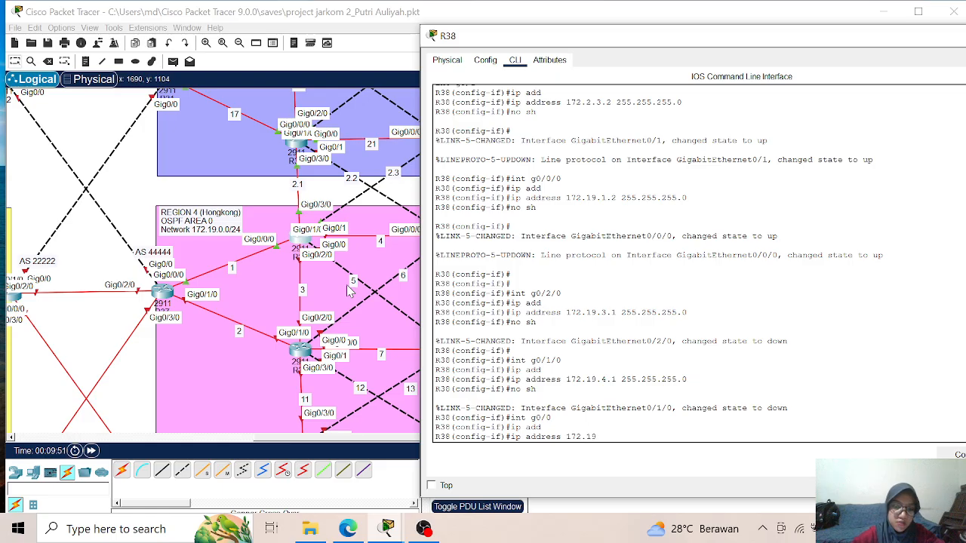
type(".5.")
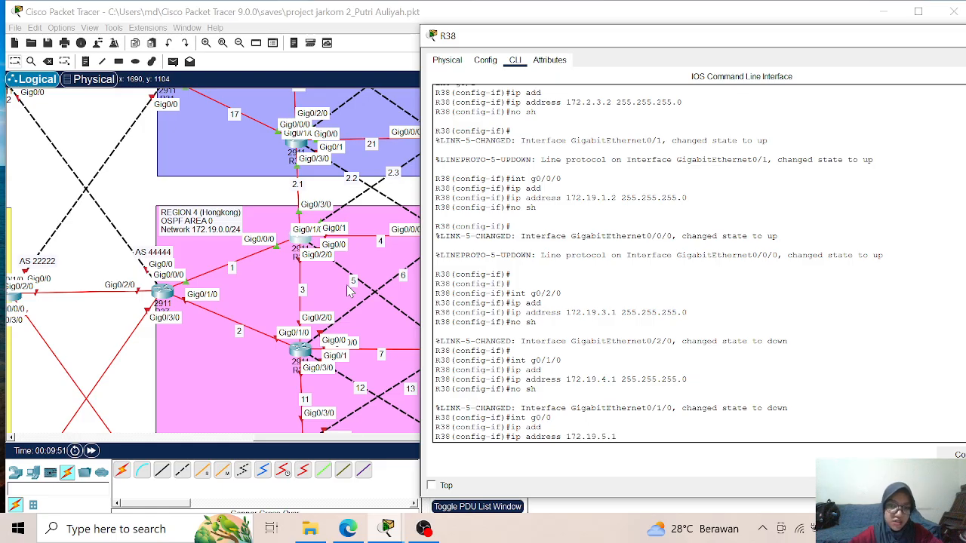
type("1 255.")
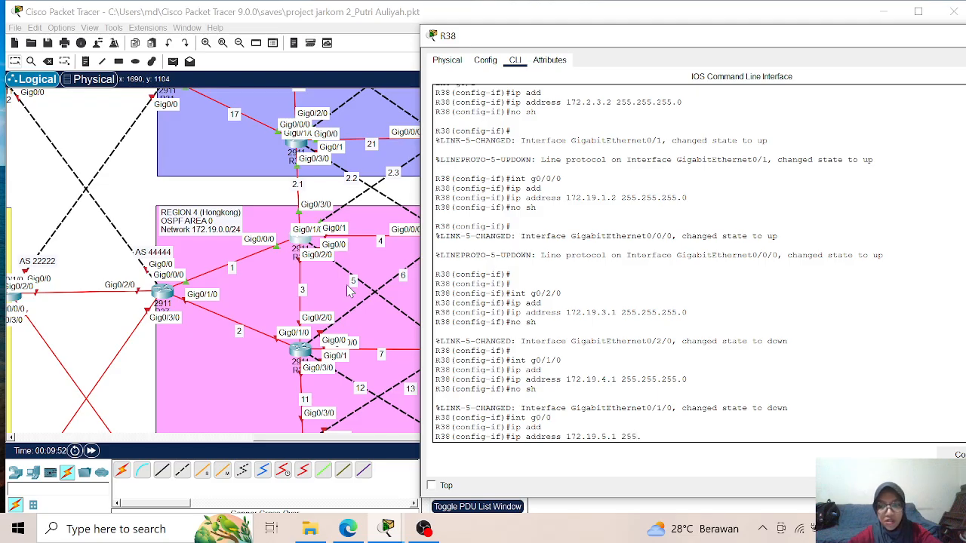
type("255.255.")
type("0")
key("Return")
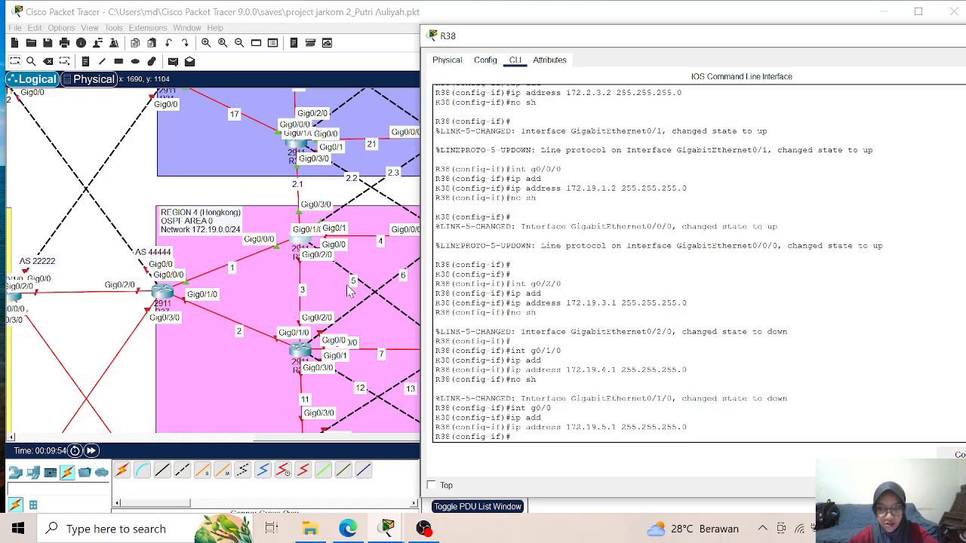
type("no sh")
key("Return")
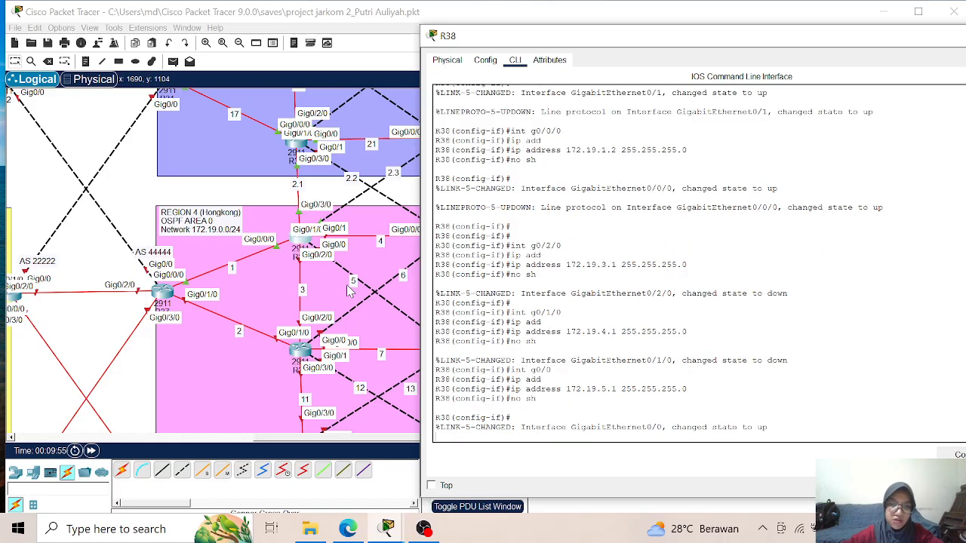
key("Return")
- Leave interface configuration on R38 and display the brief IP interface summary to check the addresses
type("exit")
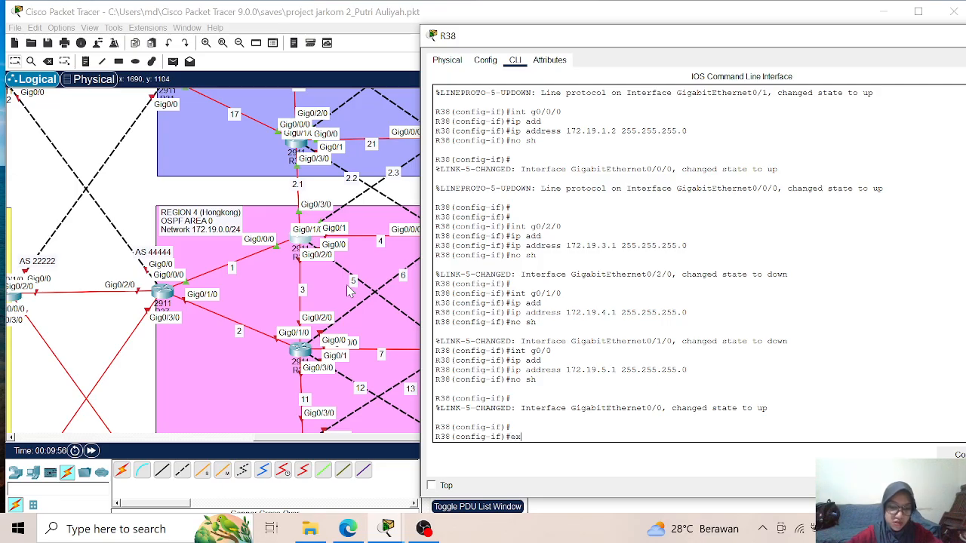
key("Return")
type("do sh ip int b")
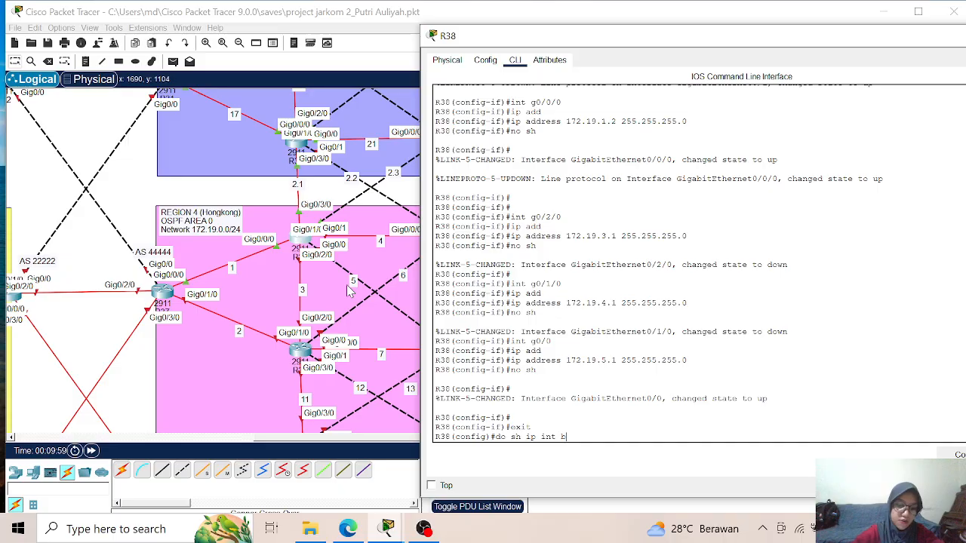
type("r")
key("Return")
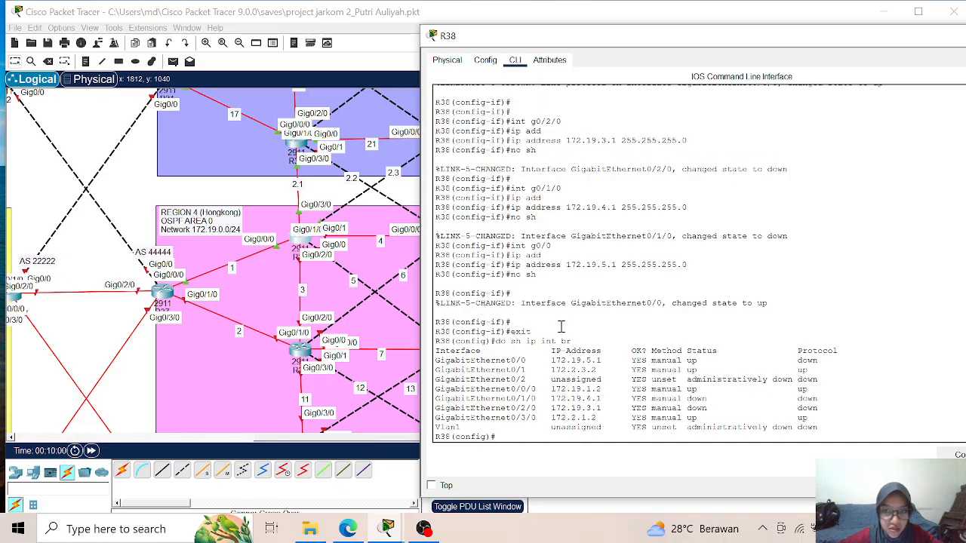
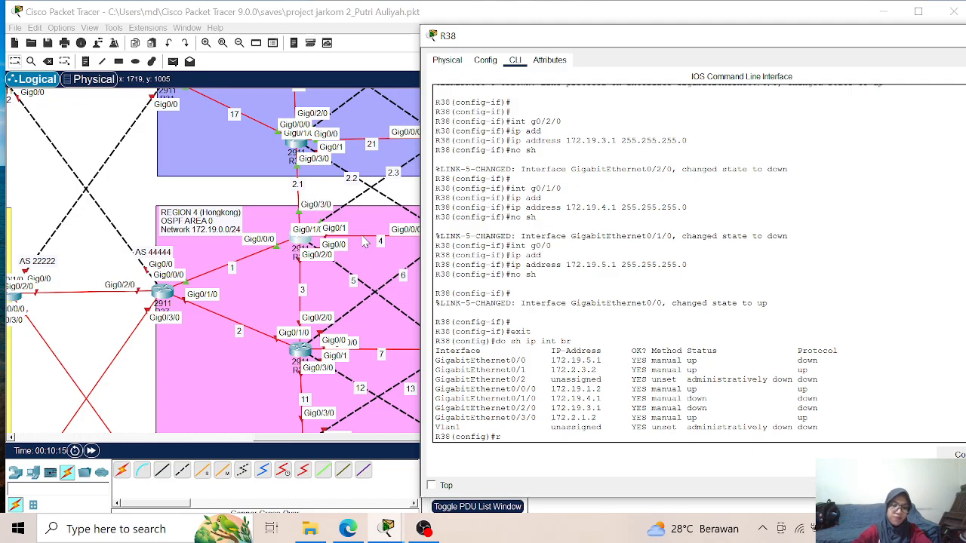
- Start OSPF process 1 on R38 from global configuration
type("ou")
key("Tab")
type("os")
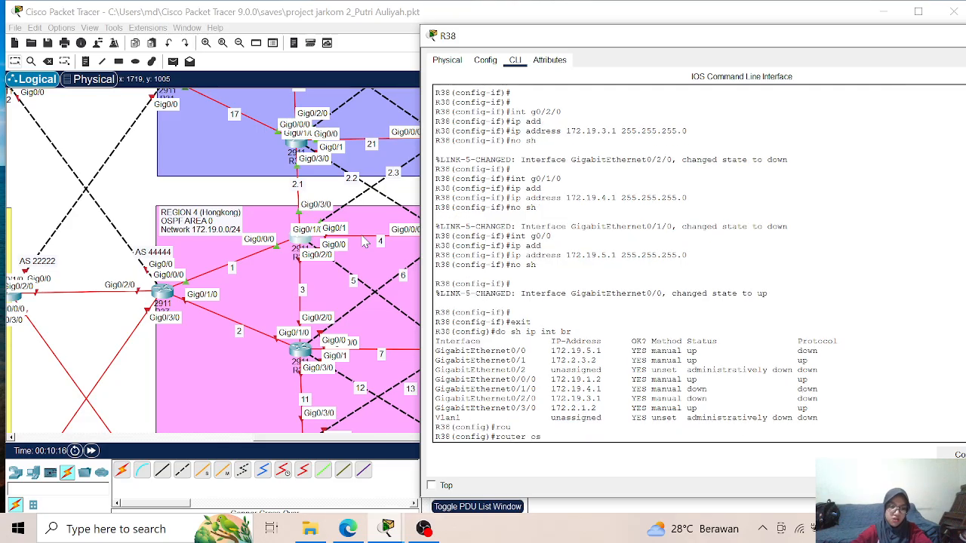
key("Tab")
type("1")
key("Return")
- Set R38's OSPF router ID to 1.1.1.38 and enable logging of adjacency changes
type("router)#rou")
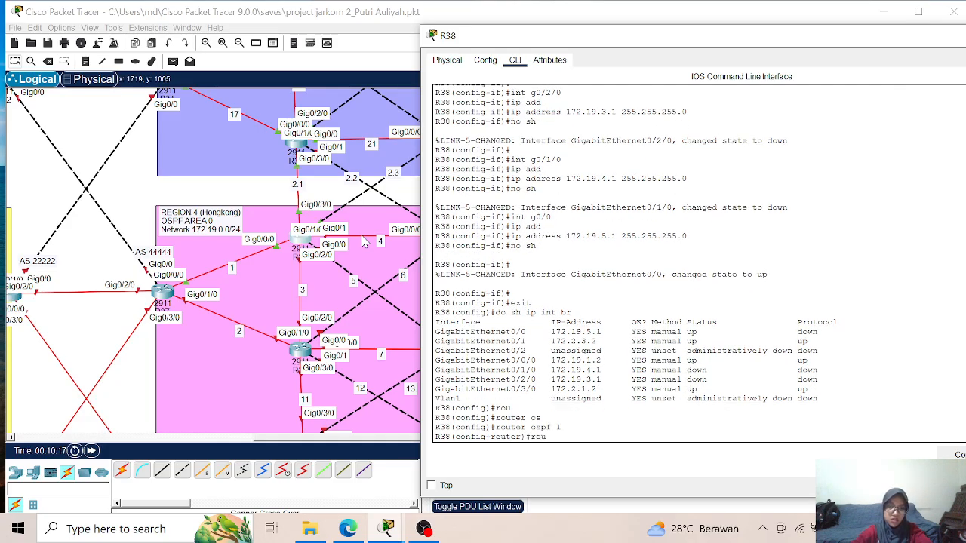
key("Tab")
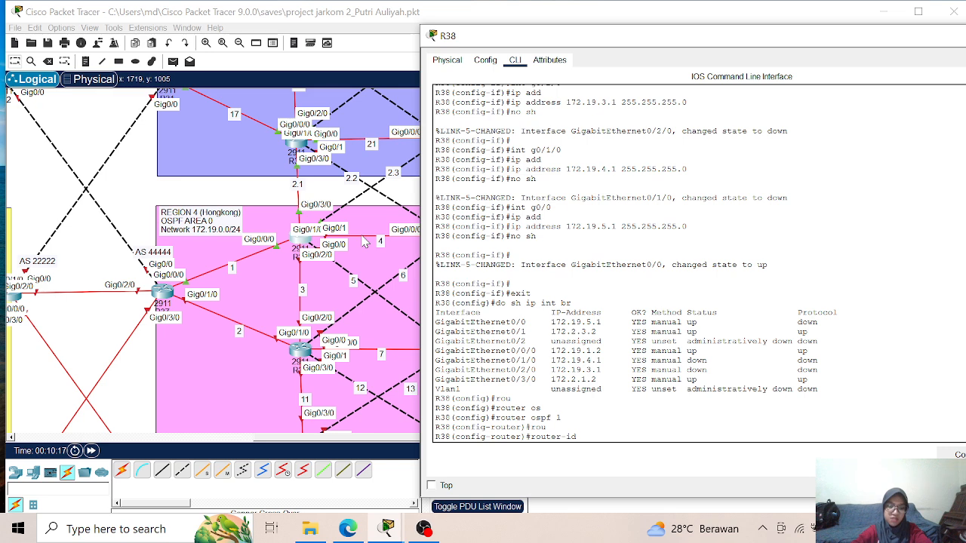
type("1.1.1.38")
key("Return")
type("log")
key("Tab")
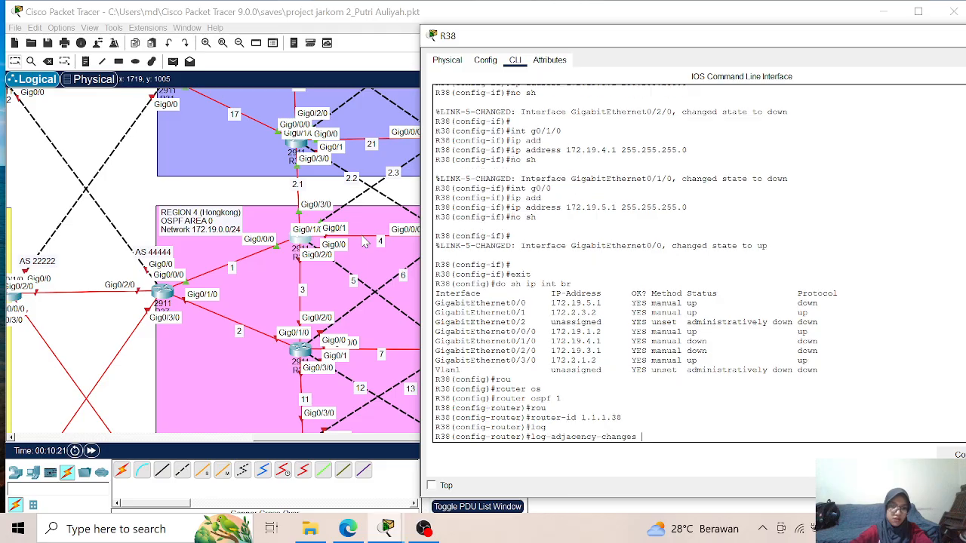
key("Return")
- Add network 172.2.1.0 with wildcard mask 0.0.0.255 to OSPF area 0 on R38
type("netw")
key("Tab")
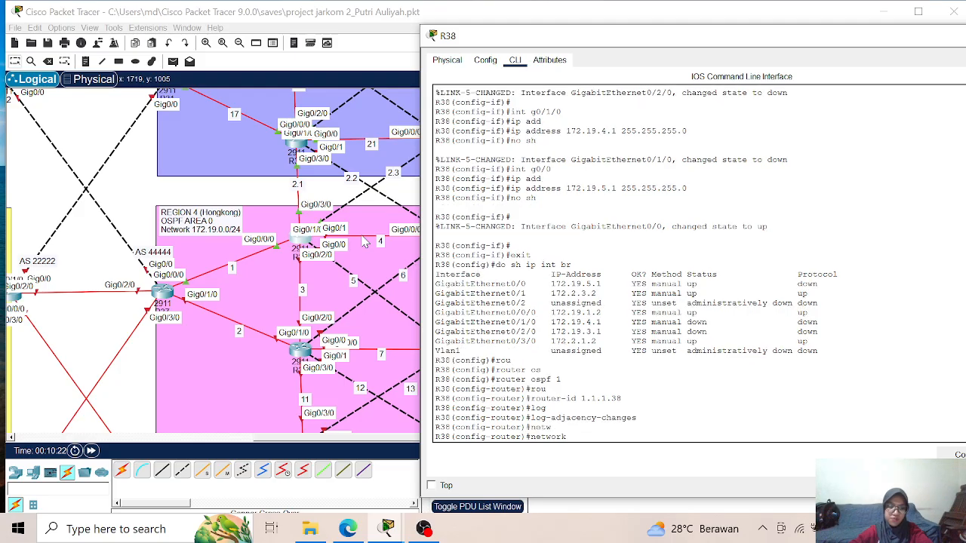
type("172")
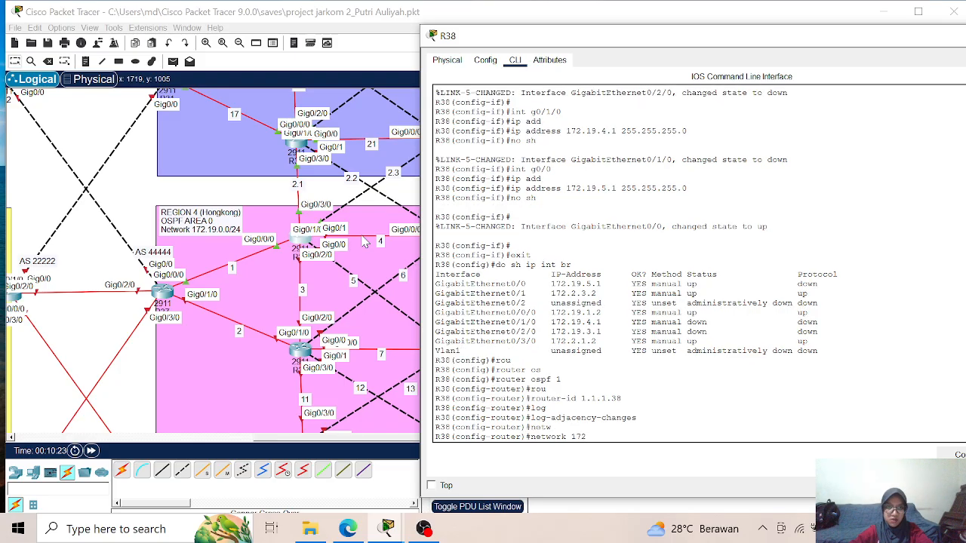
type(".2")
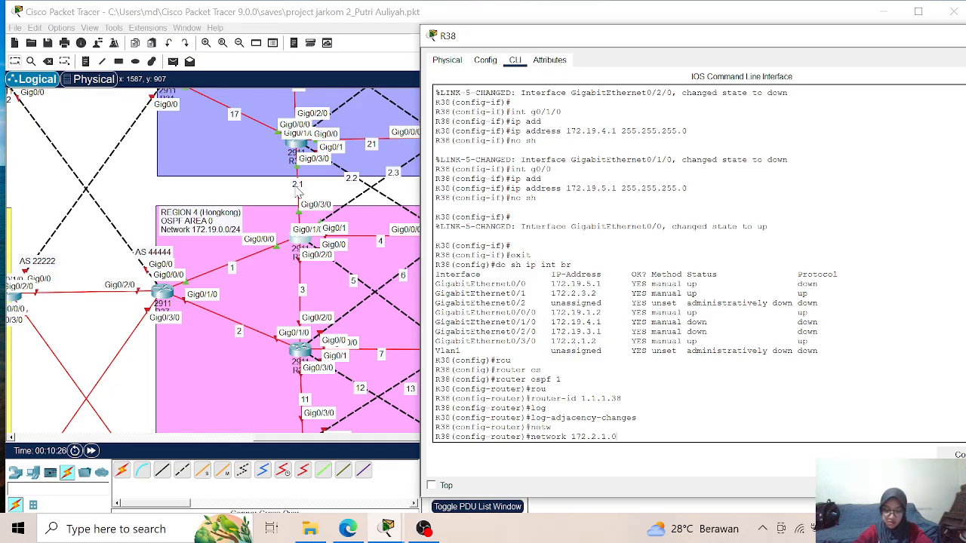
type(".1.0 0.0.0")
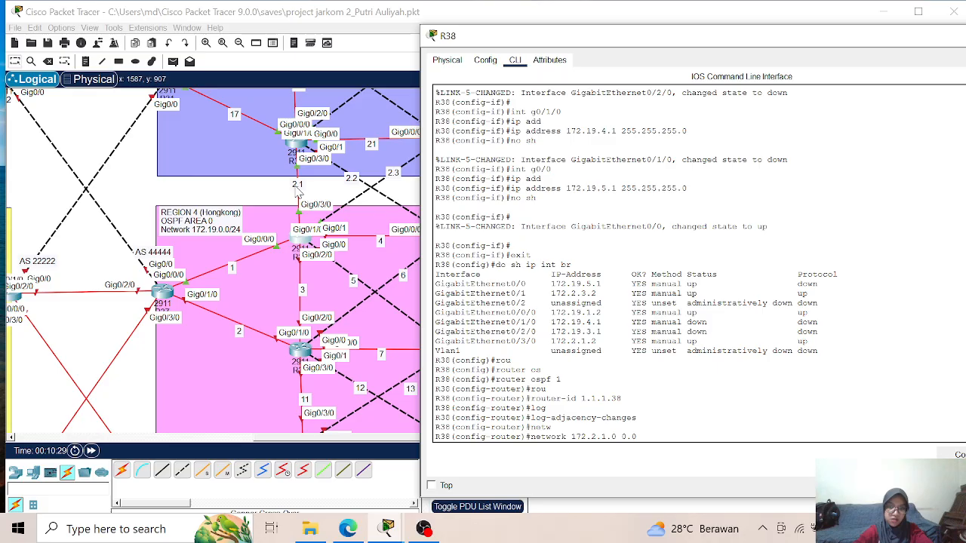
type(".")
type("25")
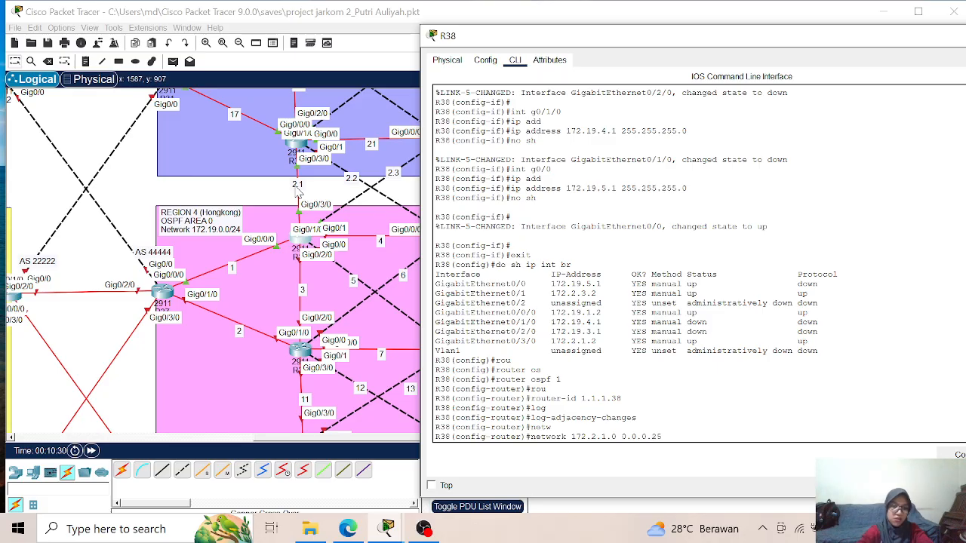
type("5 area")
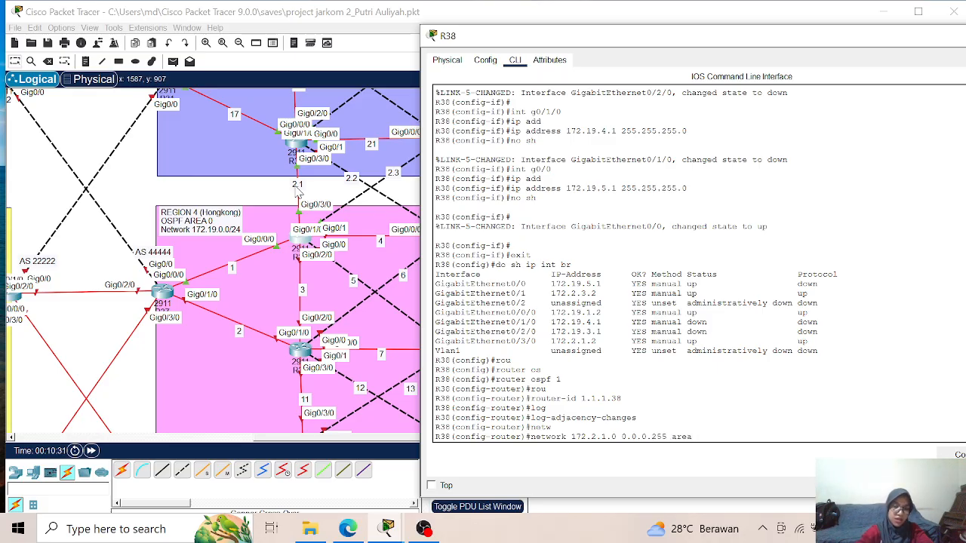
type(" 0")
key("Return")
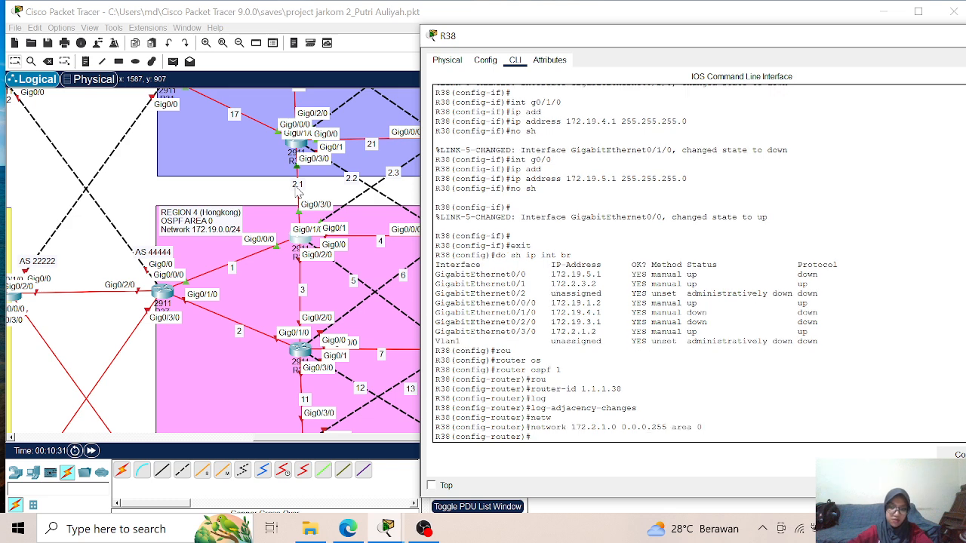
- Add network 172.2.3.0 with wildcard mask 0.0.0.255 to OSPF area 0 on R38
key("Up")
key("Left")
key("Left")
key("Left")
key("Left")
key("Left")
key("Left")
key("Left")
key("Left")
key("Left")
key("Left")
key("Left")
key("Left")
key("Left")
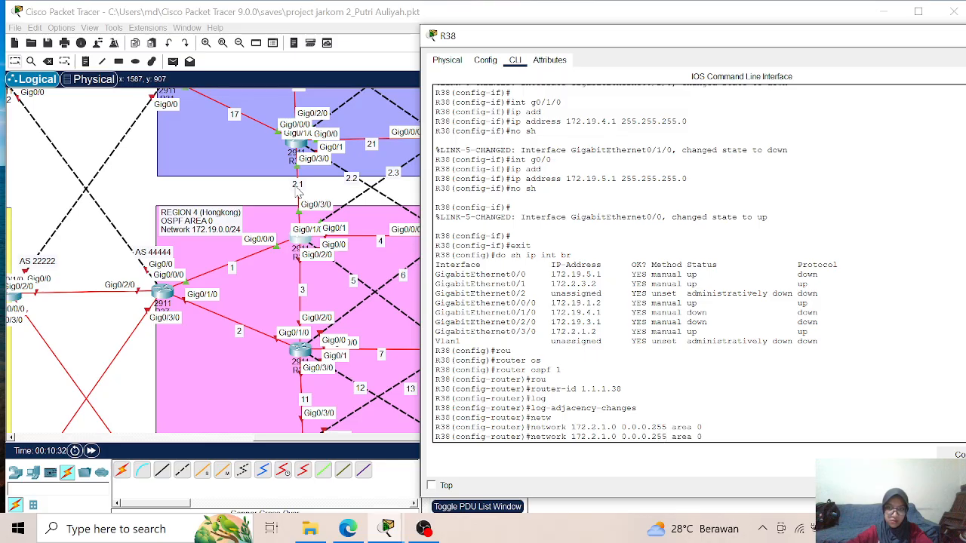
key("Left")
key("Left")
key("Left")
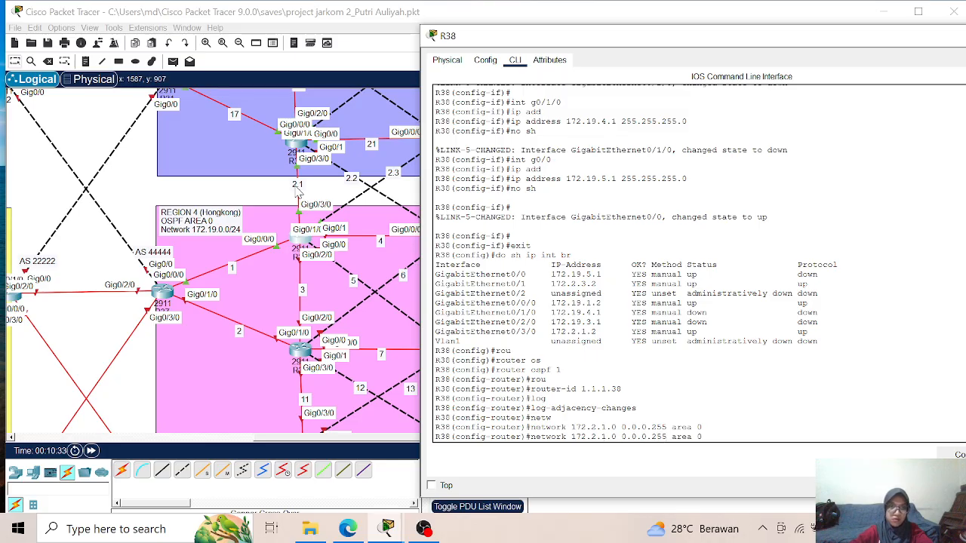
key("BackSpace")
type("3")
key("Return")
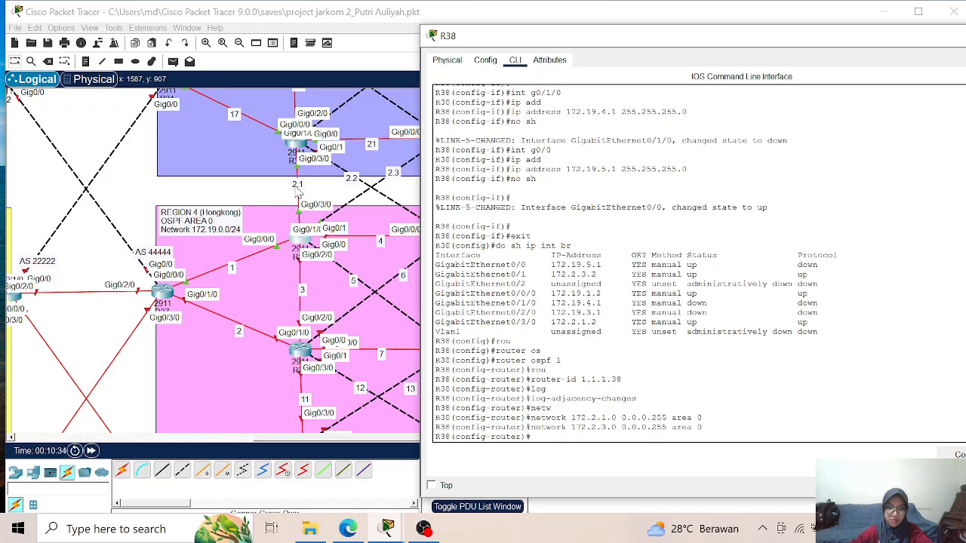
type("netwo")
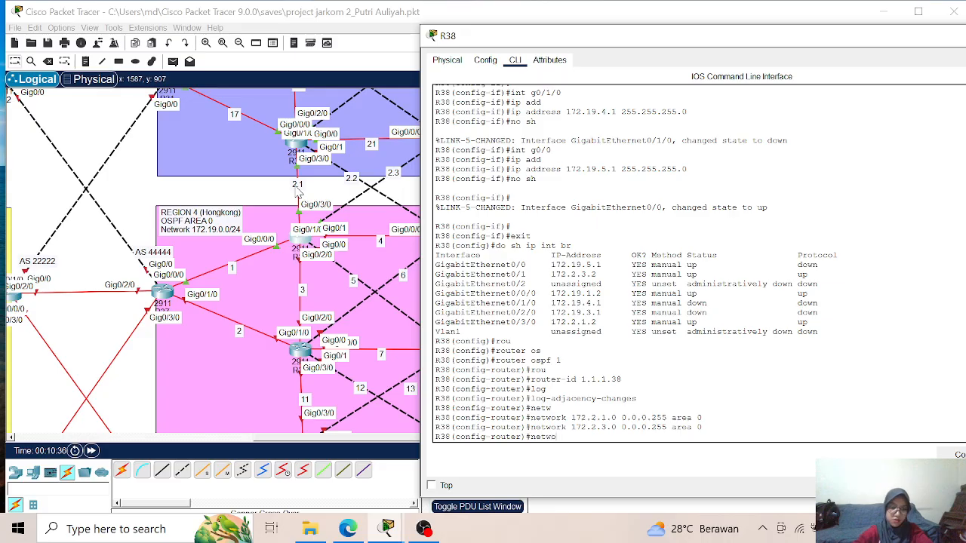
key("Tab")
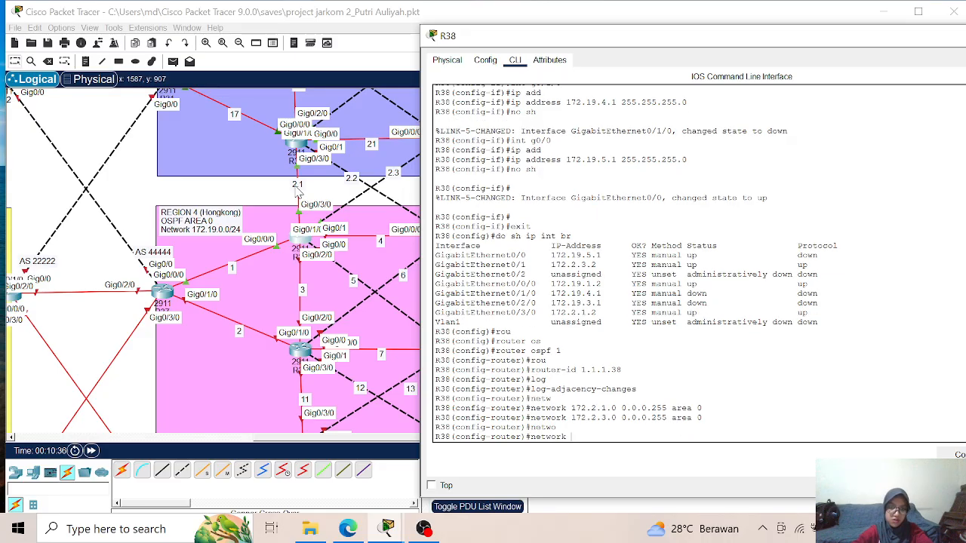
type("172.19")
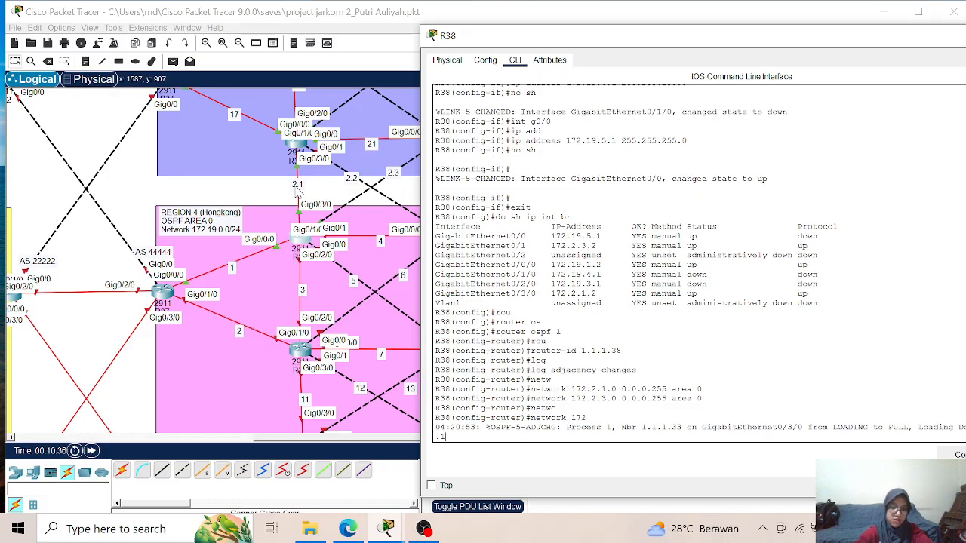
key("BackSpace")
key("BackSpace")
key("BackSpace")
key("BackSpace")
key("BackSpace")
key("BackSpace")
key("BackSpace")
key("BackSpace")
key("BackSpace")
key("BackSpace")
key("BackSpace")
key("BackSpace")
key("BackSpace")
key("BackSpace")
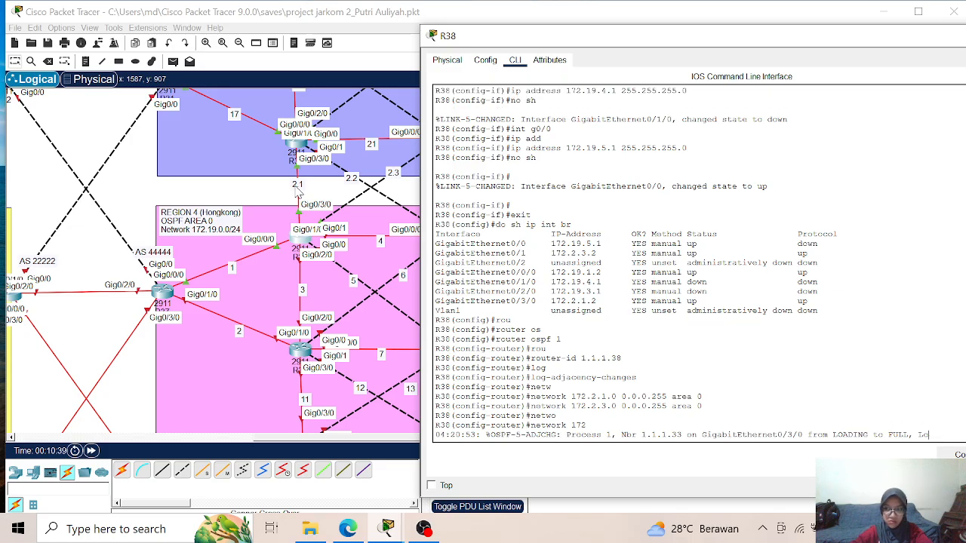
key("Return")
key("Return")
key("Return")
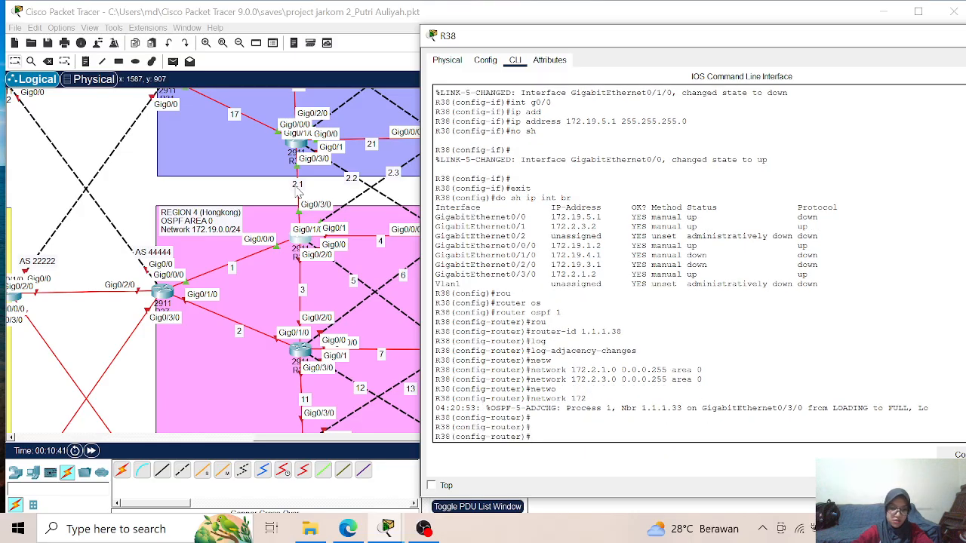
- Add network 172.19.1.0 with wildcard mask 0.0.0.255 to OSPF area 0 on R38
type("network")
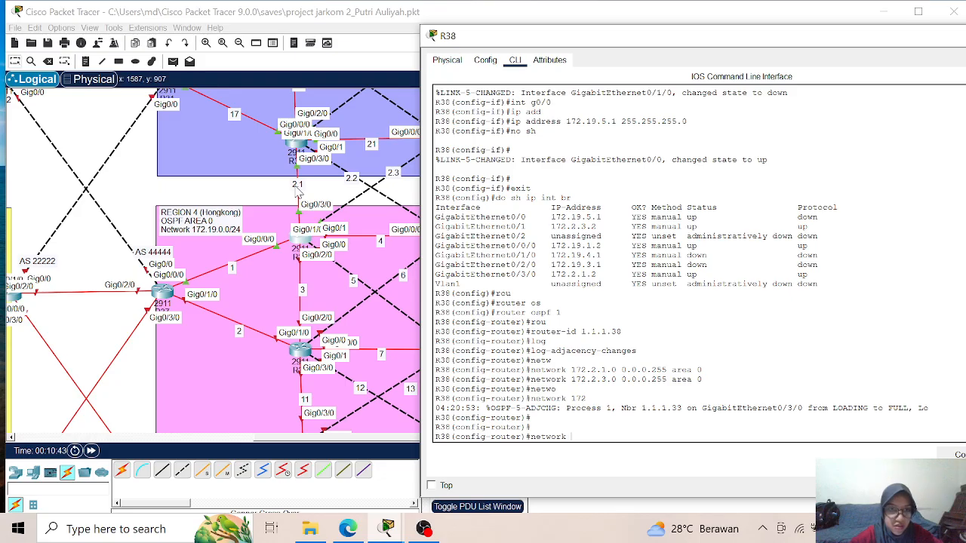
type("172.19.1.")
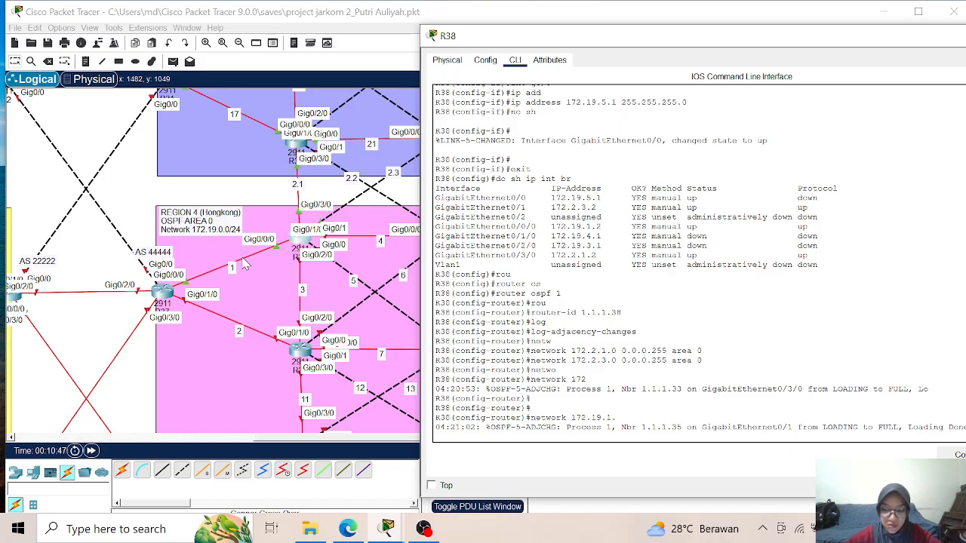
key("Up")
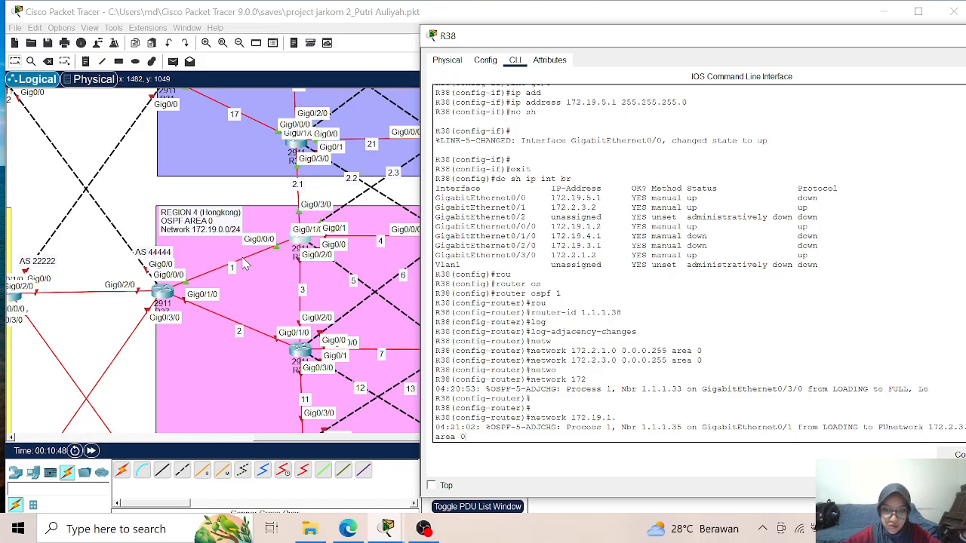
key("Down")
key("Return")
key("Return")
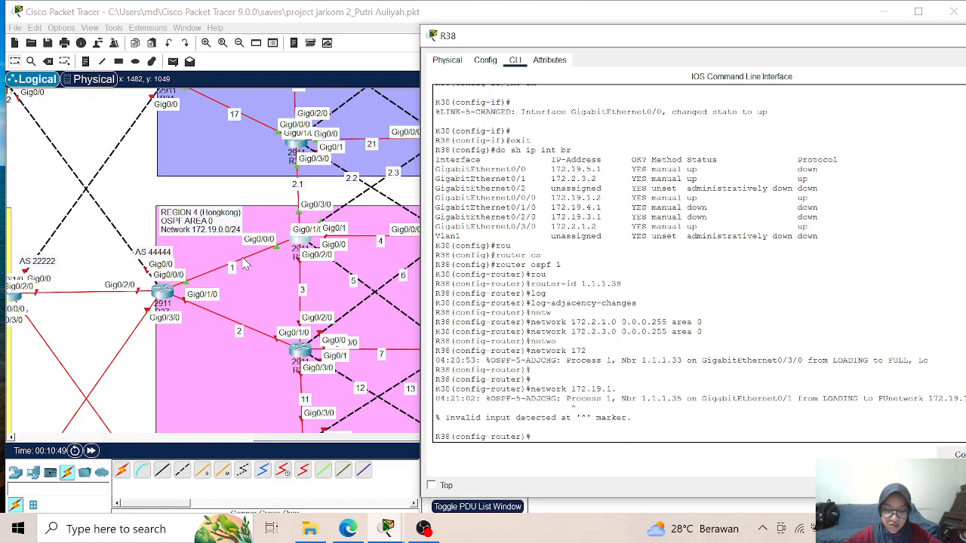
key("Up")
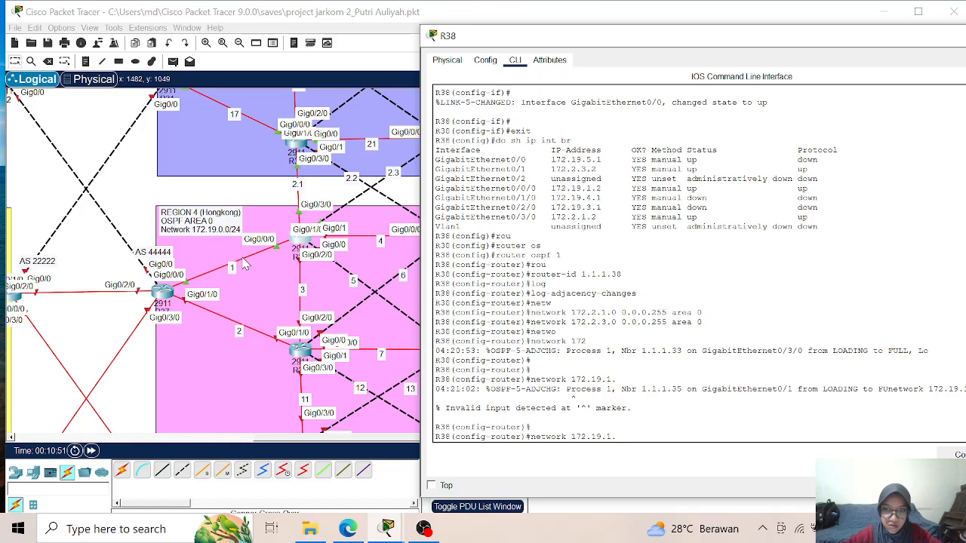
type("0 ")
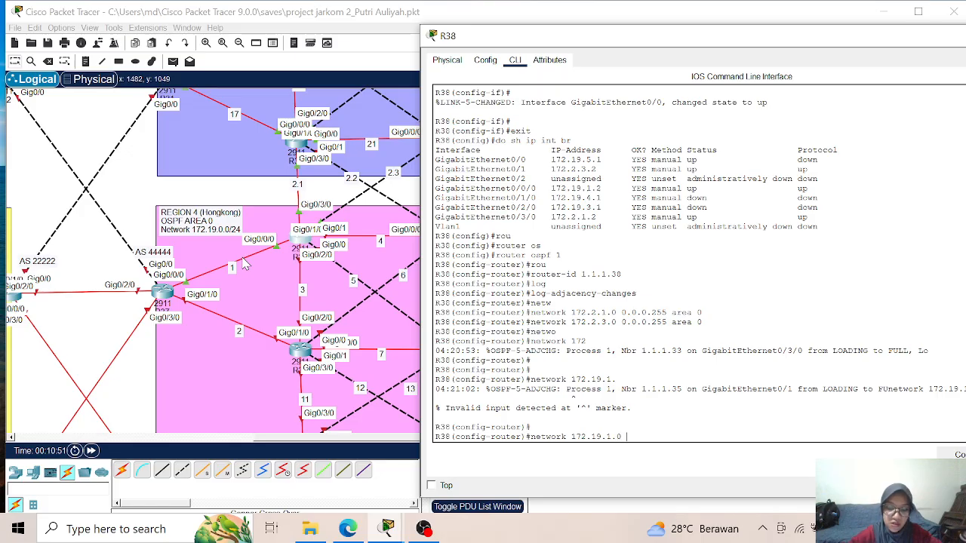
type("0.0.0.2")
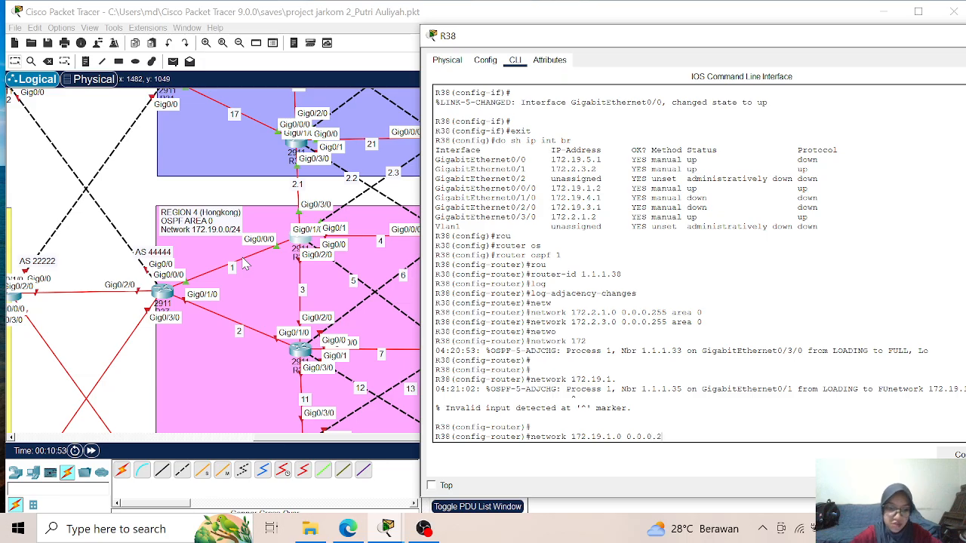
type("55 area 0")
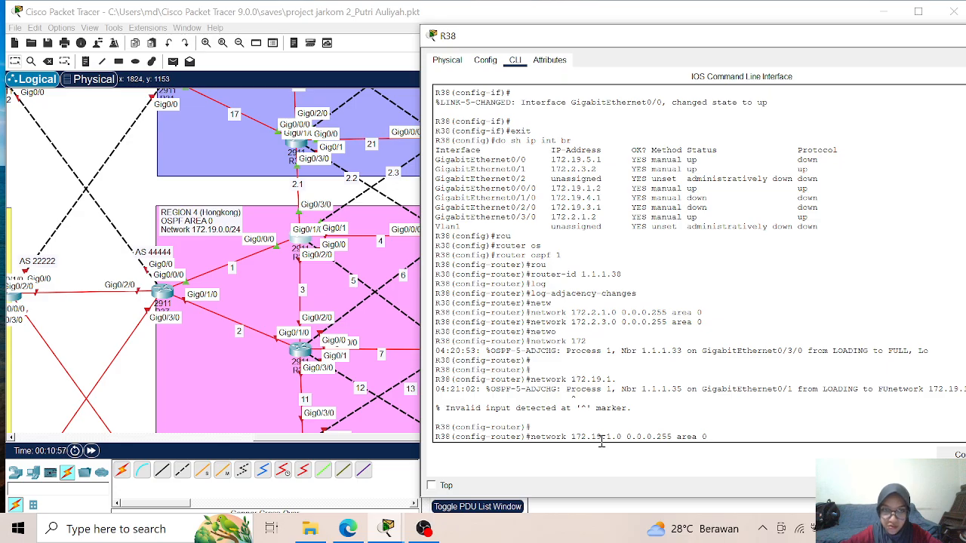
key("Return")
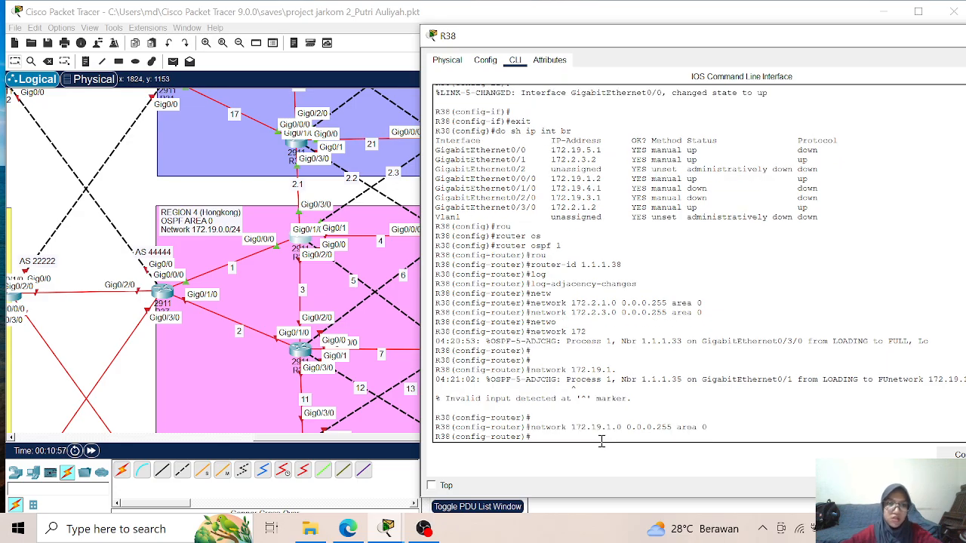
- Add network 172.19.4.0 with wildcard mask 0.0.0.255 to OSPF area 0 on R38
key("Up")
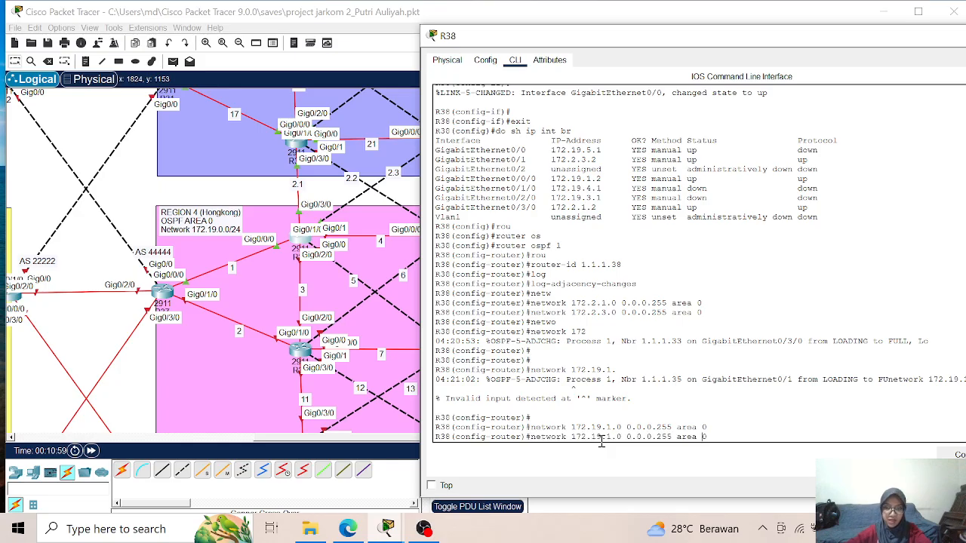
key("Left")
key("Left")
key("Left")
key("Left")
key("Left")
key("Left")
key("Left")
key("Left")
key("Left")
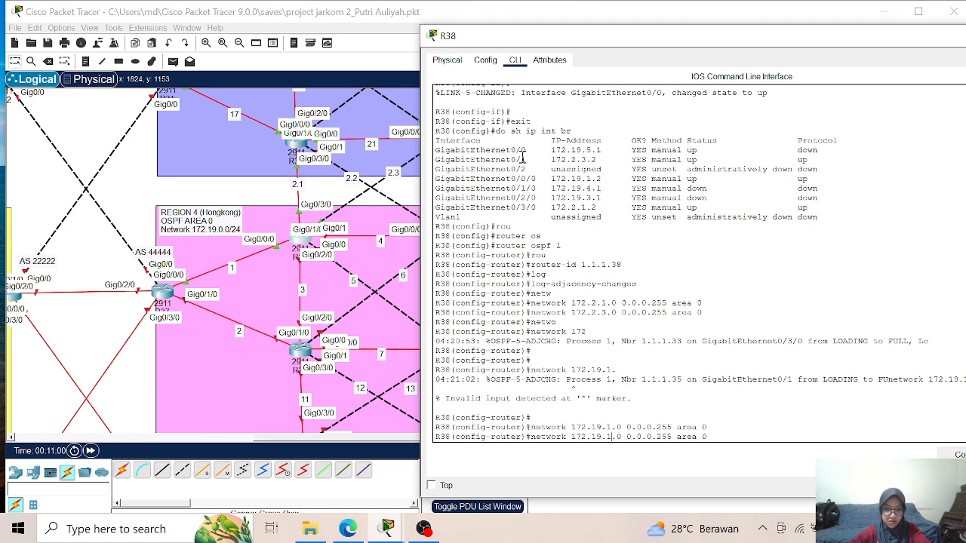
key("Return")
- Add networks 172.19.3.0 and 172.19.5.0, each with wildcard mask 0.0.0.255, to OSPF area 0 on R38
key("Up")
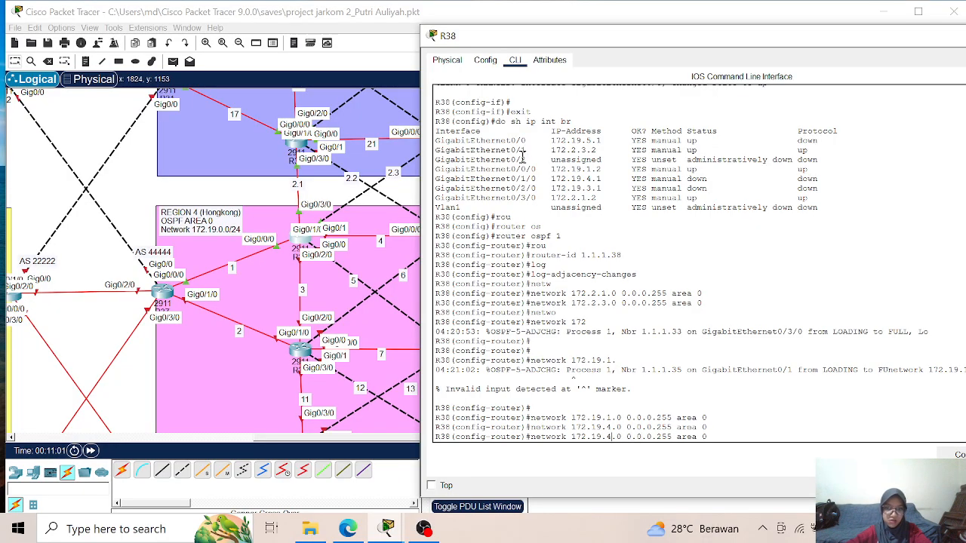
key("Return")
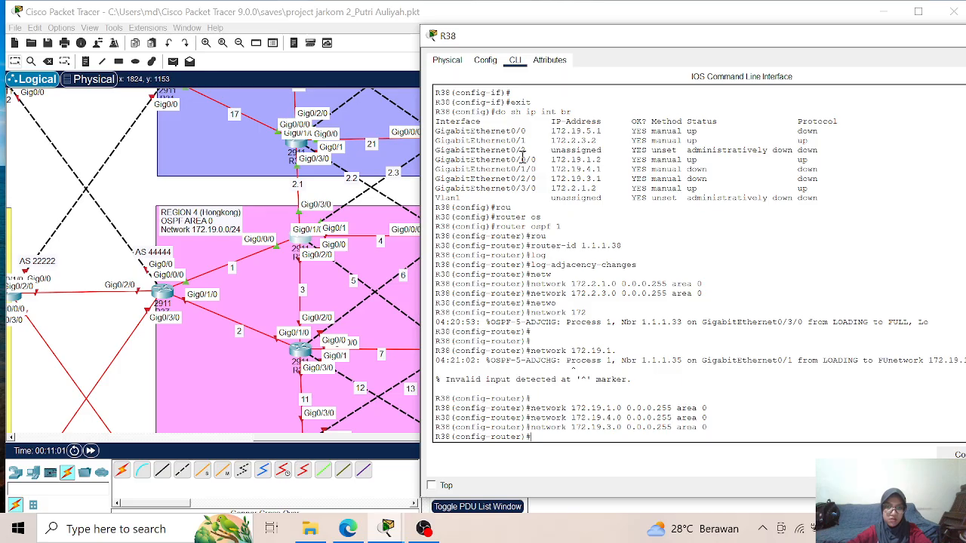
key("Up")
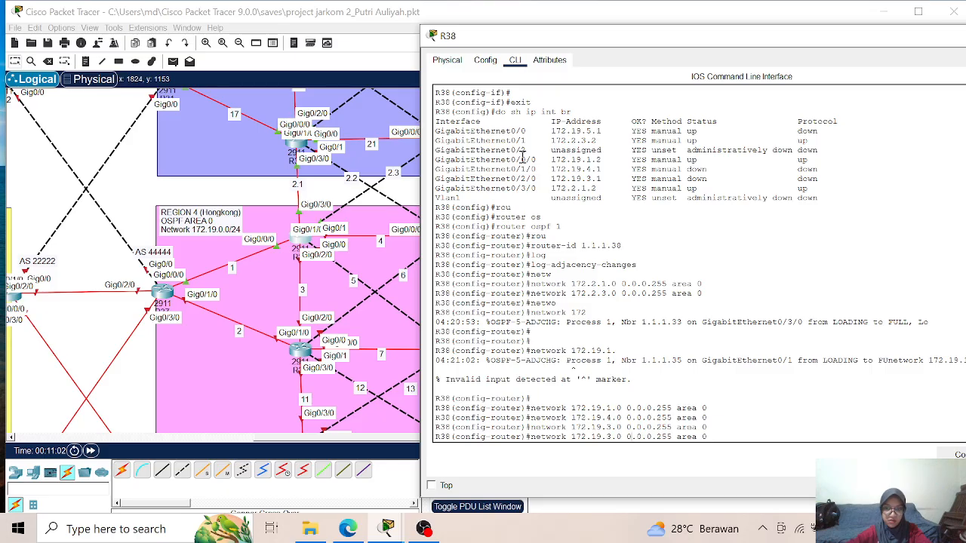
key("Return")
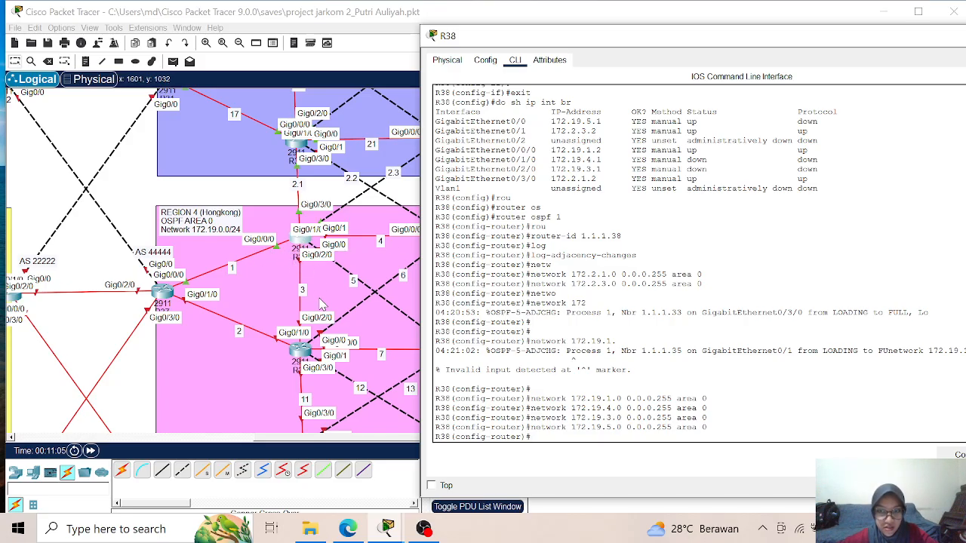
- Leave configuration mode on R38 and save the running configuration
type("end")
key("Return")
key("Return")
type("wr")
key("Return")
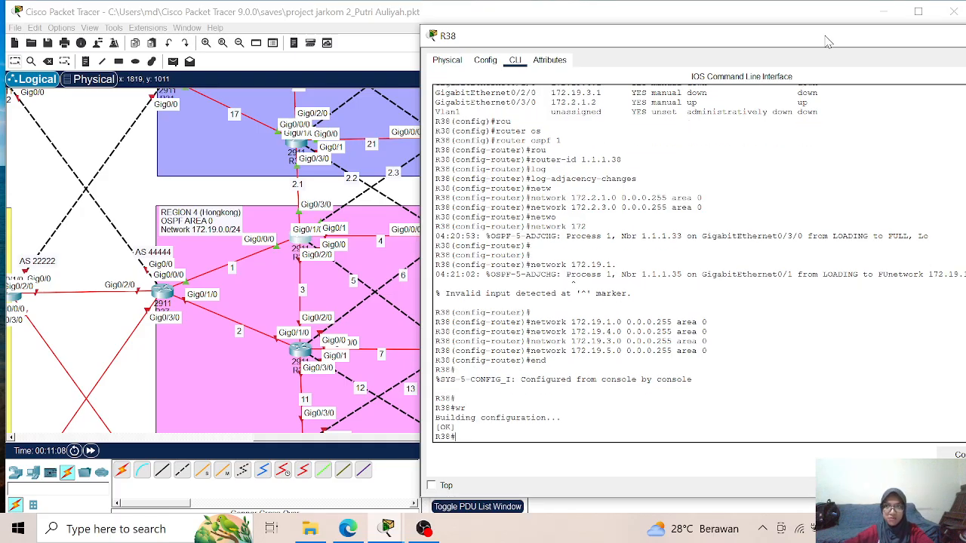
- Put away the R38 window and open the command line of R39, the unconfigured router below R38 in Region 4
left_click_drag(824, 39, 560, 41)
left_click(783, 35)
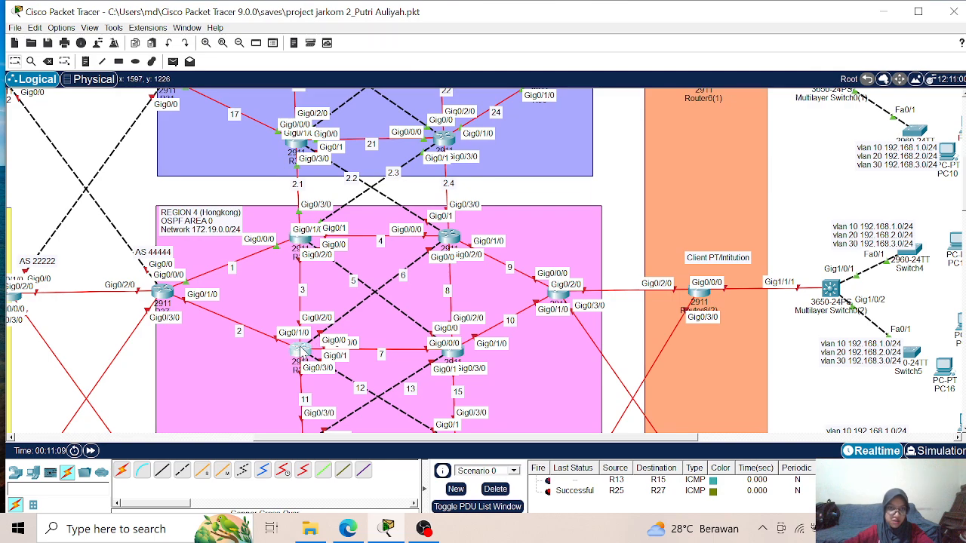
left_click(302, 351)
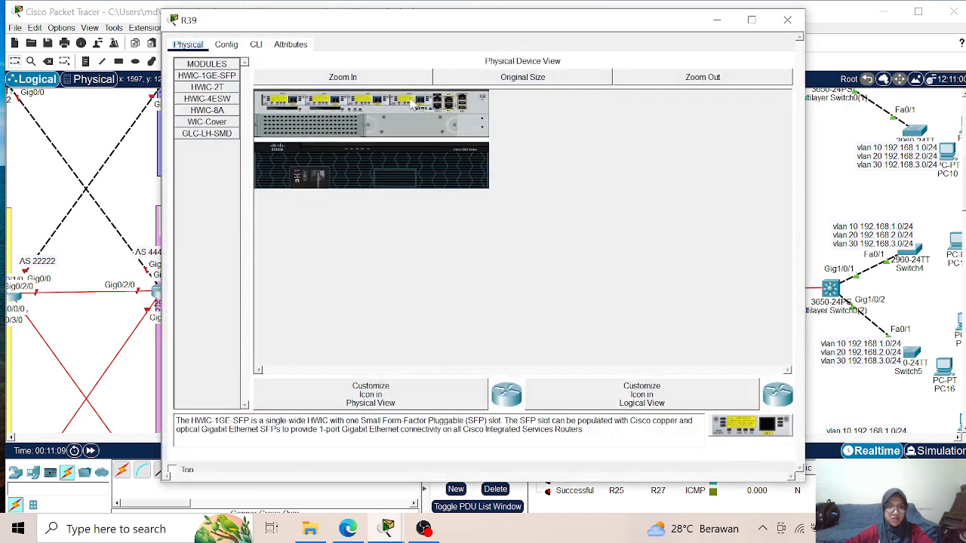
left_click(257, 44)
left_click_drag(318, 27, 587, 40)
key("Return")
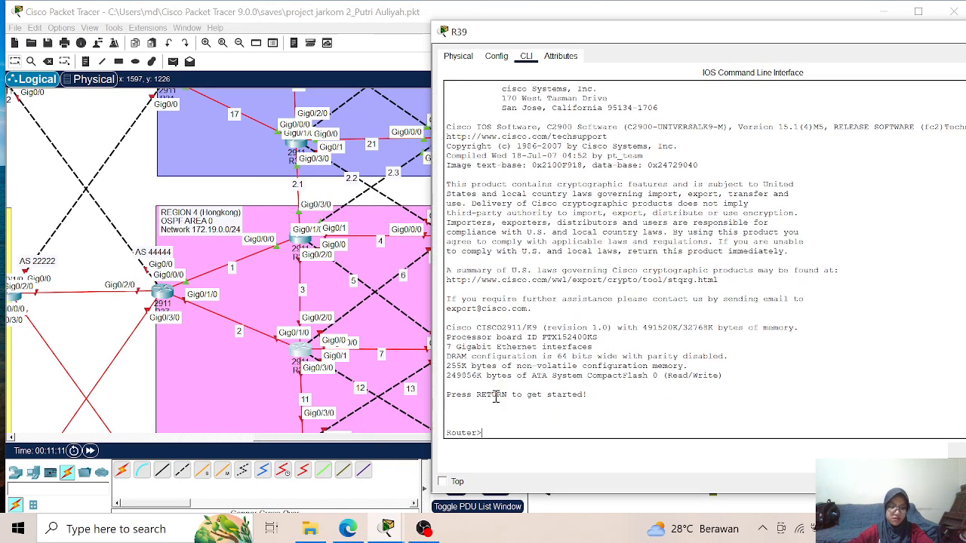
- Enter privileged and global configuration mode on the router and set its hostname to R39
key("Return")
key("Return")
type("ena")
key("Return")
type("conf t")
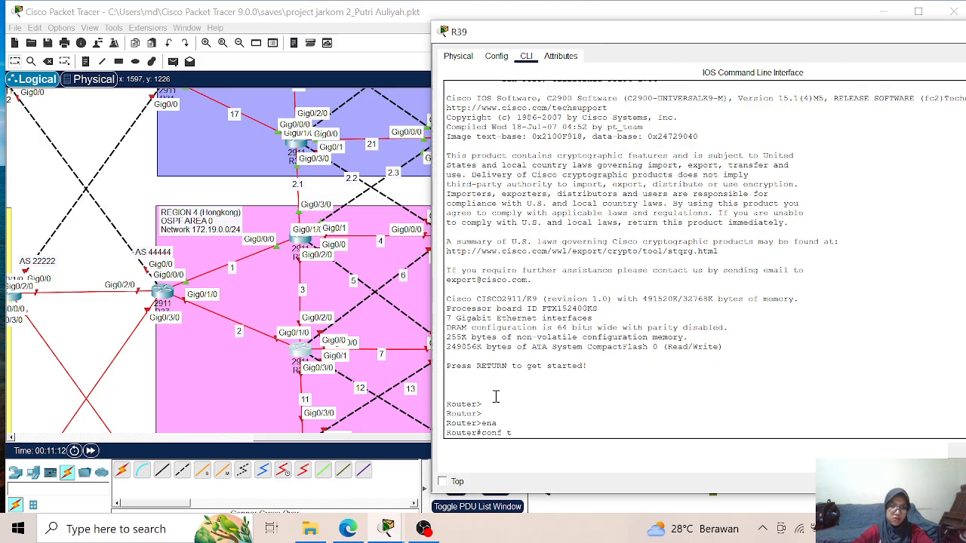
key("Return")
type("hostname R")
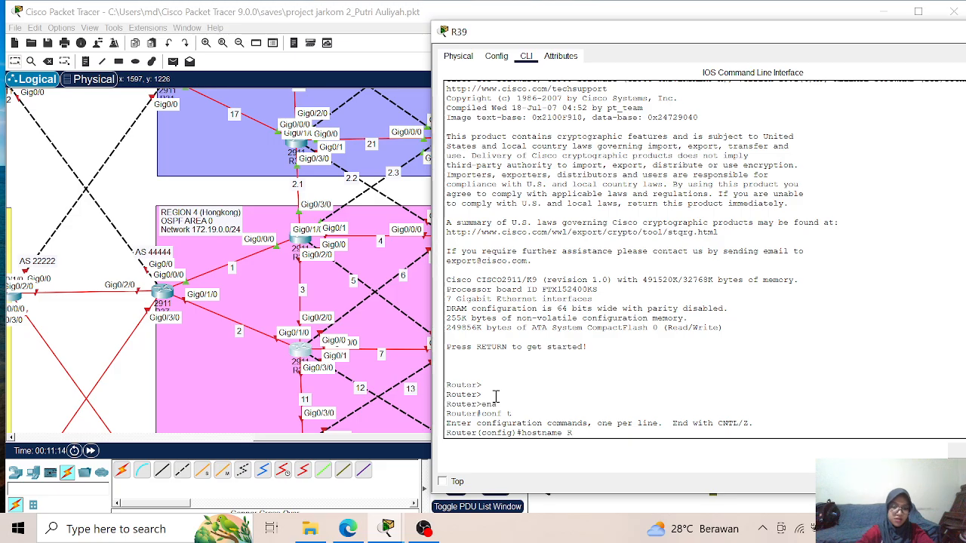
type("39")
key("Return")
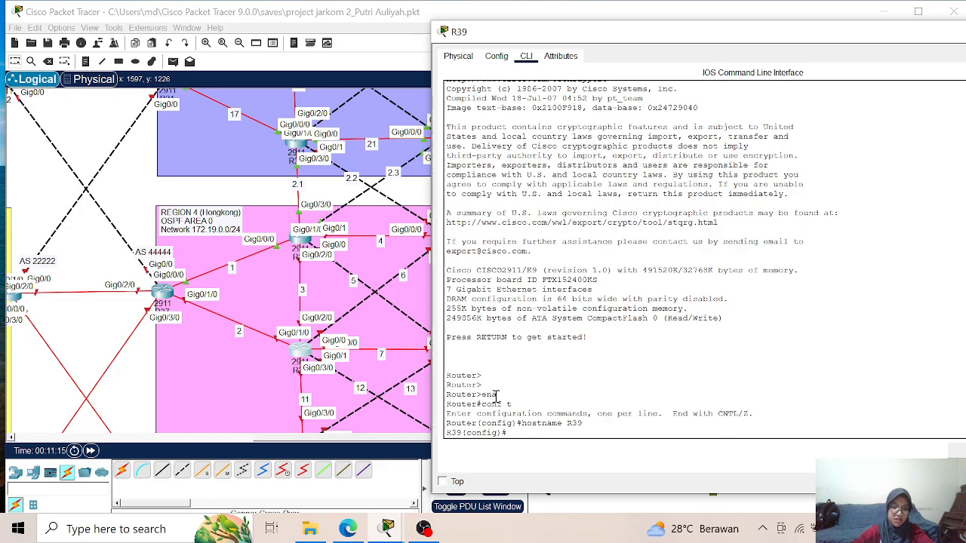
- Assign IP address 172.19.3.2 with mask 255.255.255.0 to interface g0/2/0 on R39 and enable the interface
type("int")
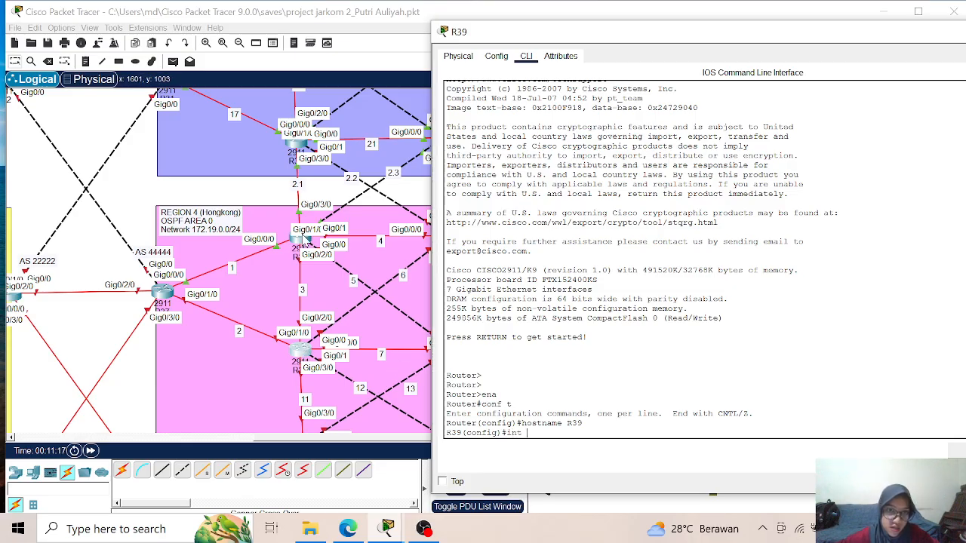
type(" g0/2/0")
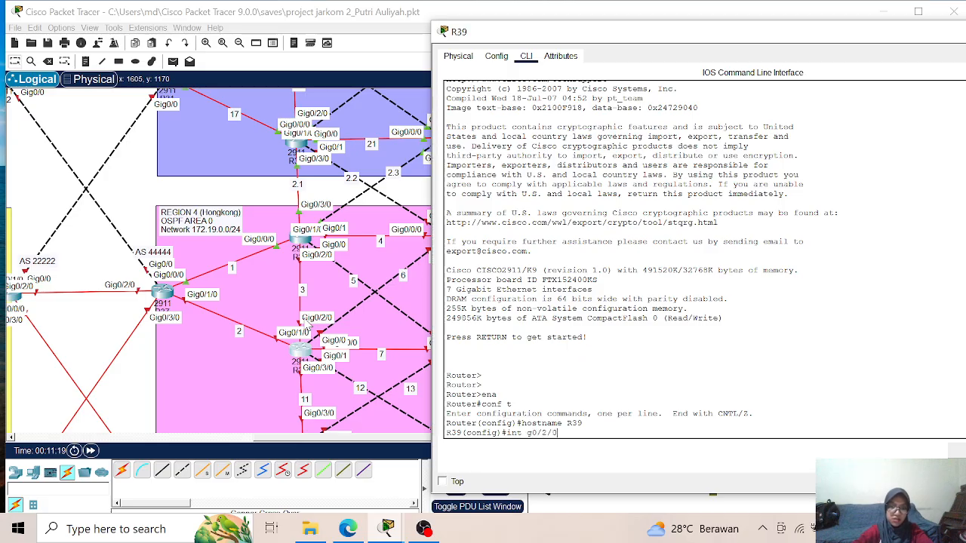
key("Return")
type("ip ad")
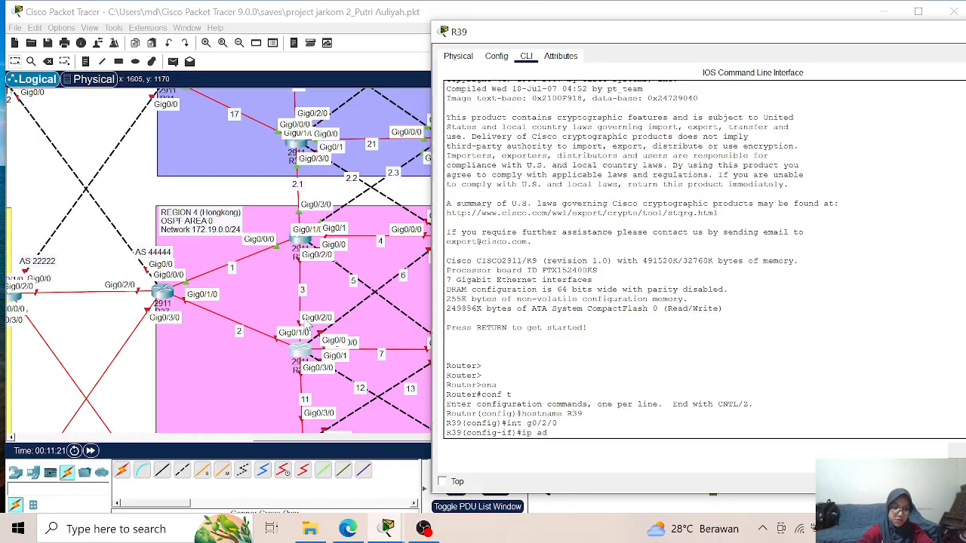
type("d")
key("Tab")
type("172.19.3.2 2255.2")
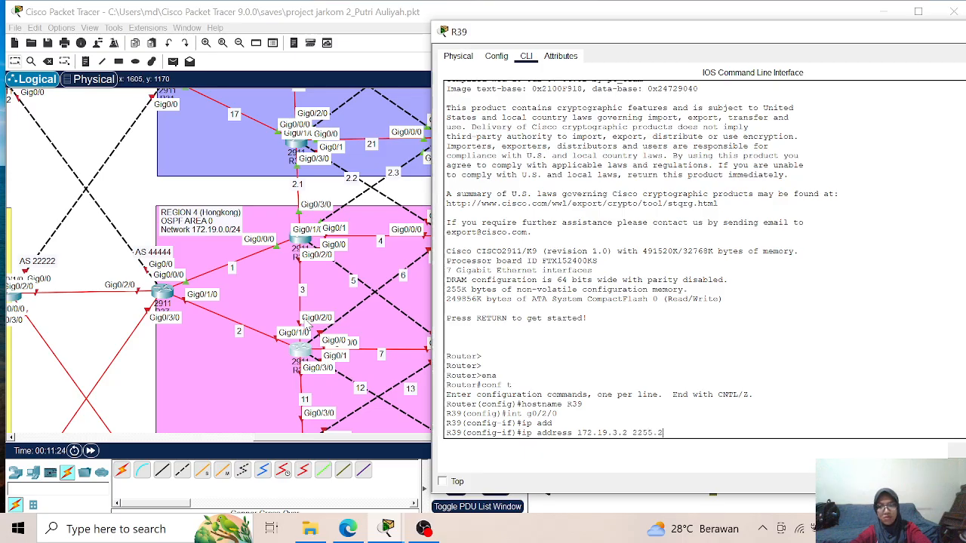
key("BackSpace")
key("BackSpace")
key("BackSpace")
key("BackSpace")
key("BackSpace")
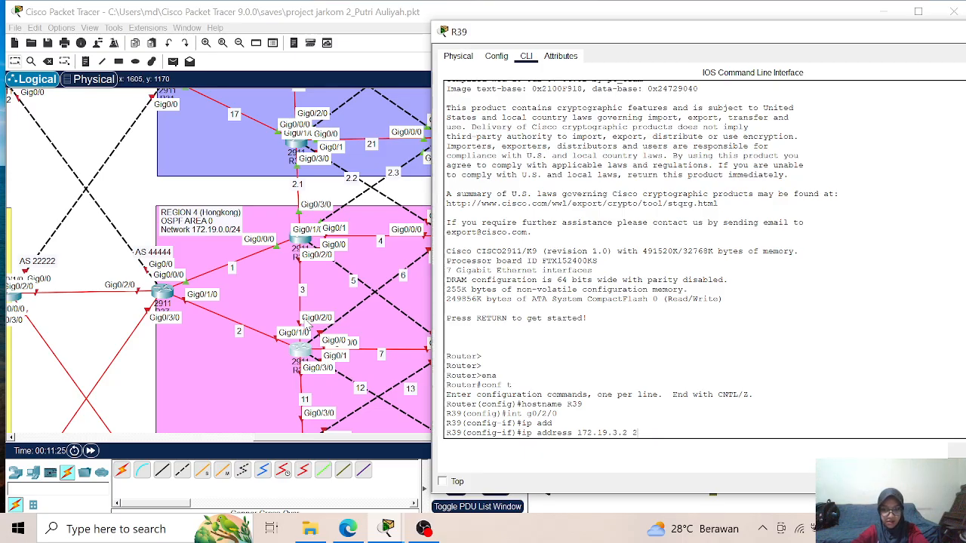
type("55.255.255.0")
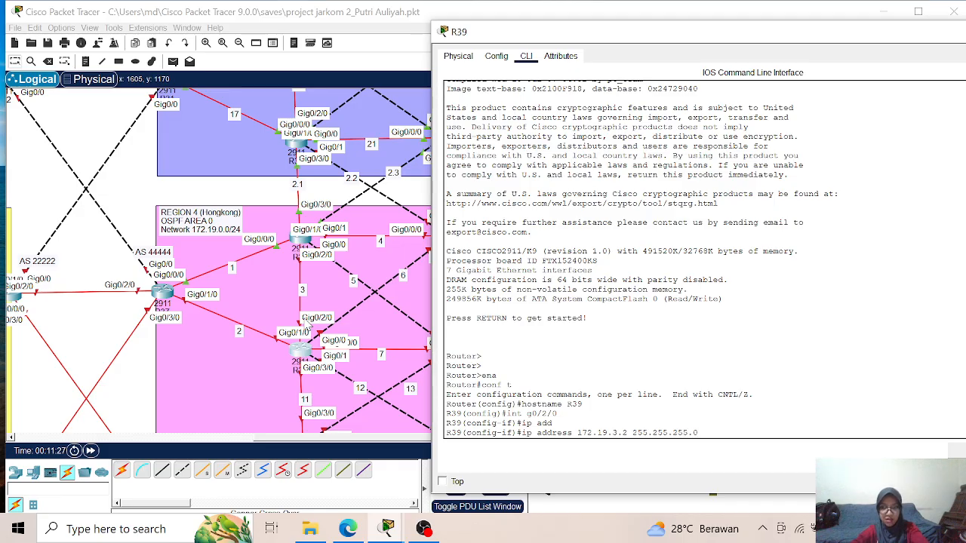
key("Return")
type("no sh")
key("Return")
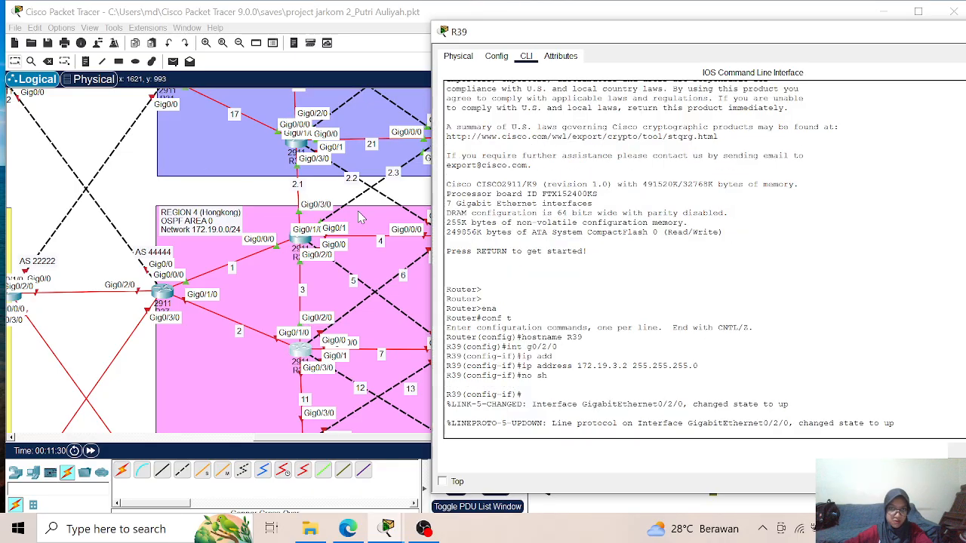
- Check the interface addresses of R38 in the topology, then return to R39's command line
left_click_drag(929, 35, 846, 51)
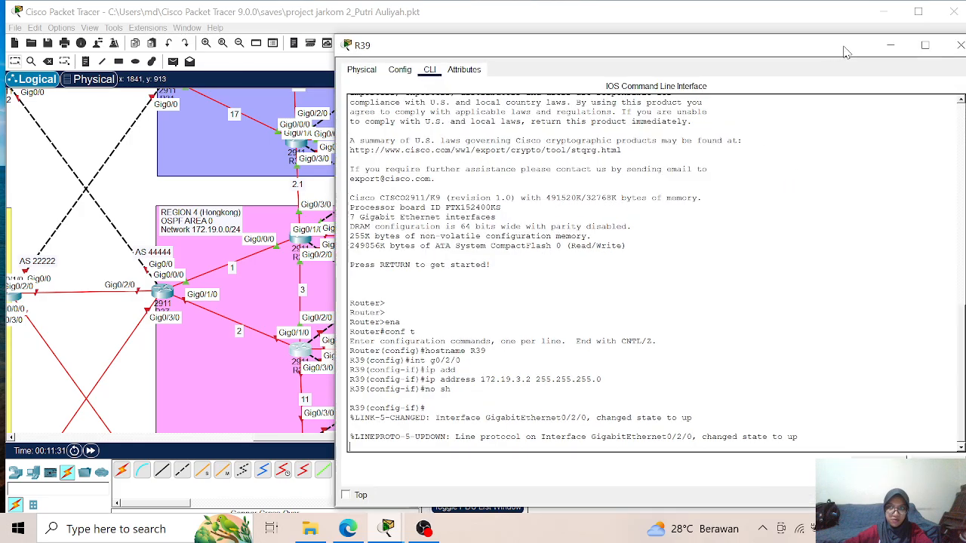
left_click(890, 45)
mouse_move(306, 240)
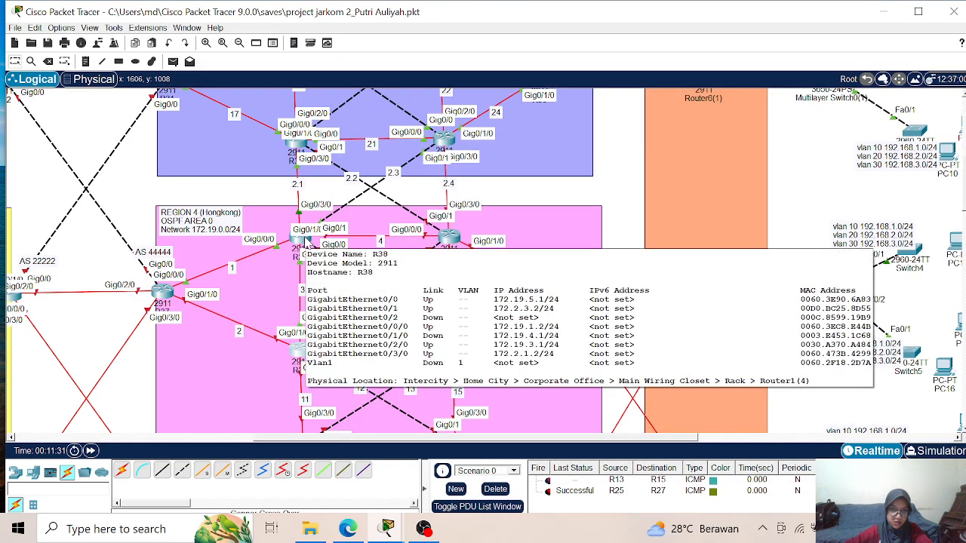
left_click(296, 351)
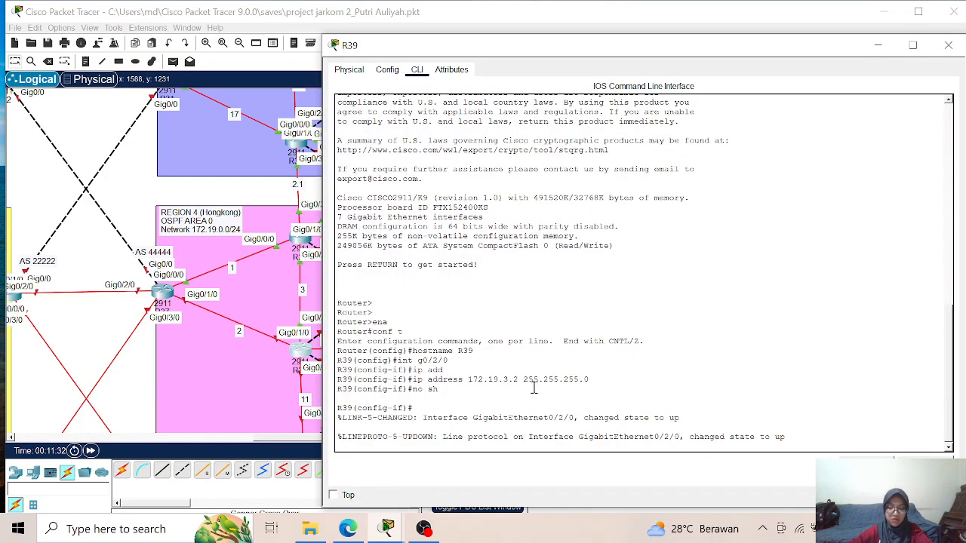
key("Return")
key("Return")
left_click_drag(482, 50, 589, 38)
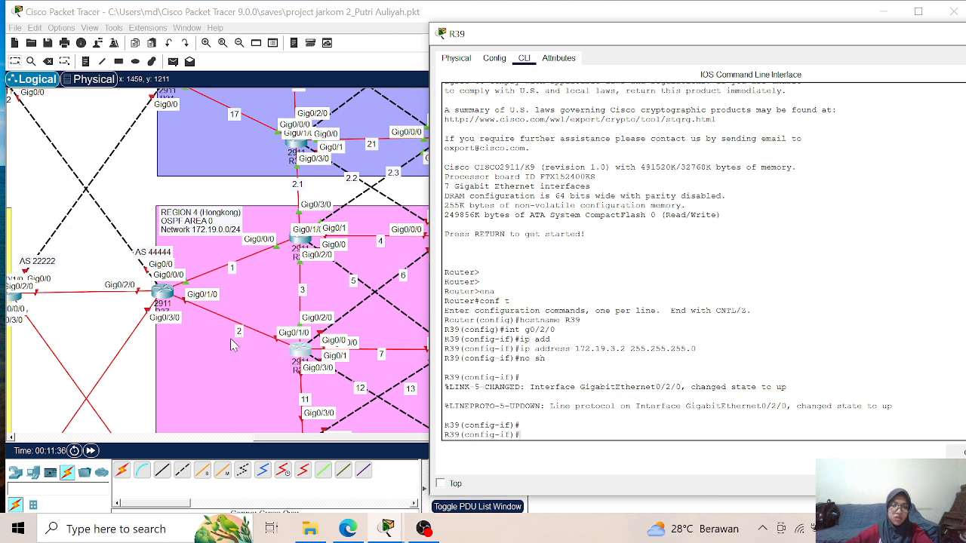
- Assign IP address 172.19.2.2 with mask 255.255.255.0 to interface g0/1/0 on R39 and enable the interface
type("t g0/1/0")
key("Return")
type("ip add")
key("Tab")
type("172.19")
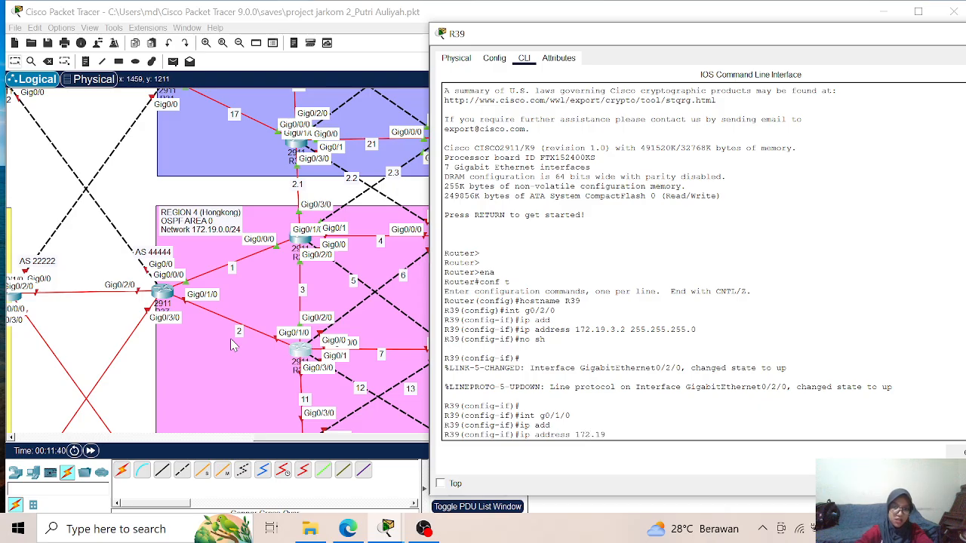
type(".2.2 255")
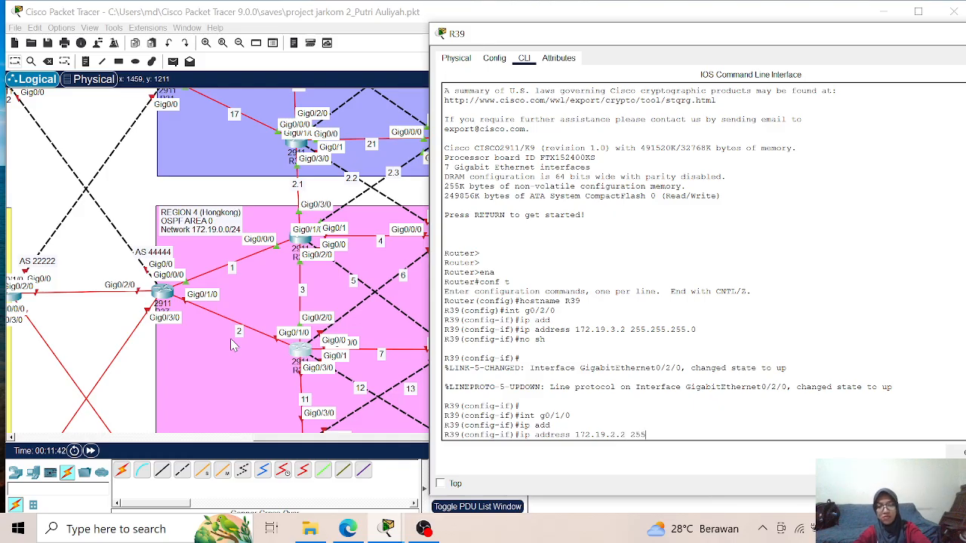
type(".255.255.2")
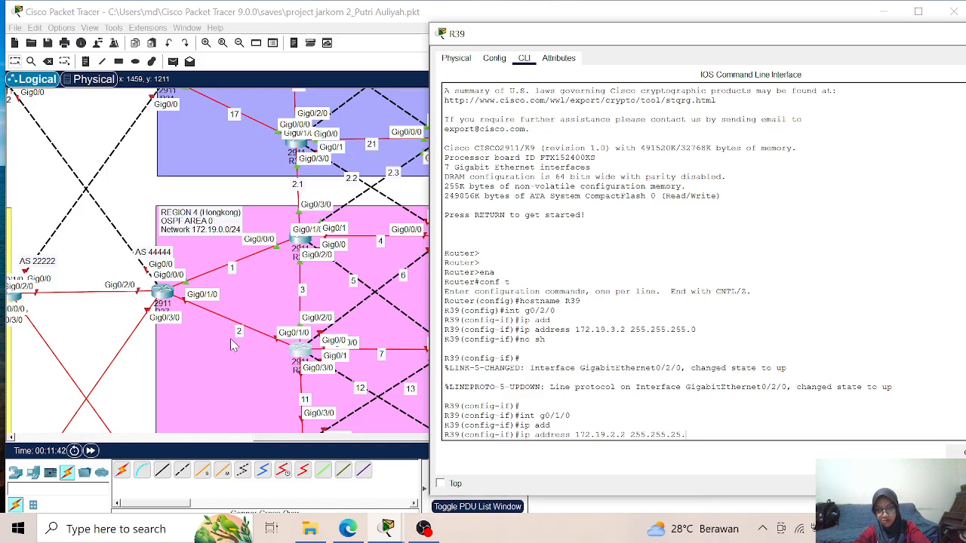
type("5.0")
key("Return")
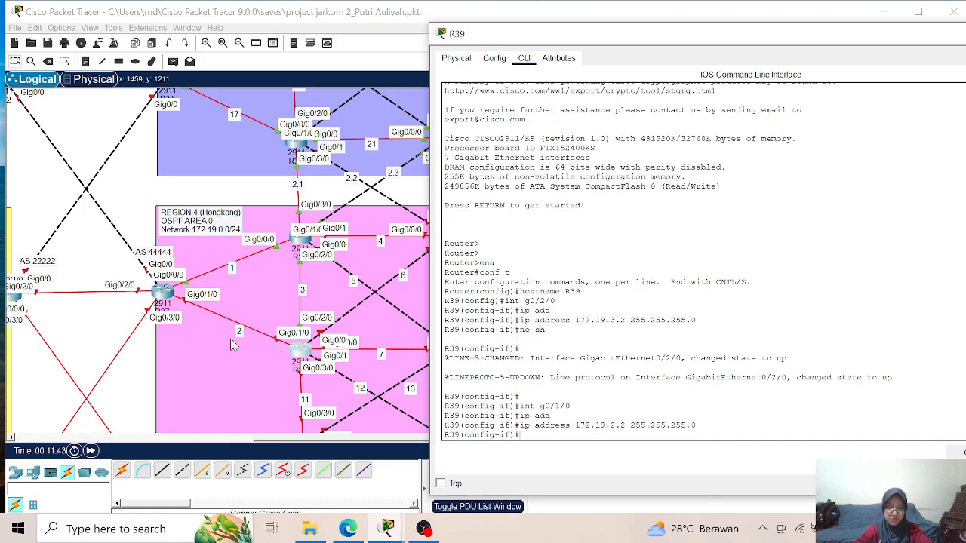
type("no sh")
key("Return")
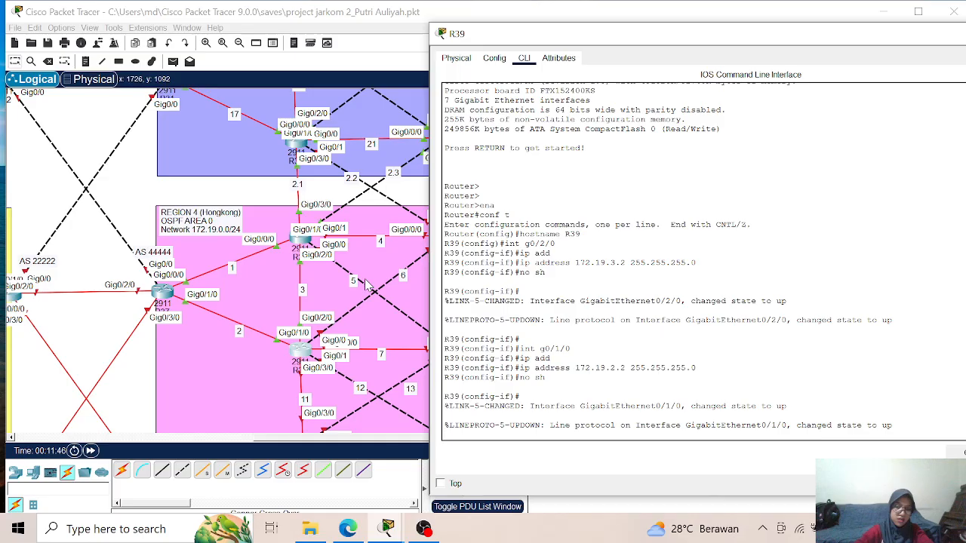
- Assign IP address 172.19.6.1 with mask 255.255.255.0 to interface g0/0 on R39 and enable the interface
key("Return")
type("int g0/0")
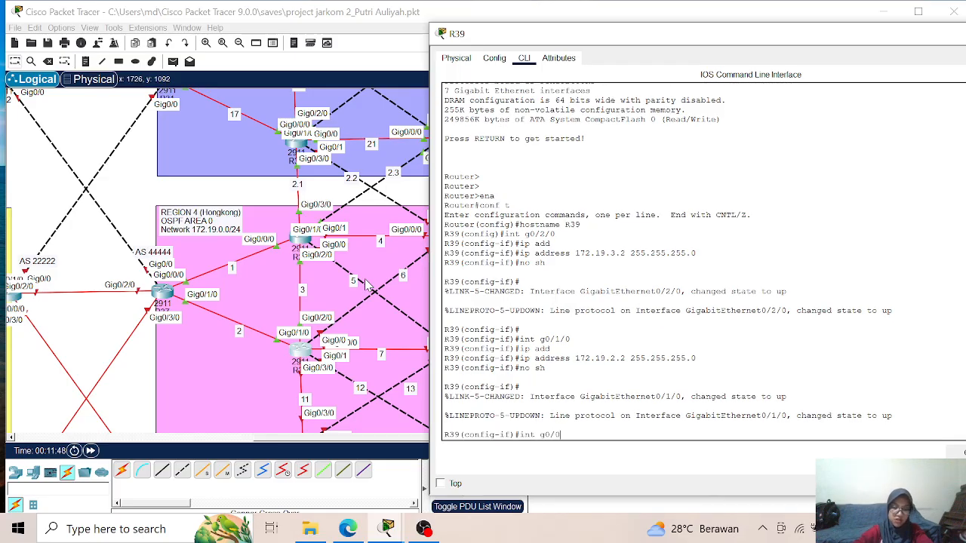
key("Return")
type("i")
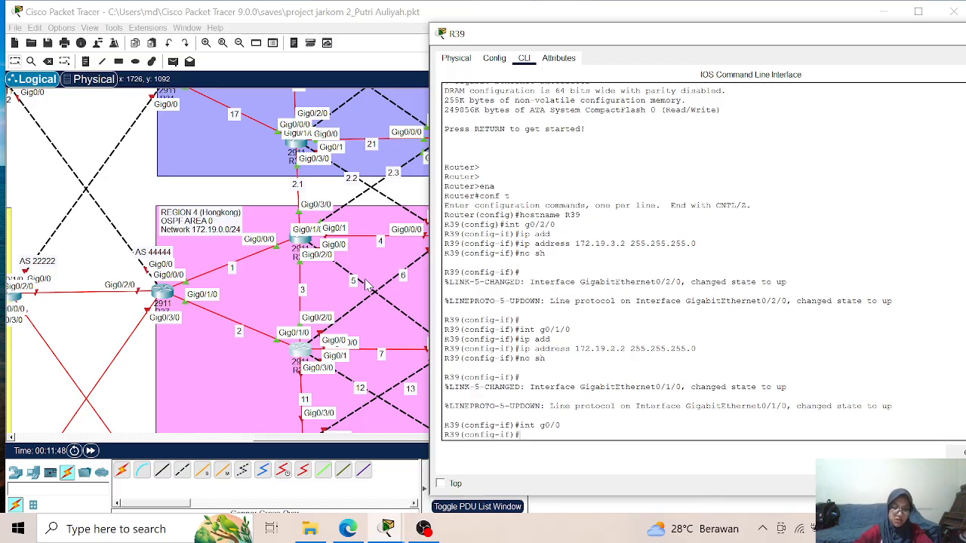
type("p add")
key("Return")
type("ip address ")
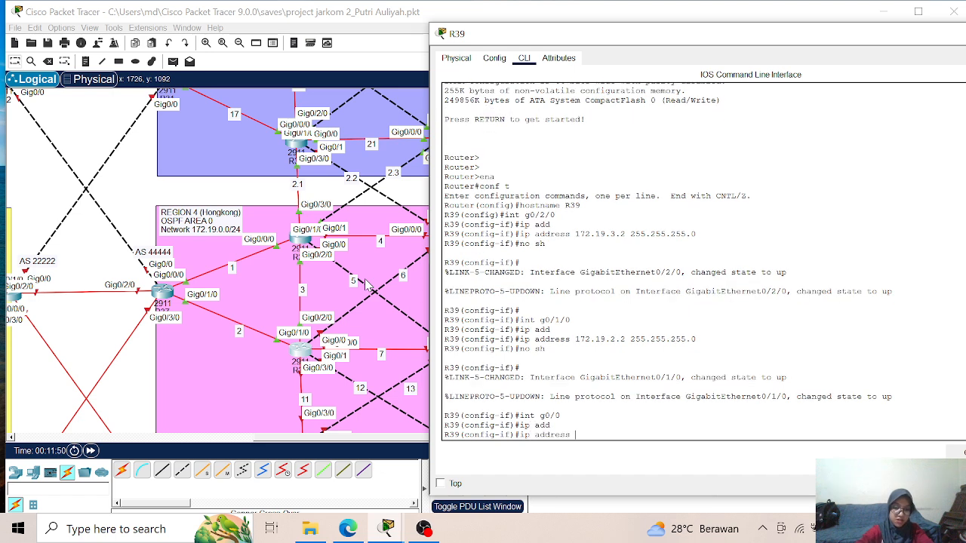
type("172.19")
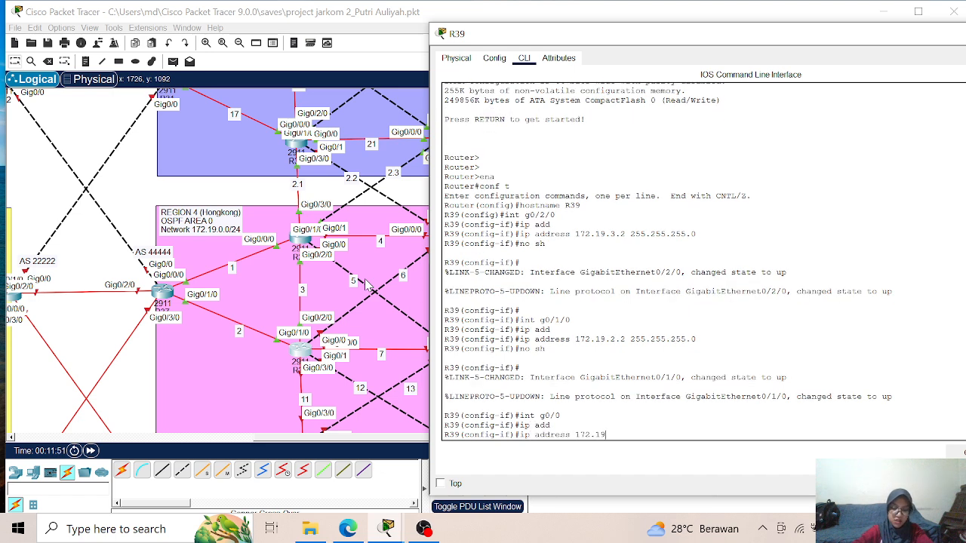
type(".6.1 ")
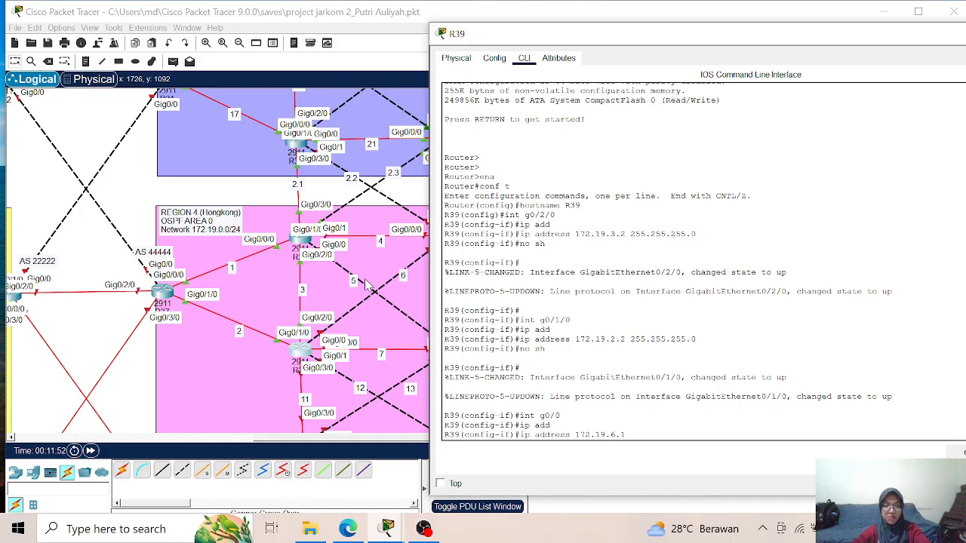
type("255.255.25")
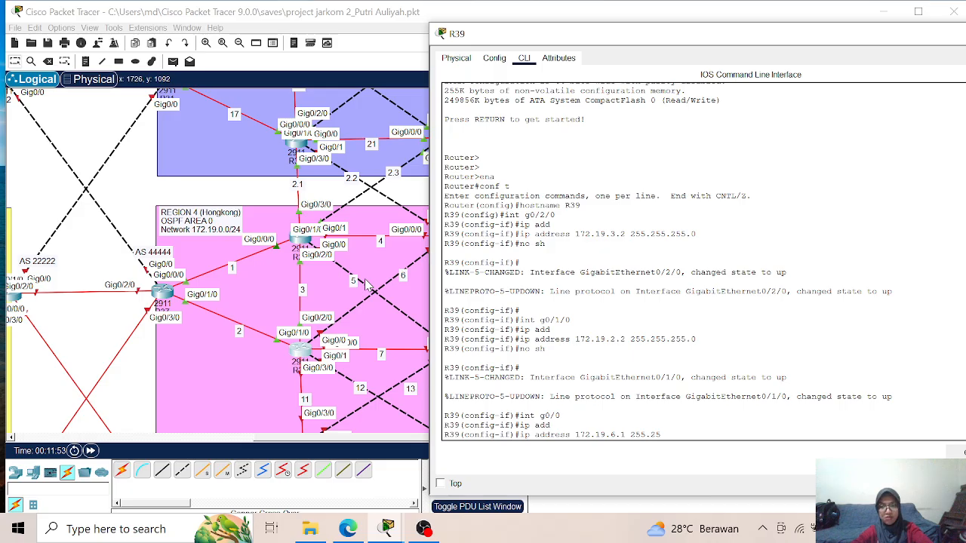
type("5.0")
key("Return")
type("no sh")
key("Return")
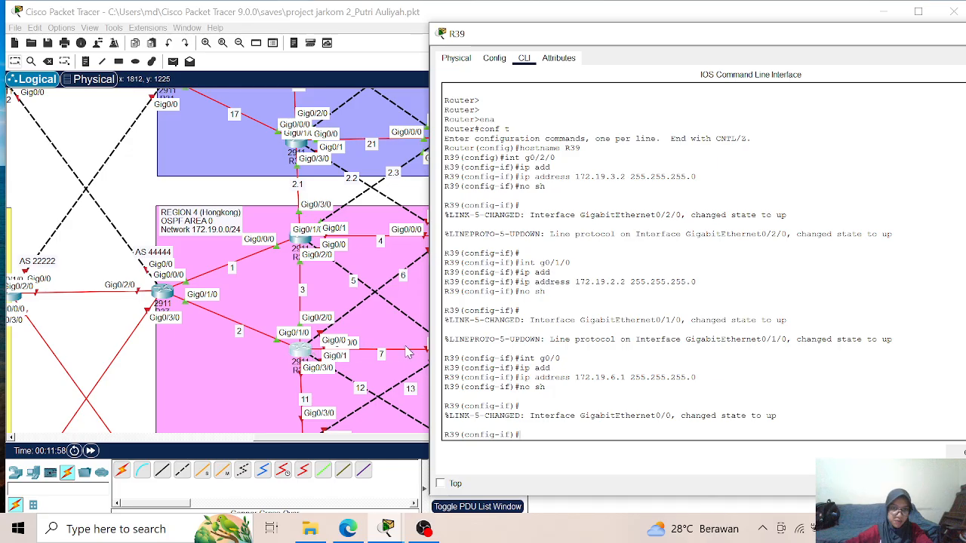
- Nudge R39 in the topology, assign IP address 172.19.7.1 with mask 255.255.255.0 to its interface g0/0/0, and enable the interface
mouse_move(303, 349)
left_mouse_down()
mouse_move(374, 354)
mouse_move(304, 351)
left_mouse_up()
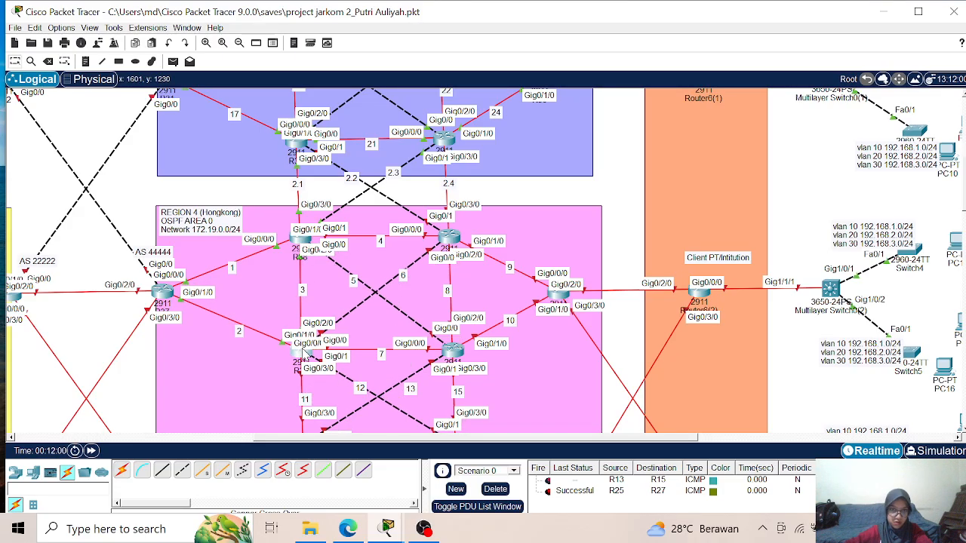
left_click(305, 364)
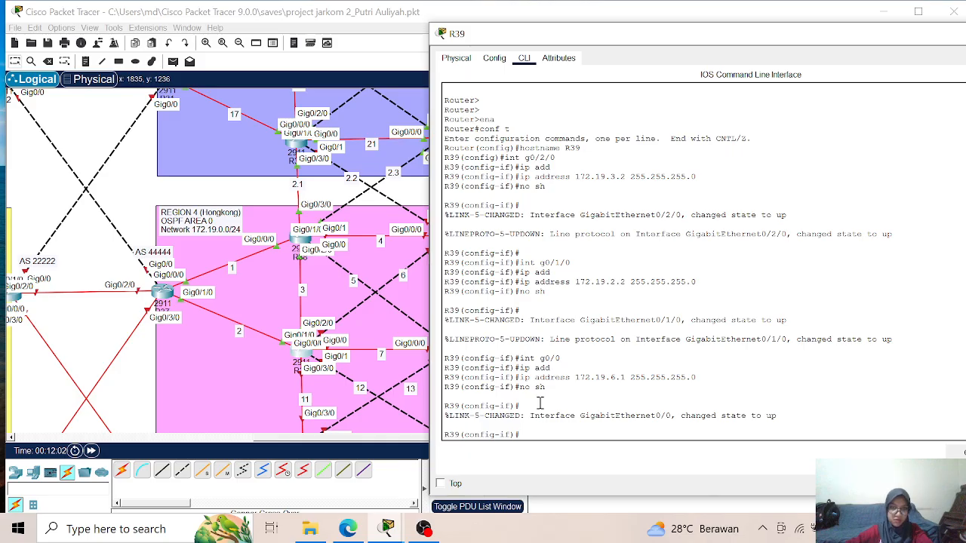
type("int g")
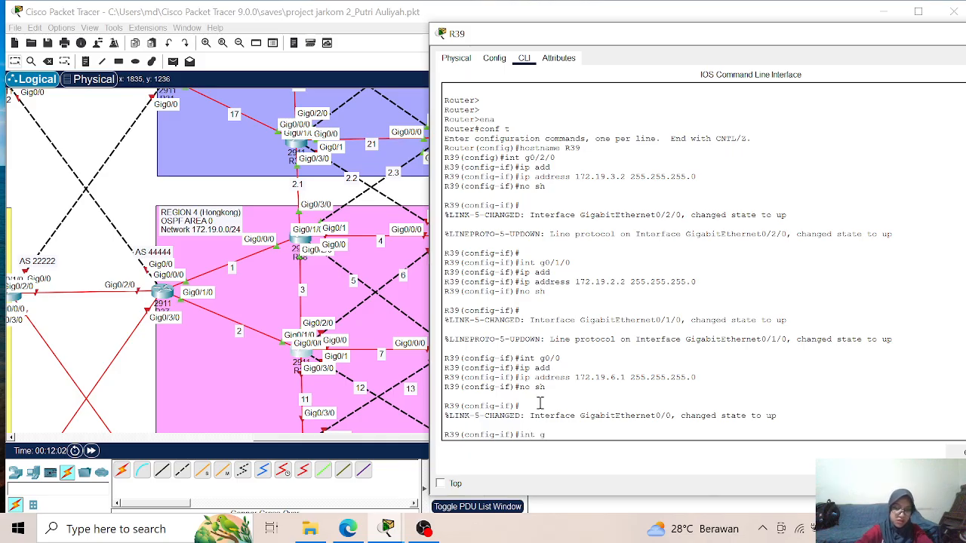
type("0/0/0")
key("Return")
type("ip add")
key("Tab")
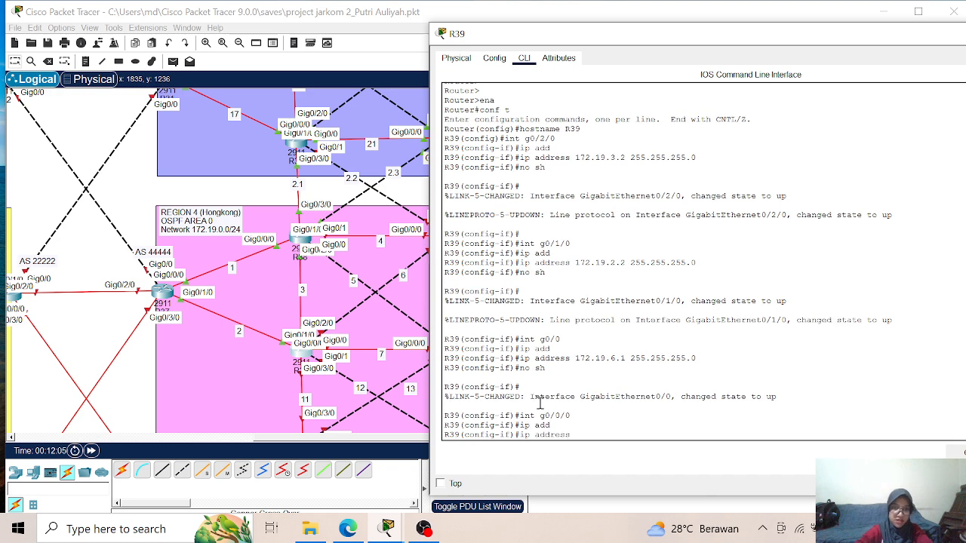
type("172.19.7.1")
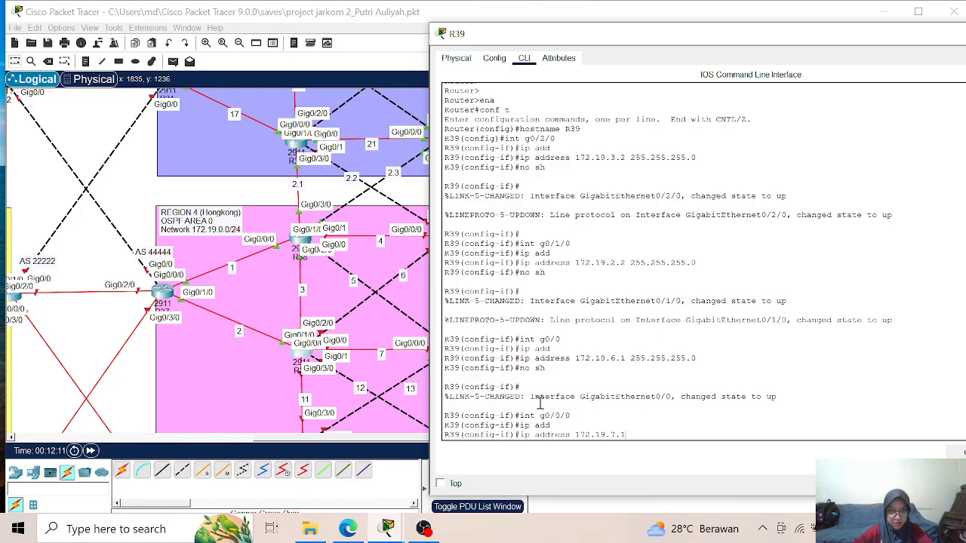
type(" 255.255.255.")
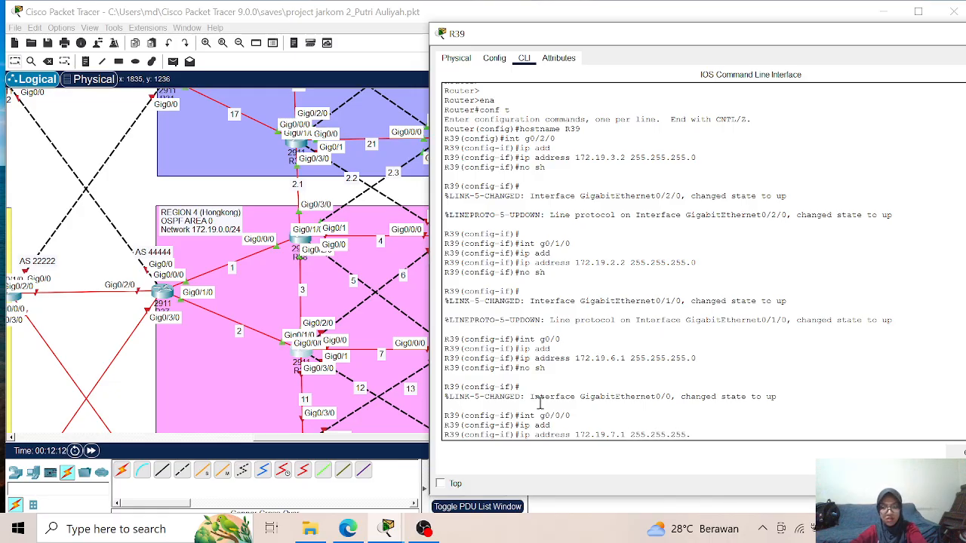
type("0")
key("Return")
type("no")
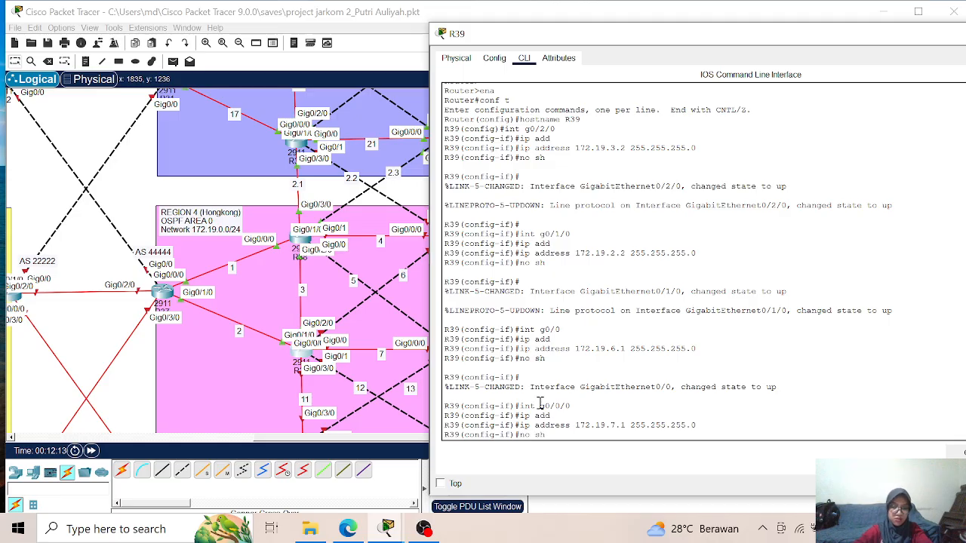
type(" sh")
key("Return")
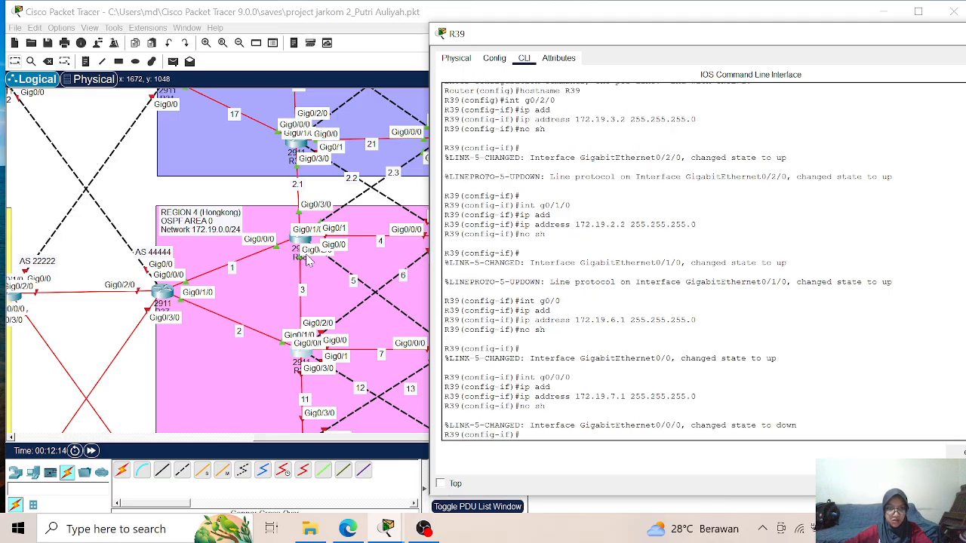
- Assign IP address 172.19.11.1 with mask 255.255.255.0 to interface g0/3/0 on R39 and enable the interface
scroll(311, 355, "down", 3)
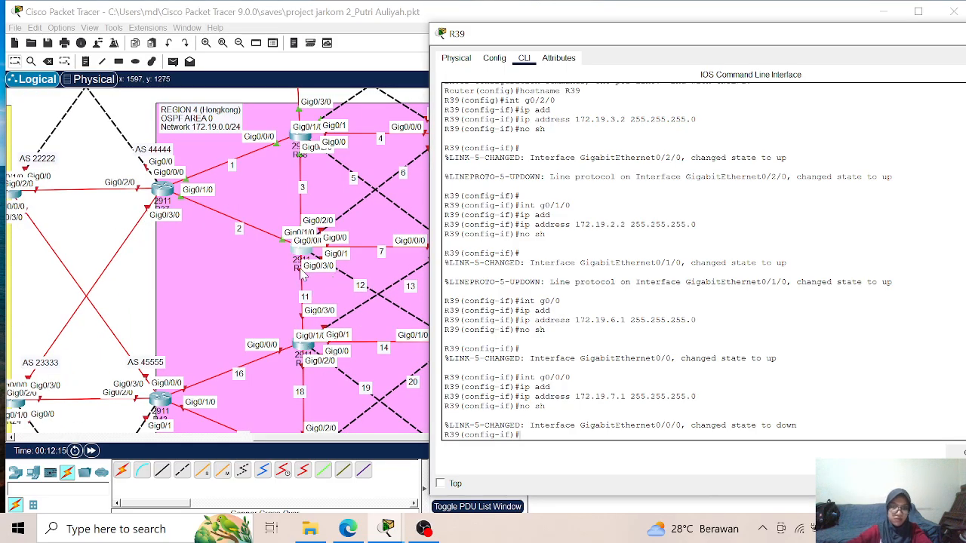
type("int g0")
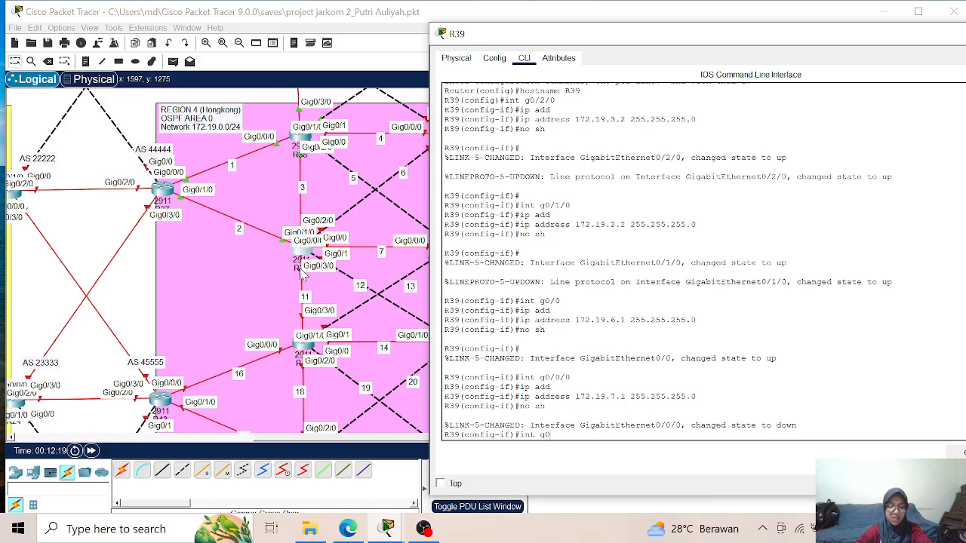
type("/3/0")
key("Return")
type("ip add")
key("Tab")
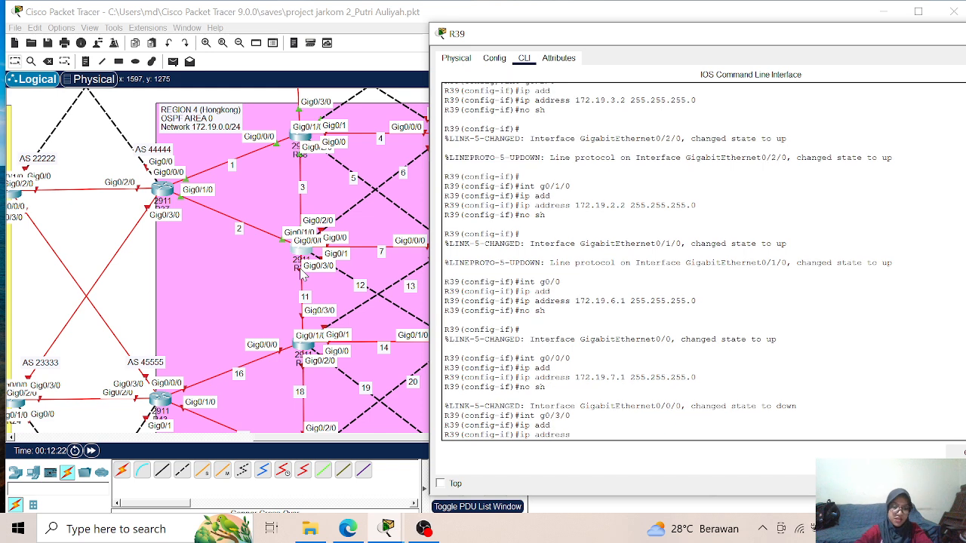
type("172.19.11.1")
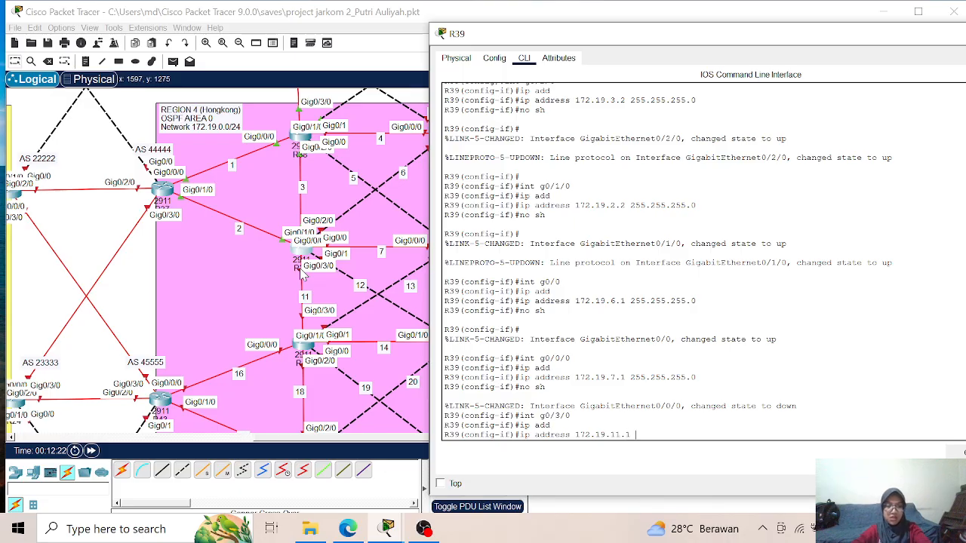
type("255.255.255.0")
key("Return")
type("no sh")
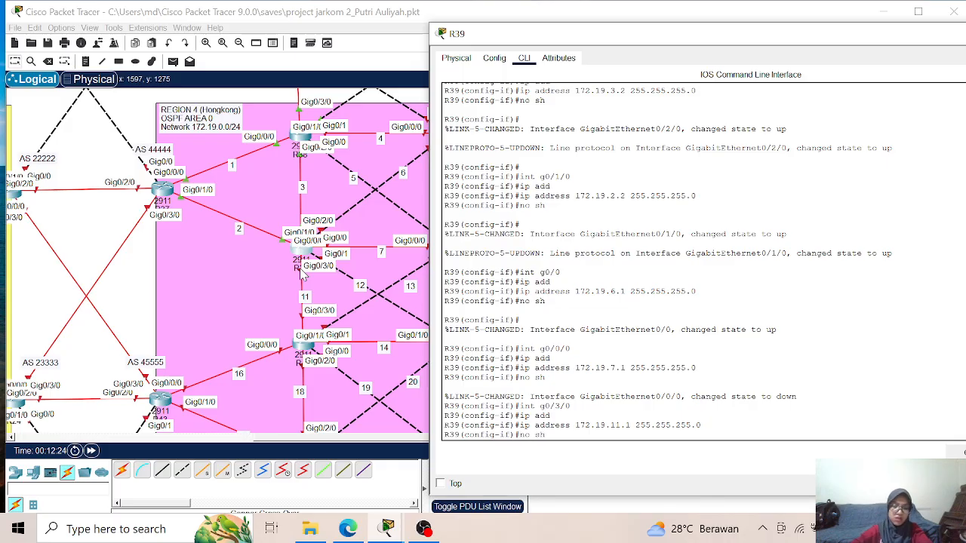
key("Return")
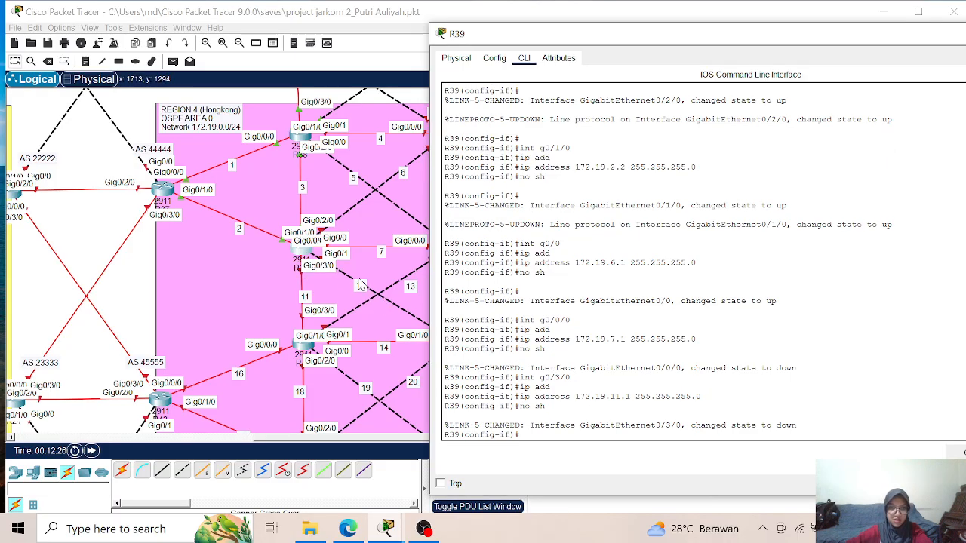
- Assign IP address 172.19.12.1 with mask 255.255.255.0 to interface g0/1 on R39, enable it, and leave interface configuration
type("int g0/1")
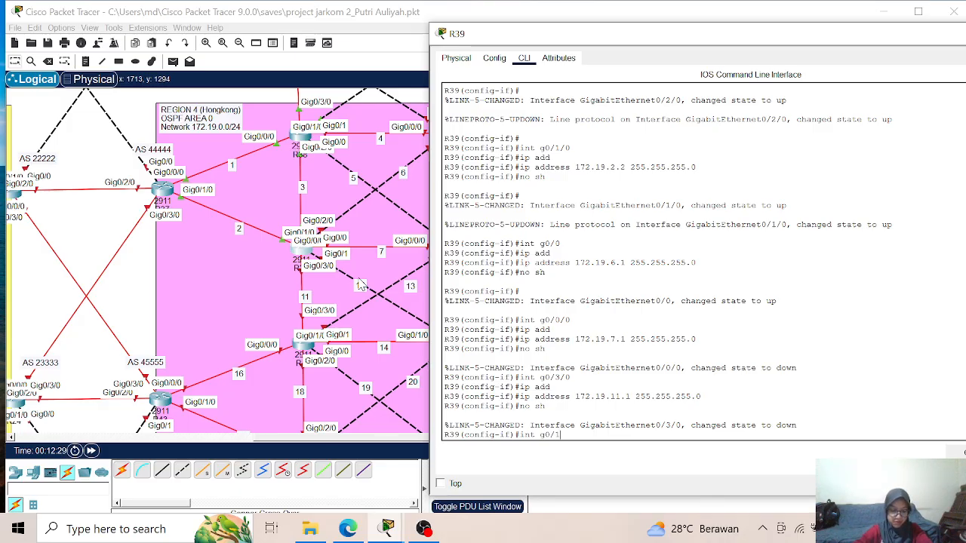
key("Return")
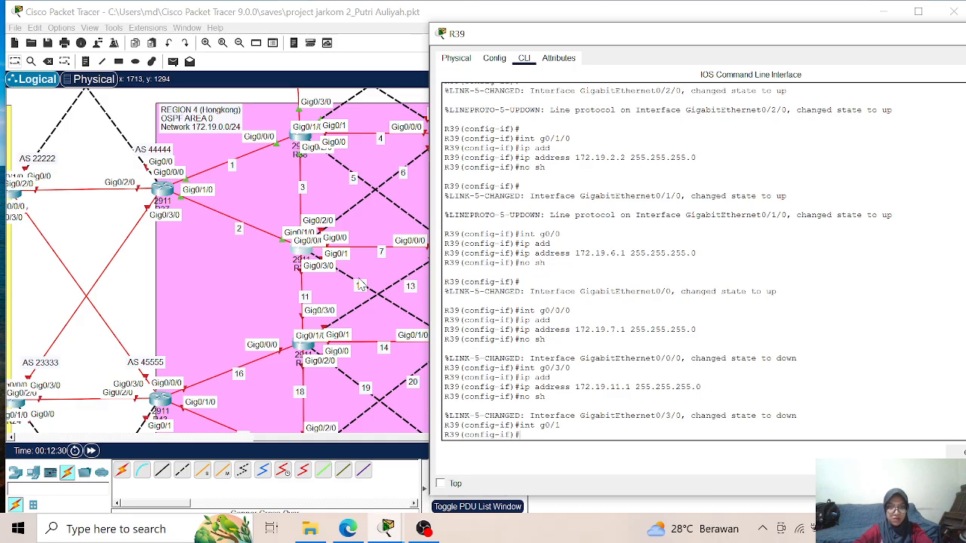
type("ip add")
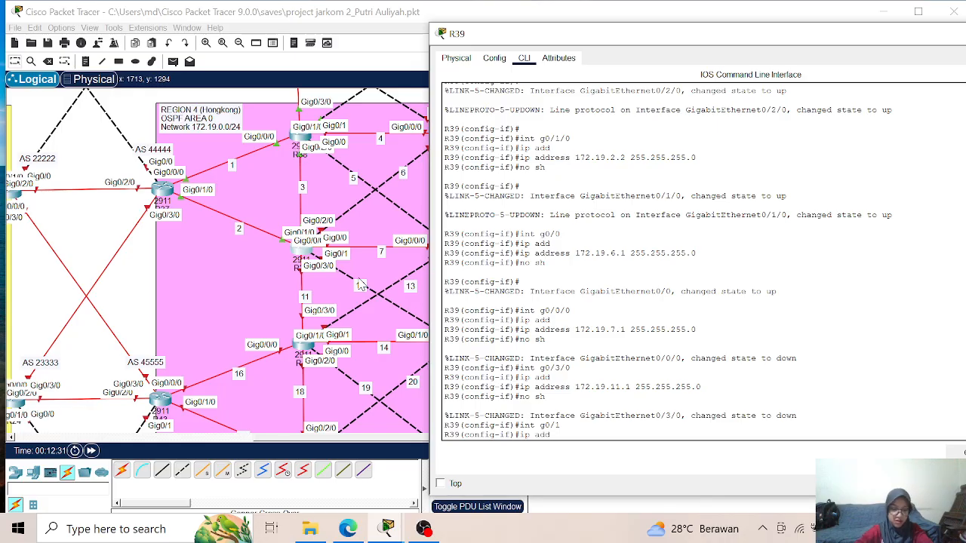
key("Tab")
type("172.19.")
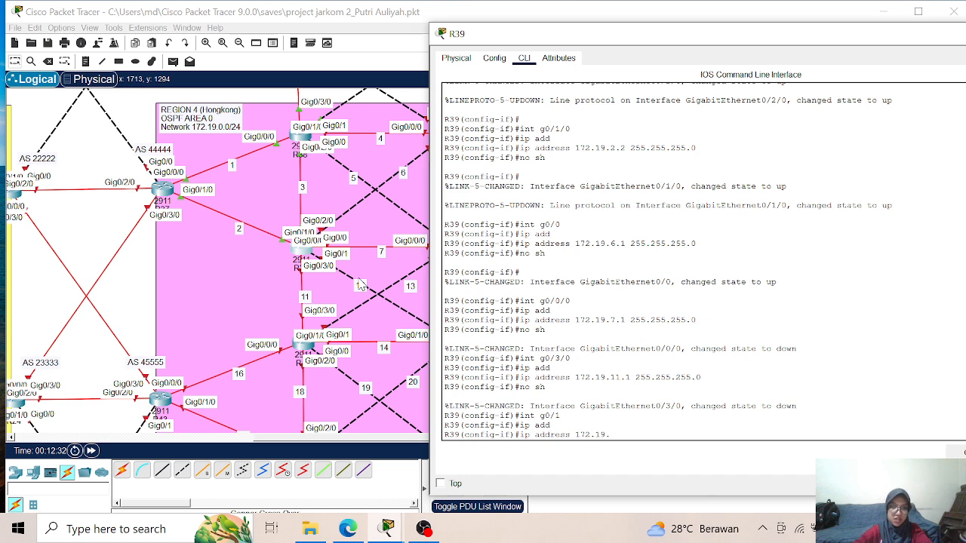
type("12.1")
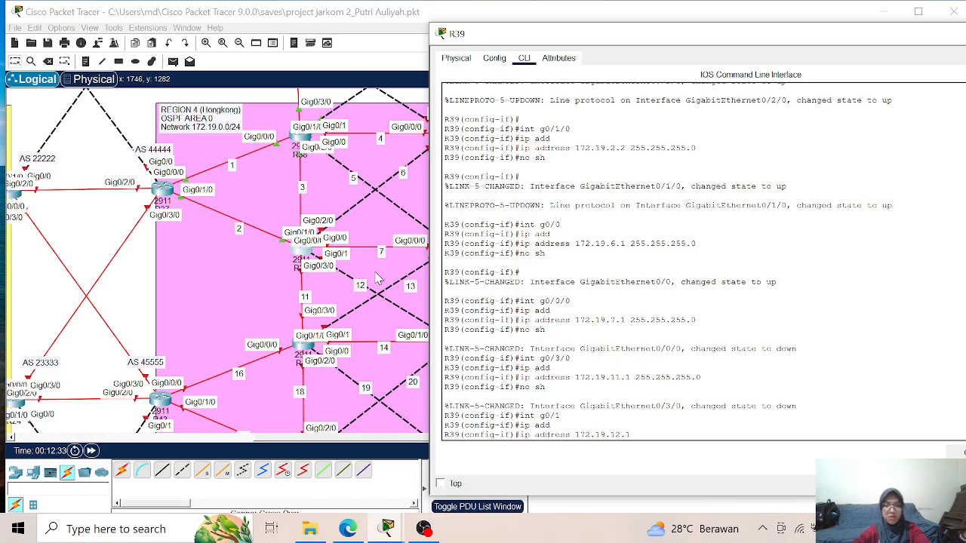
type(" 255.255.")
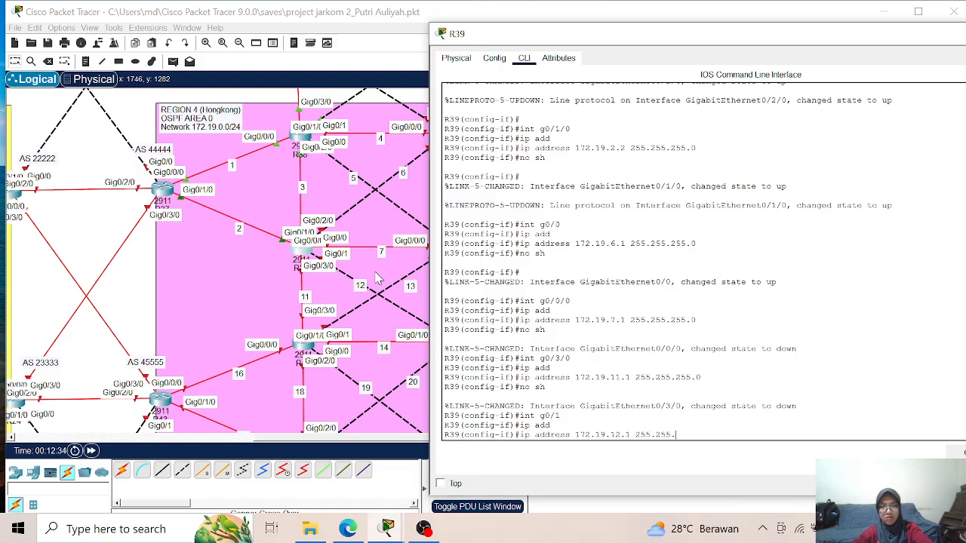
type("255.0")
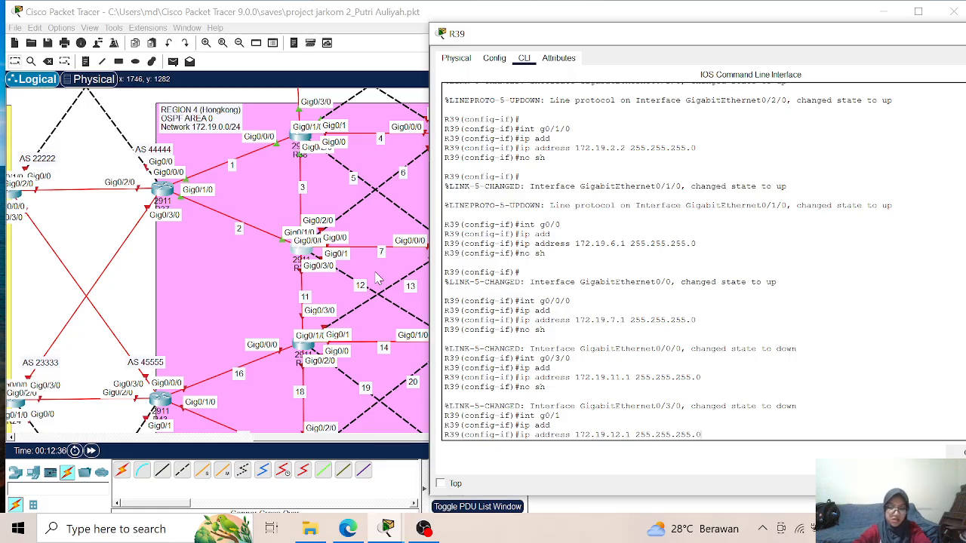
key("Return")
type("no sh")
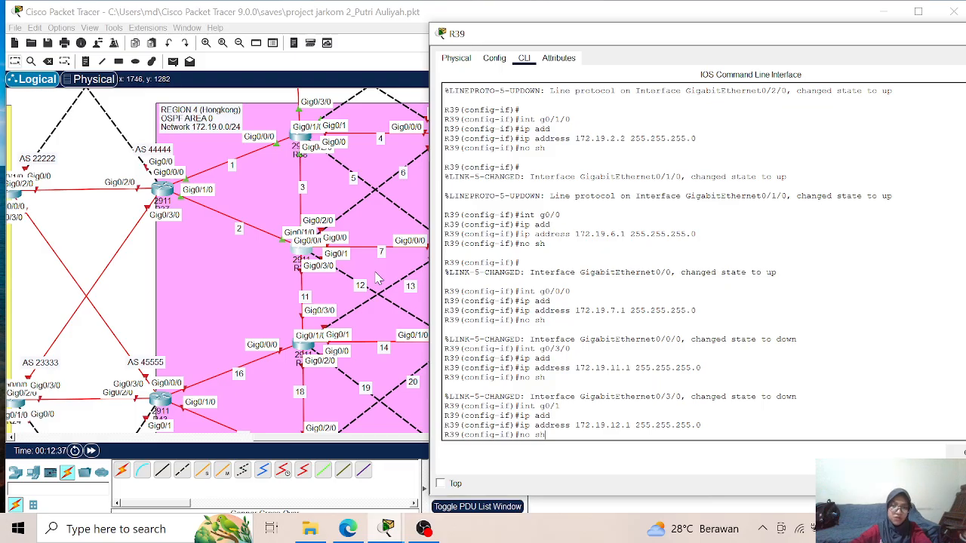
key("Return")
type("exit")
key("Return")
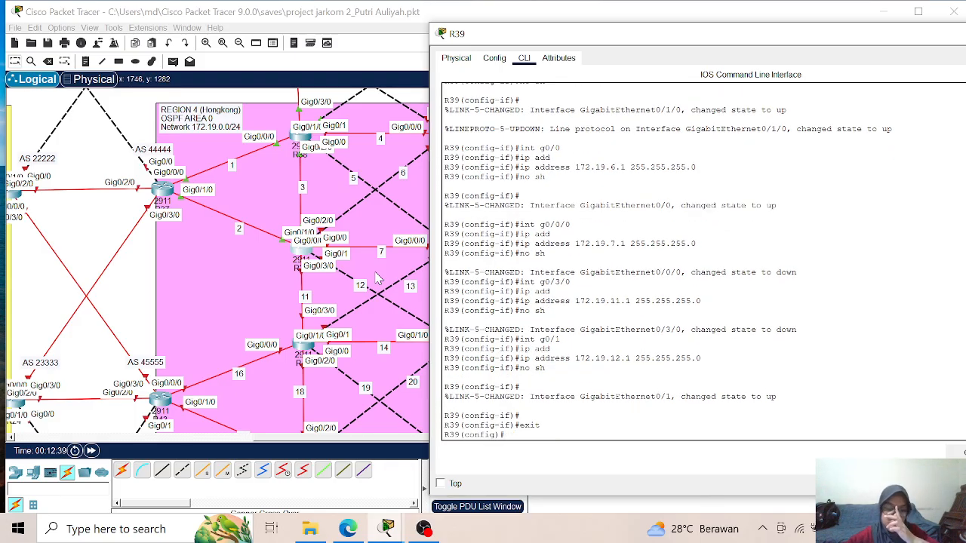
- Display the brief IP interface summary of R39 from configuration mode to check the assigned addresses
type("do")
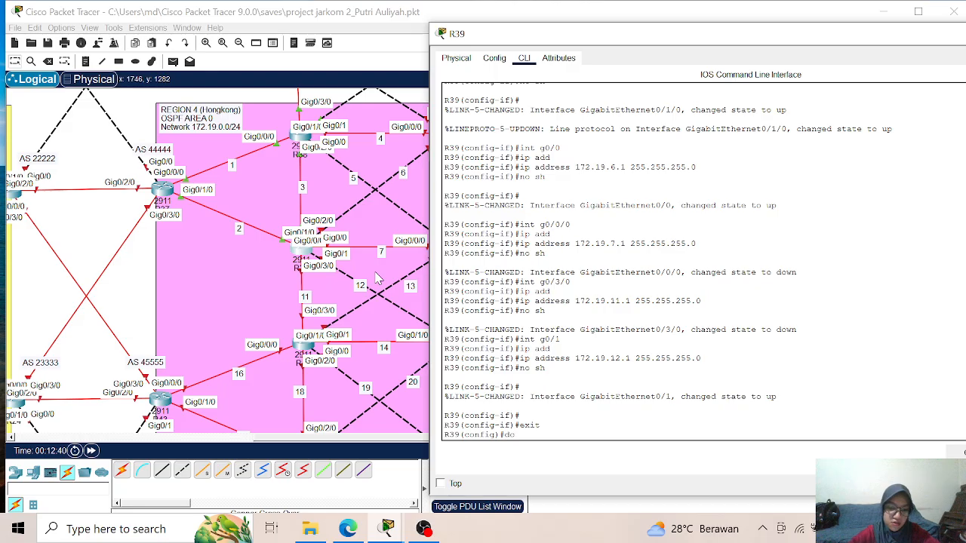
type(" sh")
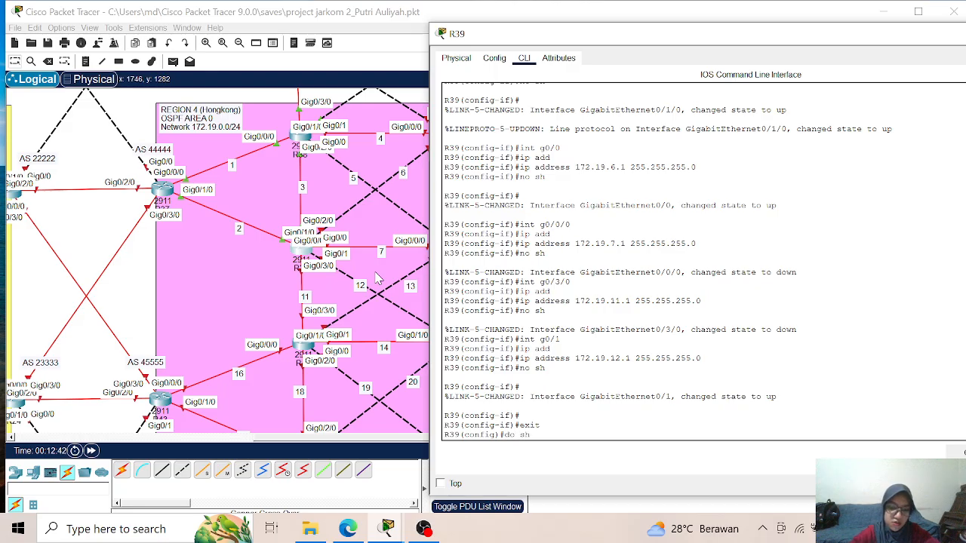
type(" ip int br")
key("Return")
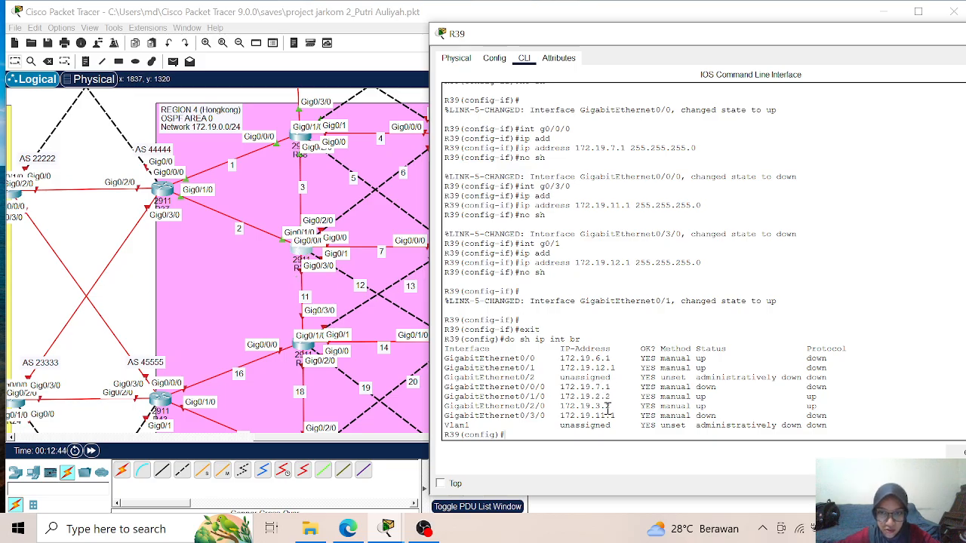
- Start OSPF process 1 on R39 with router ID 1.1.1.39 and turn on logging of adjacency changes
type("rou")
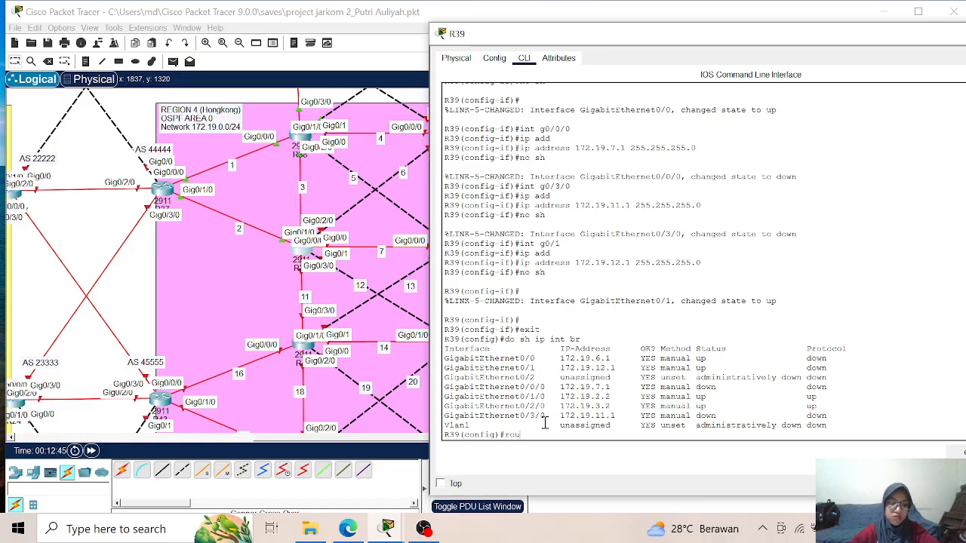
key("Tab")
type("os")
key("Tab")
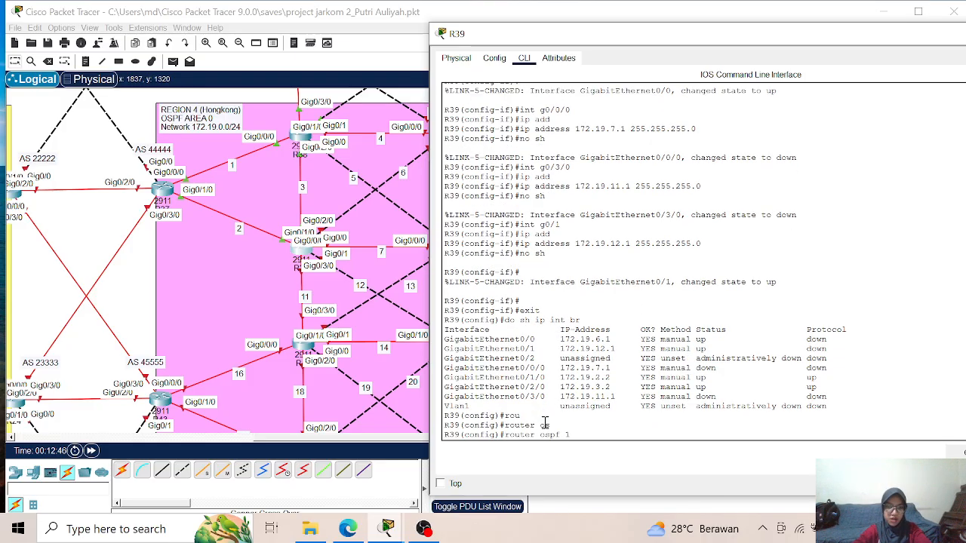
type("1")
key("Return")
type("router)#ro")
key("Tab")
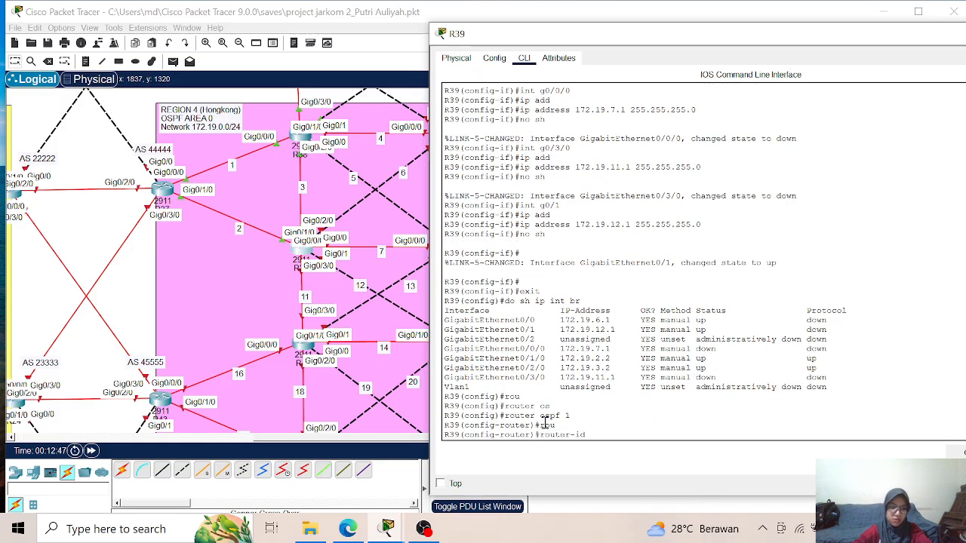
type("1.1.1.")
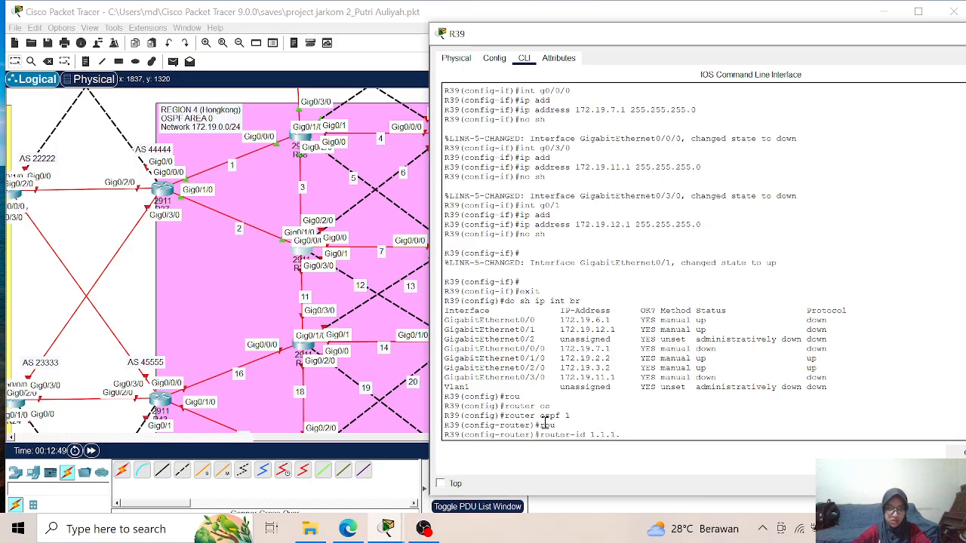
type("139")
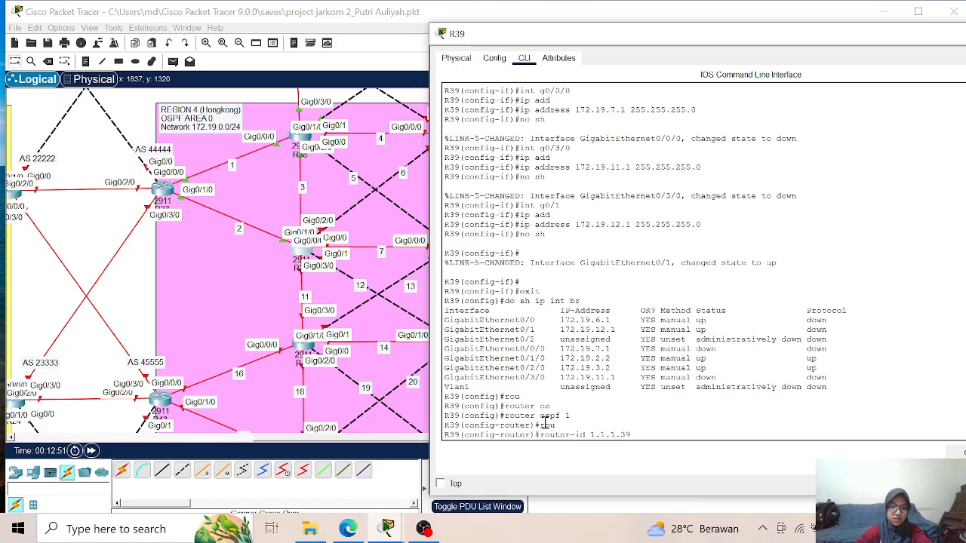
key("Return")
type("lo")
key("Tab")
key("Return")
- Advertise network 172.19.2.0 with wildcard mask 0.0.0.255 in OSPF area 0 on R39
type("net")
key("Tab")
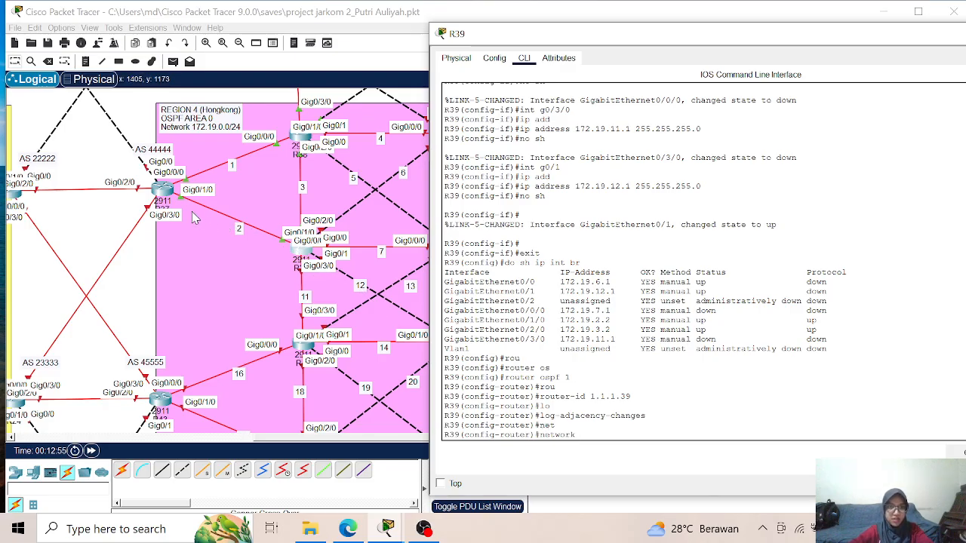
type("172.19")
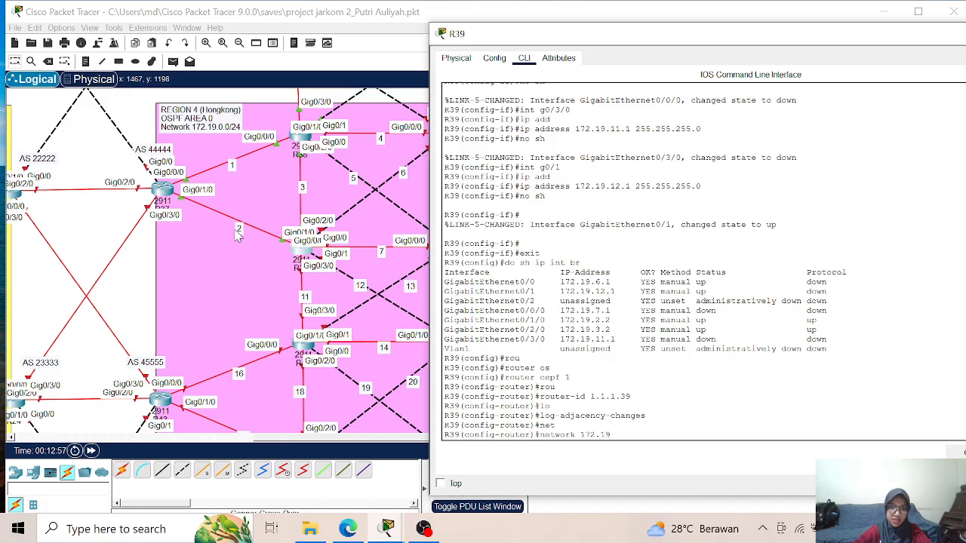
type(".2.0 0.0.0.")
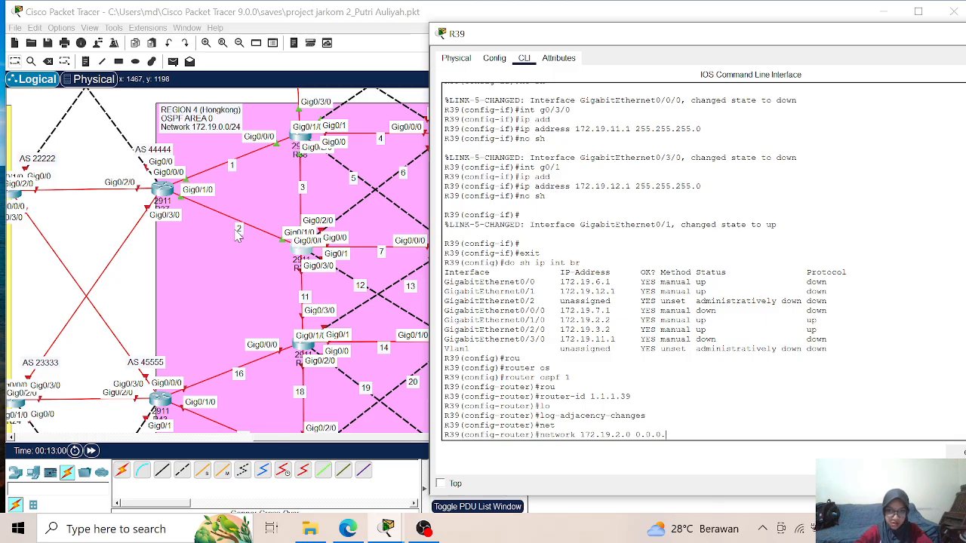
type("255")
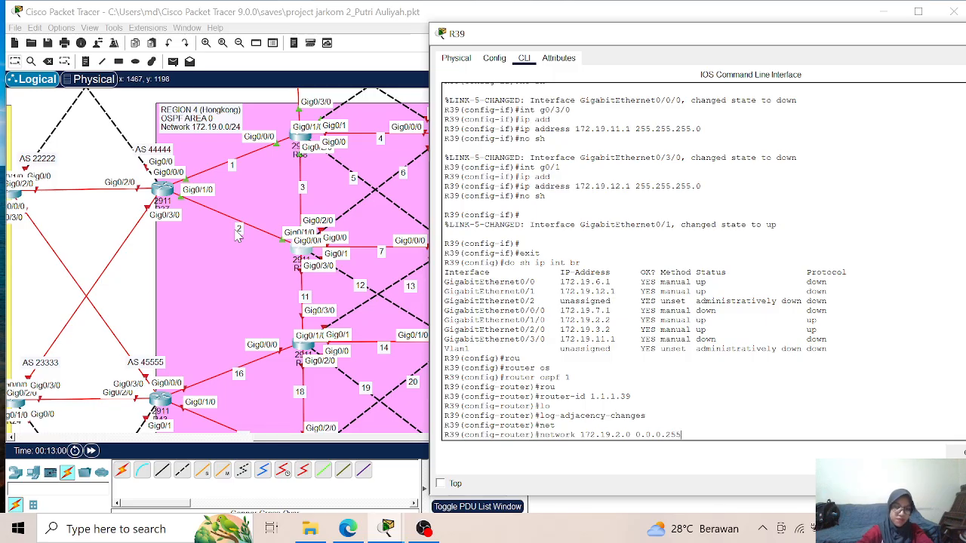
type(" area 0")
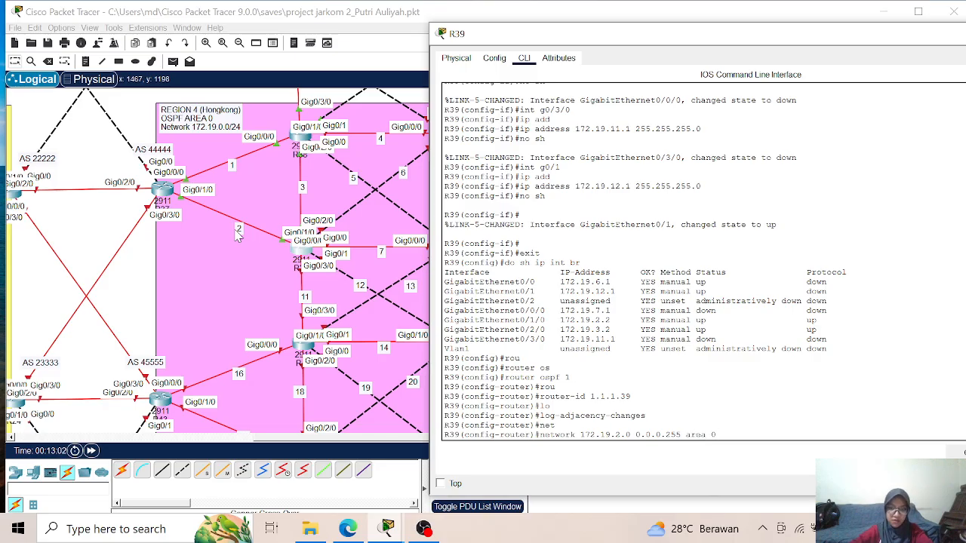
key("Return")
- Add network 172.19.3.0 with wildcard mask 0.0.0.255 to OSPF area 0 on R39
key("Up")
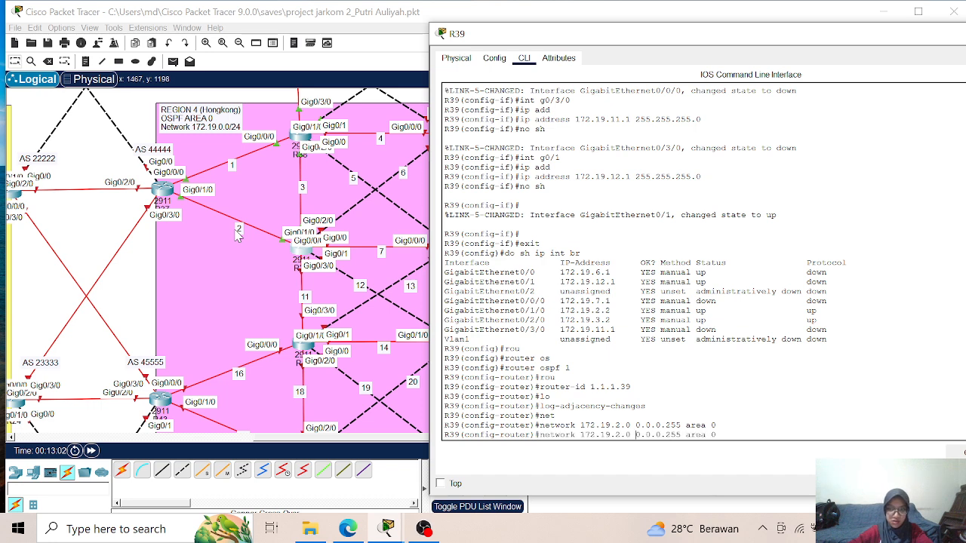
key("Left")
key("Left")
key("Left")
key("Left")
key("Left")
key("Left")
key("Left")
key("Left")
key("Left")
key("Left")
key("Left")
key("Left")
key("Left")
key("Left")
key("Left")
key("Left")
key("Left")
key("Left")
key("Left")
key("BackSpace")
type("3")
key("Return")
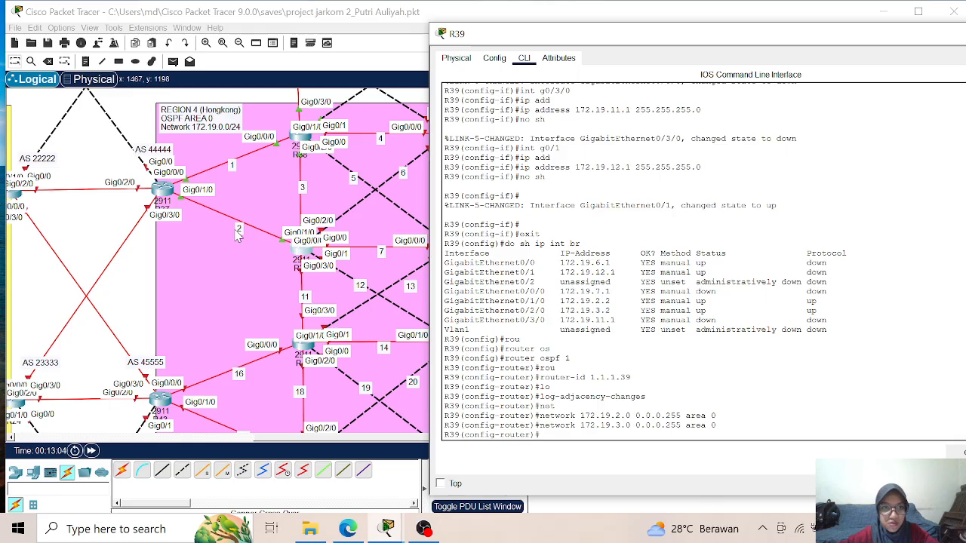
- Add network 172.19.6.0 with wildcard mask 0.0.0.255 to OSPF area 0 on R39
key("Up")
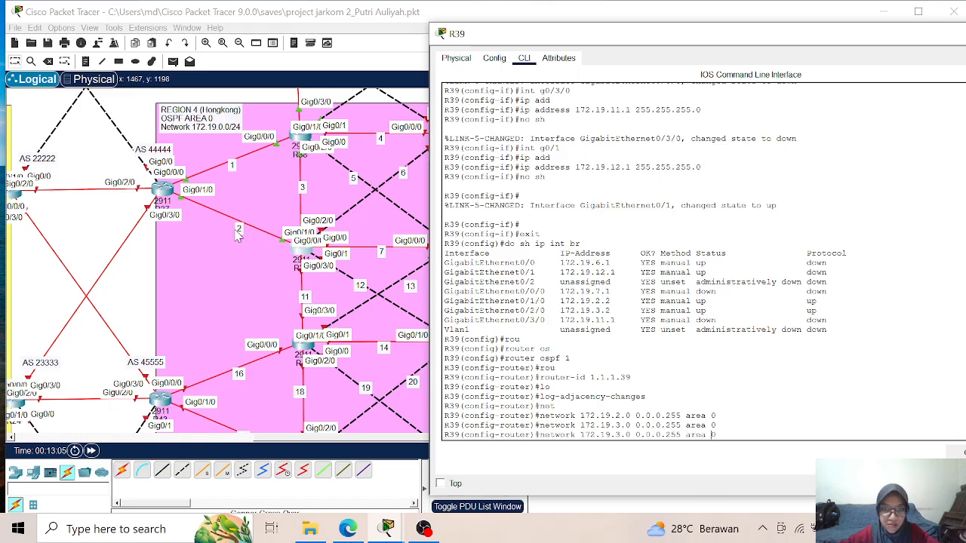
key("Left")
key("Left")
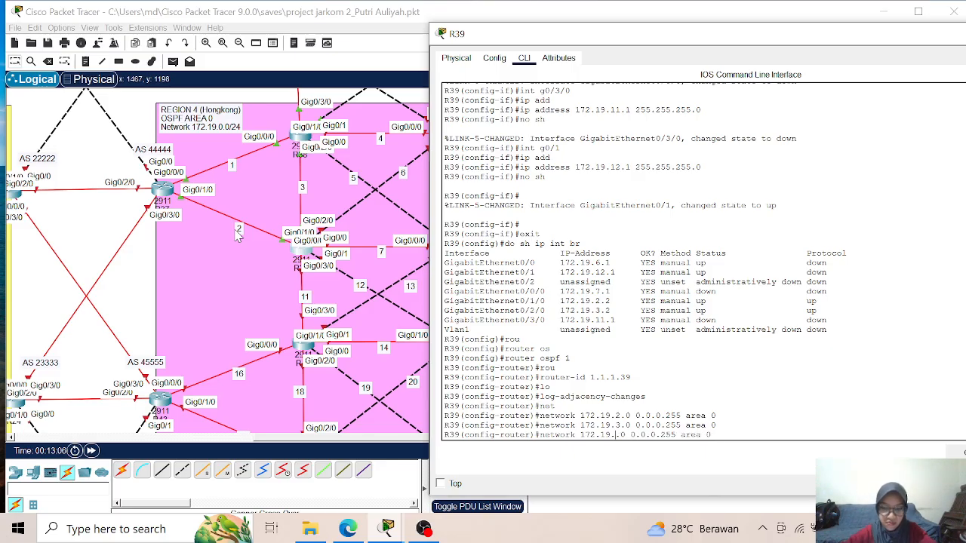
key("BackSpace")
type("6")
key("Return")
- Add network 172.19.7.0 with wildcard mask 0.0.0.255 to OSPF area 0 on R39
key("Up")
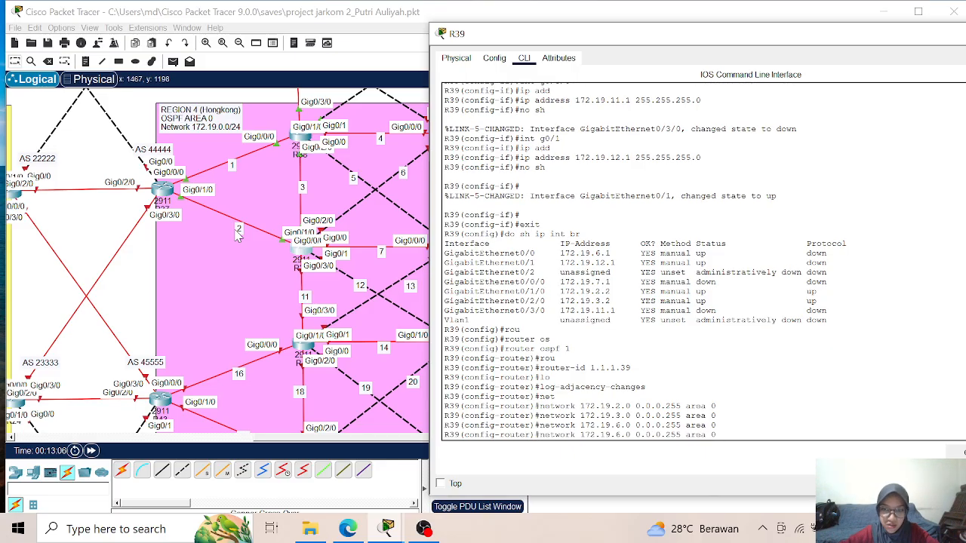
key("Left")
key("Left")
key("Left")
key("BackSpace")
type("7")
key("Return")
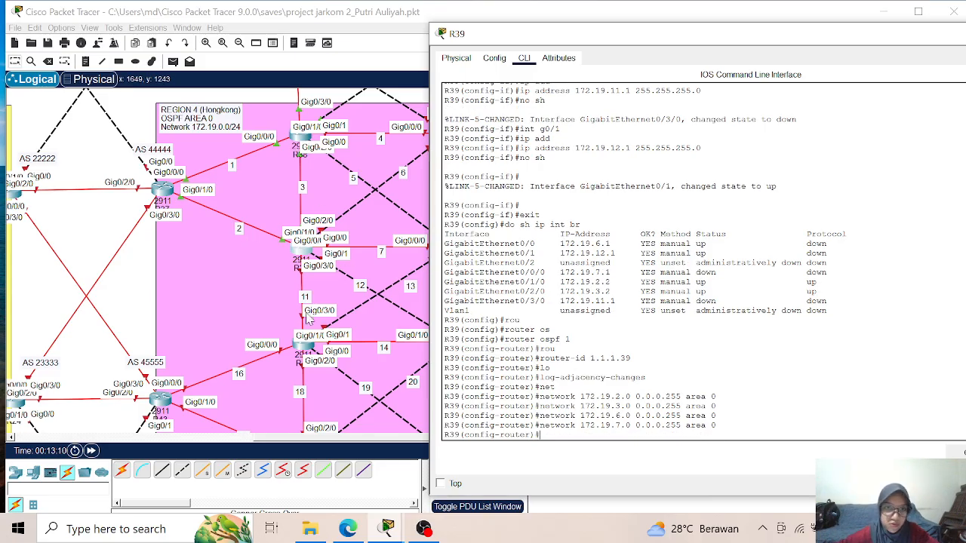
- Add network 172.19.11.0 with wildcard mask 0.0.0.255 to OSPF area 0 on R39
key("Return")
key("Return")
key("Return")
key("Up")
key("Left")
key("Left")
key("Left")
key("Left")
key("Left")
key("Left")
key("Left")
key("Left")
key("Left")
key("Left")
key("Left")
key("Left")
key("BackSpace")
key("BackSpace")
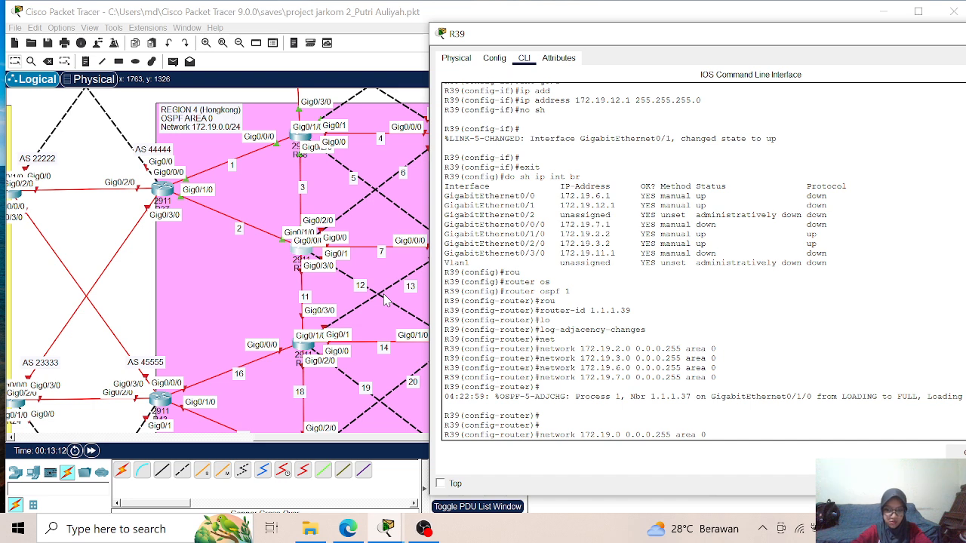
type("11.")
key("Return")
- Add network 172.19.12.0 with wildcard mask 0.0.0.255 to OSPF area 0 on R39
key("Up")
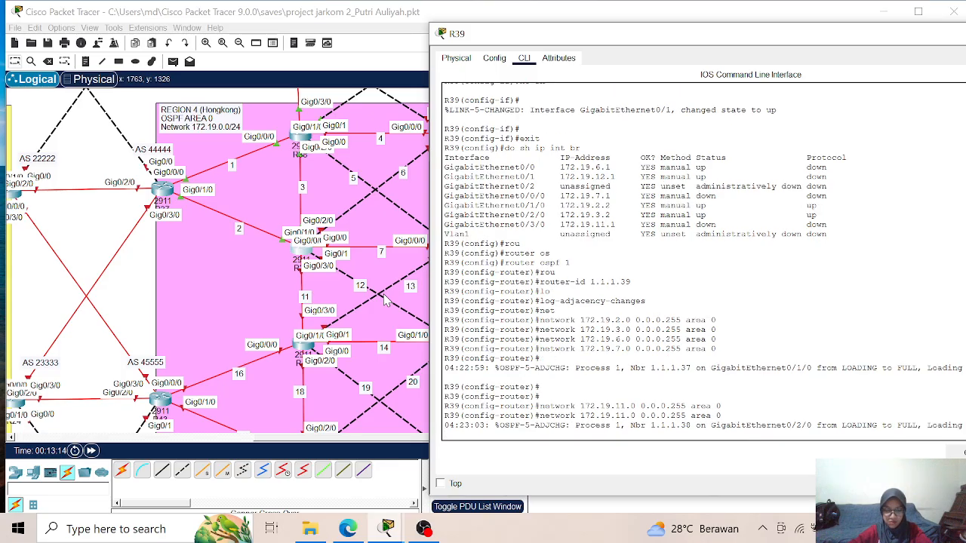
key("Return")
key("Return")
key("Return")
key("Return")
key("Up")
key("Left")
key("Left")
key("Left")
key("Left")
key("Left")
key("Left")
key("Left")
key("Left")
key("Left")
key("Left")
key("Left")
key("Left")
key("Left")
key("Left")
key("Left")
key("Left")
key("Left")
key("Left")
key("BackSpace")
type("2")
key("Return")
- Leave configuration mode on R39, saving its running configuration, and close the router's window
type("en")
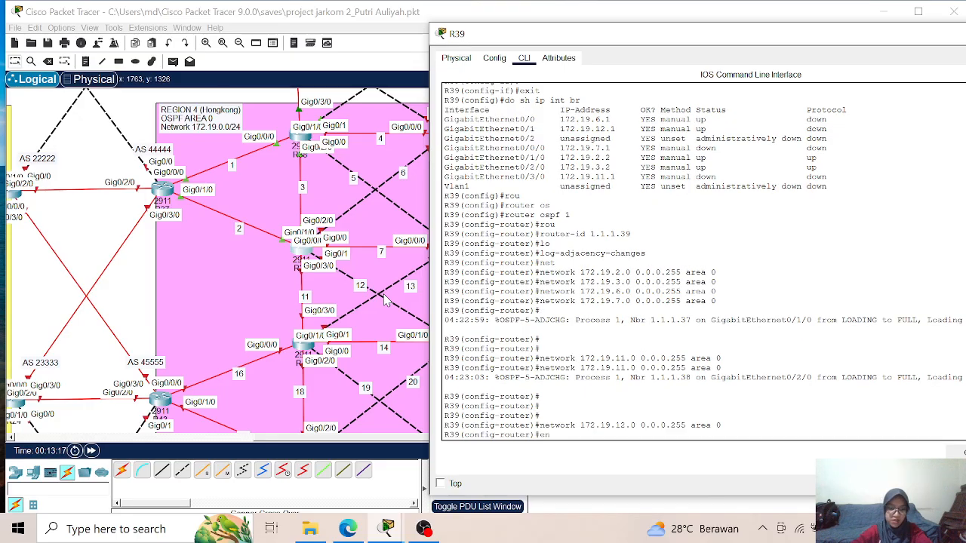
type("d")
key("Return")
type("wr")
key("Return")
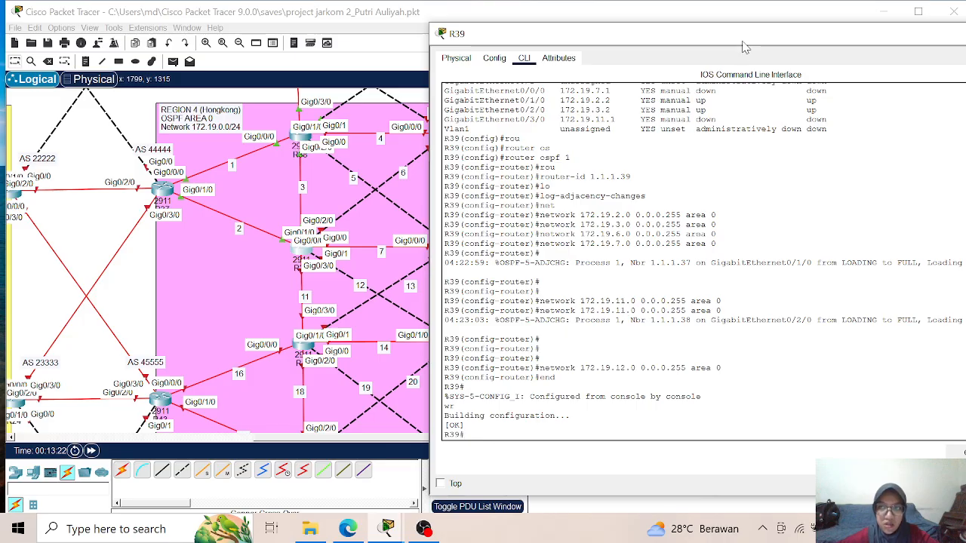
left_click_drag(751, 43, 636, 47)
left_click_drag(834, 45, 785, 44)
left_click(893, 36)
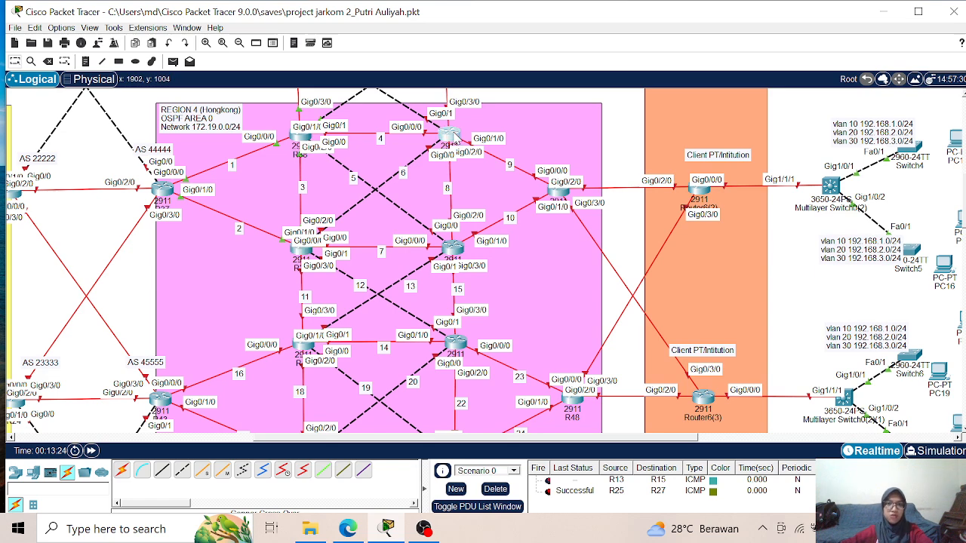
- Open the command line of router R40 in Region 4, keeping its links to Region 3 in view
left_click(450, 135)
left_click_drag(442, 27, 772, 47)
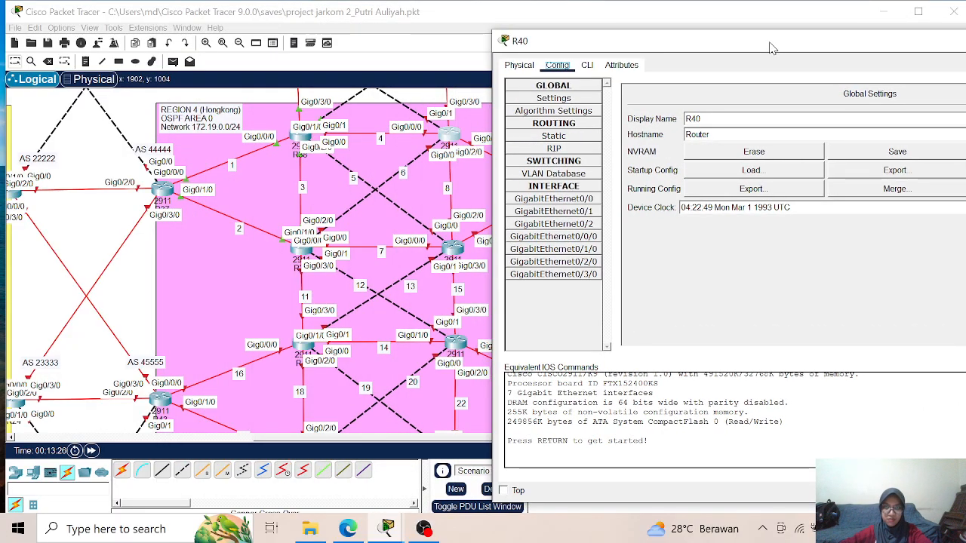
scroll(336, 166, "up", 3)
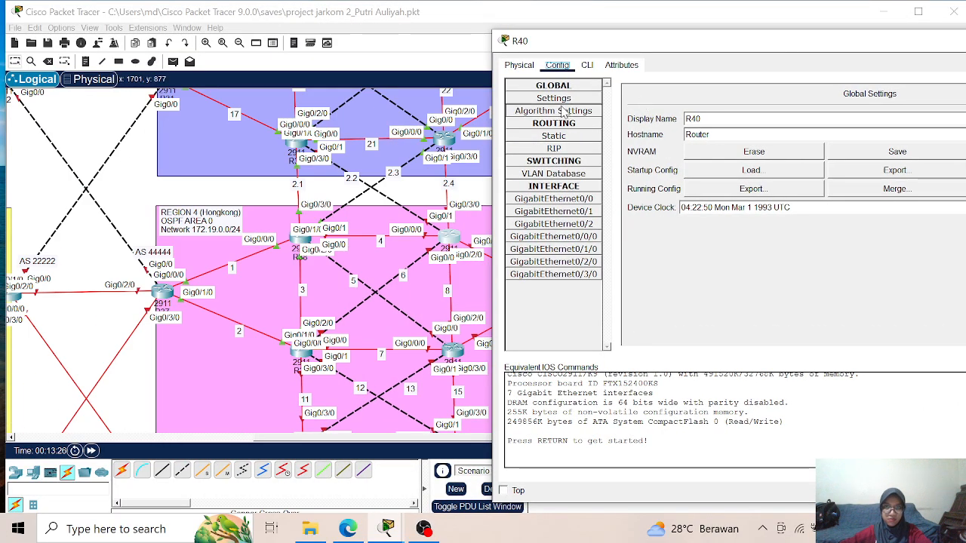
left_click(587, 65)
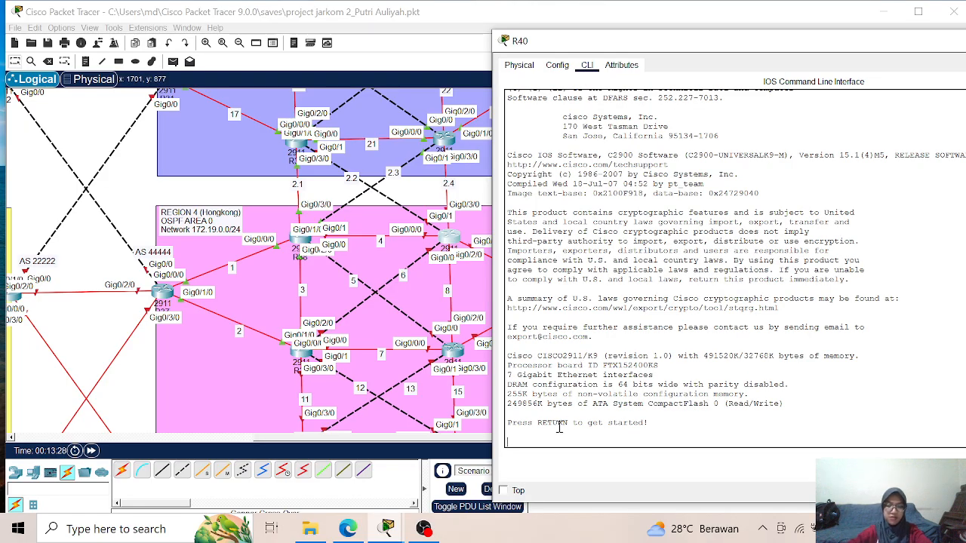
- Enter global configuration mode on the router and set its hostname to R40
key("Return")
type("ena")
key("Return")
type("conf ")
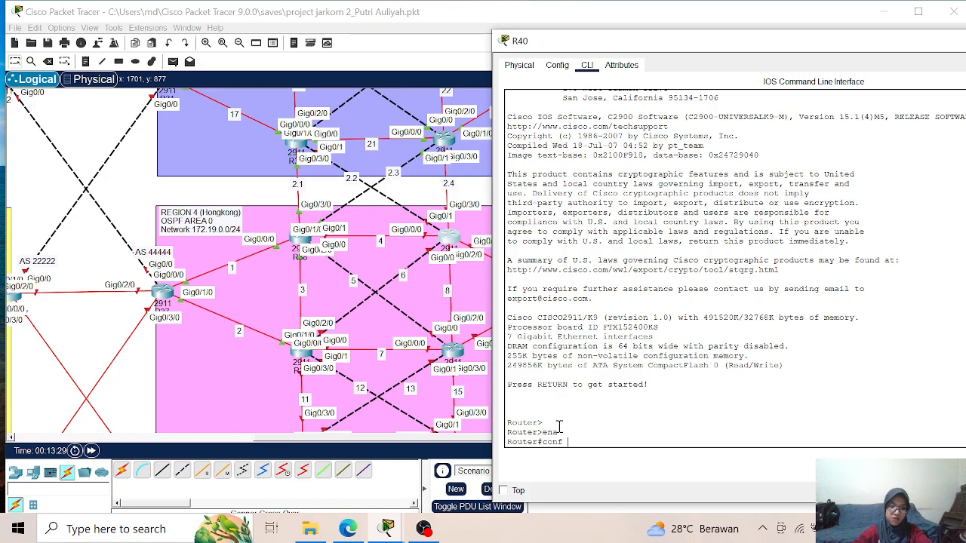
type("t")
key("Return")
type("hos")
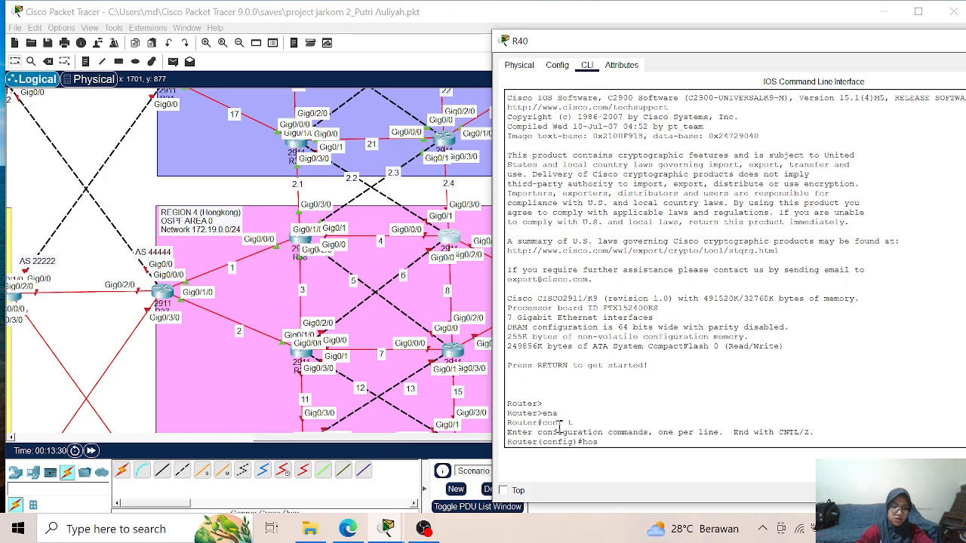
type("tname R40")
key("Return")
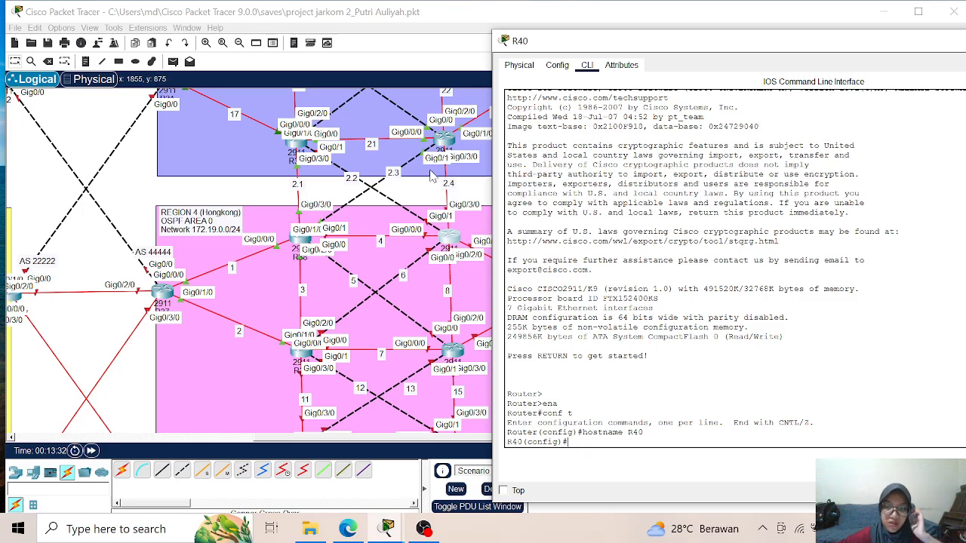
- Assign IP address 172.2.4.2 with mask 255.255.255.0 to interface g0/3/0 on R40 and enable the interface
type("int g0/3/0")
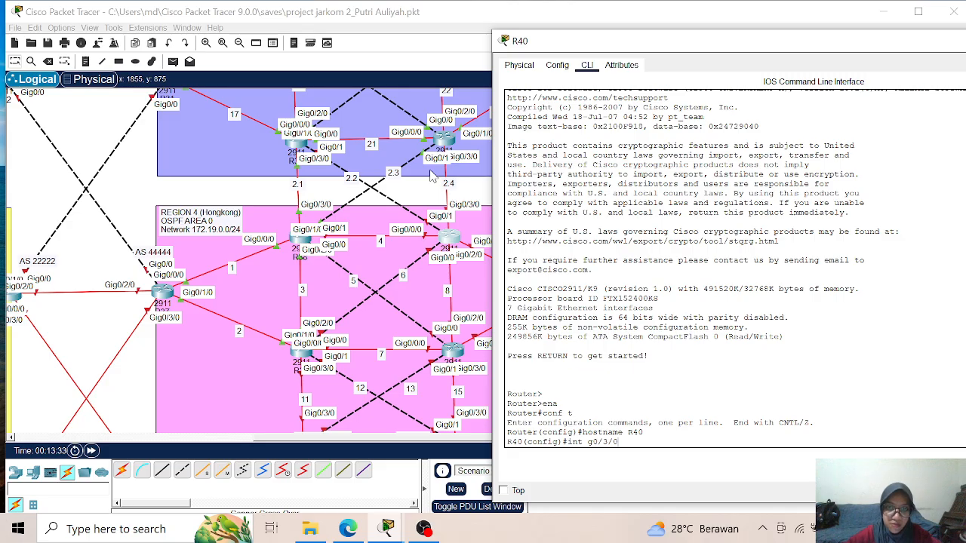
key("Return")
type("ip add")
key("Tab")
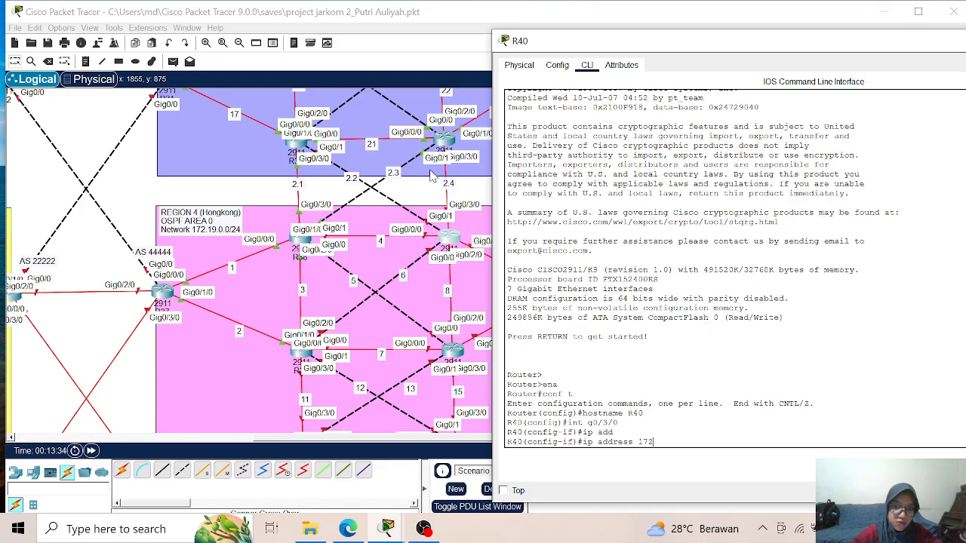
type("172.2.4")
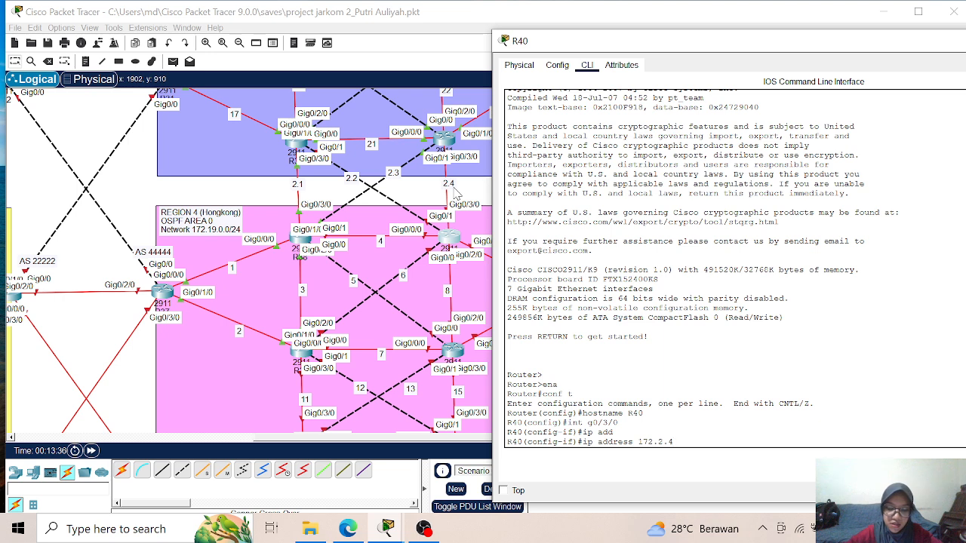
type(".2 255.255.25")
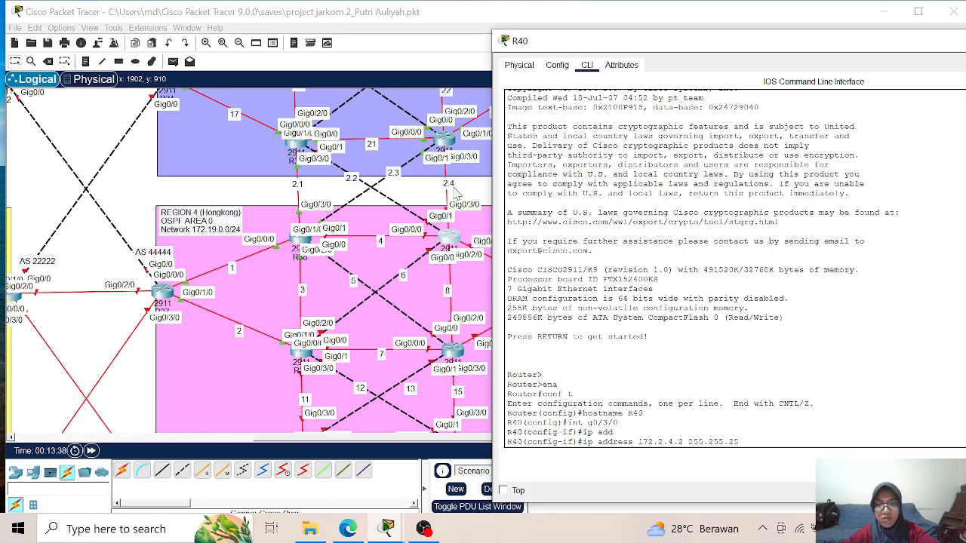
type("5.0")
key("Return")
type("no sh")
key("Return")
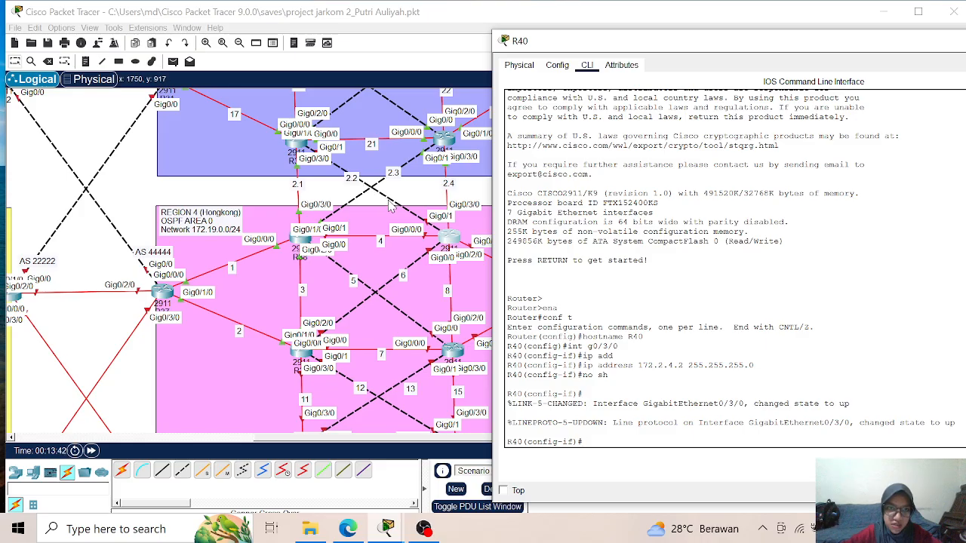
- Assign IP address 172.2.2.2 with mask 255.255.255.0 to interface g0/1 on R40 and enable the interface
type("int")
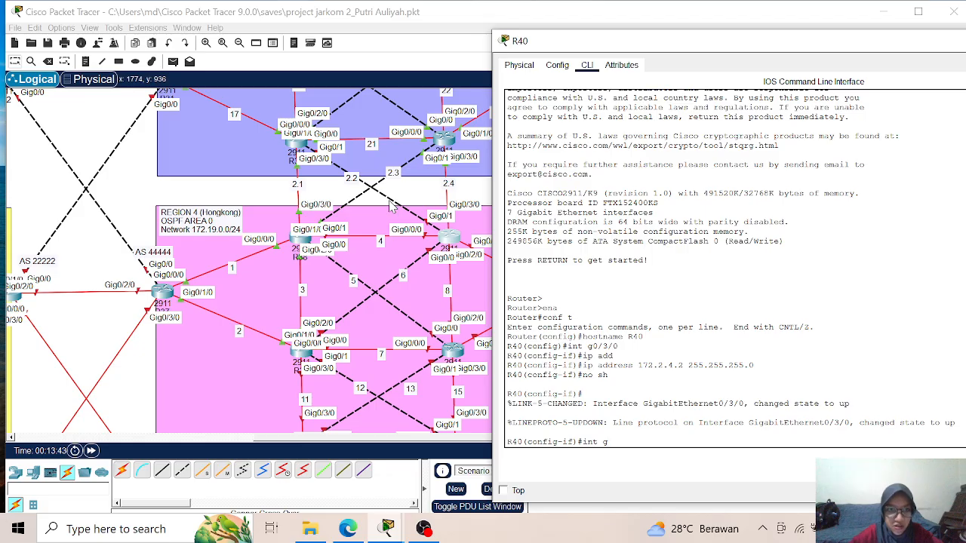
type("g0")
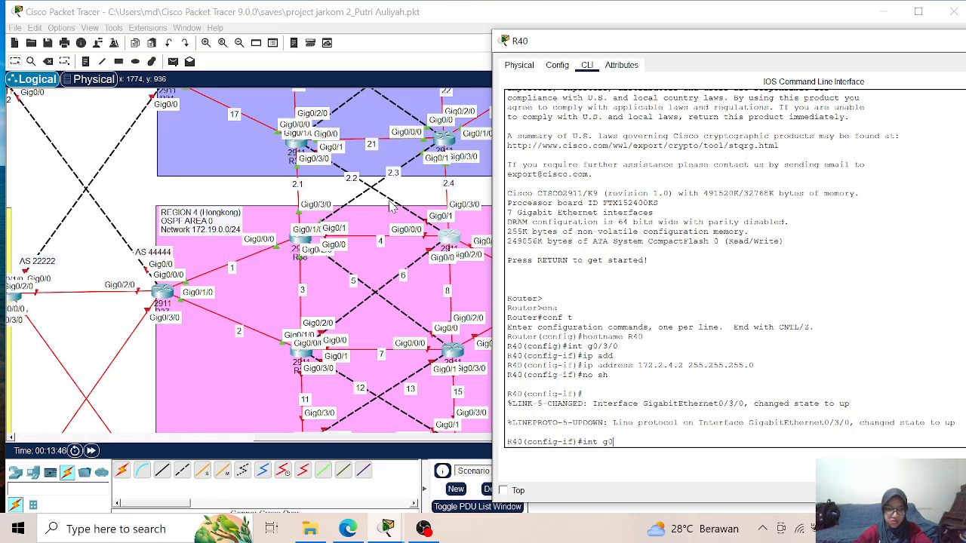
type("/1")
key("Return")
type("ip add")
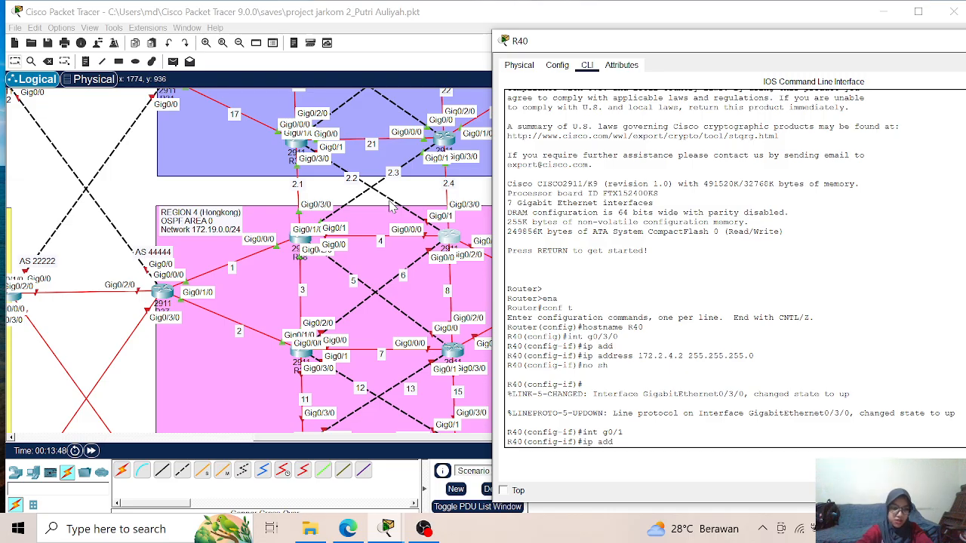
key("Tab")
type("172")
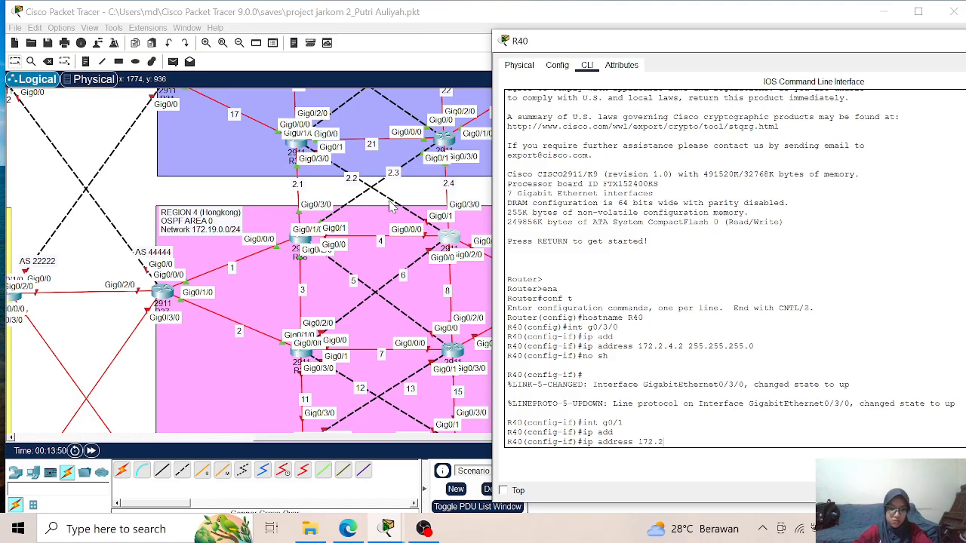
type(".2.2.2")
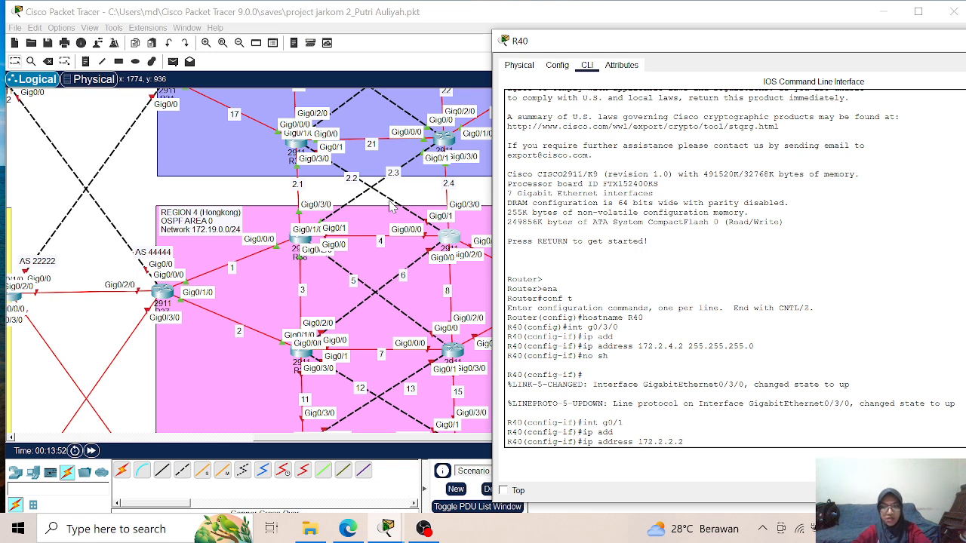
type(" 255.2")
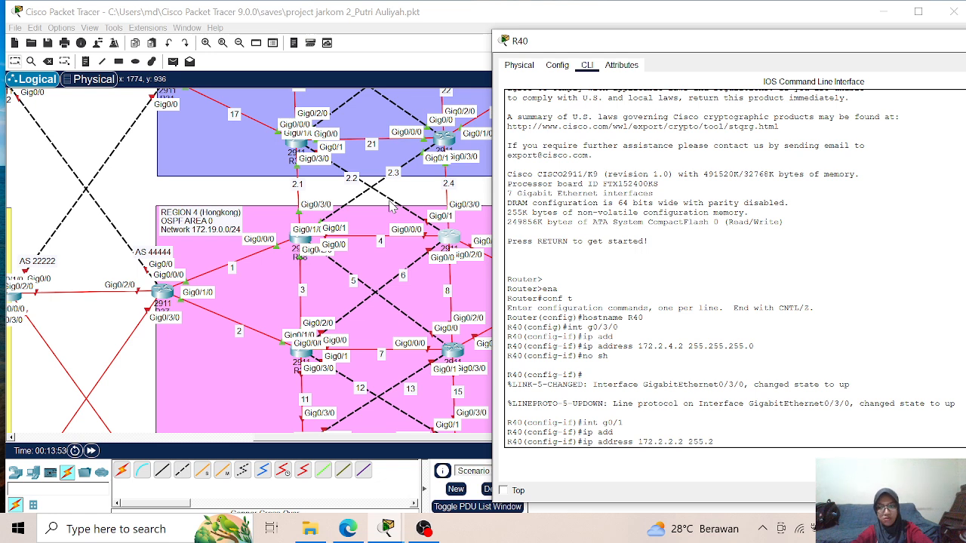
type("55.255.")
type("0")
key("Return")
type("no s")
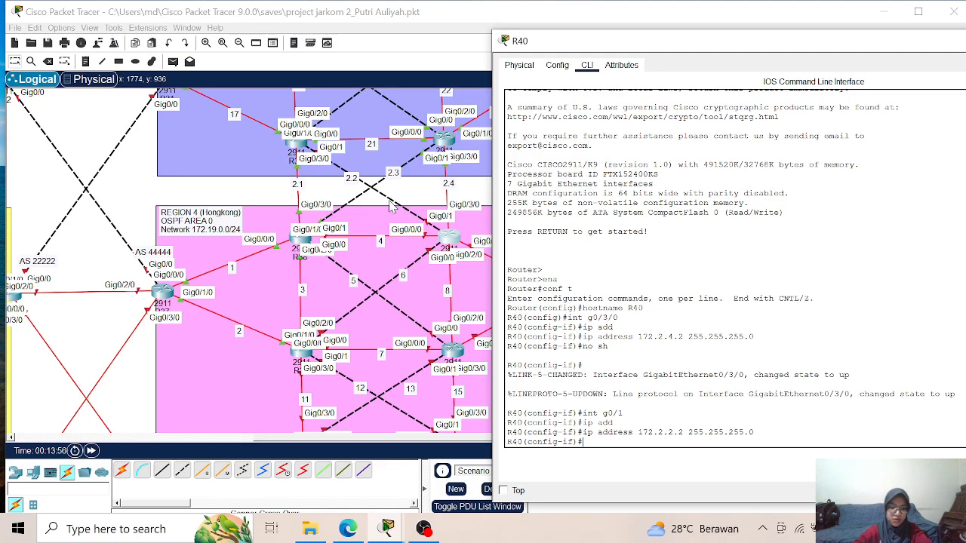
type("h")
key("Return")
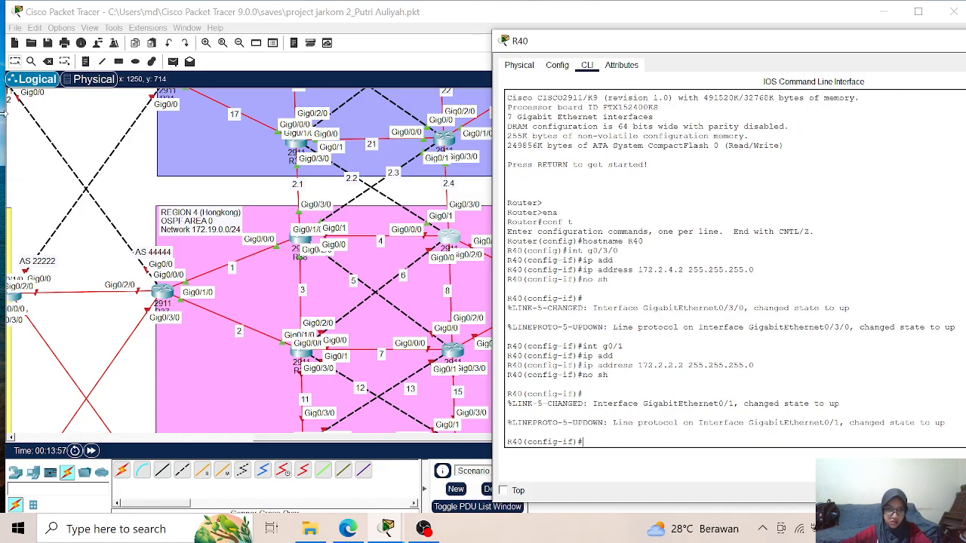
- Review the interface and OSPF configuration in R39's command line, close it, and return to R40's command line
left_click(308, 354)
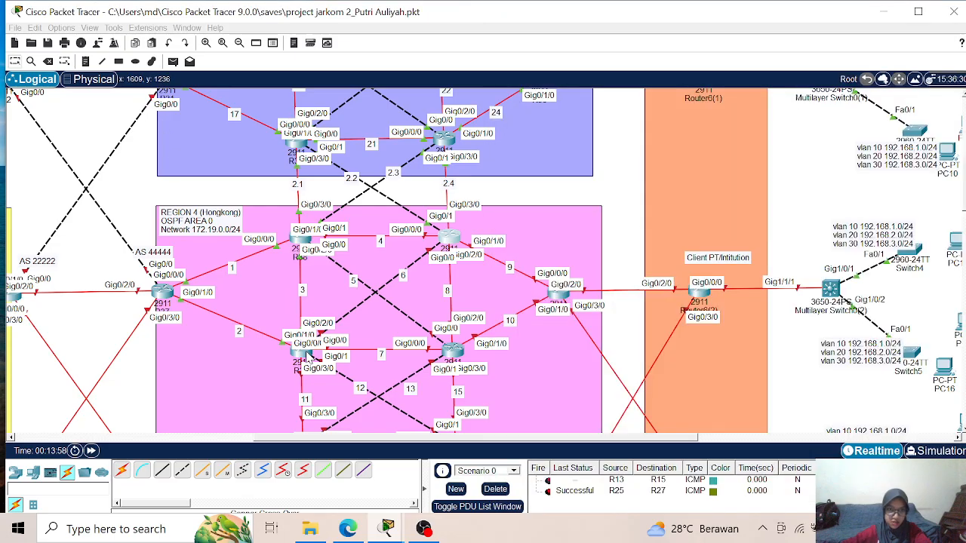
left_click(301, 349)
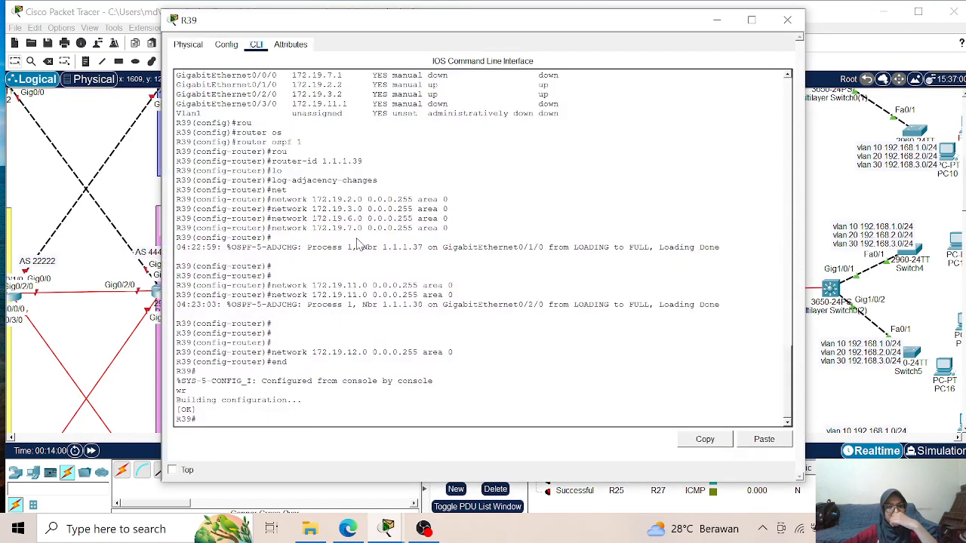
scroll(321, 166, "up", 1)
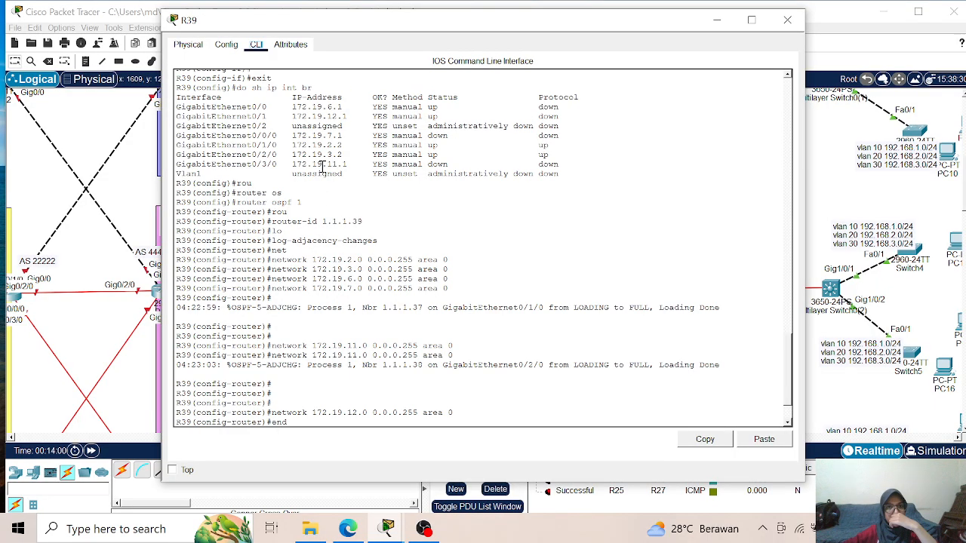
left_click(787, 20)
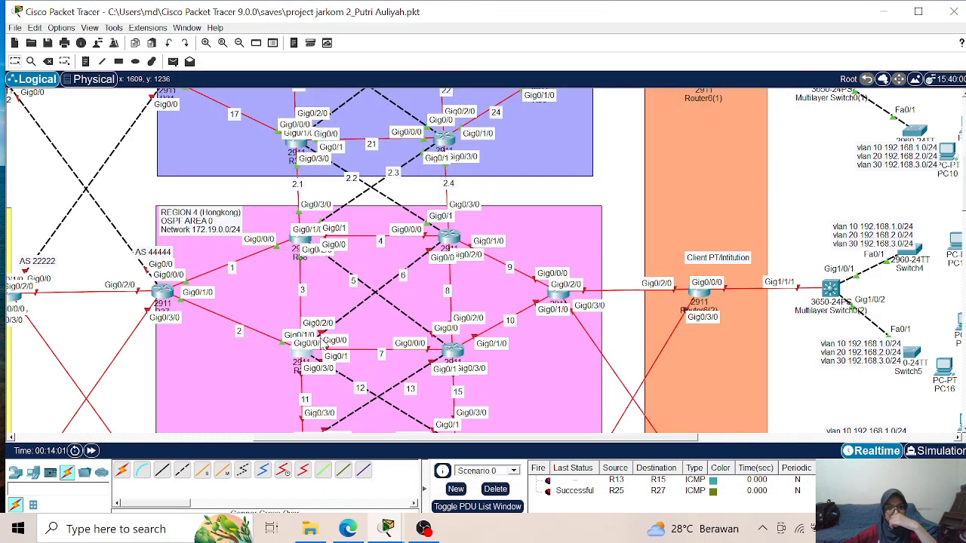
left_click(451, 243)
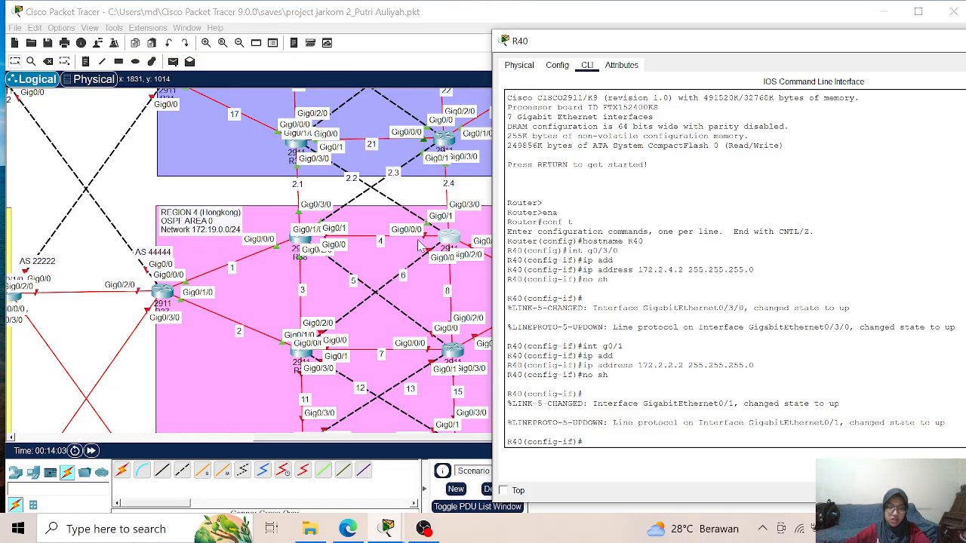
- Assign IP address 172.19.4.2 with mask 255.255.255.0 to interface g0/0/0 on R40 and enable the interface
type("int g0/0/0")
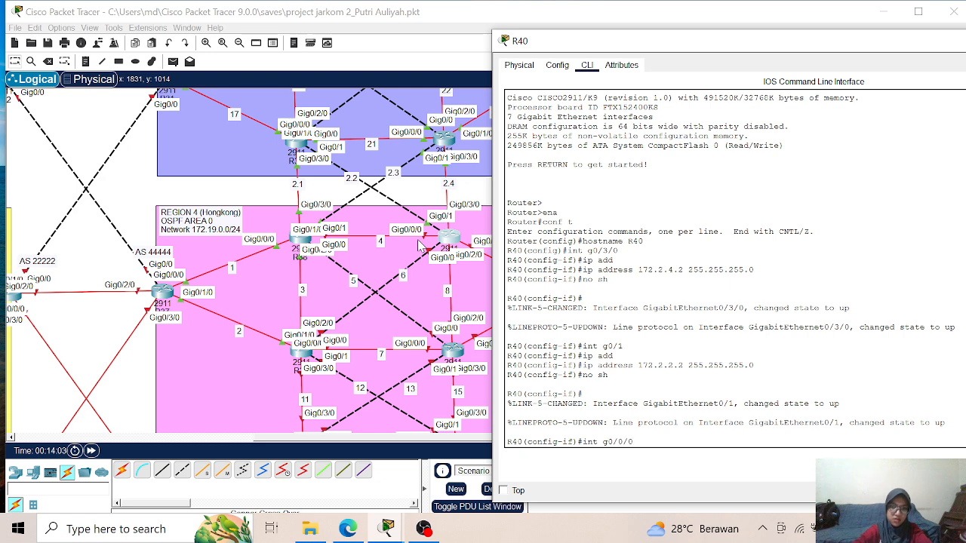
key("Return")
type("ip add")
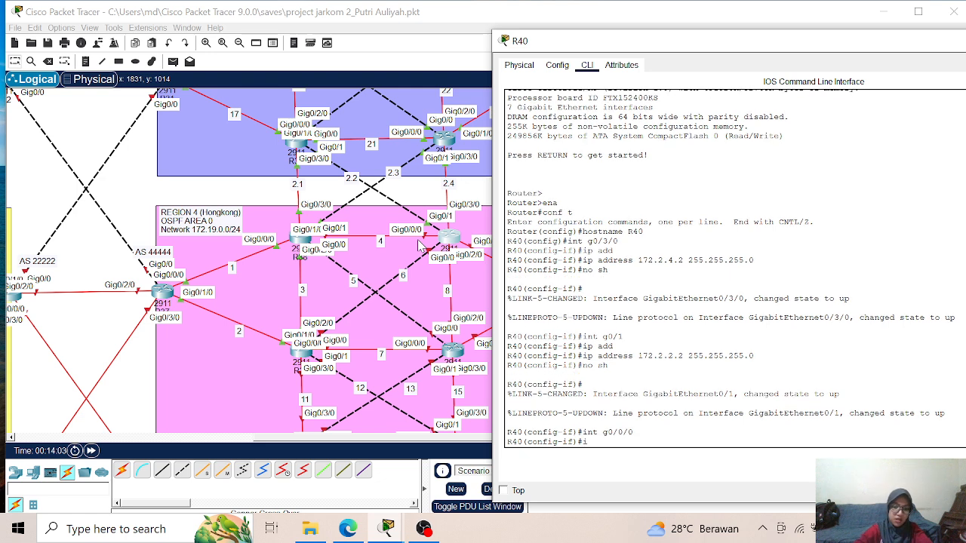
key("Tab")
type("17")
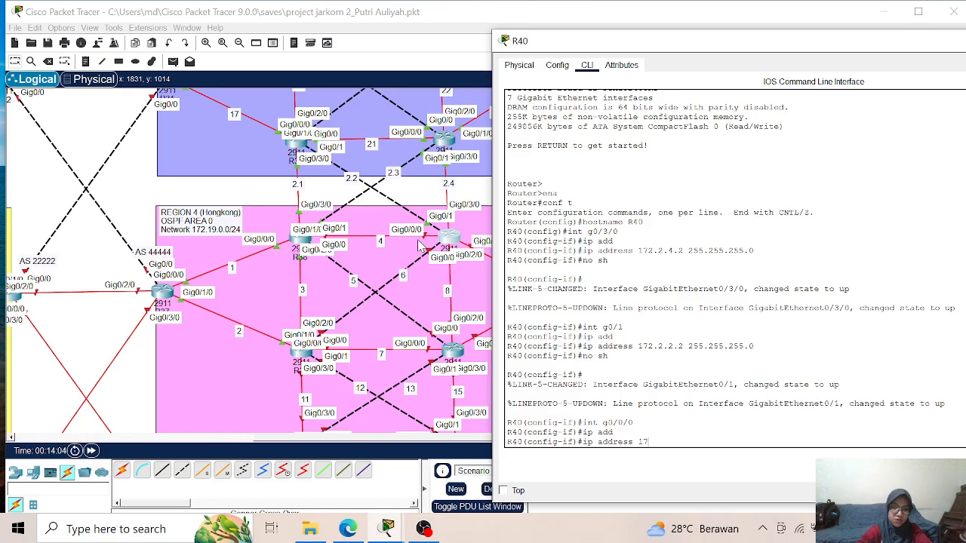
type("2.19")
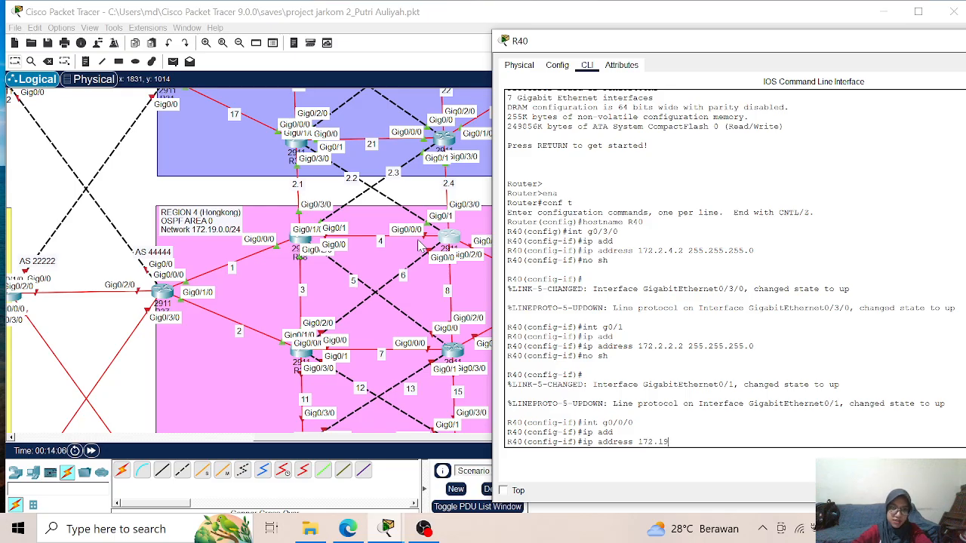
type(".4.2")
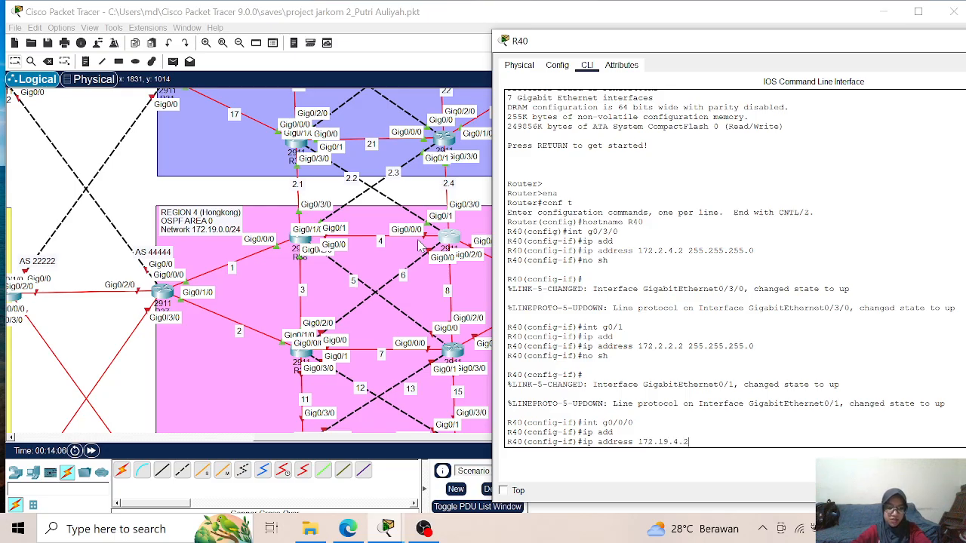
type(" 255.255.2")
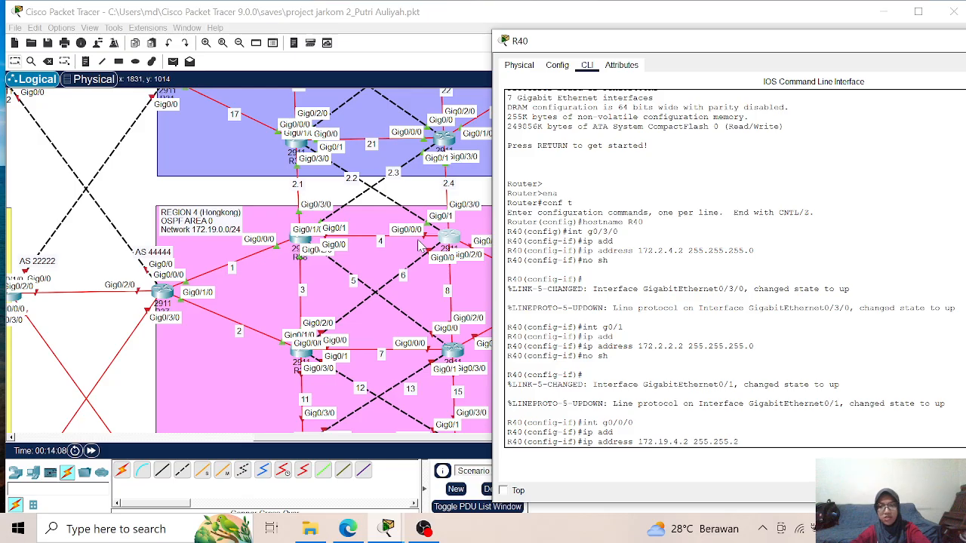
type("55.0")
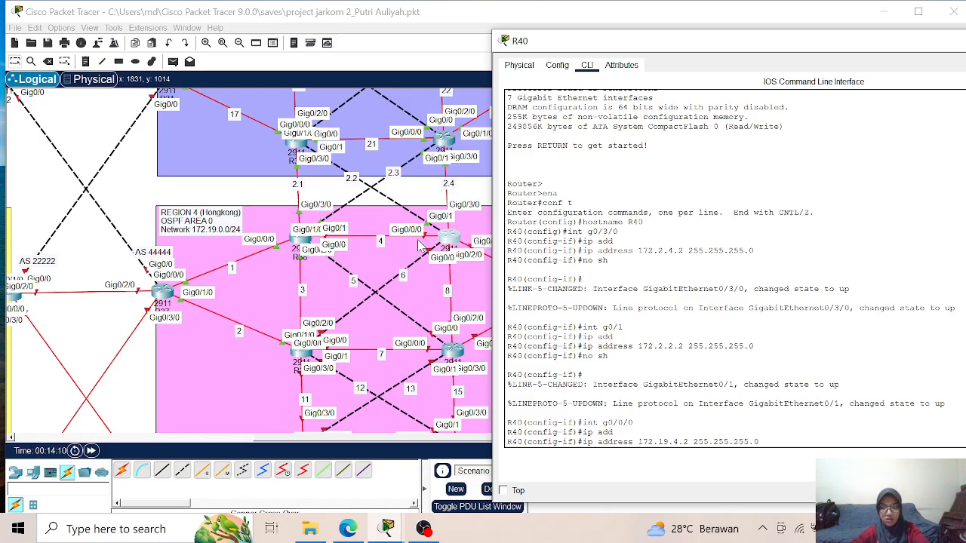
key("Return")
type("no sh")
key("Return")
key("Return")
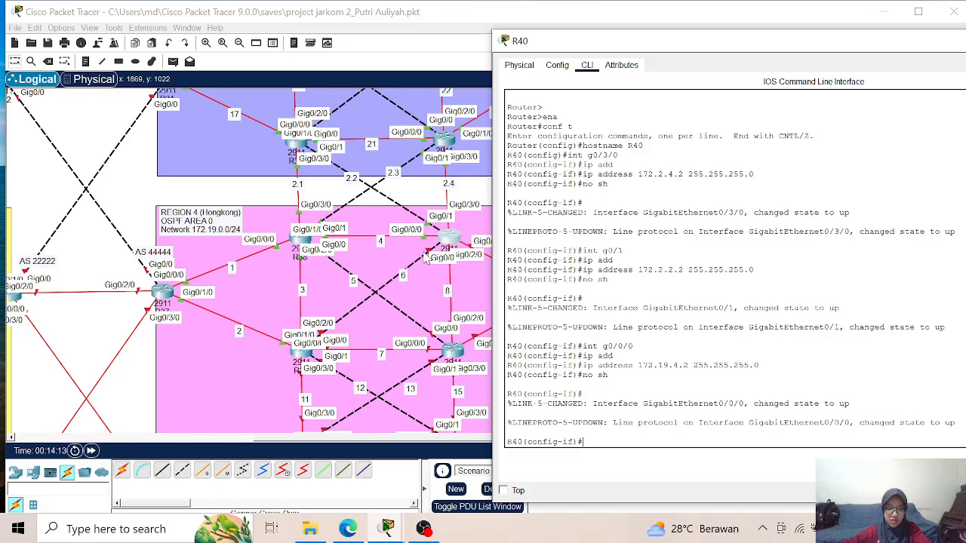
- Assign IP address 172.19.6.2 with mask 255.255.255.0 to interface g0/0 on R40 and enable the interface
type("int g0/0")
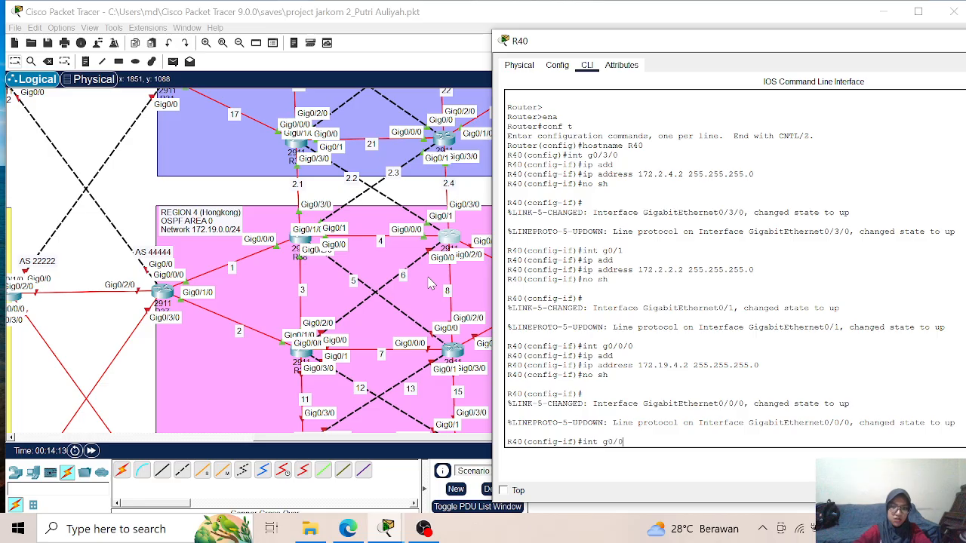
key("Return")
type("ip ad")
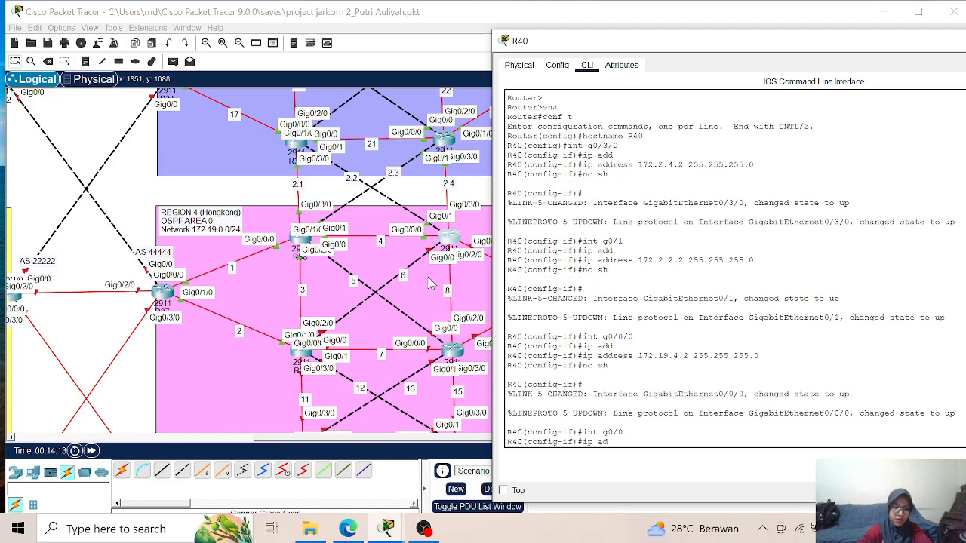
type("d")
key("Tab")
type("172.19")
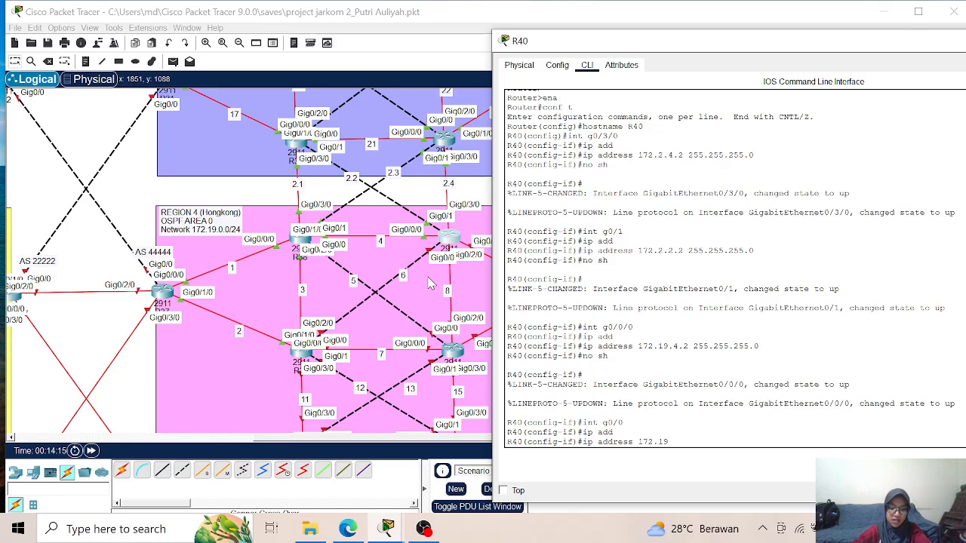
type(".6.2")
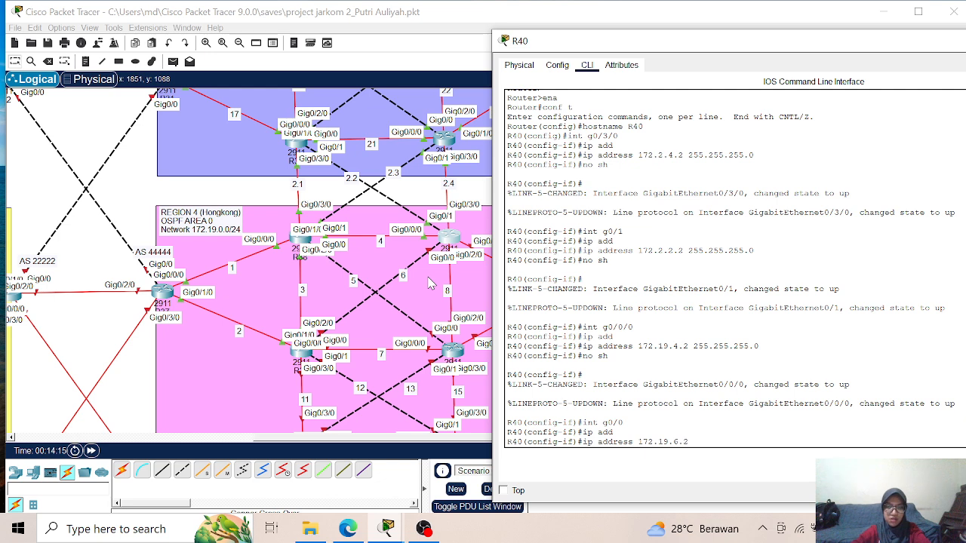
type(" 255.255.255.")
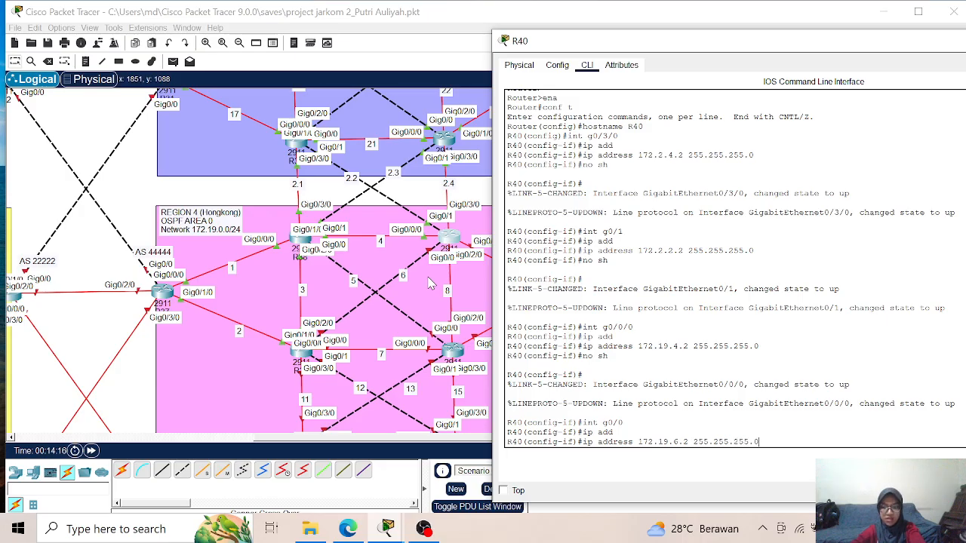
type("0")
key("Return")
type("no sh")
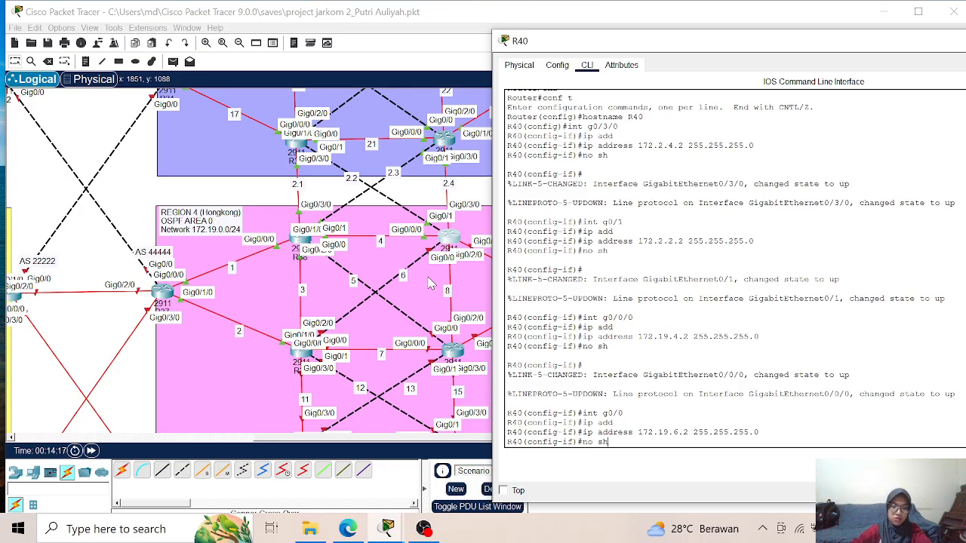
key("Return")
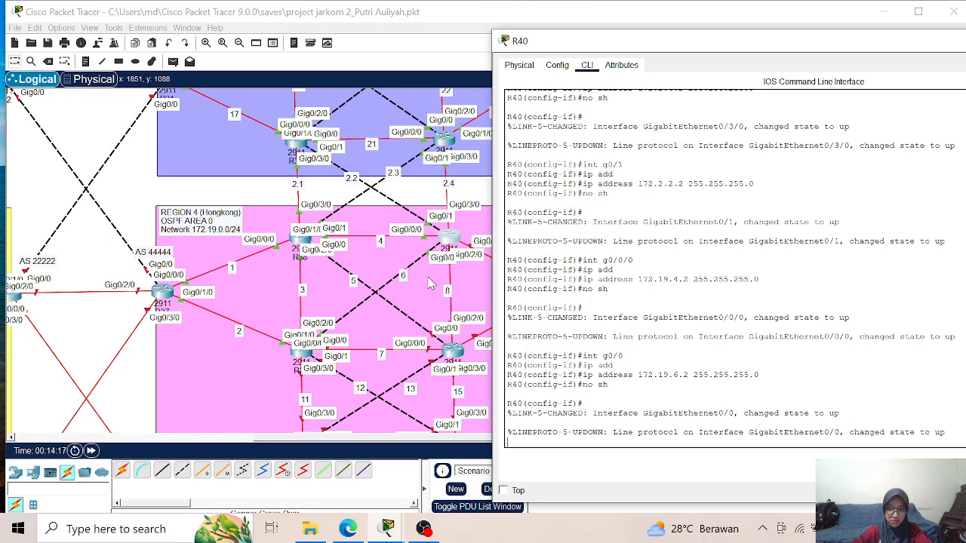
key("Return")
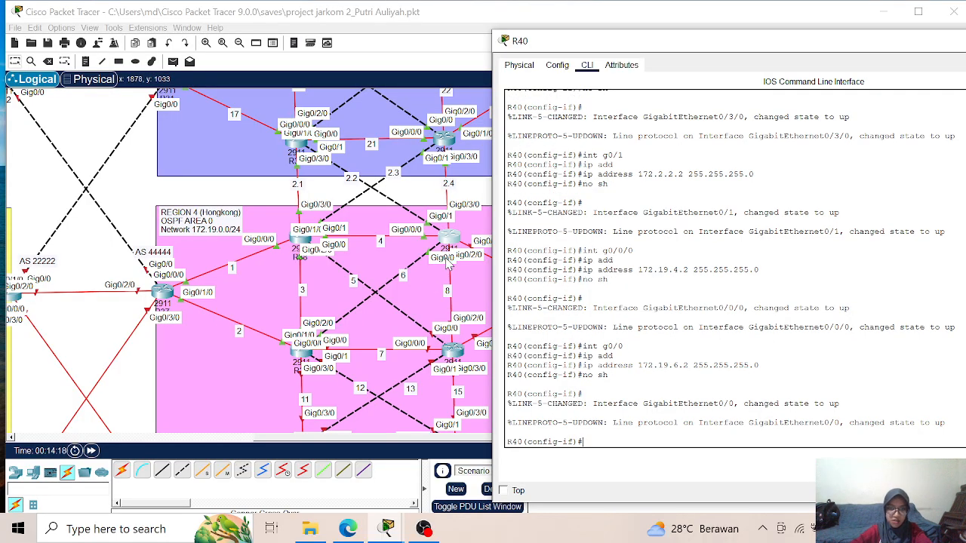
- Assign IP address 172.19.8.1 with mask 255.255.255.0 to interface g0/2/0 on R40 and enable the interface
type("int g0/2/0")
key("Return")
type("ip add")
key("Tab")
type("172.19")
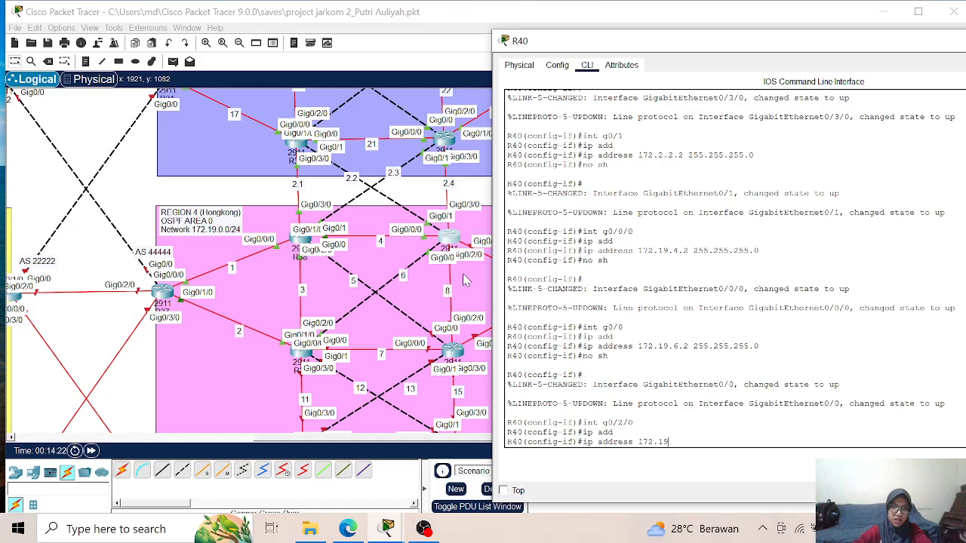
type(".8.")
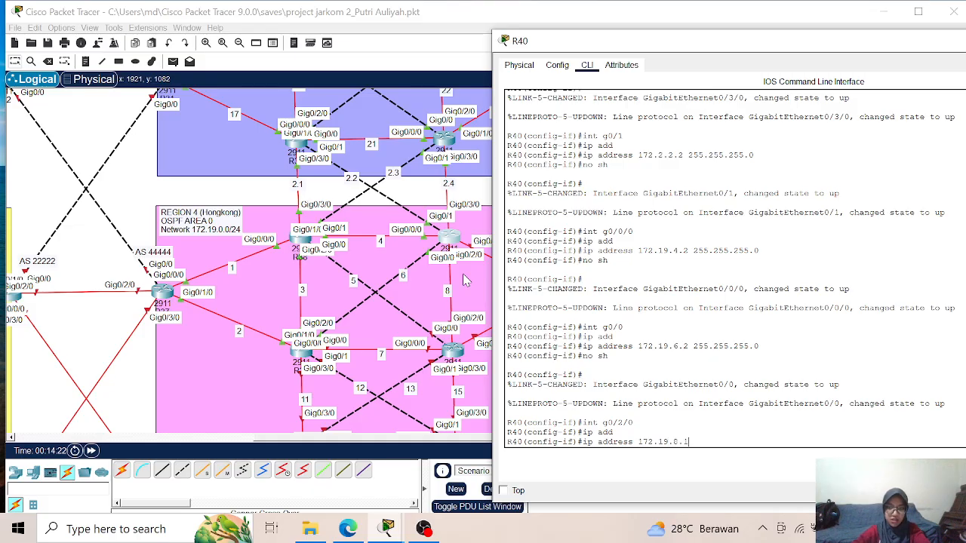
type("1 255.255.2")
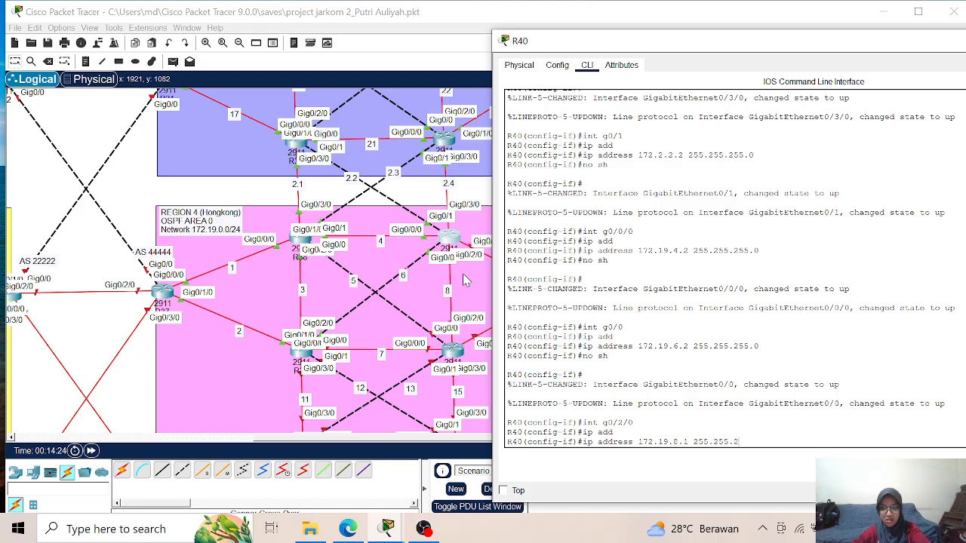
type("55.0")
key("Return")
type("no s")
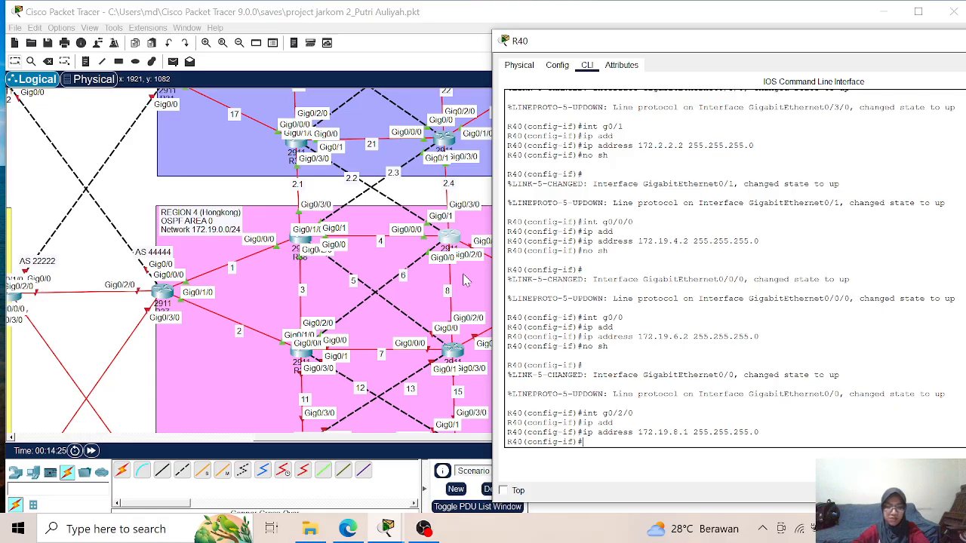
type("h")
key("Return")
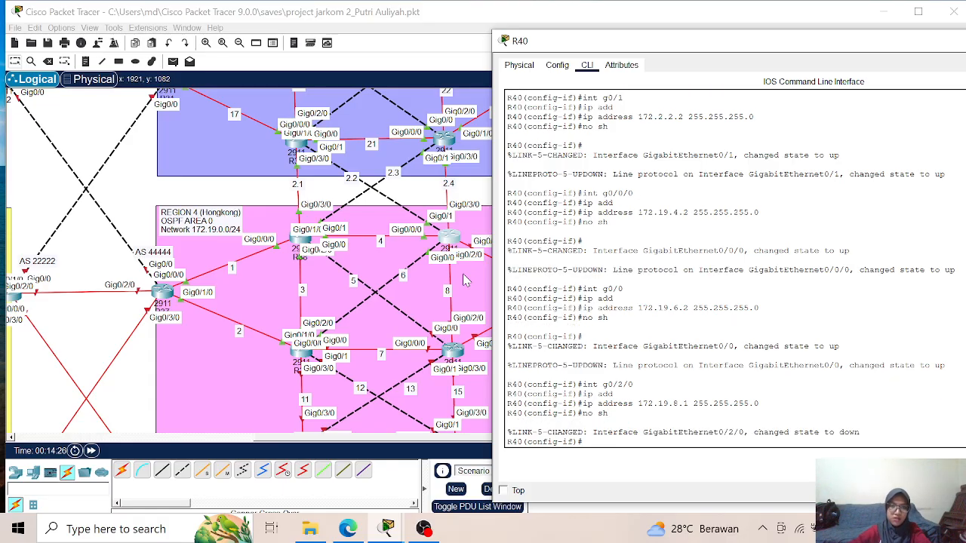
- Assign IP address 172.19.9.1 with mask 255.255.255.0 to interface g0/1/0 on R40, enable it, and return to global configuration mode
left_click_drag(646, 38, 726, 33)
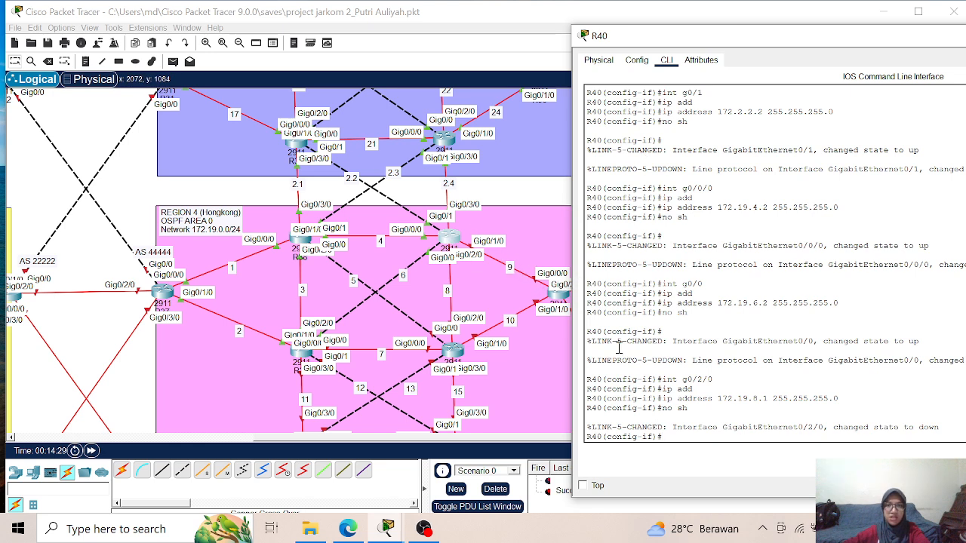
type("int g0/1/0")
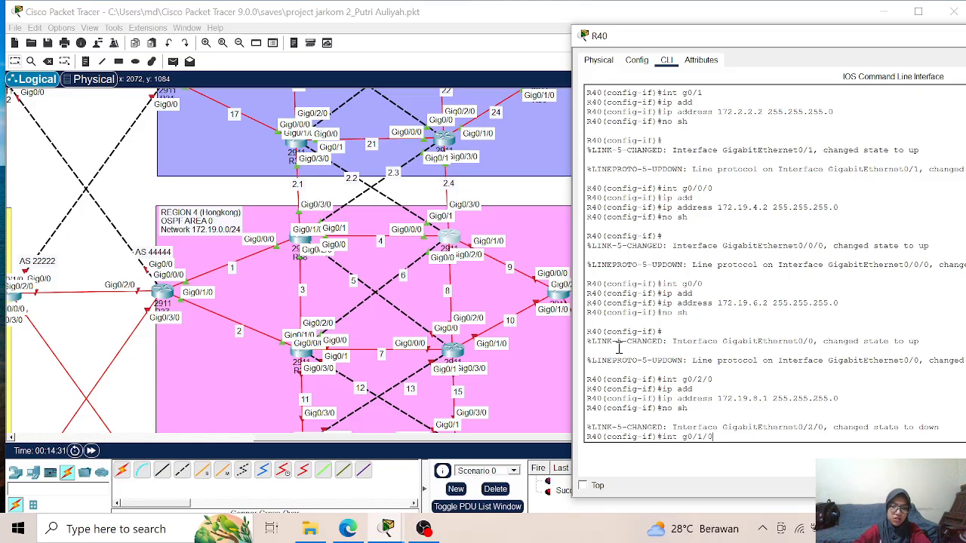
key("Return")
type("ip add")
key("Return")
type("ip address 172.19")
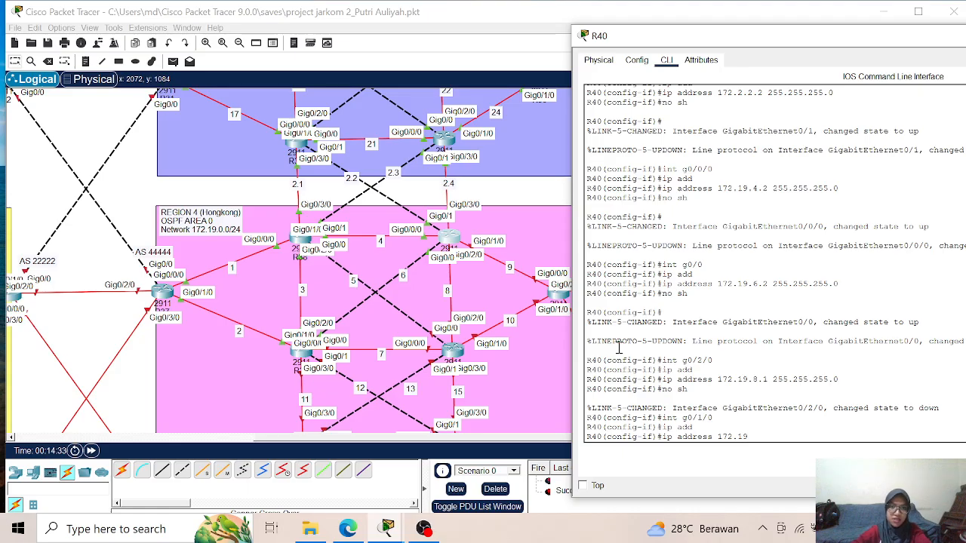
type(".9.1")
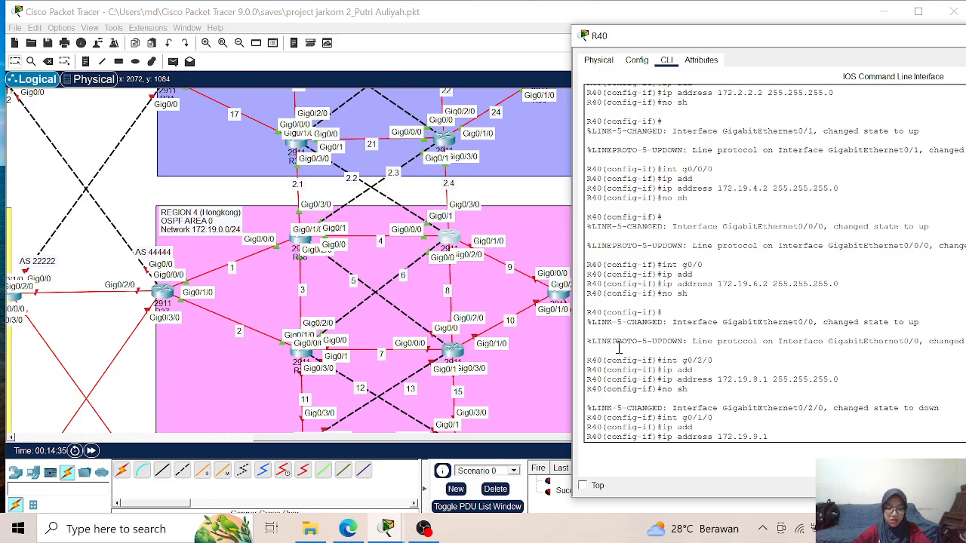
type(" 255.255.255.")
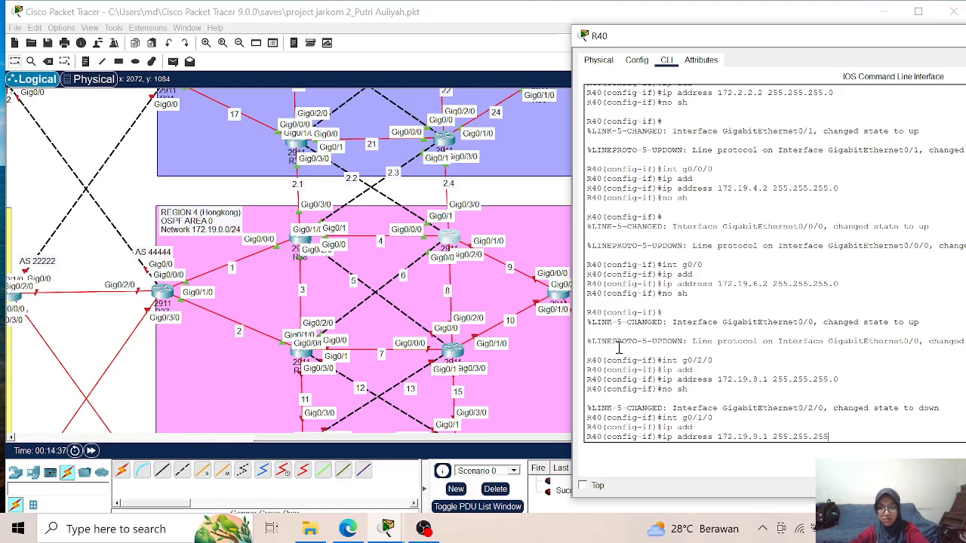
type("0")
key("Return")
type("no sh")
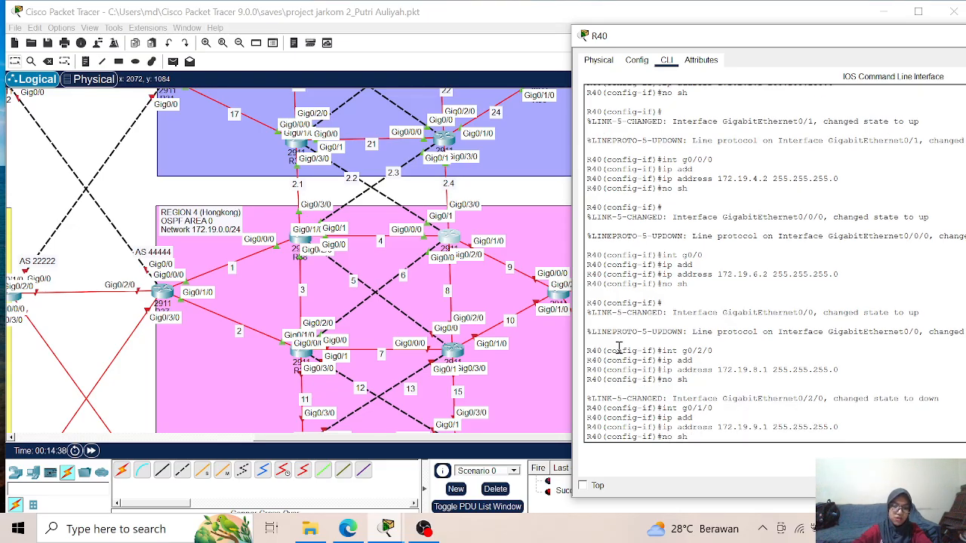
key("Return")
type("exit")
key("Return")
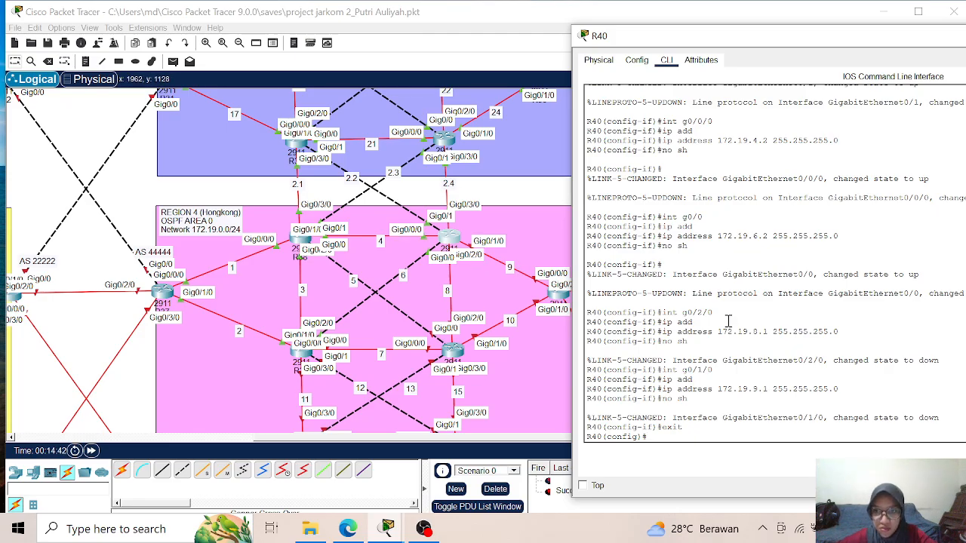
- Review the interface IP address commands entered so far in R40's command line
scroll(707, 256, "up", 1)
scroll(709, 193, "up", 4)
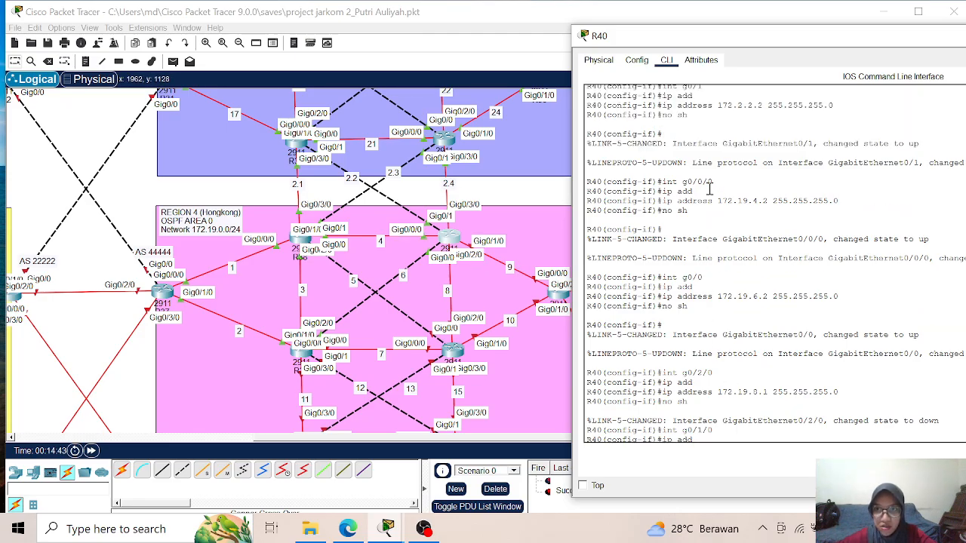
scroll(709, 188, "down", 7)
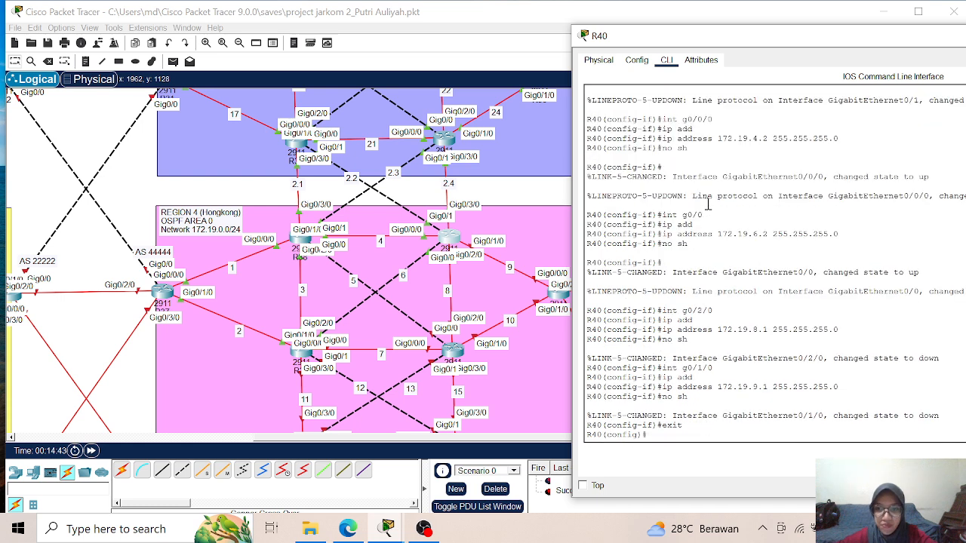
- Start OSPF process 1 on R40 and set its router ID to 1.1.1.40
type("rou")
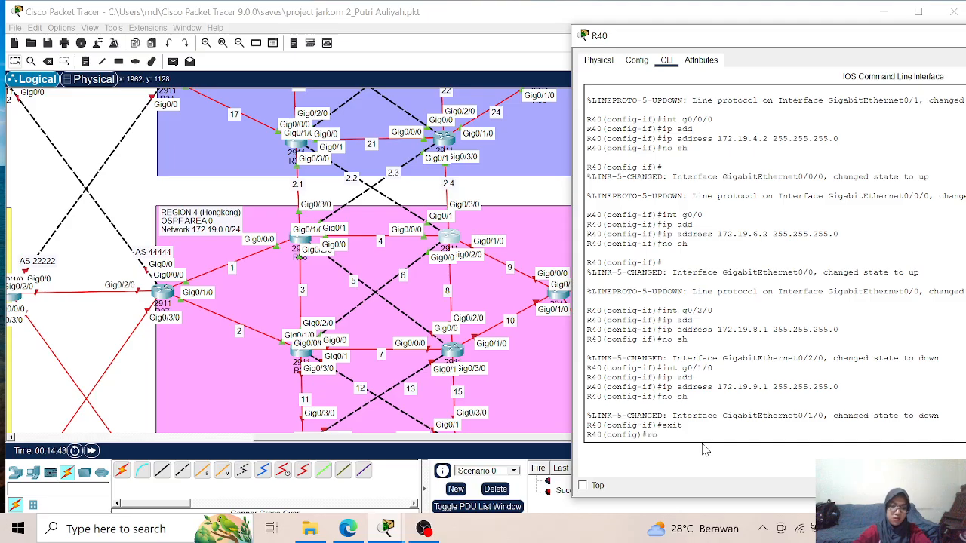
key("Tab")
type("os")
key("Tab")
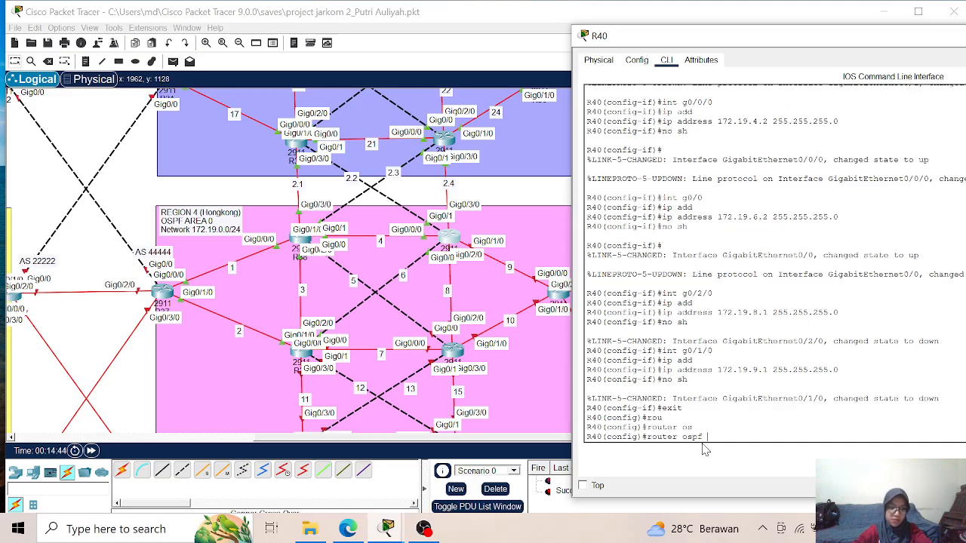
type("1")
key("Return")
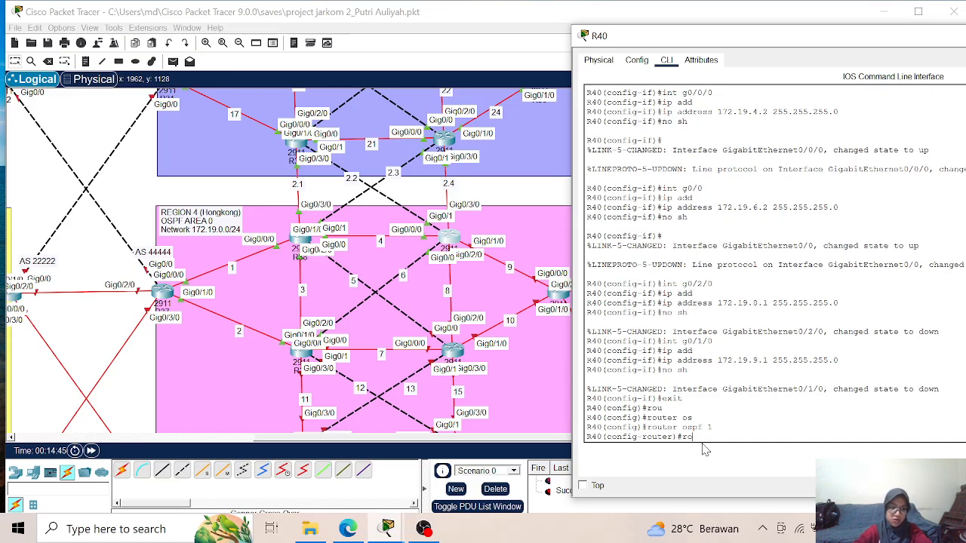
type("ro")
key("Tab")
type("1.1.1.")
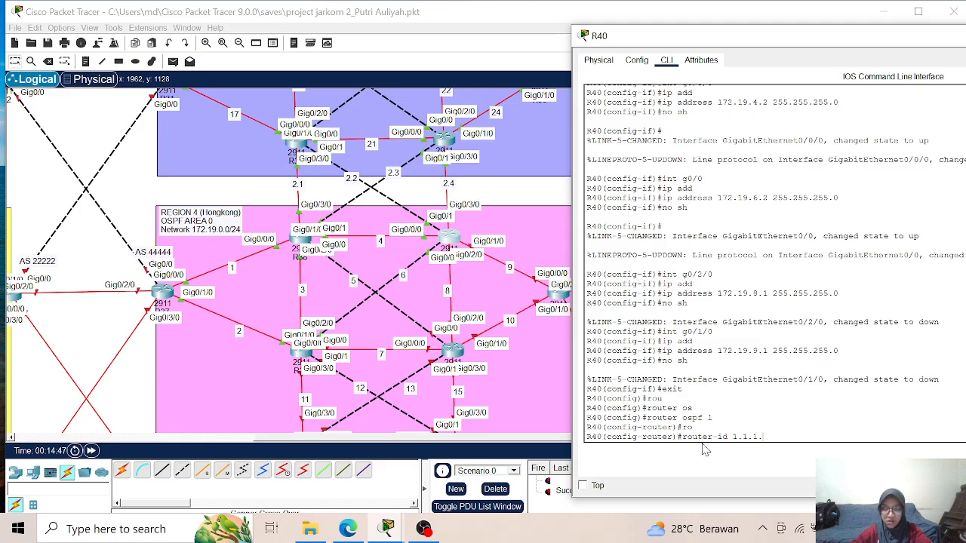
type("40")
key("Return")
- Enable OSPF adjacency-change logging on R40
type("lo")
key("Tab")
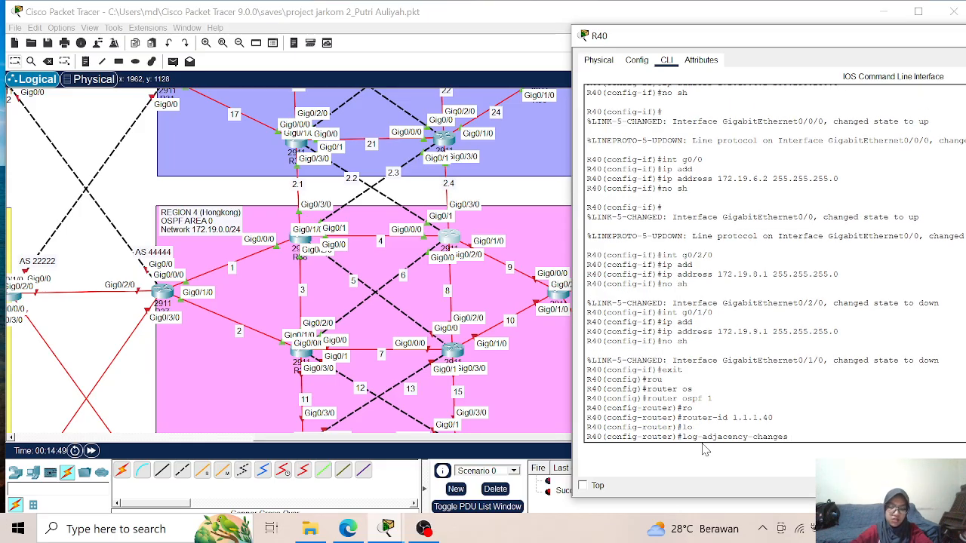
key("Return")
- Advertise network 172.2.2.0 with wildcard mask 0.0.0.255 in OSPF area 0 on R40
type("netw")
key("Tab")
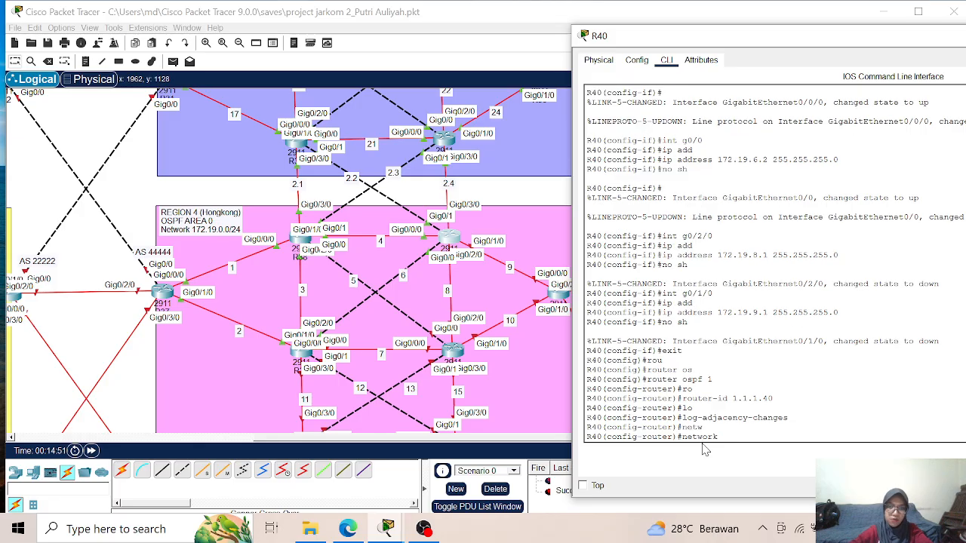
type("172")
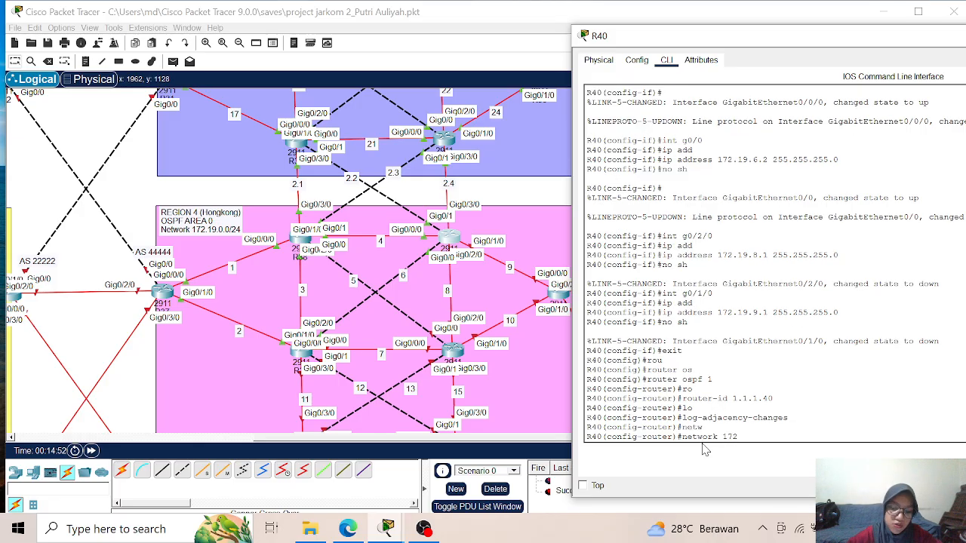
type(".")
scroll(802, 173, "up", 7)
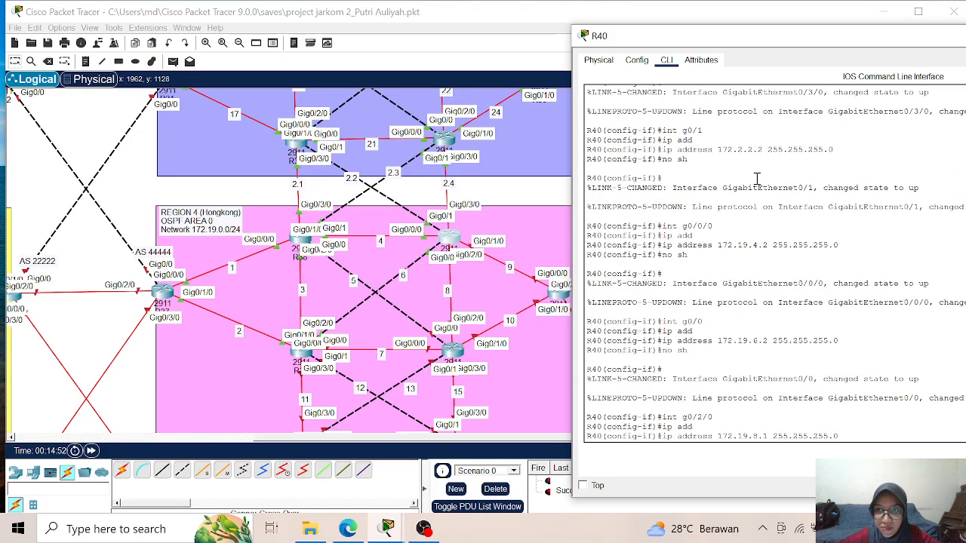
scroll(755, 179, "up", 2)
scroll(755, 178, "down", 9)
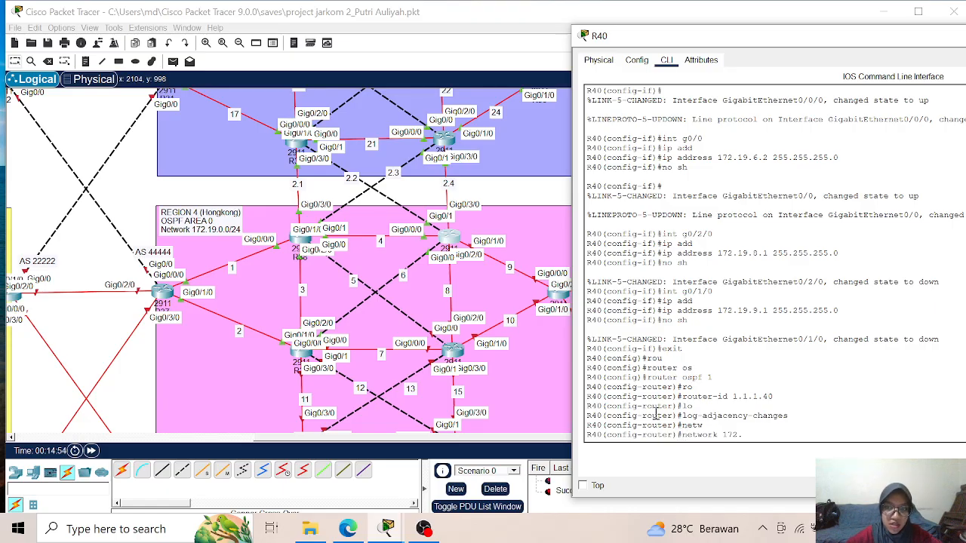
type(".2.")
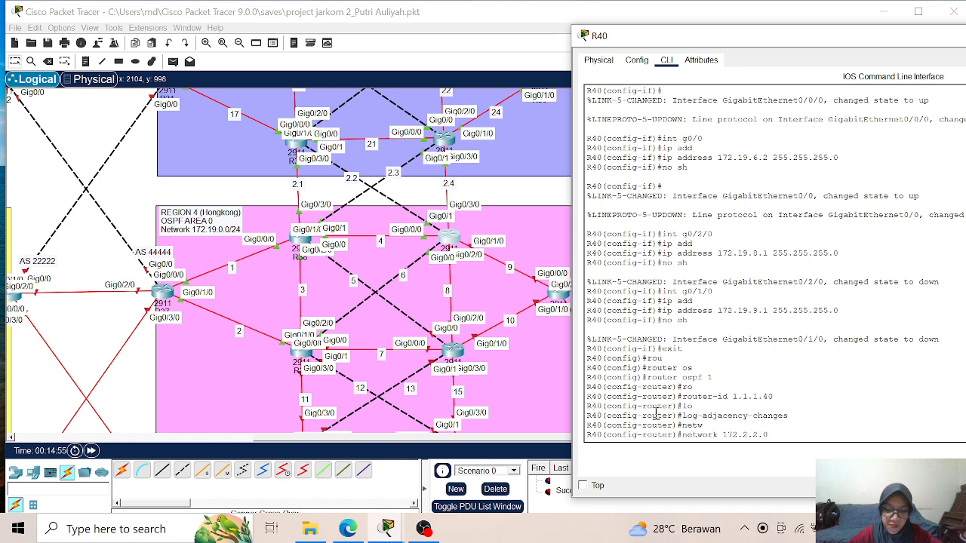
type("0 0.0.0.255 area 0")
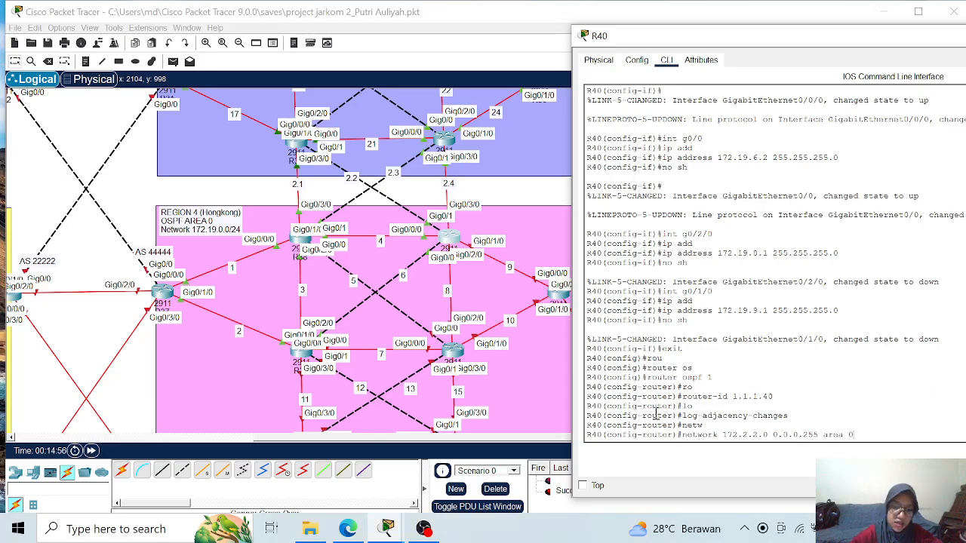
key("Return")
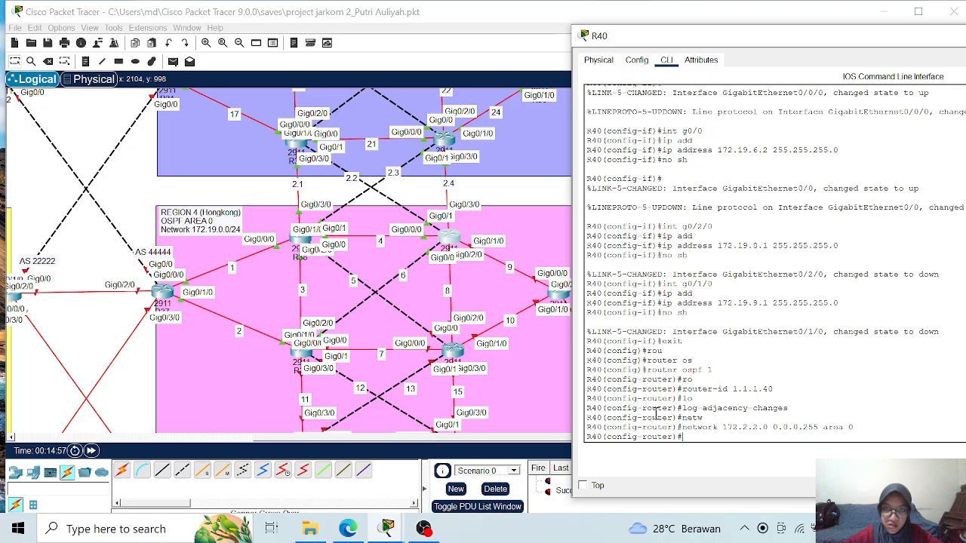
- Advertise network 172.2.4.0 with wildcard mask 0.0.0.255 in OSPF area 0 on R40
key("Up")
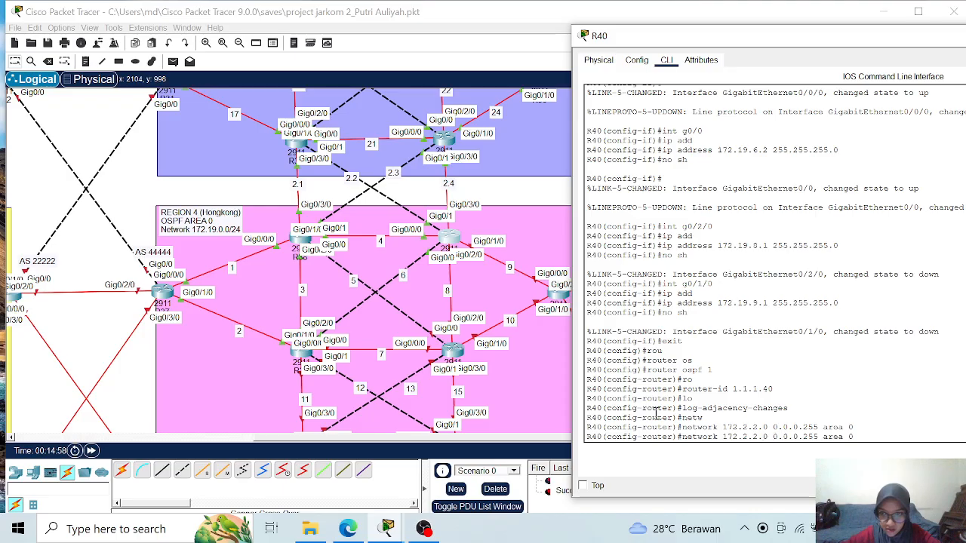
key("Return")
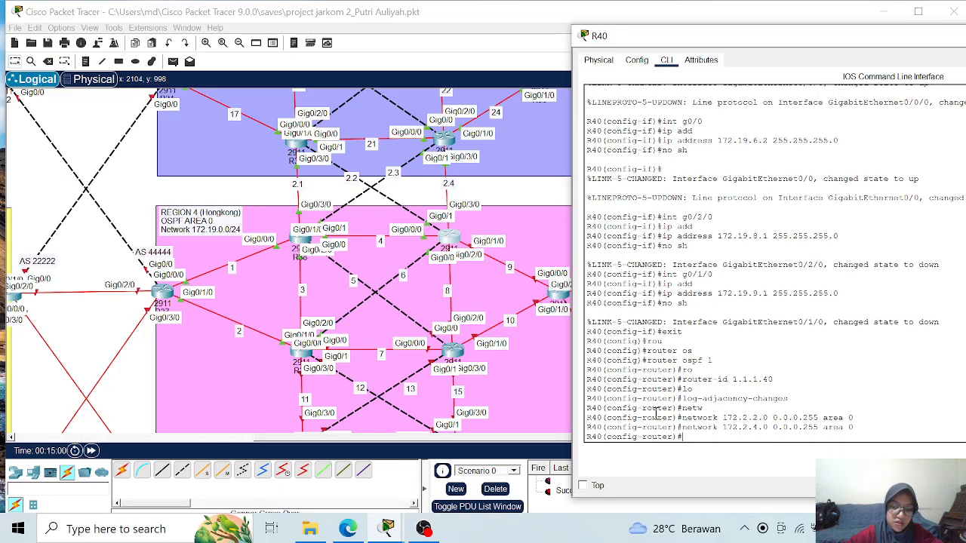
key("Return")
key("Return")
- Advertise network 172.19.4.0 with wildcard mask 0.0.0.255 in OSPF area 0 on R40
type("netw")
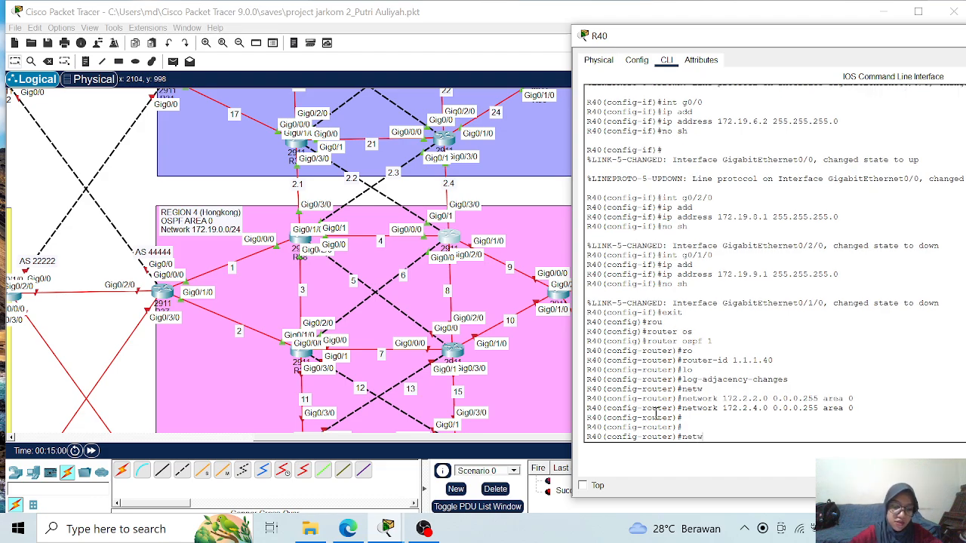
type("o")
key("Tab")
type("172")
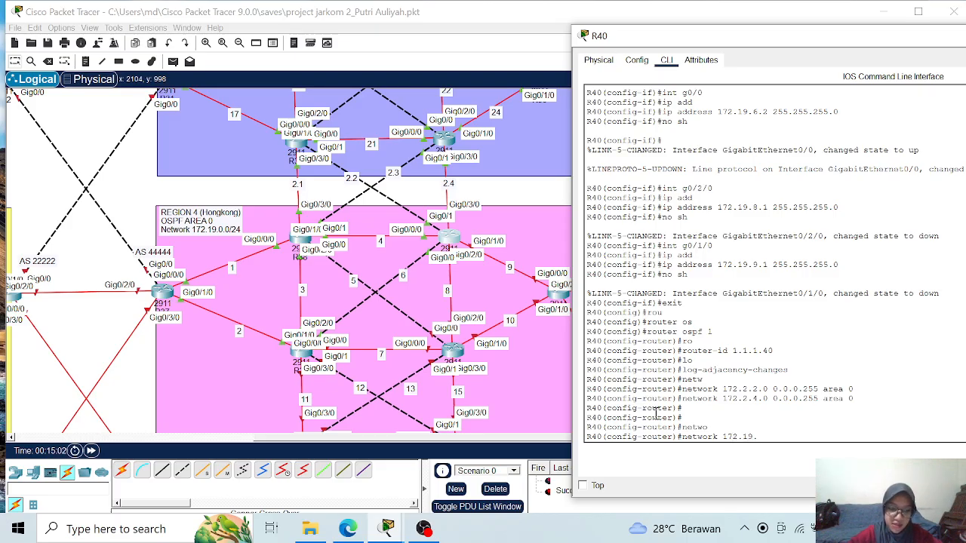
type(".19.4.0 0.0.0.255 area ")
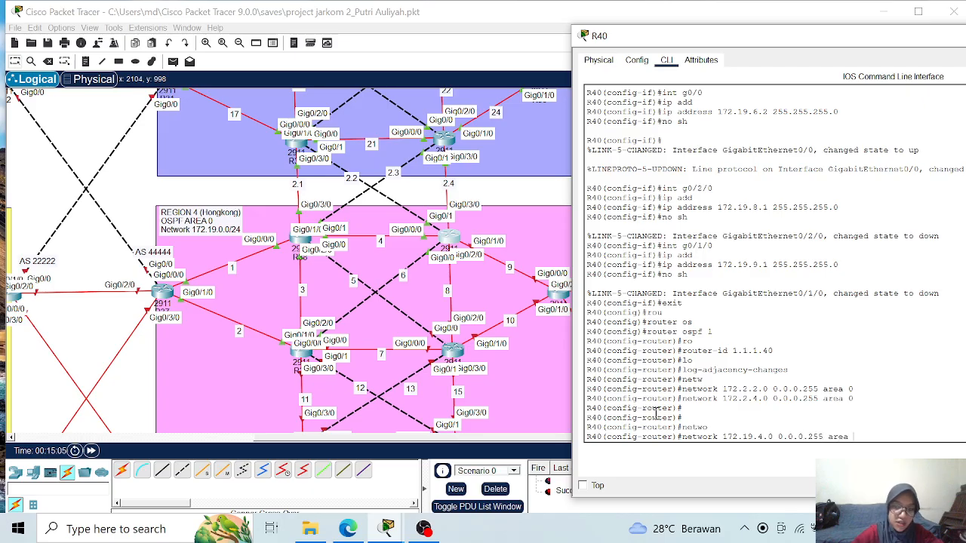
type("0")
key("Return")
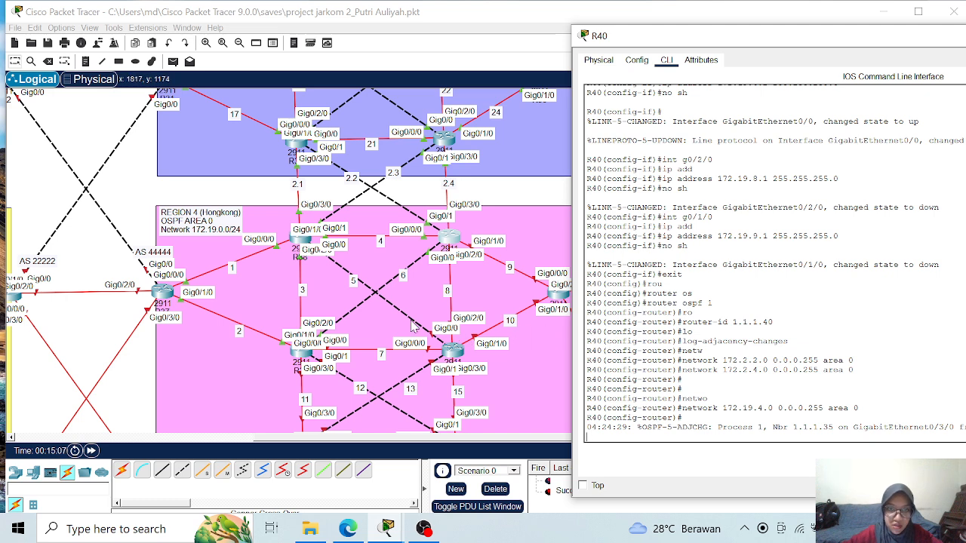
- Advertise network 172.19.6.0 with wildcard mask 0.0.0.255 in OSPF area 0 on R40
key("Return")
key("Up")
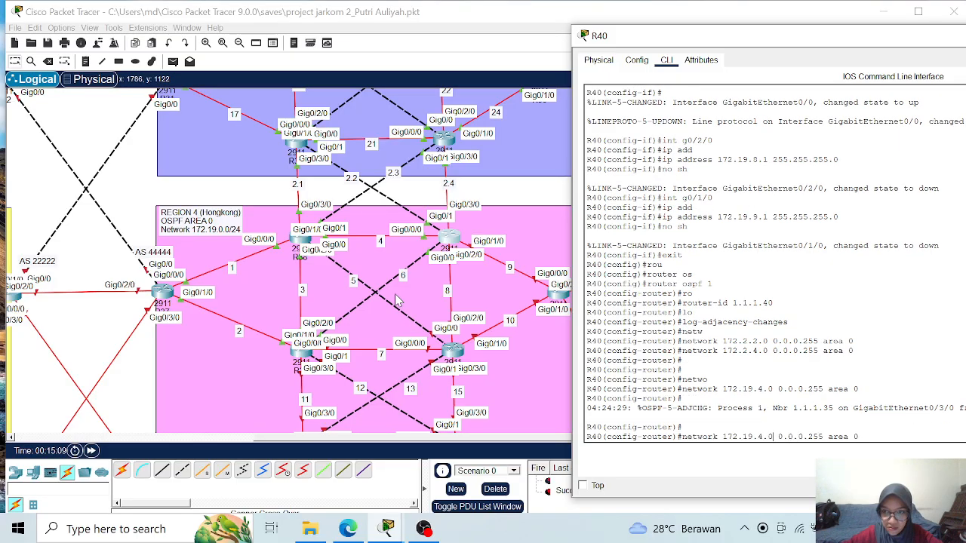
key("Left")
key("Left")
key("Left")
key("Left")
key("Left")
key("Left")
key("Left")
key("Left")
key("Left")
key("Left")
key("Left")
key("Left")
key("Left")
key("Left")
key("Left")
key("Left")
key("Left")
key("Left")
key("BackSpace")
type("6")
key("Return")
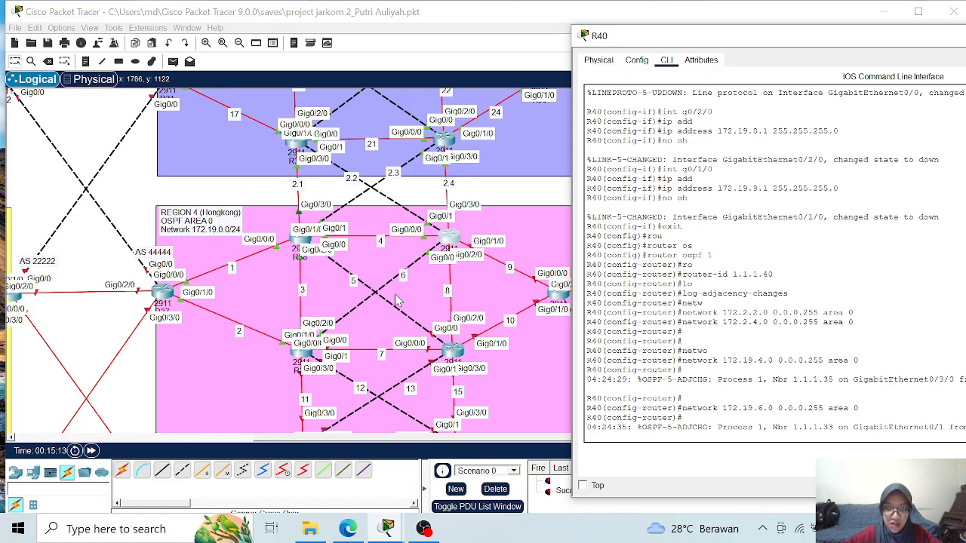
- Advertise network 172.19.8.0 with wildcard mask 0.0.0.255 in OSPF area 0 on R40
key("Return")
key("Return")
key("Return")
key("Up")
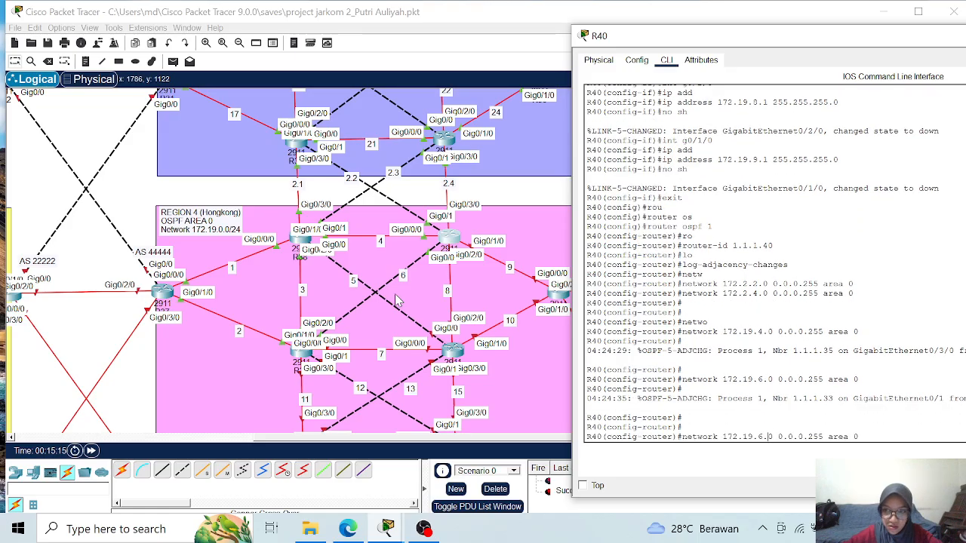
key("BackSpace")
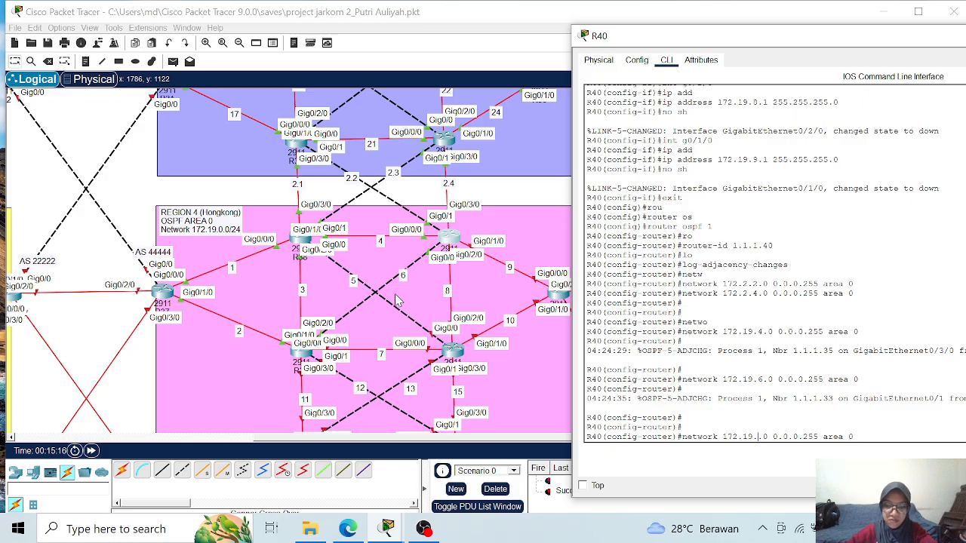
type("8")
key("Return")
- Re-enter the OSPF statement for network 172.19.8.0 0.0.0.255 on R40 and return it to area 0
key("Up")
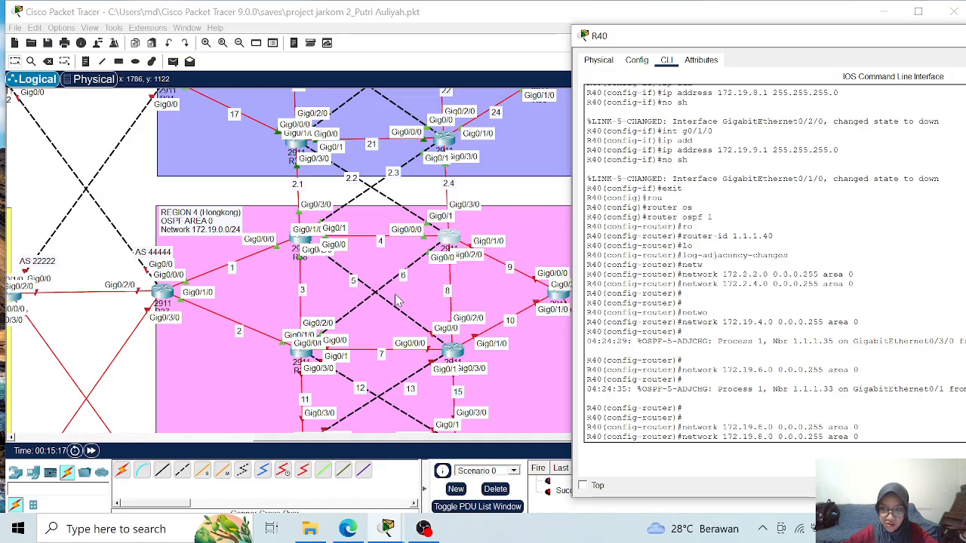
key("Return")
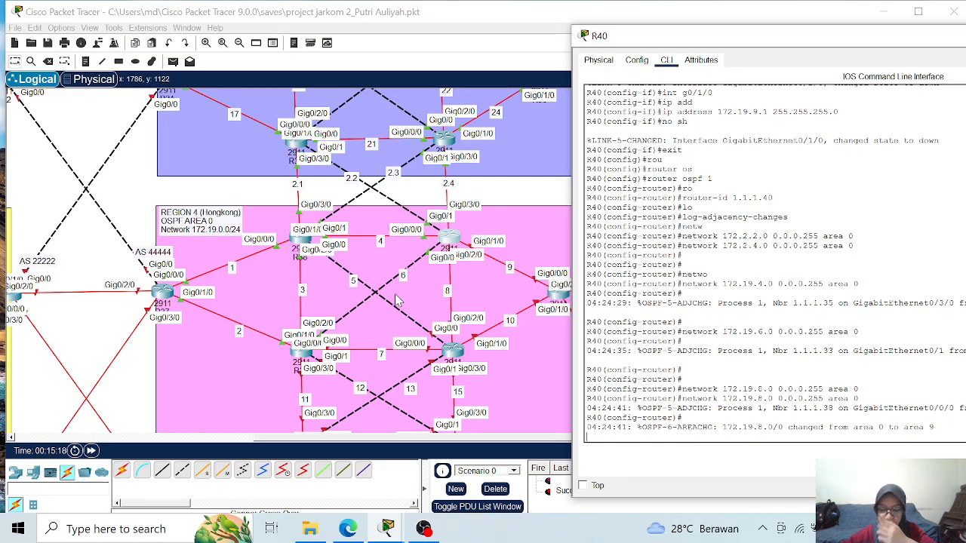
key("Up")
key("BackSpace")
type("0")
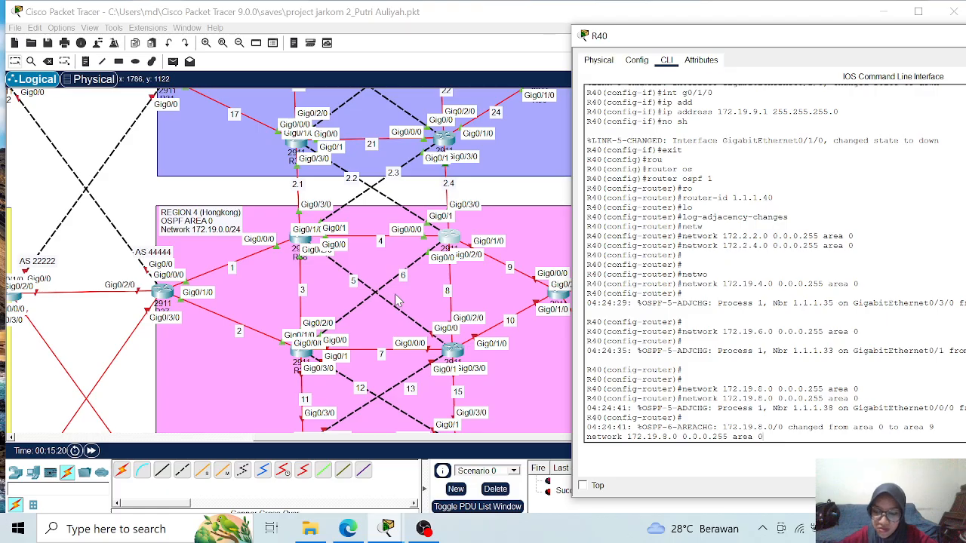
key("Return")
key("Up")
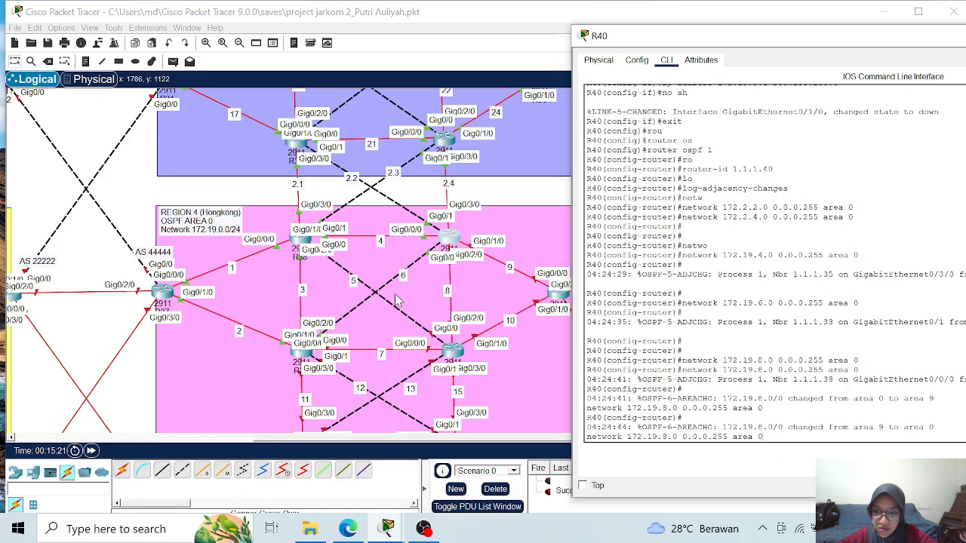
key("Down")
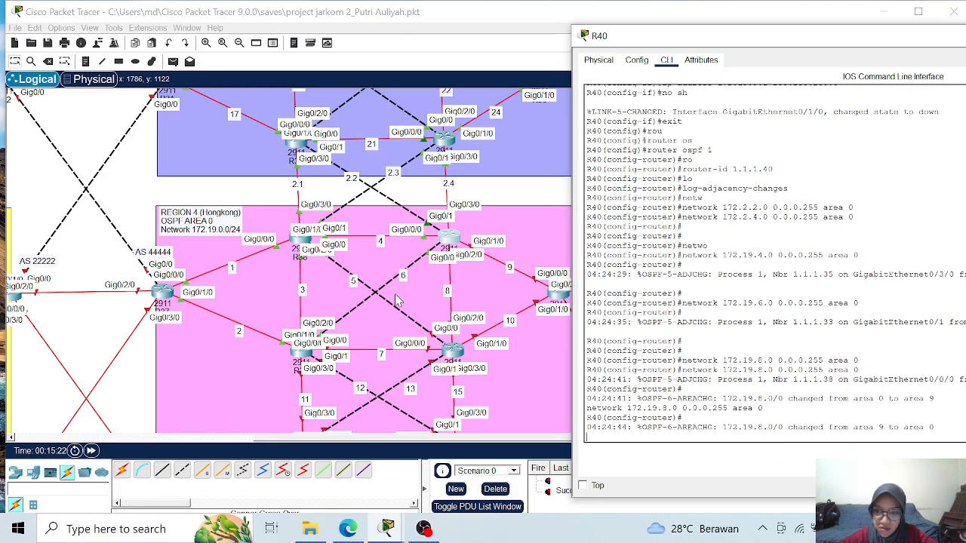
key("Return")
key("Return")
key("Return")
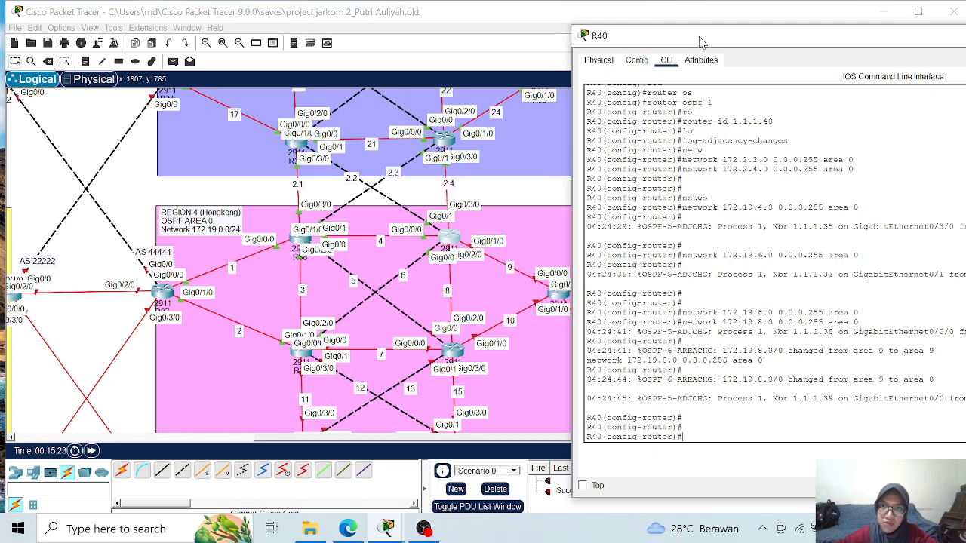
- Advertise network 172.19.9.0 with wildcard mask 0.0.0.255 in OSPF area 0 on R40
left_click_drag(702, 43, 424, 39)
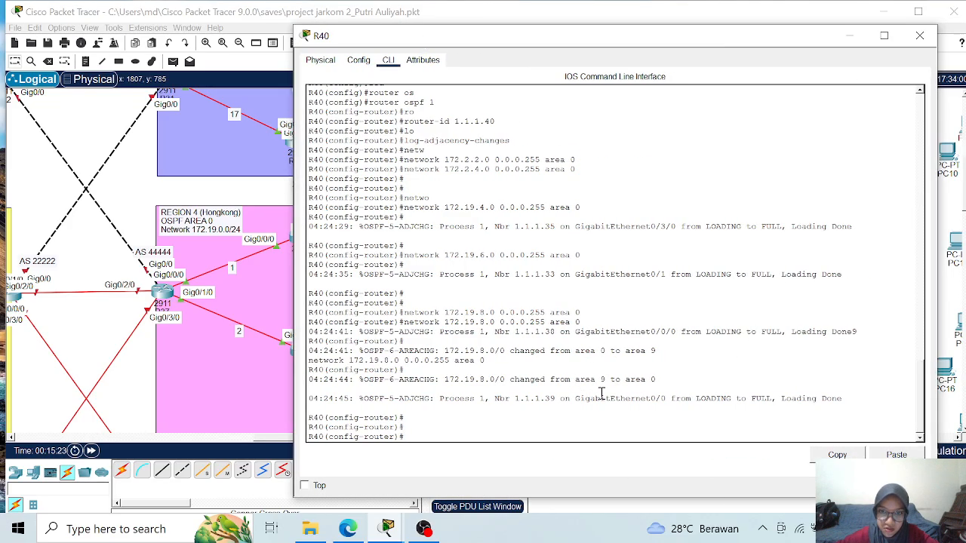
key("Up")
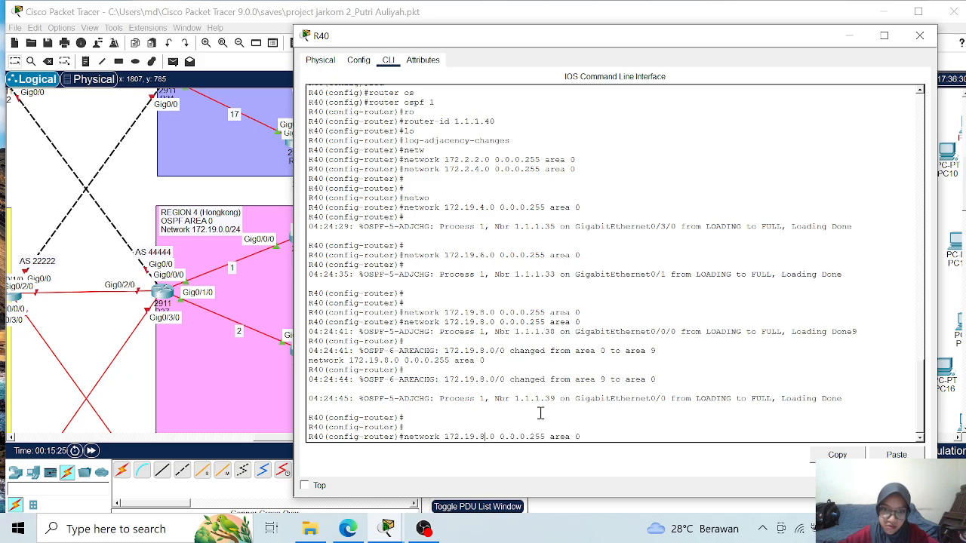
key("BackSpace")
type("9")
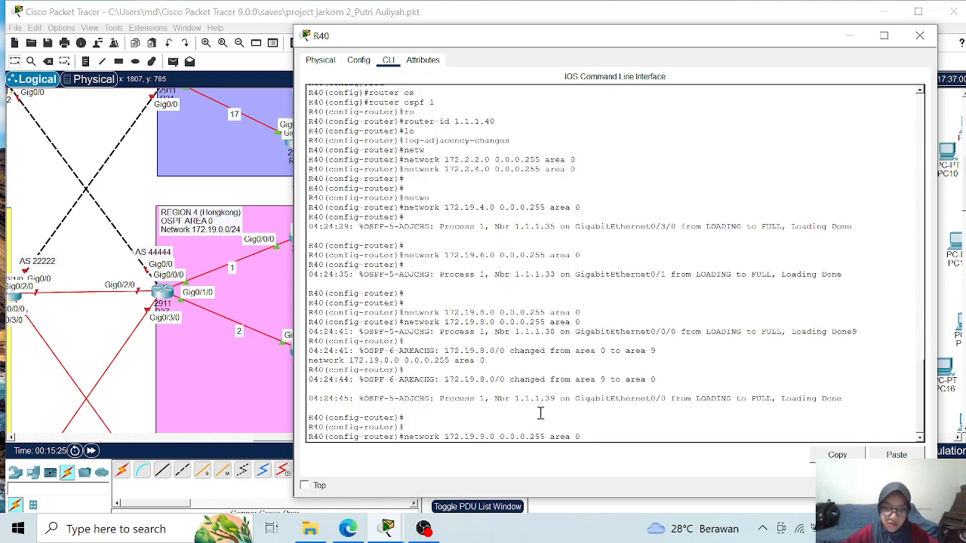
key("Return")
- Leave configuration mode on R40 and save the running configuration
type("end")
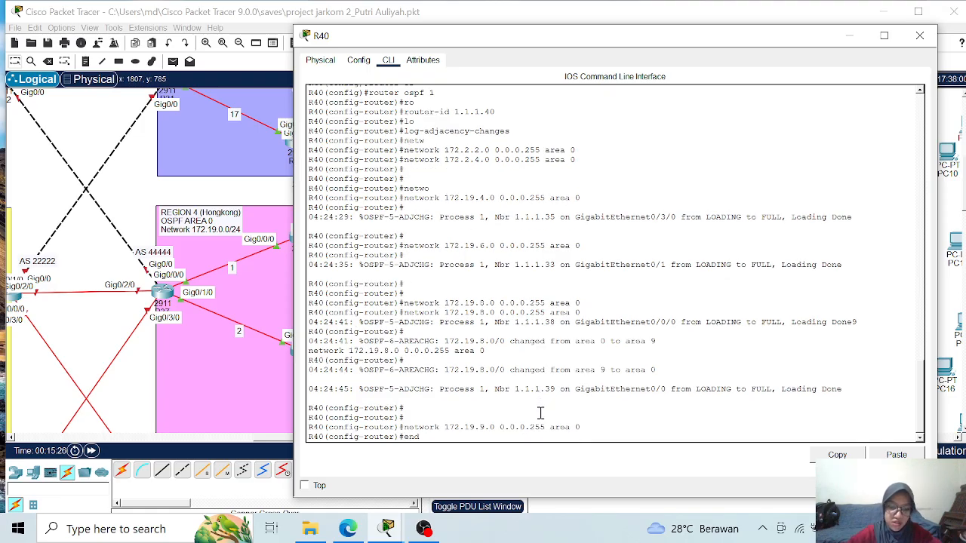
key("Return")
type("wr")
key("Return")
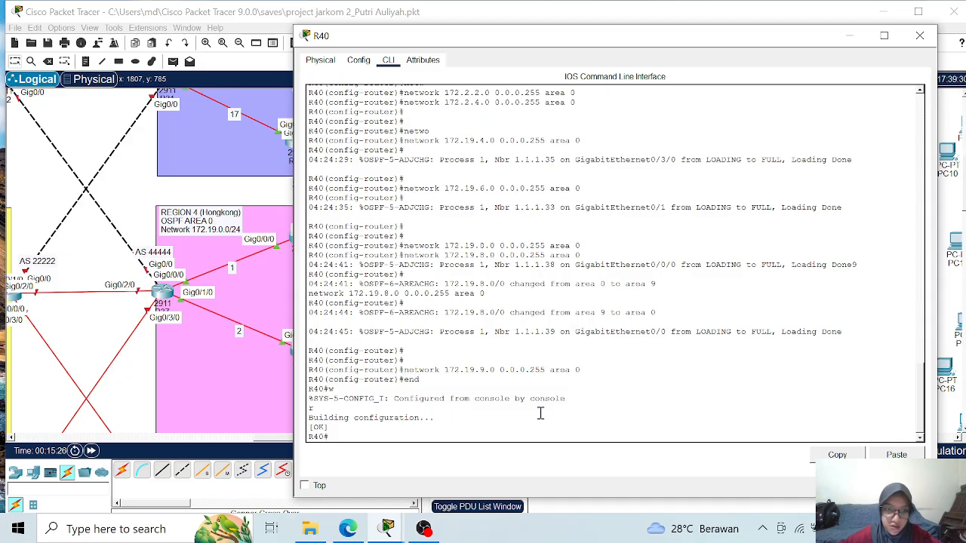
type("wr")
key("Return")
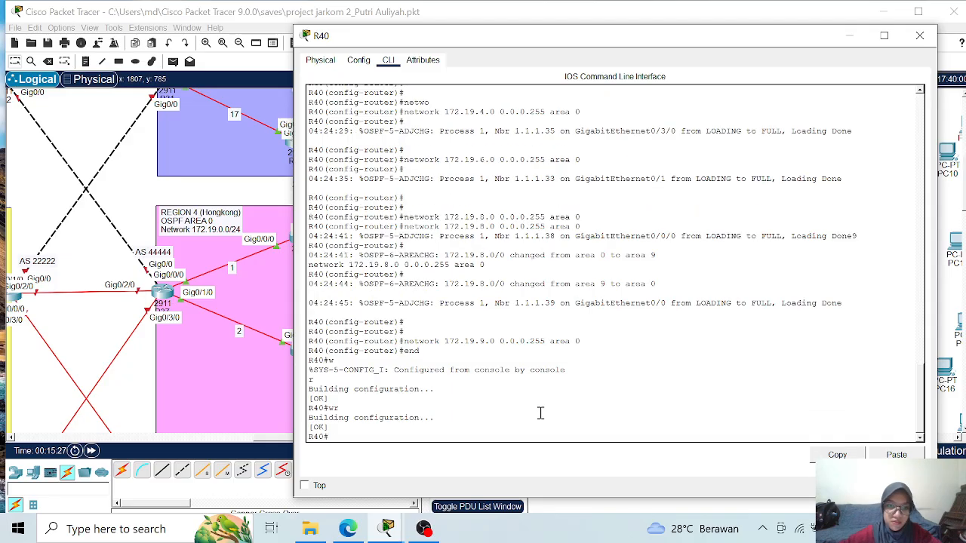
- Close R40's window and open the command-line interface of router R41 beside the Region 4 topology
left_click_drag(566, 34, 798, 80)
scroll(713, 305, "up", 3)
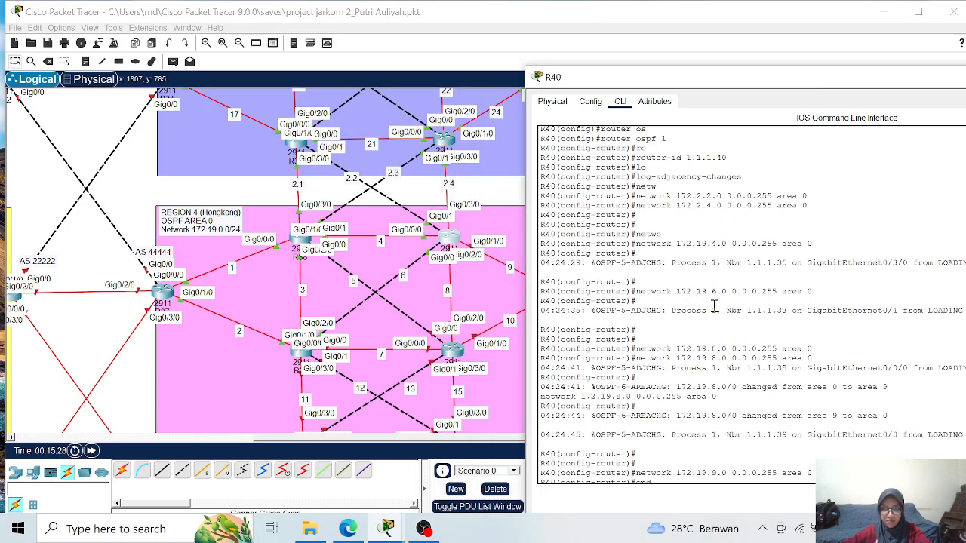
scroll(713, 305, "up", 1)
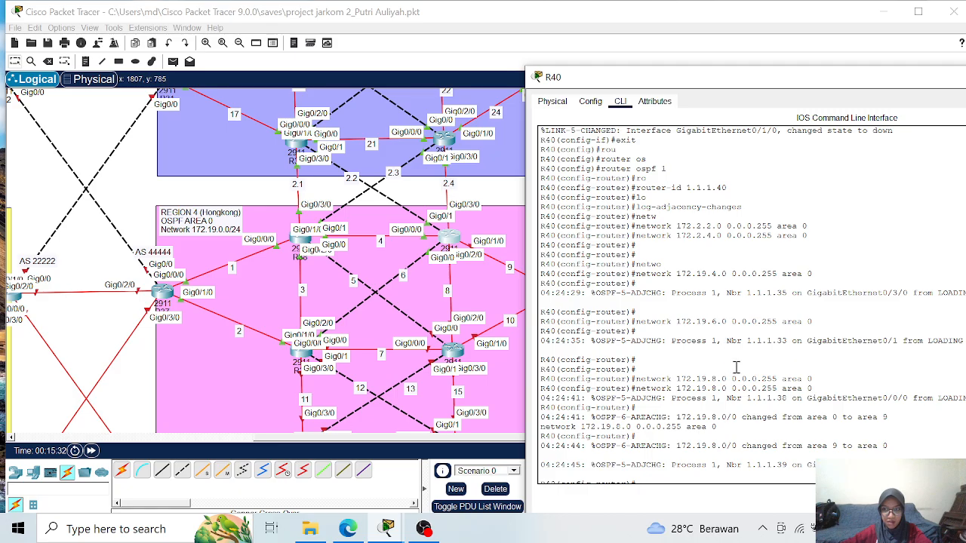
scroll(739, 375, "down", 4)
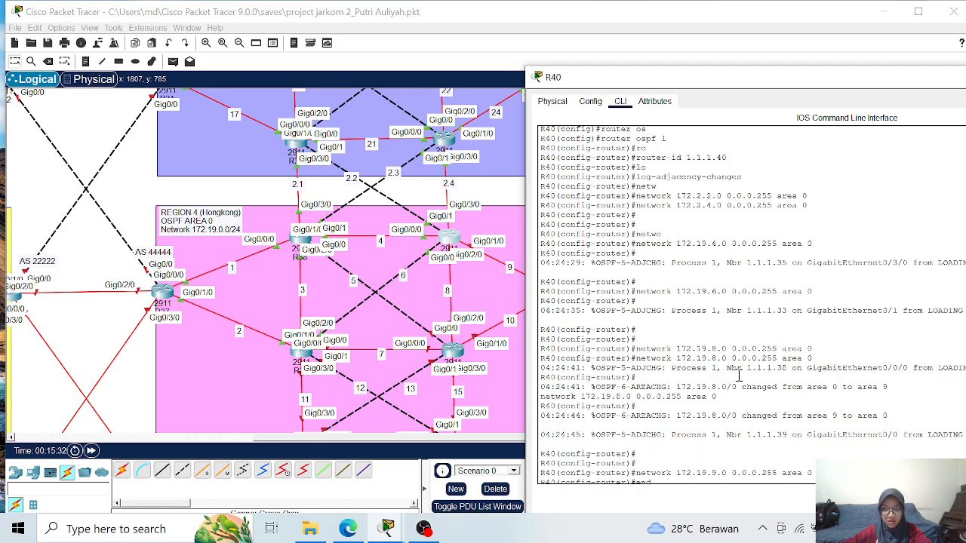
left_click_drag(777, 75, 515, 73)
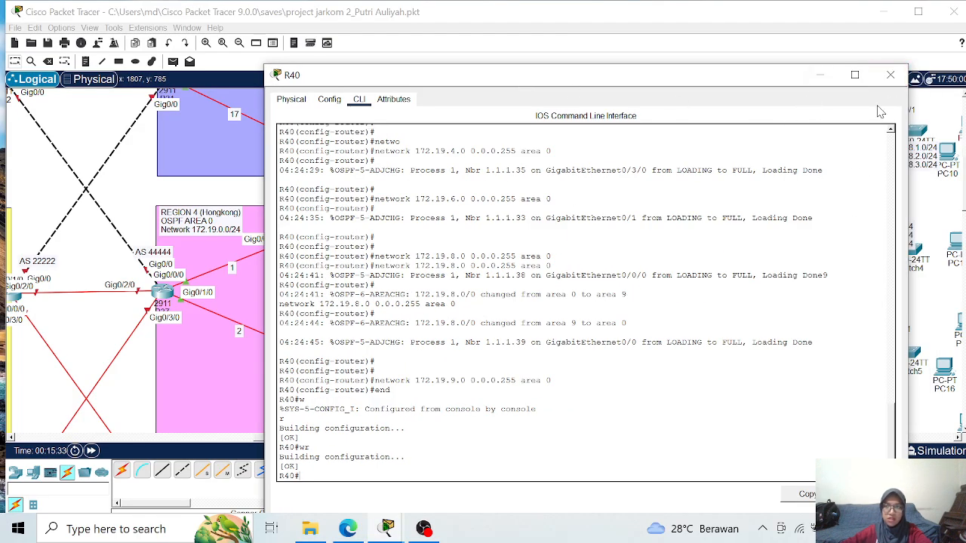
left_click(890, 75)
left_click(448, 349)
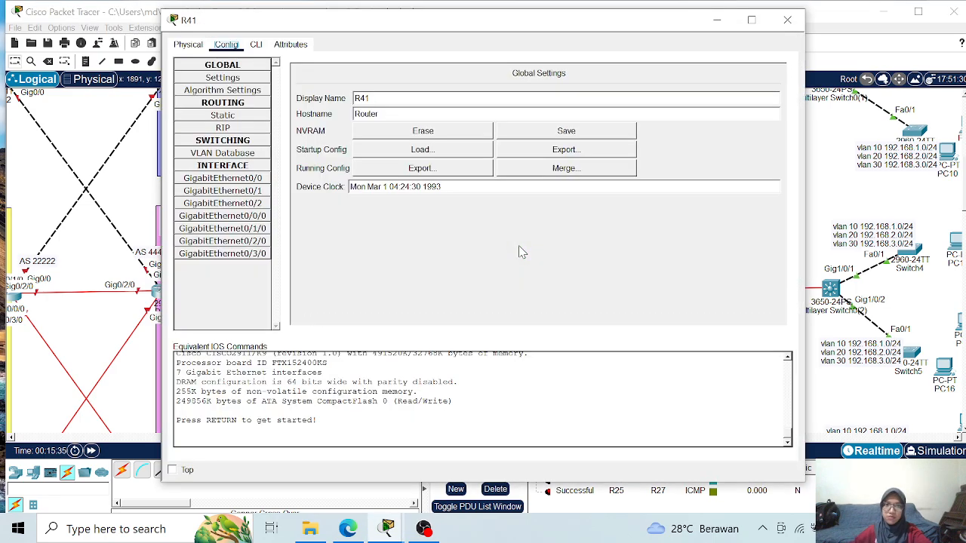
left_click(255, 44)
left_click_drag(306, 23, 643, 34)
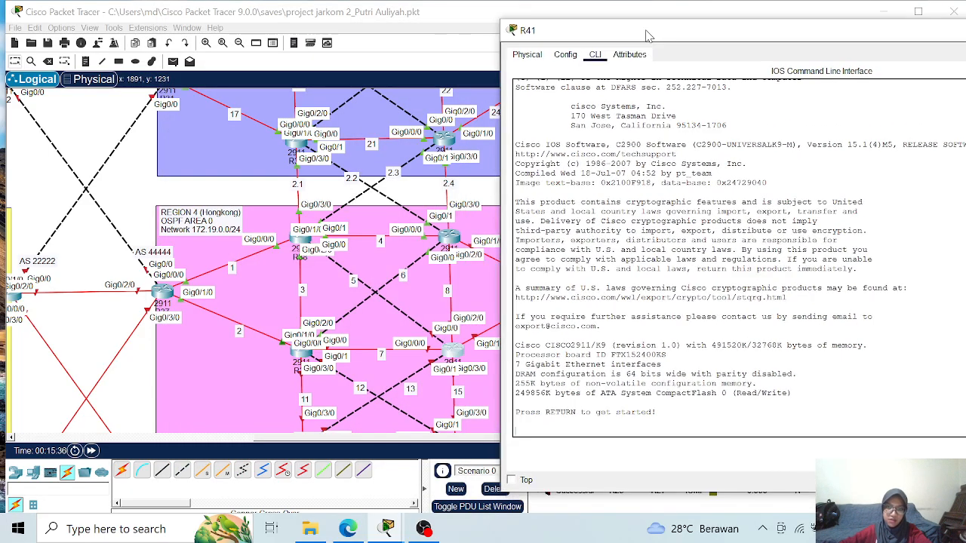
- Enter global configuration mode on the new router and set its hostname to R41
key("Return")
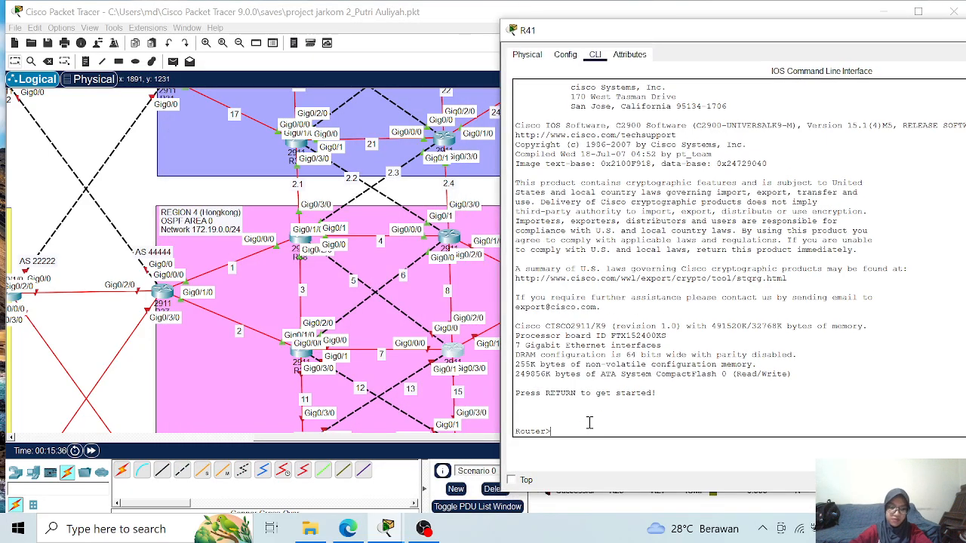
key("Return")
type("ena")
key("Return")
type("conf t")
key("Return")
type("hostname R41")
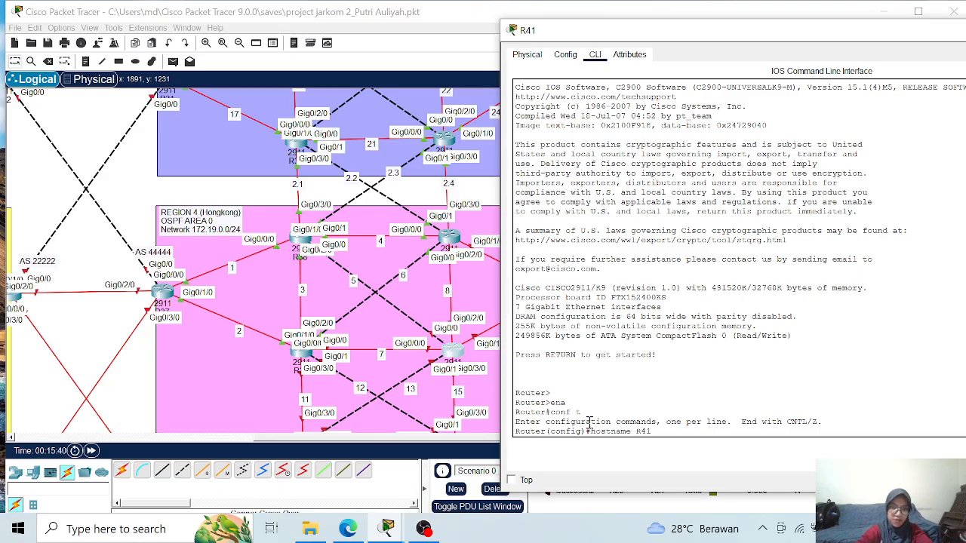
key("Return")
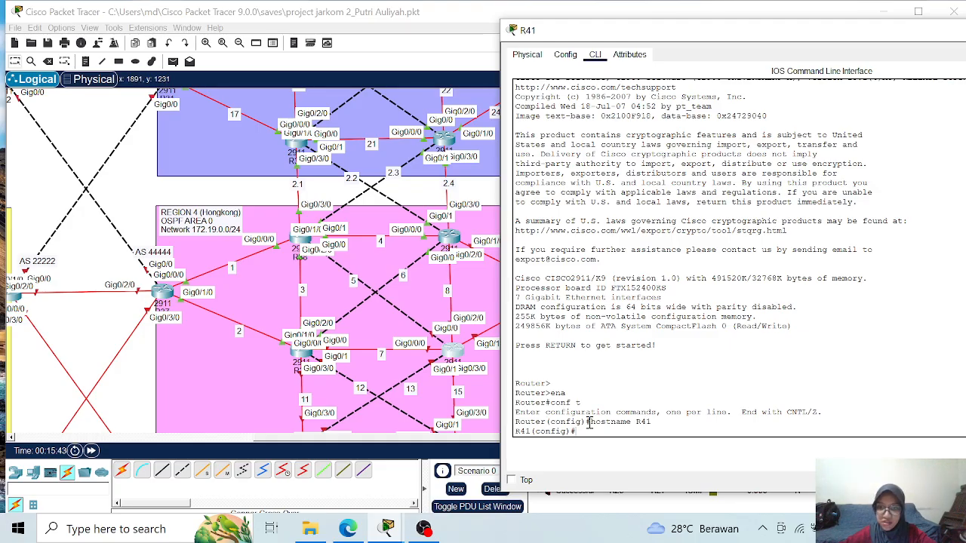
- Assign IP address 172.19.8.2 with mask 255.255.255.0 to interface GigabitEthernet0/2/0 on R41
type("in")
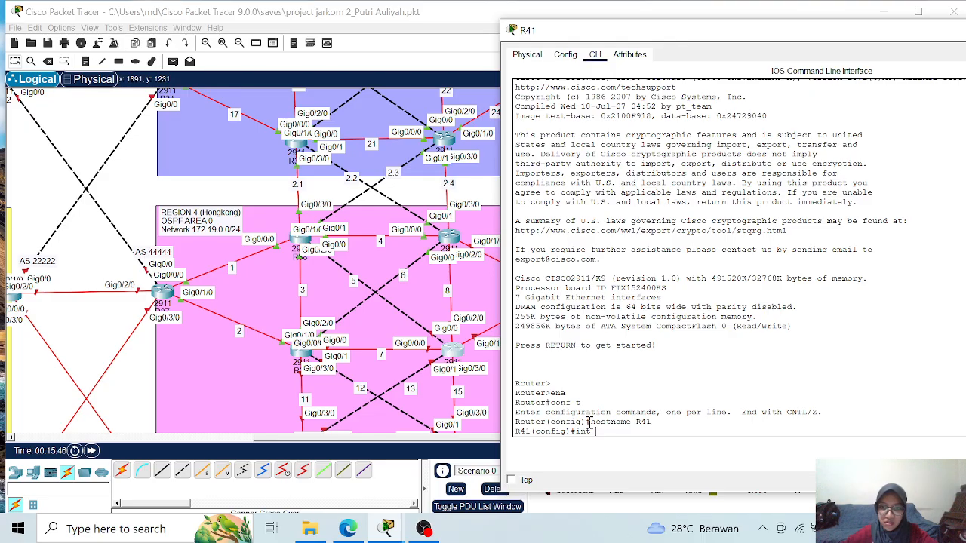
type("t")
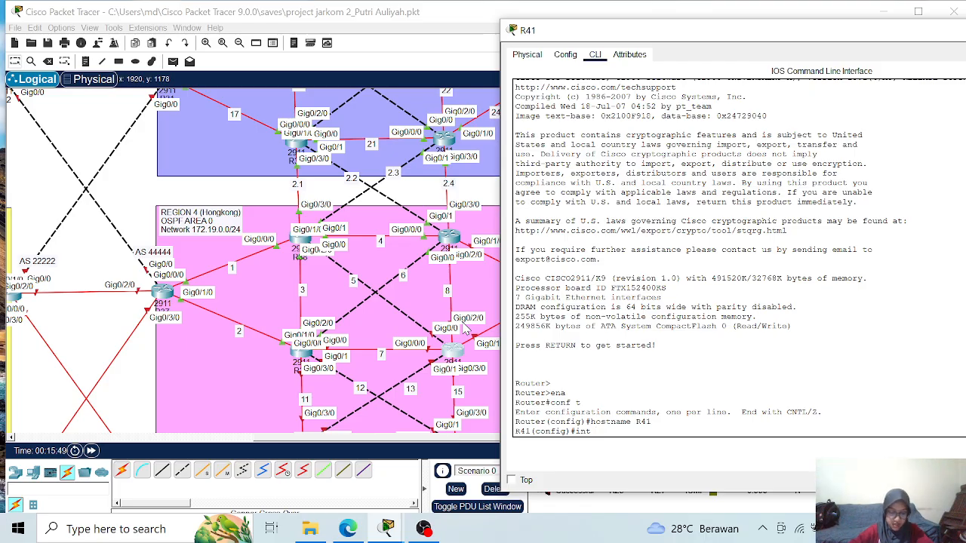
type("g0/2")
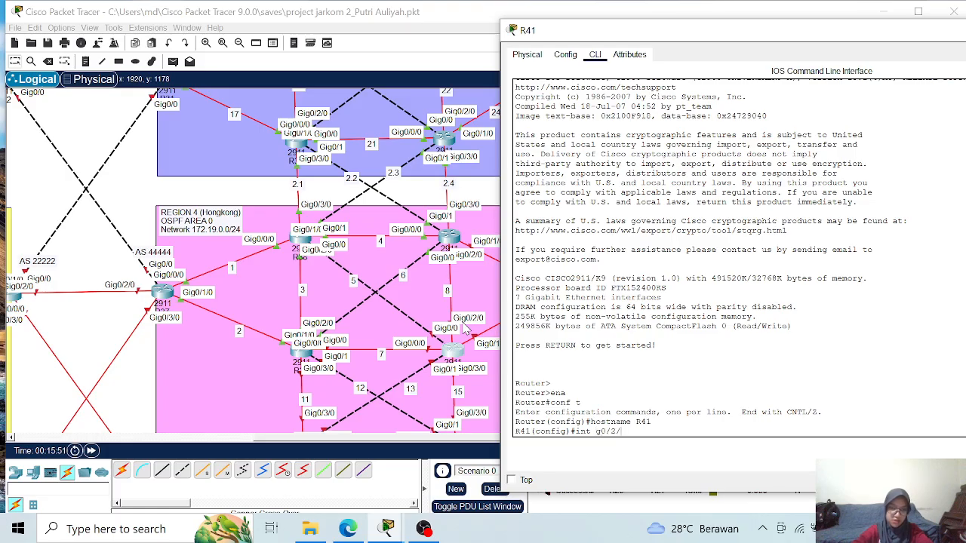
type("/0")
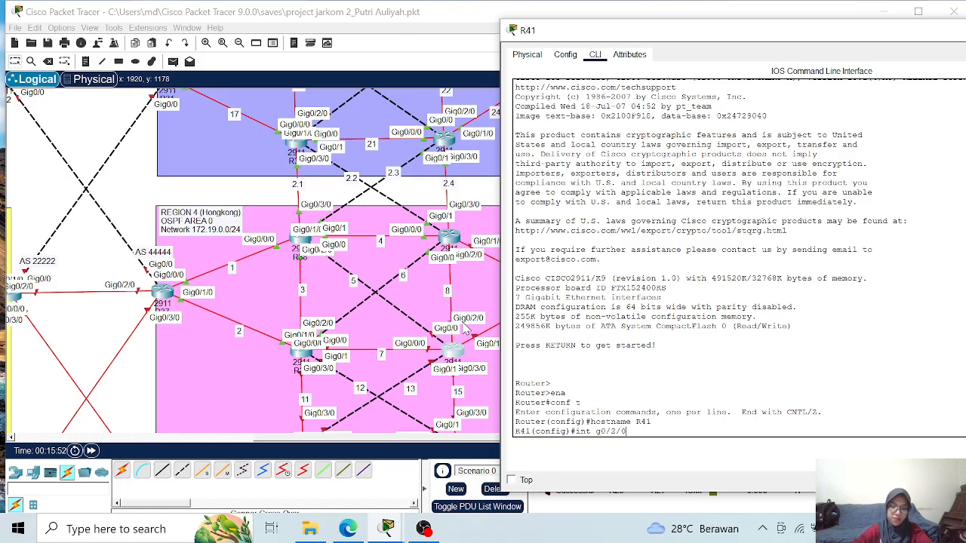
key("Return")
type("ip add")
key("Tab")
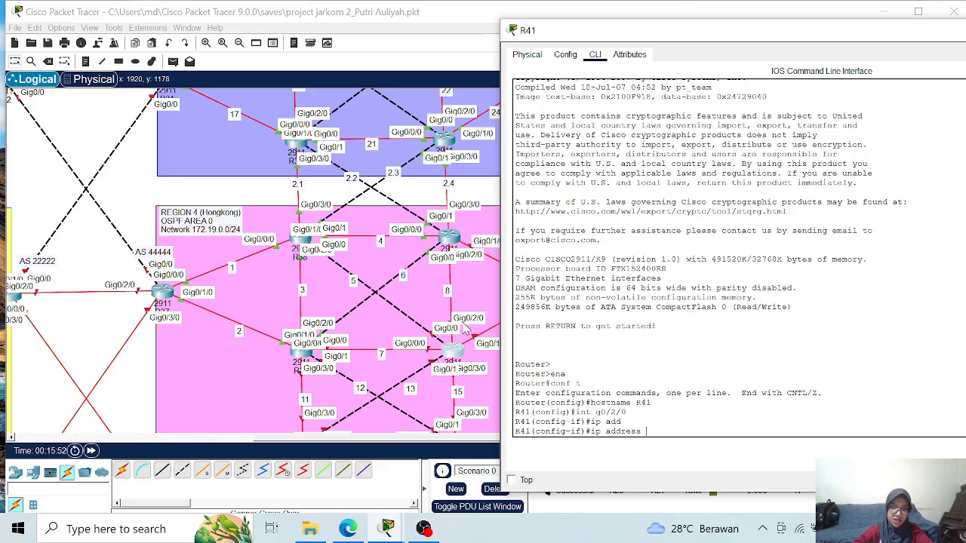
type("19")
type("72.19")
type(".")
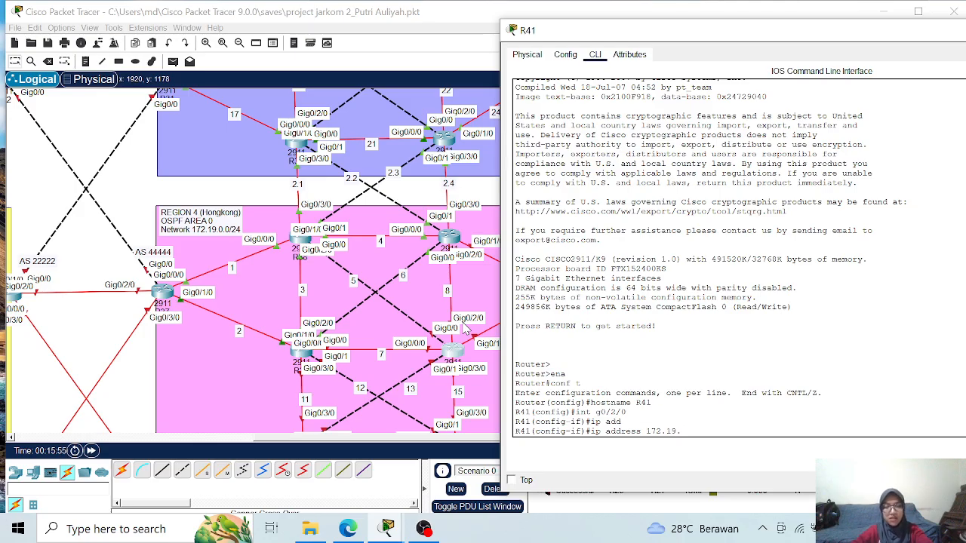
type("0.2")
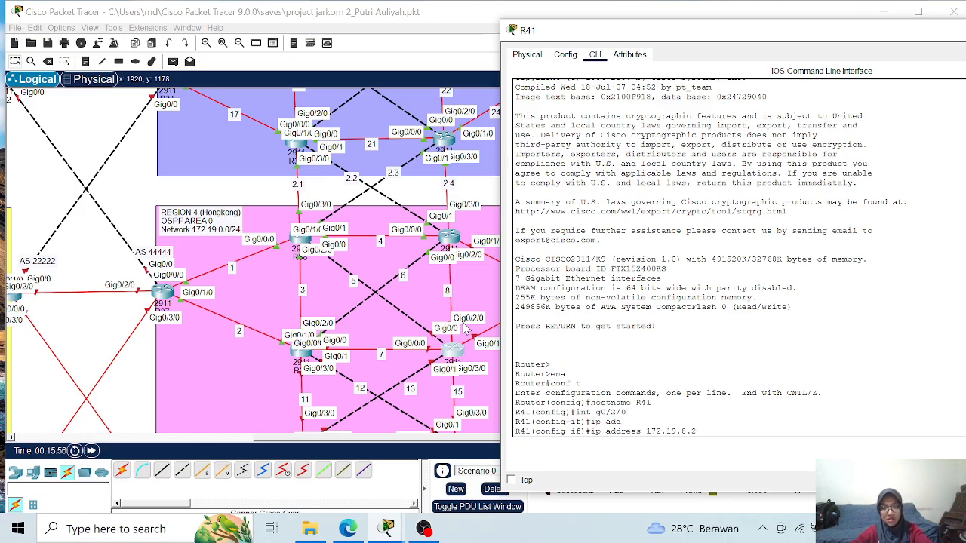
type(" 255.255.255.0")
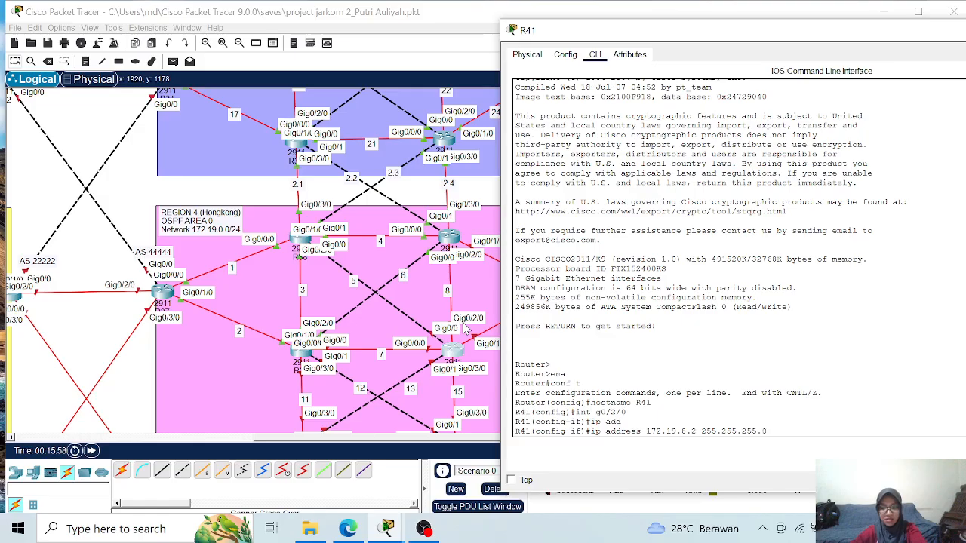
key("Return")
- Enable interface GigabitEthernet0/2/0 on R41
type("no sh")
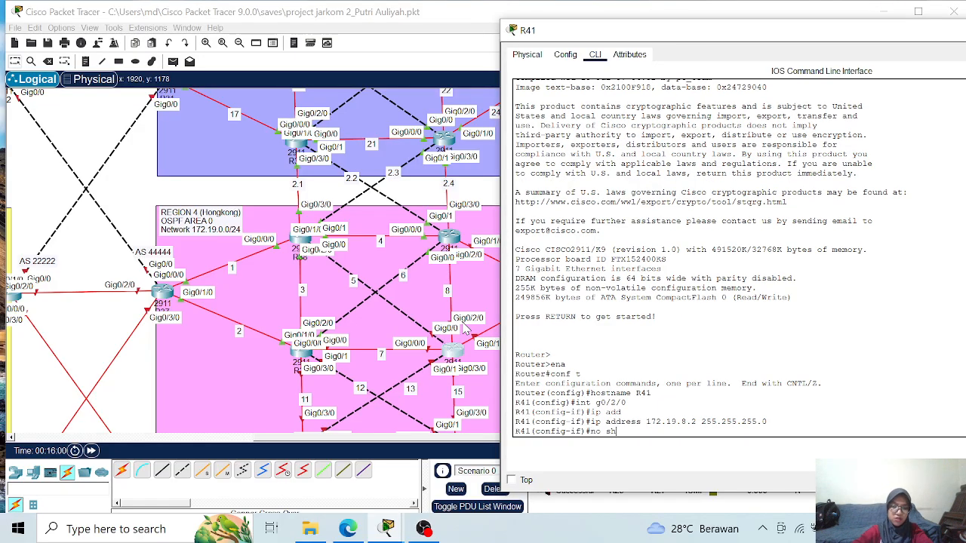
key("Return")
key("Return")
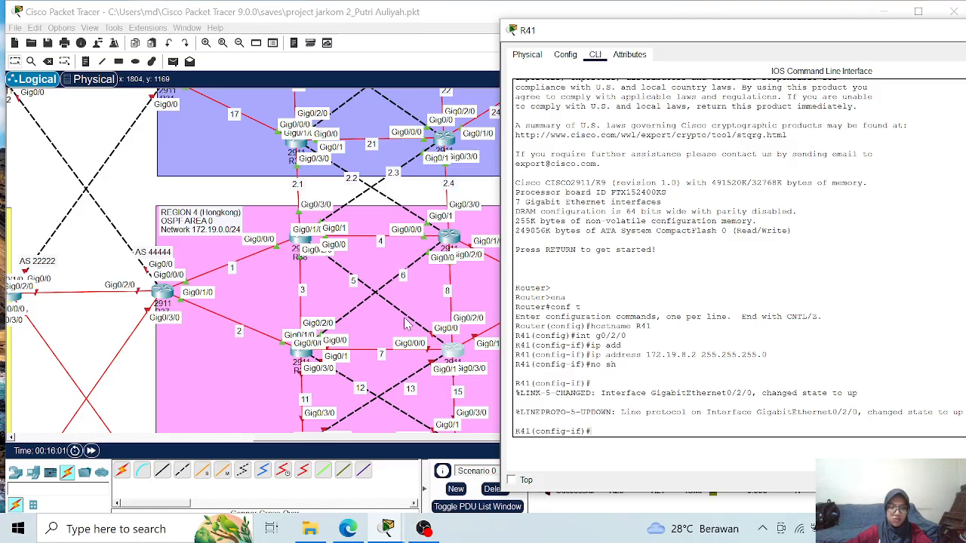
- Assign IP address 172.19.5.2 with mask 255.255.255.0 to interface GigabitEthernet0/0 on R41
type("int g0/0")
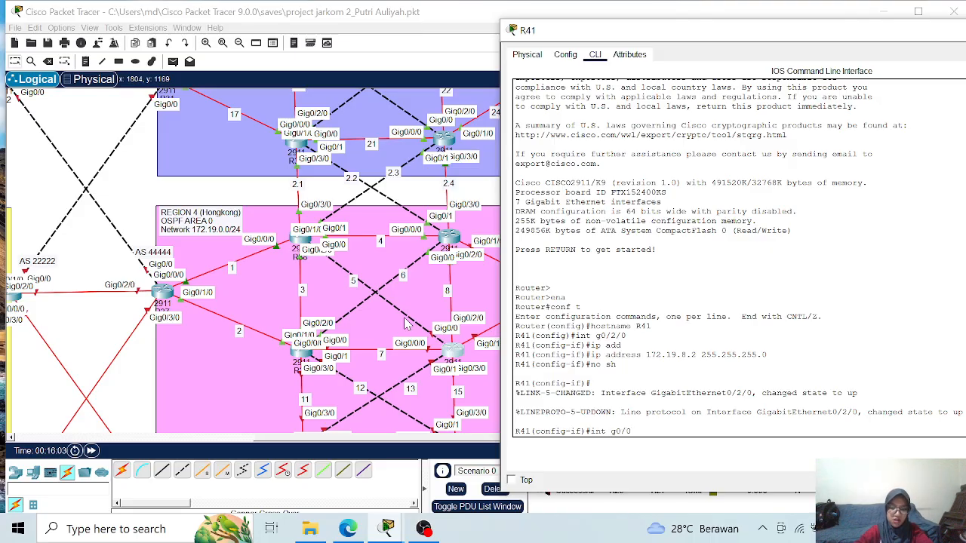
key("Return")
type("ip add")
key("Tab")
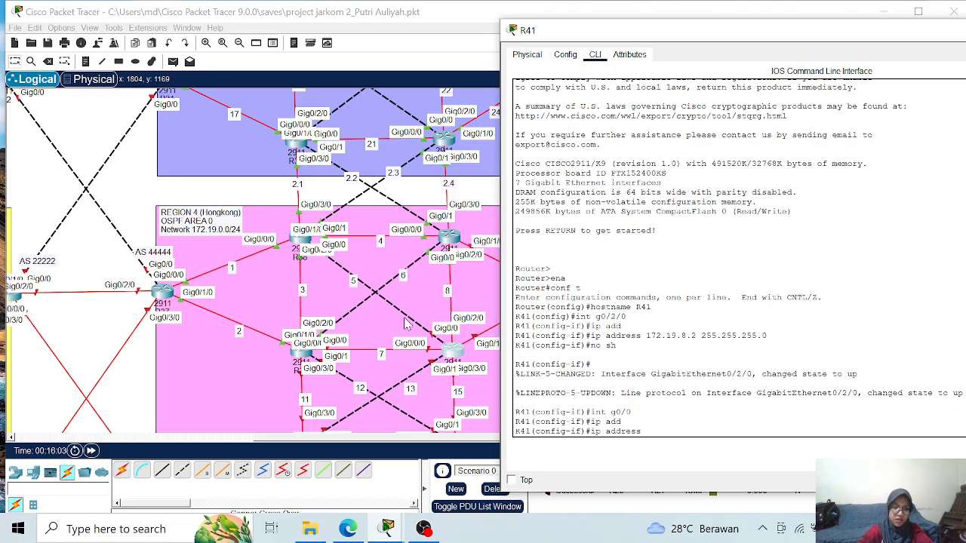
type("172")
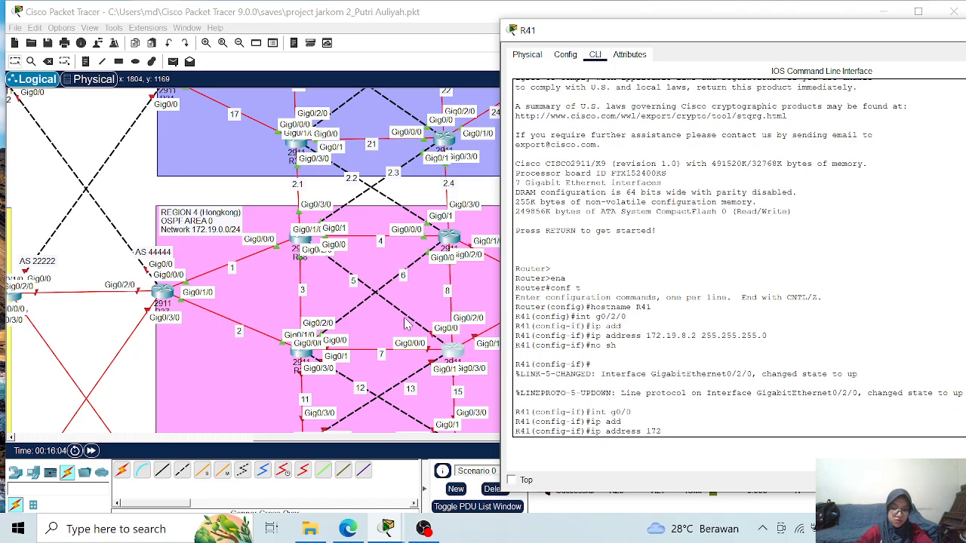
type(".19")
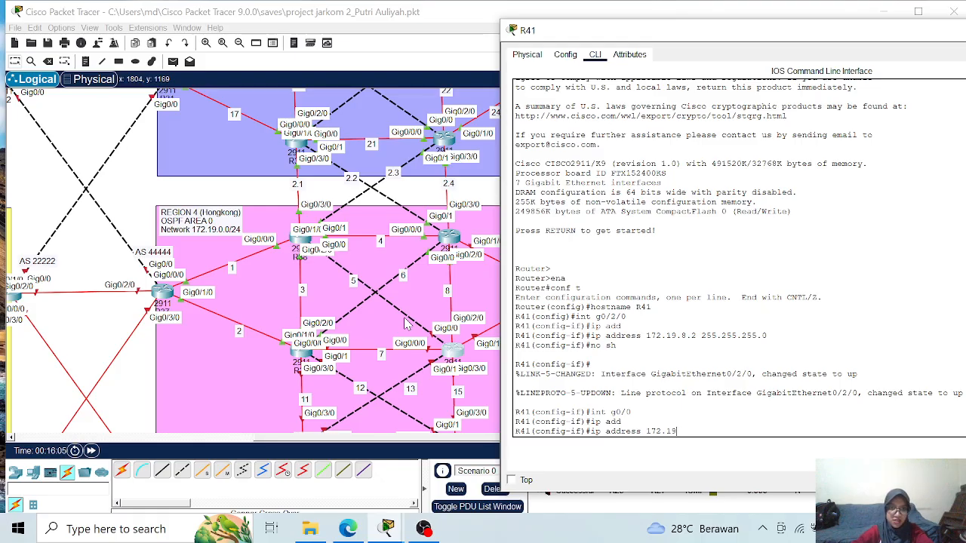
type(".5.2")
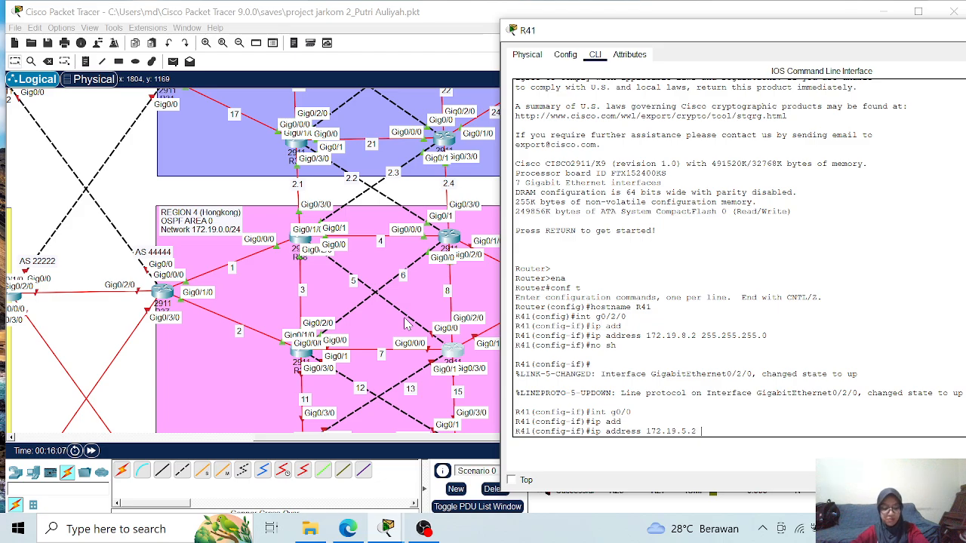
type(" 255.255.255.0")
key("Return")
- Enable interface GigabitEthernet0/0 on R41
type("no s")
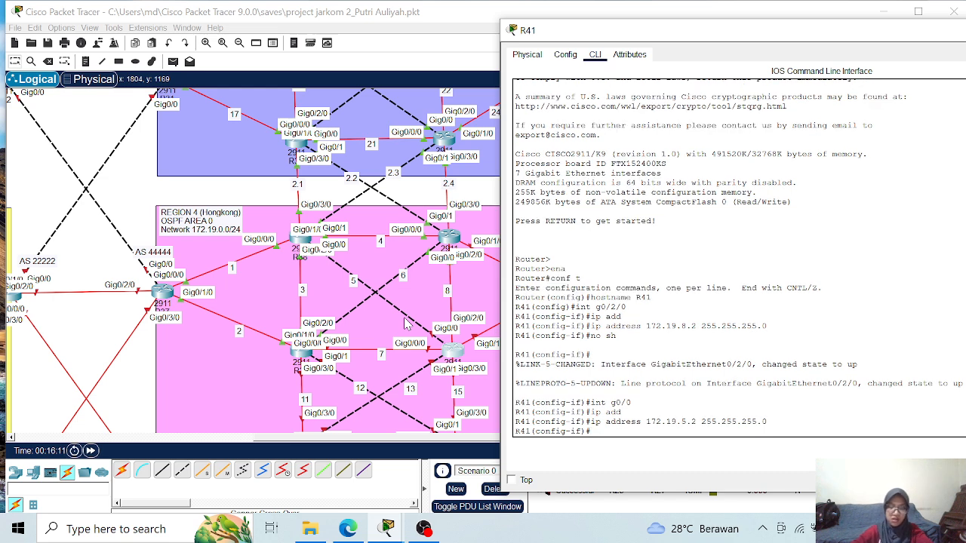
type("h")
key("Return")
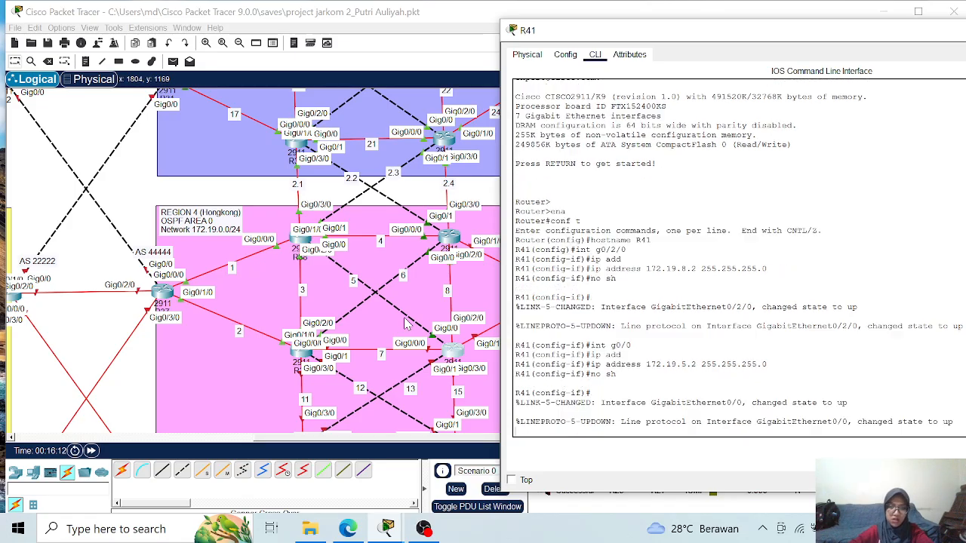
key("Return")
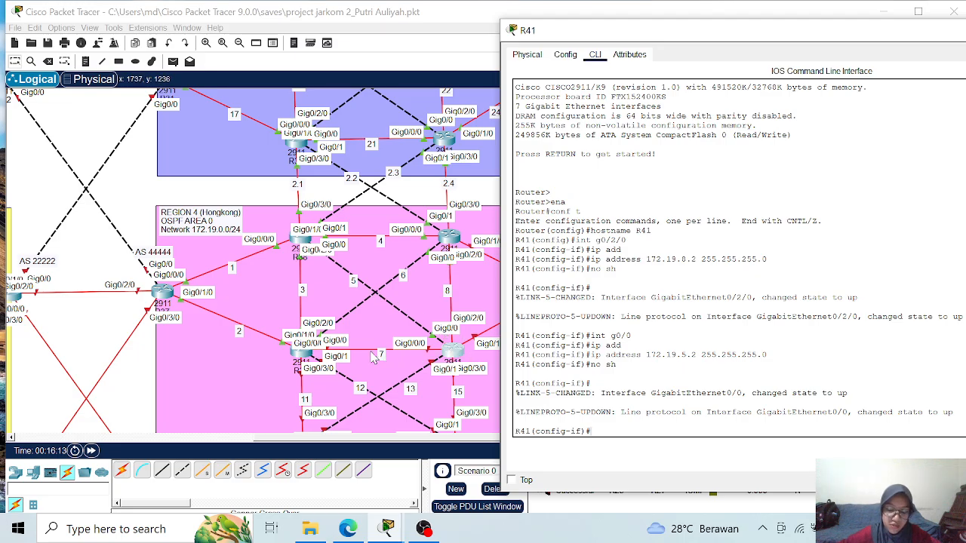
- Assign IP address 172.19.7.2 with mask 255.255.255.0 to interface GigabitEthernet0/0/0 on R41
type("int g0/0/0")
key("Return")
type("ip add")
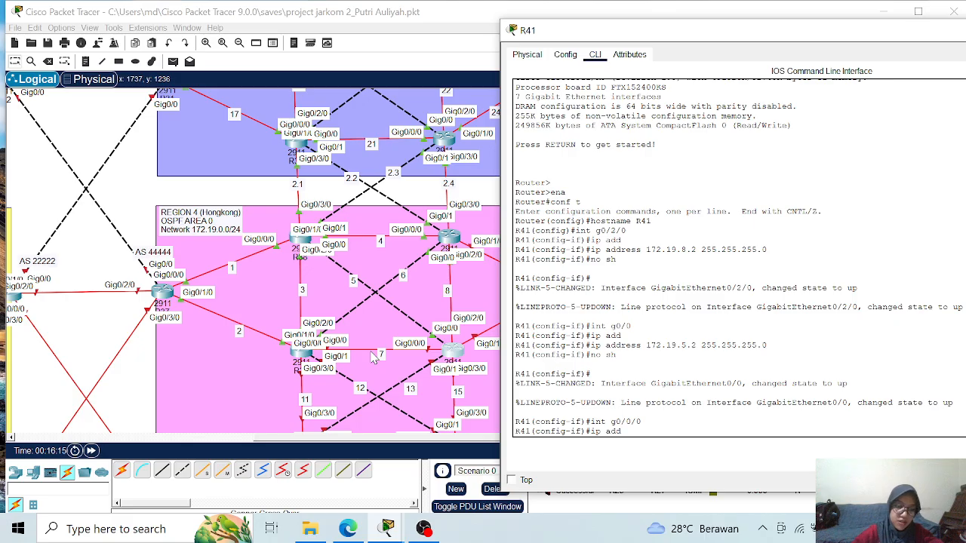
key("Tab")
type("172.19")
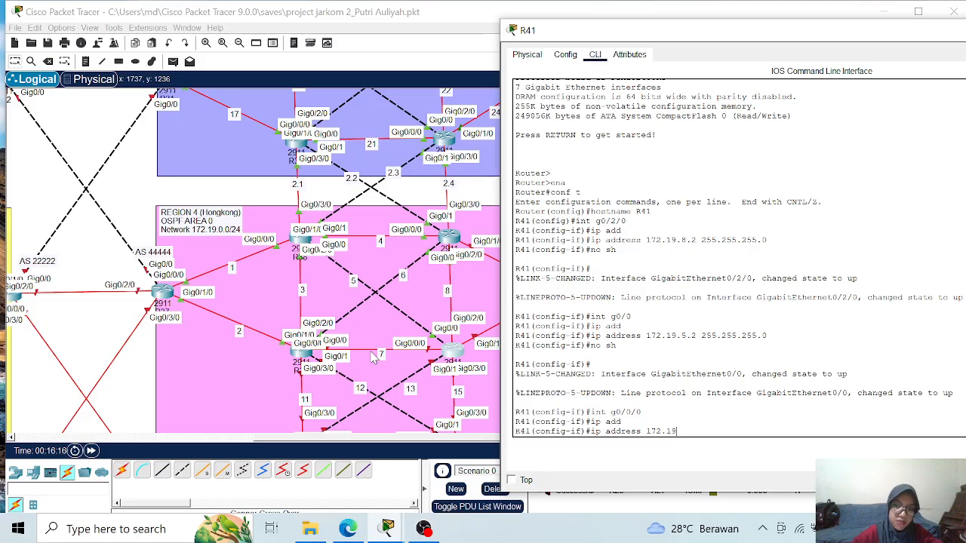
type(".")
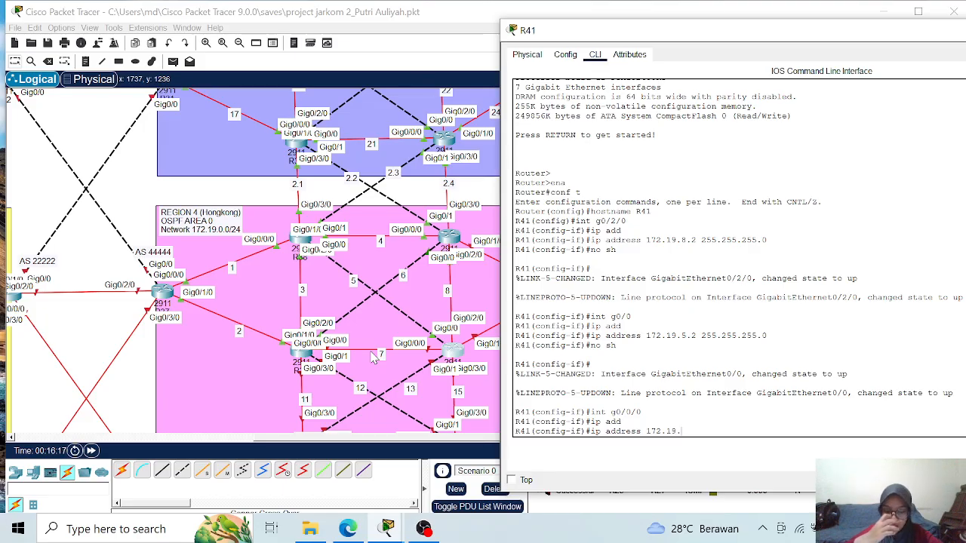
type("7.2")
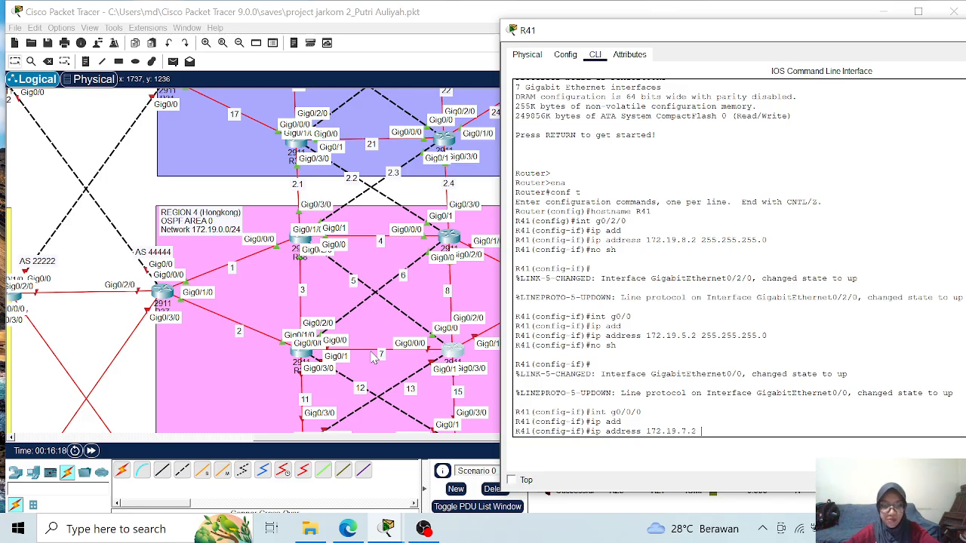
type(" 255.25")
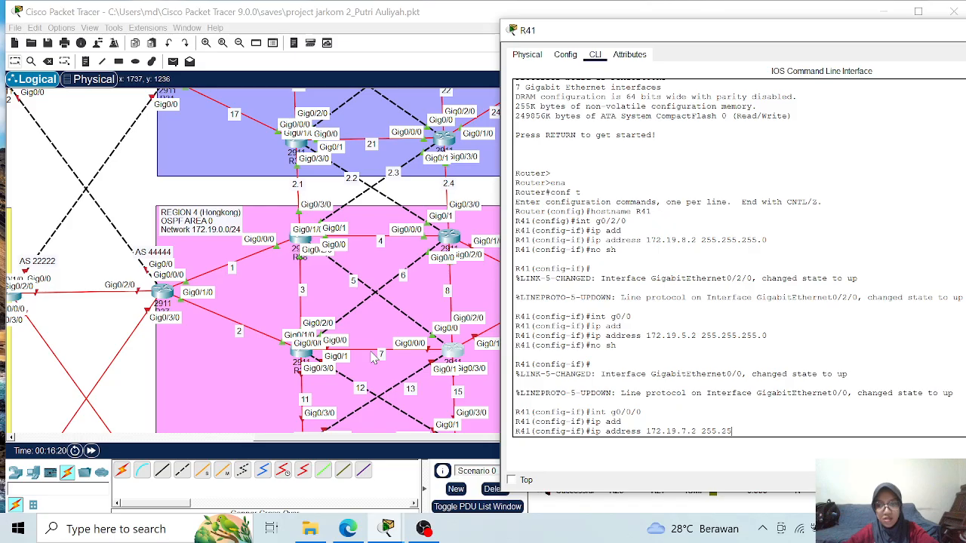
type("5.255.0")
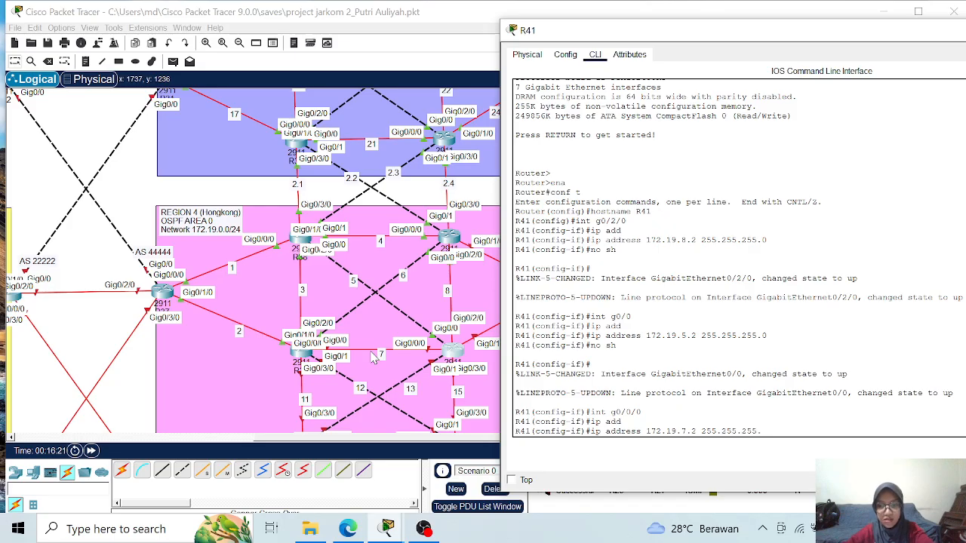
key("Return")
- Enable interface GigabitEthernet0/0/0 on R41
type("no s")
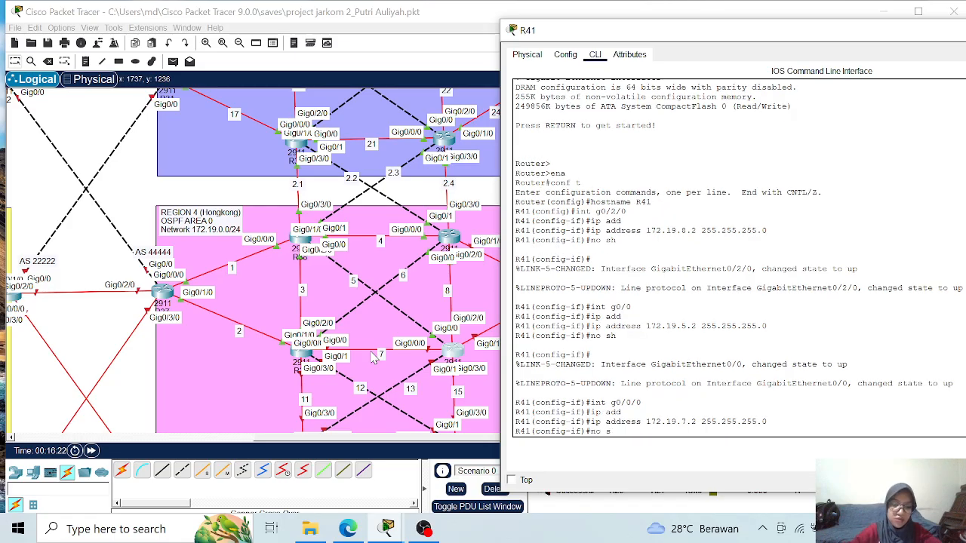
type("h")
key("Return")
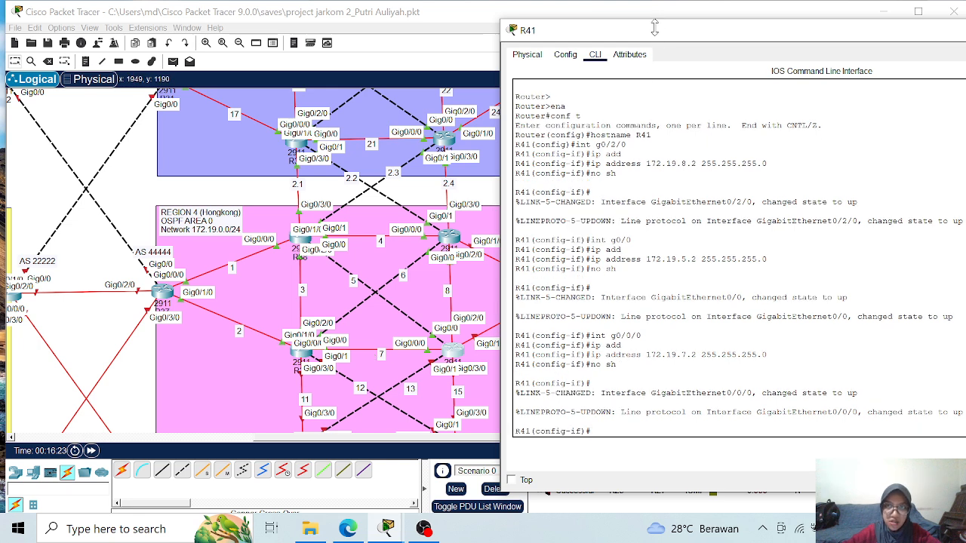
- Assign IP address 172.19.10.1 with mask 255.255.255.0 to interface GigabitEthernet0/1/0 on R41
left_click_drag(657, 36, 692, 35)
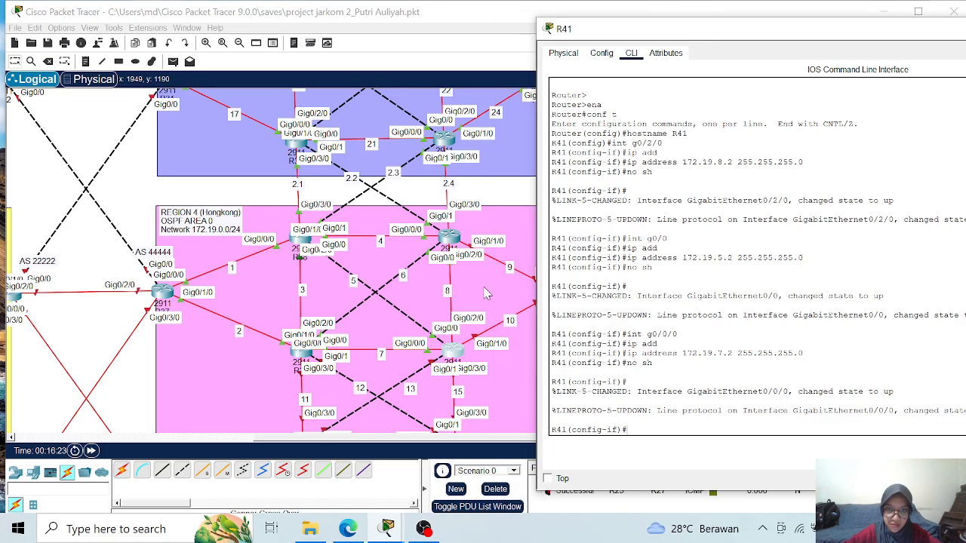
type("int g0/1/0")
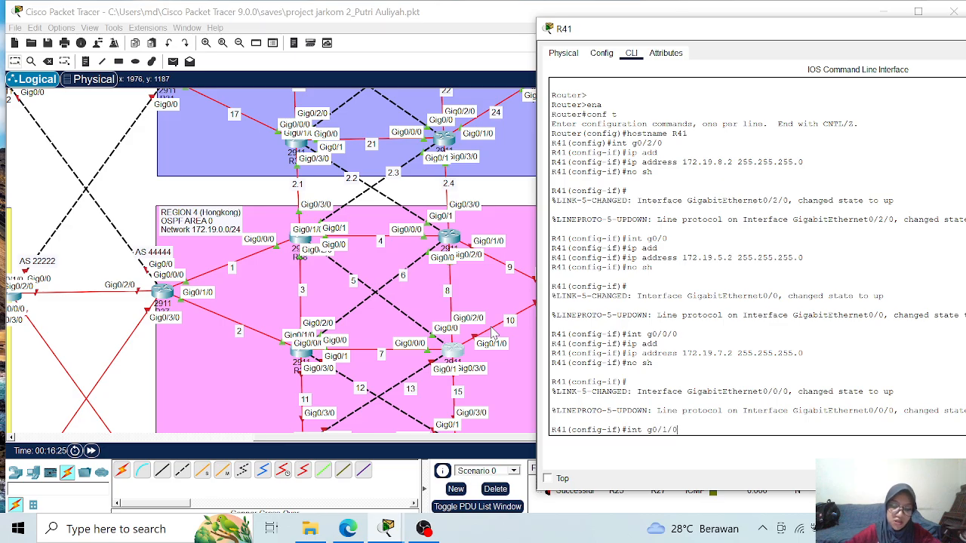
key("Return")
type("ip add")
key("Tab")
type("172.19")
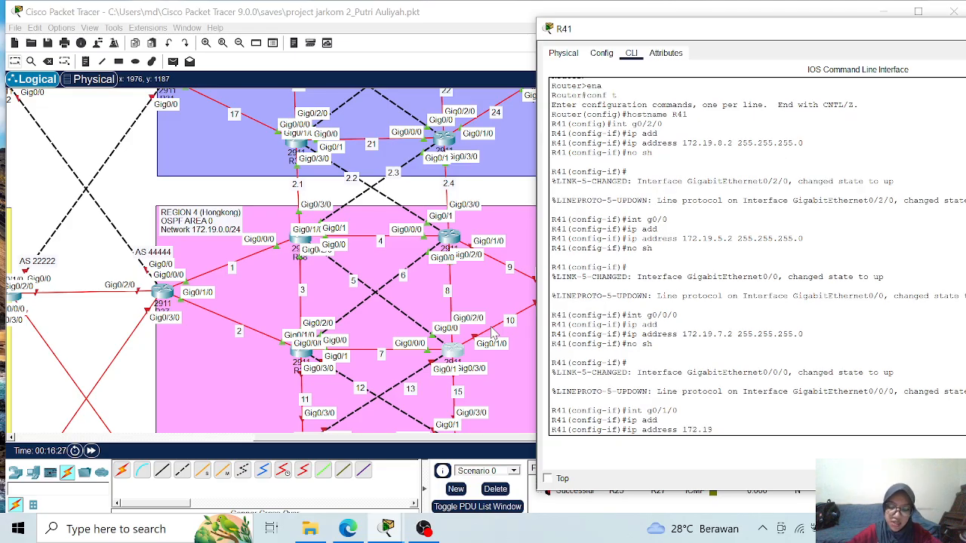
type(".10")
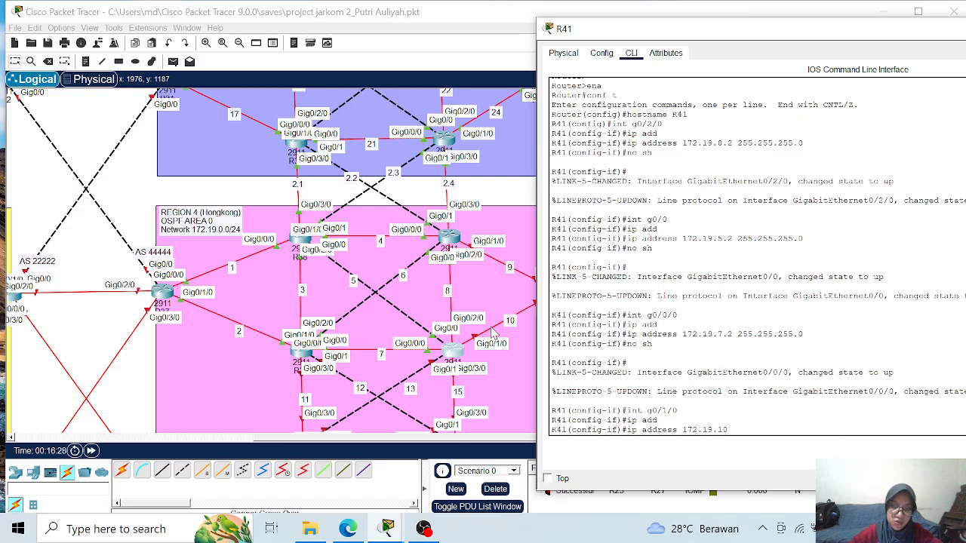
type(".1 ")
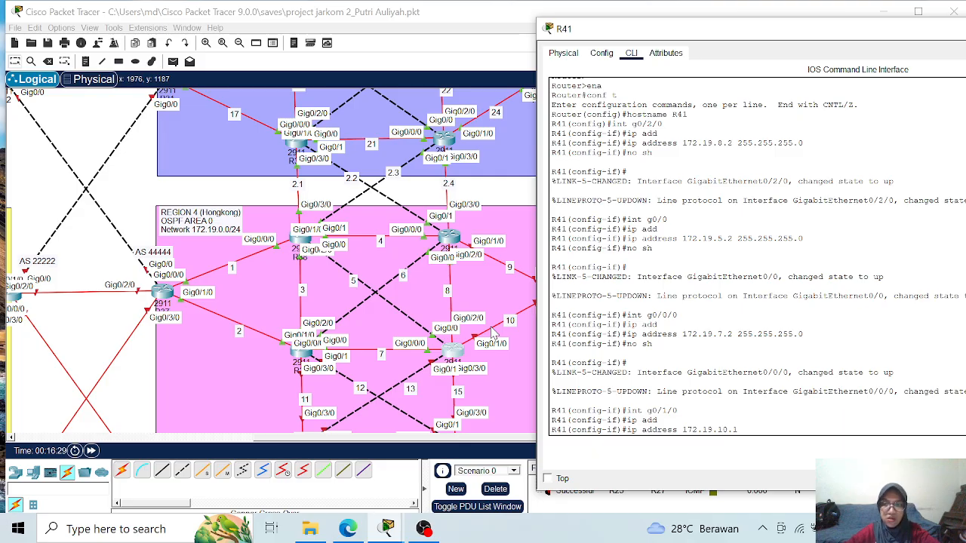
type("255.255.255.0")
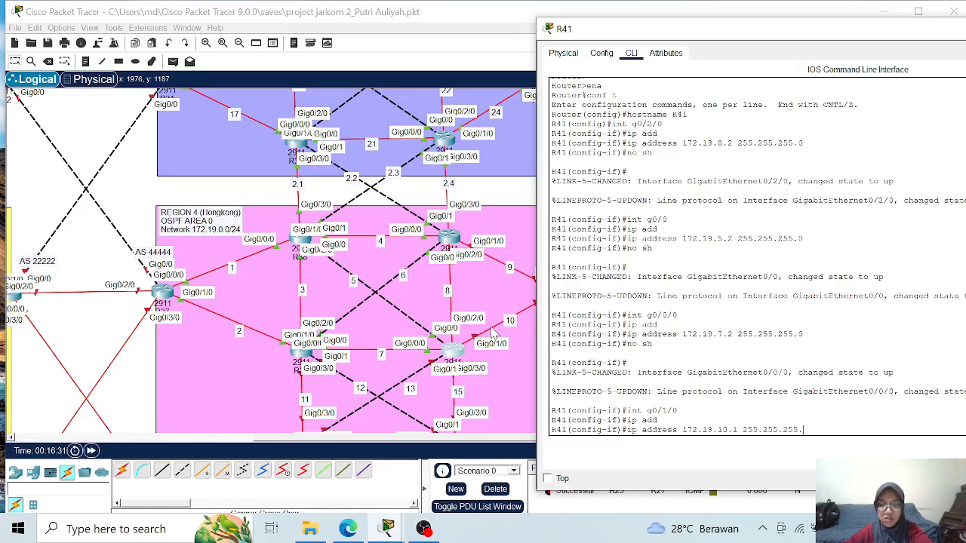
key("Return")
- Enable interface GigabitEthernet0/1/0 on R41
type("no")
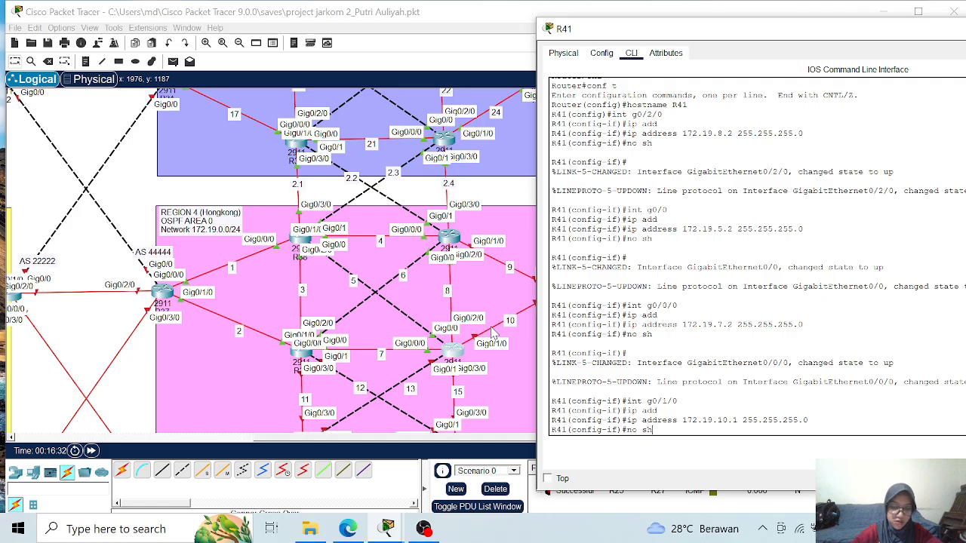
type(" sh")
key("Return")
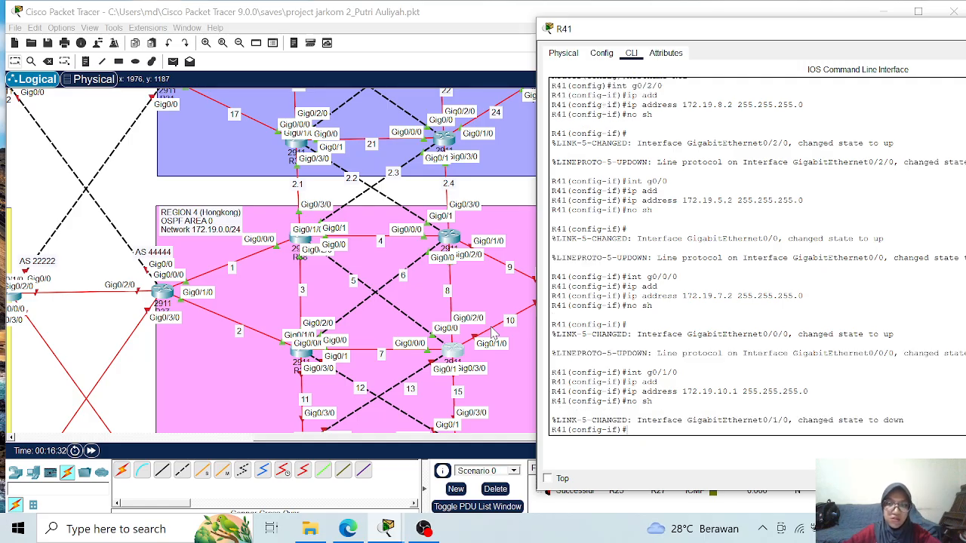
- Assign IP address 172.19.13.1 with mask 255.255.255.0 to interface GigabitEthernet0/1 on R41
scroll(492, 332, "down", 3)
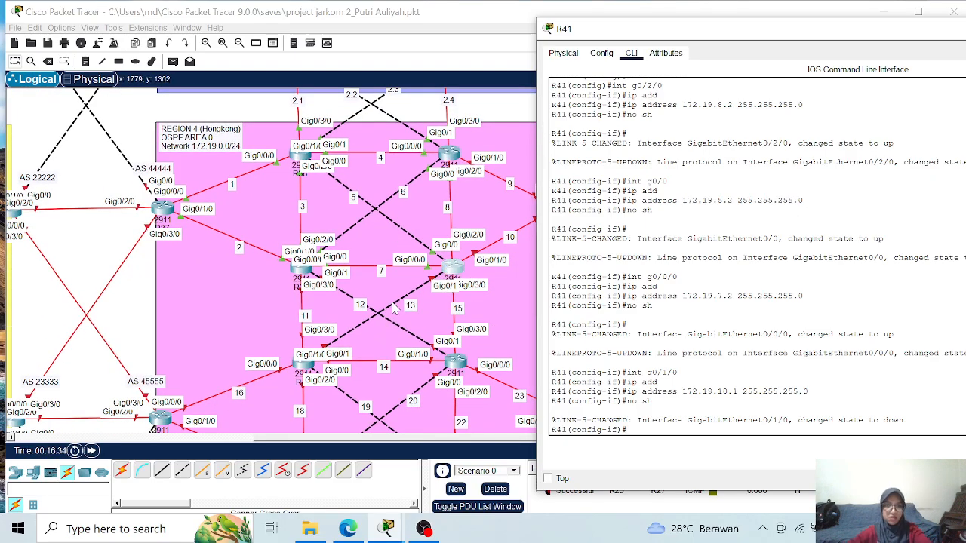
type("int g0/1/")
key("BackSpace")
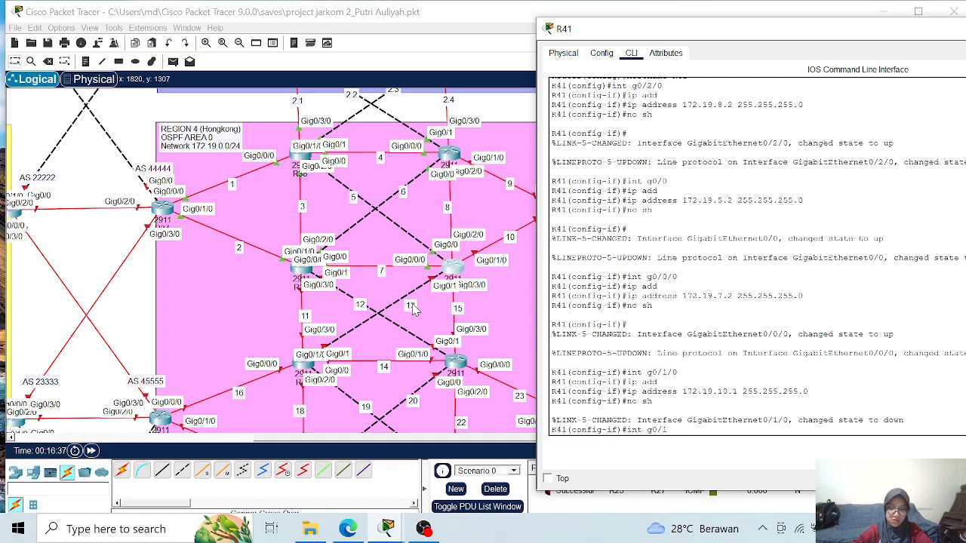
key("Return")
type("ip add")
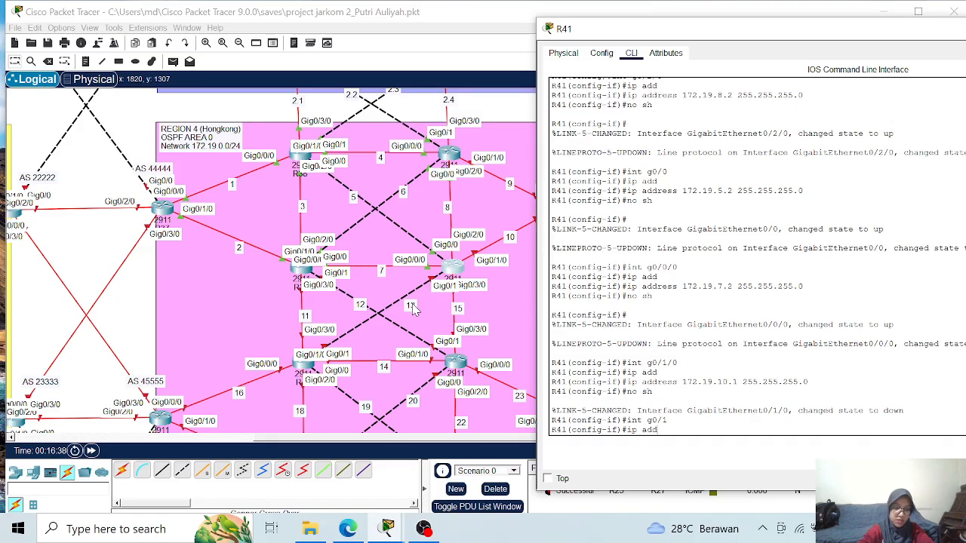
key("Return")
type("ip address 172.19")
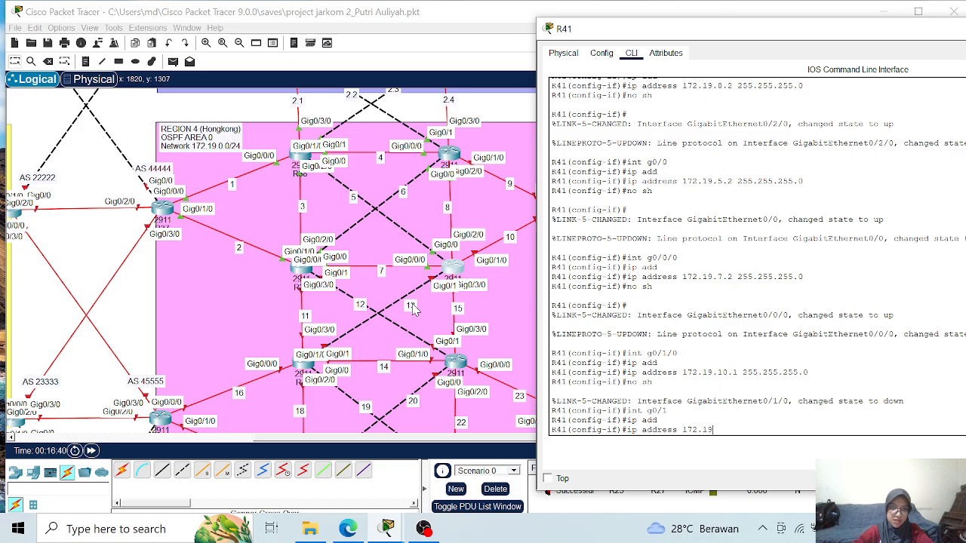
type(".13.1 ")
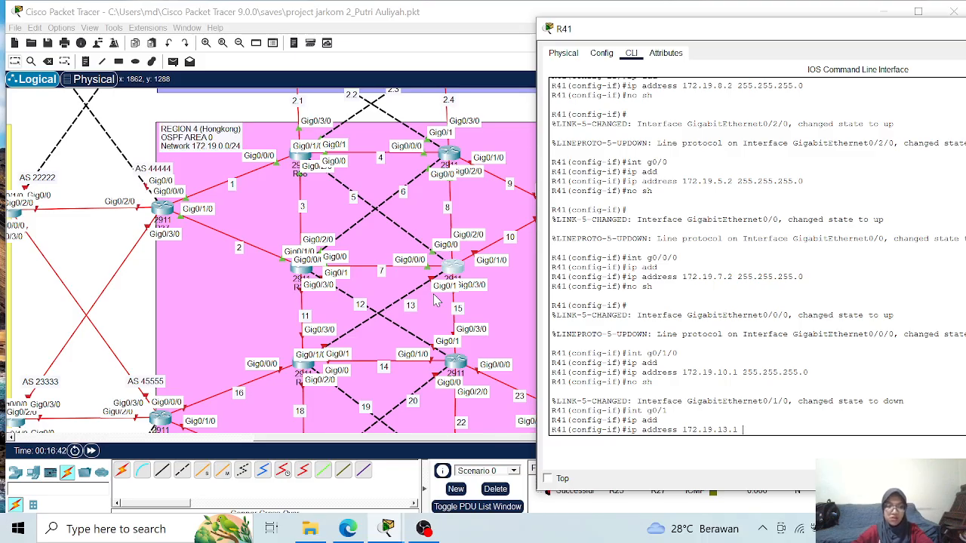
type("255.255.255.")
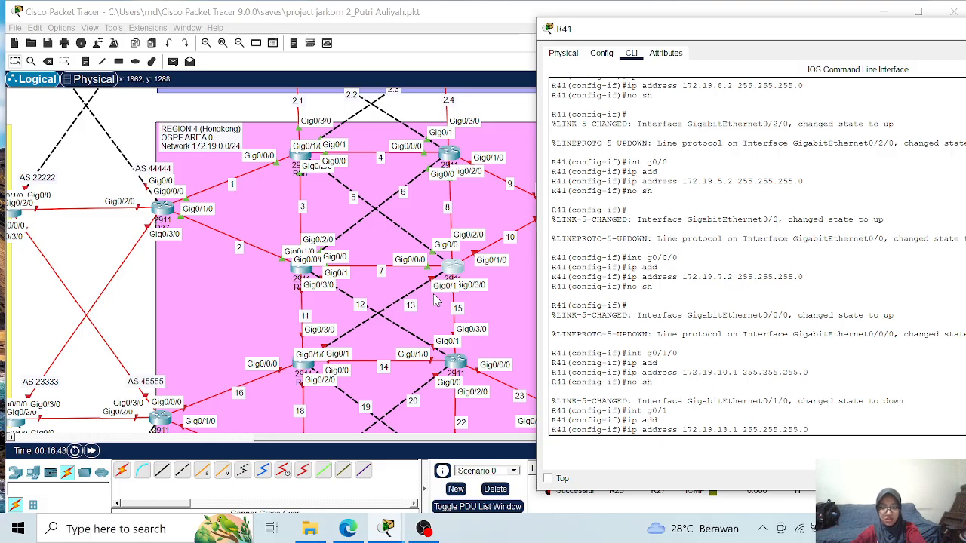
type("0")
key("Return")
- Enable interface GigabitEthernet0/1 on R41
type("no")
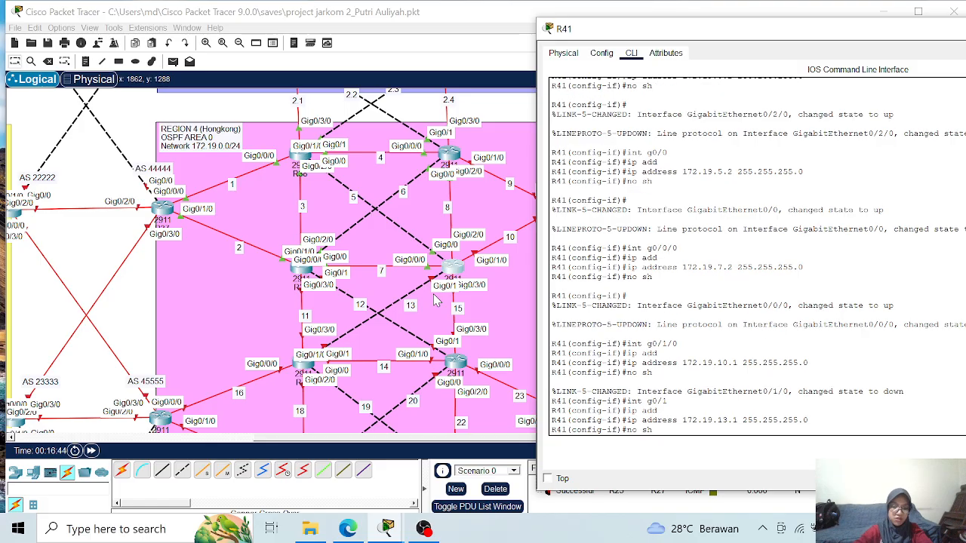
type(" sh")
key("Return")
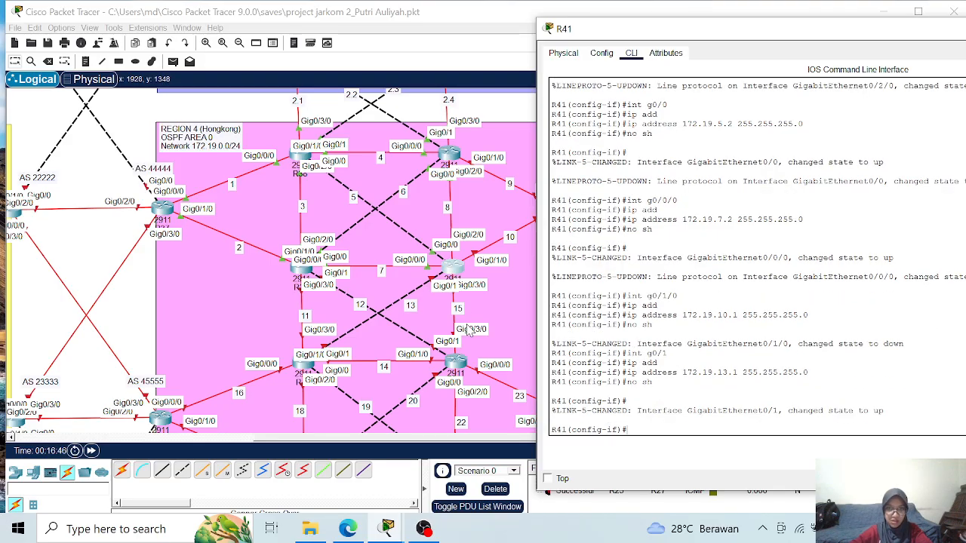
- Assign IP address 172.19.15.1 with mask 255.255.255.0 to interface GigabitEthernet0/3/0 on R41
type("int g0")
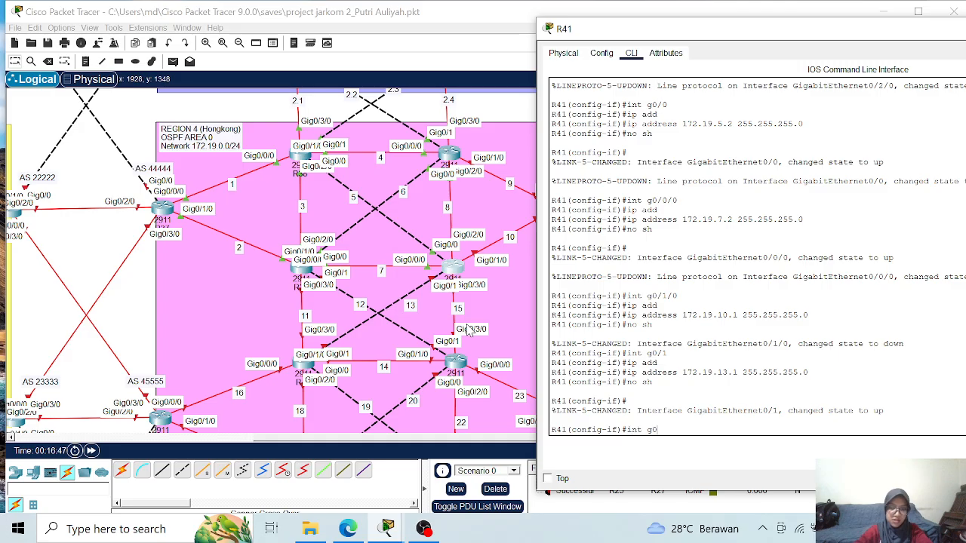
type("/3/0")
key("Return")
type("ip add")
key("Tab")
type("172.19")
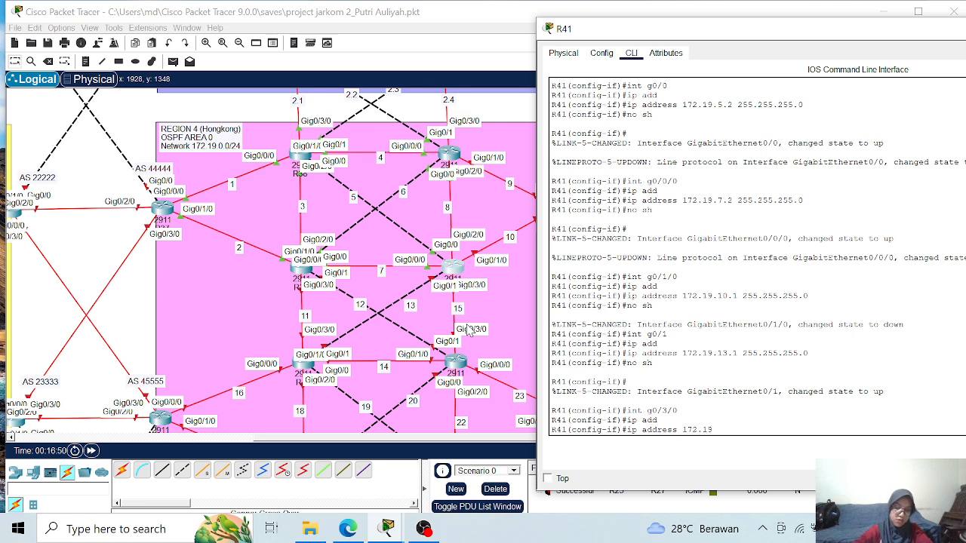
type(".15.1")
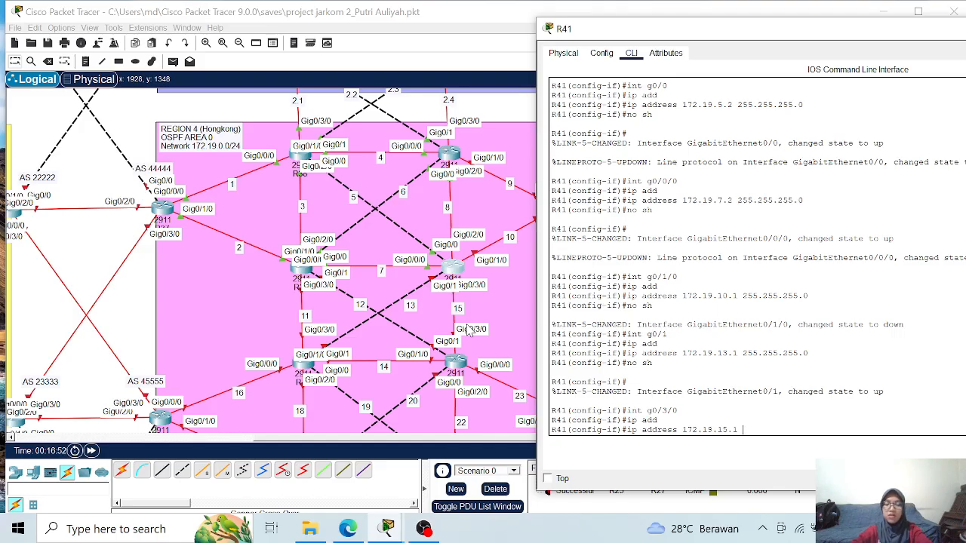
type(" 255.255")
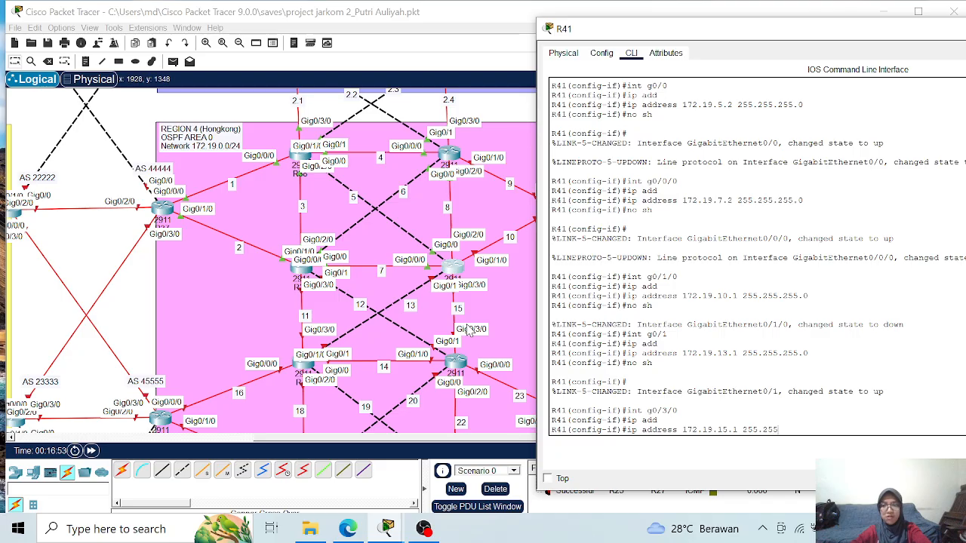
type(".255")
type(".0")
key("Return")
- Enable interface GigabitEthernet0/3/0 on R41
type("no sh")
key("Return")
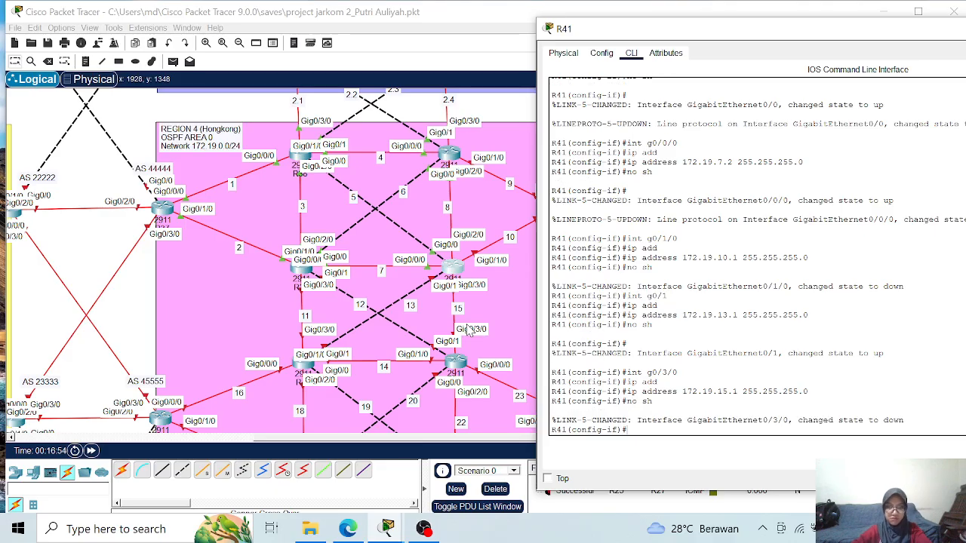
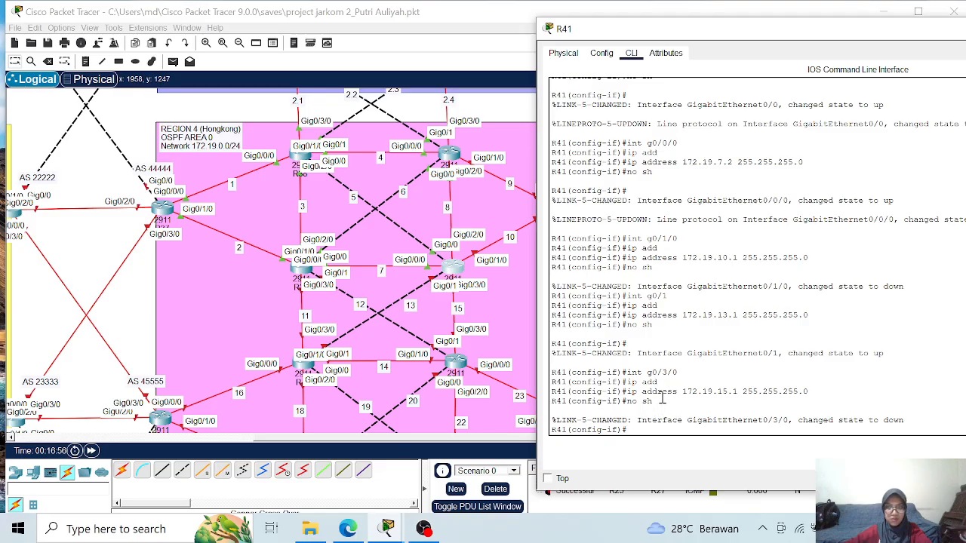
- Leave interface configuration on R41 and start OSPF process 1
scroll(642, 260, "up", 2)
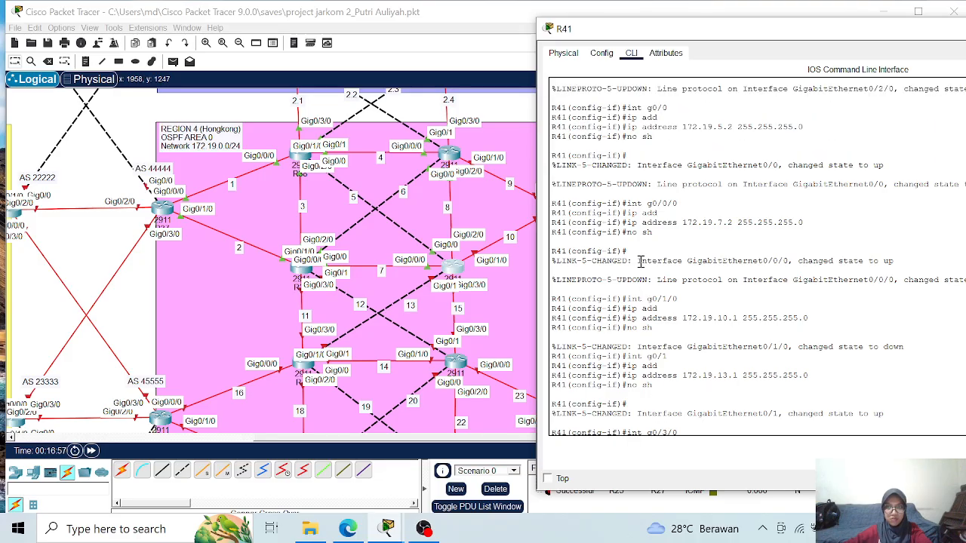
scroll(640, 236, "up", 3)
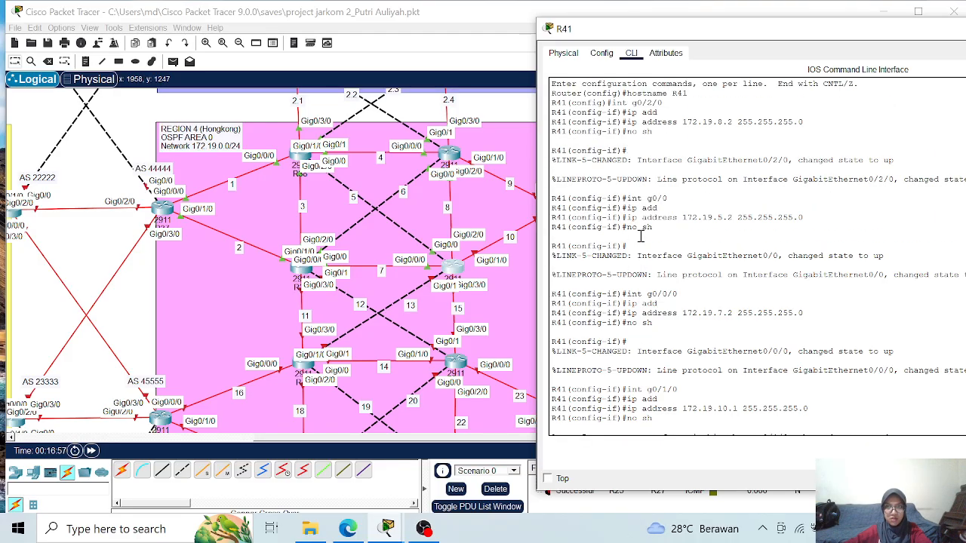
scroll(640, 236, "up", 2)
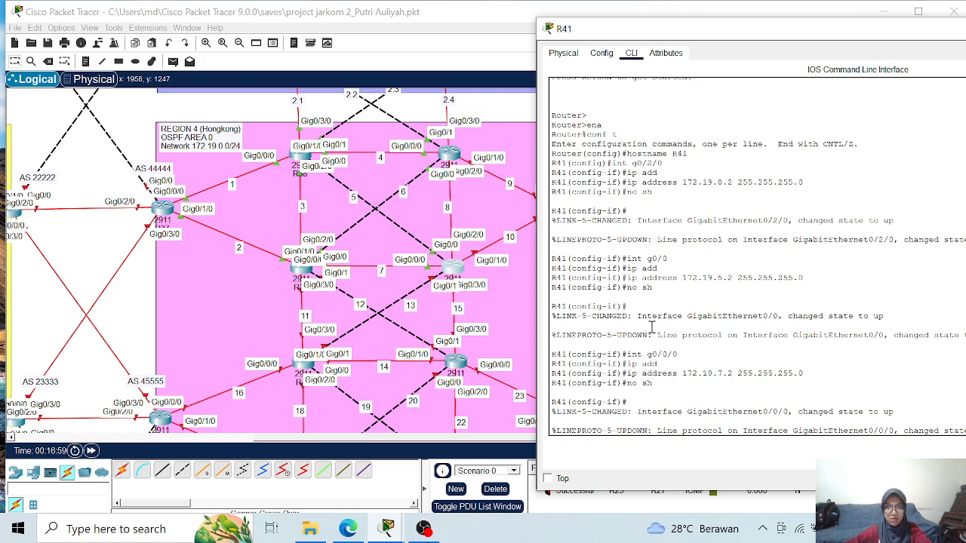
scroll(660, 385, "down", 4)
scroll(660, 384, "down", 3)
type("edxit")
key("Return")
type("rou")
key("Tab")
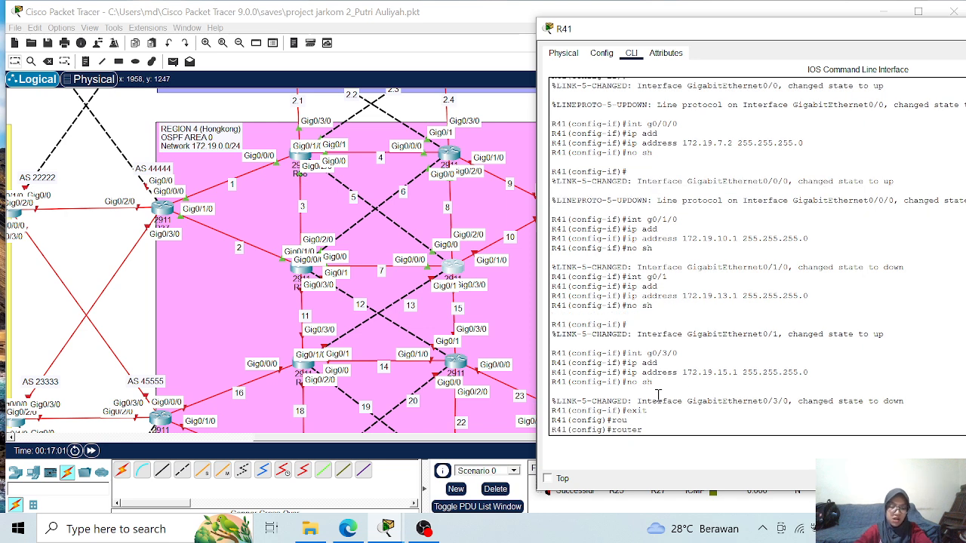
type("os")
key("Tab")
type("1")
key("Return")
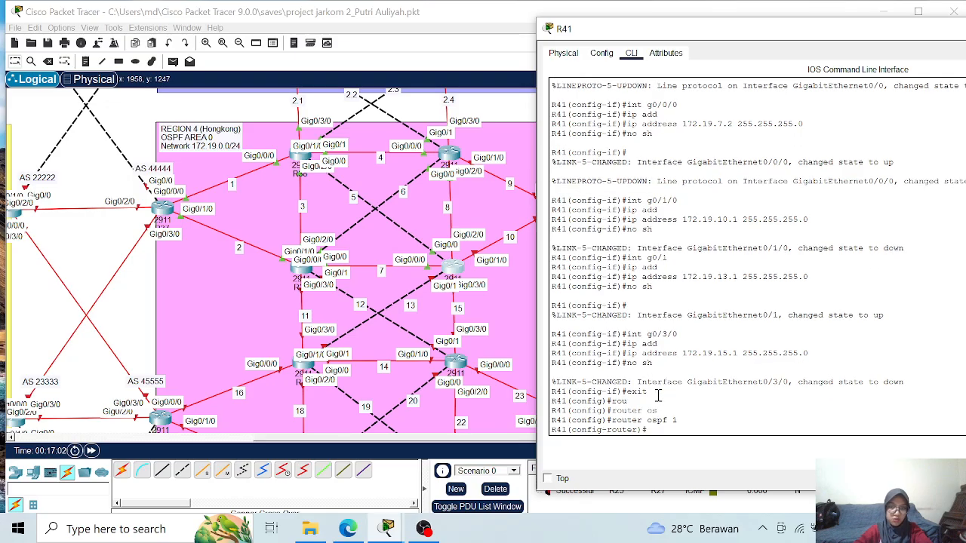
- Set R41's OSPF router ID to 1.1.1.41 and enable logging of adjacency changes
type("rou")
key("Tab")
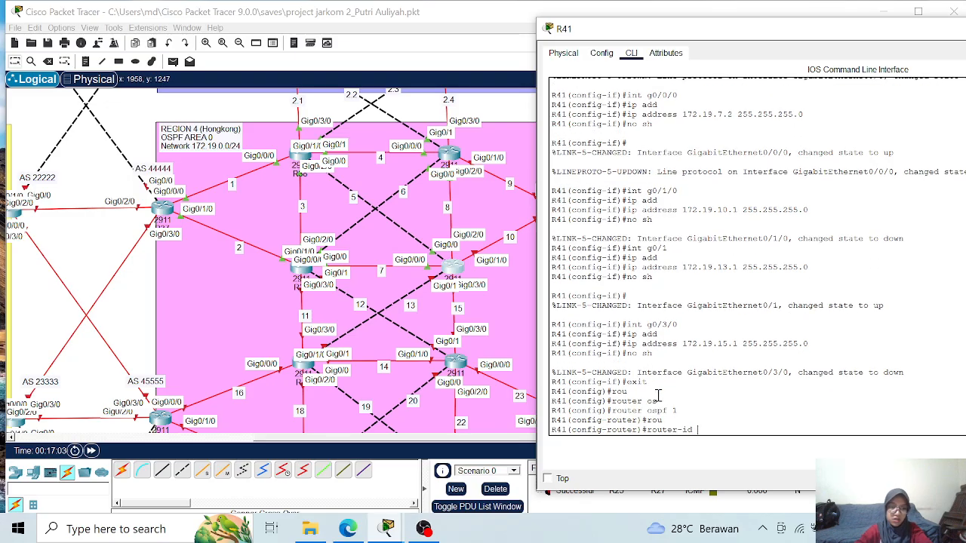
type("1.")
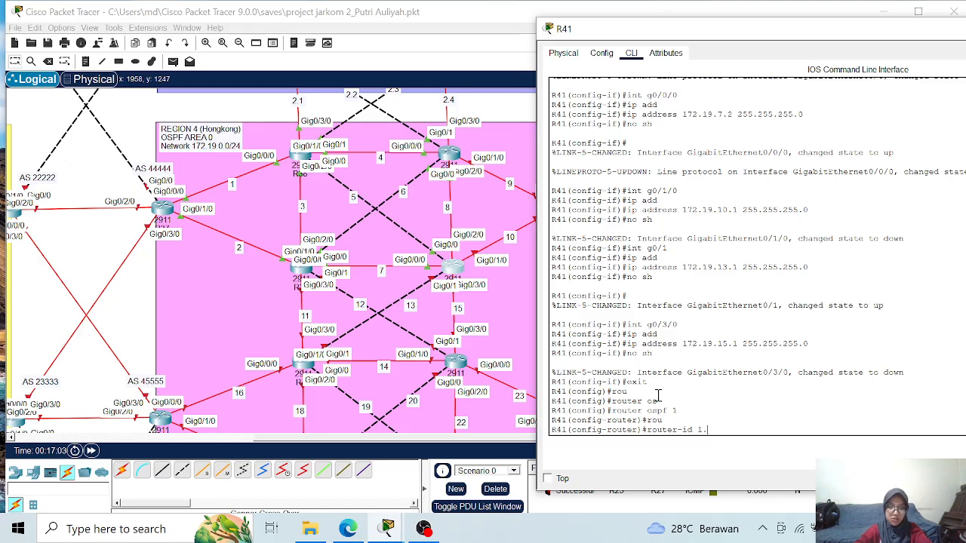
type("1.1")
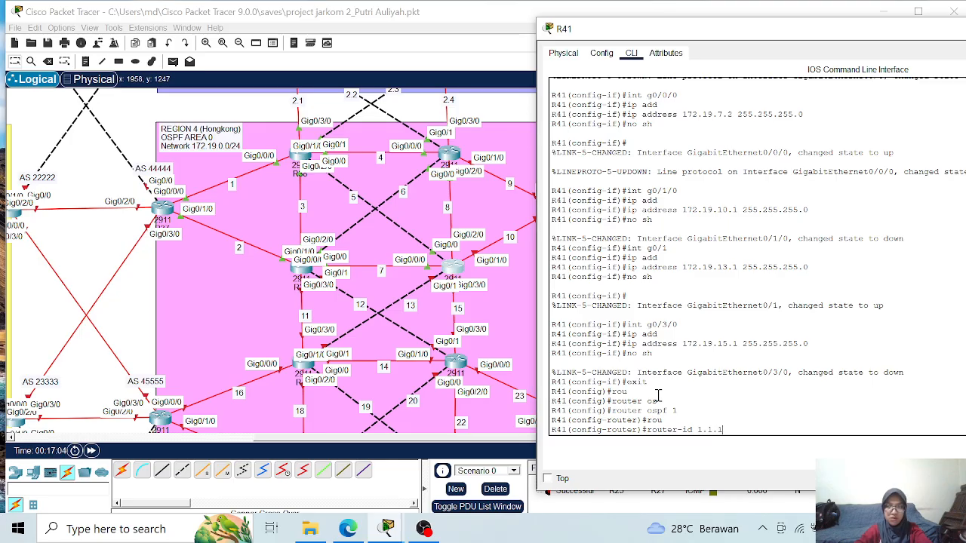
type(".41")
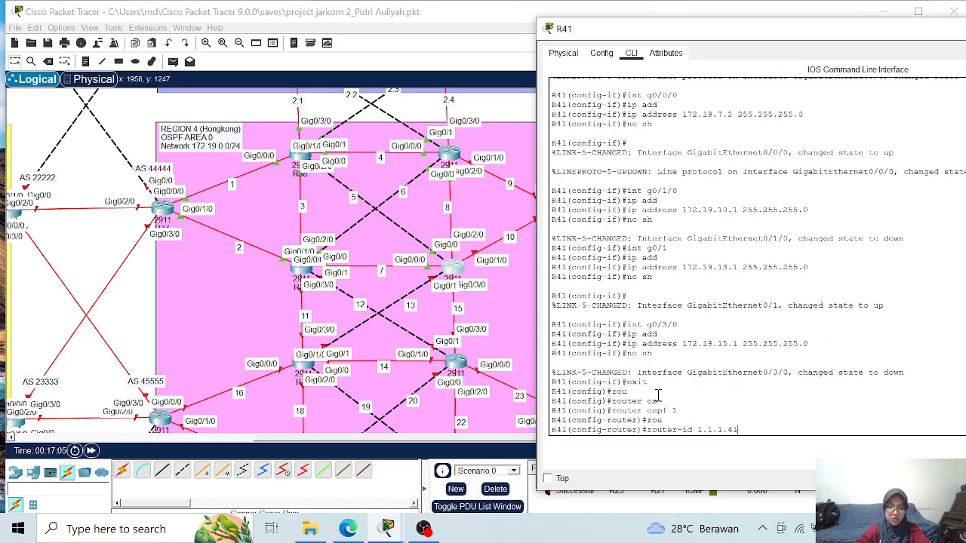
key("Return")
type("log-adjacency-changes")
key("Tab")
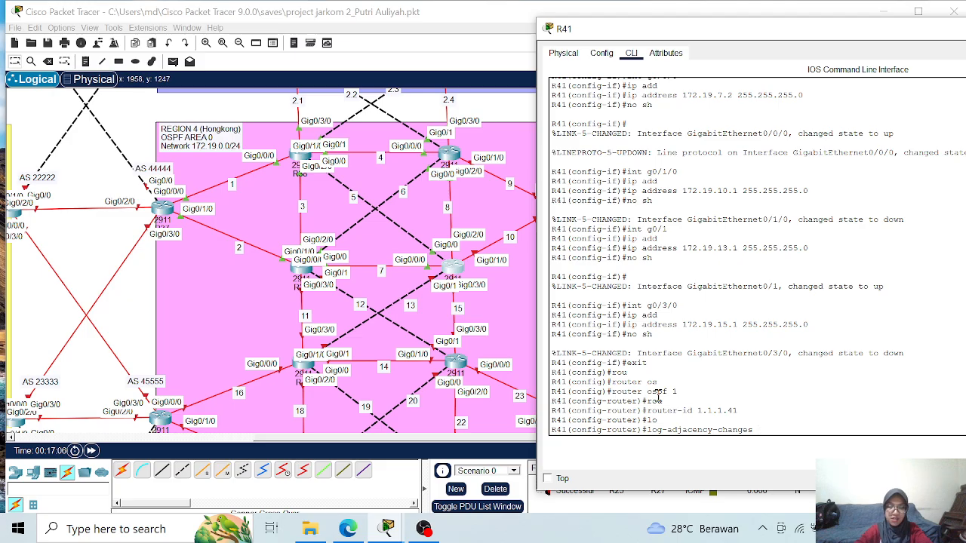
key("Return")
- Advertise network 172.19.5.0 with wildcard mask 0.0.0.255 in OSPF area 0 on R41
type("netw")
key("Tab")
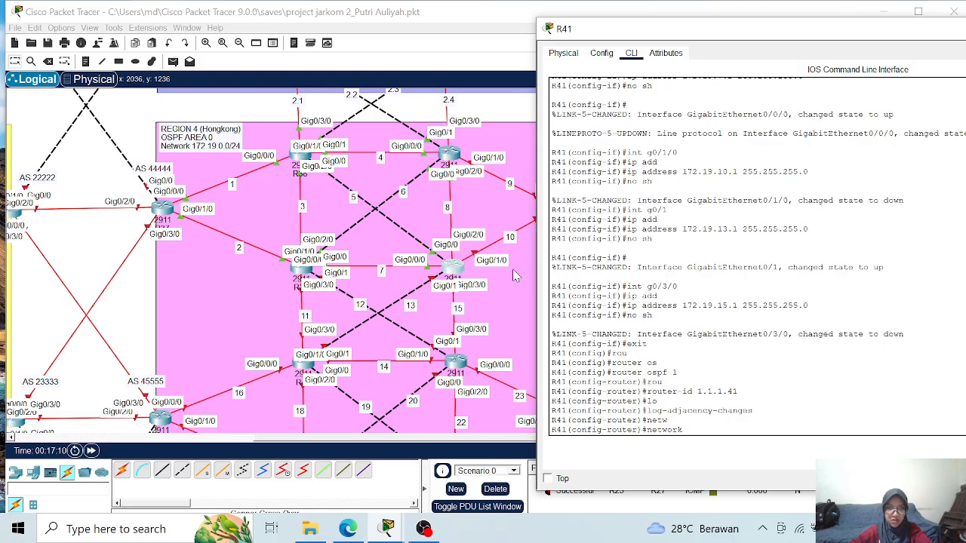
type("172.19.5.")
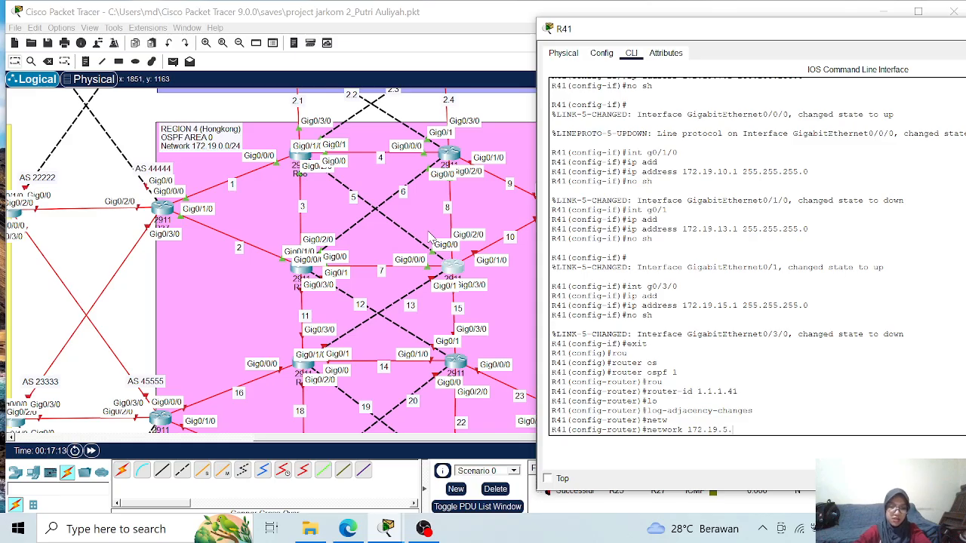
type("0 0.0.0")
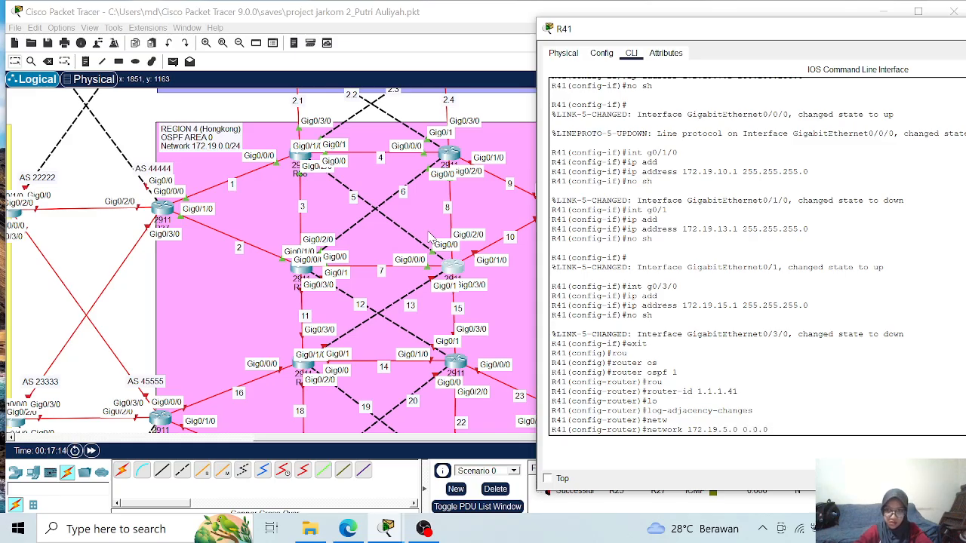
type(".255 area 0")
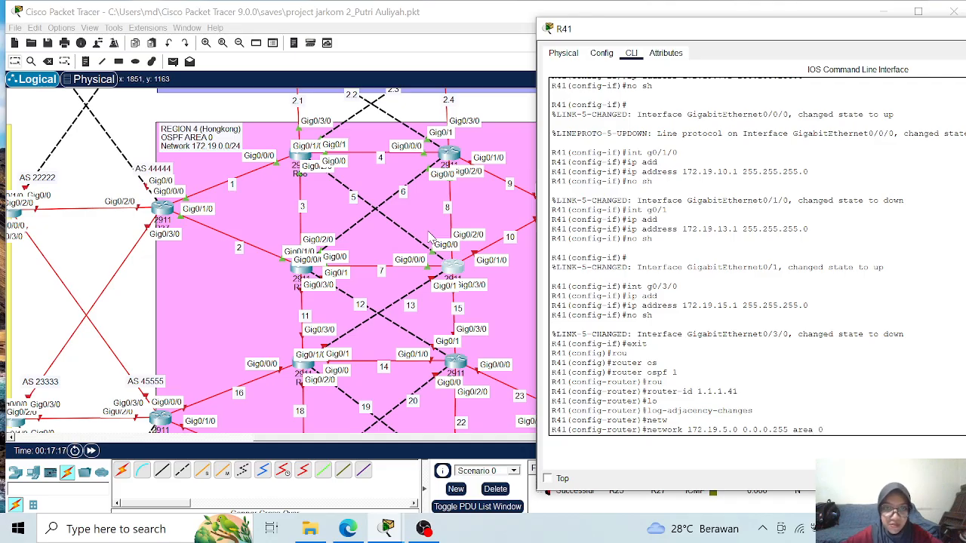
key("Return")
- Advertise network 172.19.7.0 with wildcard mask 0.0.0.255 in OSPF area 0 on R41
key("Up")
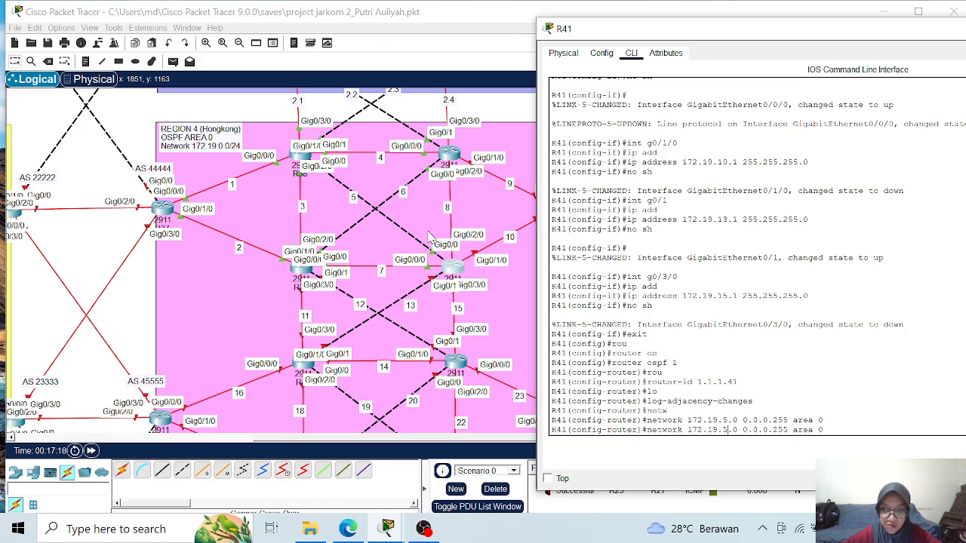
key("BackSpace")
type("7")
key("Return")
- Advertise network 172.19.8.0 with wildcard mask 0.0.0.255 in OSPF area 0 on R41
key("Up")
key("Left")
key("Left")
key("Left")
key("Left")
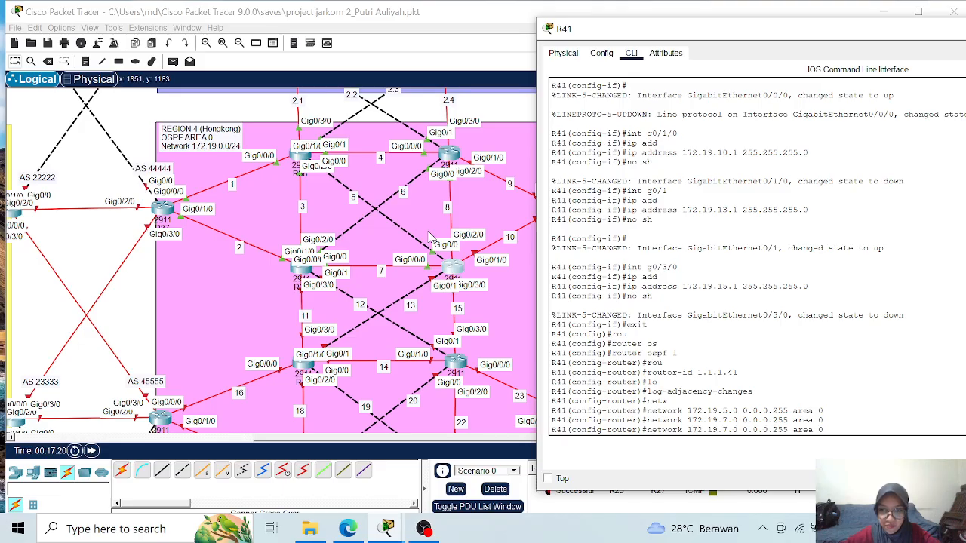
key("Left")
key("Left")
key("Left")
key("Left")
key("Left")
key("Left")
key("Left")
key("Left")
key("Left")
key("Left")
key("Left")
key("Left")
key("Left")
key("Left")
key("Left")
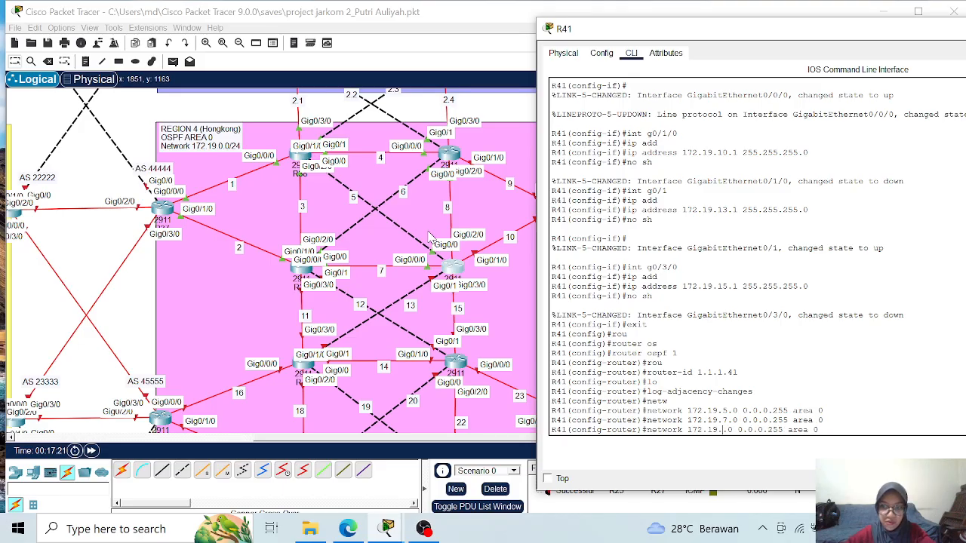
key("BackSpace")
type("8")
key("Return")
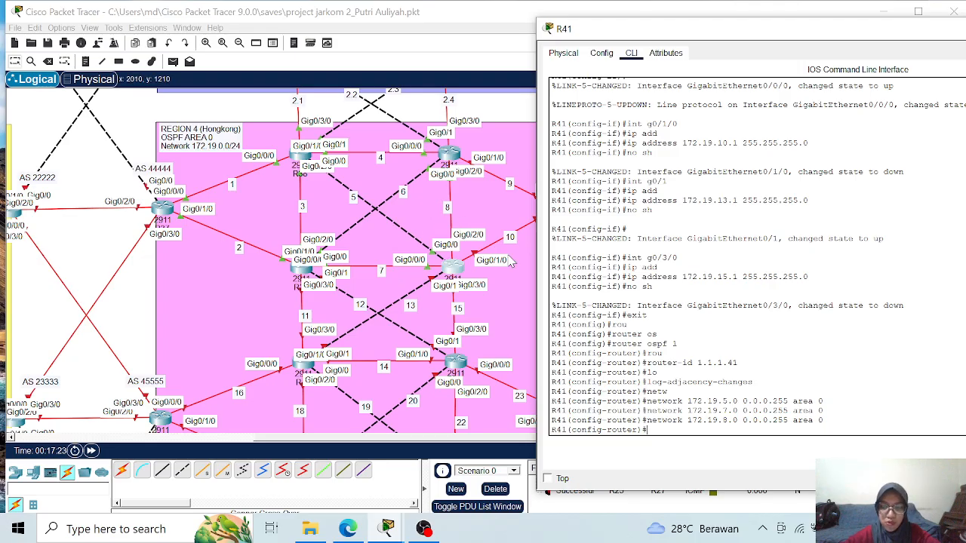
- Advertise network 172.19.10.0 with wildcard mask 0.0.0.255 in OSPF area 0 on R41
type("network 172.19.0.0 0.0.0.255 area 0")
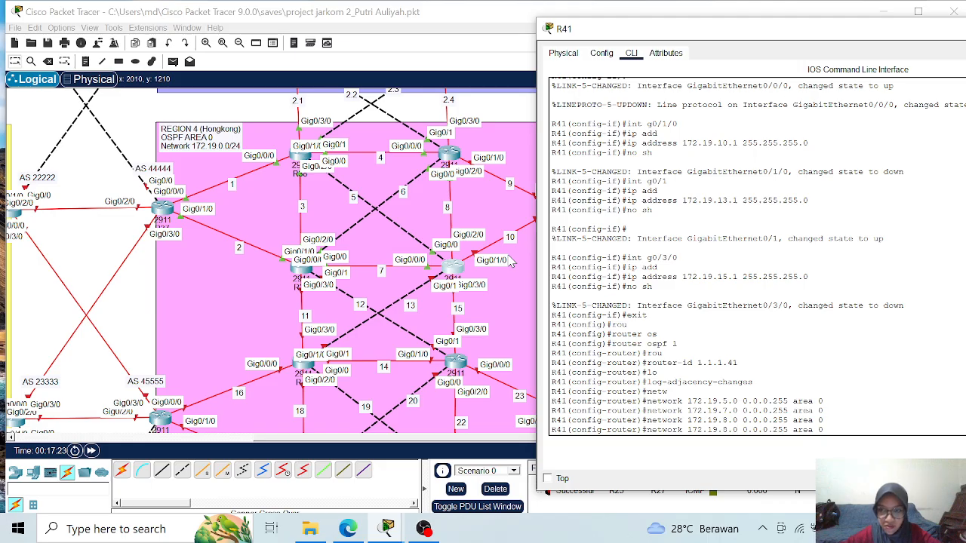
key("Left")
key("Left")
key("Left")
key("Left")
key("Left")
key("Left")
key("Left")
key("Left")
key("Left")
key("Left")
key("Left")
key("Left")
key("Left")
key("Left")
key("Left")
key("Left")
key("Left")
key("Left")
key("Left")
key("Left")
type("1")
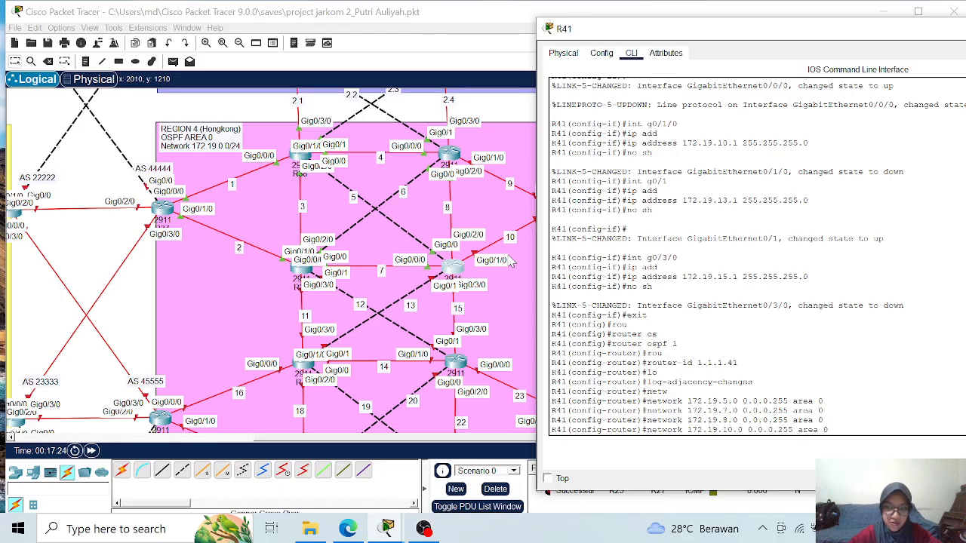
key("Return")
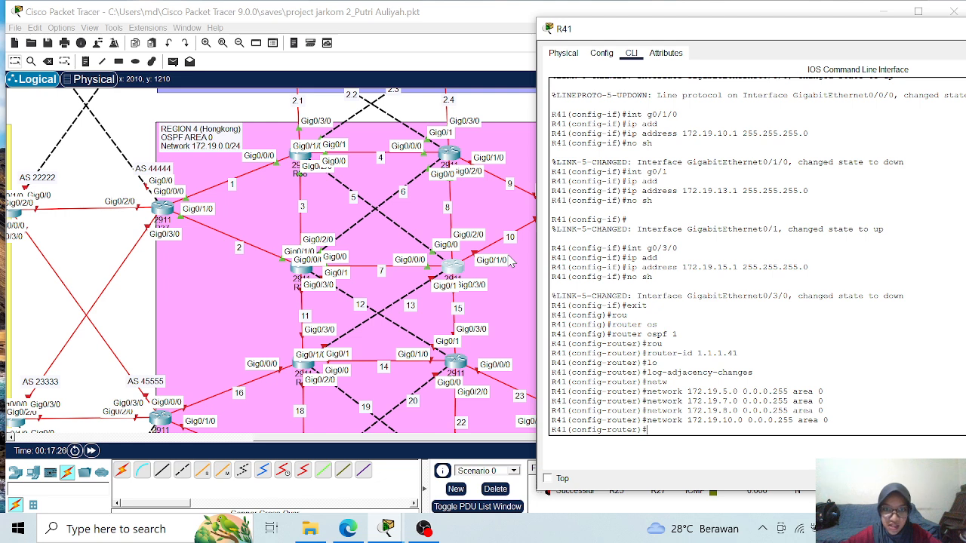
key("Up")
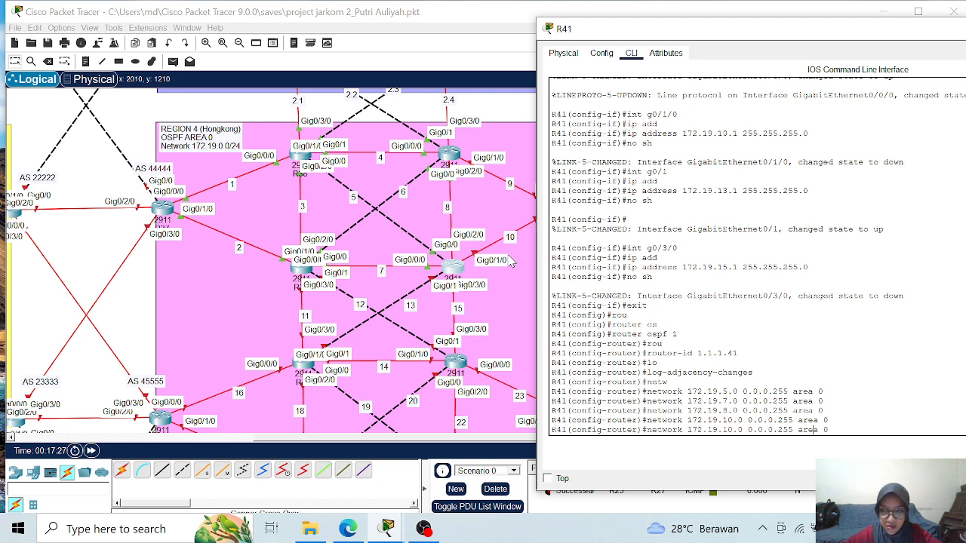
key("Left")
key("Left")
key("Left")
key("Left")
key("Left")
key("Left")
key("Left")
key("Left")
key("Left")
key("Left")
key("Left")
key("Left")
key("Left")
key("Left")
key("Left")
key("Left")
key("Left")
key("Left")
key("Left")
key("Left")
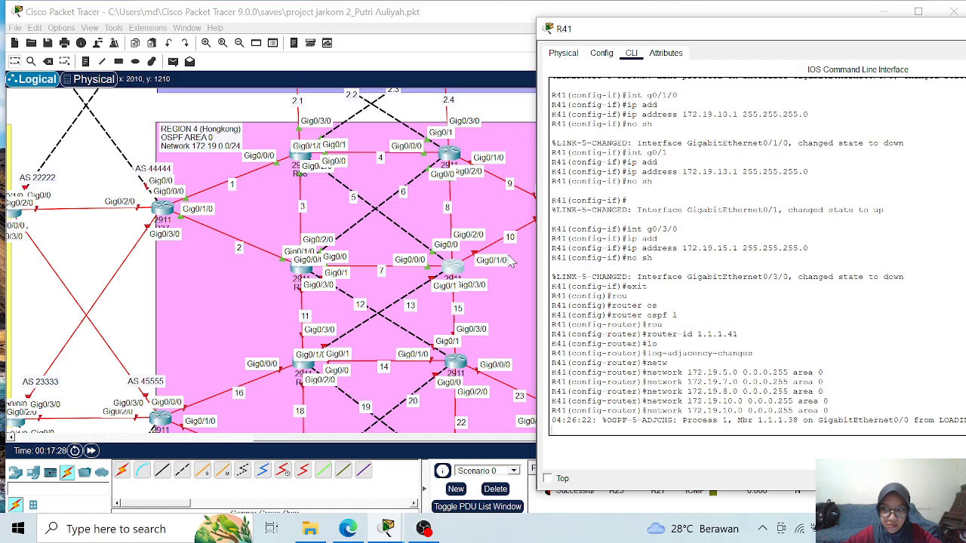
key("Return")
key("Return")
key("Return")
key("Return")
key("Up")
key("Return")
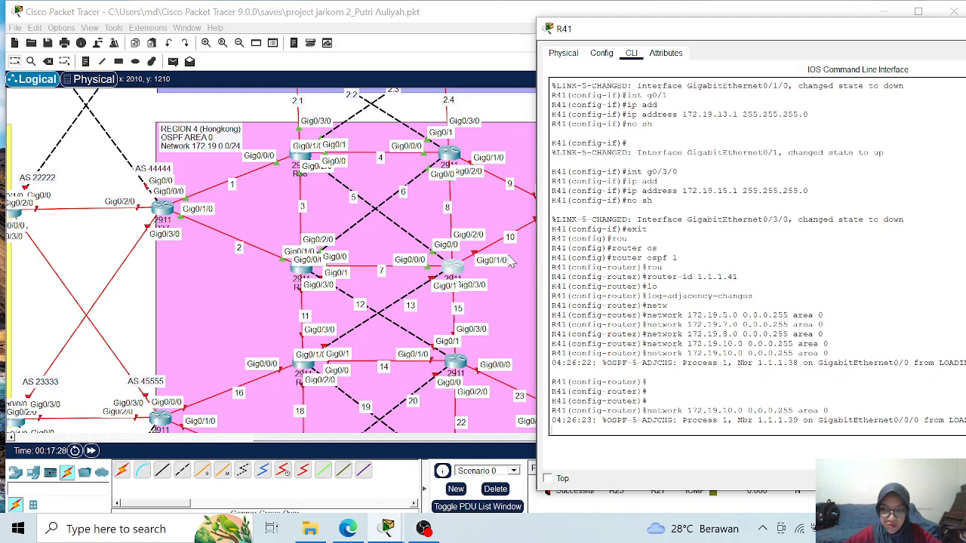
key("Return")
key("Return")
key("Return")
- Advertise networks 172.19.13.0 and 172.19.15.0 with wildcard mask 0.0.0.255 in OSPF area 0 on R41
key("Up")
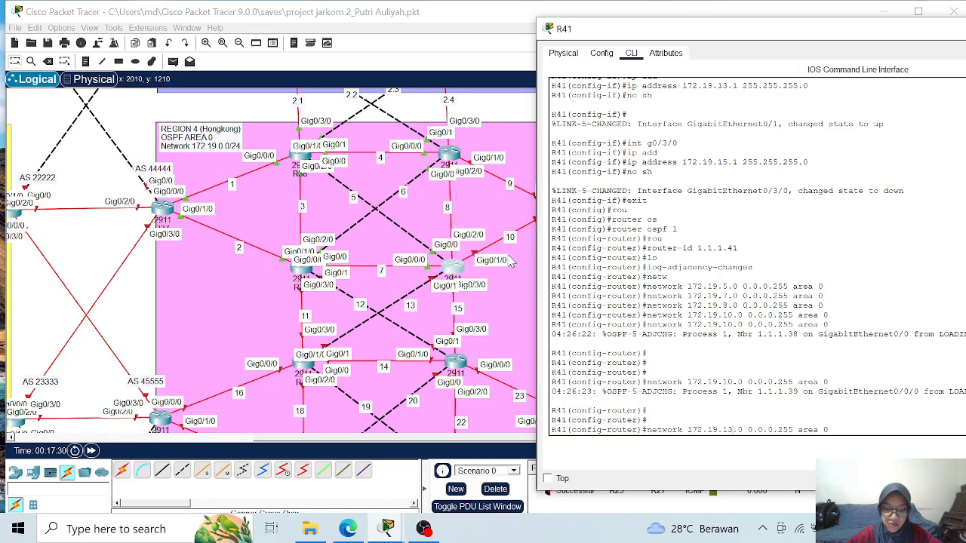
key("Return")
key("Up")
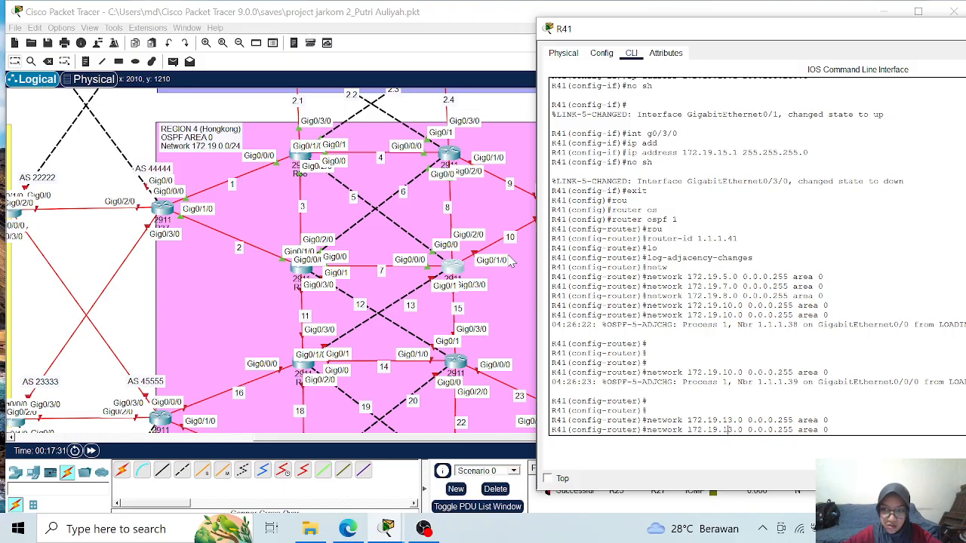
key("BackSpace")
type("5")
key("Return")
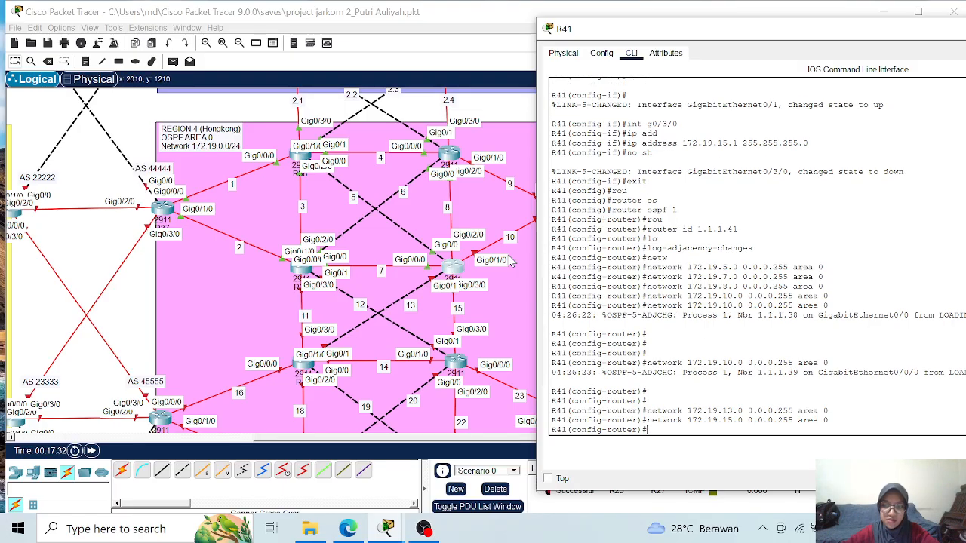
- End configuration mode on R41, save its running configuration and close the router's window
type("end")
key("Return")
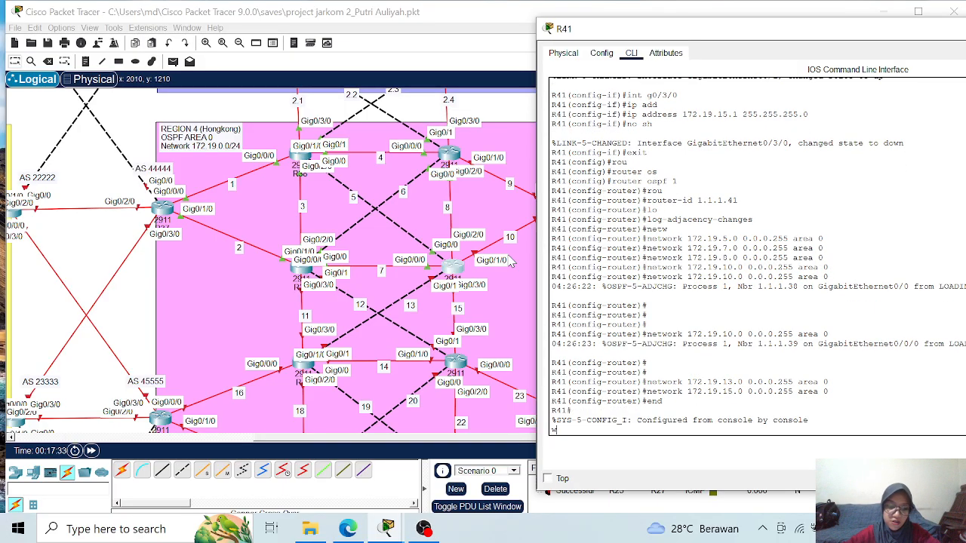
type("wr")
key("Return")
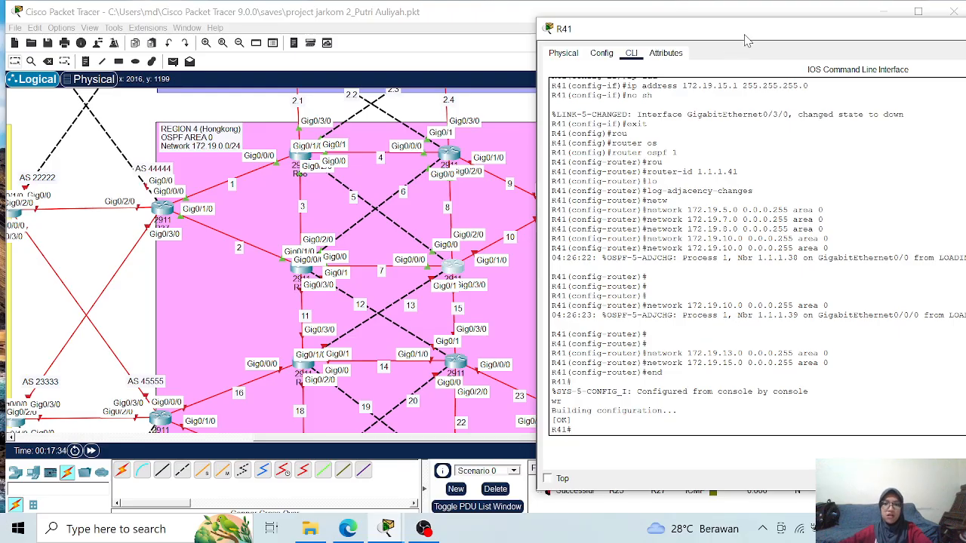
left_click_drag(724, 43, 574, 65)
left_click(942, 51)
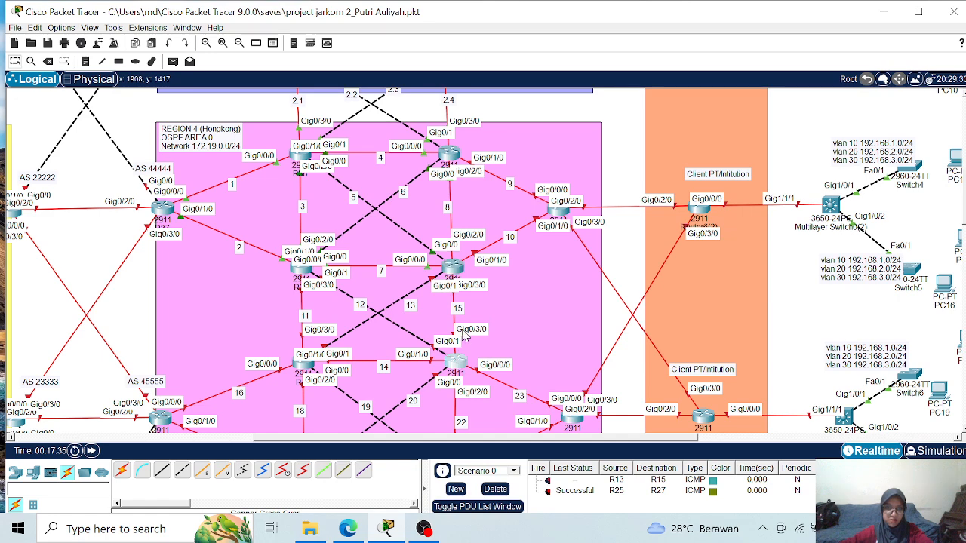
- Open router R42's configuration window and place it beside the Region 4 topology
left_click(456, 365)
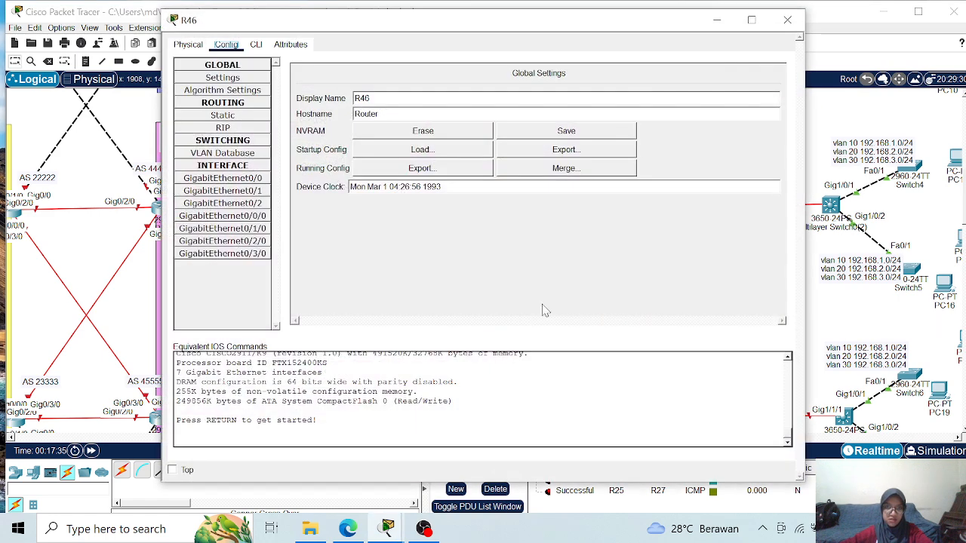
left_click(787, 20)
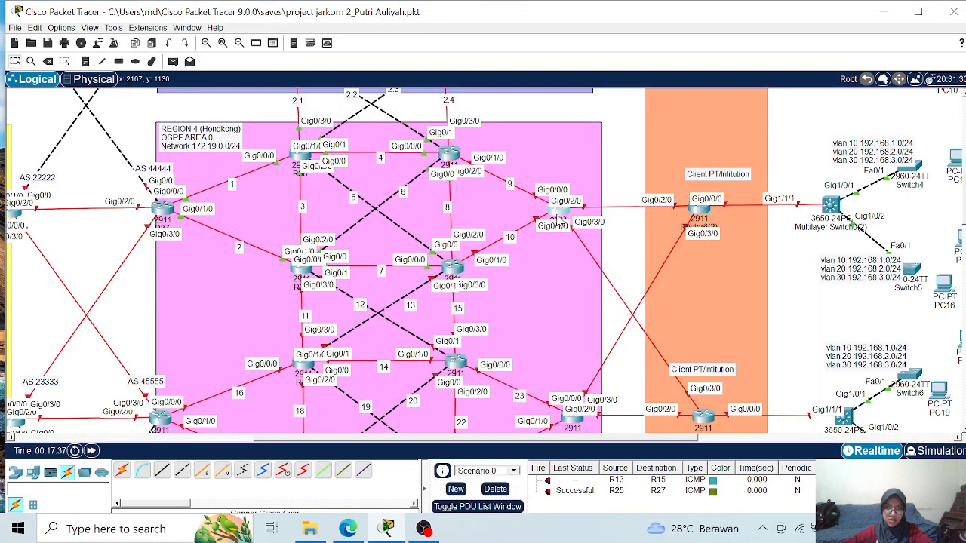
left_click(556, 216)
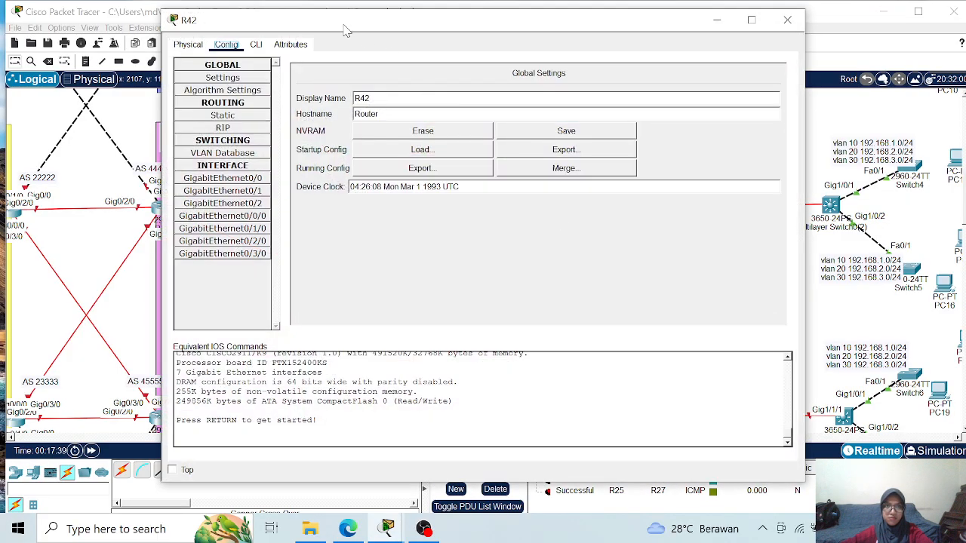
left_click_drag(338, 24, 706, 36)
left_click_drag(432, 437, 462, 436)
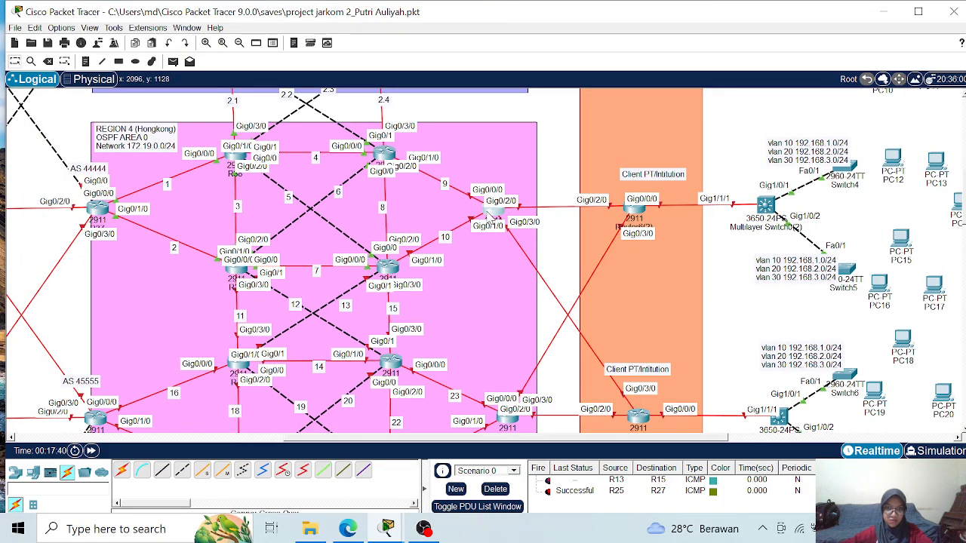
left_click(492, 219)
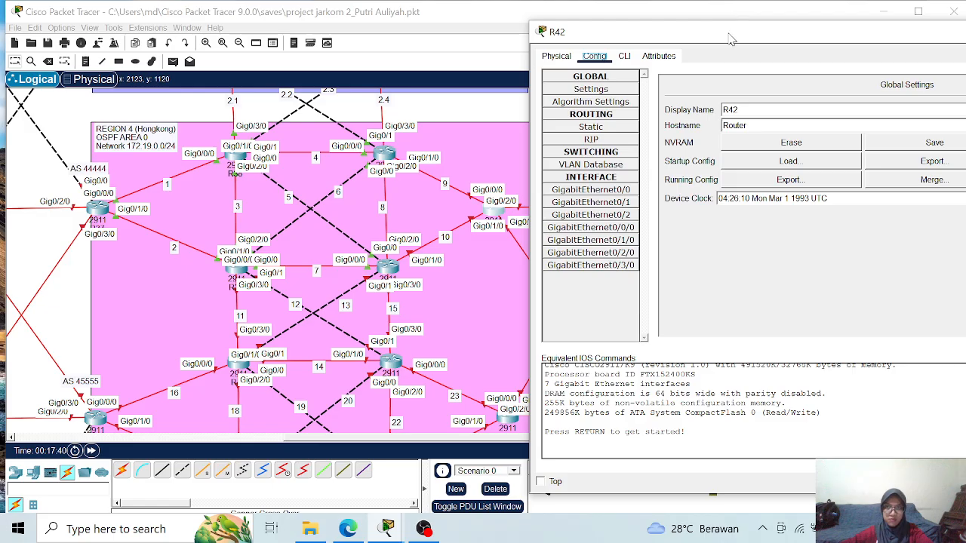
- Open R42's command line, enter global configuration mode and set the hostname to R42
left_click_drag(730, 37, 720, 46)
left_click(612, 66)
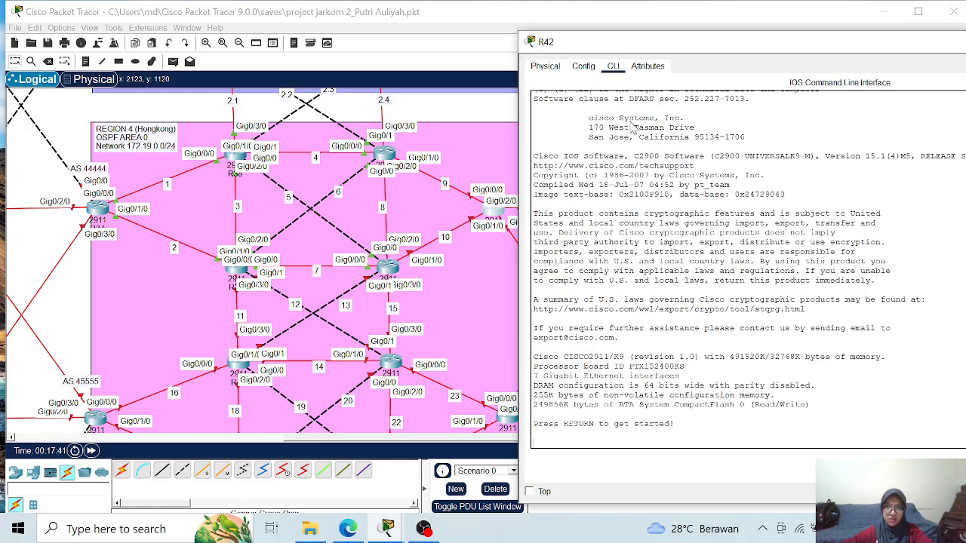
key("Return")
key("Return")
type("ena")
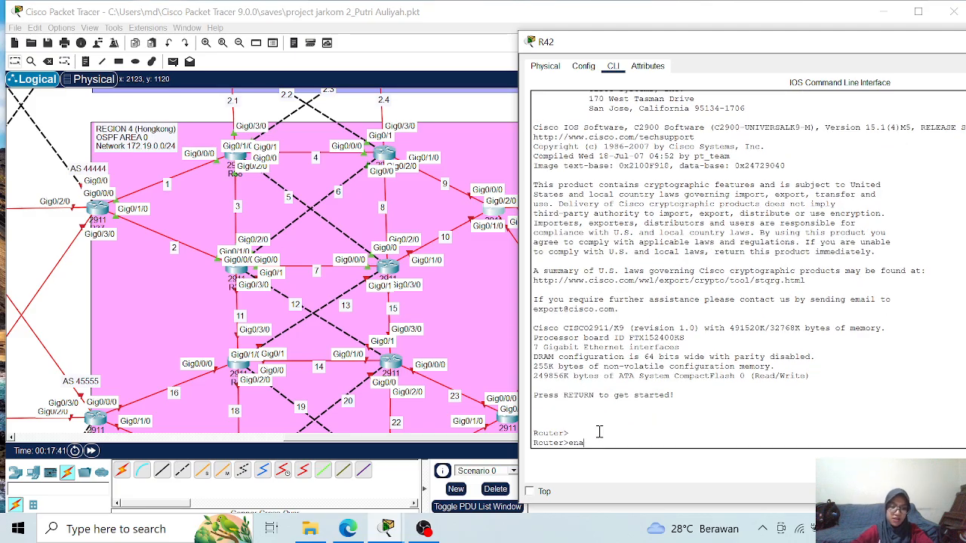
key("Return")
type("conf t")
key("Return")
type("hostname R42")
key("Return")
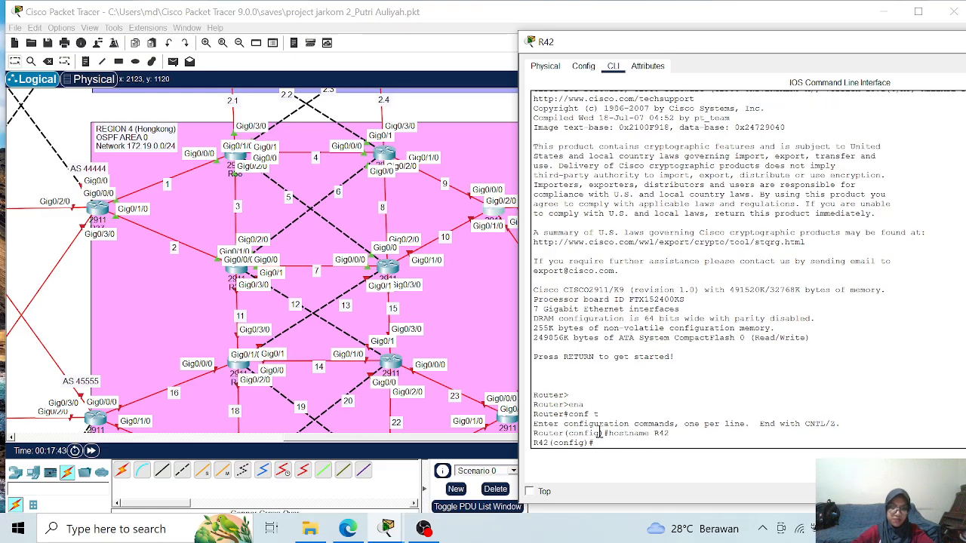
- Assign IP address 172.19.9.2 with mask 255.255.255.0 to R42's interface g0/0/0 and enable the interface
type("int")
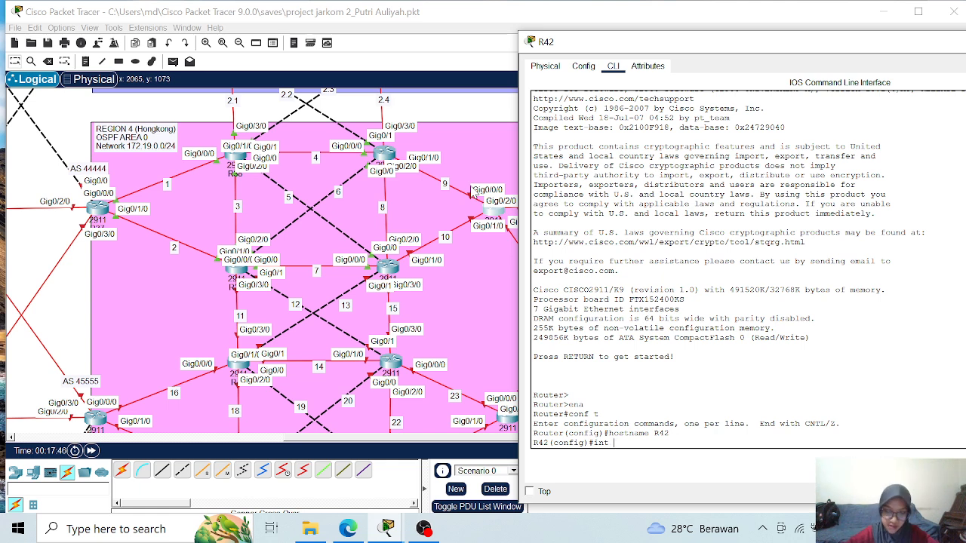
type("g0/0/0")
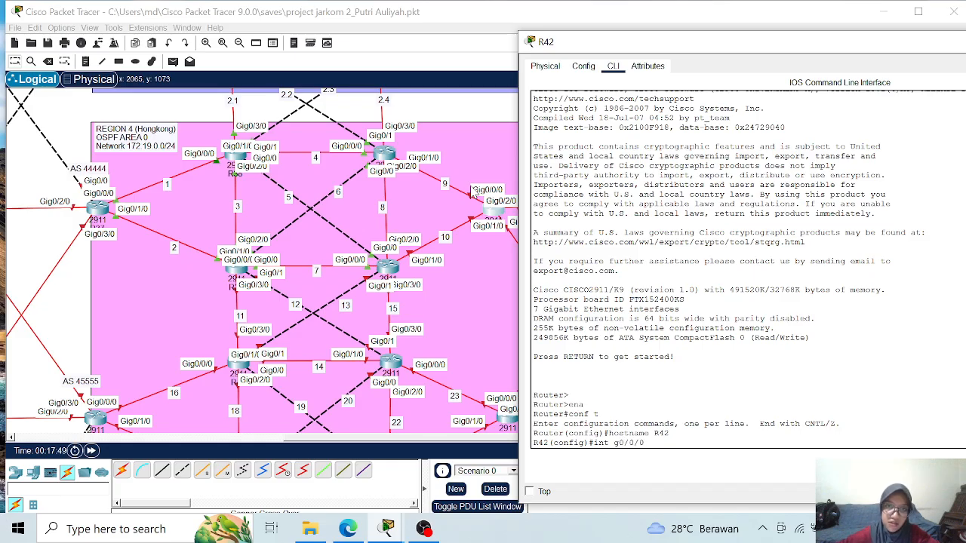
key("Return")
type("ip add")
key("Tab")
type("172.19.")
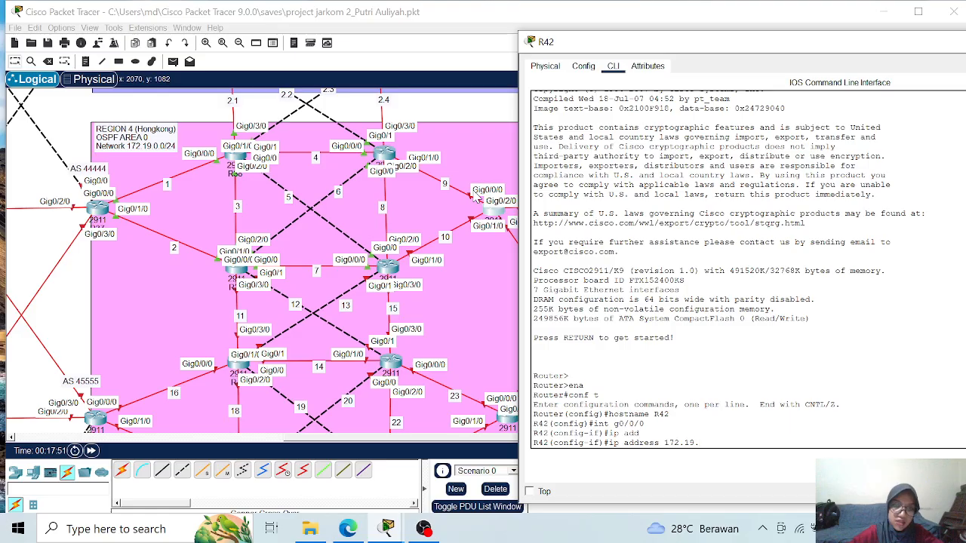
type("9.2")
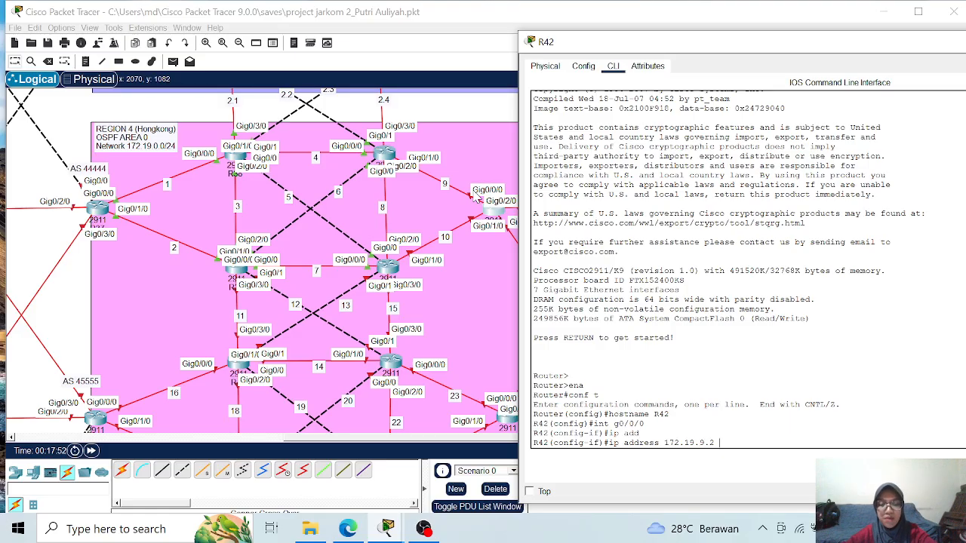
type(" 255.25")
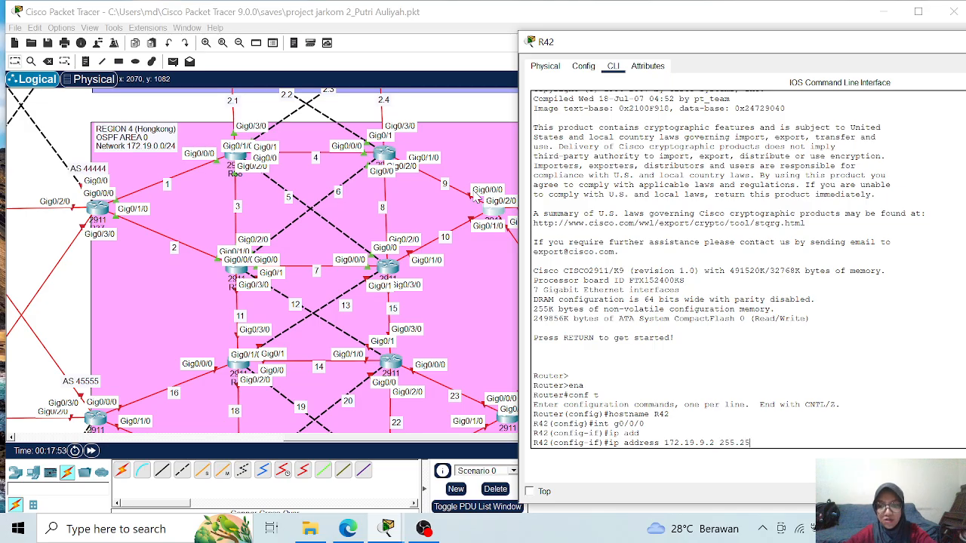
type("5.255.25")
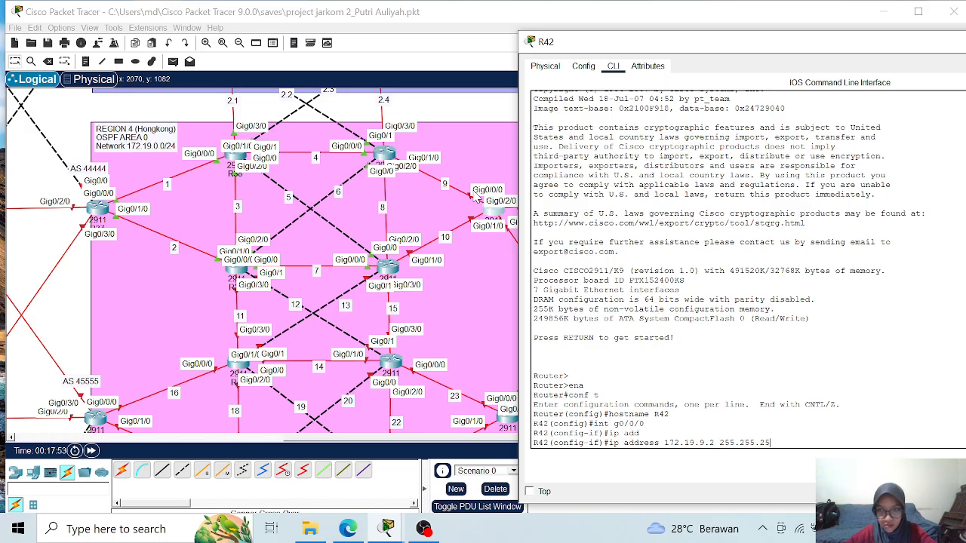
type("0")
key("Return")
type("no sh")
key("Return")
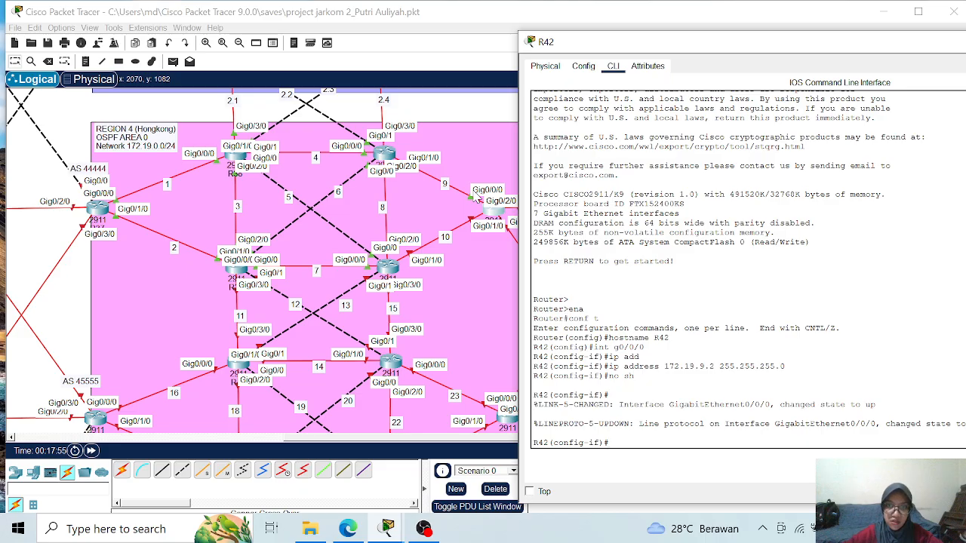
- Assign IP address 172.19.10.2 with mask 255.255.255.0 to R42's interface g0/1/0 and enable the interface
type("int g")
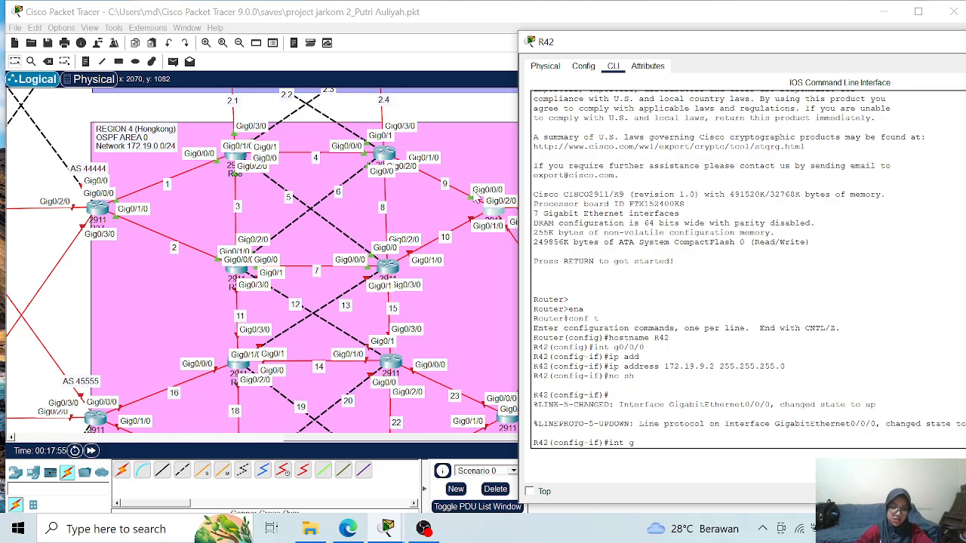
type("0/1/0")
key("Return")
type("ip add")
key("Tab")
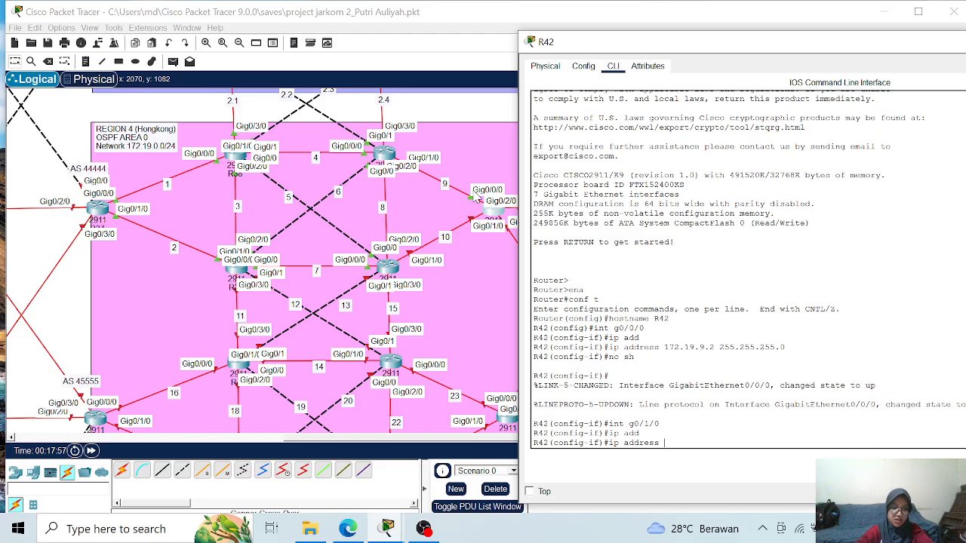
type("172.19.10.2")
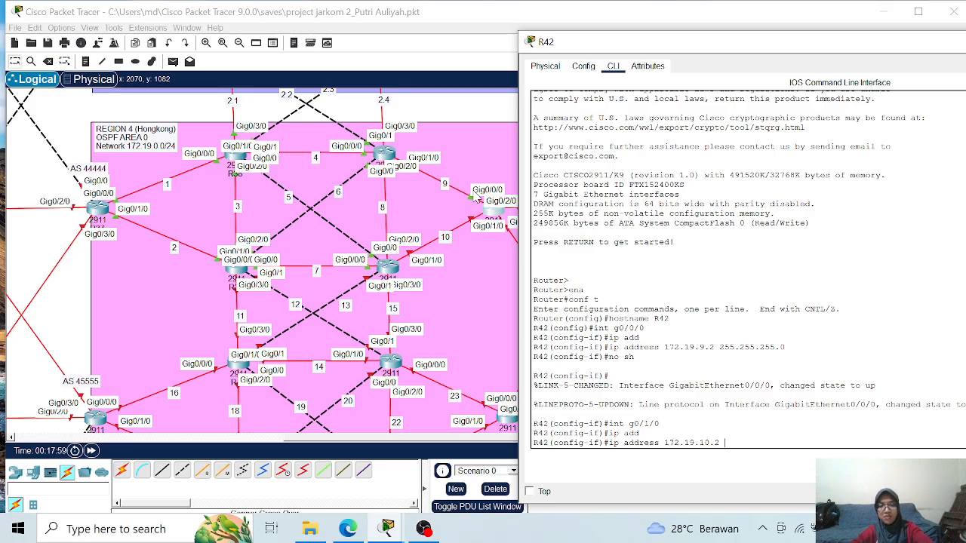
type(" 255.255.255.")
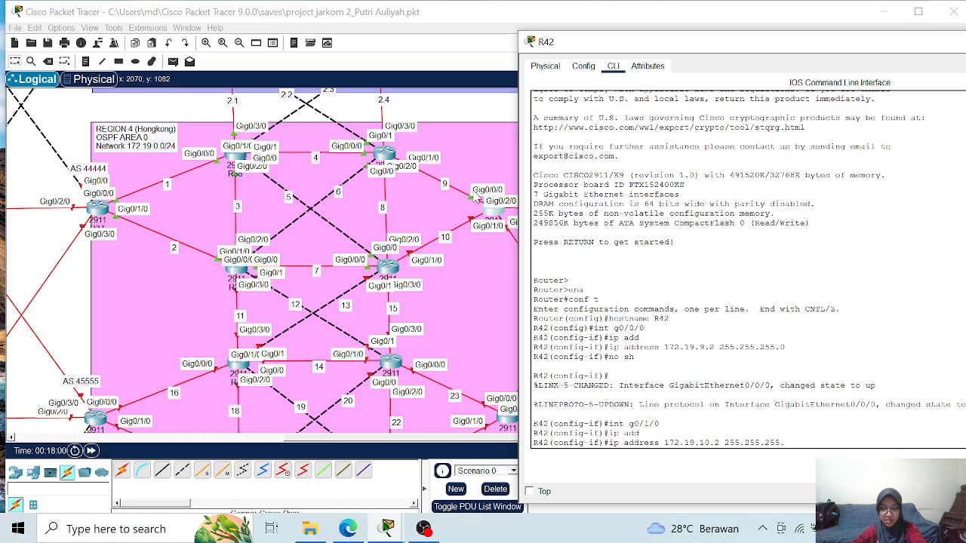
type("0")
key("Return")
type("no sh")
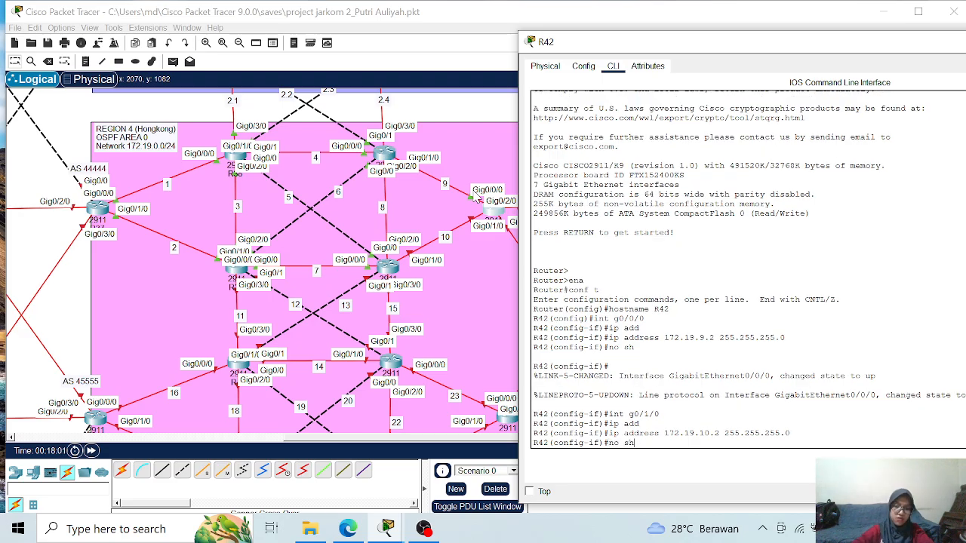
key("Return")
- Leave interface configuration on R42 and start OSPF process 1
key("Return")
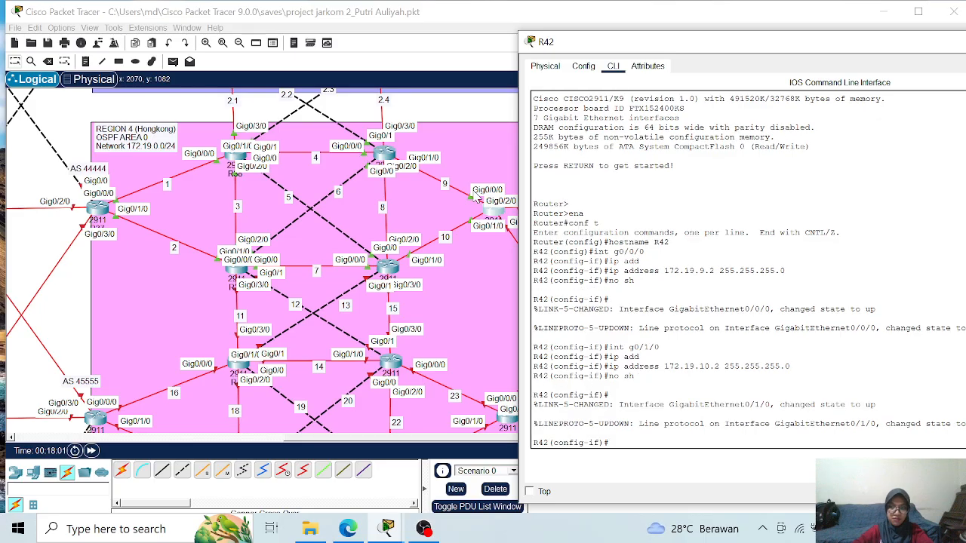
type("exit")
key("Return")
type("r")
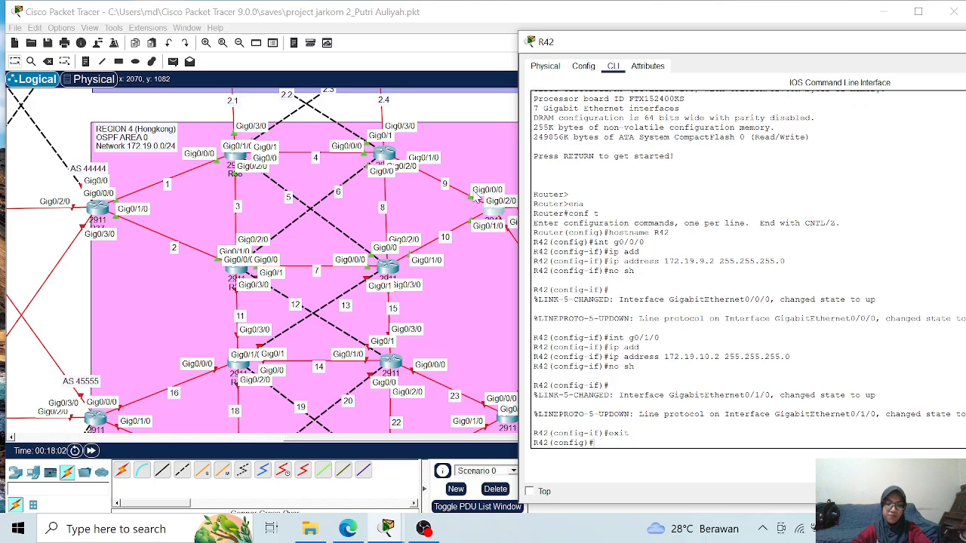
type("ou")
key("Tab")
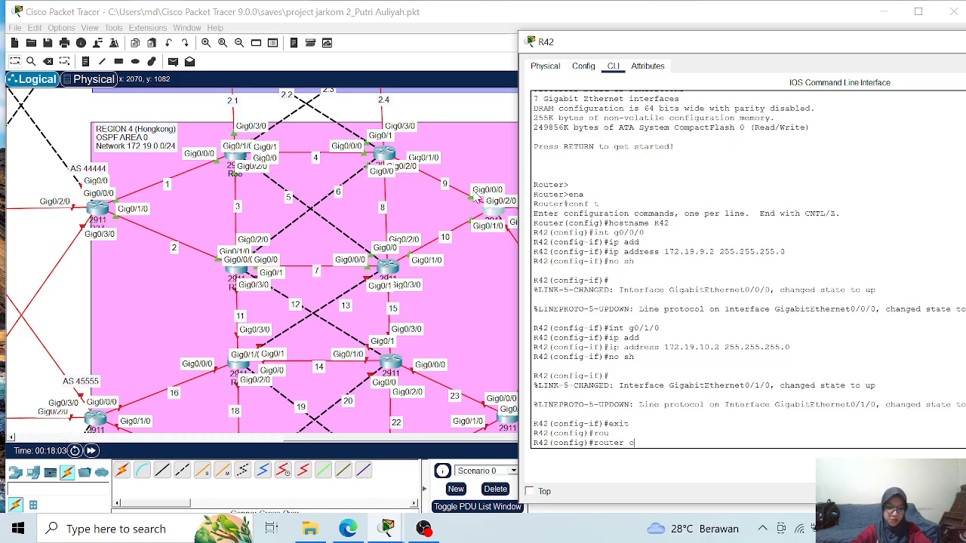
type("os")
key("Tab")
type("1")
key("Return")
type("rou")
- Set R42's OSPF router ID to 1.1.1.42 and turn on logging of adjacency changes
key("Tab")
type("1.1.1")
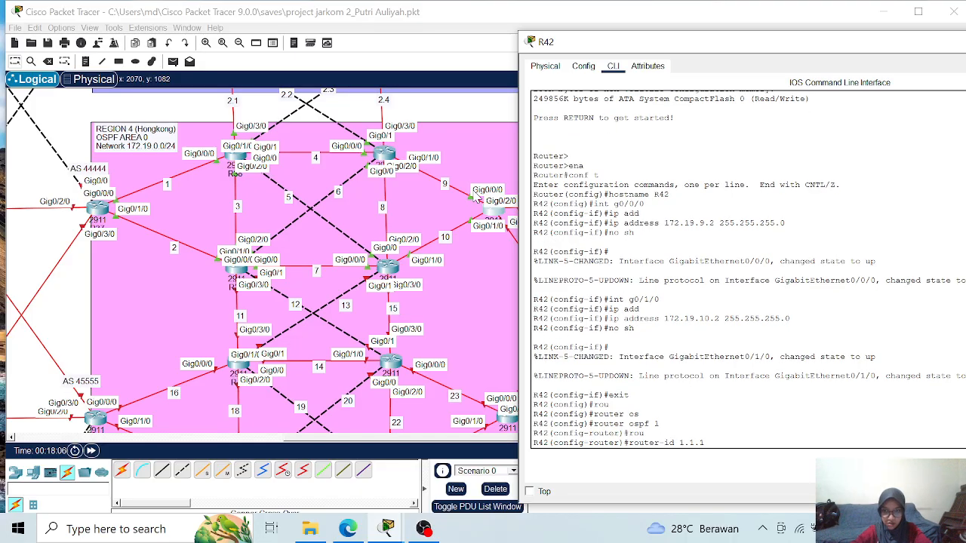
type(".4")
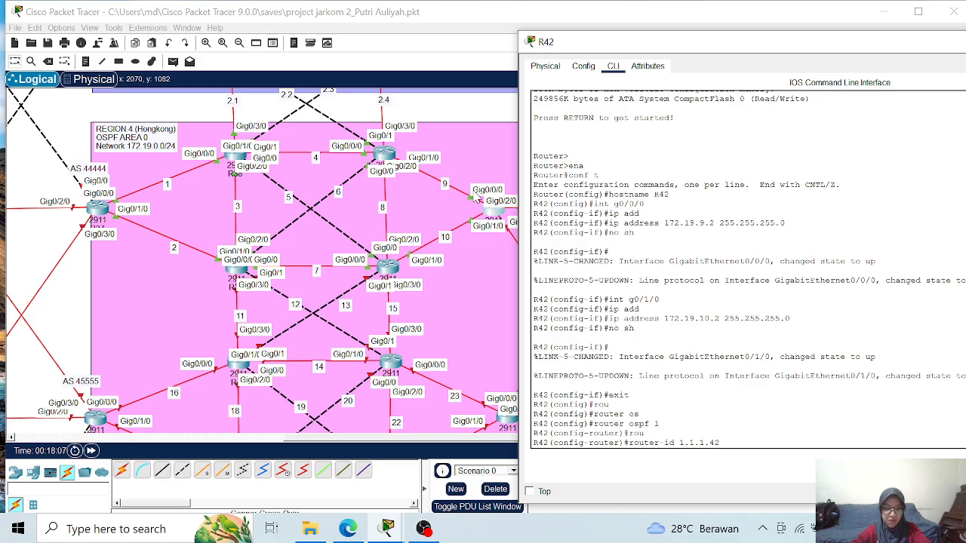
type("2")
key("Return")
type("lo")
key("Tab")
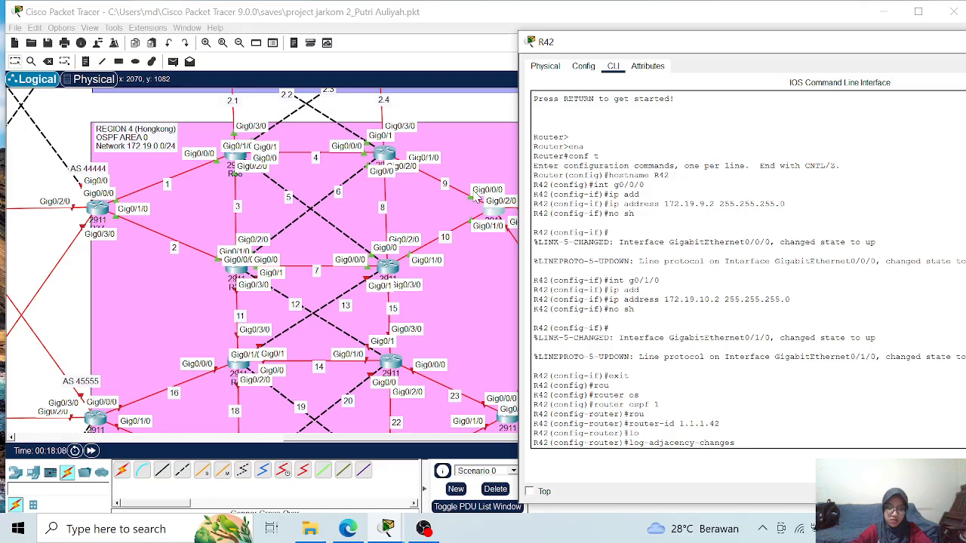
key("Return")
- Advertise network 172.19.9.0 with wildcard mask 0.0.0.255 in OSPF area 0 on R42
type("nfig-router)#n")
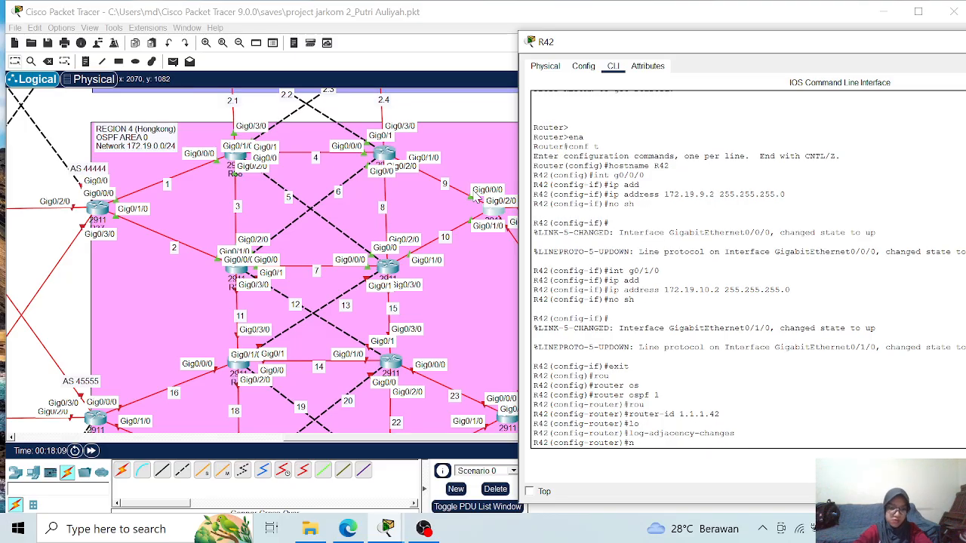
type("et")
key("Tab")
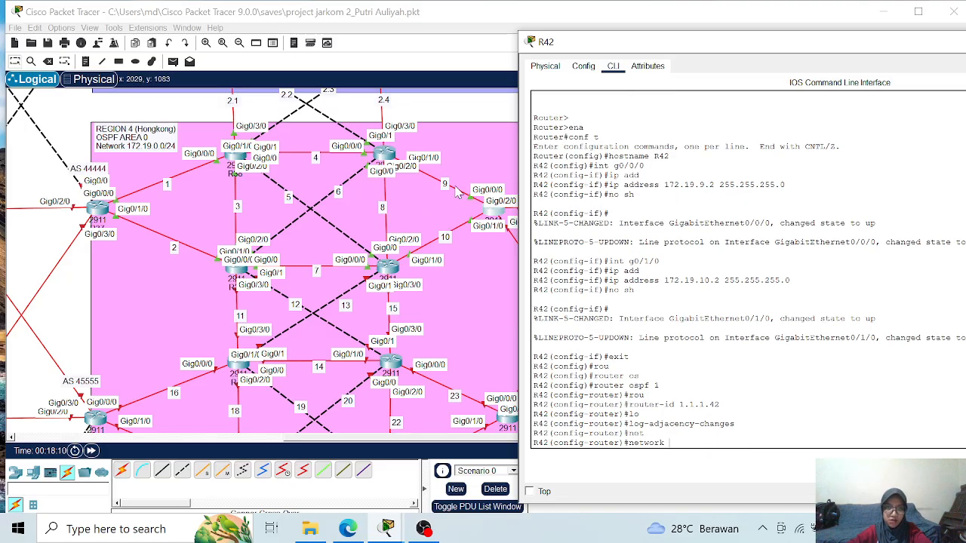
type("172.19.")
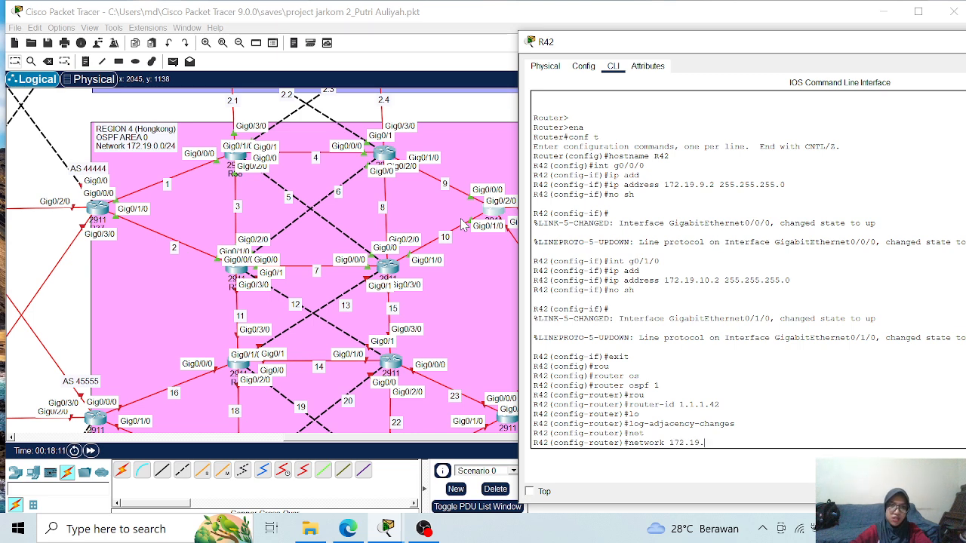
type("9")
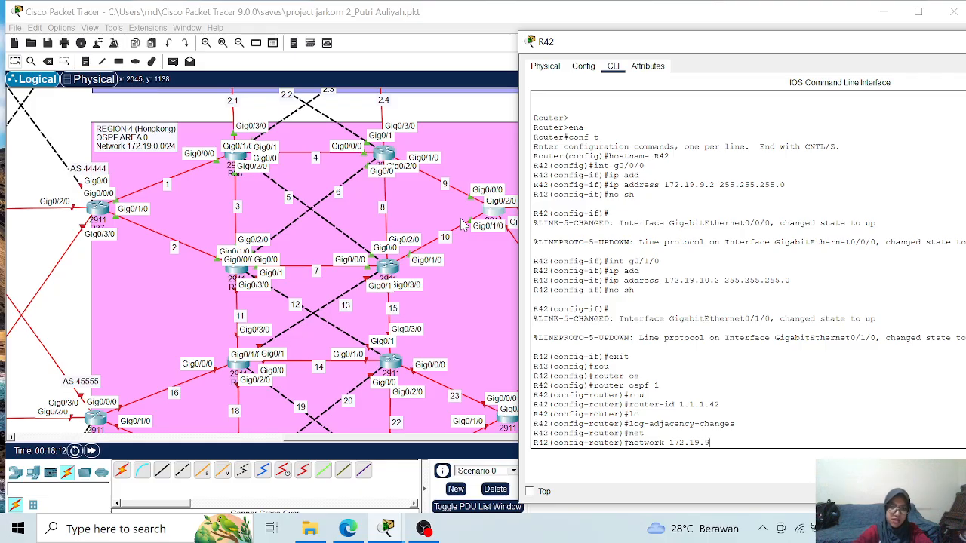
type(".")
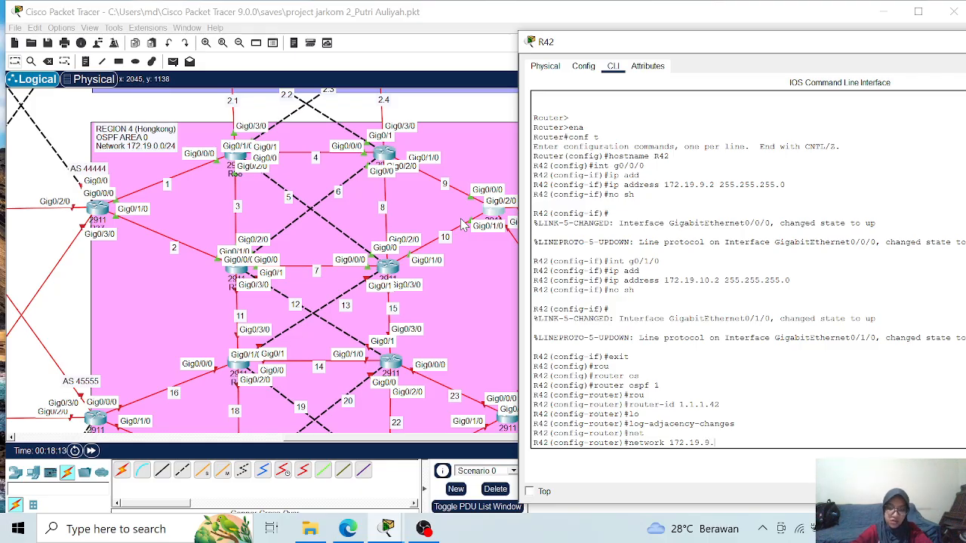
type("0 0.0")
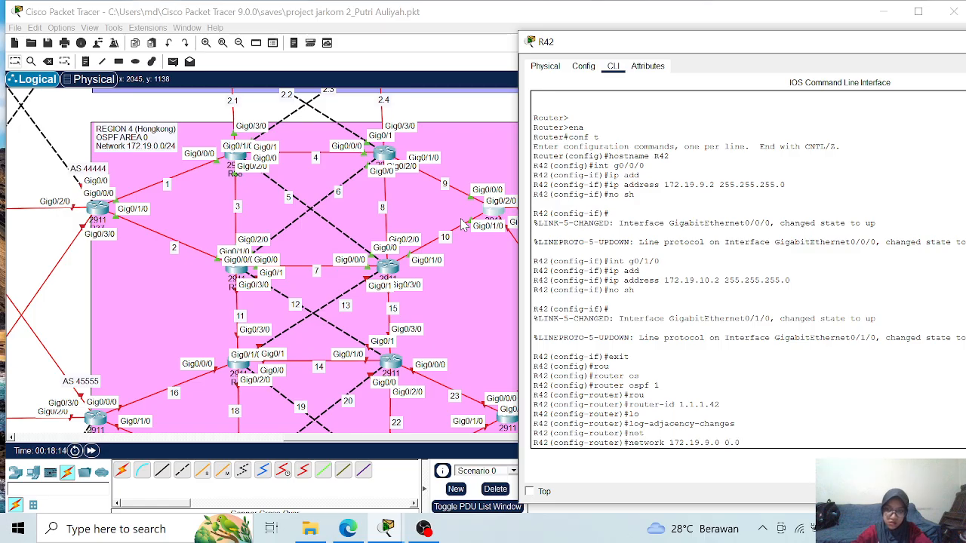
type(".0.25")
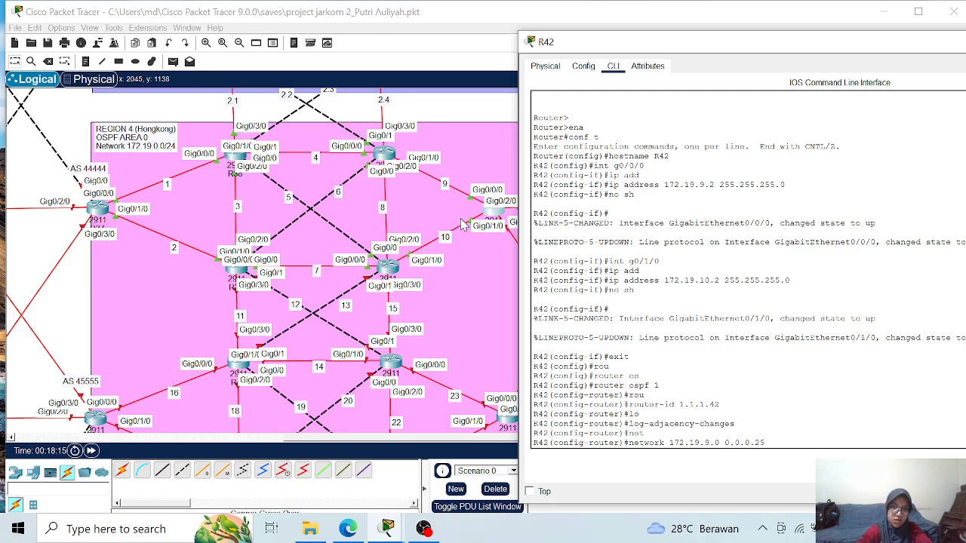
type("5 area 0")
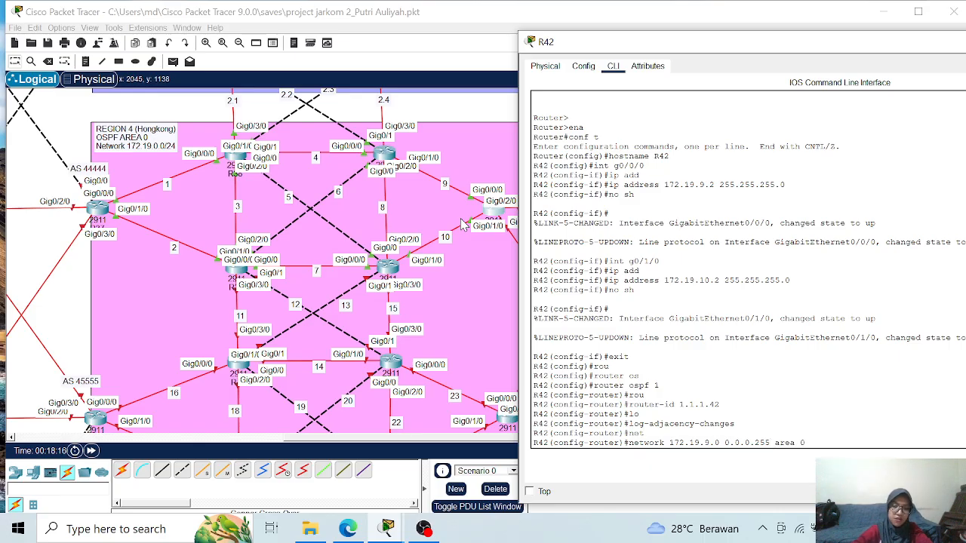
key("Return")
- Advertise network 172.19.10.0 with wildcard mask 0.0.0.255 in OSPF area 0 on R42
key("Up")
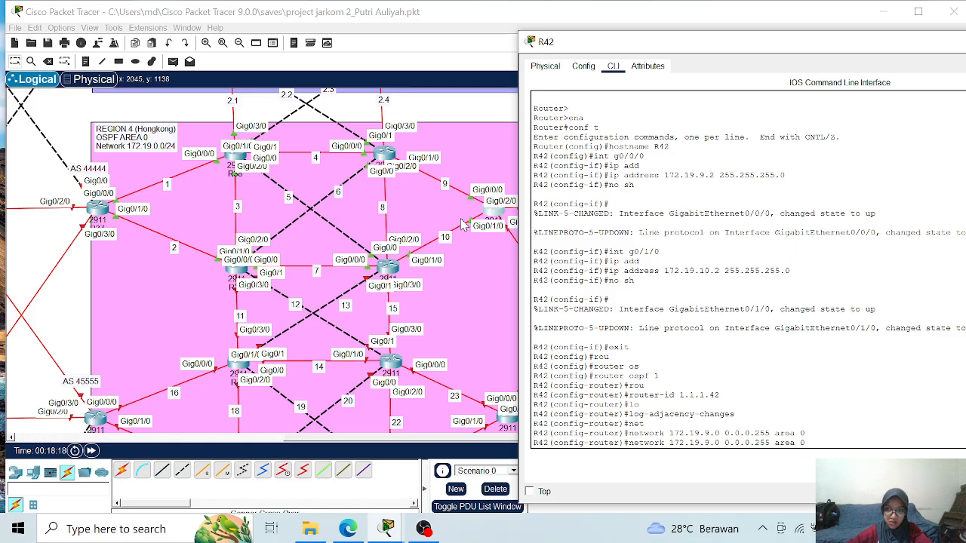
key("Left")
key("Left")
key("Left")
key("Left")
key("Left")
key("Left")
key("Left")
key("Left")
key("Left")
key("Left")
key("Left")
key("Left")
key("Left")
key("Left")
key("Left")
key("Left")
key("Left")
key("Left")
key("Left")
key("BackSpace")
type("10")
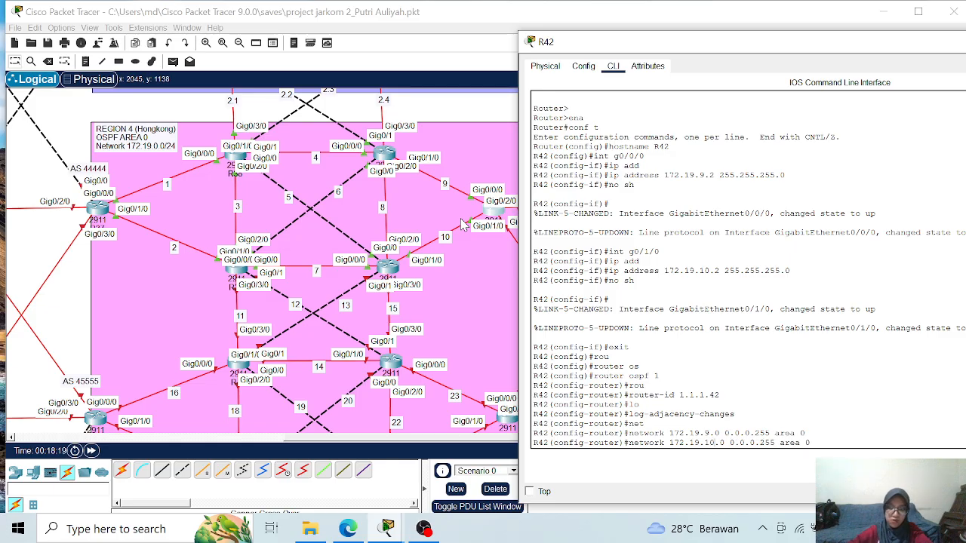
key("Return")
- End configuration mode on R42, save its running configuration and close the router's window
type("end")
key("Return")
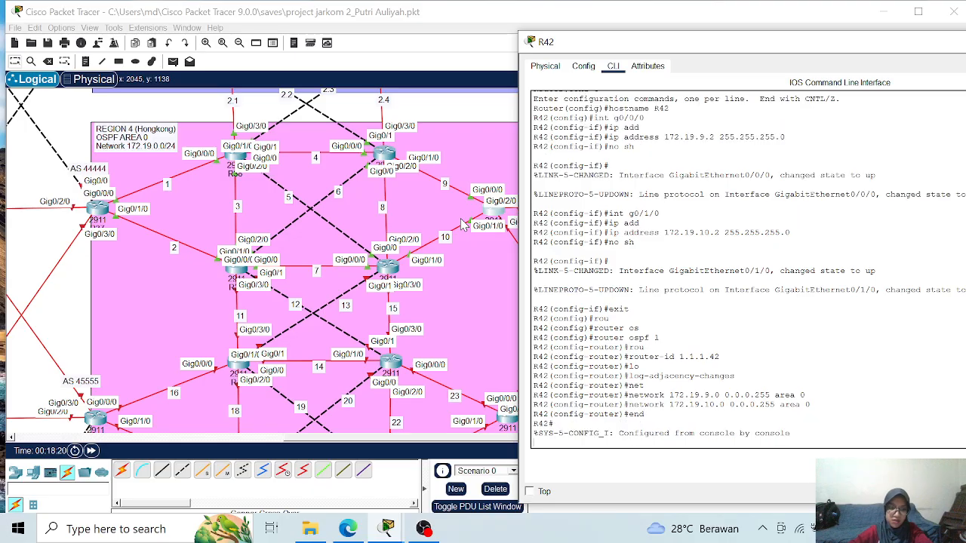
type("wr")
key("Return")
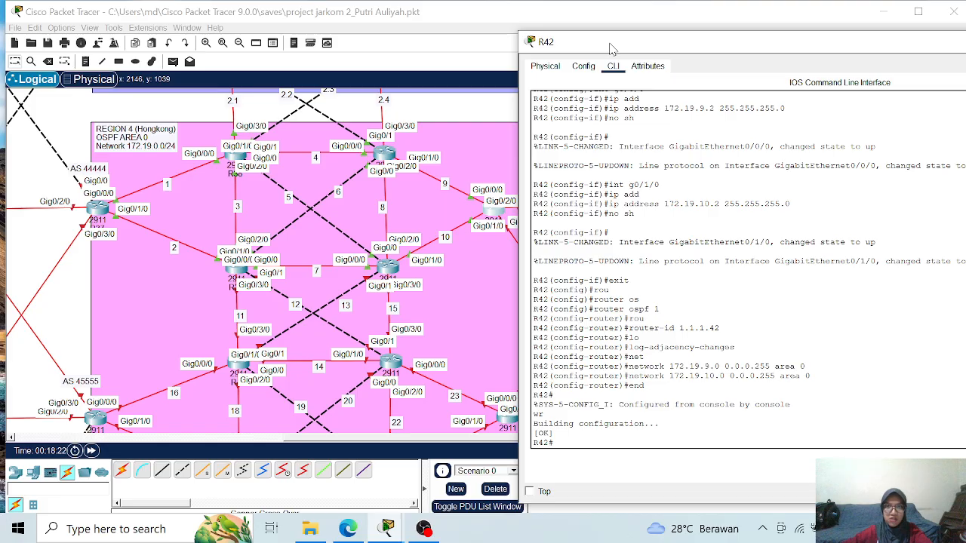
left_click_drag(610, 44, 362, 51)
left_click(897, 44)
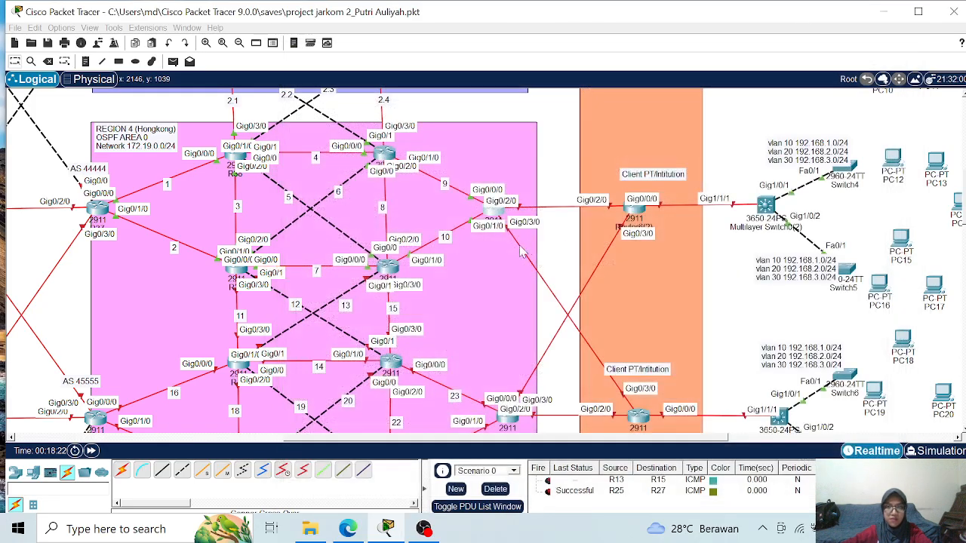
scroll(92, 332, "down", 2)
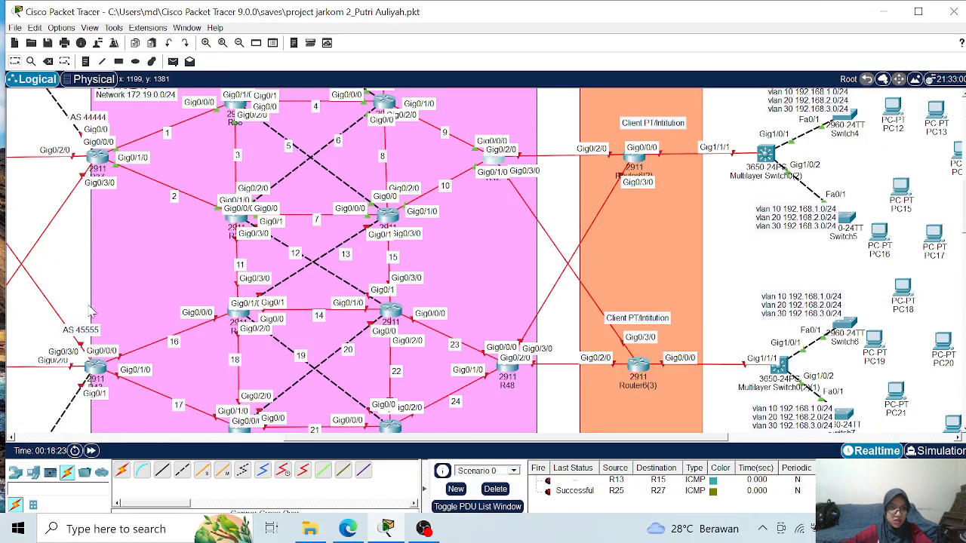
- Open the command line of the AS 45555 router, place its window beside the topology and start the console session
left_click(94, 367)
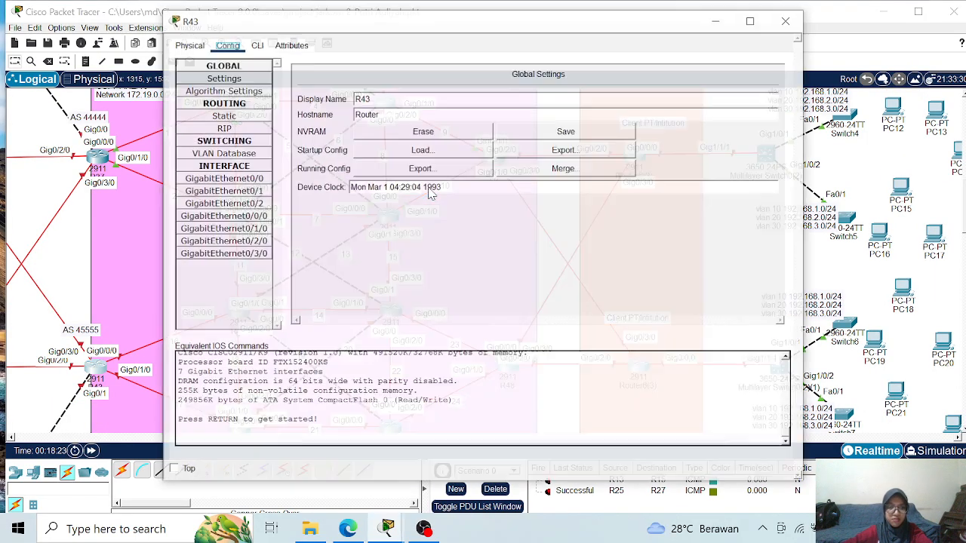
left_click(256, 45)
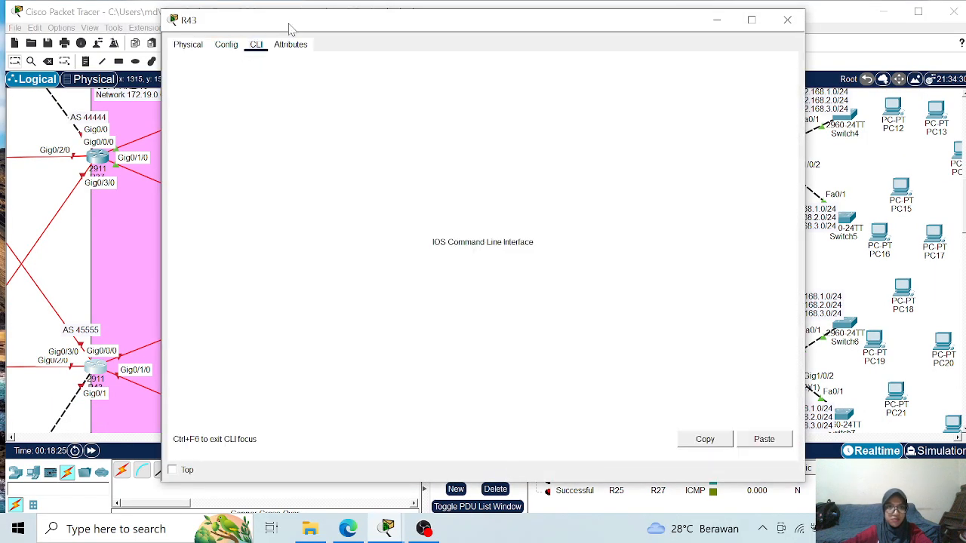
left_click_drag(312, 25, 469, 40)
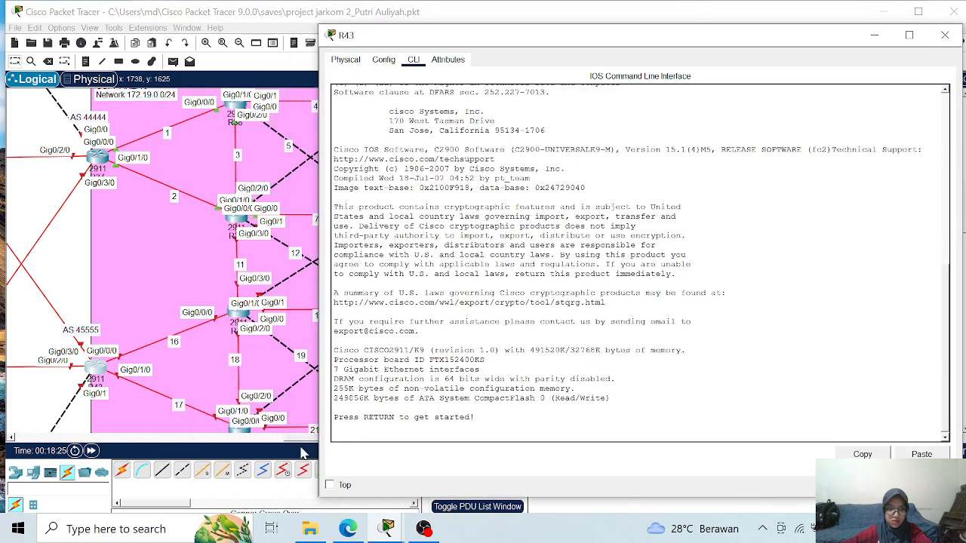
left_click(422, 530)
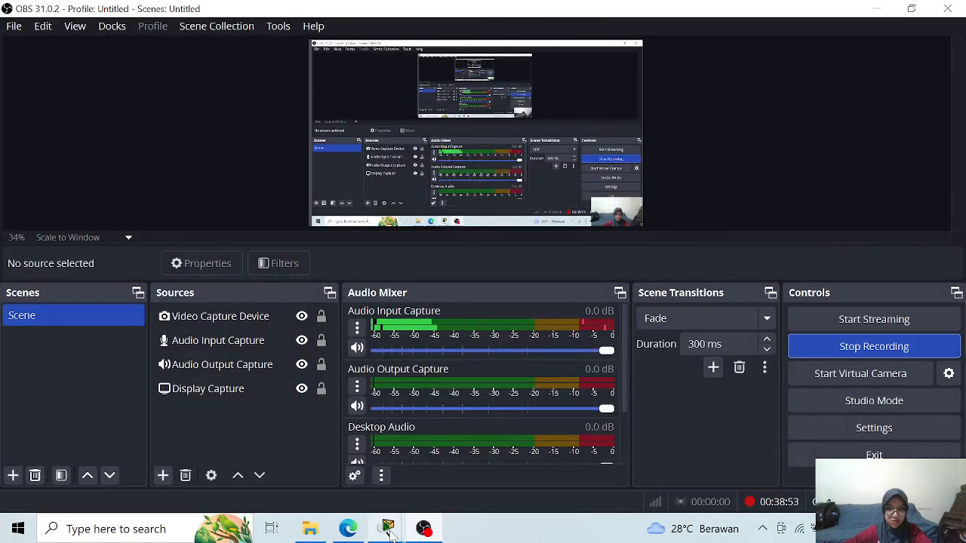
left_click(388, 530)
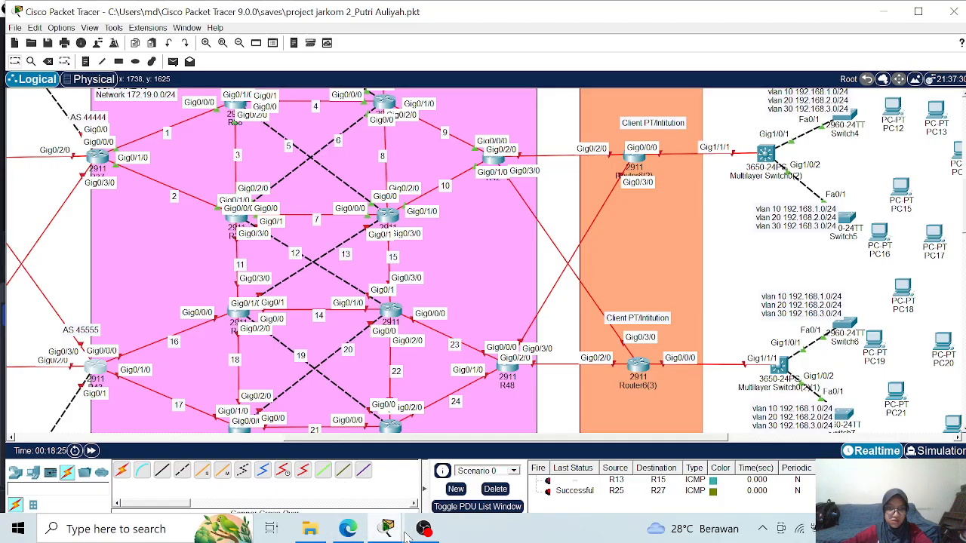
left_click(452, 464)
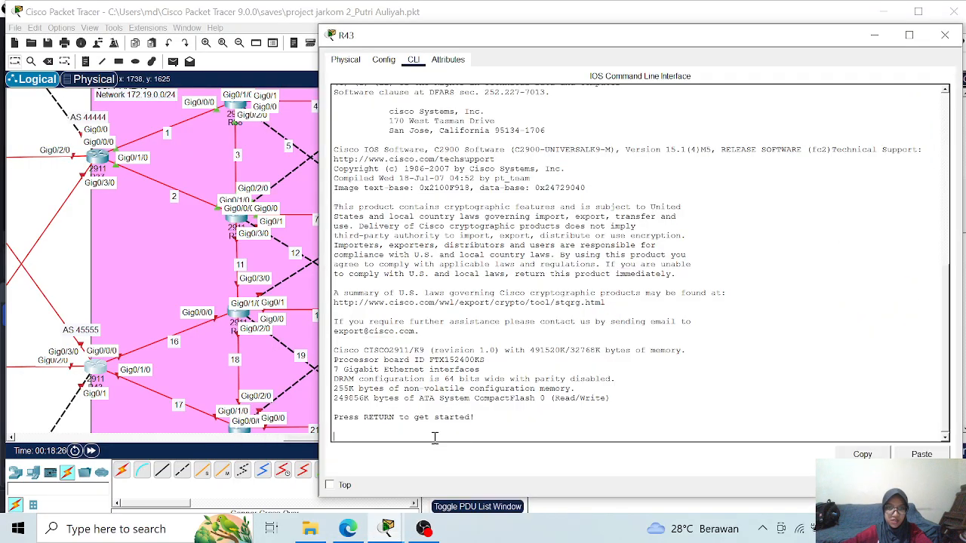
key("Return")
key("Return")
key("Return")
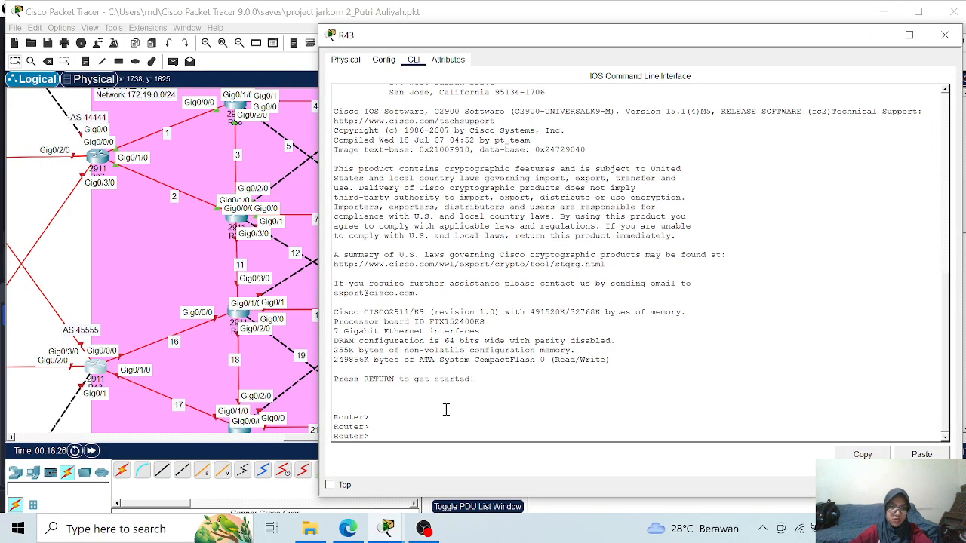
- Enter global configuration mode on the AS 45555 router and set its hostname to R43
type("ena")
key("Return")
type("conf t")
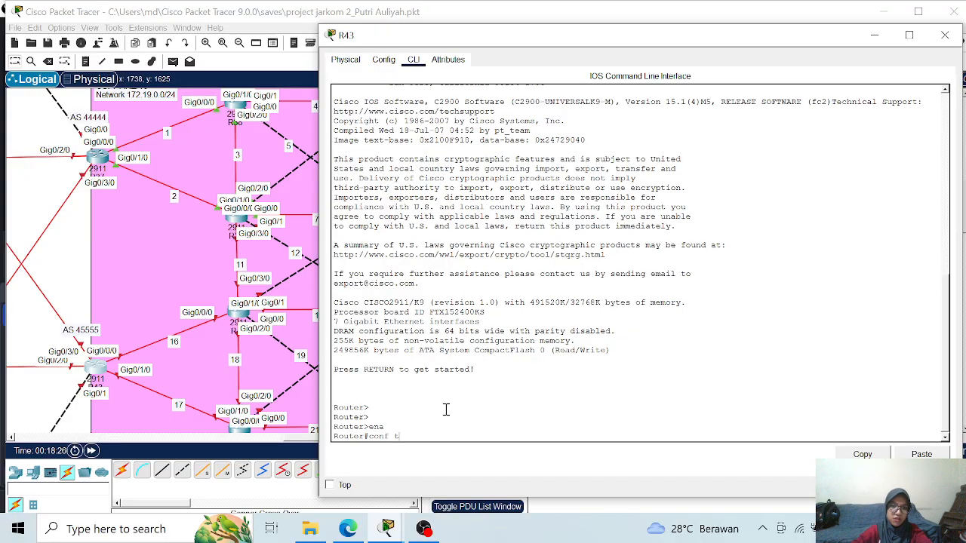
key("Return")
type("h")
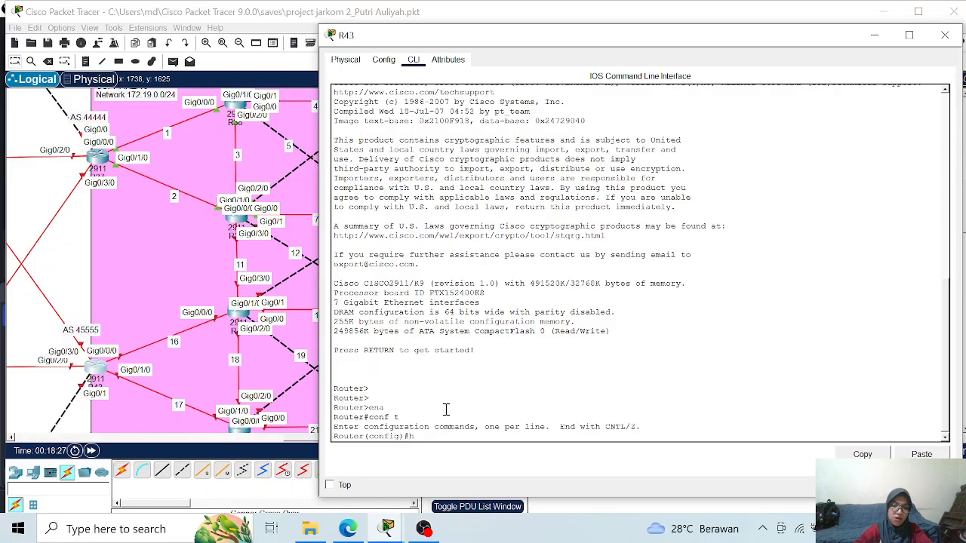
type("ostname R")
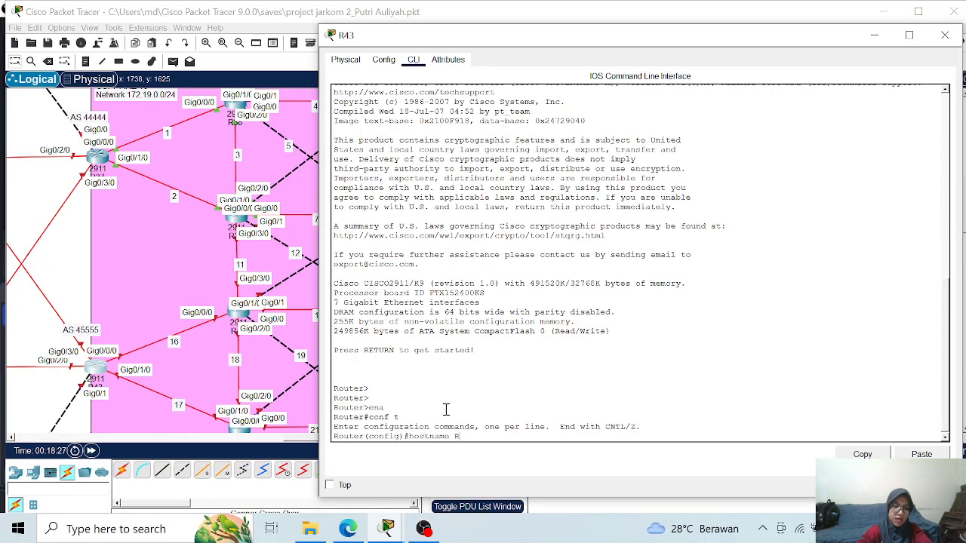
type("43")
key("Return")
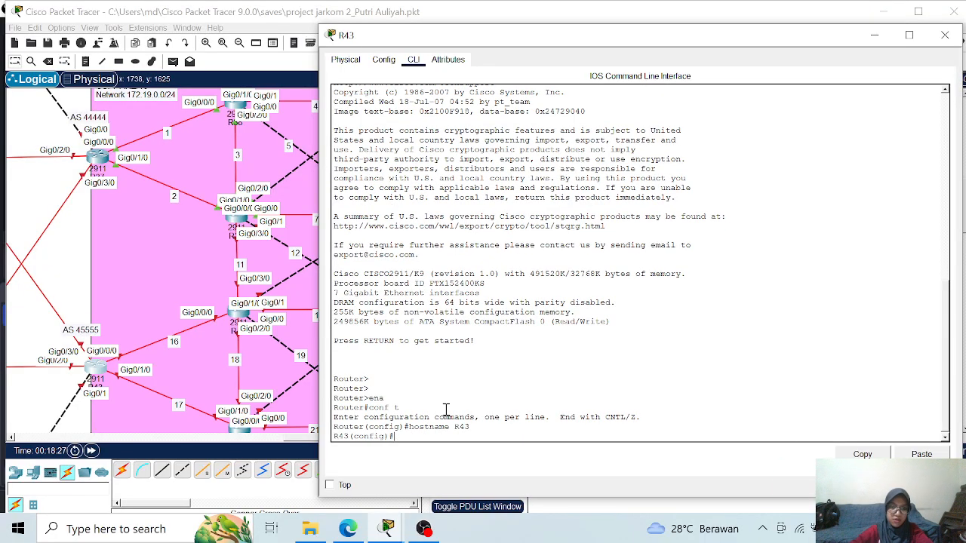
- Assign IP address 172.19.16.1 with mask 255.255.255.0 to R43's interface g0/0/0 and enable it
type("int")
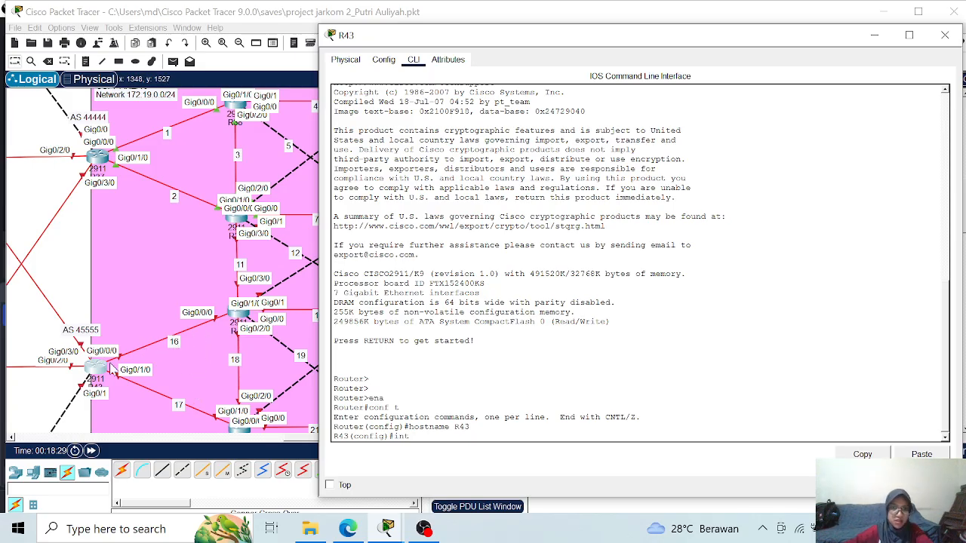
type("g0/0")
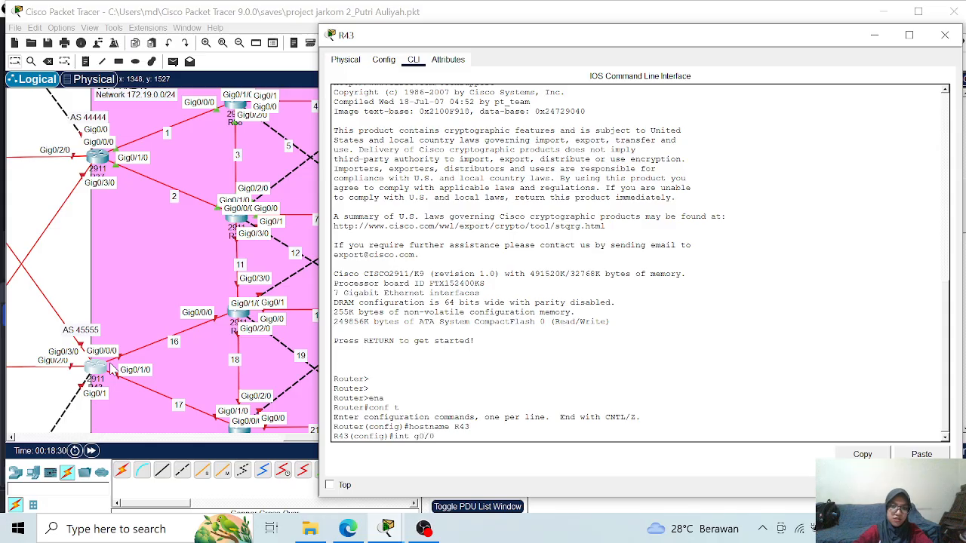
type("/0")
key("Return")
type("ip add")
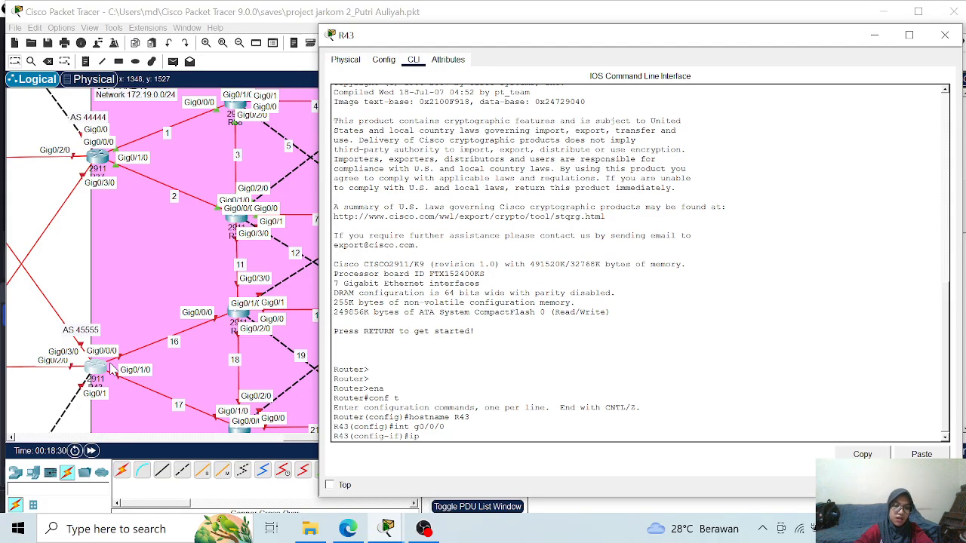
key("Tab")
type("172.19")
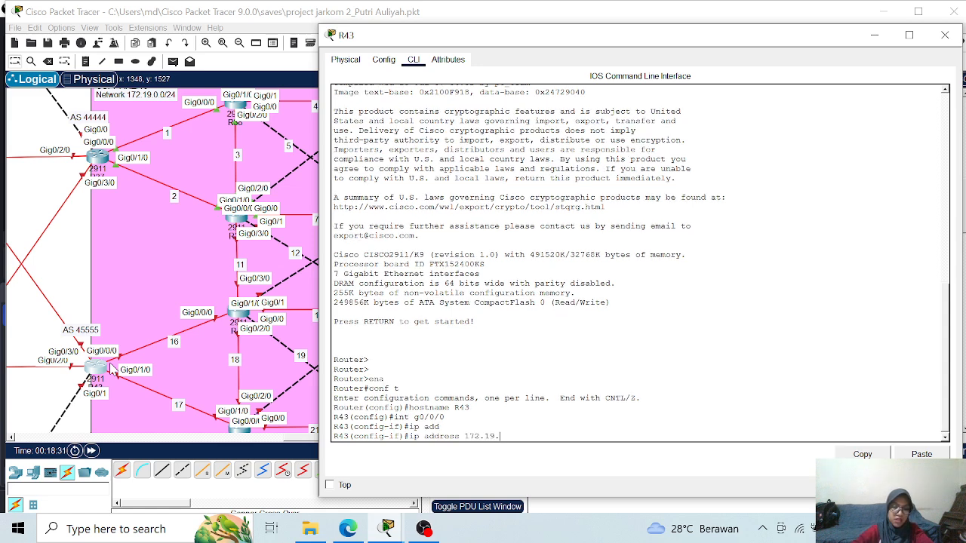
type(".16")
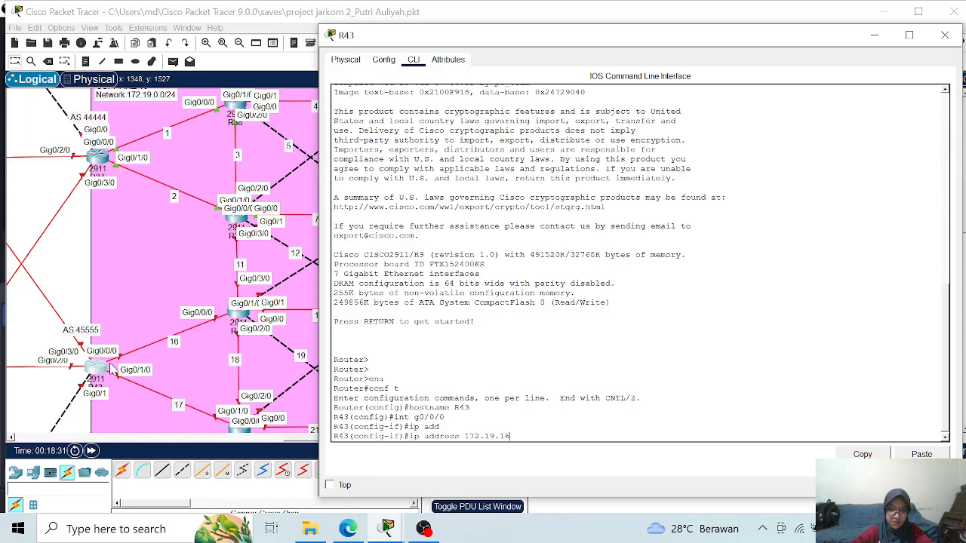
type(".1")
type(" 25")
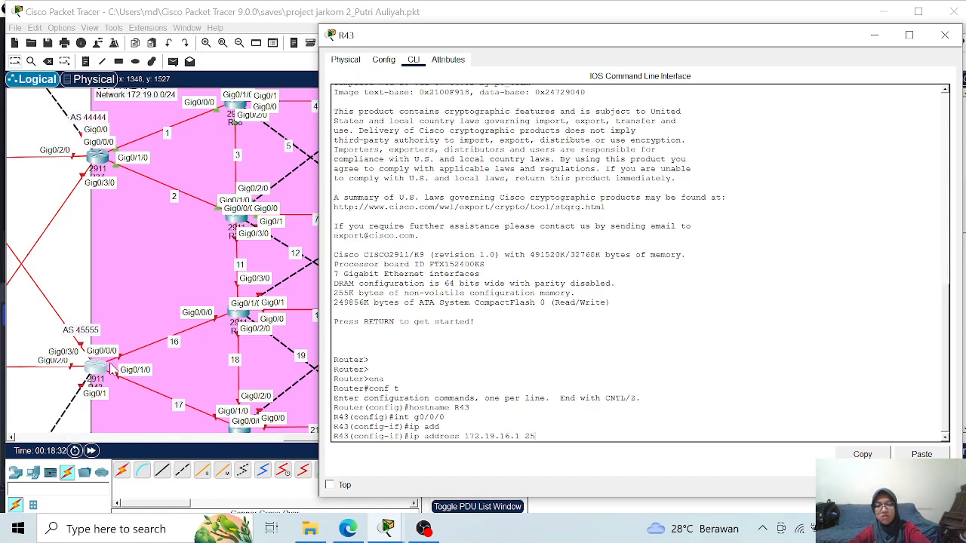
type("5.255.25")
type("5.0")
key("Return")
type("no sh")
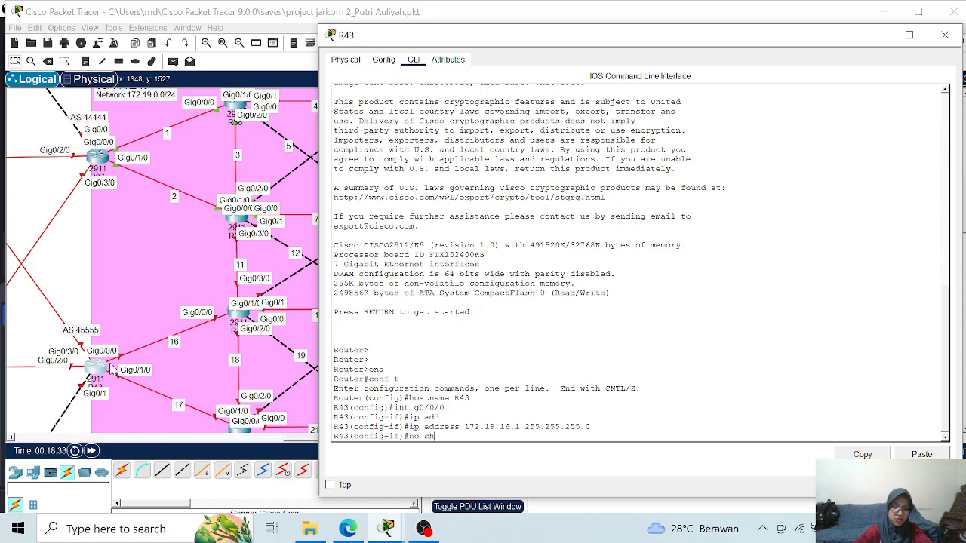
key("Return")
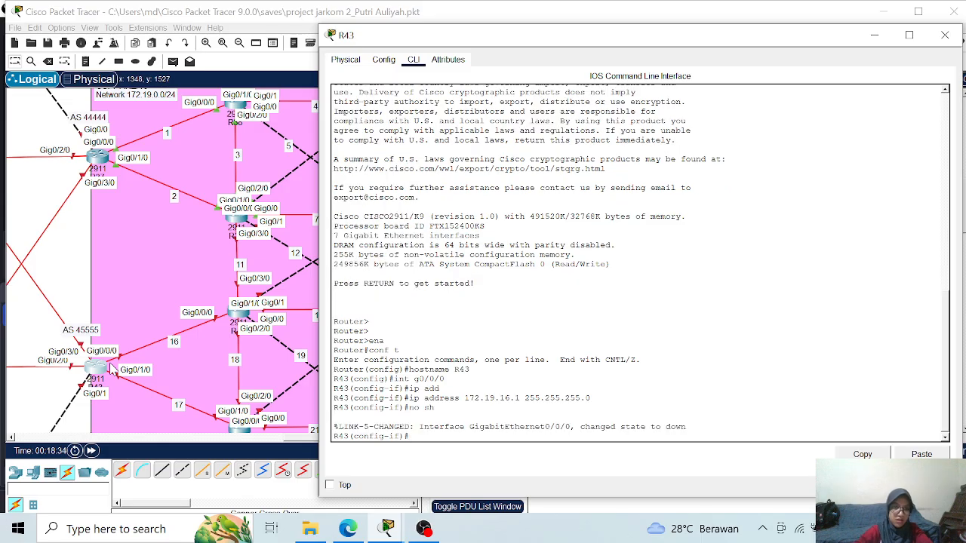
- Assign IP address 172.19.17.1 with mask 255.255.255.0 to R43's interface g0/1/0 and enable it
type("int g0/1/0")
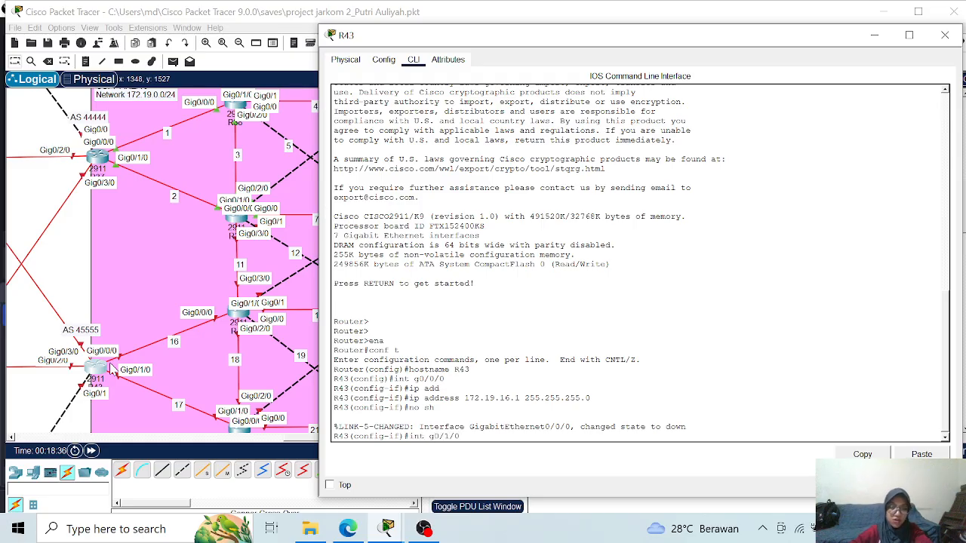
key("Return")
type("ip add")
key("Tab")
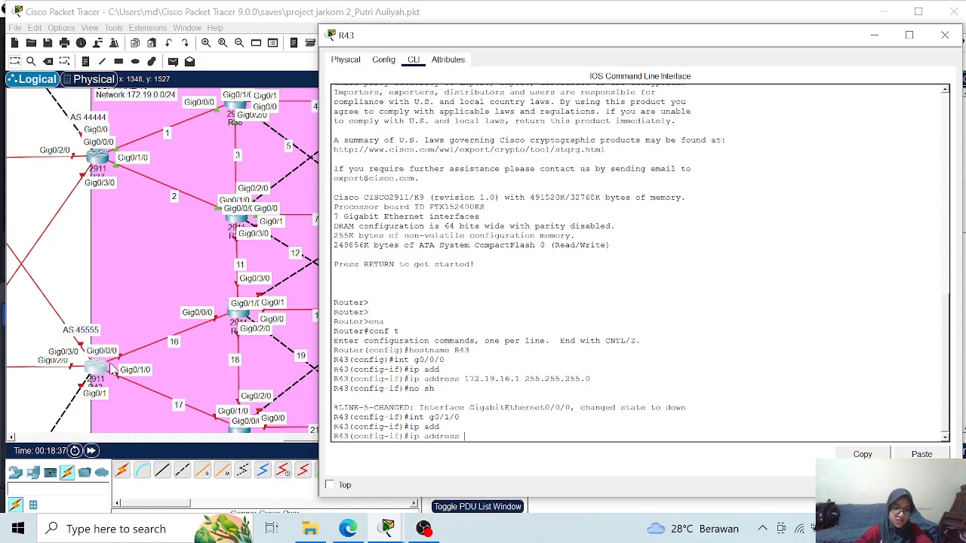
type("172.1")
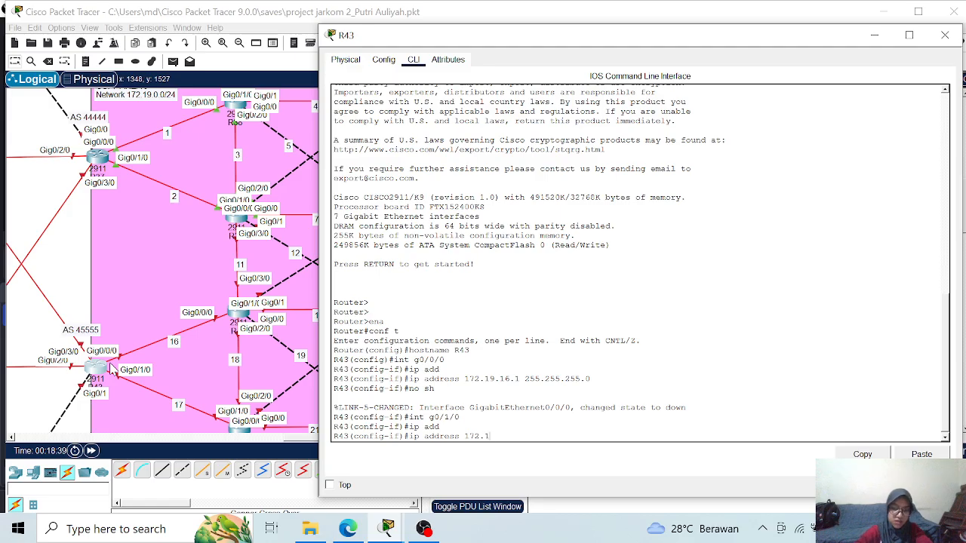
type("9.17.1")
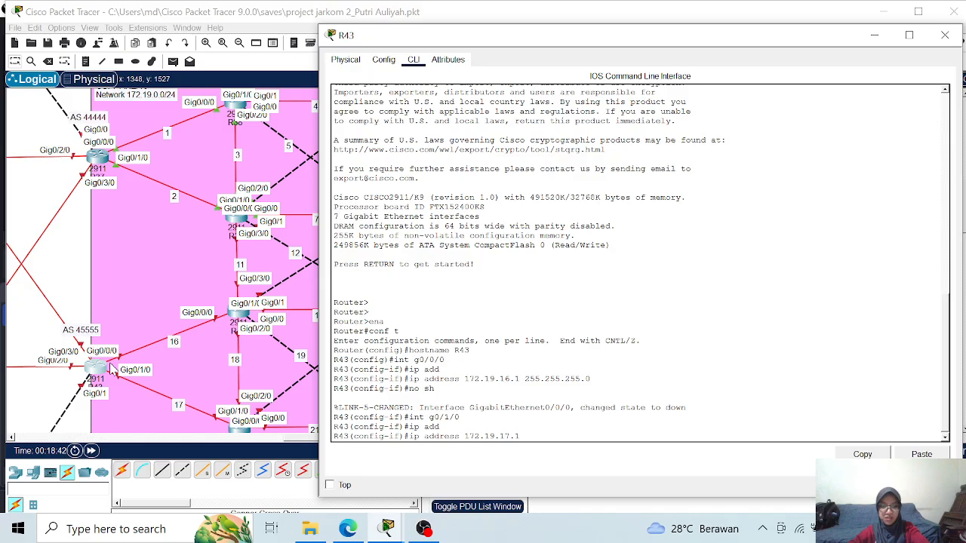
type("255.255.255.0")
key("Return")
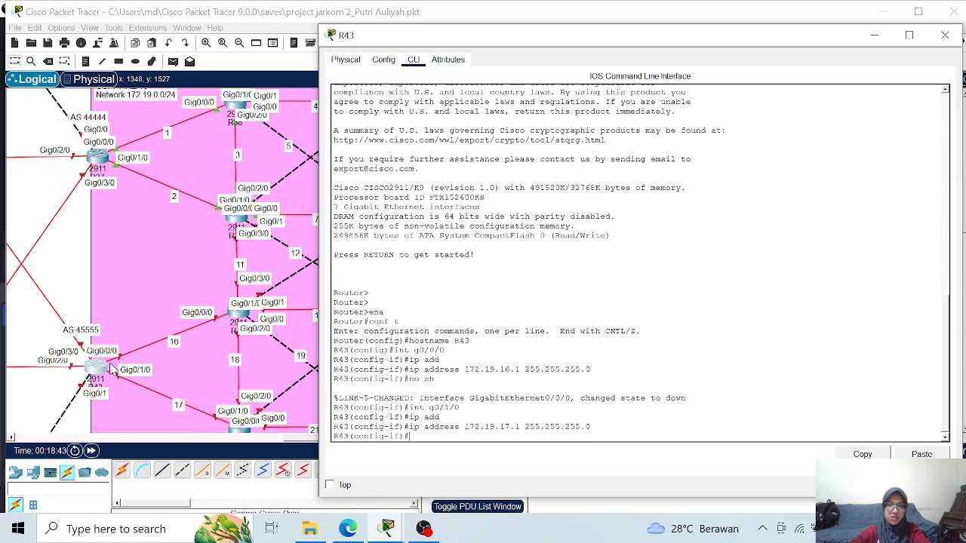
type("no sh")
key("Return")
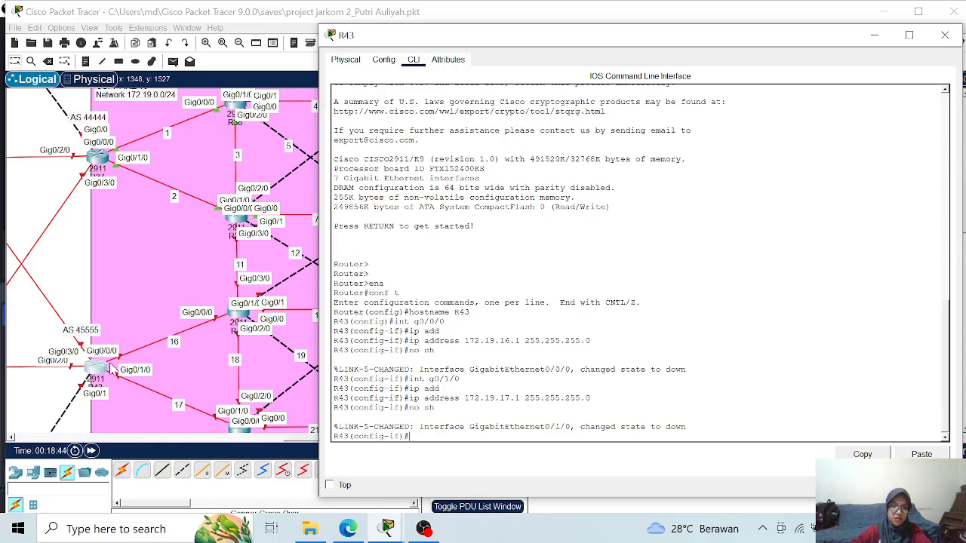
- Leave interface configuration on R43 and start OSPF process 1
type("exit")
key("Return")
type("ro")
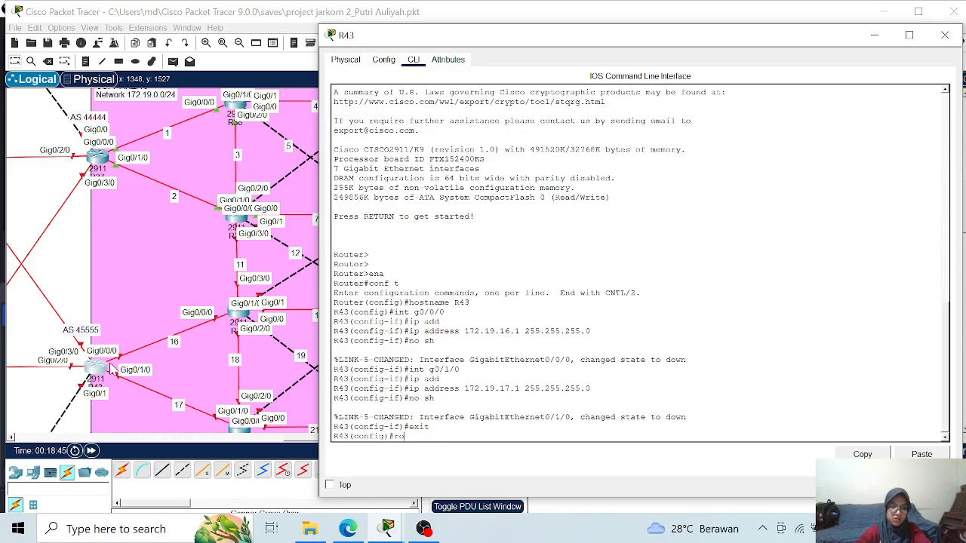
type("u")
key("Tab")
type("os")
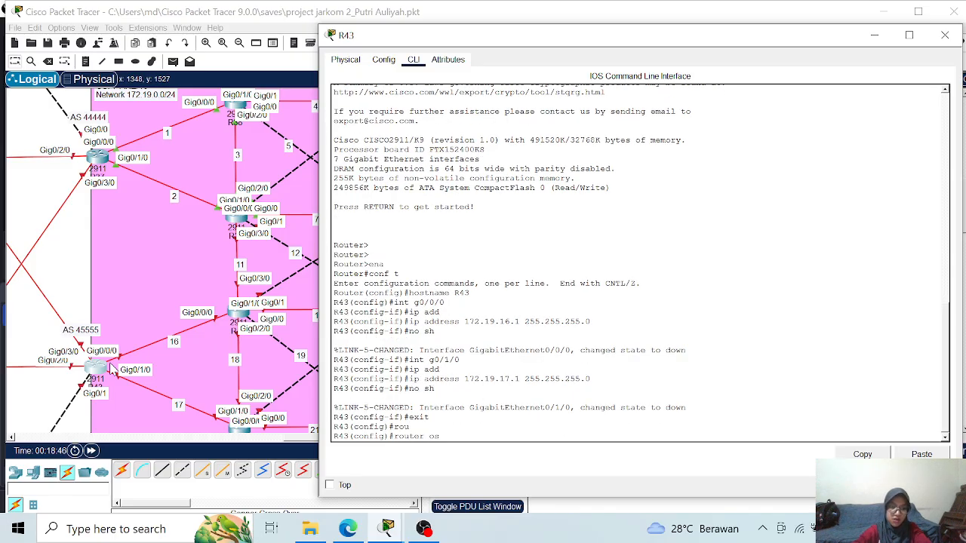
key("Tab")
type("1")
key("Return")
type("rou")
- Set R43's OSPF router ID to 1.1.1.43 and turn on logging of adjacency changes
key("Tab")
type("1.1")
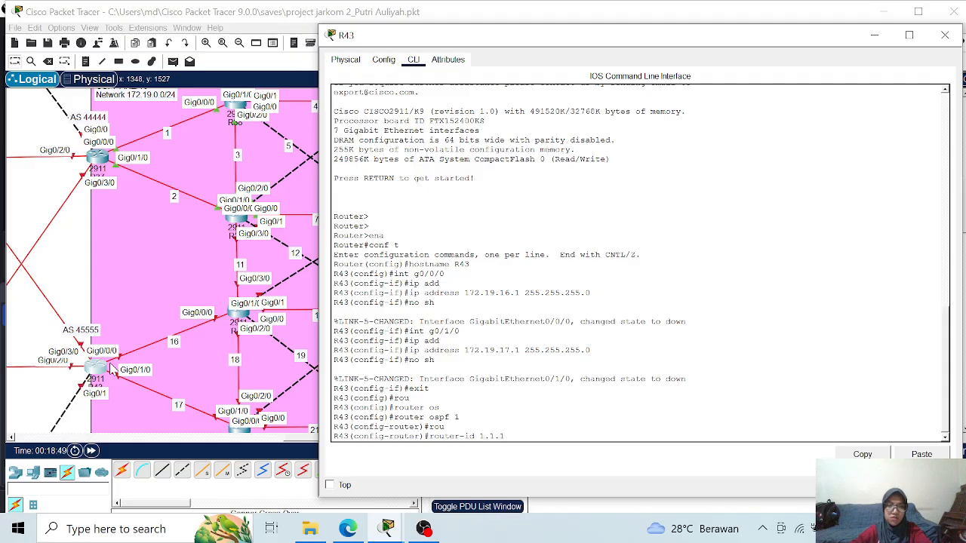
type("43")
key("Return")
type("nfig-router)#n")
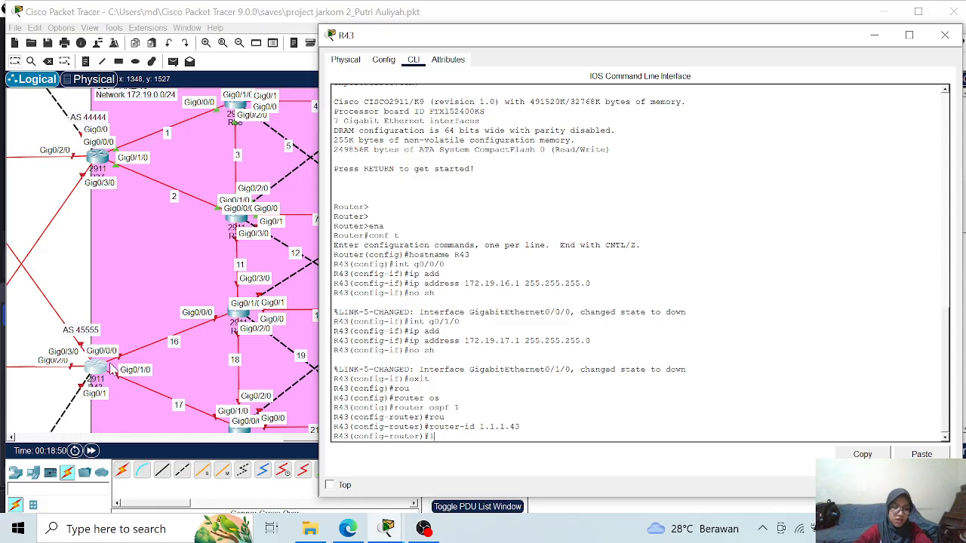
type("o")
key("Tab")
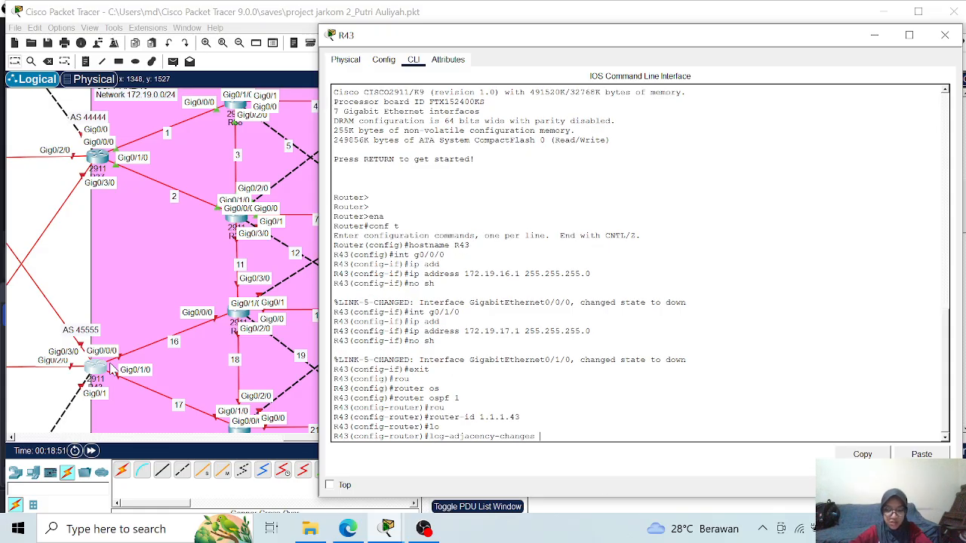
key("Return")
- Advertise network 172.19.16.0 with wildcard mask 0.0.0.255 in OSPF area 0 on R43
type("net")
key("Tab")
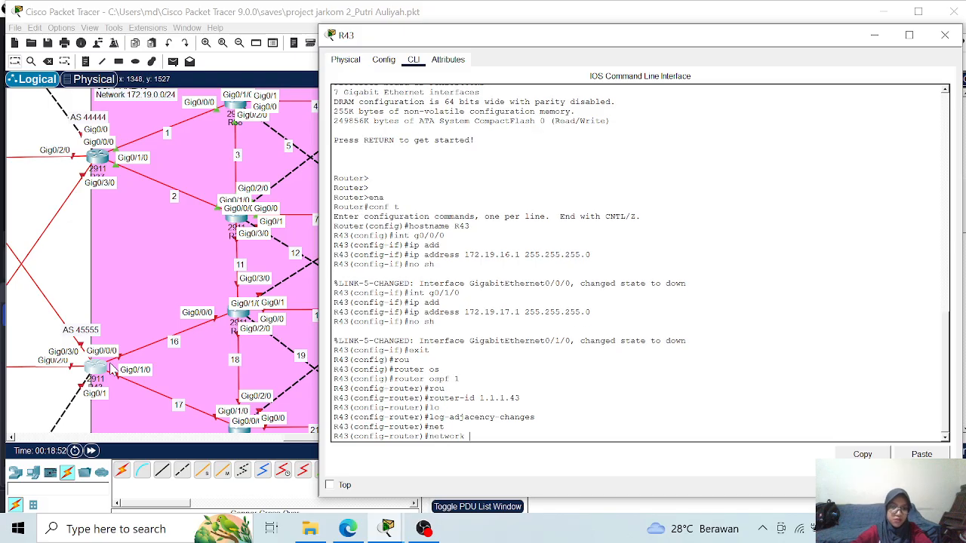
type("172.19.16.0")
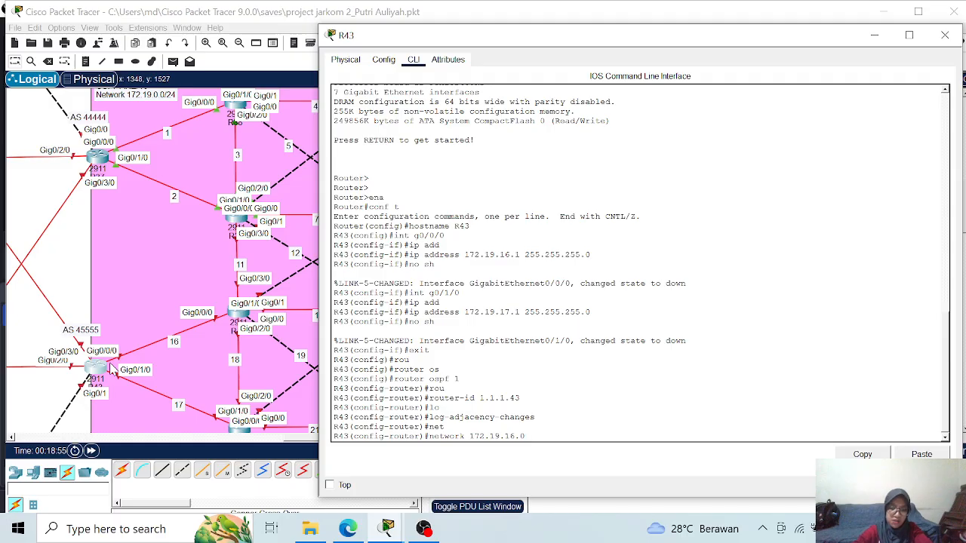
type(" 0.0.0.")
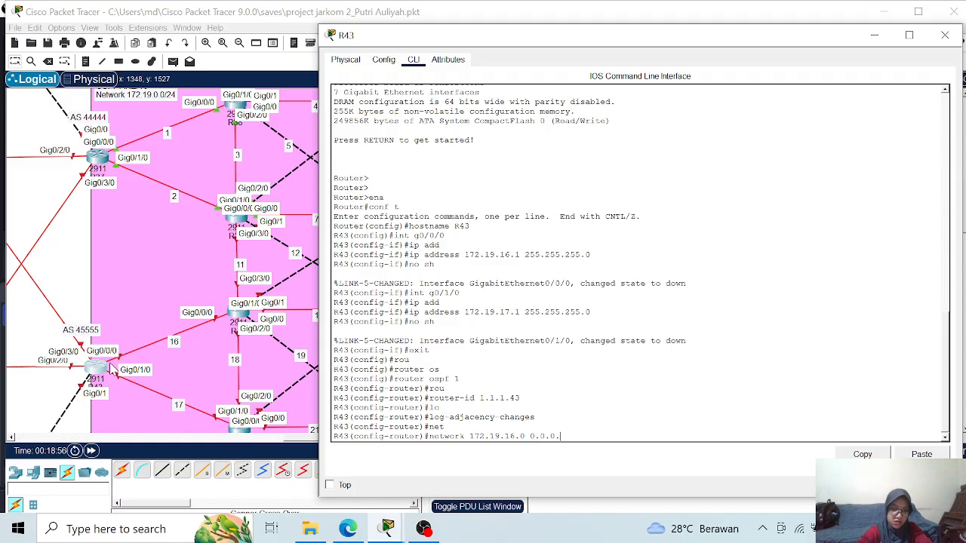
type("255 area ")
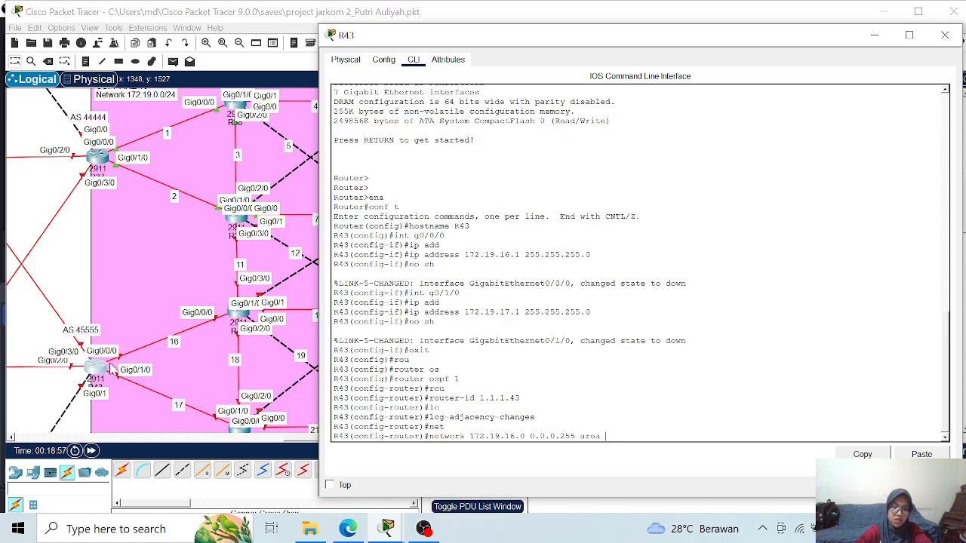
type("0")
key("Return")
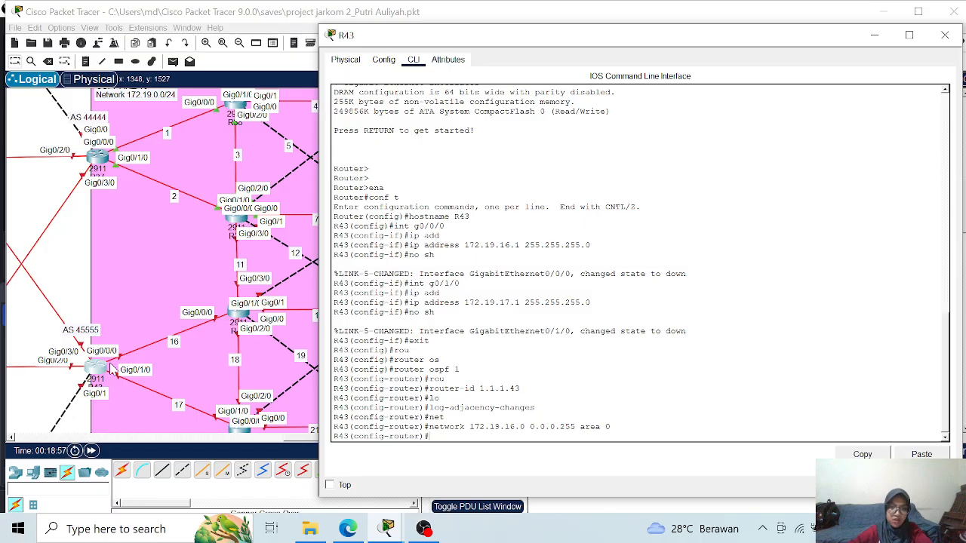
- Advertise network 172.19.17.0 with wildcard mask 0.0.0.255 in OSPF area 0 on R43
key("Up")
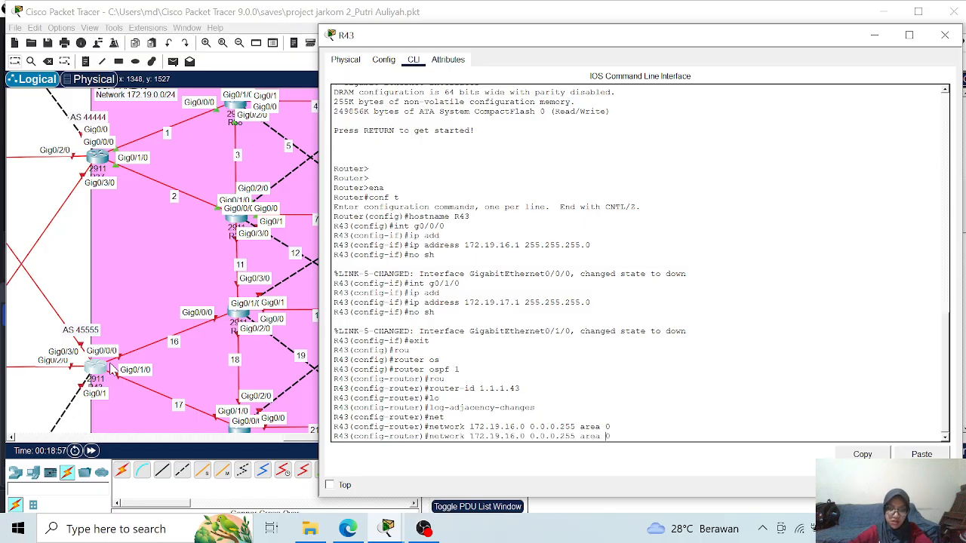
key("Left")
key("Left")
key("Left")
key("Left")
key("Left")
key("Left")
key("Left")
key("Left")
key("Left")
key("Left")
key("Left")
key("Left")
key("Left")
key("Left")
key("Left")
key("Left")
key("Left")
key("Left")
key("Left")
key("BackSpace")
type("7")
key("Return")
- End configuration mode on R43, save its configuration with wr and close its window
type("end")
key("Return")
type("wr")
key("Return")
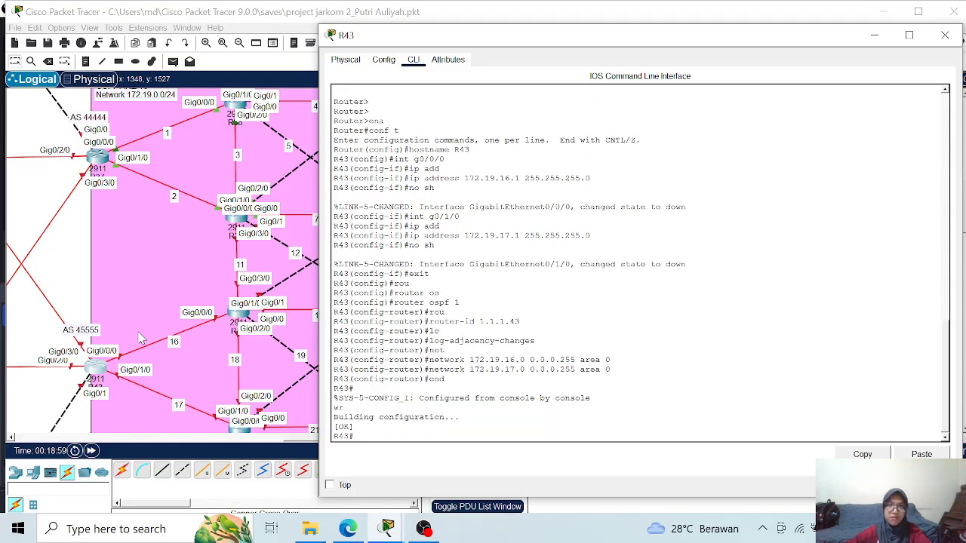
left_click(944, 34)
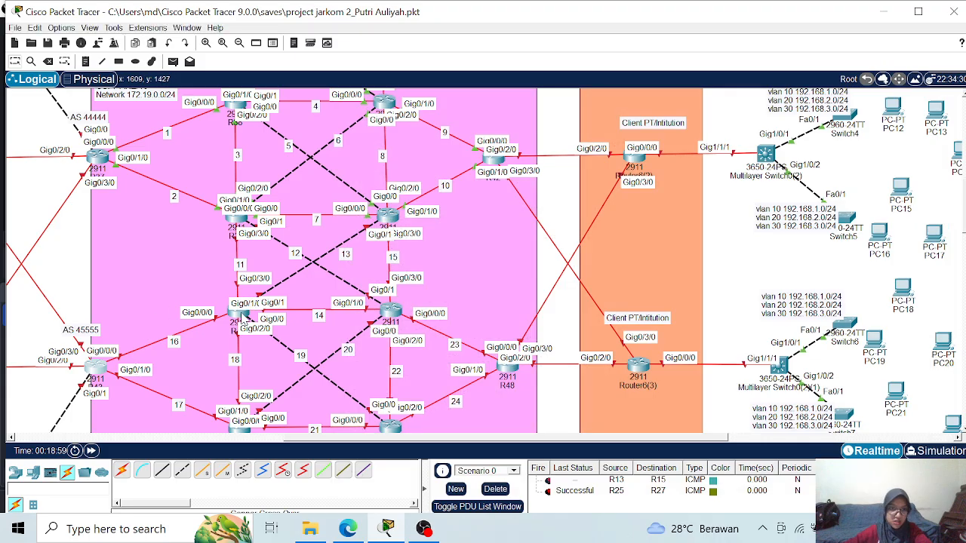
- Open the command line of R44, the router at the far end of link 16, and enter global configuration mode
left_click(243, 320)
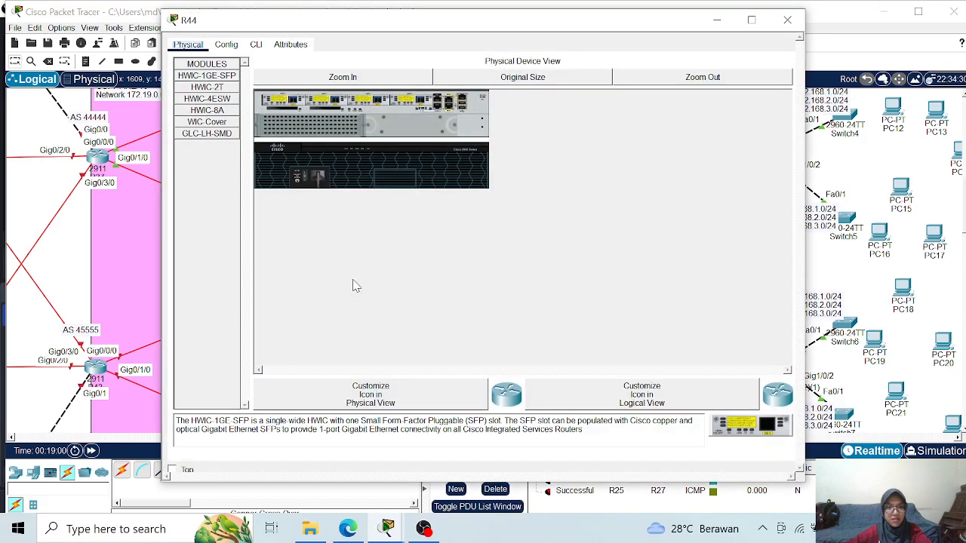
left_click(255, 45)
left_click_drag(296, 20, 503, 36)
key("Return")
type("enab")
key("Return")
type("conf t")
key("Return")
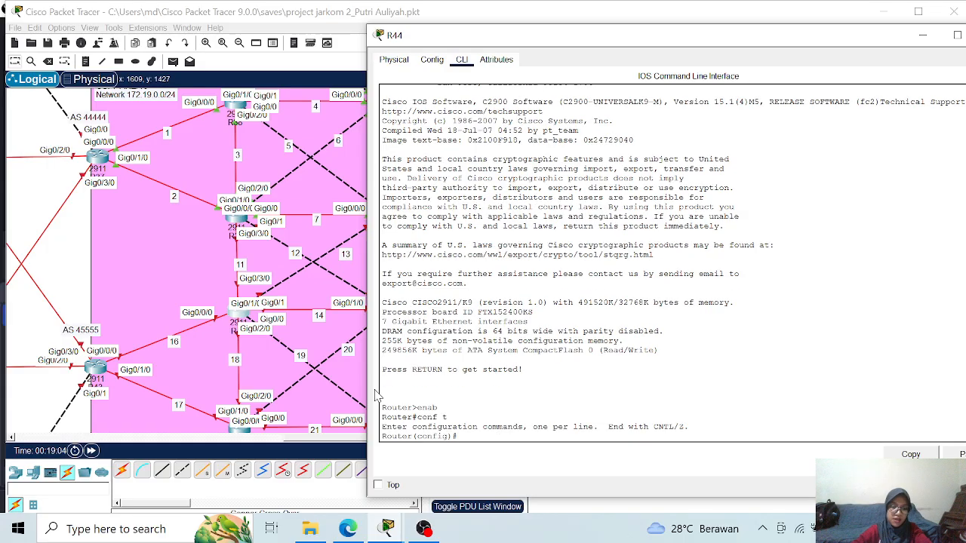
- Set the router's hostname to R44
type("hos")
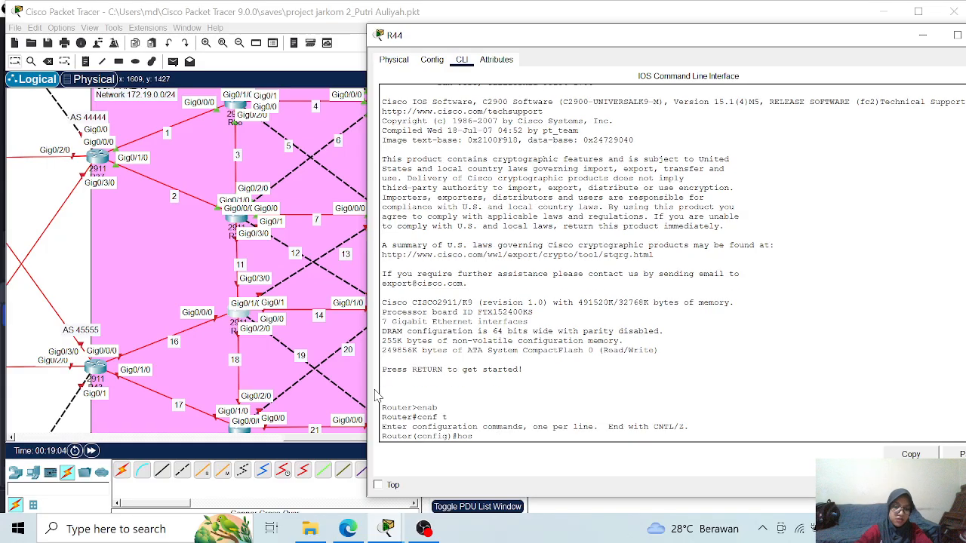
type("tname R44")
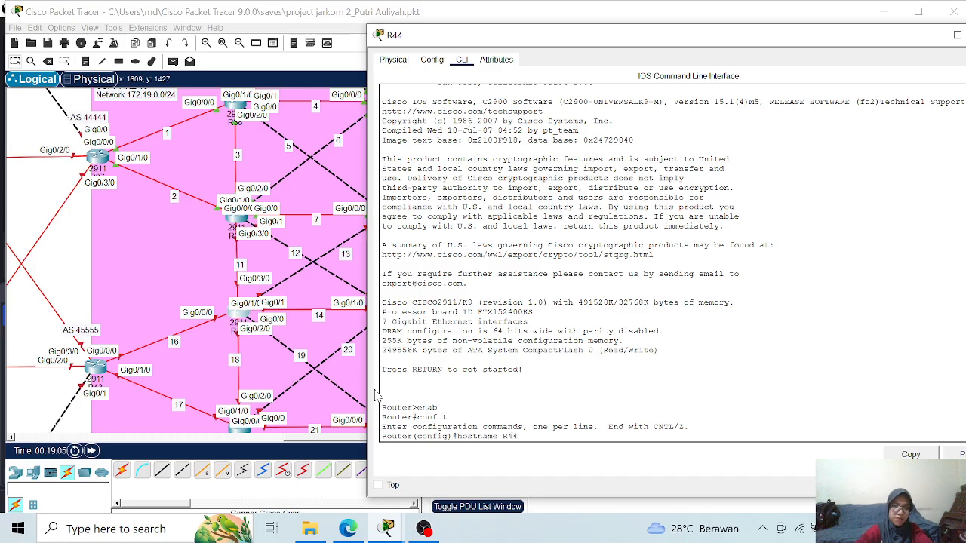
key("Return")
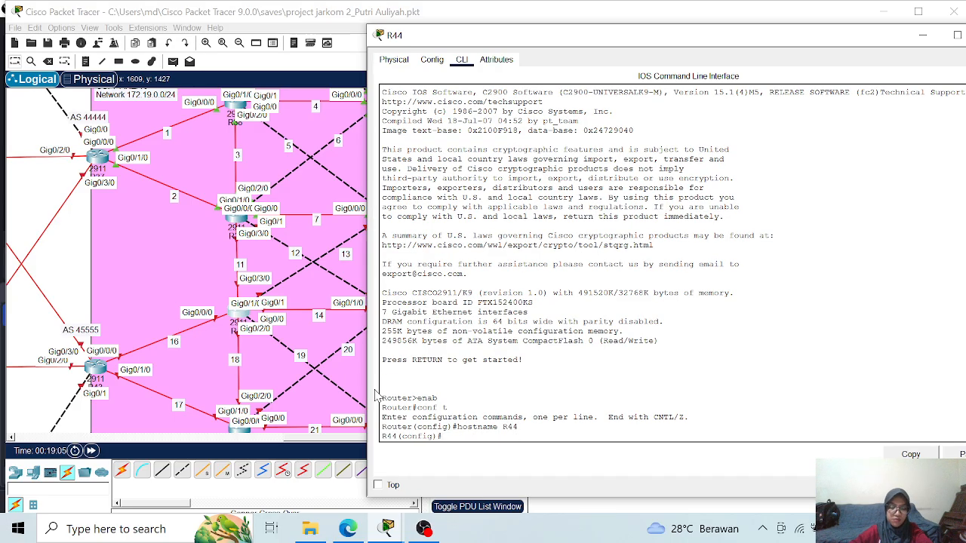
- Assign IP address 172.19.11.2 with mask 255.255.255.0 to R44's interface g0/3/0 and enable it
type("int")
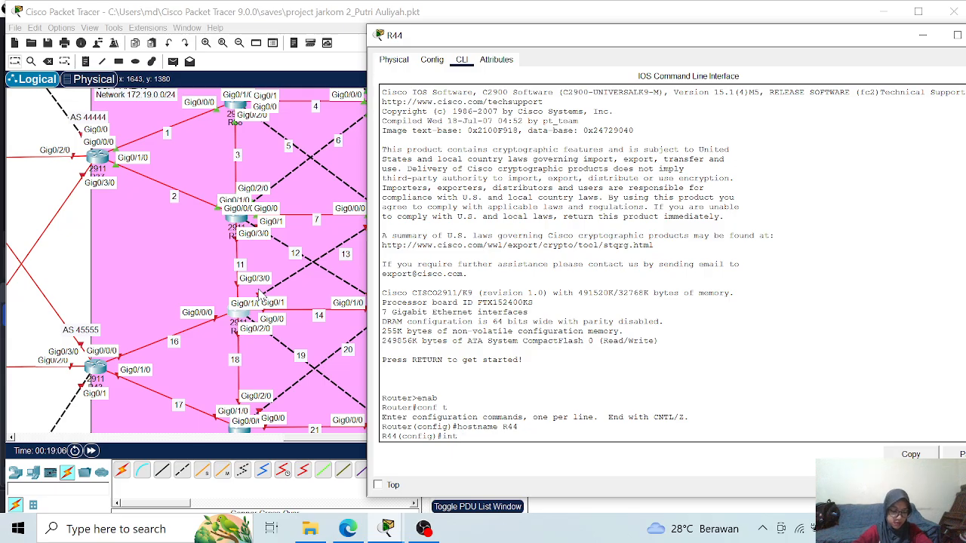
type("g0")
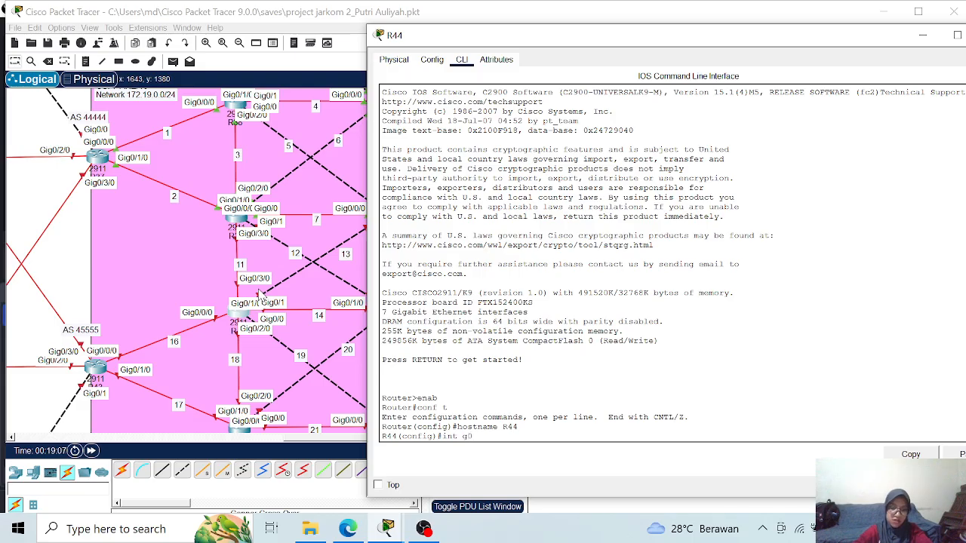
type("/3/0")
key("Return")
type("ip add")
key("Tab")
type("172.19")
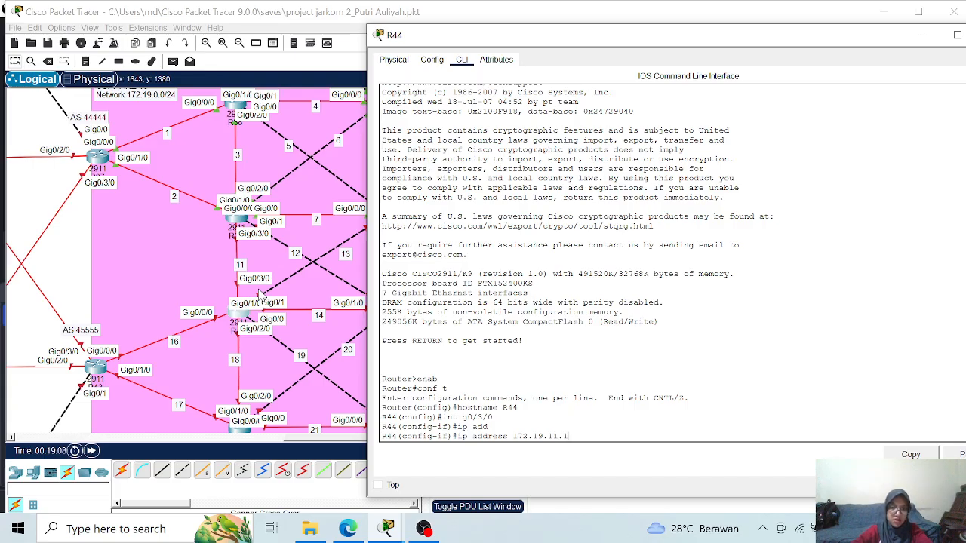
type(".11.2")
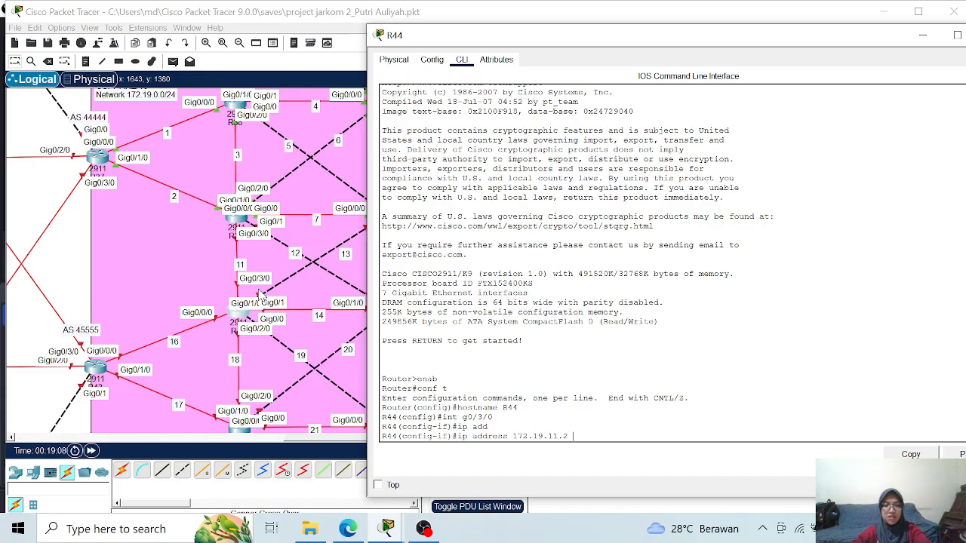
type(" 255.255.255.0")
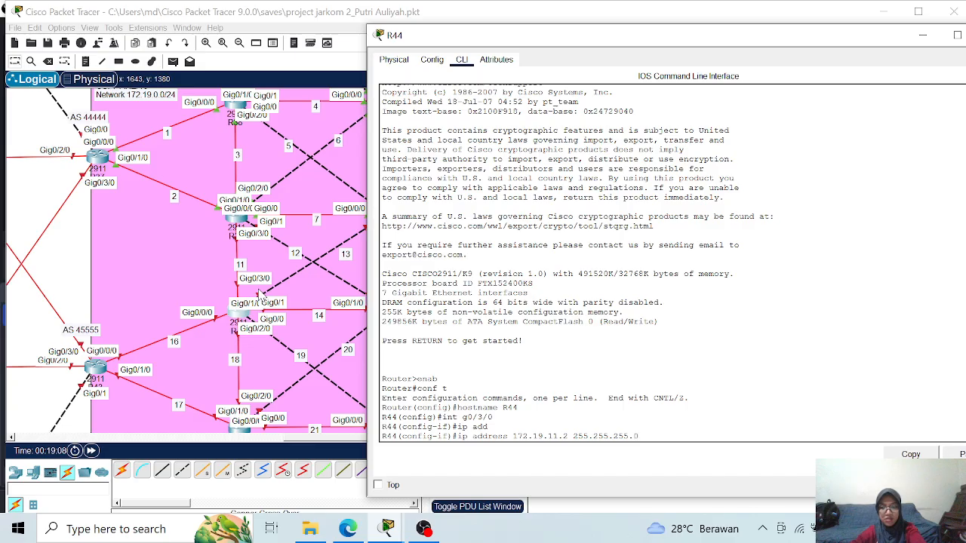
key("Return")
type("no sh")
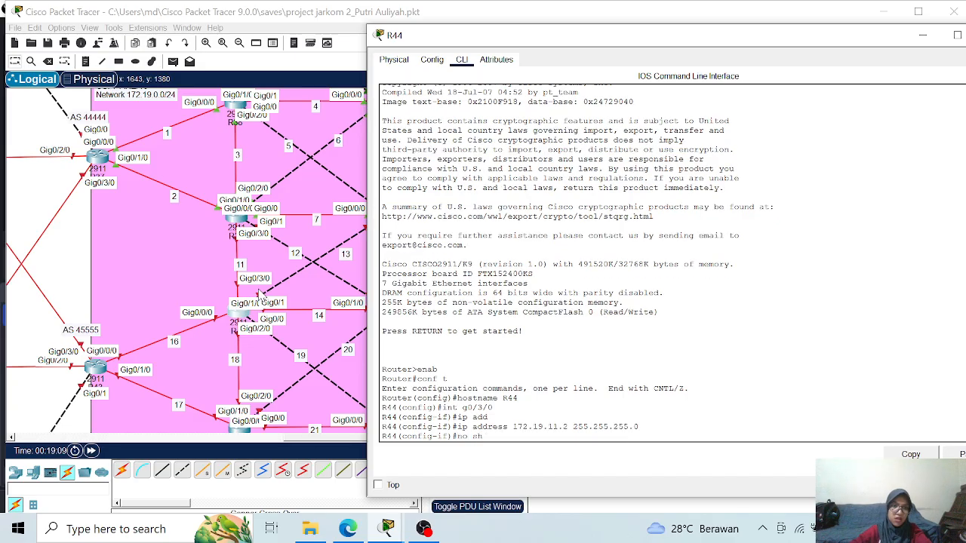
key("Return")
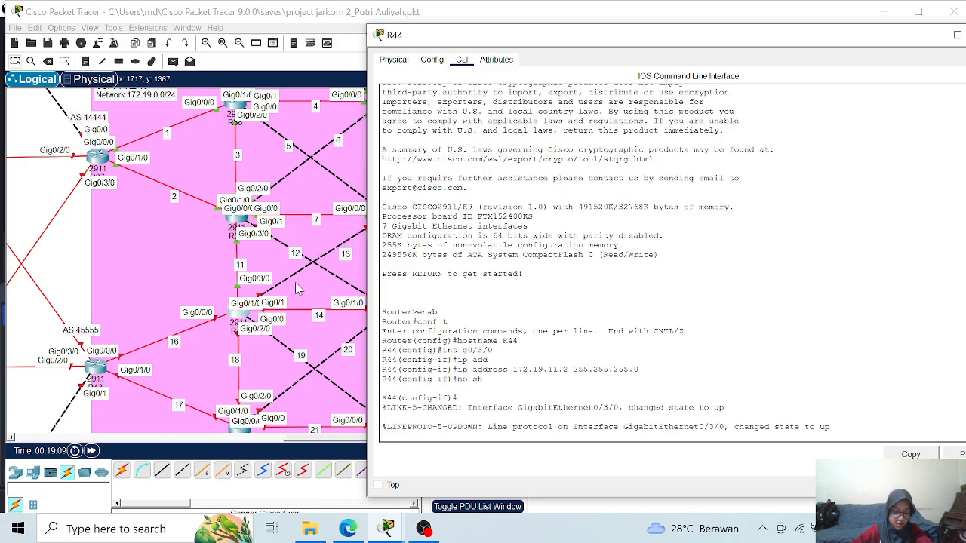
key("Return")
- Assign IP address 172.19.13.2 with mask 255.255.255.0 to R44's interface g0/1 and enable it
type("ig-if)#i")
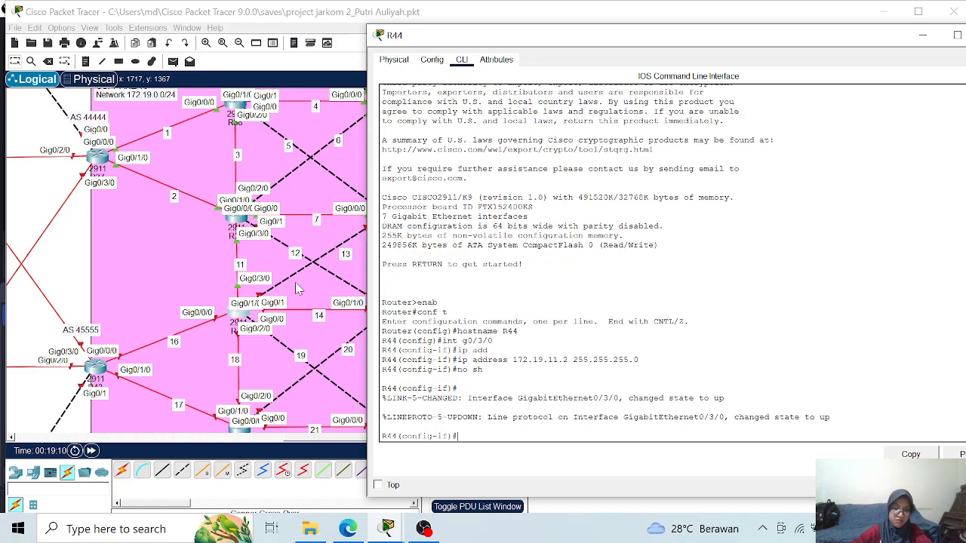
type("nt g0/1")
key("Return")
type("ip add")
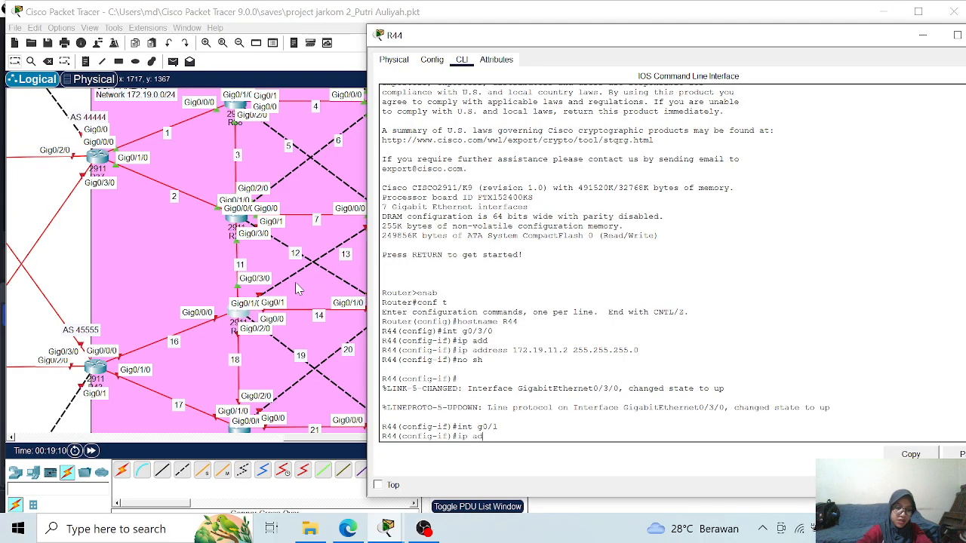
key("Tab")
type("172.19")
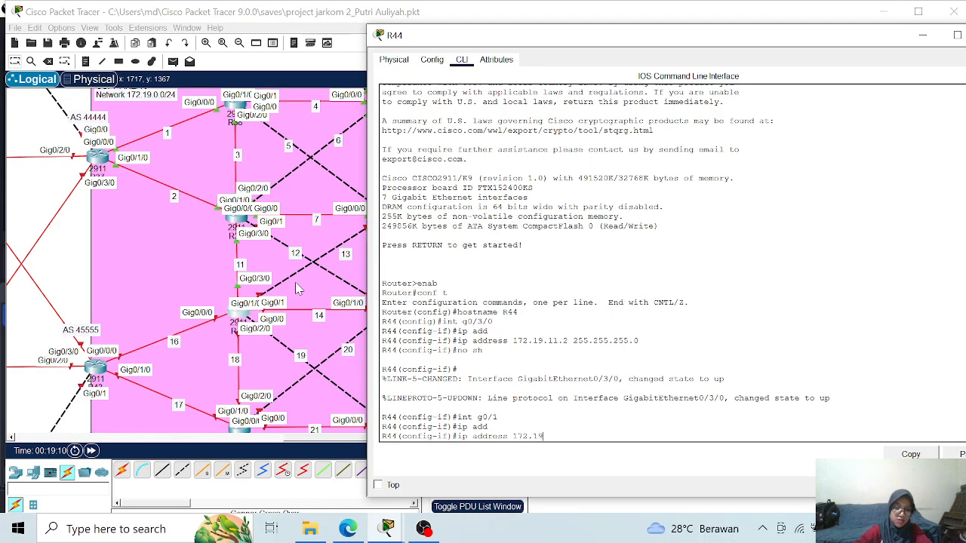
type(".13.2")
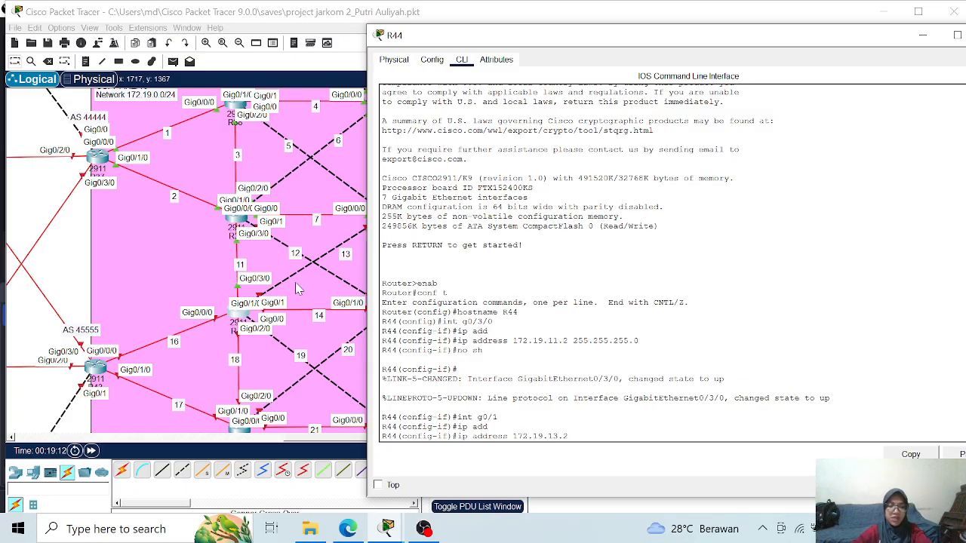
type(" 255.")
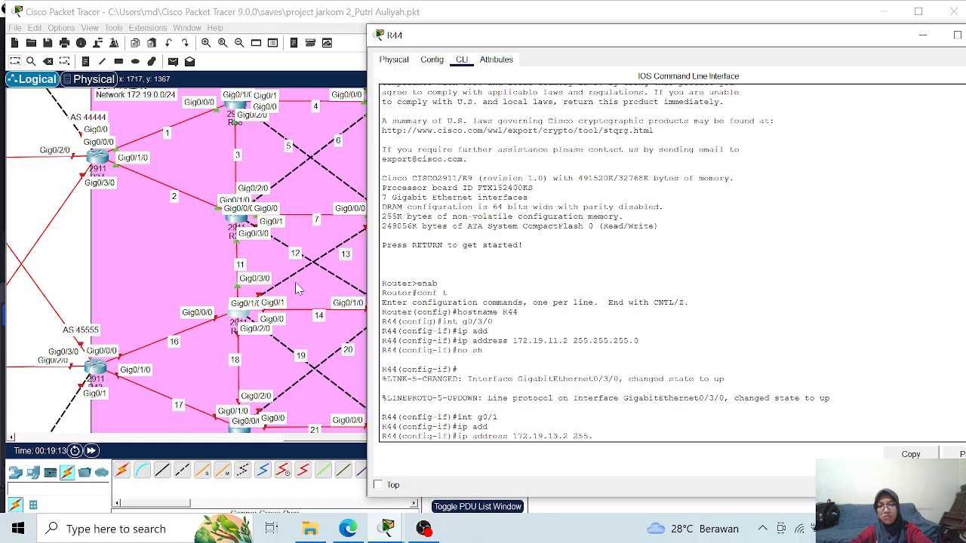
type("255.255.")
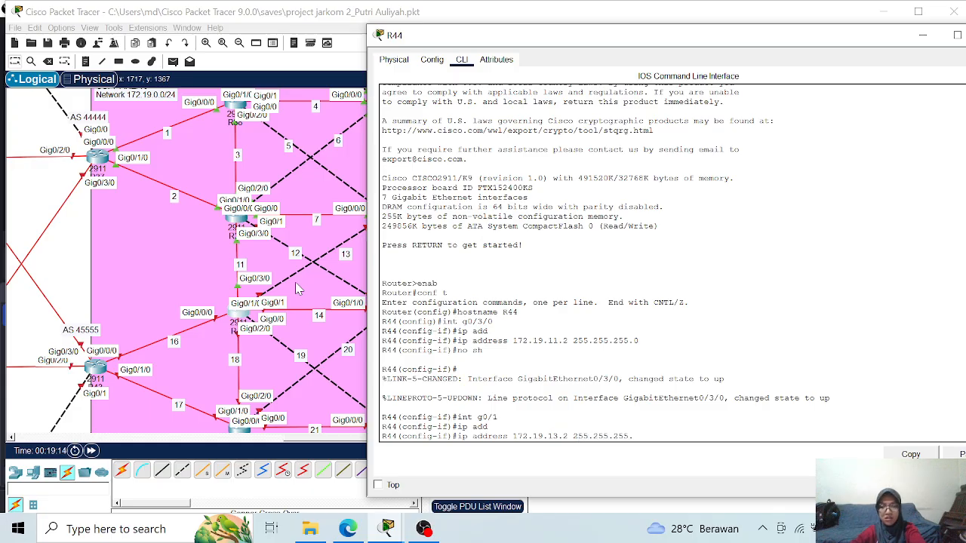
type("0")
key("Return")
type("no sh")
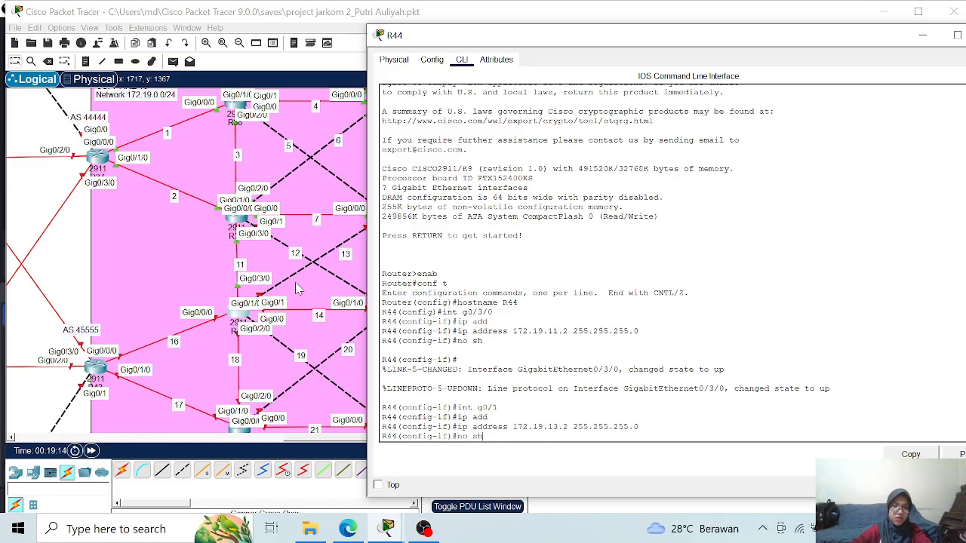
key("Return")
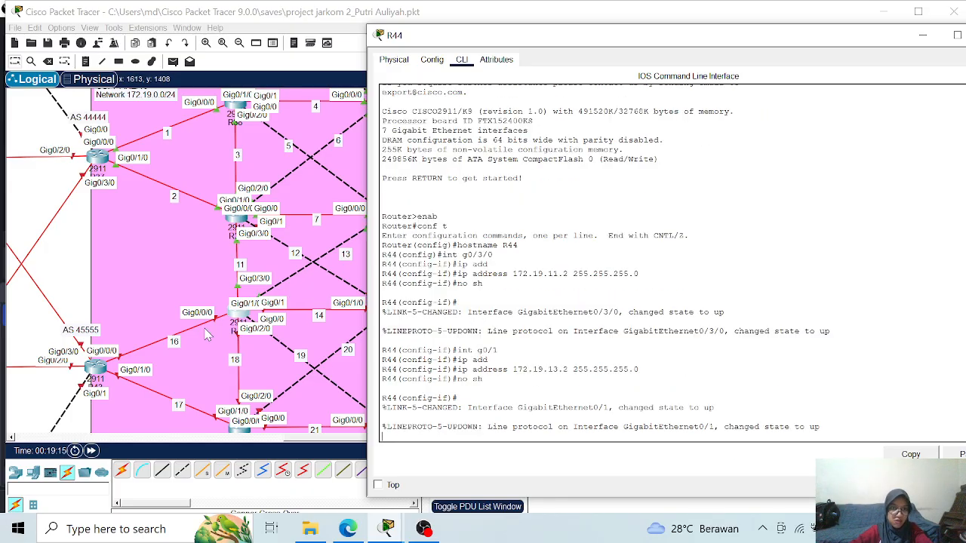
- Assign IP address 172.19.16.2 with mask 255.255.255.0 to R44's interface g0/0/0 and enable it
type("int g0/0/0")
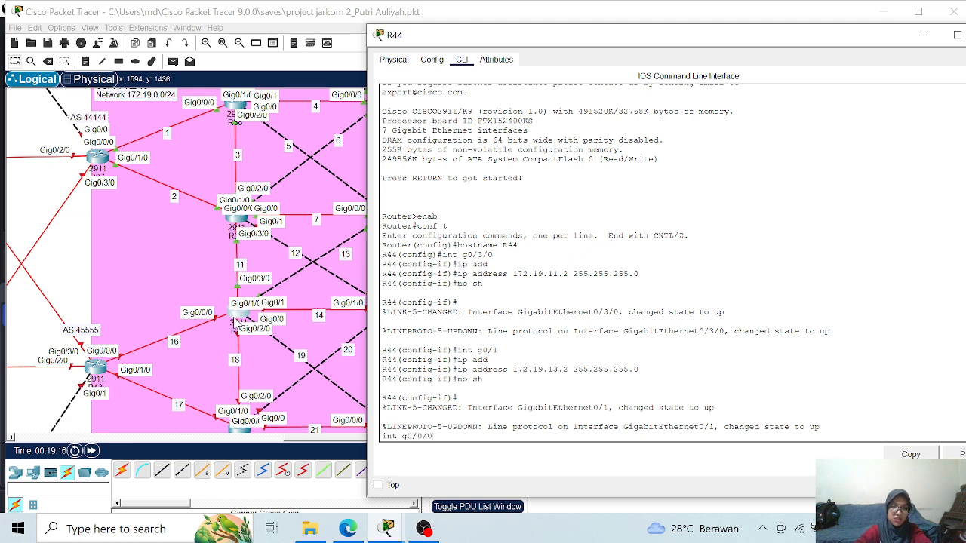
key("Return")
type("ip add")
key("Tab")
type("172.19")
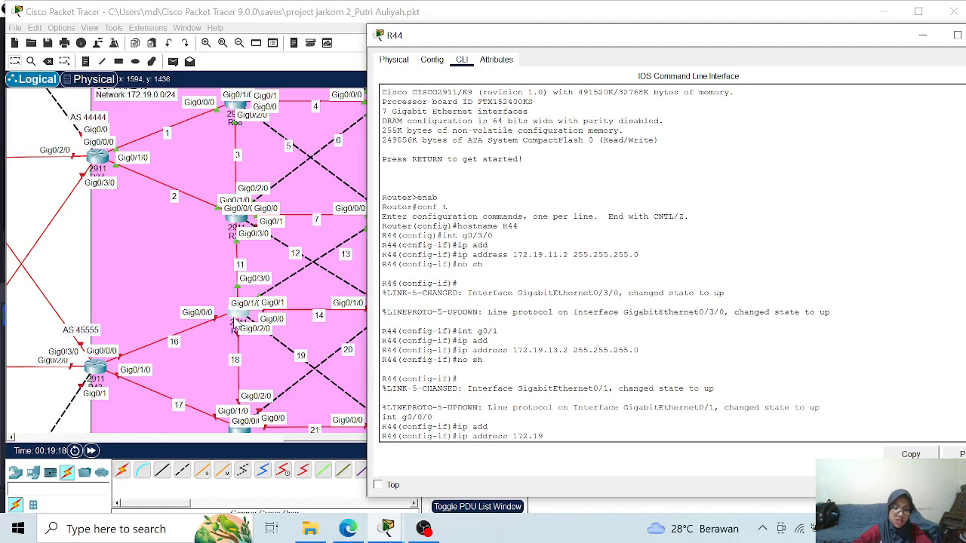
type(".")
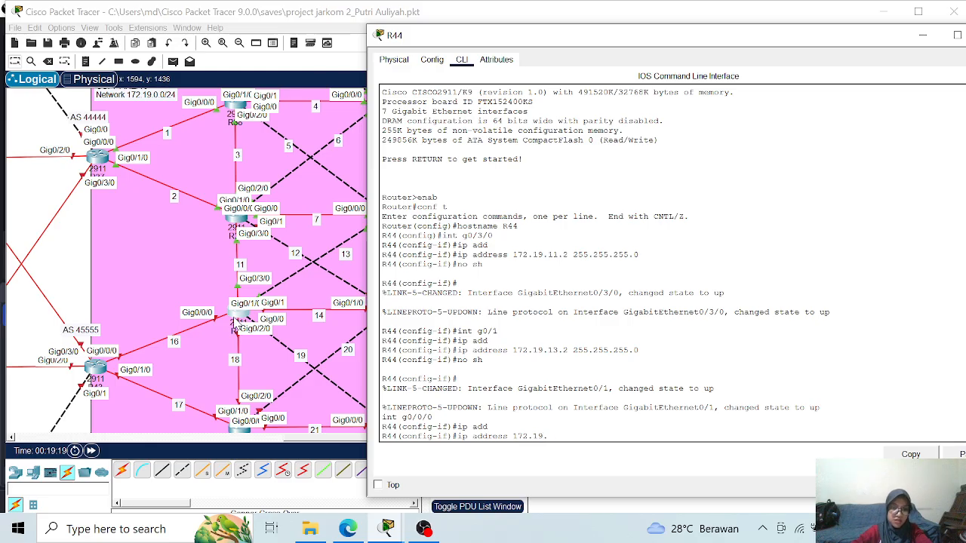
type("16.2")
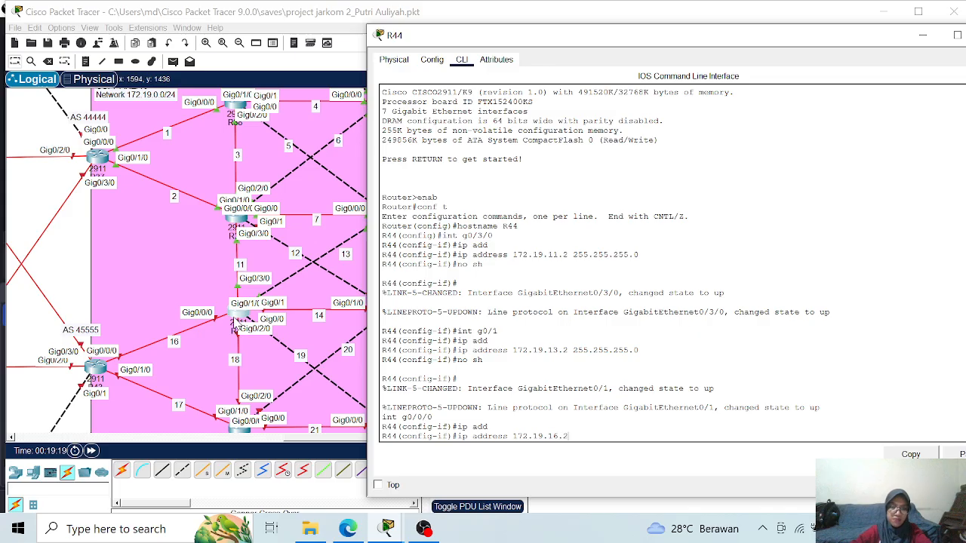
type(" 255.")
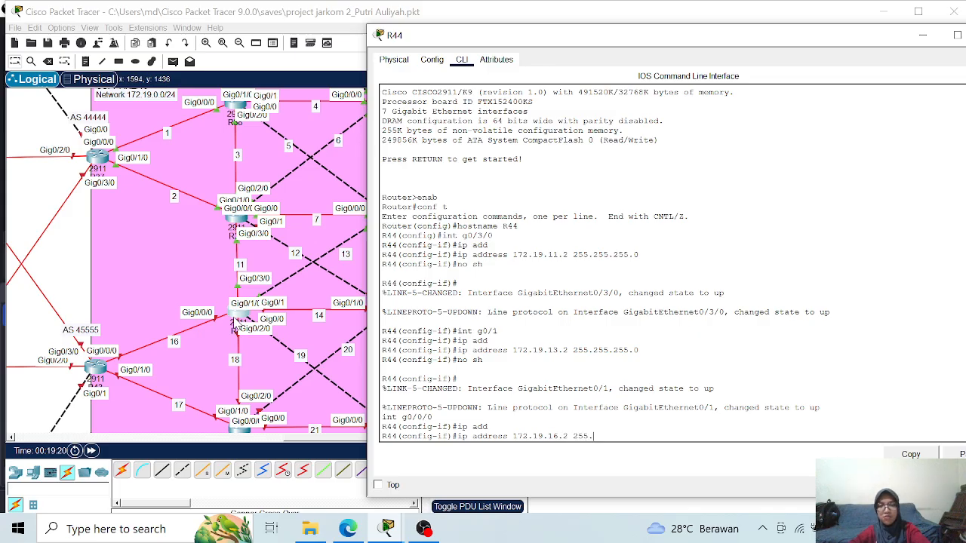
type("255.255.0")
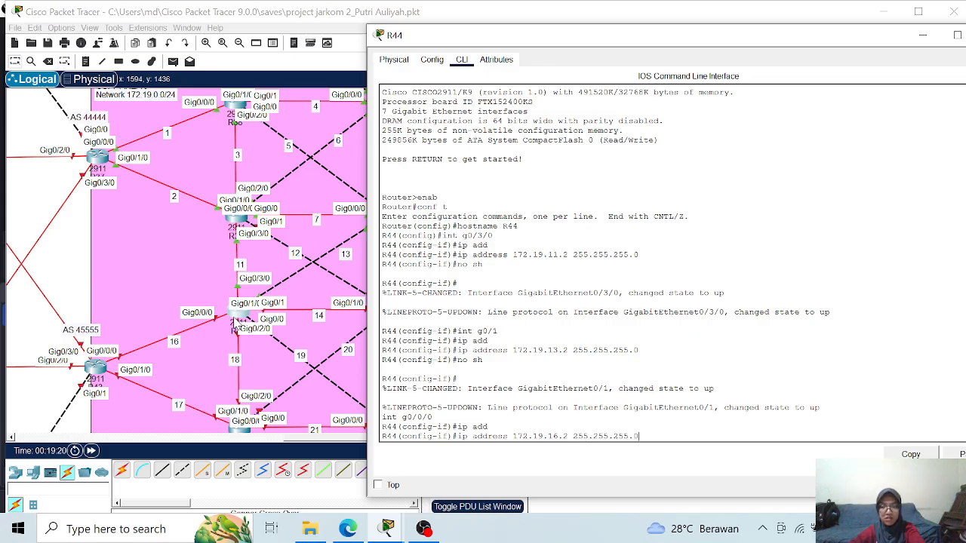
key("Return")
type("no sh")
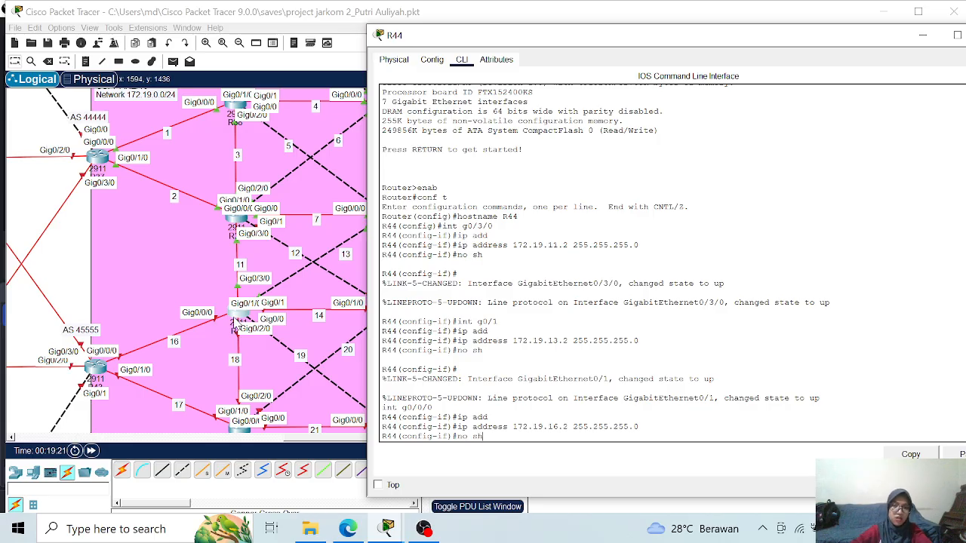
key("Return")
key("Return")
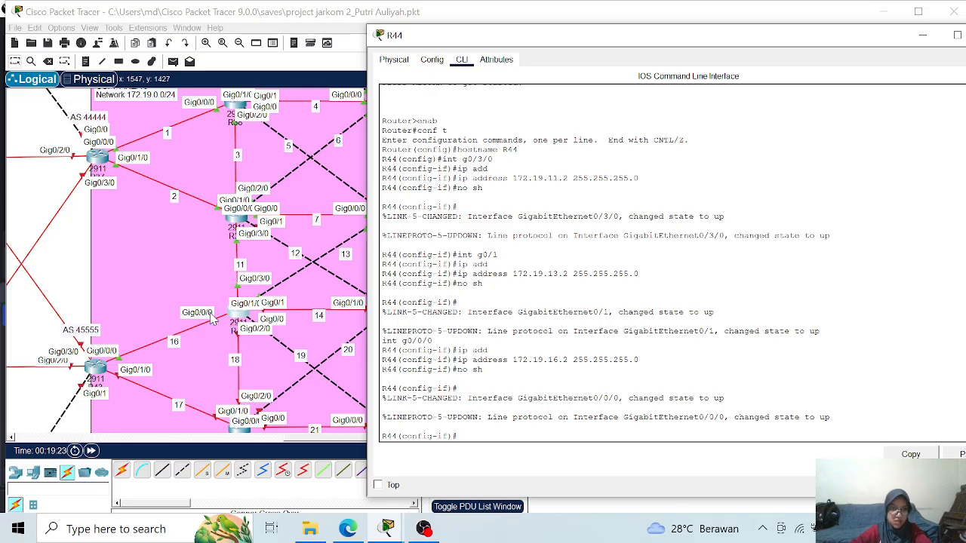
- Assign IP address 172.19.18.1 with mask 255.255.255.0 to R44's interface g0/2/0 and enable it
type("int g0")
type("/20")
type("/0")
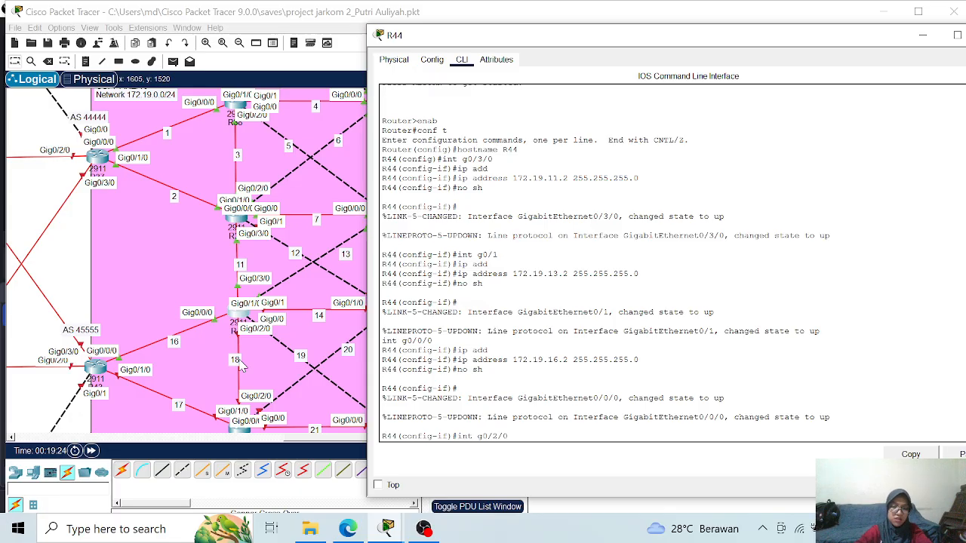
key("Return")
type("ip add")
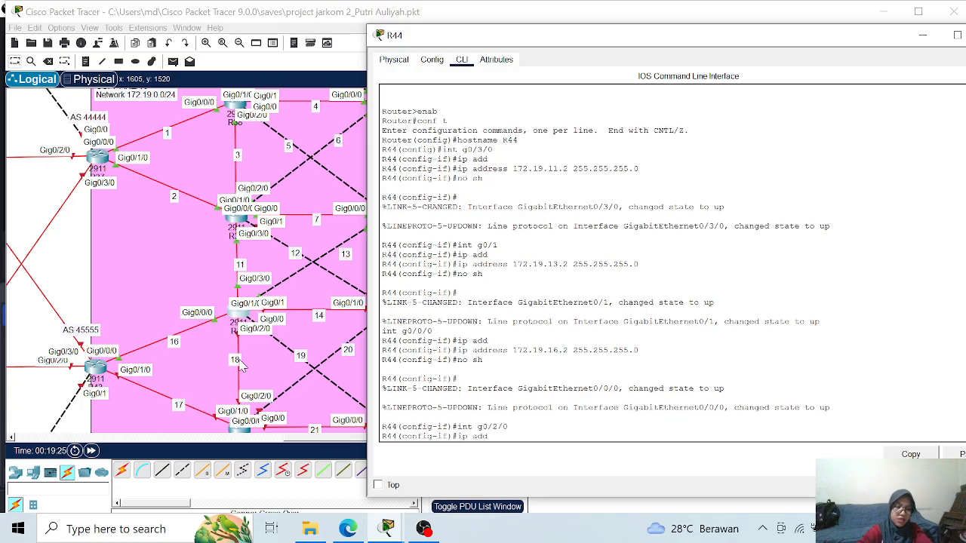
key("Return")
type("ip address 172.19.")
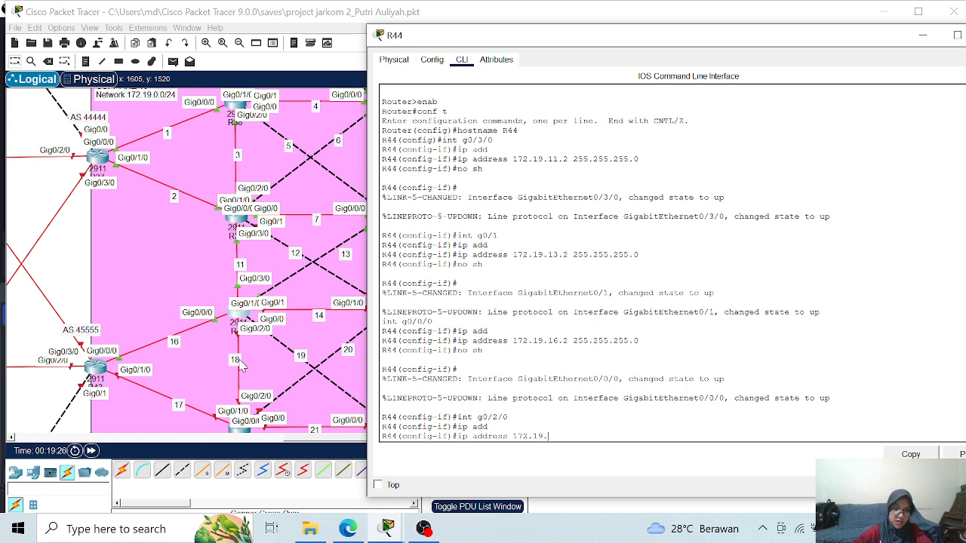
type("18.1")
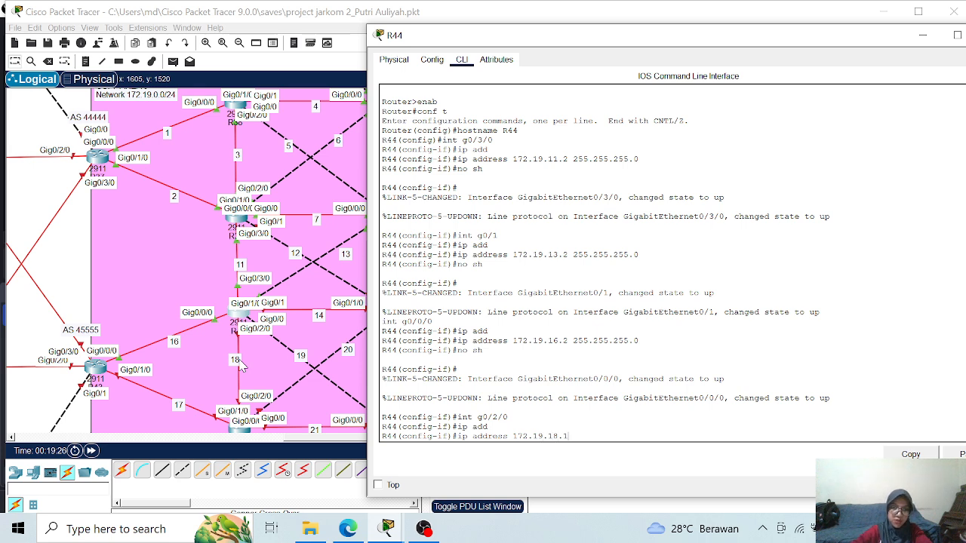
type(" 255")
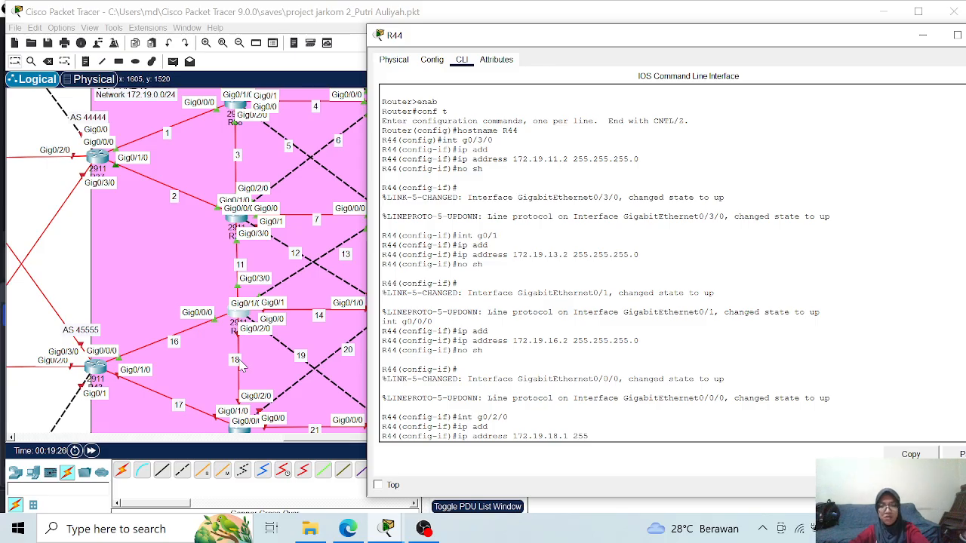
type(".25.255.")
key("BackSpace")
key("BackSpace")
key("BackSpace")
key("BackSpace")
type("5.255.0")
key("Return")
type("no")
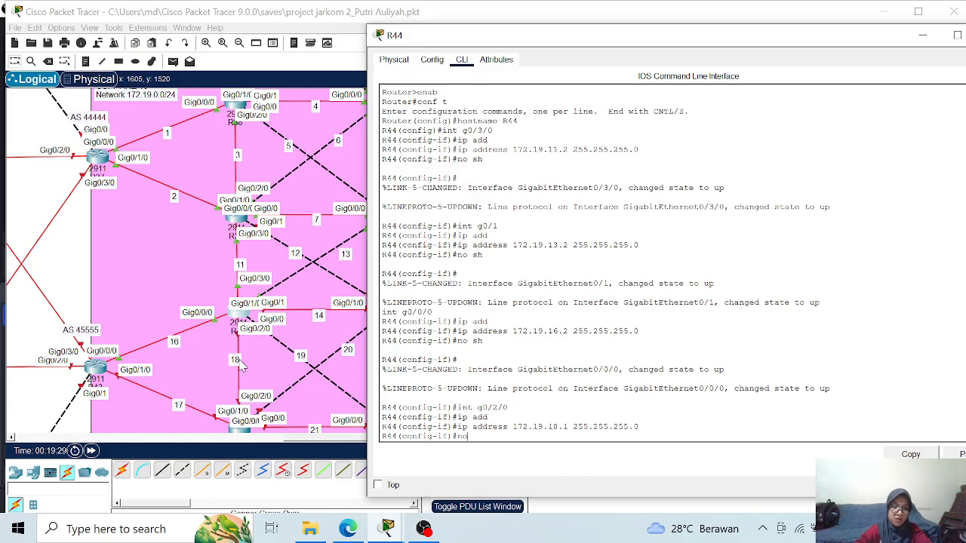
type(" sh")
key("Return")
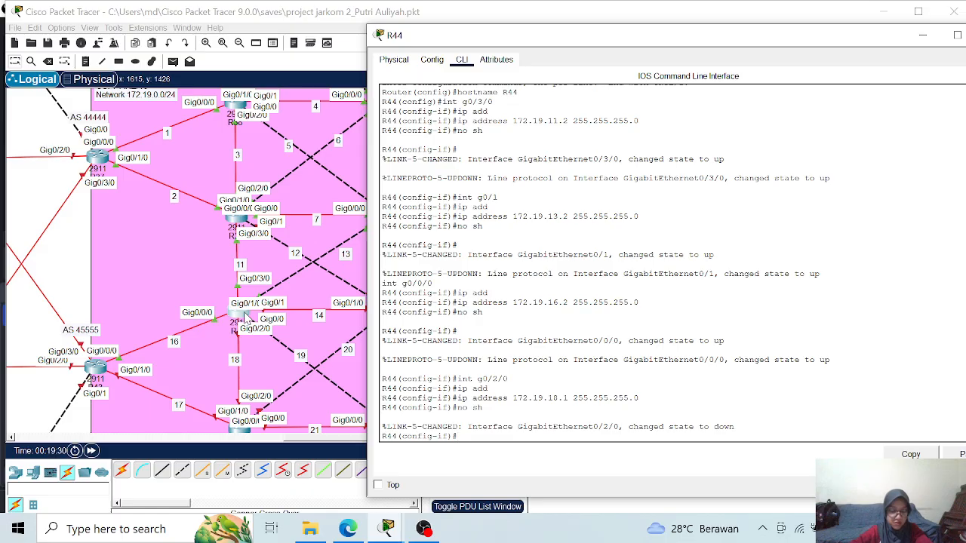
- Assign IP address 172.19.14.1 with mask 255.255.255.0 to R44's interface g0/1/0 and enable it
type("int g0/1/0")
key("Return")
type("ip")
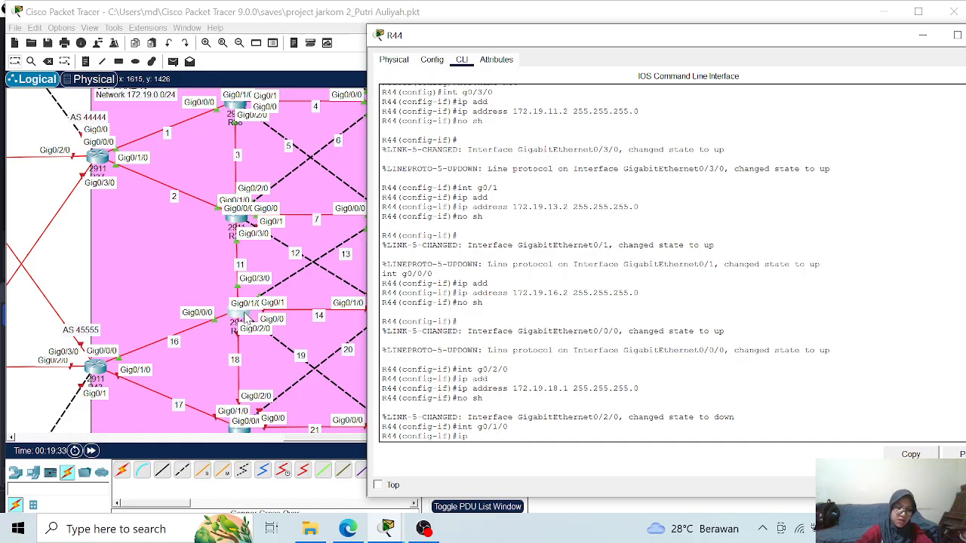
type(" add")
key("Tab")
type("17")
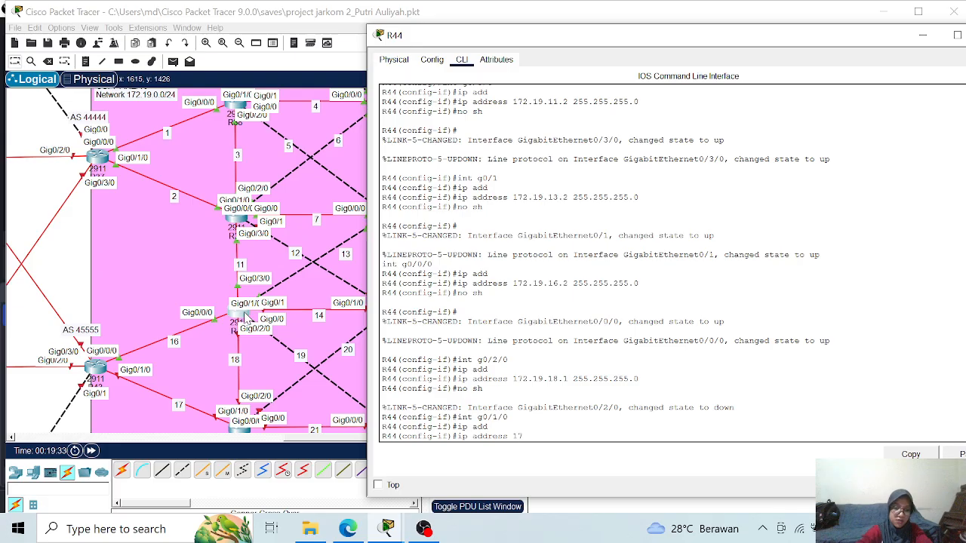
type("2.19")
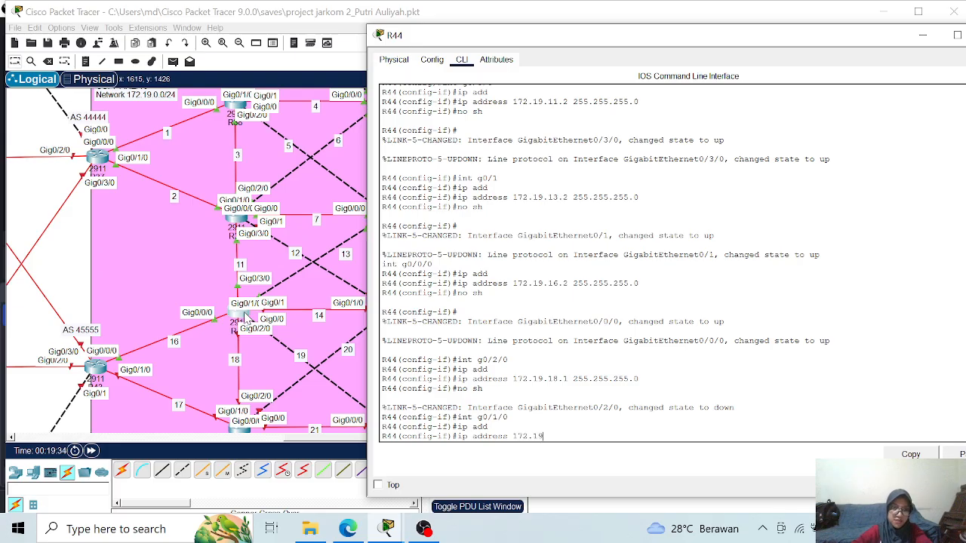
type(".14.1")
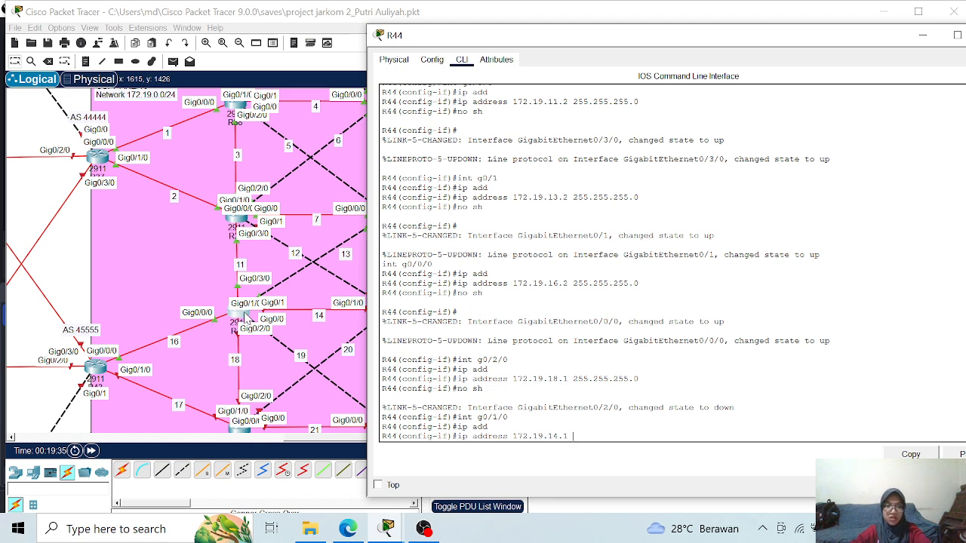
type(" 255.255.255.0")
key("Return")
type("no sh")
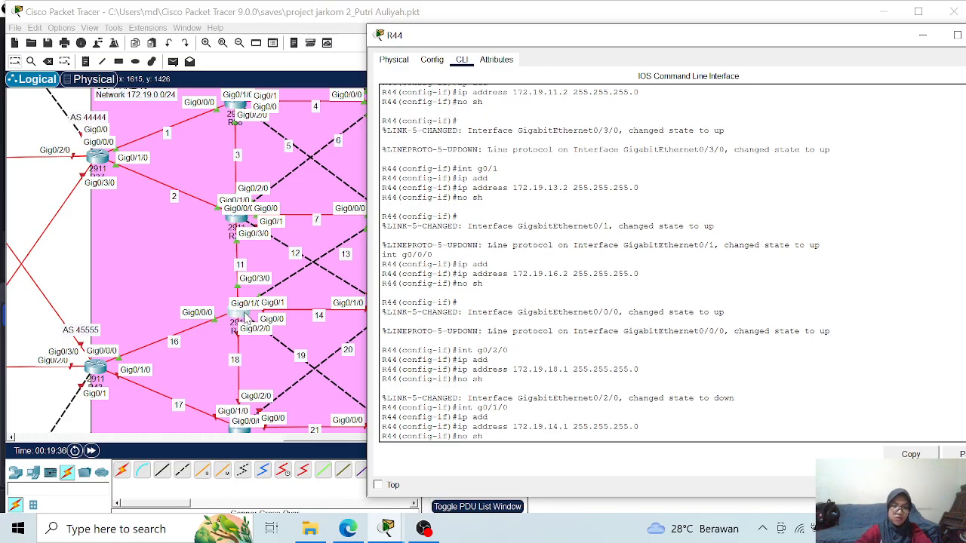
key("Return")
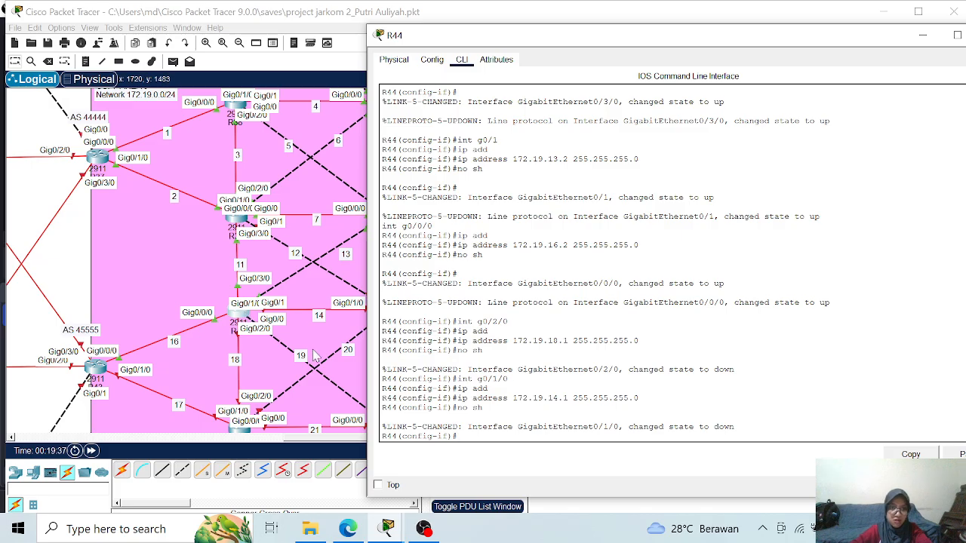
- Assign IP address 172.19.19.1 with mask 255.255.255.0 to R44's interface g0/0, enable it and leave interface configuration
type("int g0/0")
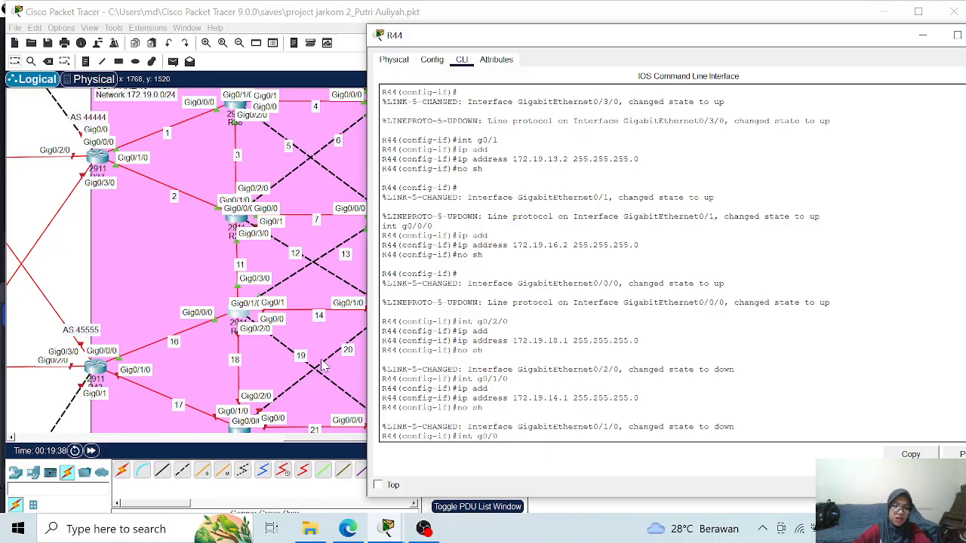
key("Return")
type("ip add")
key("Tab")
type("172")
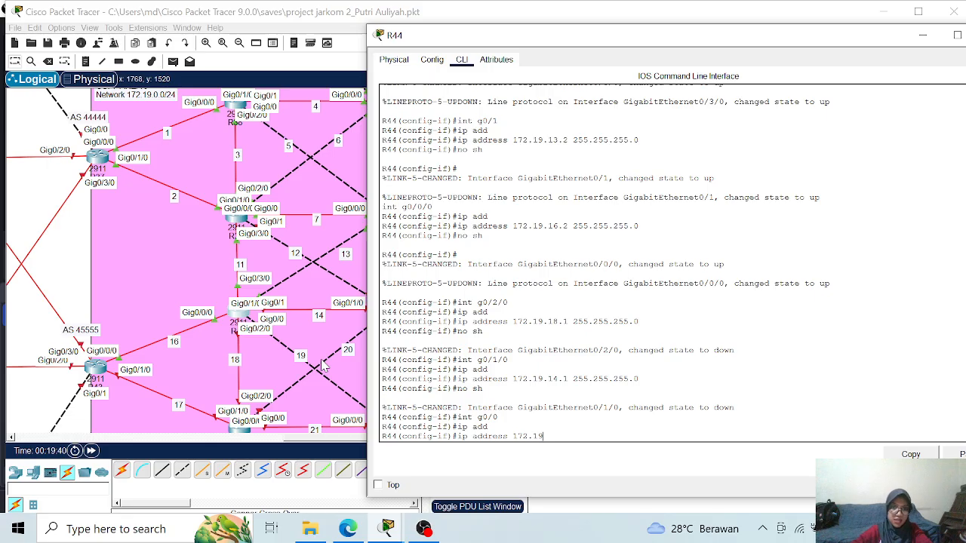
type(".19.19.1 255.255.255.0")
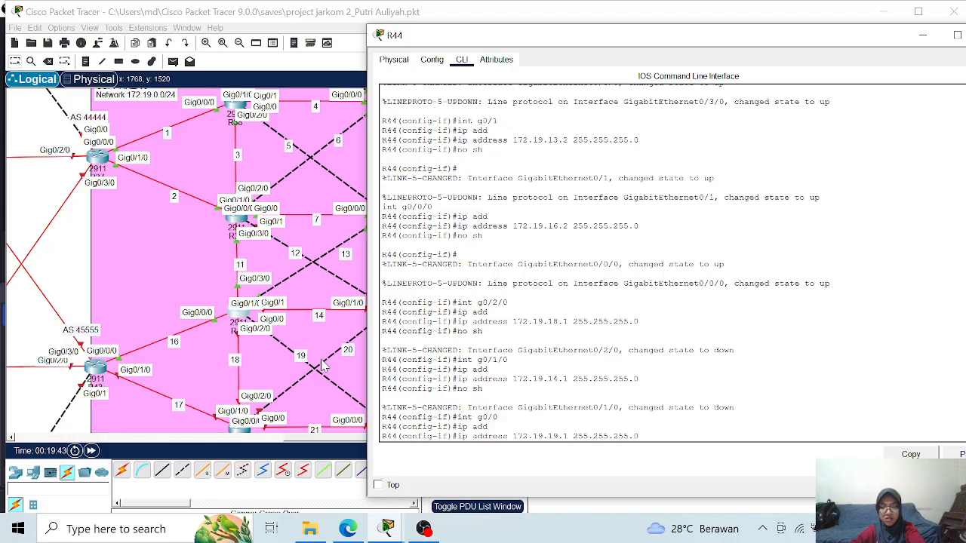
key("Return")
type("no sh")
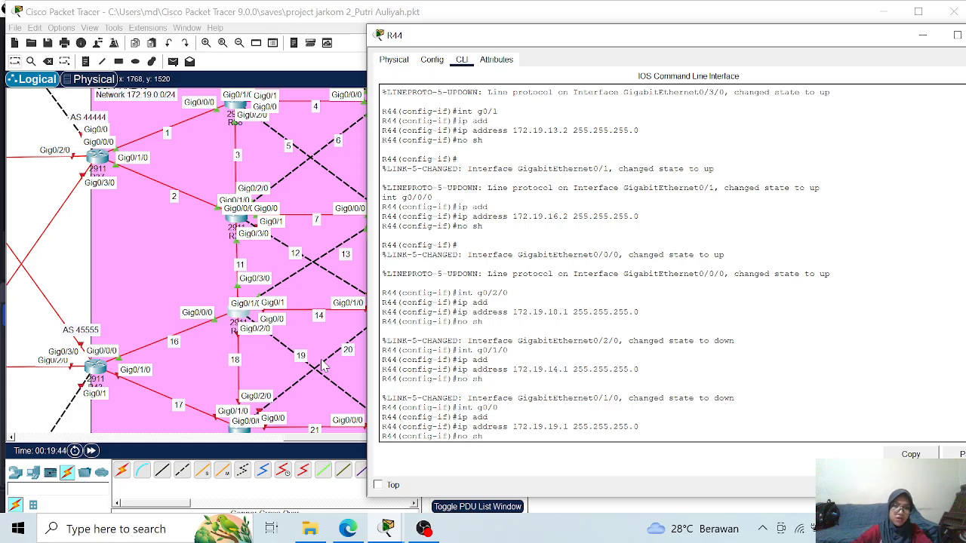
key("Return")
type("exit")
key("Return")
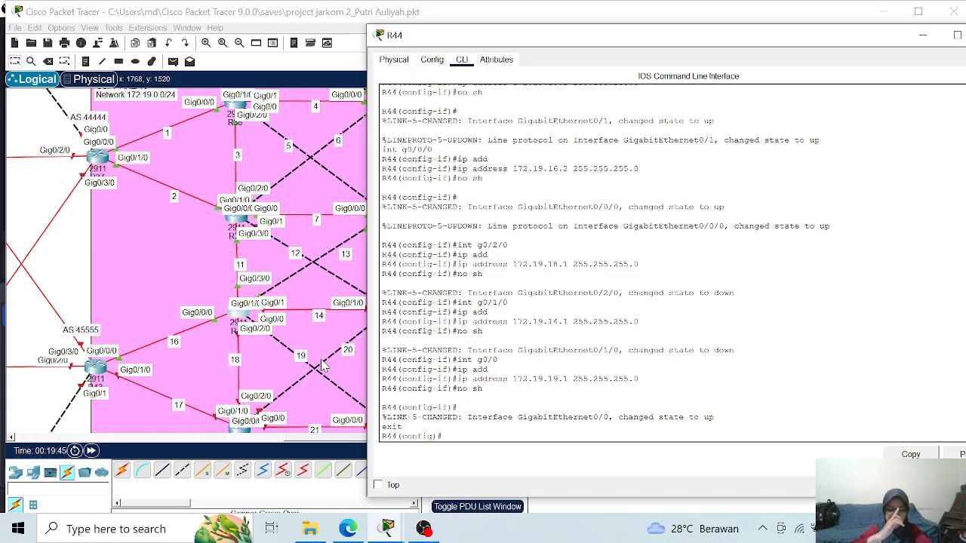
- Start OSPF process 1 on R44 with router ID 1.1.1.44 and logging of adjacency changes
type("rou")
key("Tab")
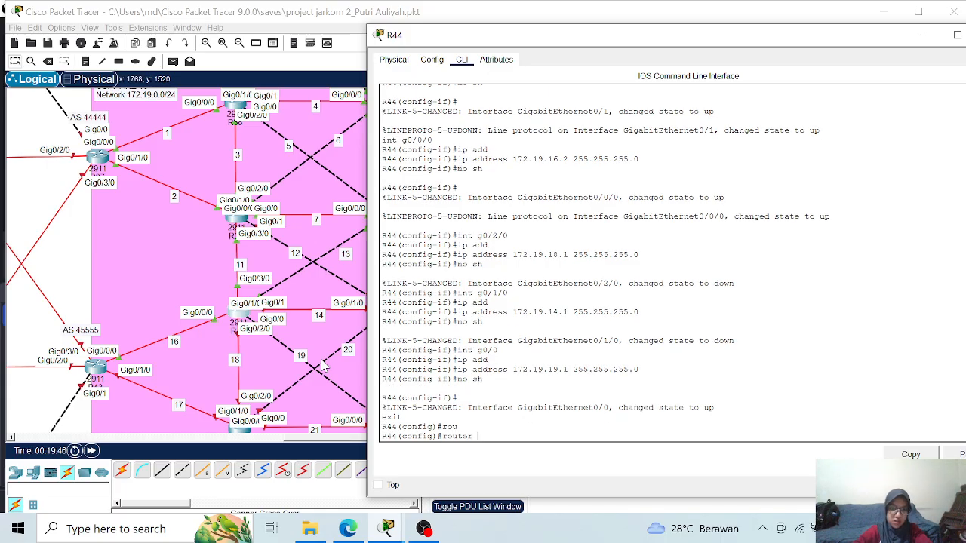
type("os")
key("Tab")
type("1")
key("Return")
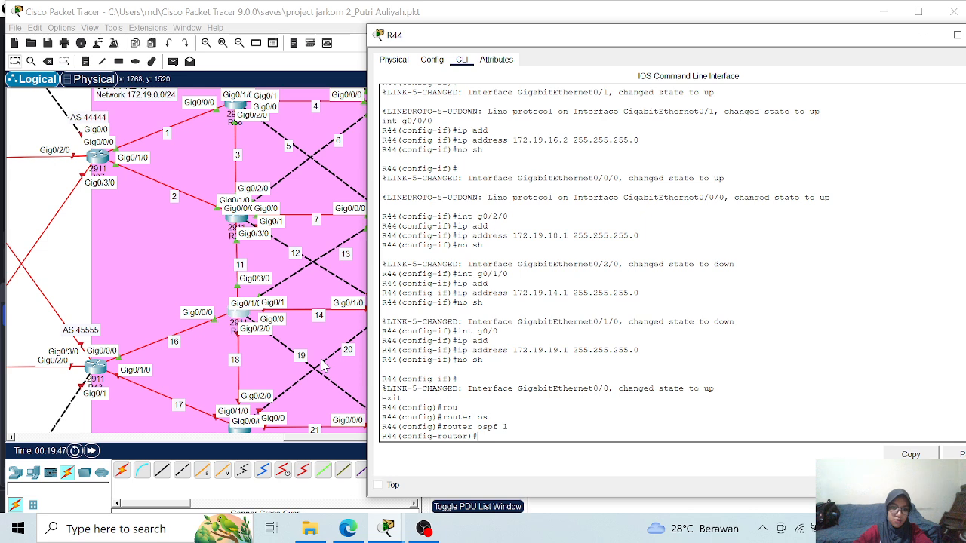
type("rou")
key("Tab")
type("1.1")
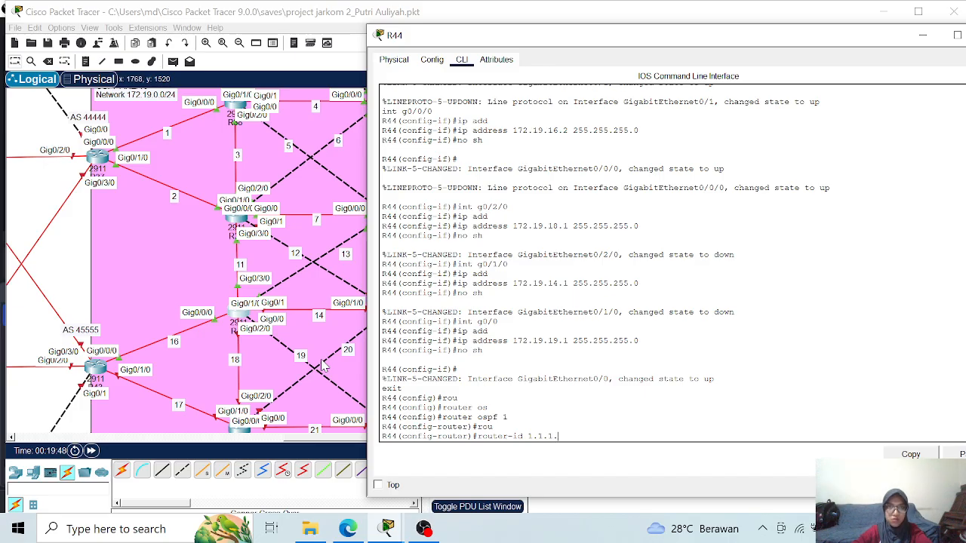
type(".1.44")
key("Return")
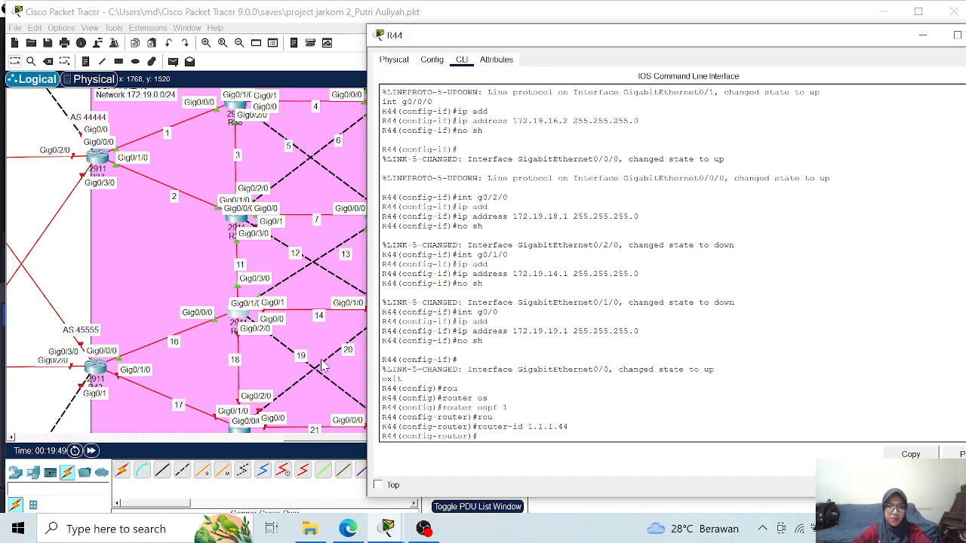
type("lo")
key("Tab")
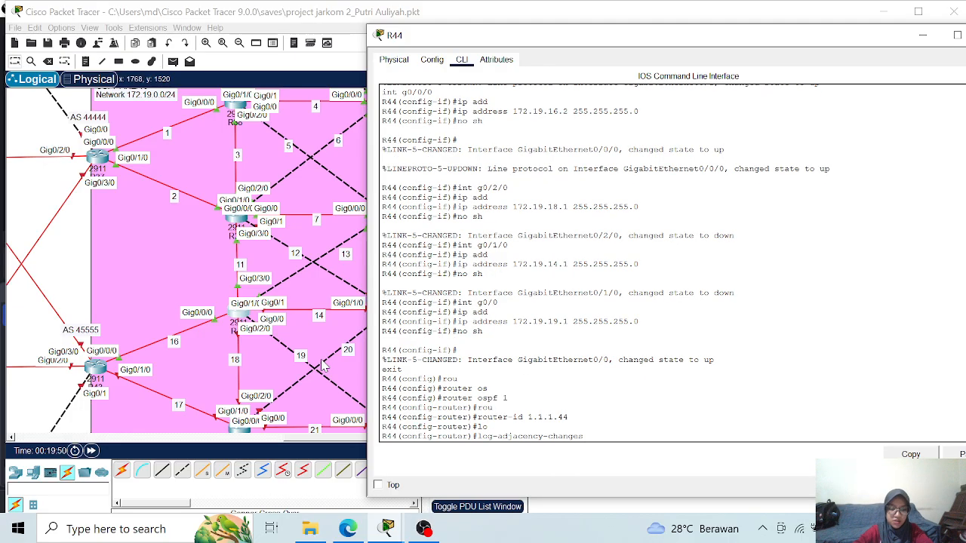
key("Return")
- Advertise network 172.19.11.0 with wildcard 0.0.0.255 in OSPF area 0 on R44
type("netw")
key("Tab")
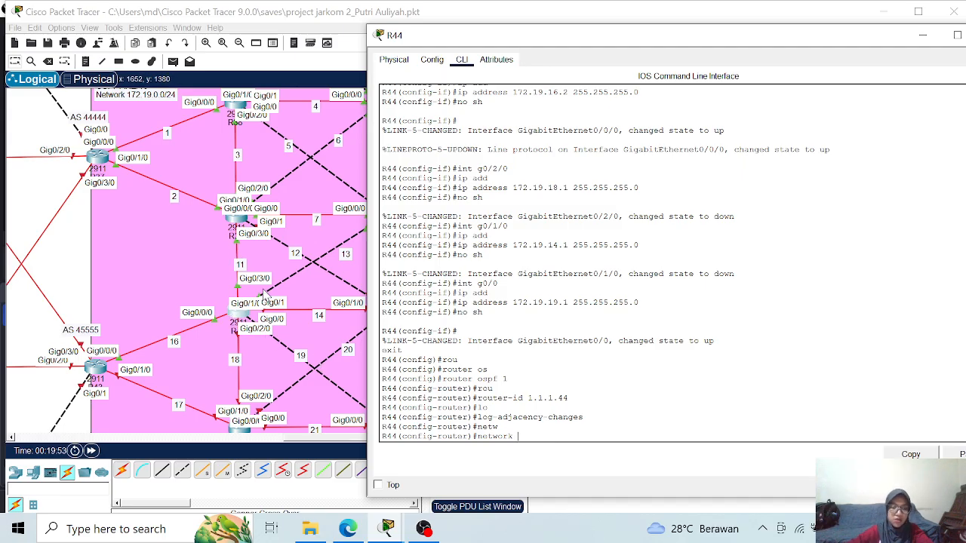
type("172.19.1.")
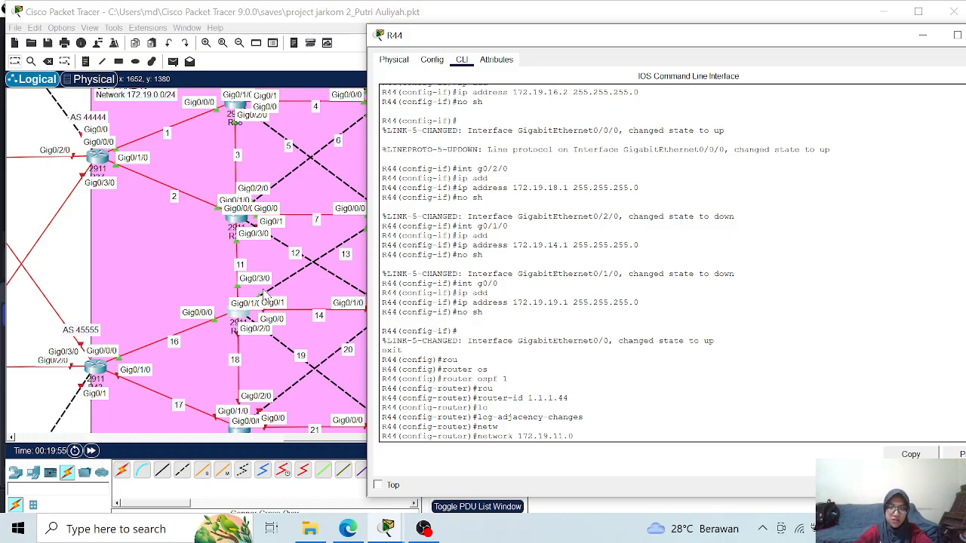
type(".0 0.0.0.255 area")
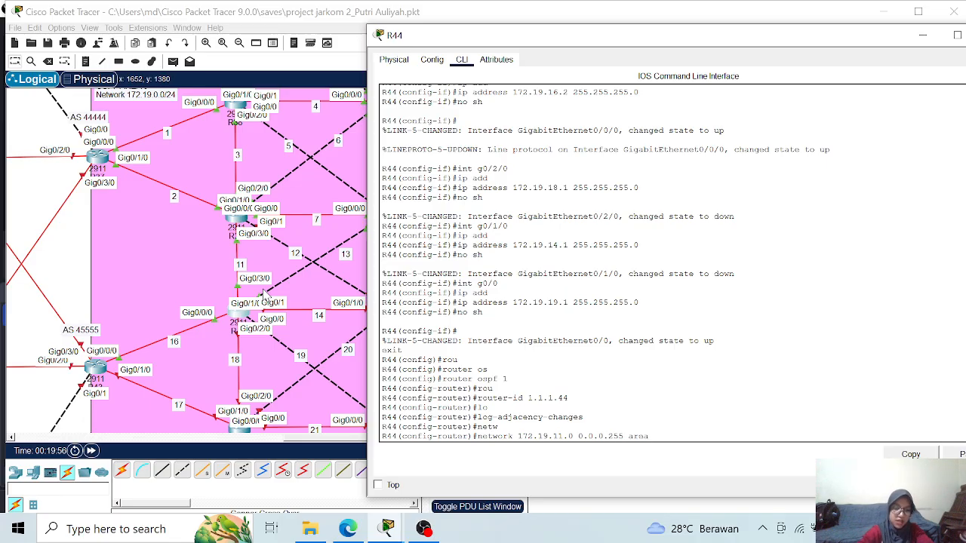
type(" 0")
key("Return")
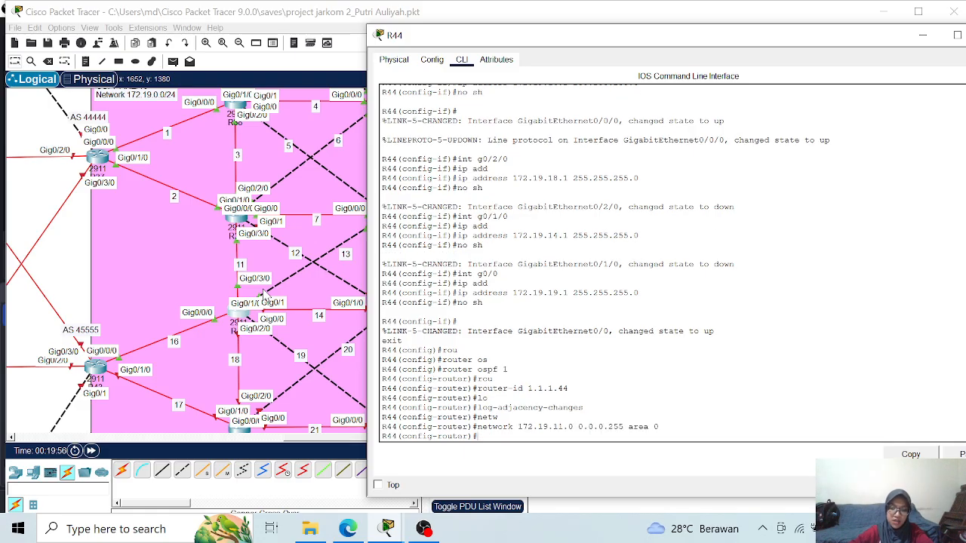
- Add network 172.19.13.0 with wildcard 0.0.0.255 to OSPF area 0 on R44
key("Up")
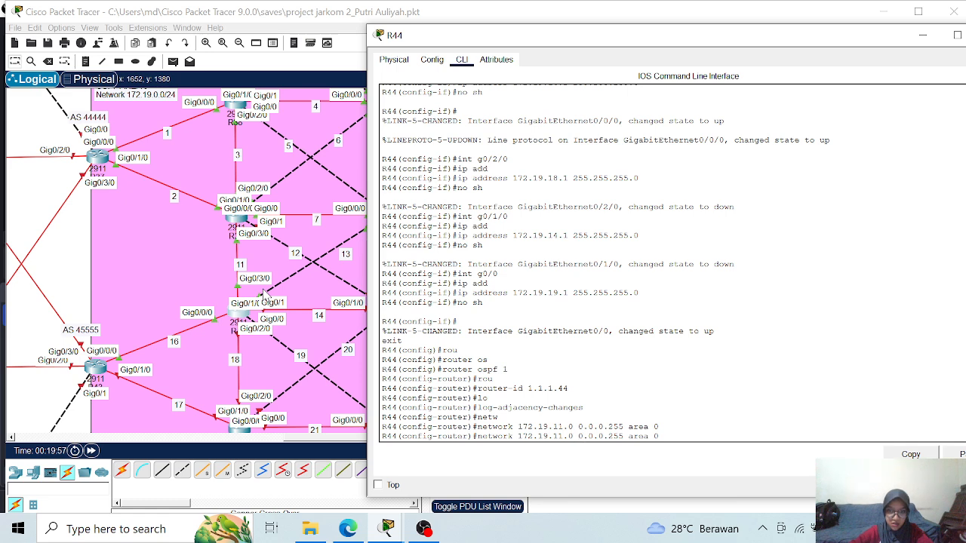
key("BackSpace")
type("3")
key("Return")
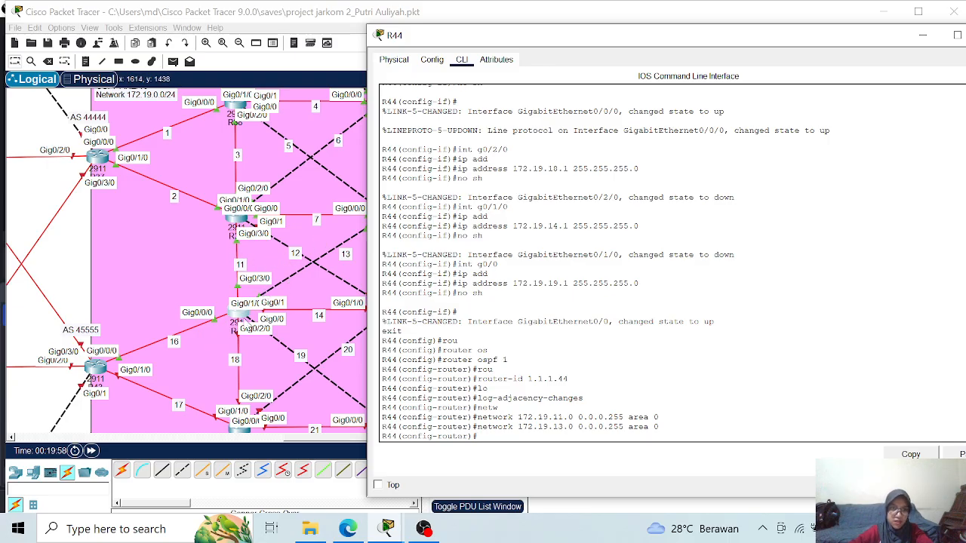
- Add network 172.19.14.0 with wildcard 0.0.0.255 to OSPF area 0 on R44
key("Up")
key("Left")
key("Left")
key("Left")
key("Left")
key("Left")
key("Left")
key("Left")
key("Left")
key("Left")
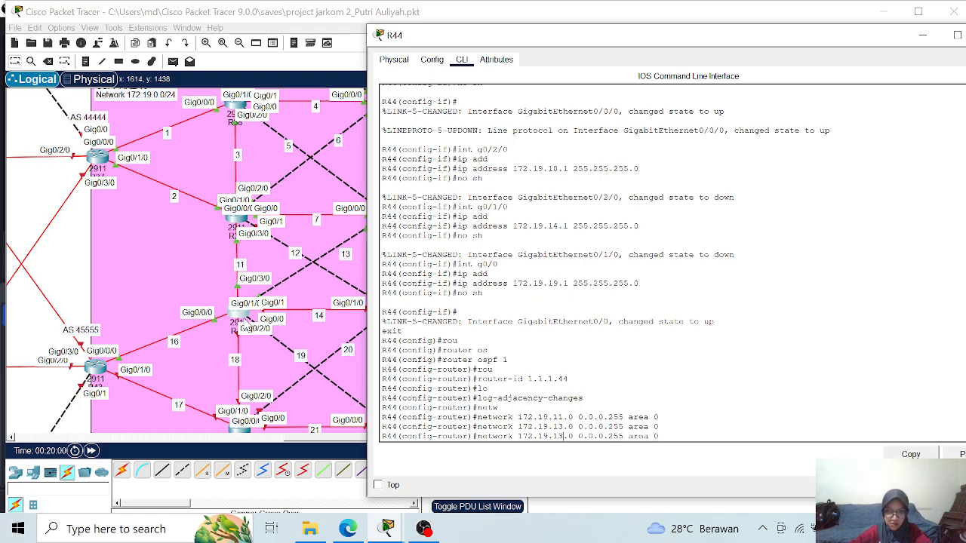
key("BackSpace")
type("4")
key("Return")
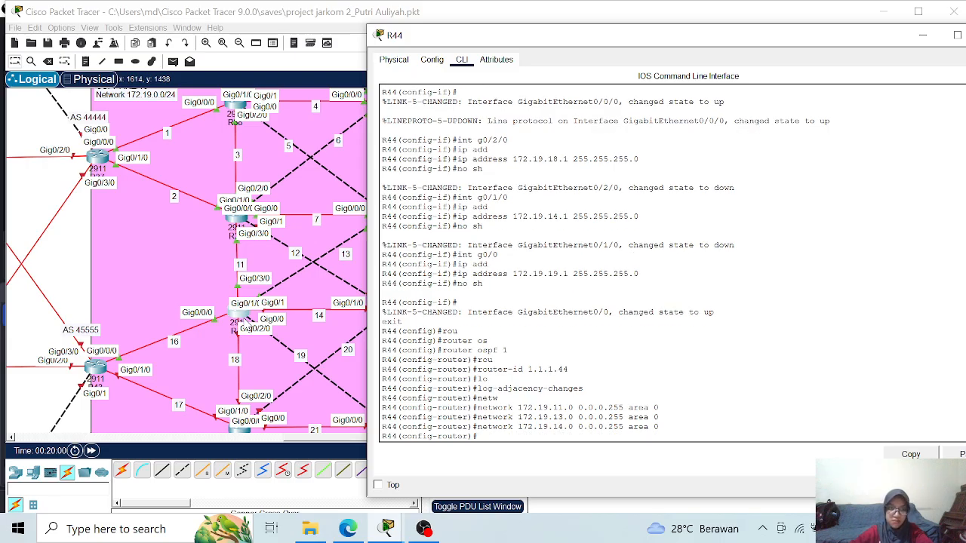
- Add network 172.19.16.0 with wildcard 0.0.0.255 to OSPF area 0 on R44
key("Up")
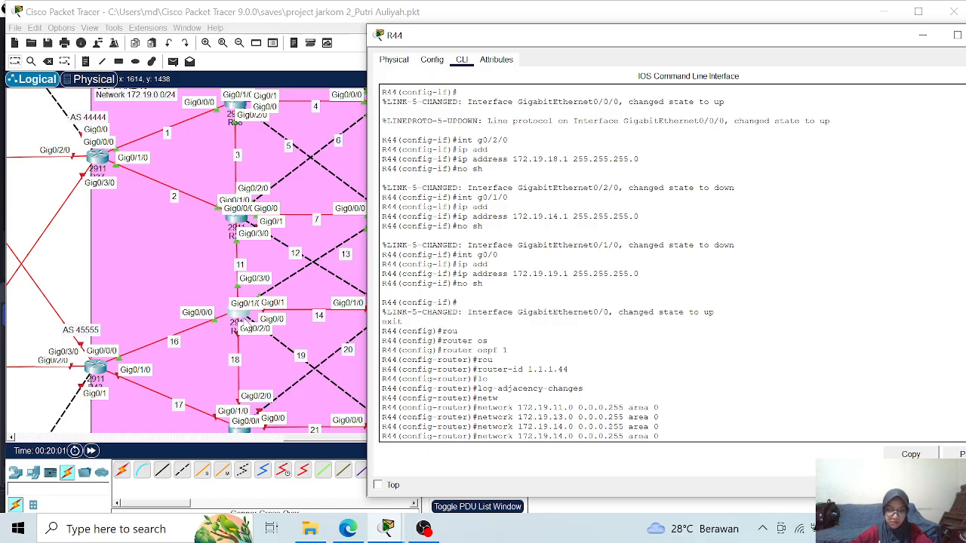
key("BackSpace")
type("6")
key("Return")
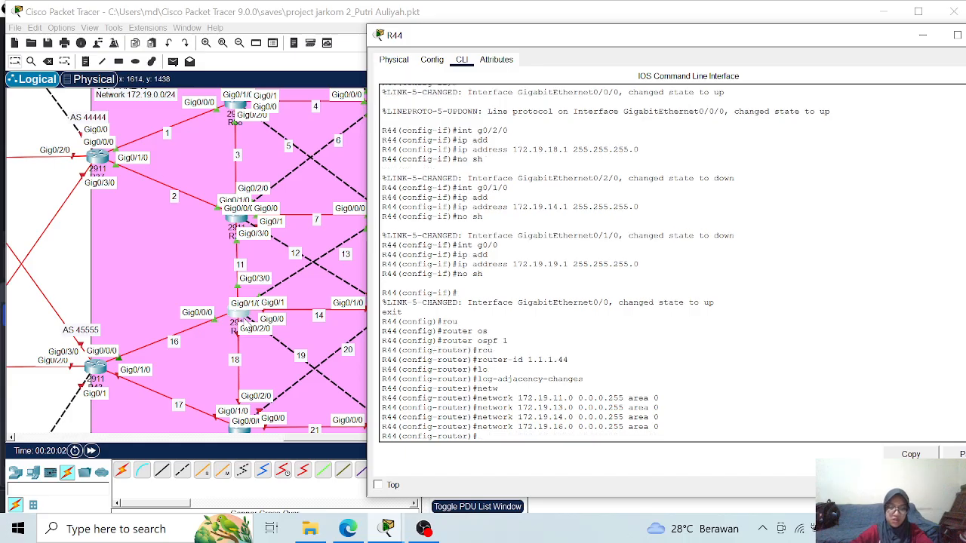
- Add network 172.19.18.0 with wildcard 0.0.0.255 to OSPF area 0 on R44
key("Up")
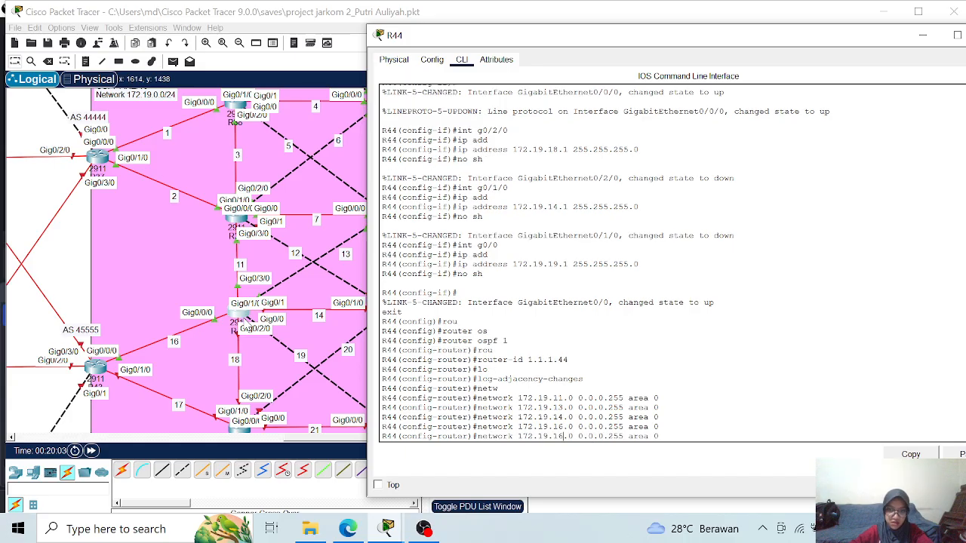
key("BackSpace")
type("8")
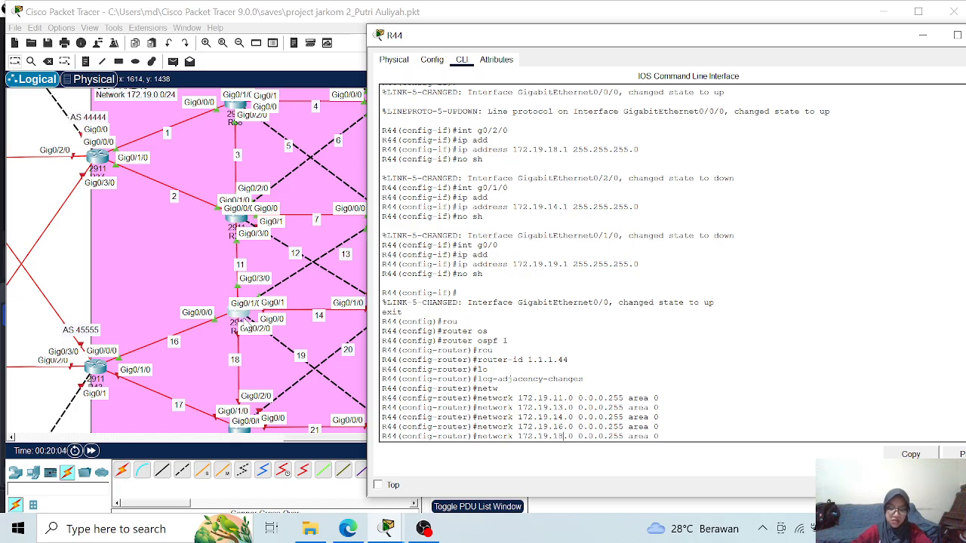
key("Return")
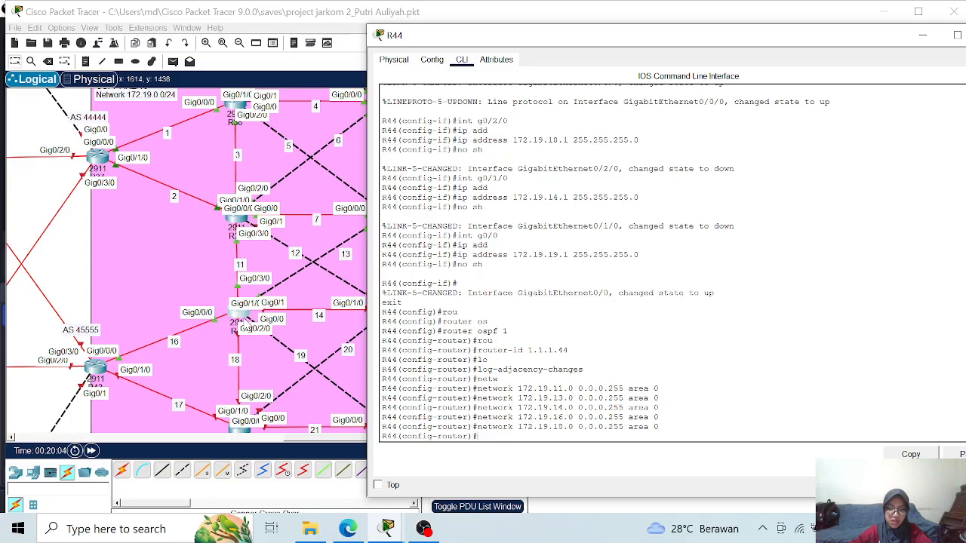
key("Up")
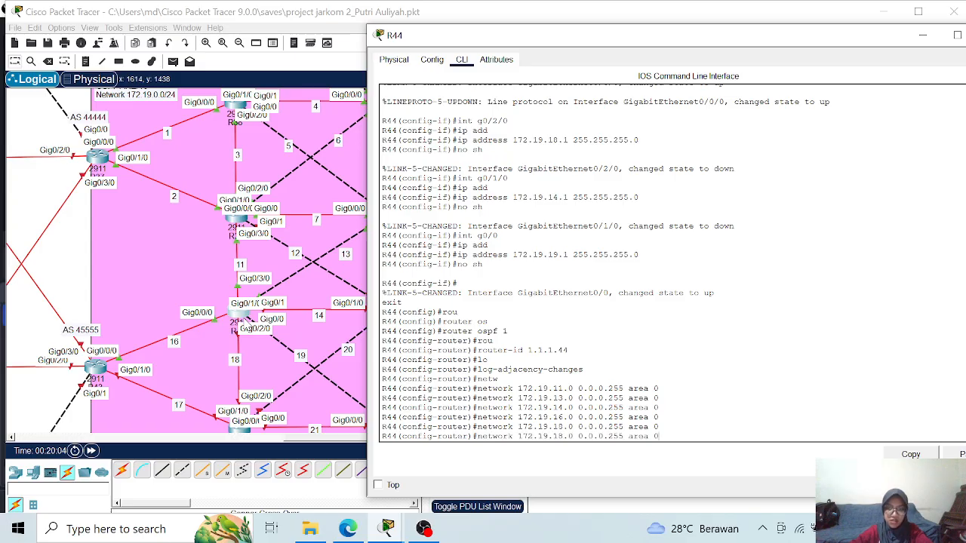
key("Left")
key("Left")
key("Left")
key("Left")
key("Left")
key("Left")
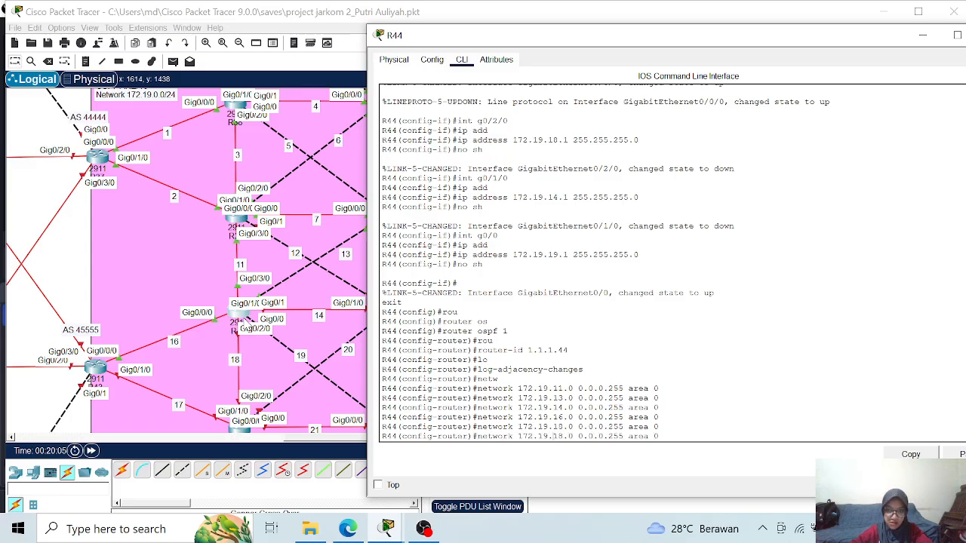
key("Left")
key("Left")
key("Left")
key("Left")
key("Left")
key("Left")
key("Left")
key("Left")
key("Left")
key("Left")
key("Left")
key("Left")
key("Left")
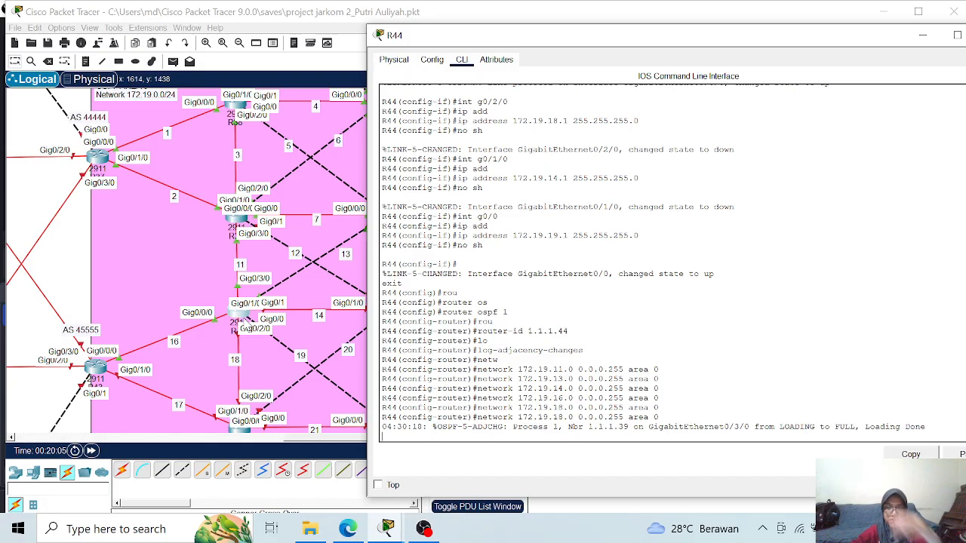
key("Return")
key("Return")
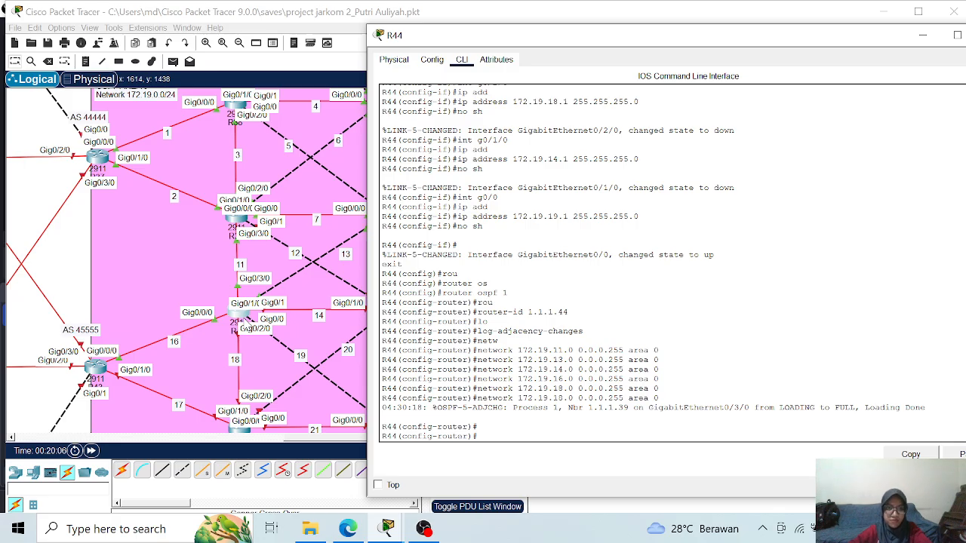
- Add network 172.19.19.0 with wildcard 0.0.0.255 to OSPF area 0 on R44
key("Up")
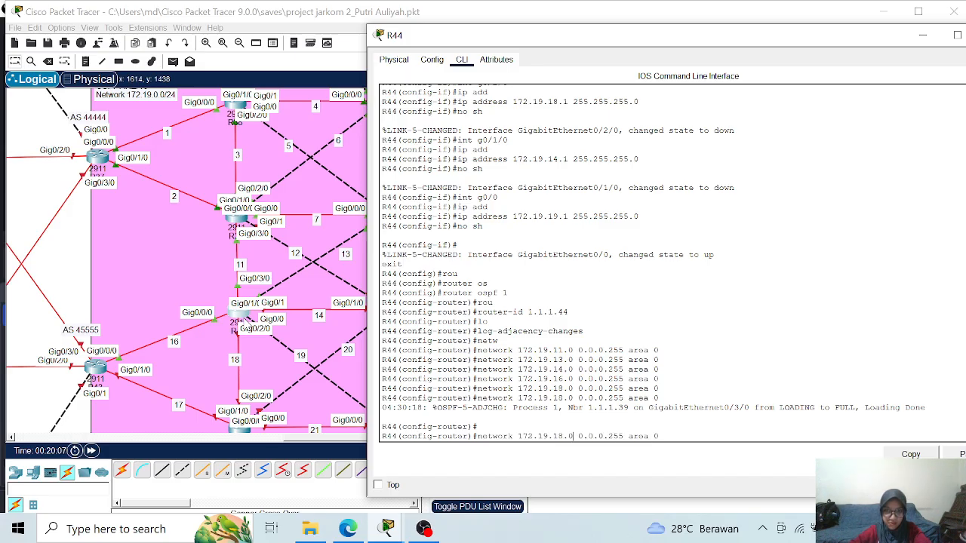
key("BackSpace")
type("9")
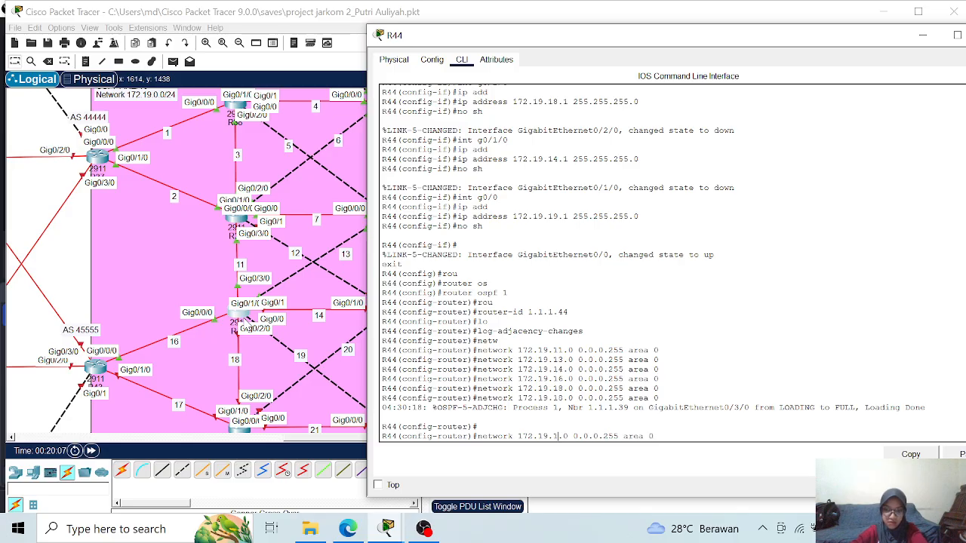
key("Return")
- Leave configuration mode on R44 and save its running configuration with wr
type("end")
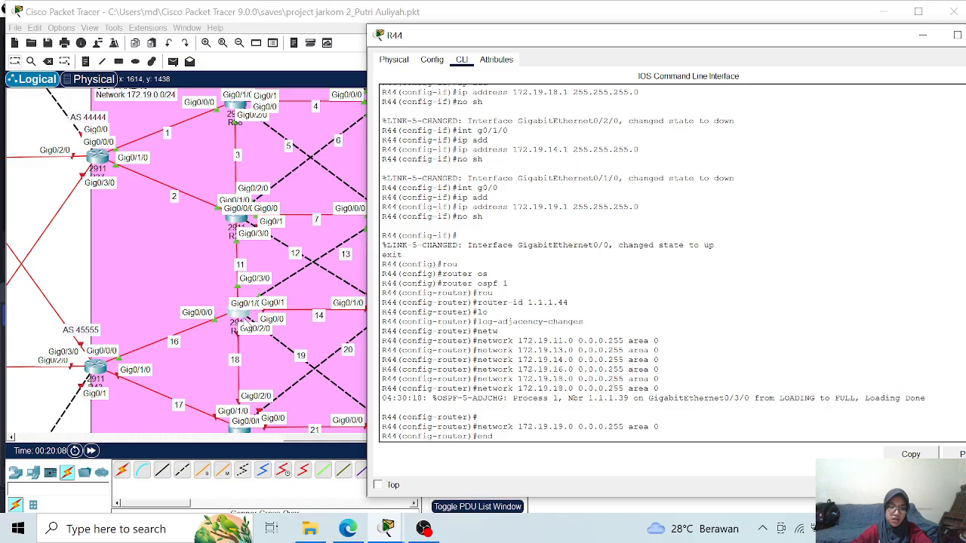
key("Return")
type("wr")
key("Return")
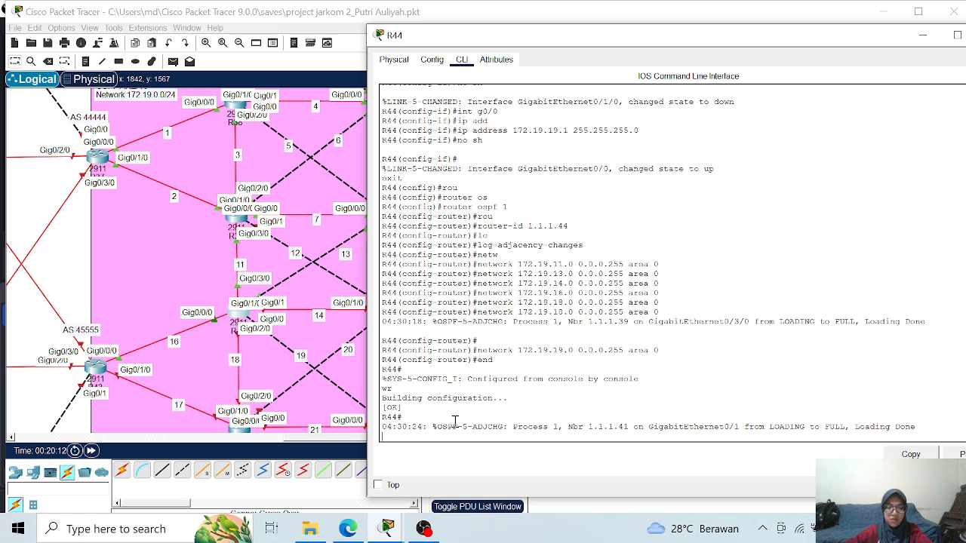
type("r")
key("Return")
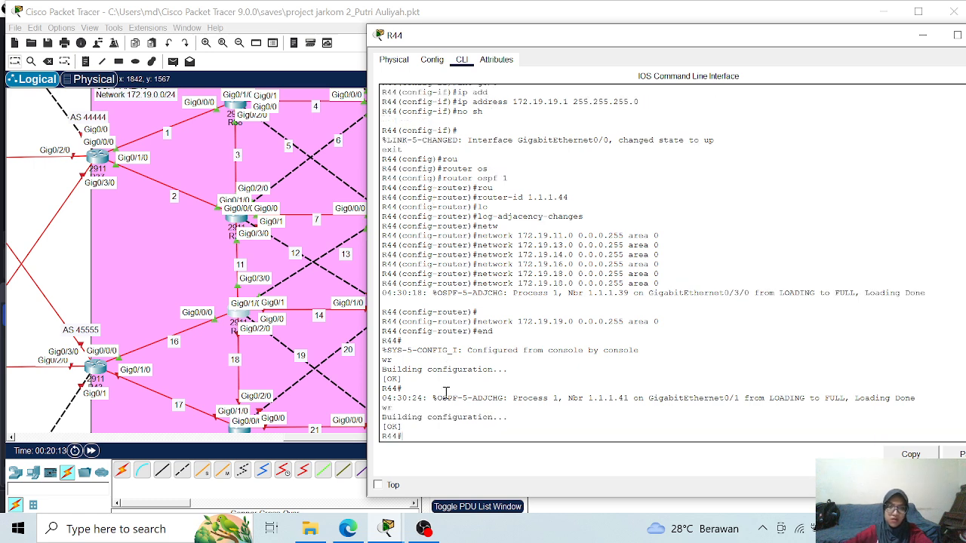
- Close R44's window and open the command-line interface of router R45, keeping the topology around it visible
left_click_drag(873, 43, 760, 48)
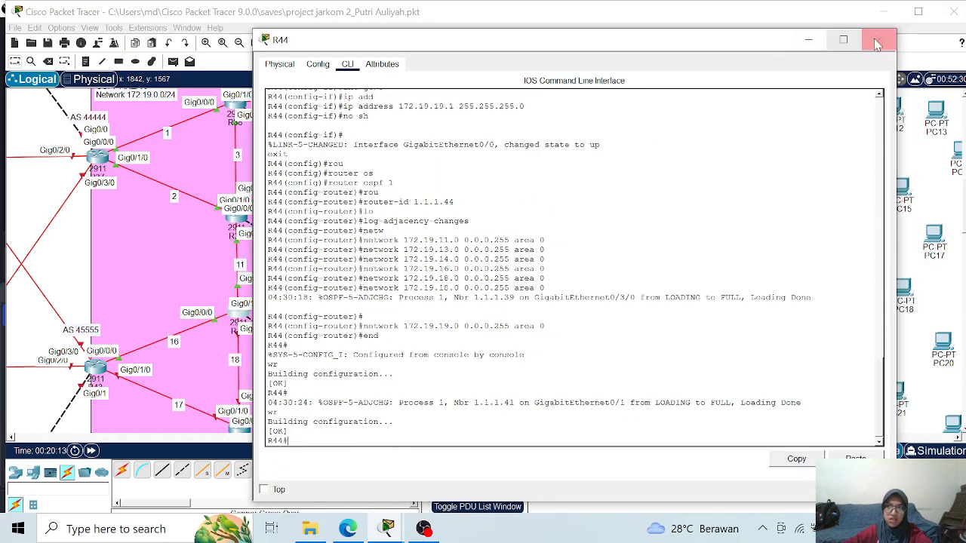
left_click(879, 43)
scroll(261, 376, "down", 1)
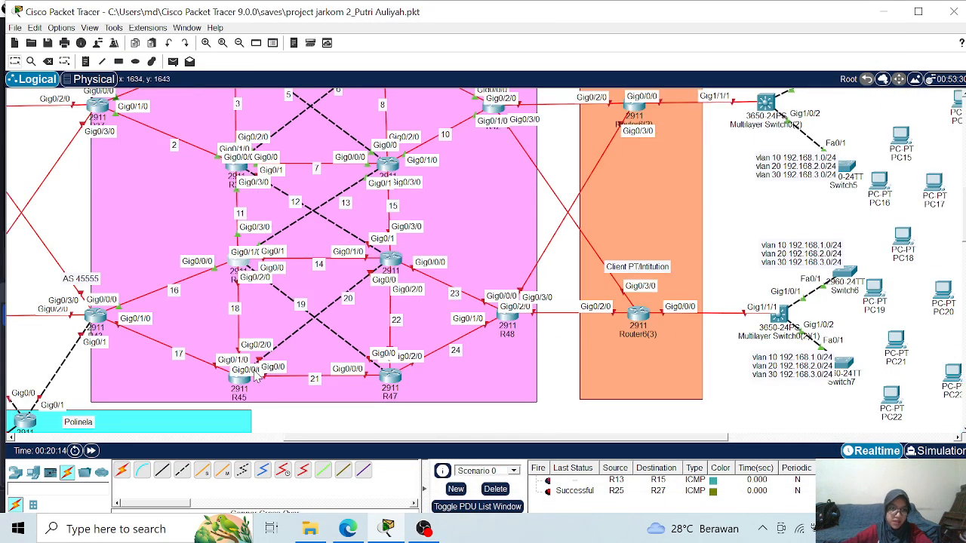
left_click(238, 383)
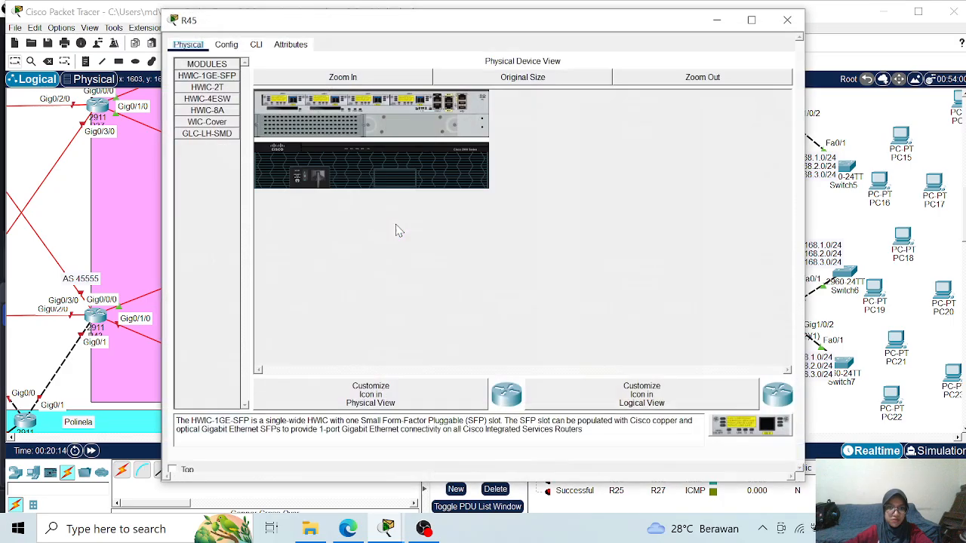
left_click(256, 44)
left_click_drag(315, 23, 510, 30)
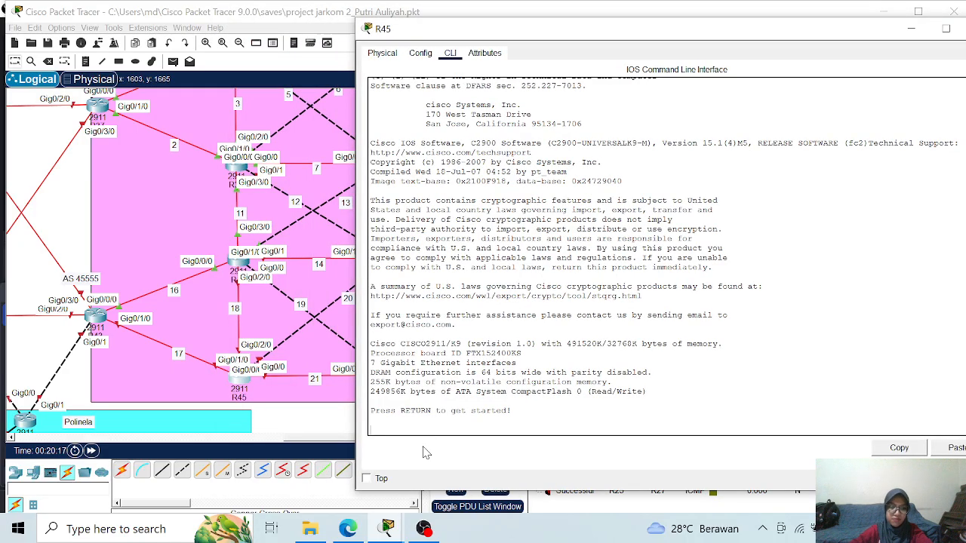
- Enter global configuration mode on the new router and set its hostname to R45
key("Return")
key("Return")
type("ena")
key("Return")
type("conf t")
key("Return")
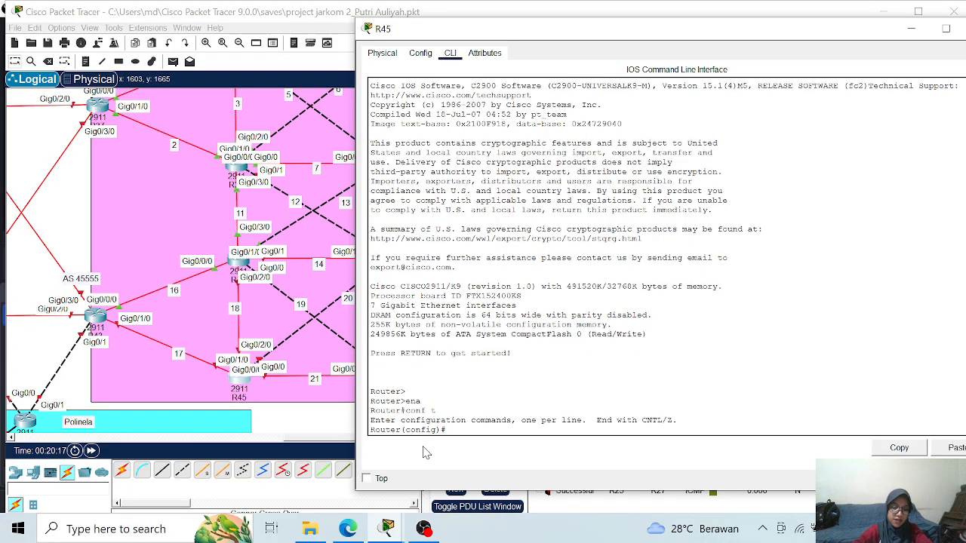
type("hostname R45")
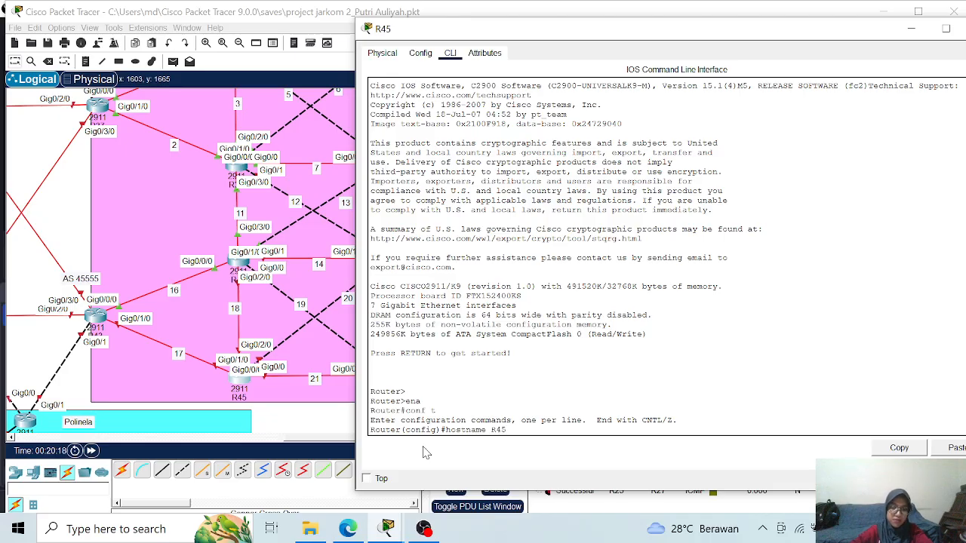
key("Return")
- Assign 172.19.18.2 with mask 255.255.255.0 to interface g0/2/0 on R45 and enable the interface
type("int")
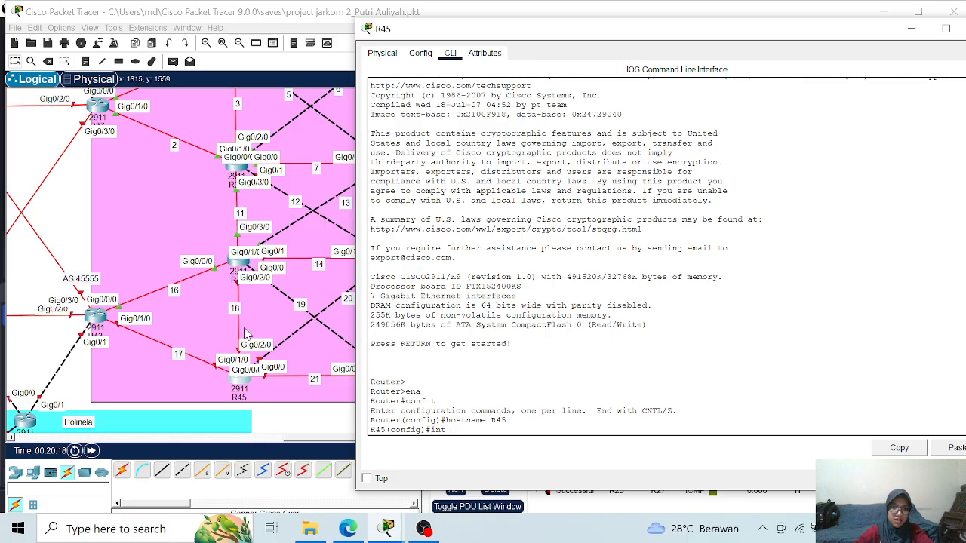
type(" g")
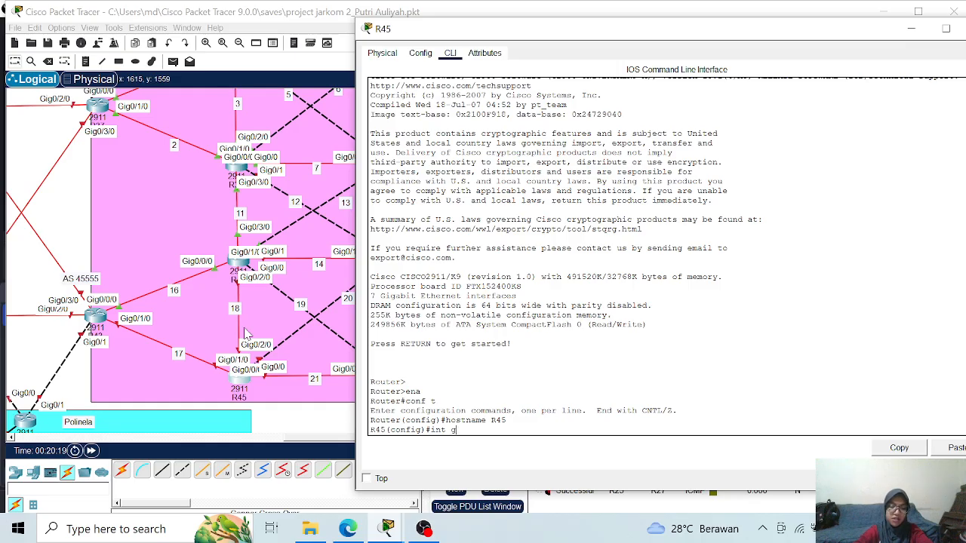
type("0/2/0")
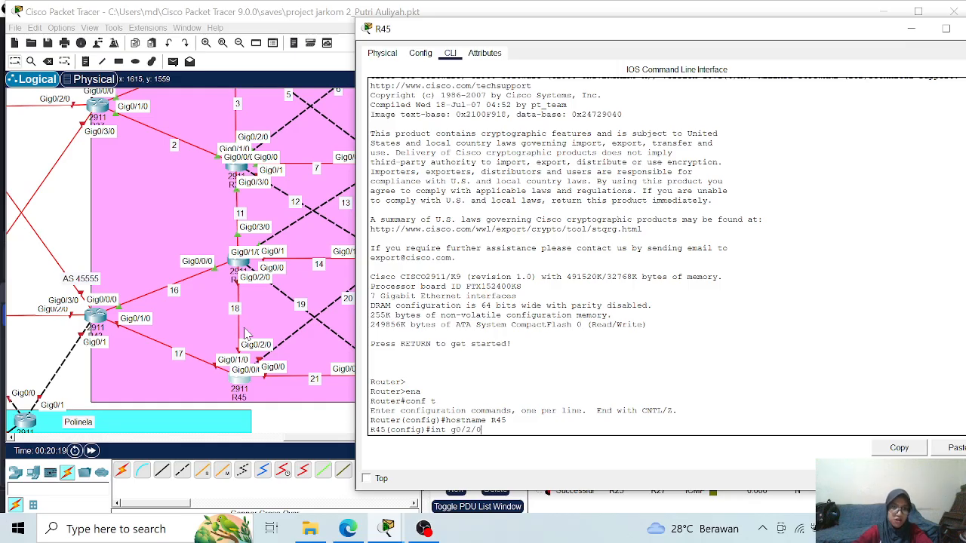
key("Return")
type("ip add")
key("Tab")
type("172")
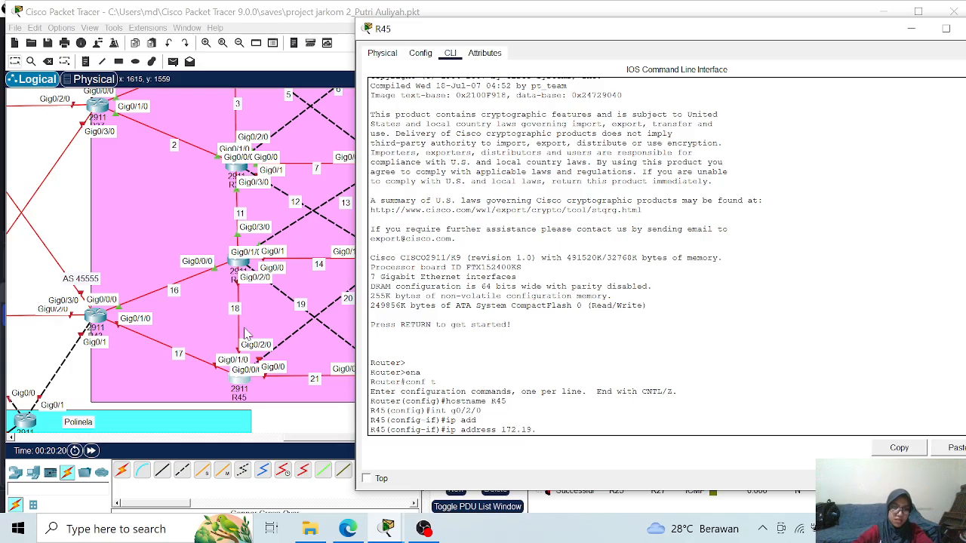
type(".19.10.2 2")
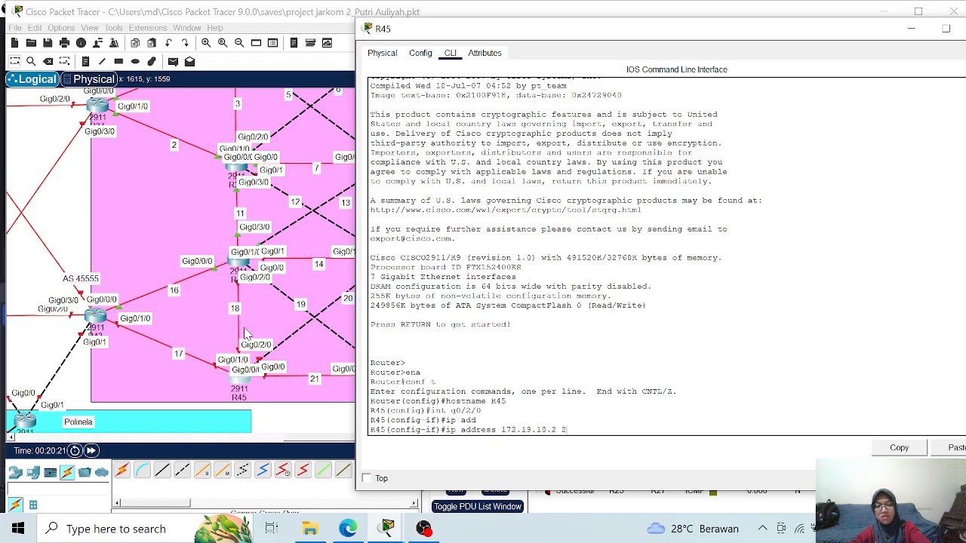
type("55.255.255.")
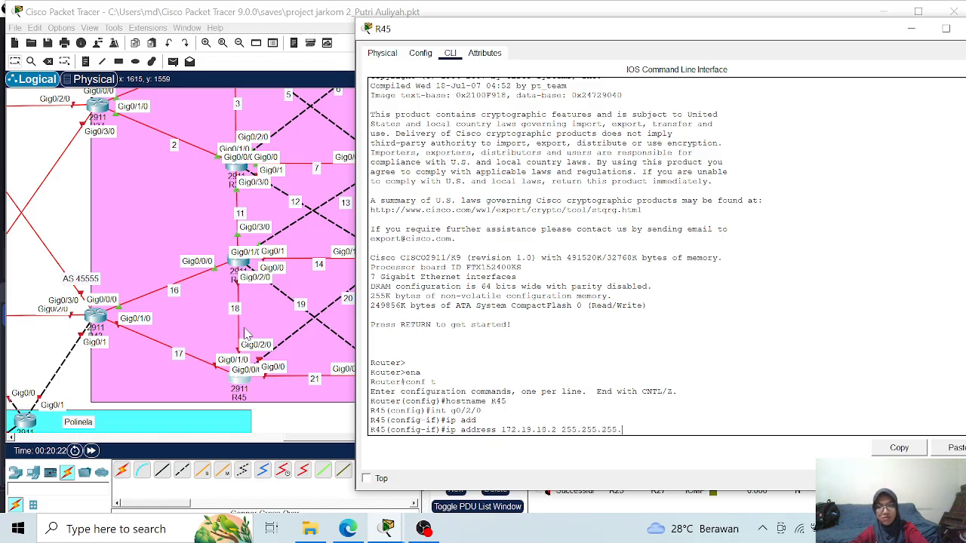
type("0")
key("Return")
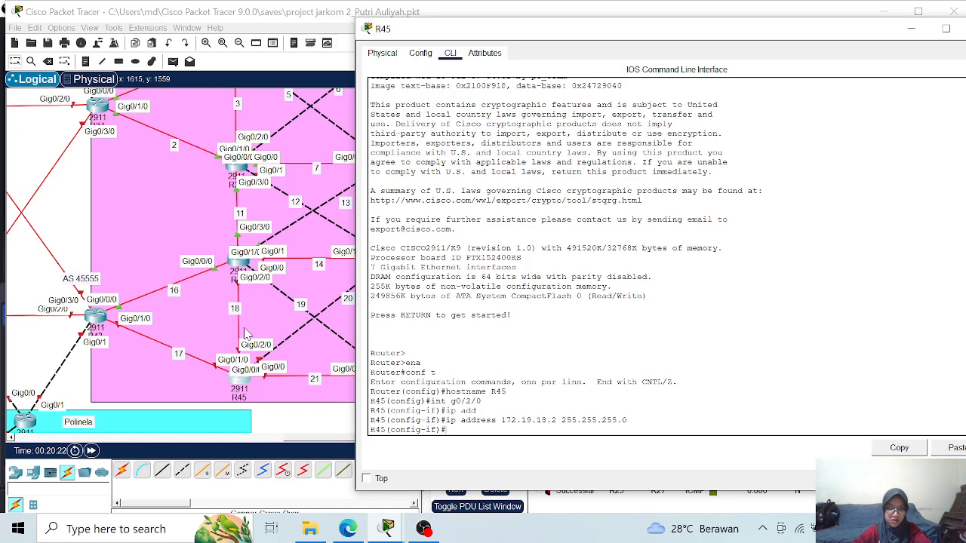
type("no sh")
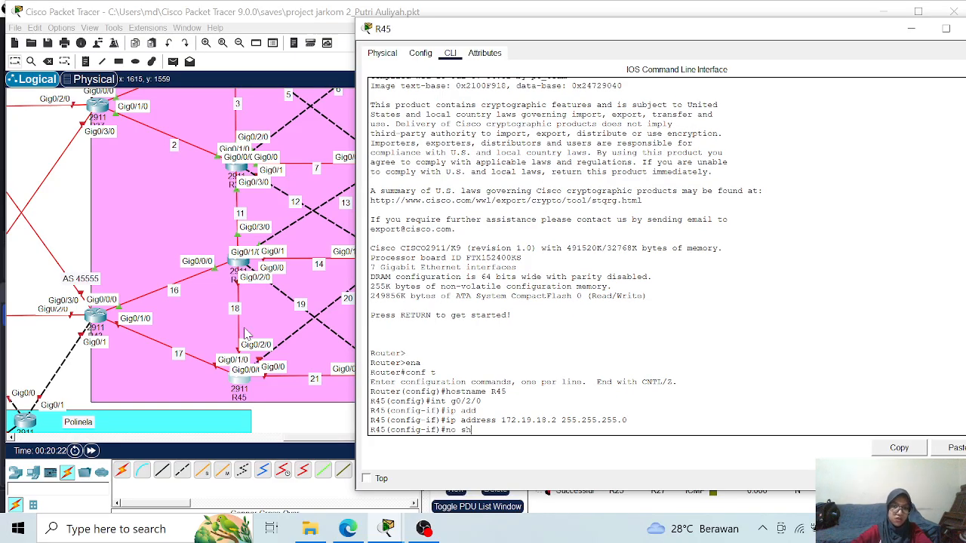
key("Return")
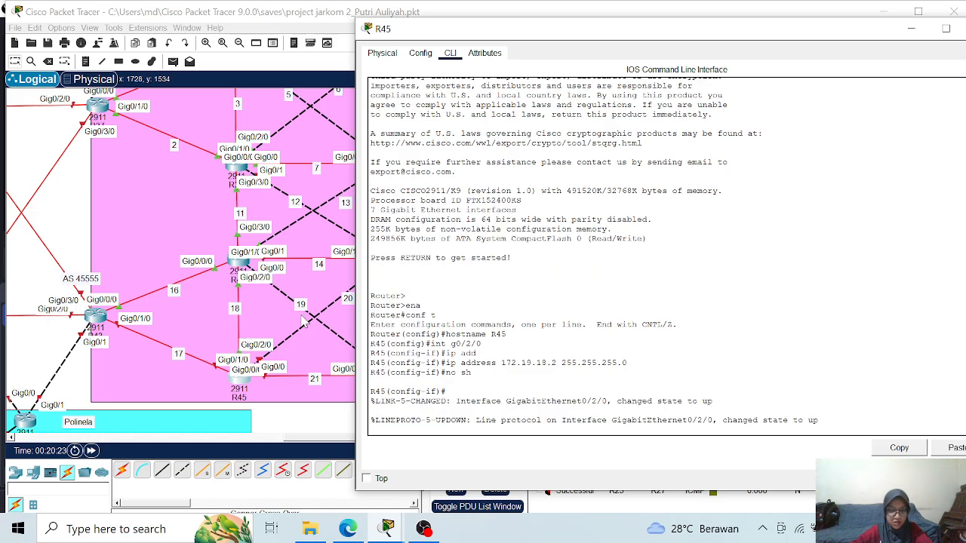
key("Return")
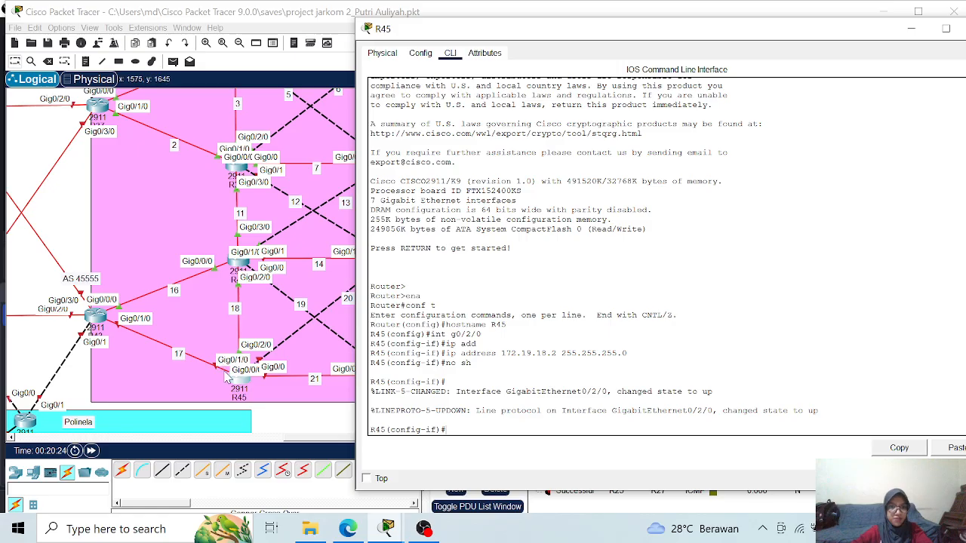
- Assign 172.19.17.2 with mask 255.255.255.0 to interface g0/1/0 on R45 and enable the interface
type("int g0")
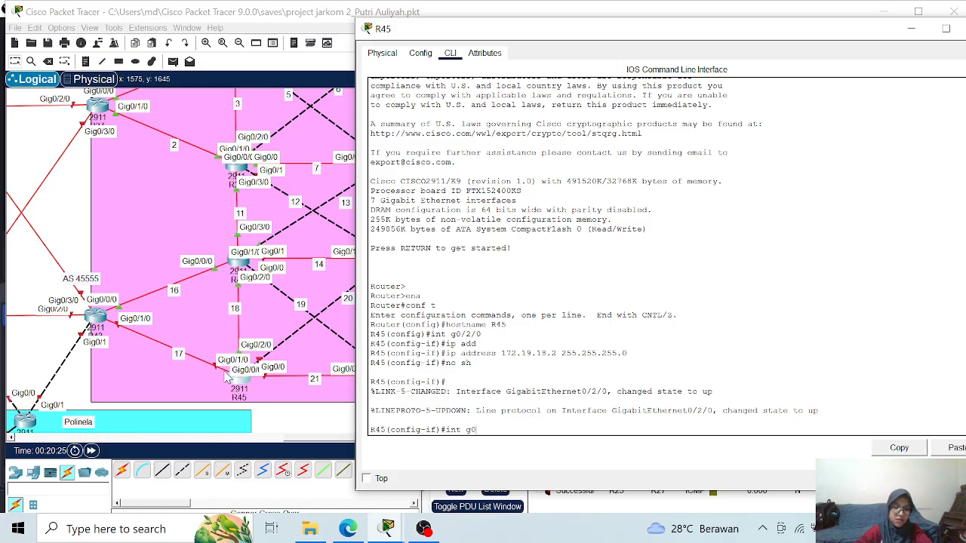
type("/1/0")
key("Return")
type("ip add")
key("Tab")
type("172.19")
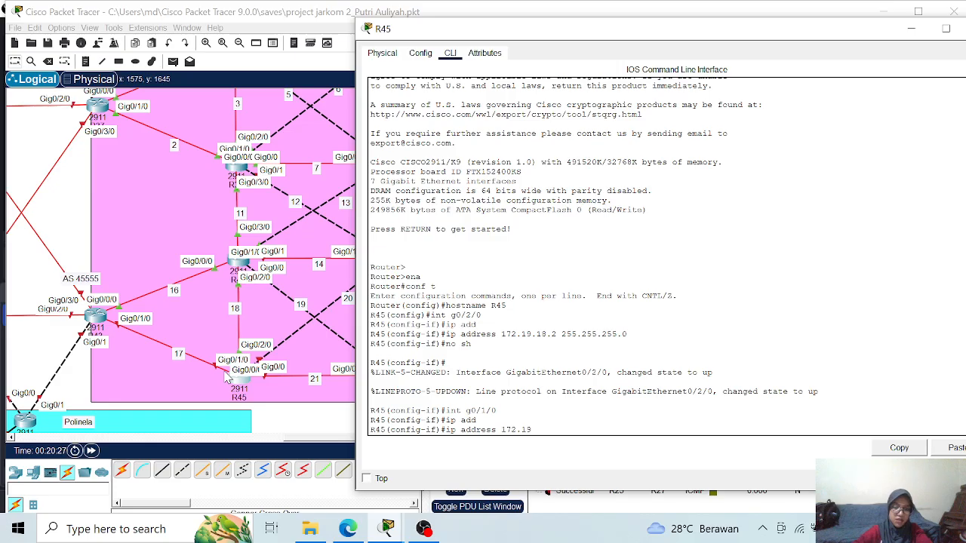
type(".17.2")
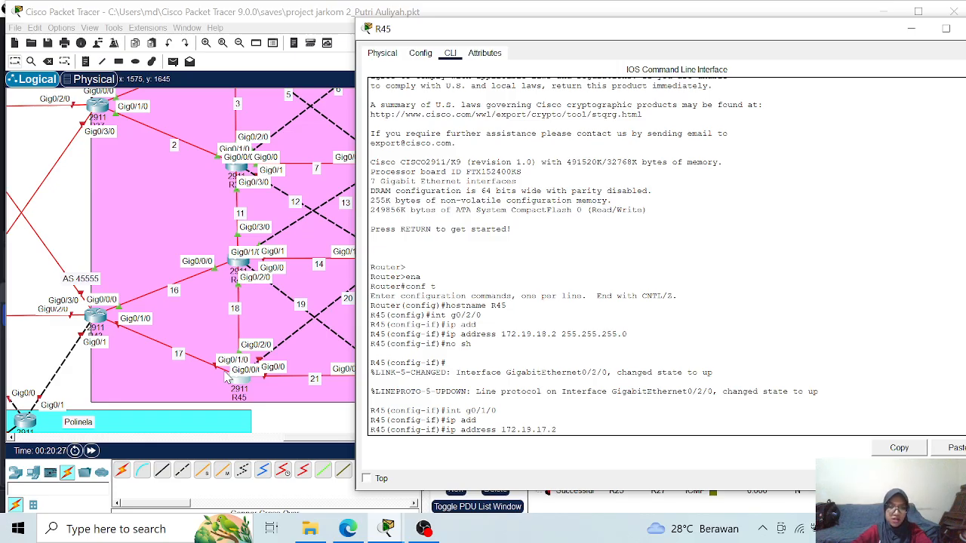
type(" 255.255.255")
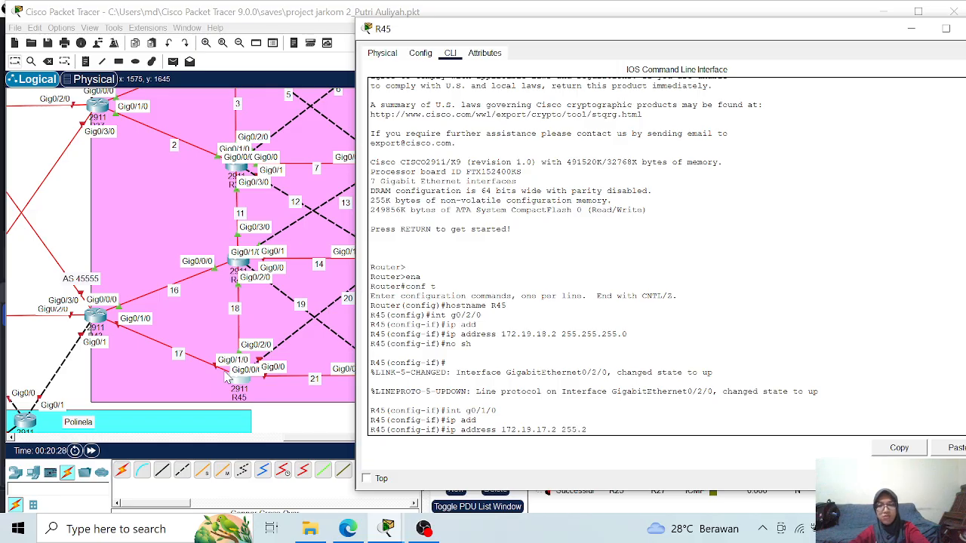
type(".0")
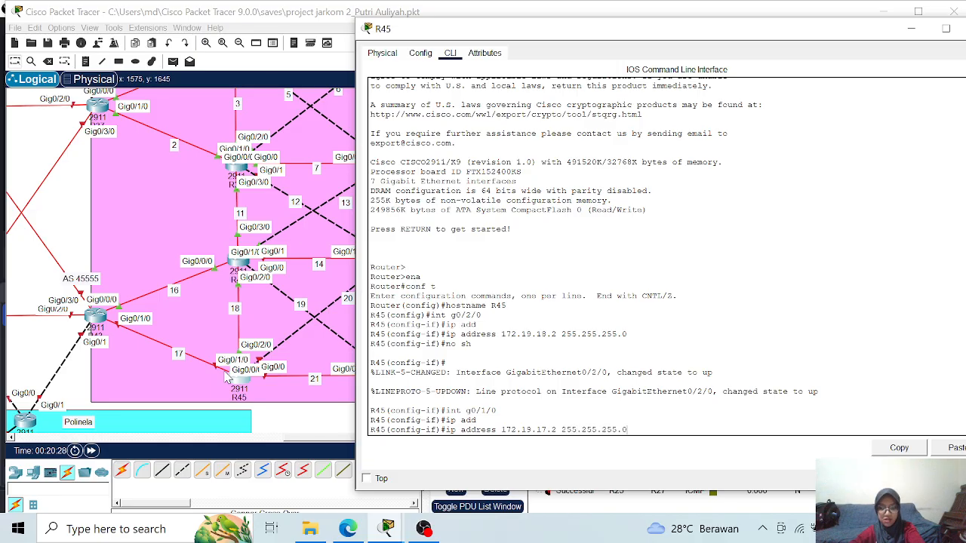
key("Return")
type("no sh")
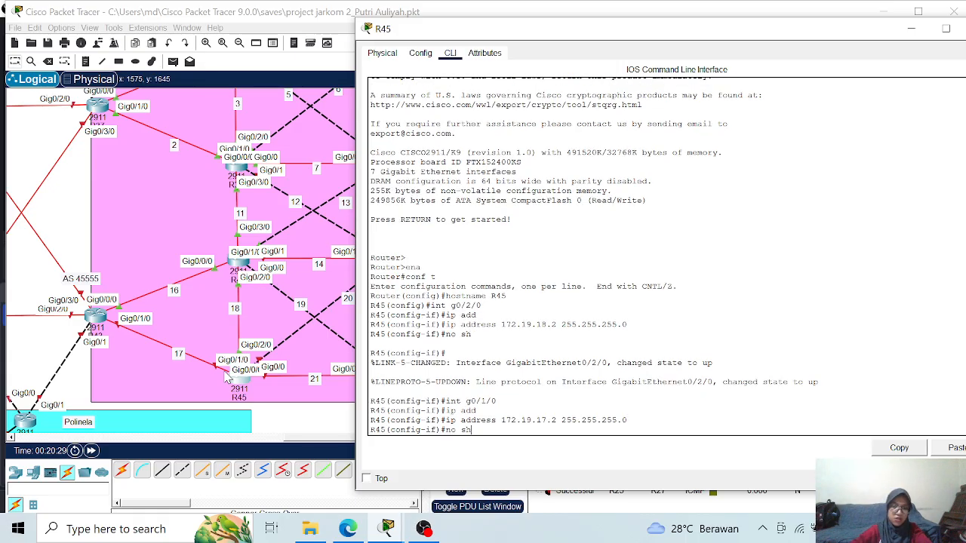
key("Return")
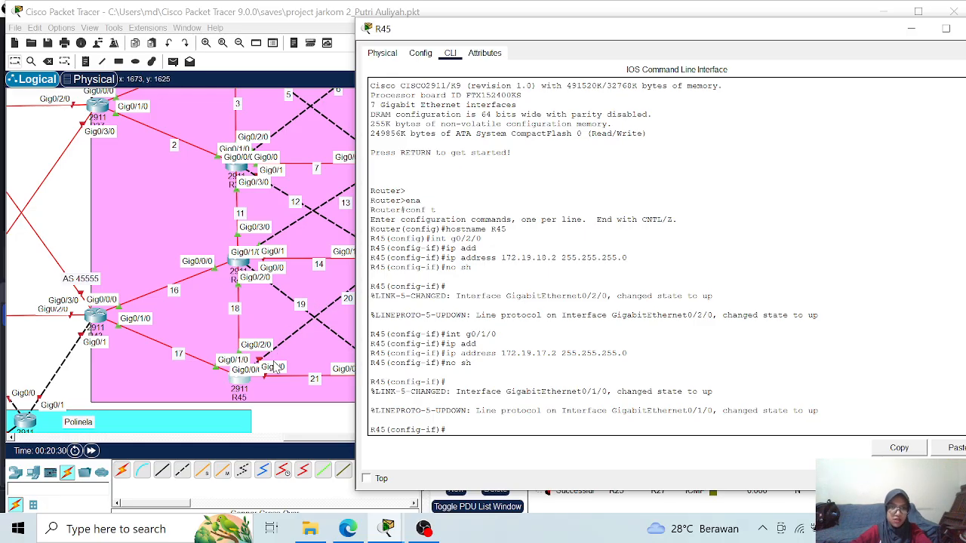
- Assign 172.19.20.1 with mask 255.255.255.0 to interface g0/0 on R45 and enable the interface
type("int g")
type("0/0")
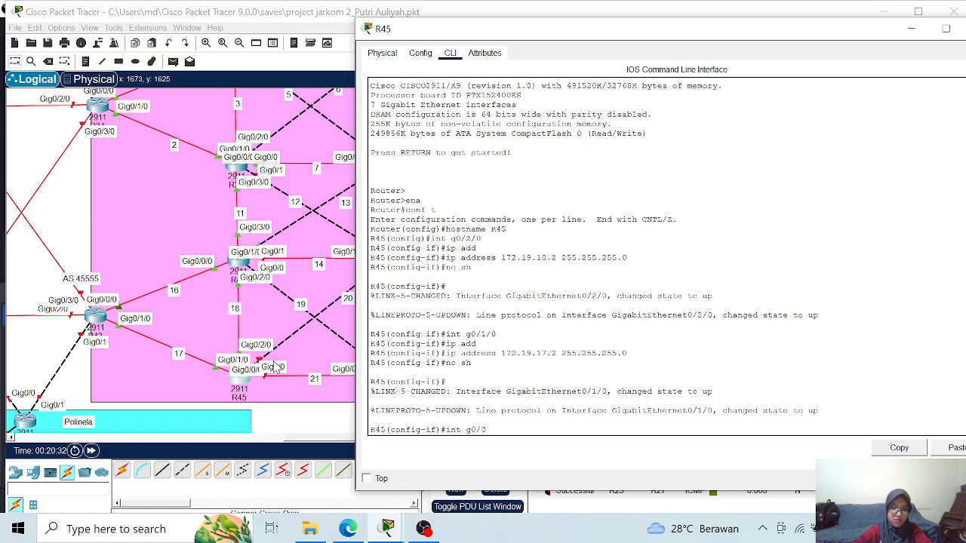
key("Return")
type("ip add")
key("Tab")
type("17")
type("2.13")
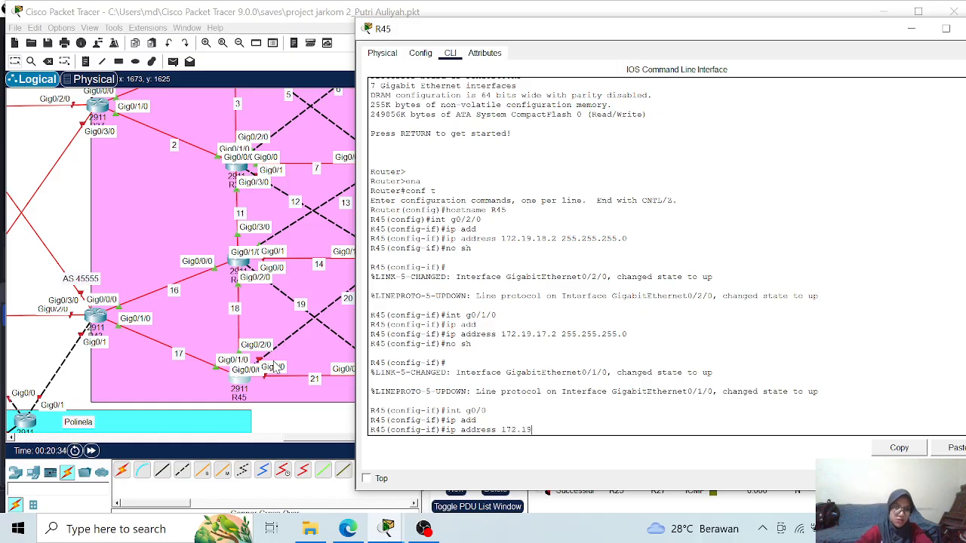
type(".20.1")
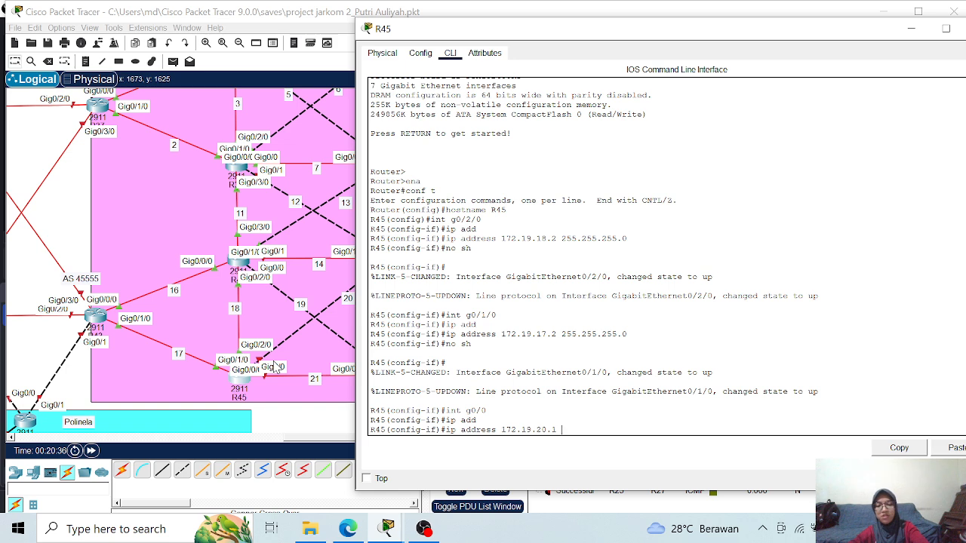
type(" 255.255.25")
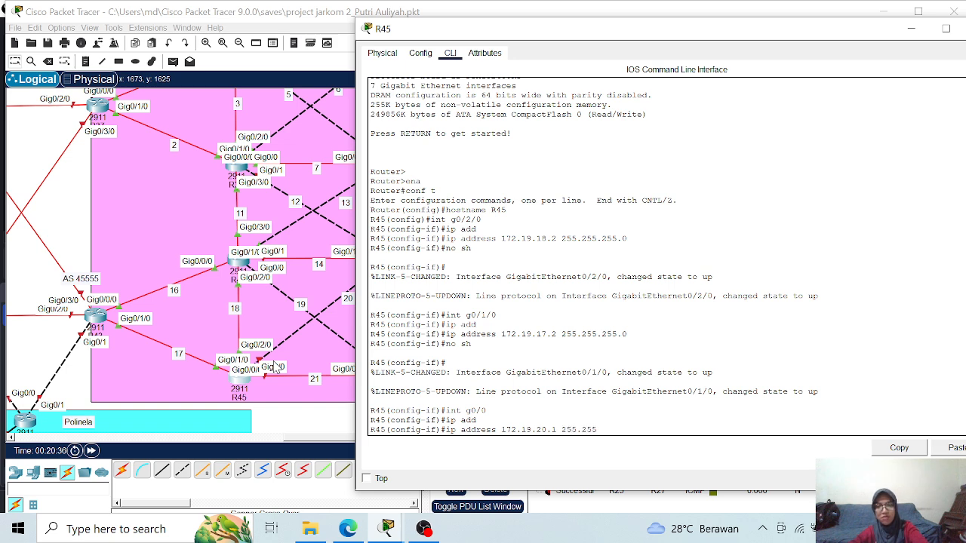
type("5.0")
key("Return")
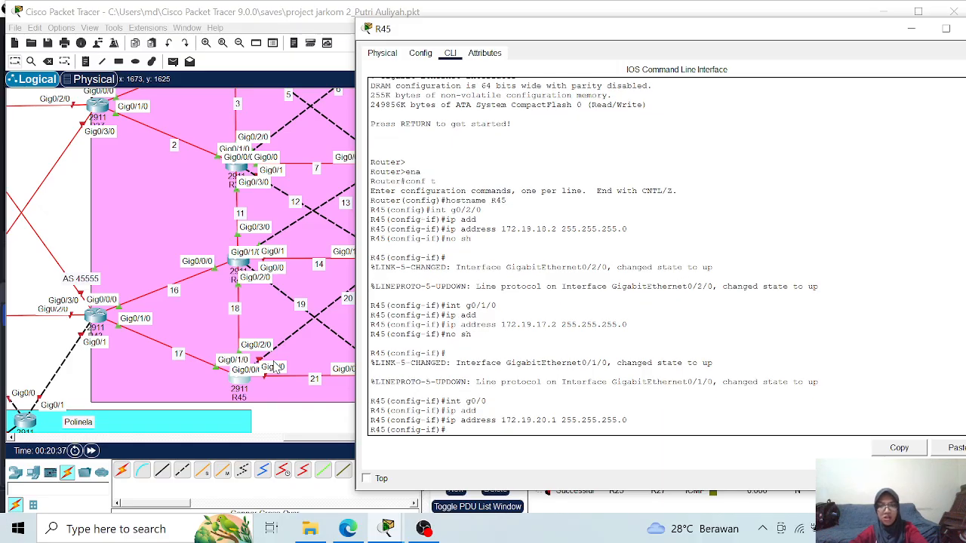
type("no s")
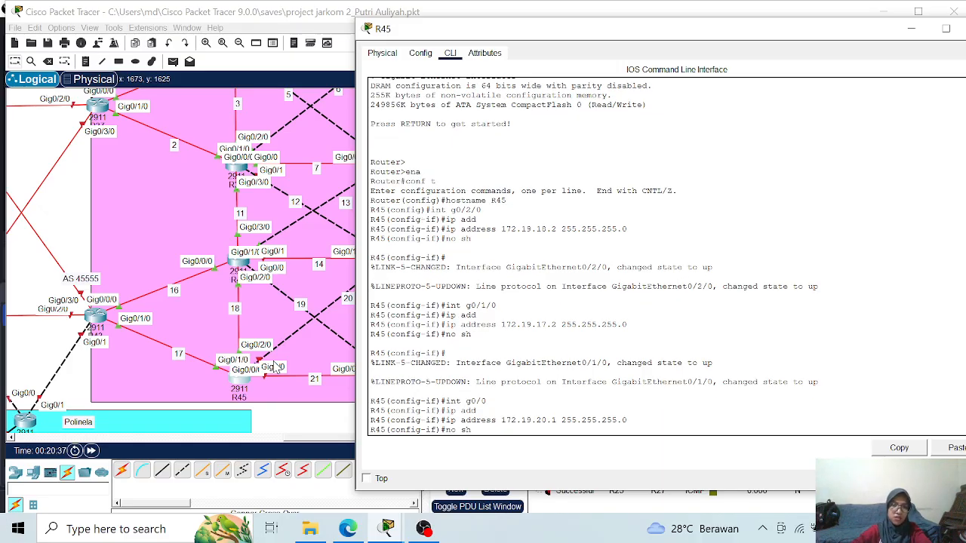
type("h")
key("Return")
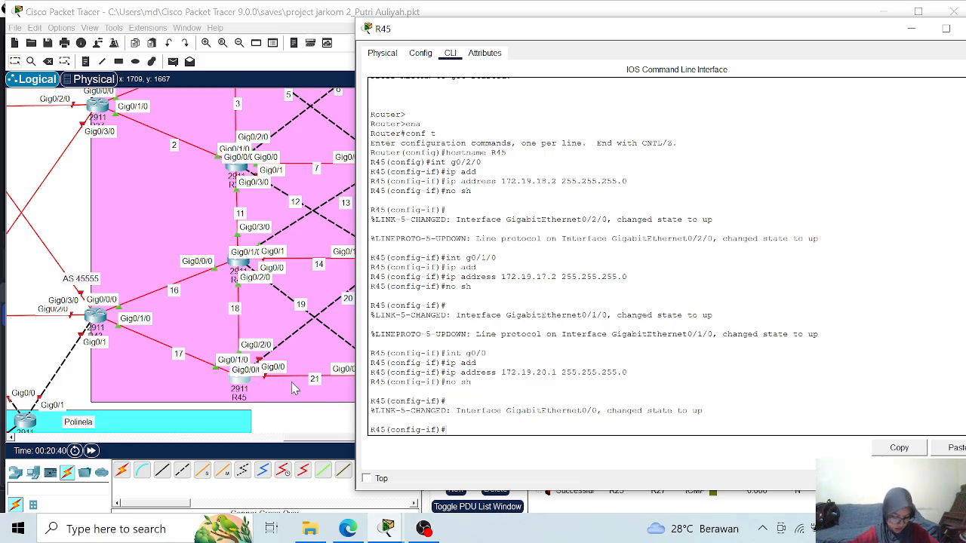
- Assign 172.19.21.1 with mask 255.255.255.0 to interface g0/0/0 on R45 and enable the interface
type("int g0/0/0")
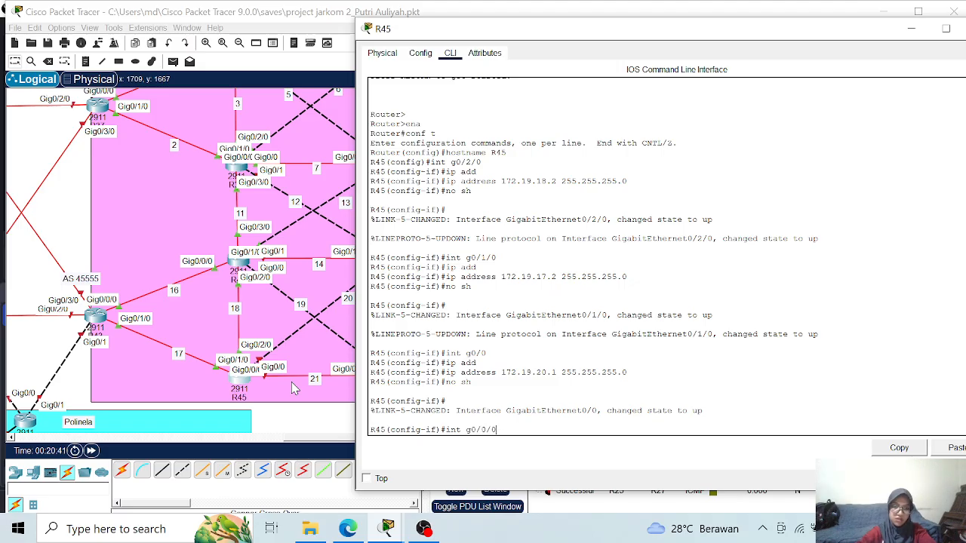
key("Return")
type("ip add")
key("Return")
type("ip address 172.19.21.1")
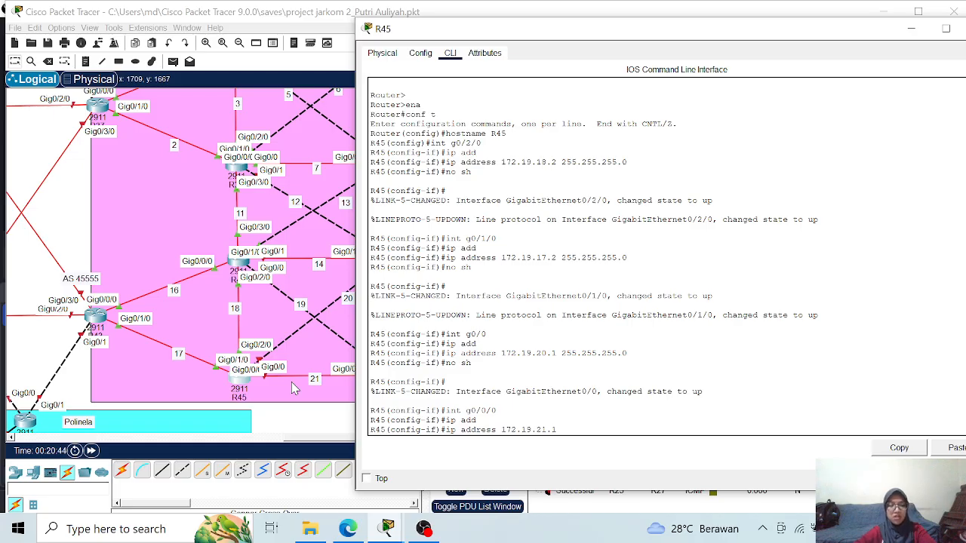
type(" 255.255.255.")
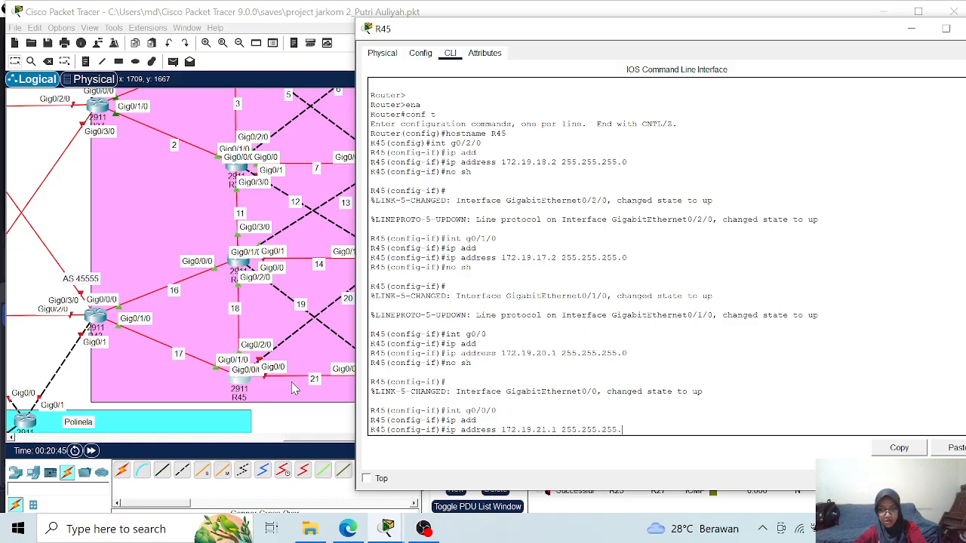
type("0")
key("Return")
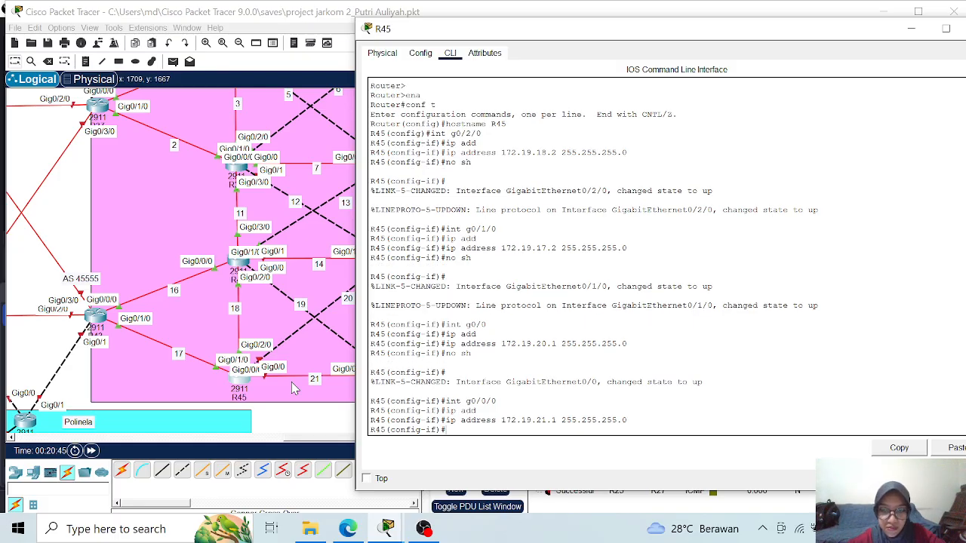
type("no sh")
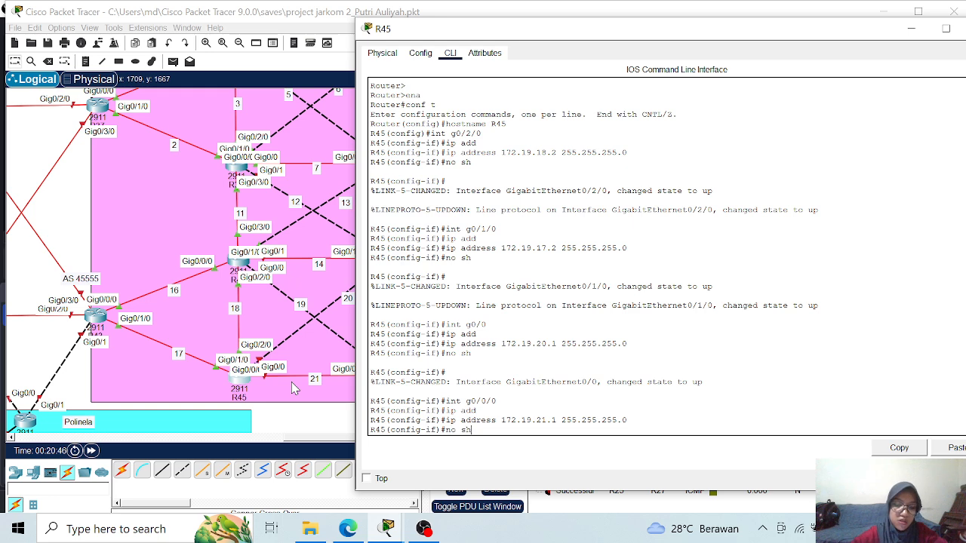
key("Return")
- Return to global configuration mode on R45 and display the brief IP interface summary
type("exit")
key("Return")
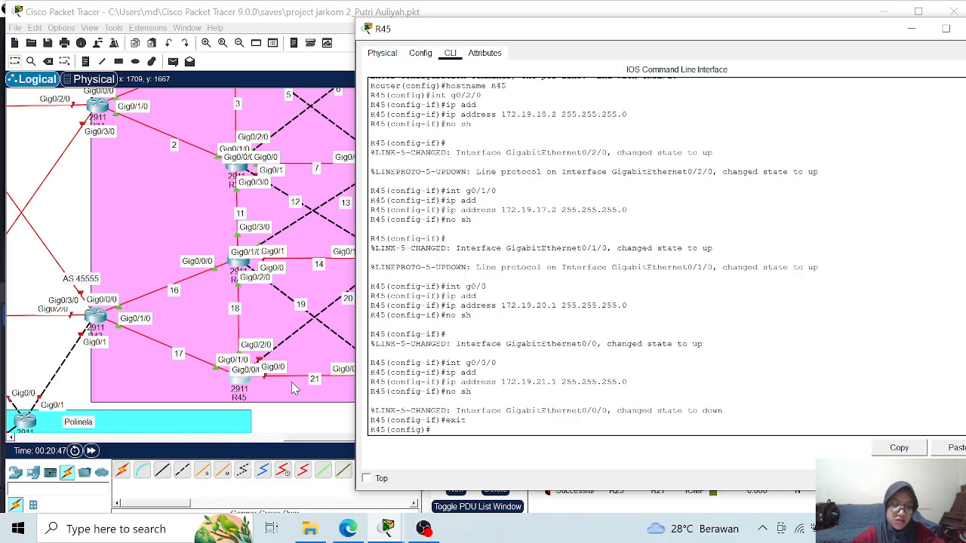
type("do sh ip int br")
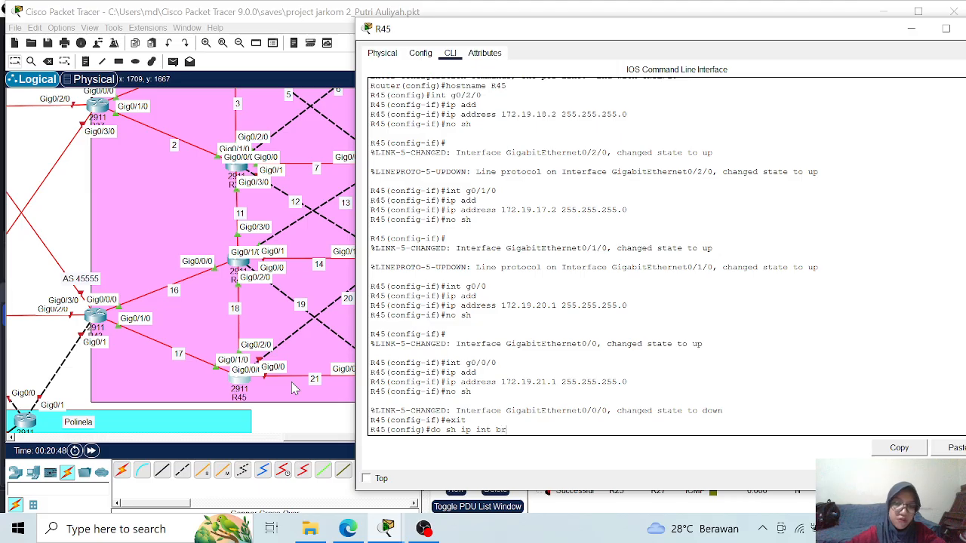
key("Return")
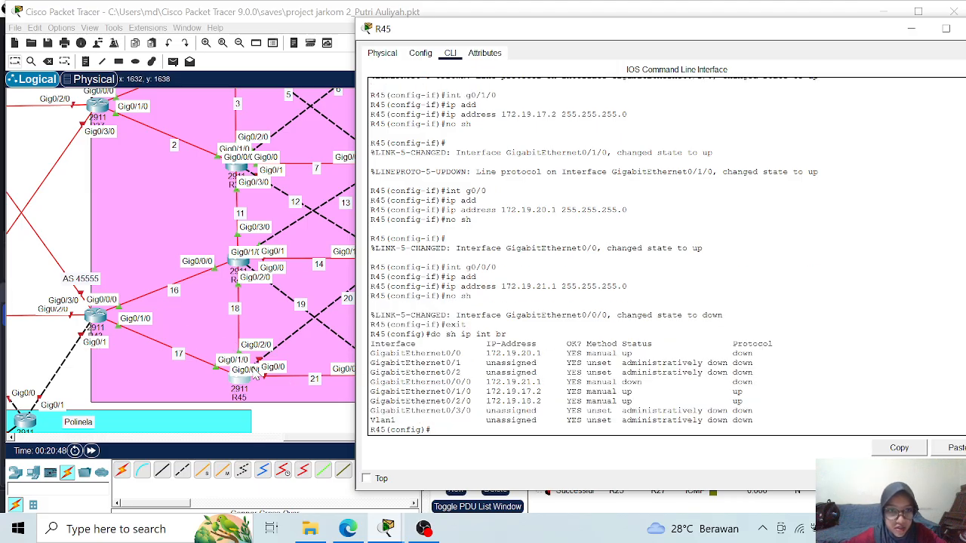
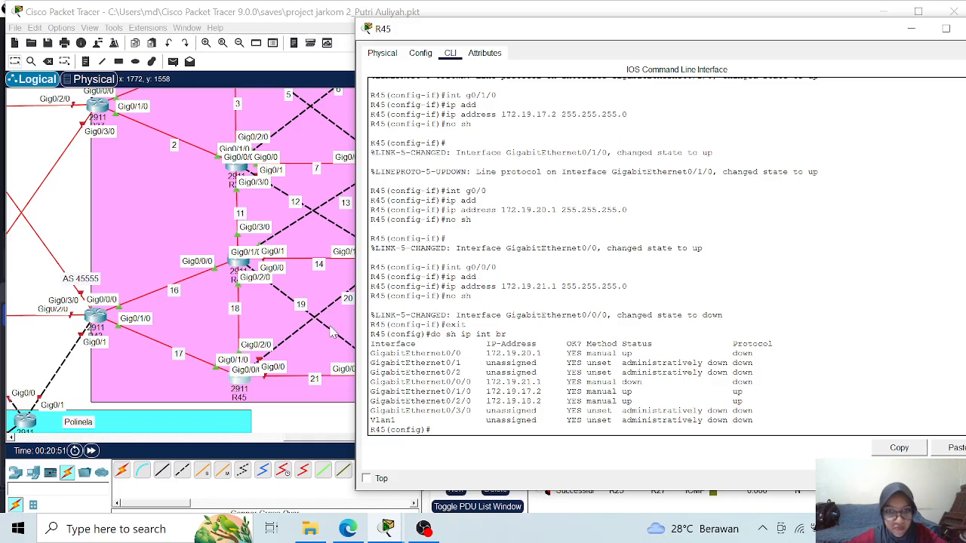
- Start OSPF routing process 1 on R45
type("router")
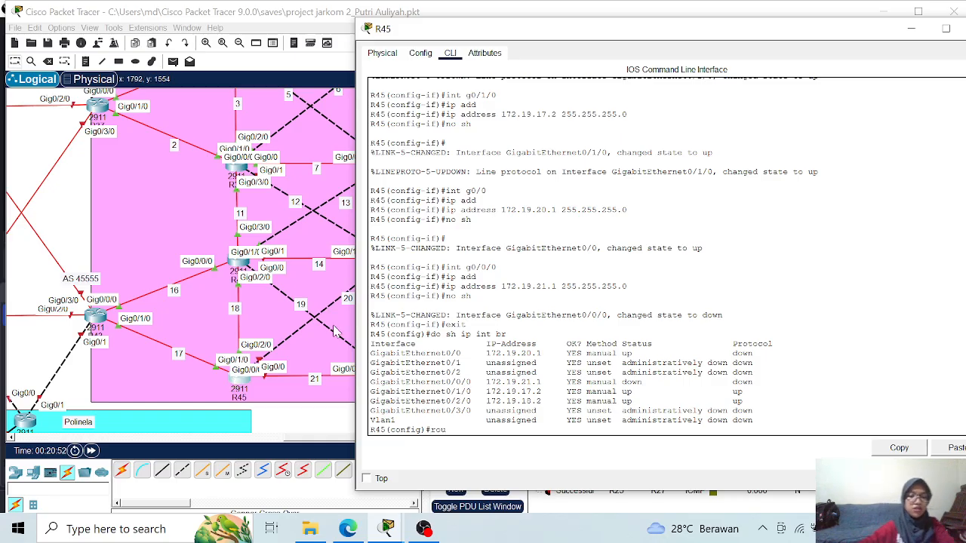
key("Tab")
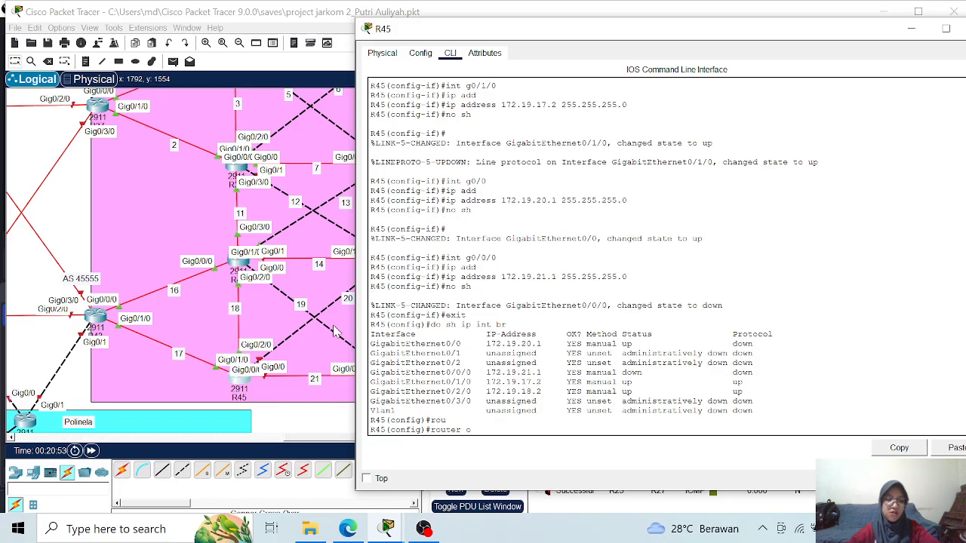
type("os")
key("Tab")
type("1")
key("Return")
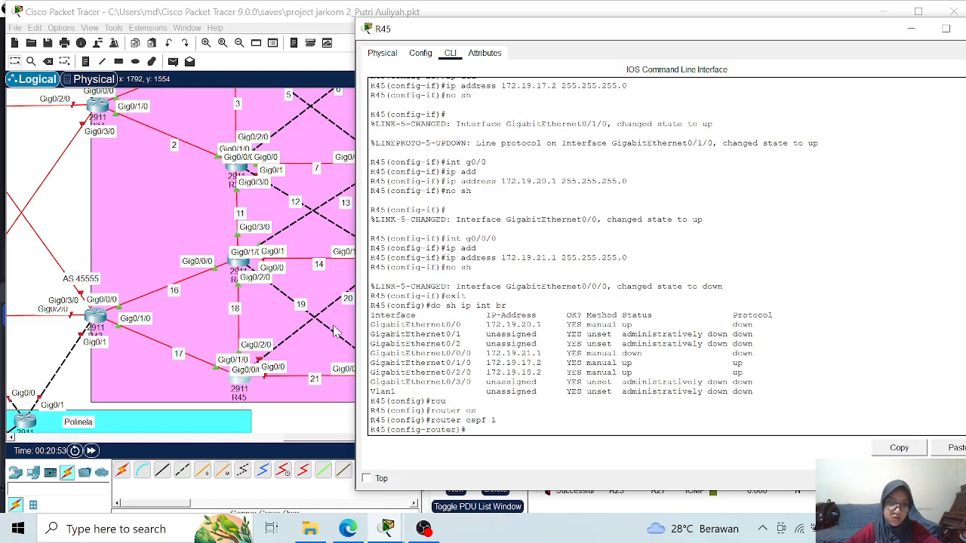
- Set the OSPF router ID on R45 to 1.1.1.45 and enable logging of adjacency changes
type("rou")
key("Tab")
type("1.1")
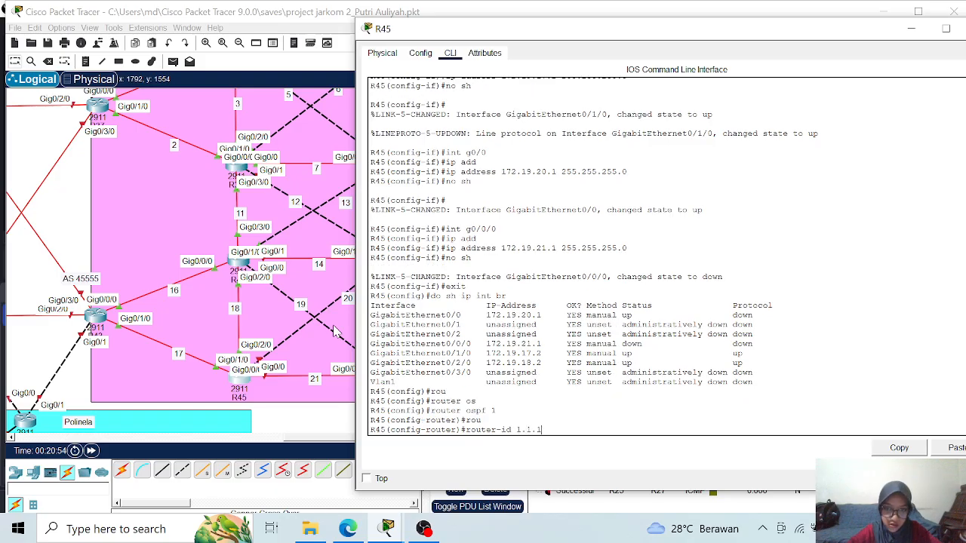
type(".1.45")
key("Return")
type("log")
key("Tab")
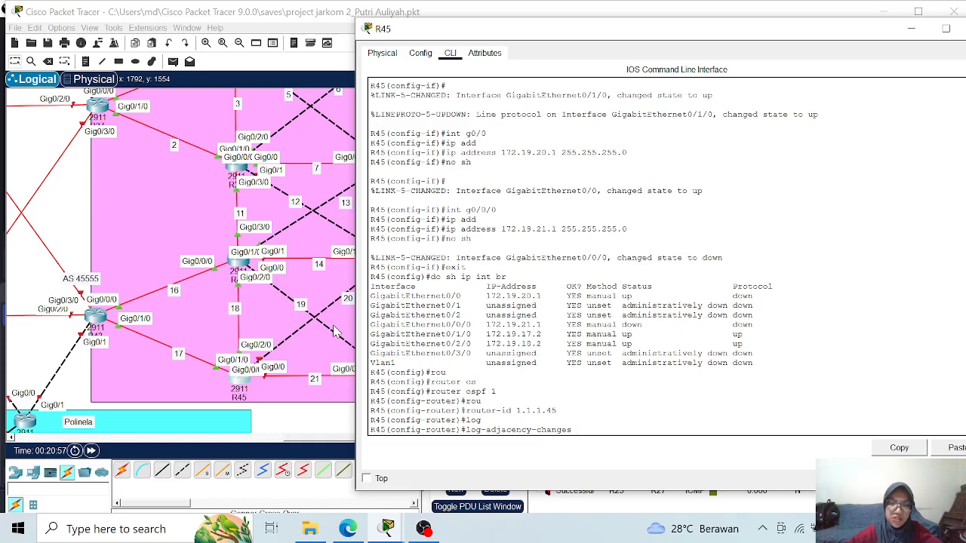
key("Return")
- Advertise network 172.19.18.0 with wildcard mask 0.0.0.255 in OSPF area 0 on R45
type("net")
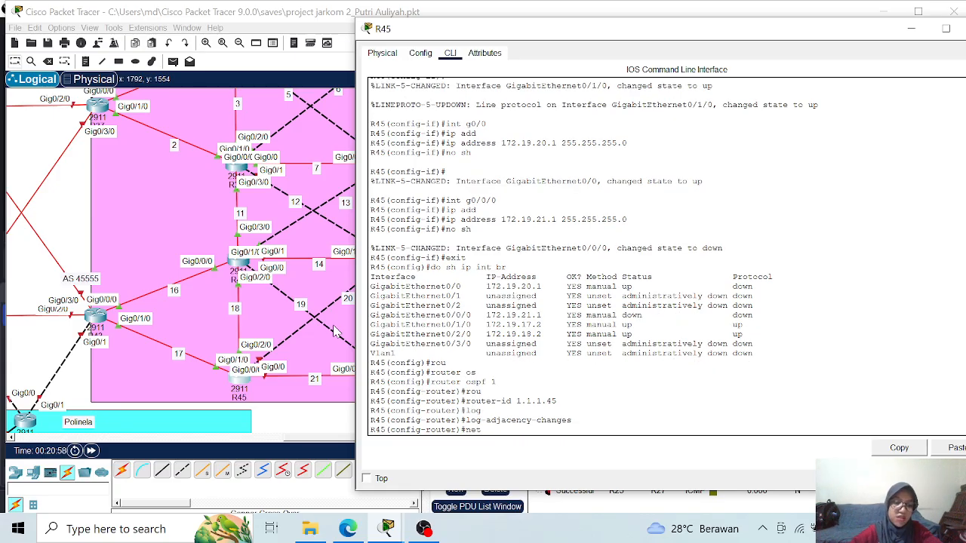
type("w")
key("Tab")
type("172.19.")
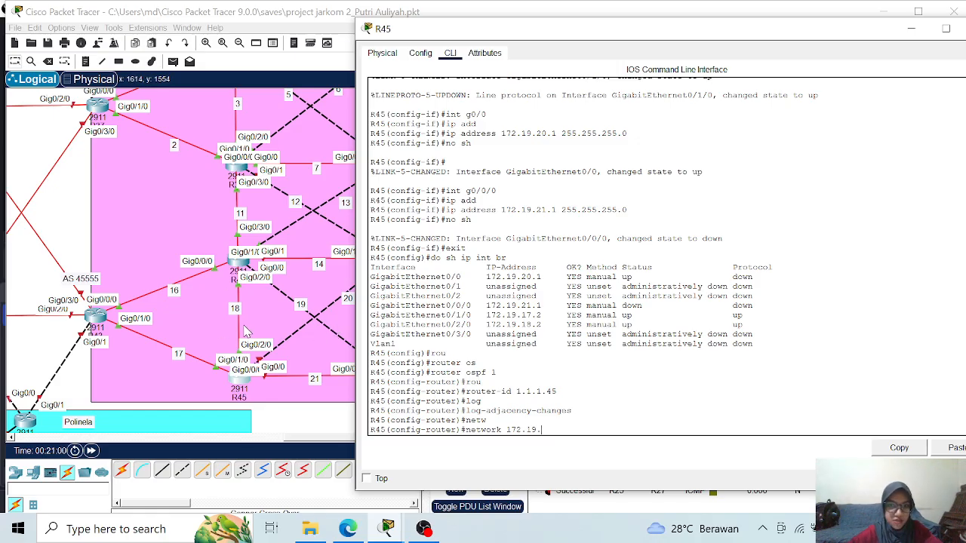
type("18.0")
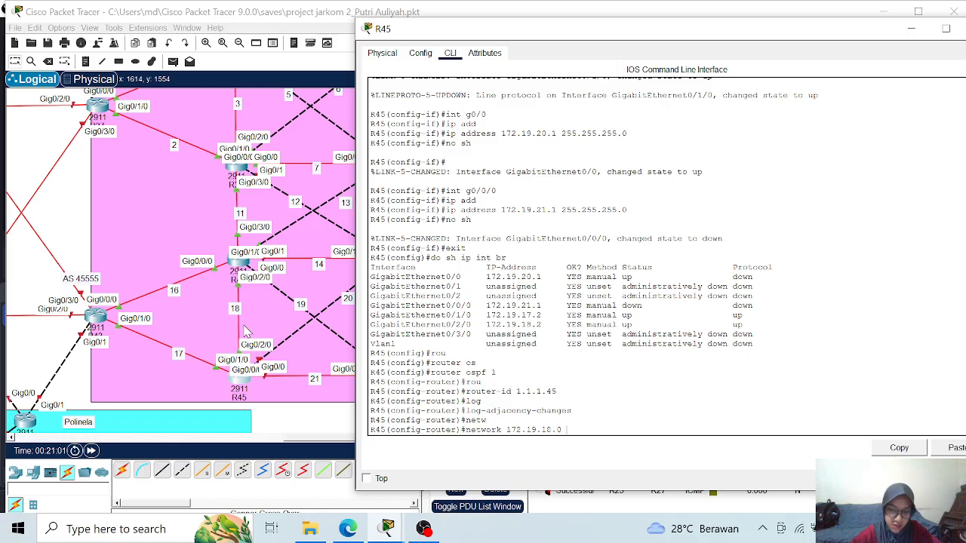
type(" 0.0.0.255 a")
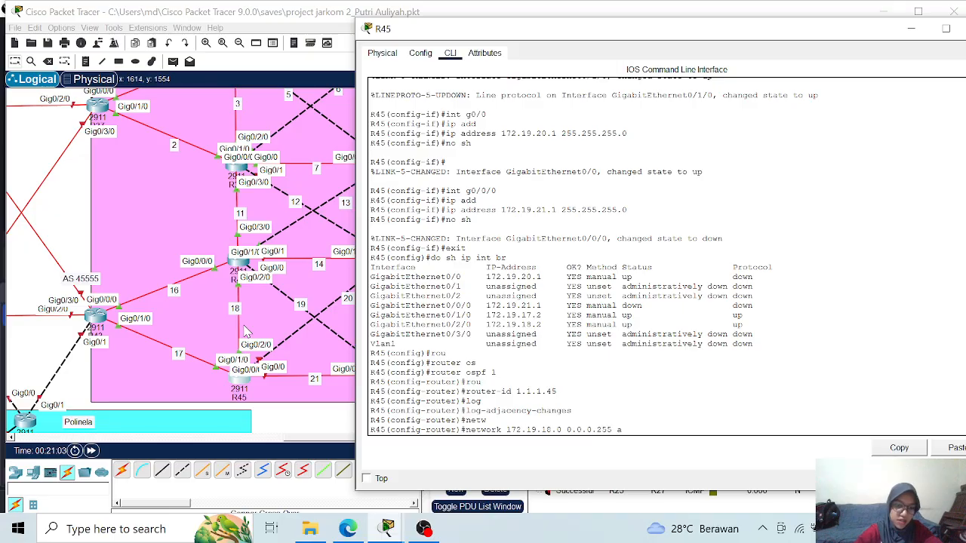
type("rea 0")
key("Return")
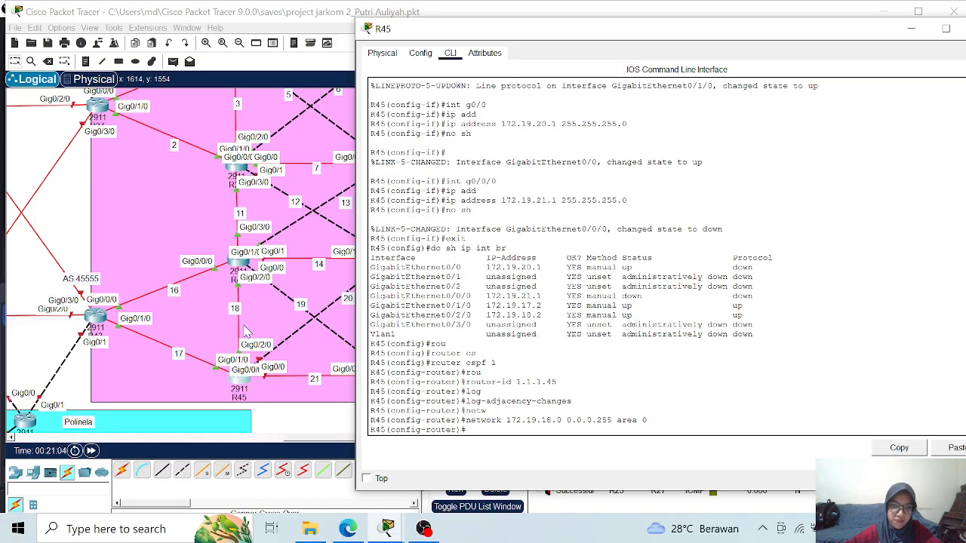
- Advertise network 172.19.17.0 with wildcard mask 0.0.0.255 in OSPF area 0 on R45
key("Up")
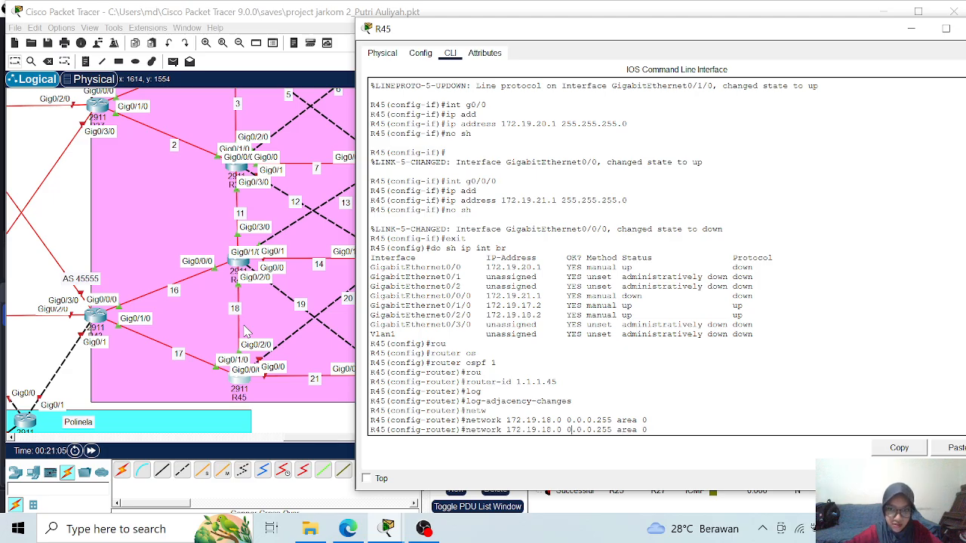
key("BackSpace")
type("7")
key("Return")
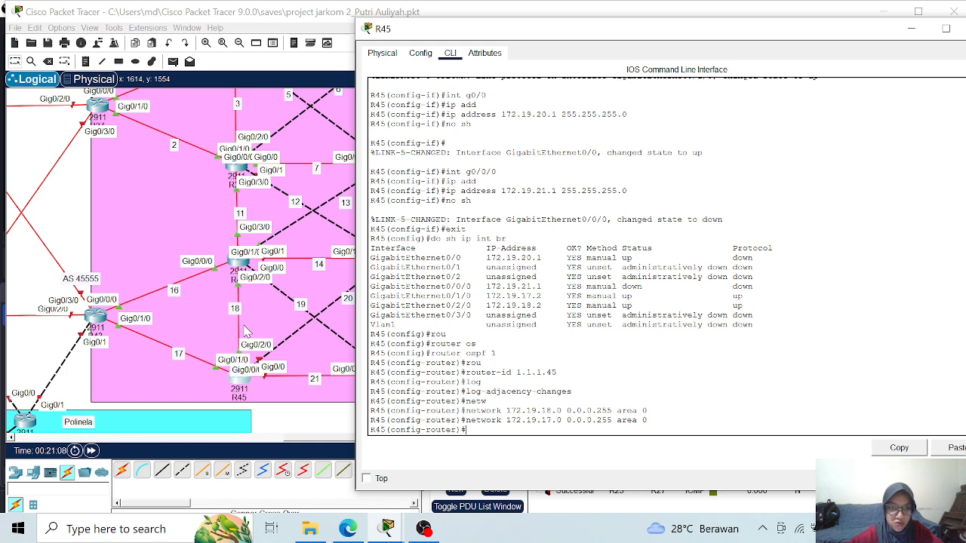
- Advertise network 172.19.20.0 with wildcard mask 0.0.0.255 in OSPF area 0 on R45
key("Up")
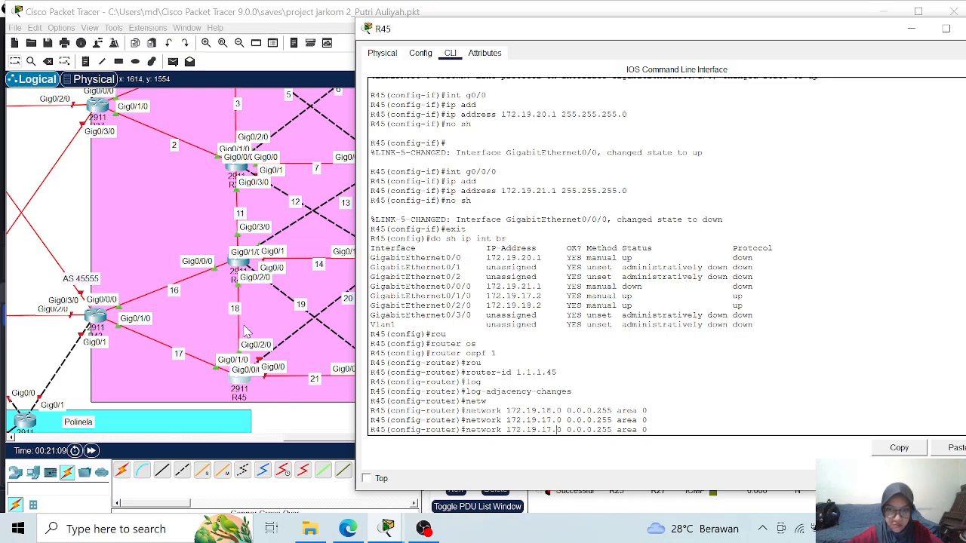
key("BackSpace")
key("BackSpace")
type("20")
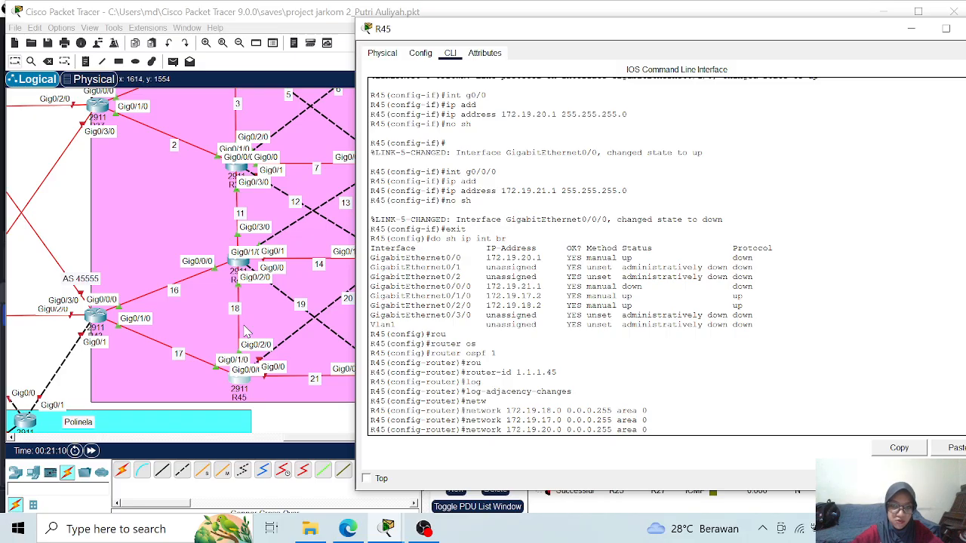
key("Return")
- Advertise network 172.19.21.0 with wildcard mask 0.0.0.255 in OSPF area 0 on R45
key("Up")
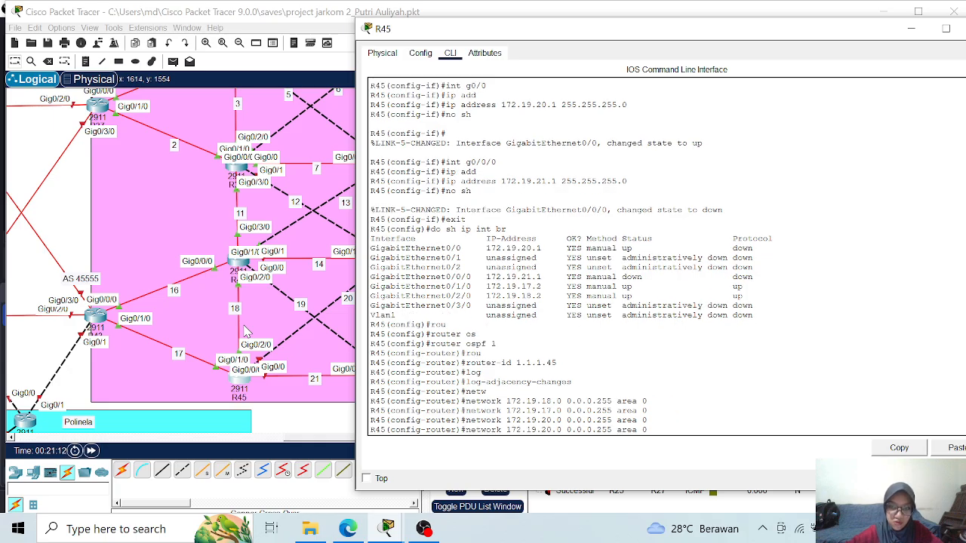
key("Left")
key("Left")
key("Left")
key("Left")
key("Left")
key("Left")
key("Left")
key("Left")
key("Left")
key("Left")
key("Left")
key("Left")
key("BackSpace")
type("1")
key("Return")
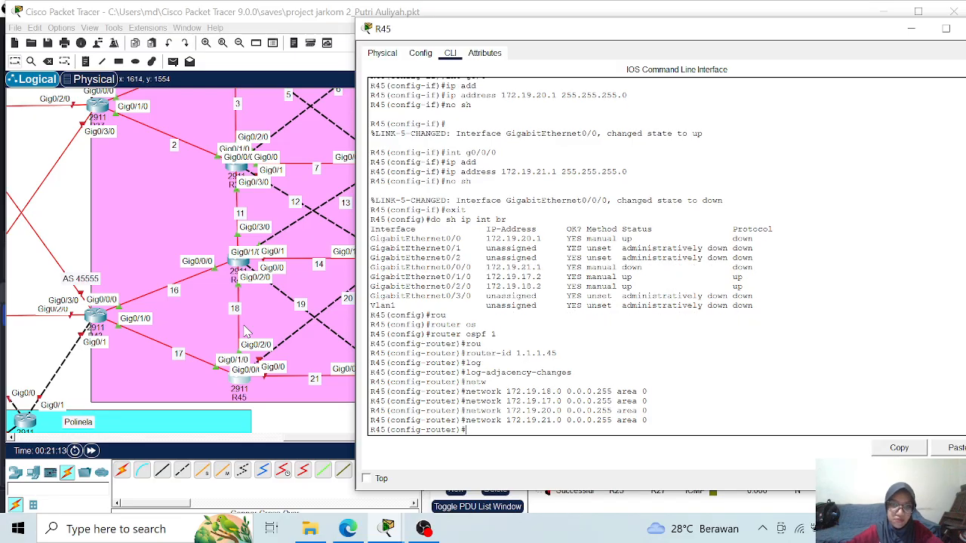
- Exit configuration mode to save R45's configuration with wr, and close the router's window
type("end")
key("Return")
type("wr")
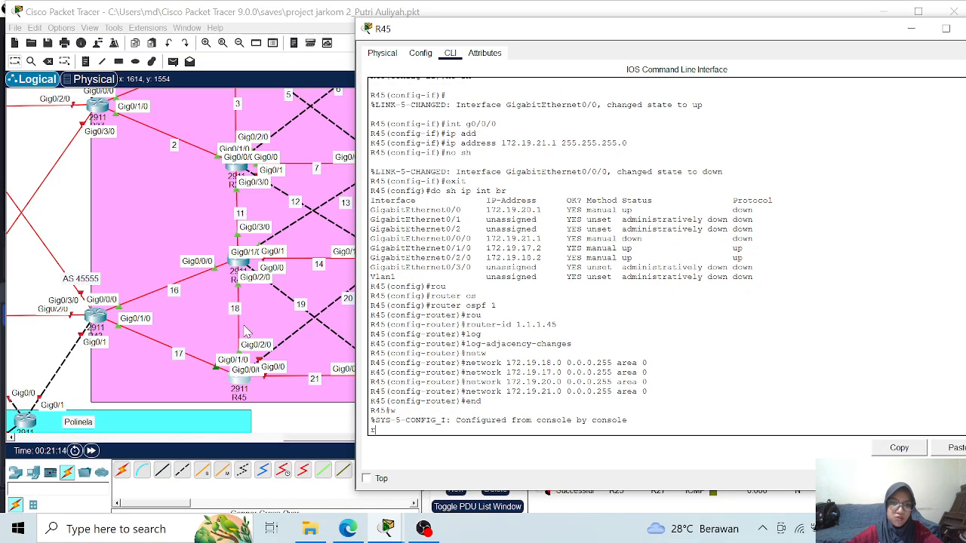
key("Return")
type("wr")
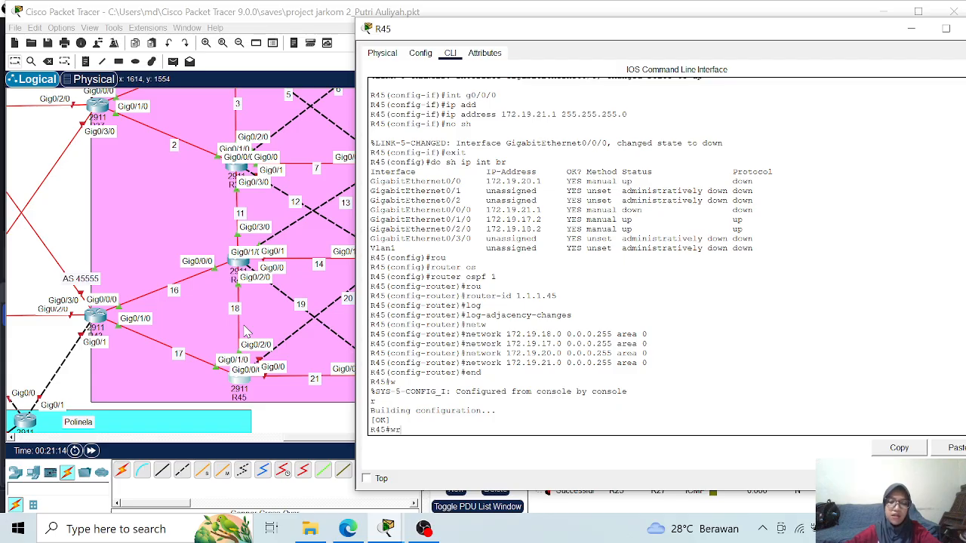
key("Return")
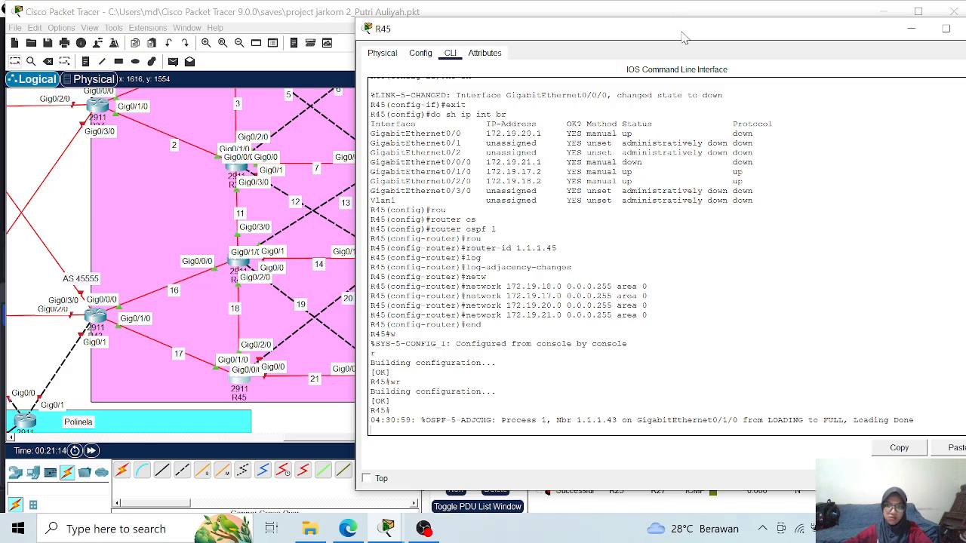
left_click_drag(677, 38, 527, 42)
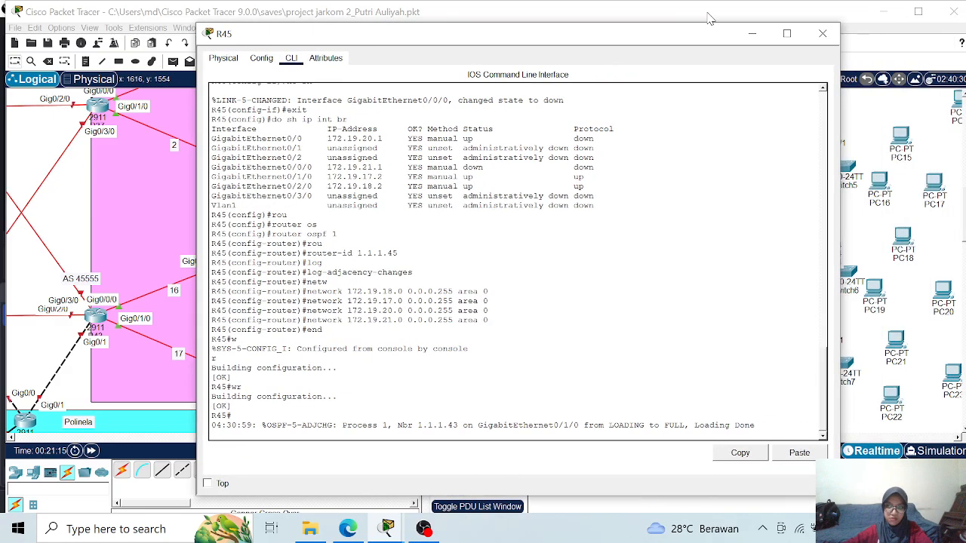
left_click(830, 32)
- Open the command line of R46 and enter global configuration mode
mouse_move(394, 263)
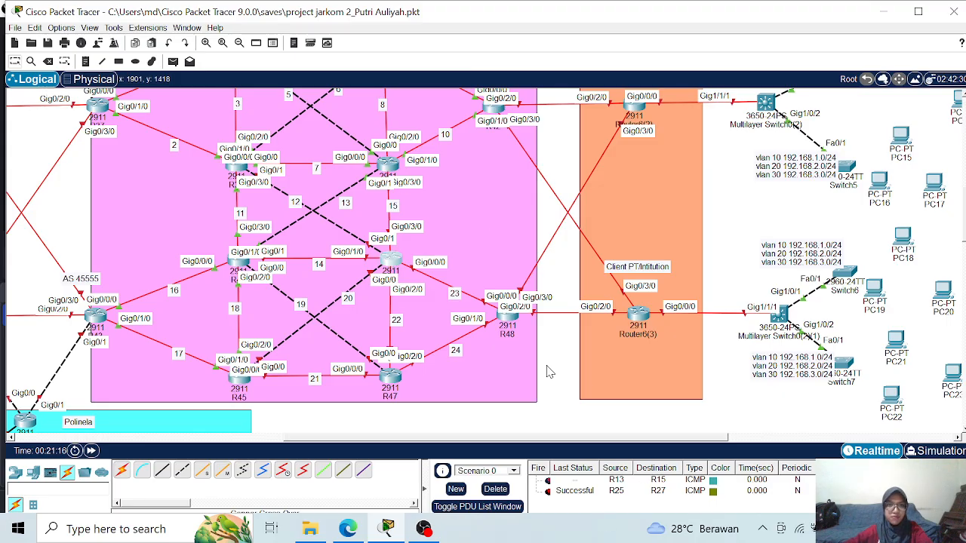
left_click(390, 269)
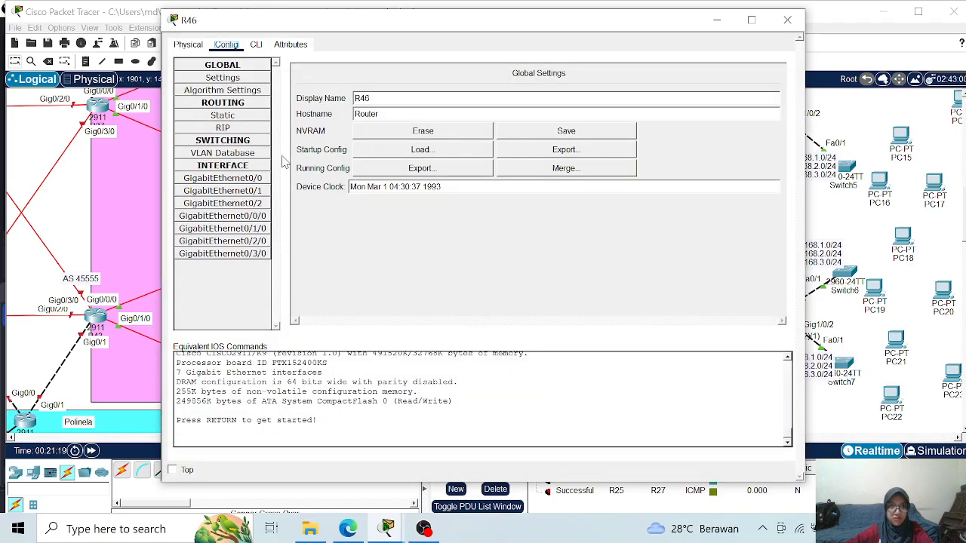
left_click(256, 48)
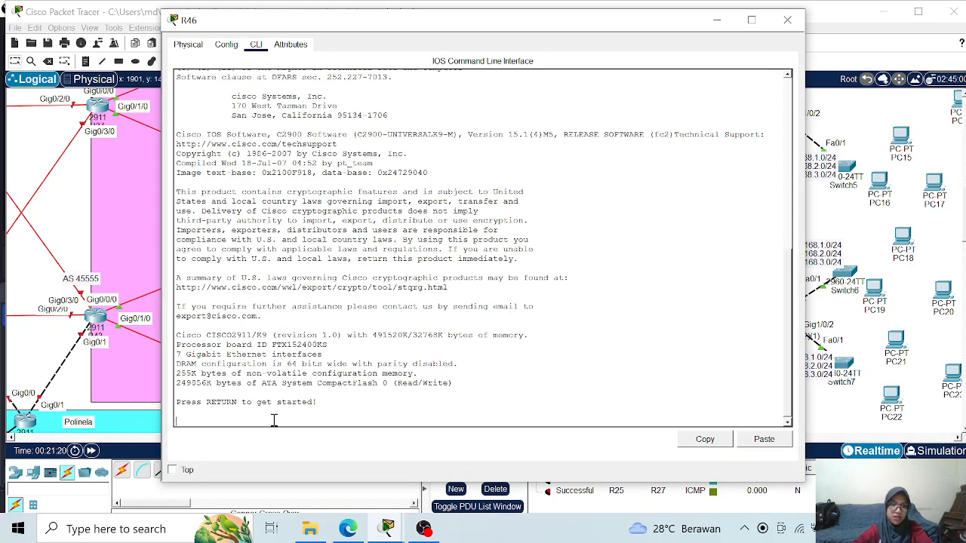
key("Return")
key("Return")
type("ena")
key("Return")
type("con ft")
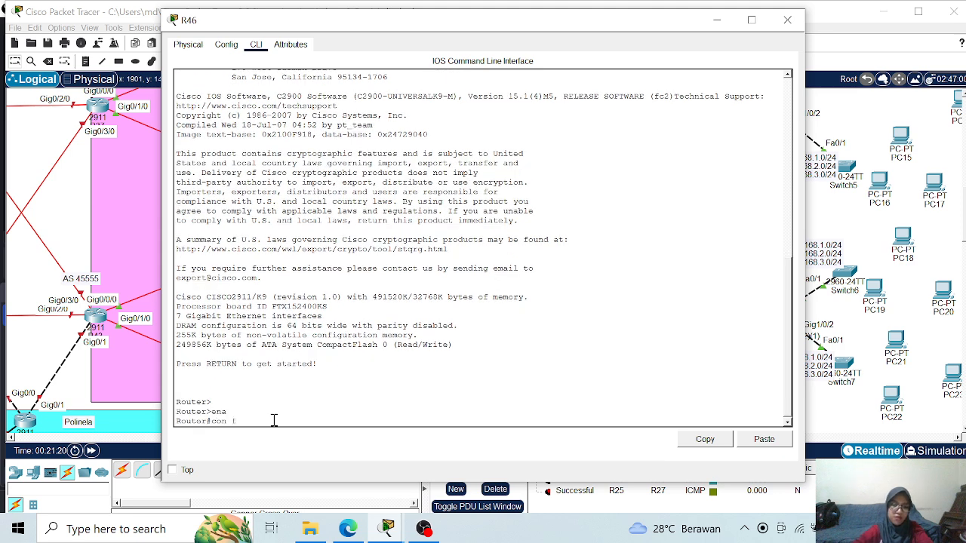
key("Return")
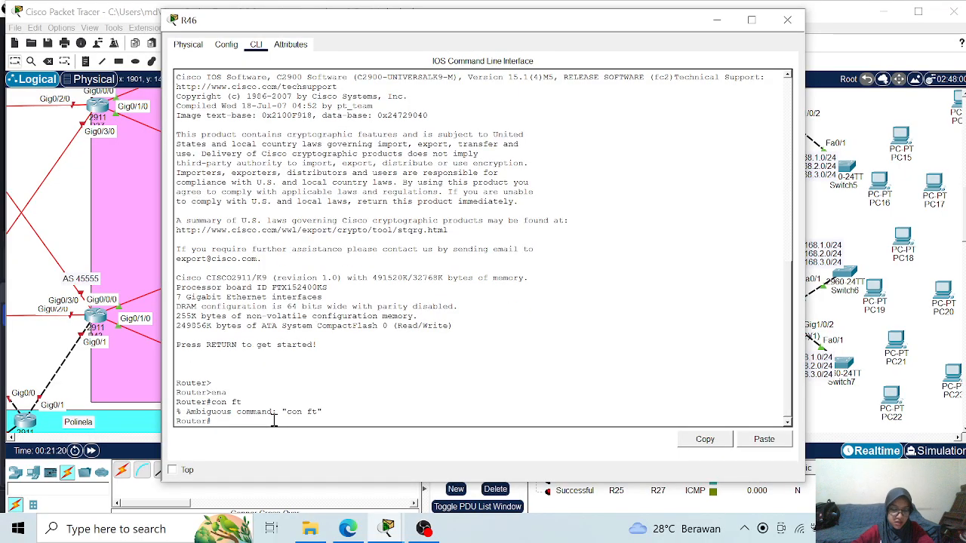
type("co")
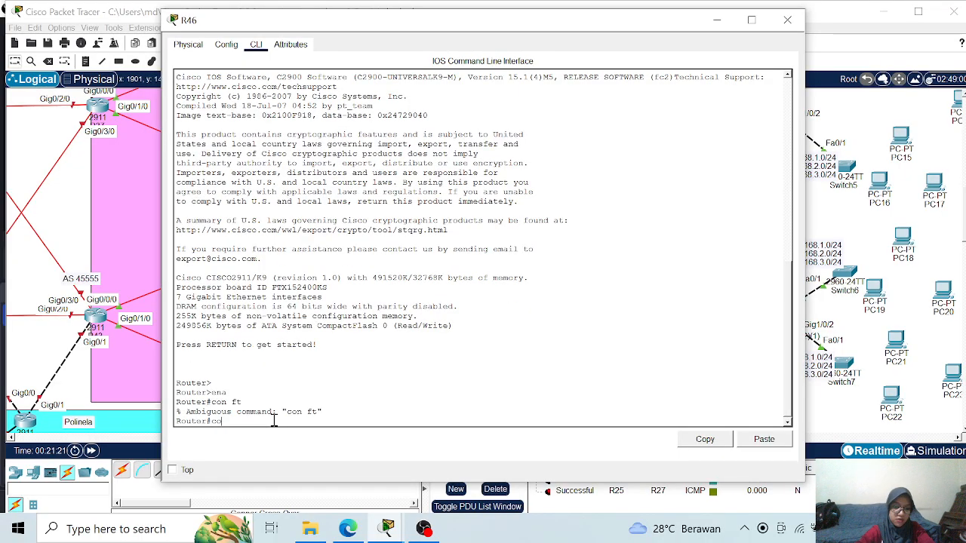
type("nf t")
key("Return")
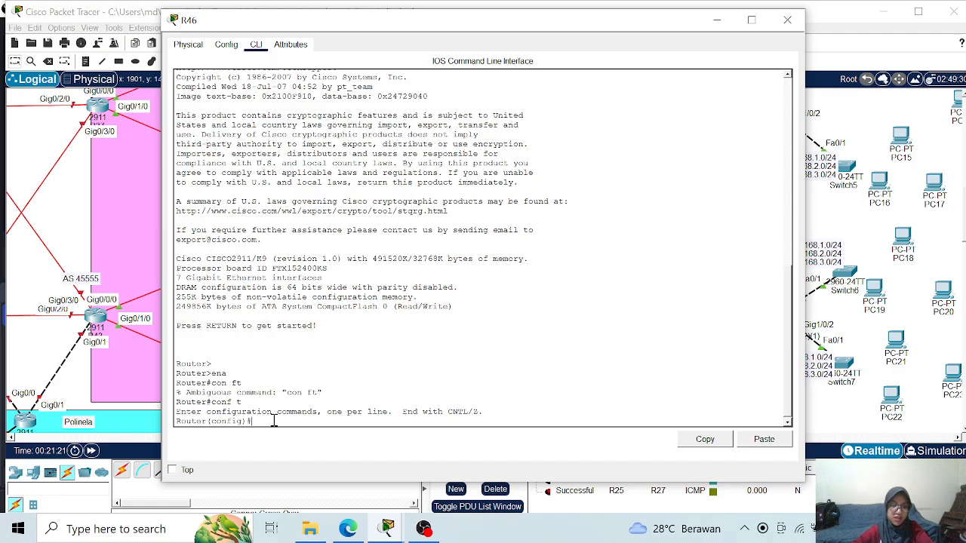
- Set the router's hostname to R46
type("host")
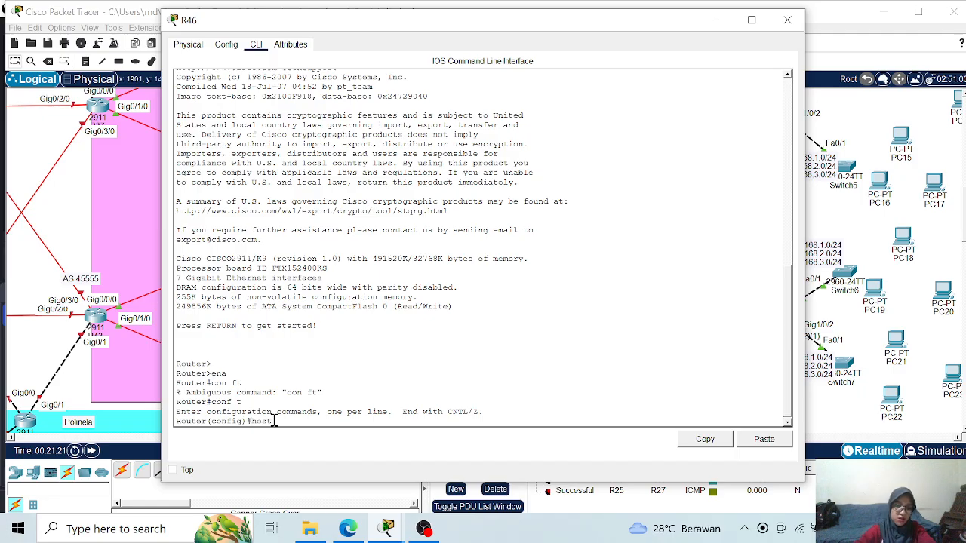
type("name R46")
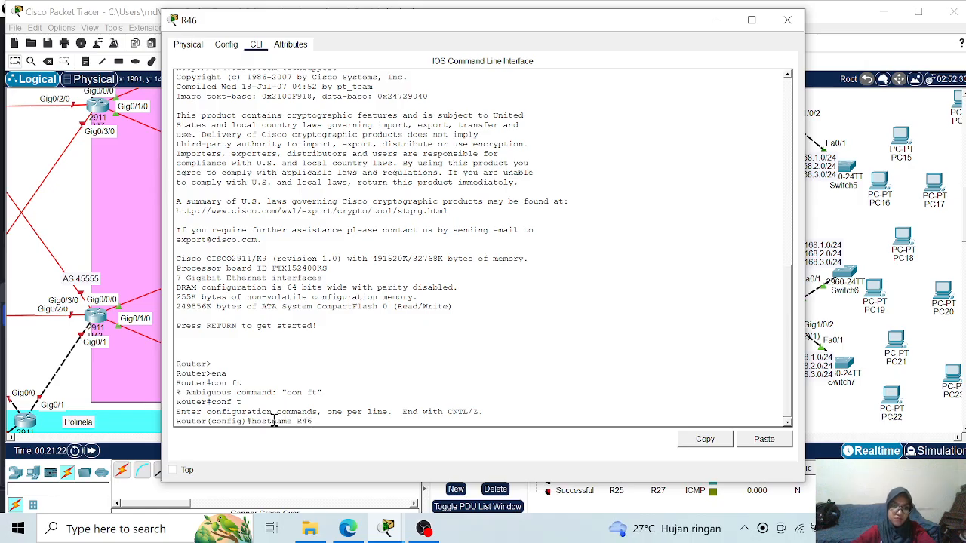
key("Return")
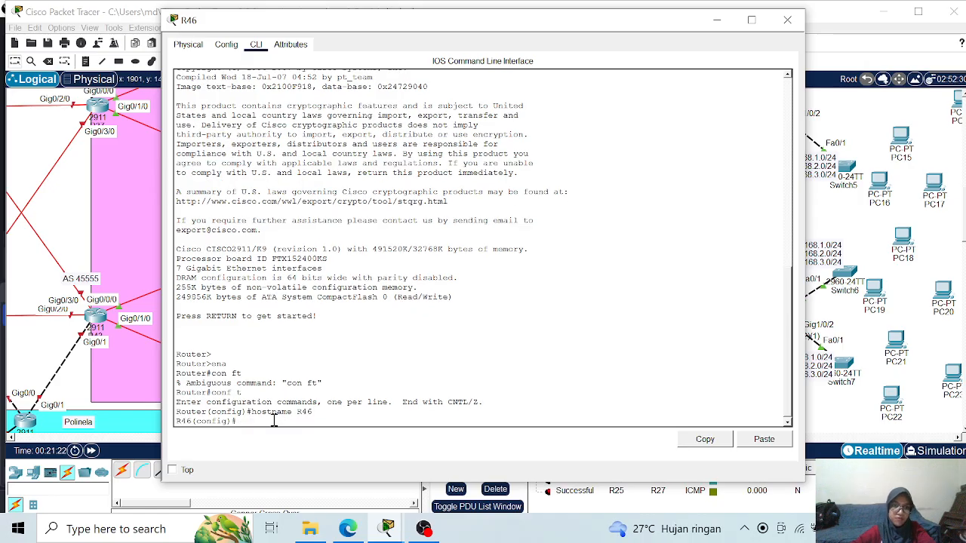
- Assign IP address 172.19.15.2 with mask 255.255.255.0 to interface g0/3/0 on R46 and enable the interface
left_click_drag(331, 28, 577, 49)
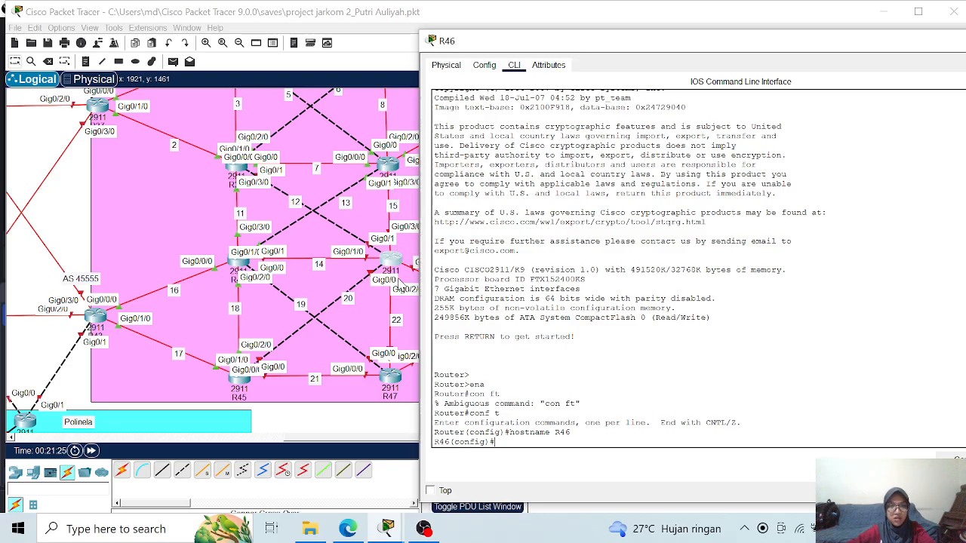
type("int g0/3/0")
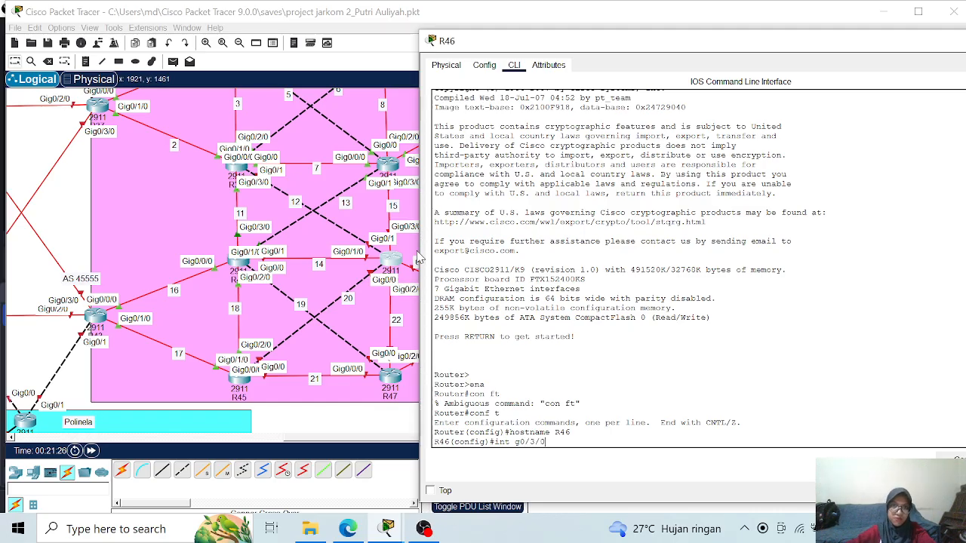
left_click_drag(492, 44, 516, 33)
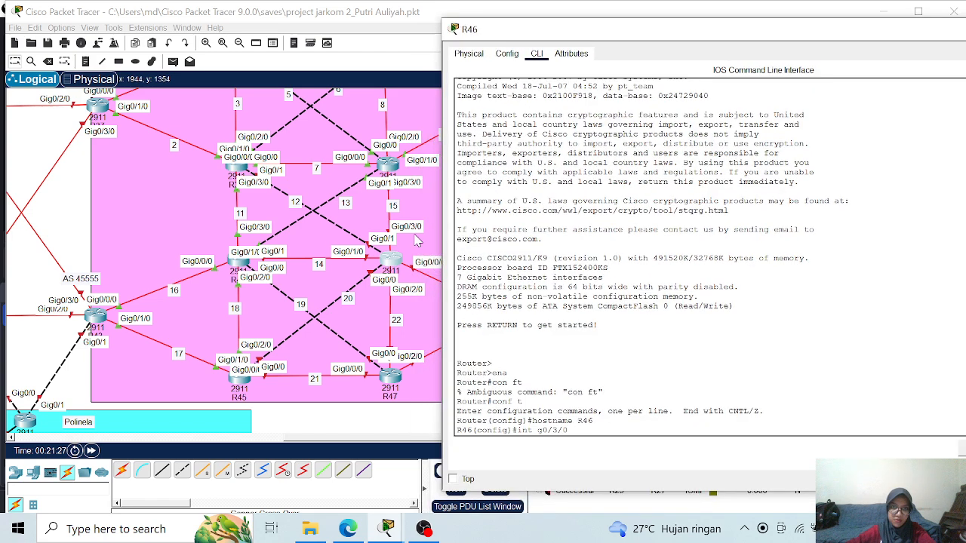
key("Return")
type("ip add")
key("Tab")
type("172.19")
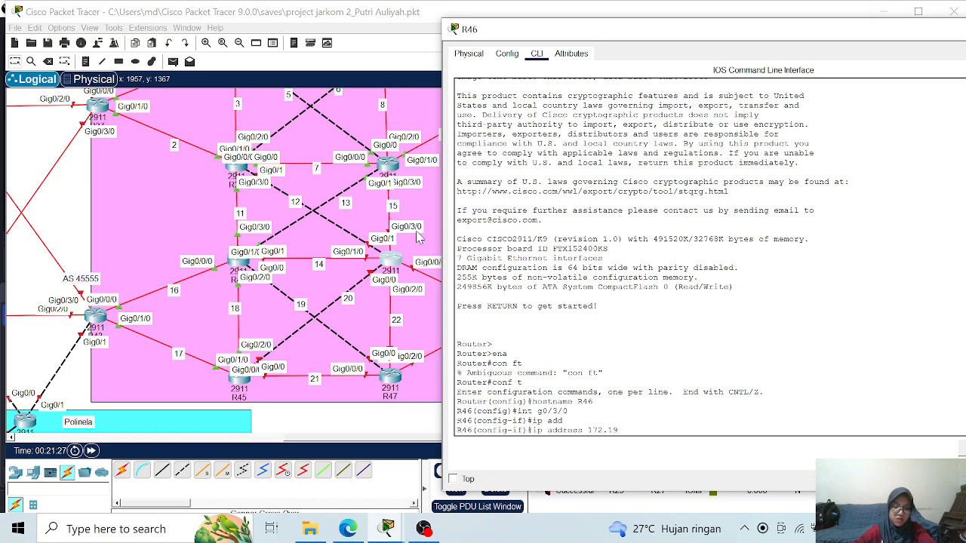
type(".")
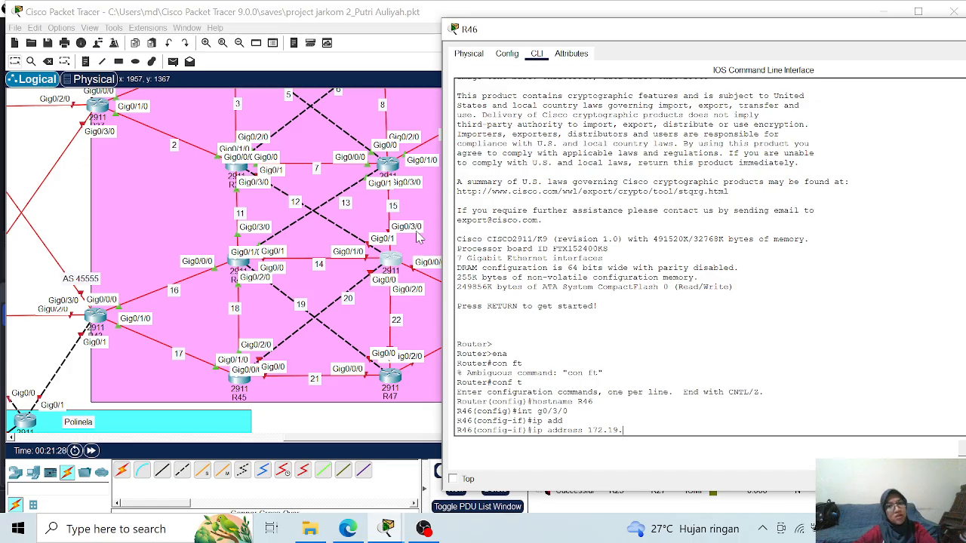
type("15.2")
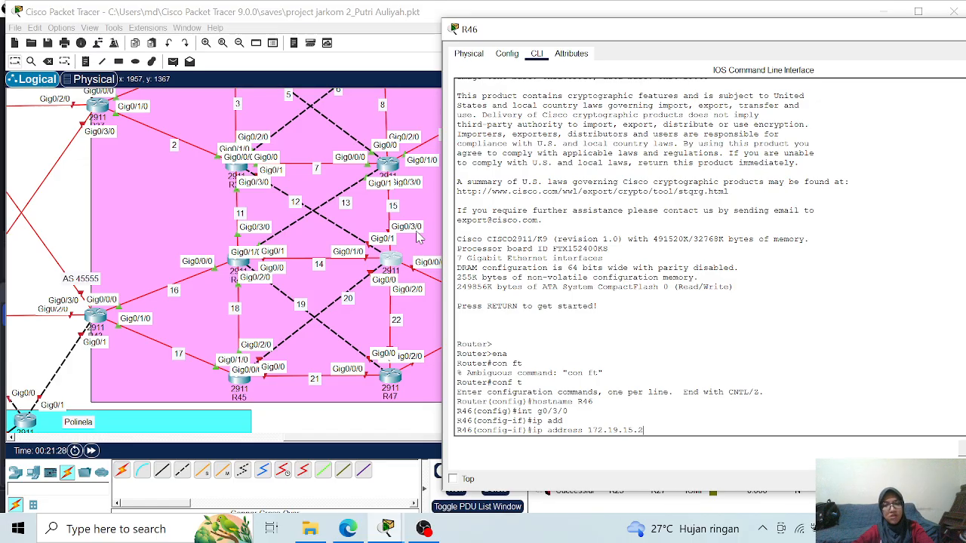
type(" 255.255.255.")
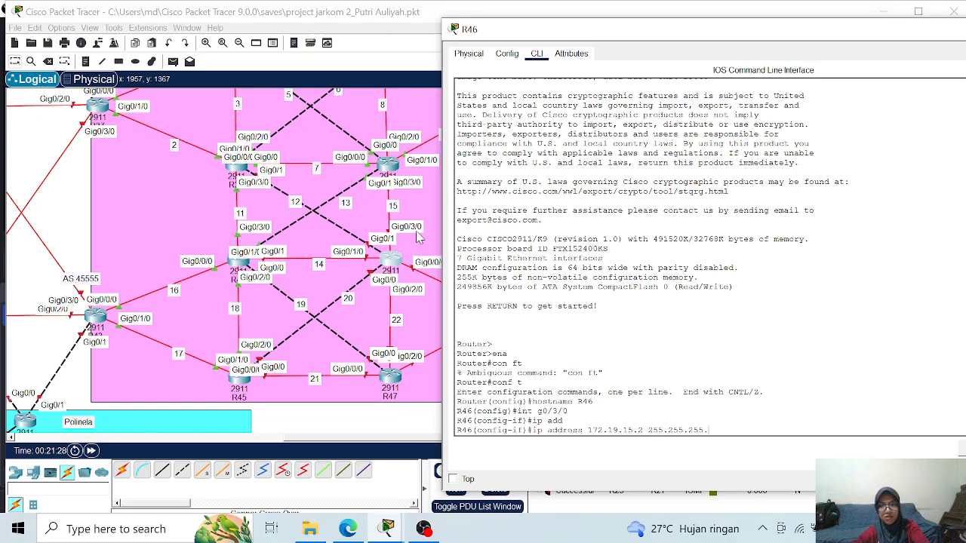
type("0")
key("Return")
type("no sh")
key("Return")
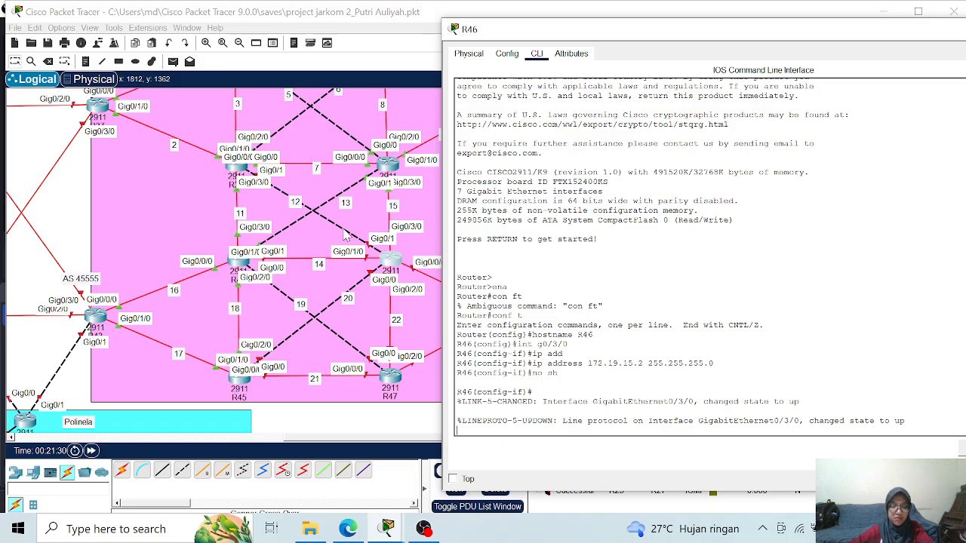
key("Return")
- Assign IP address 172.19.12.2 with mask 255.255.255.0 to interface g0/1 on R46 and enable the interface
type("int g0")
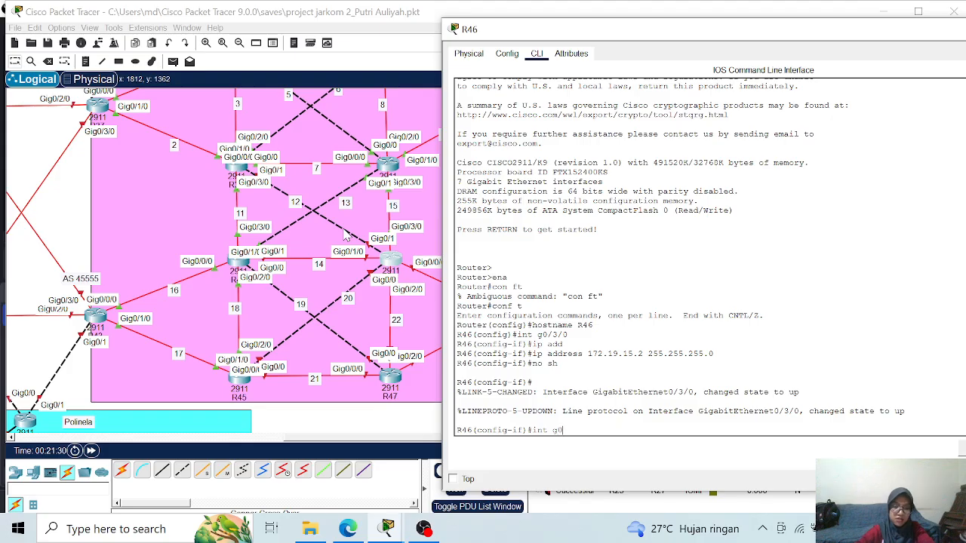
type("/1")
key("Return")
type("ip add")
key("Tab")
type("172.19")
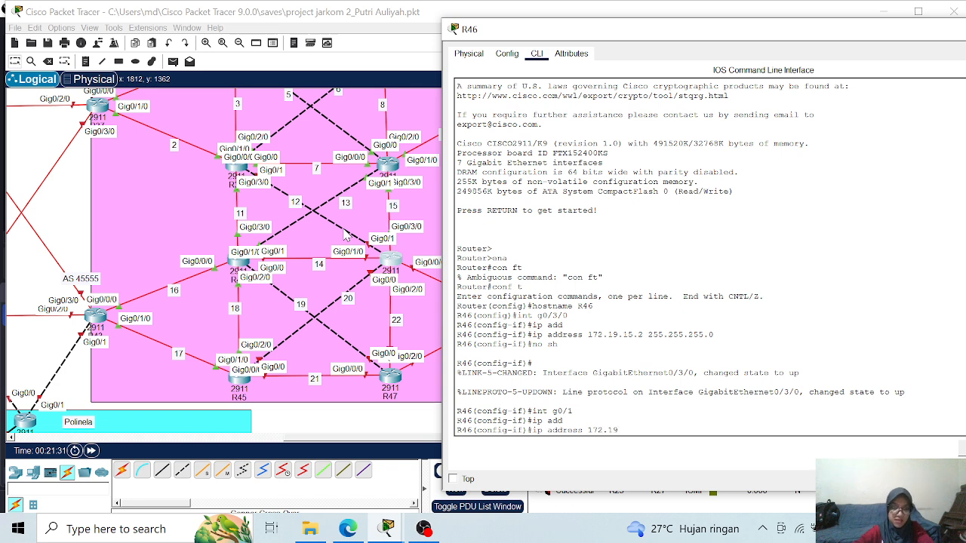
type(".12")
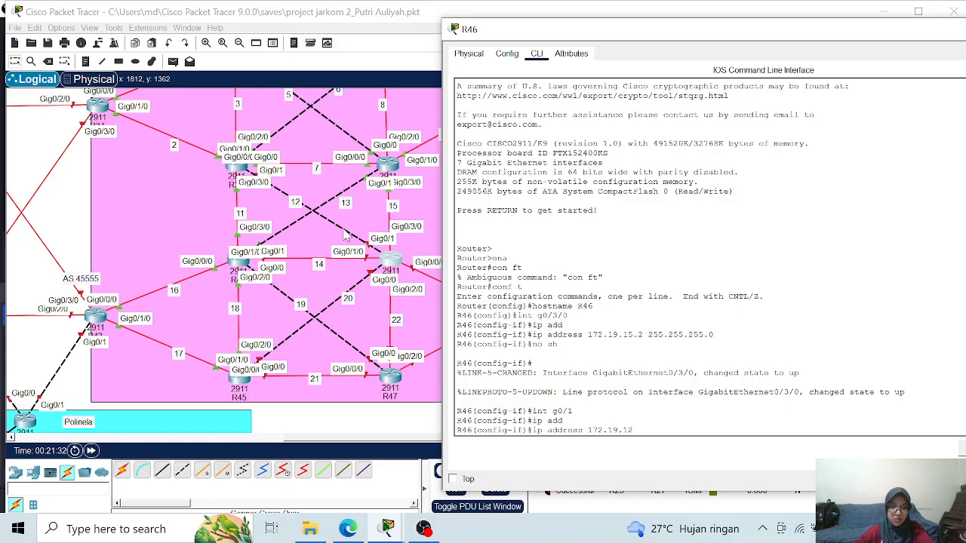
type(".2")
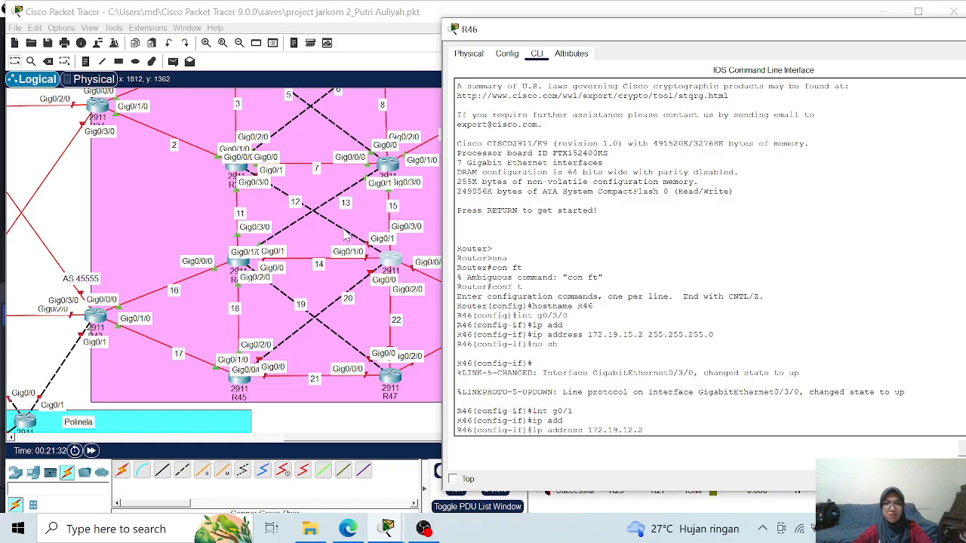
type(" 255.255.255")
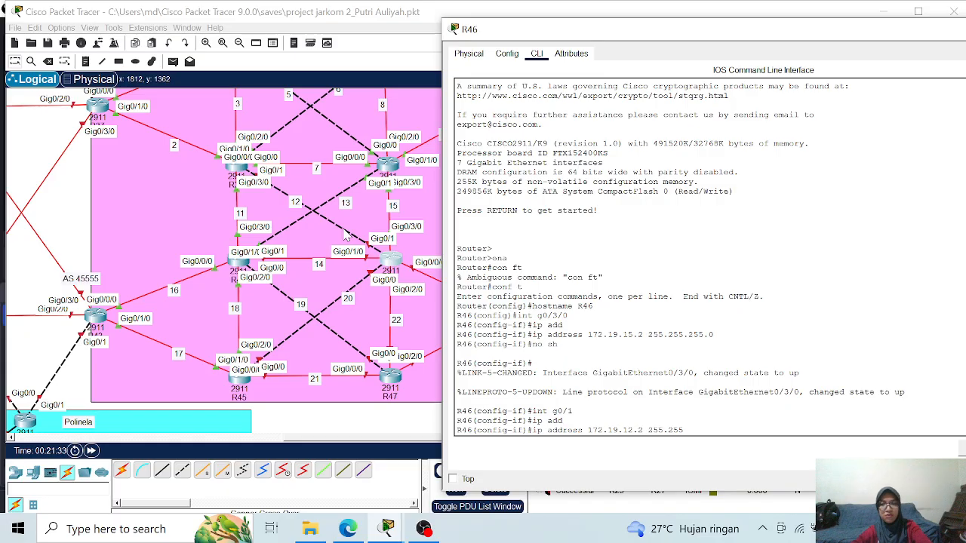
type(".0")
key("Return")
type("no sh")
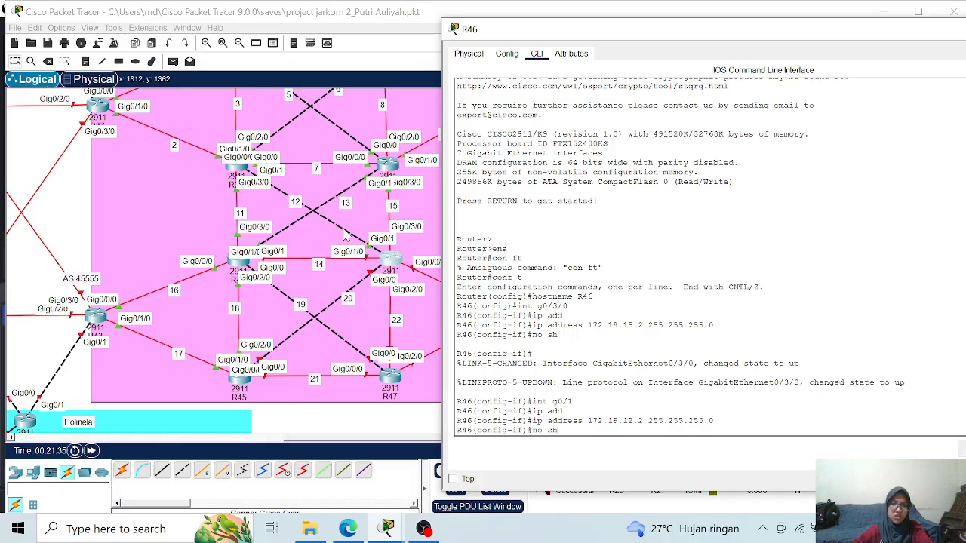
key("Return")
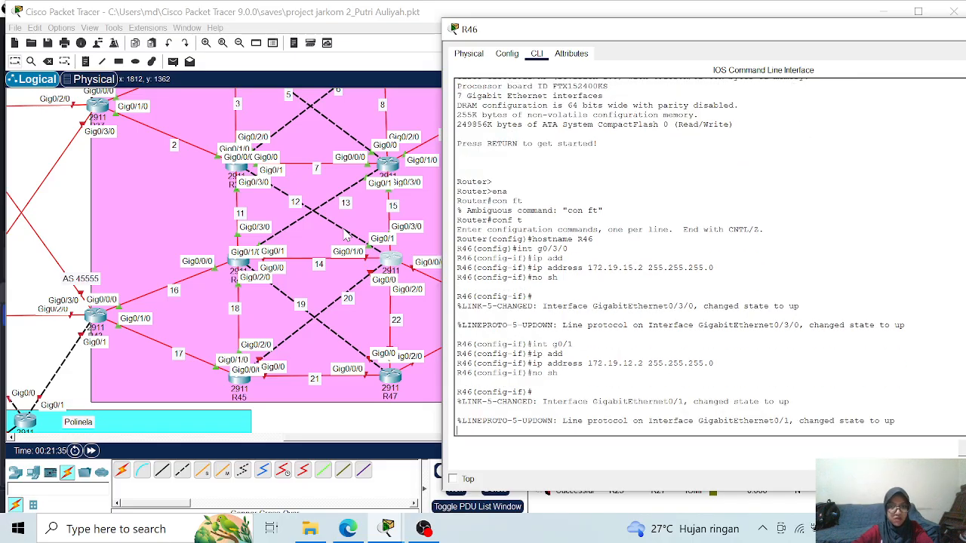
key("Return")
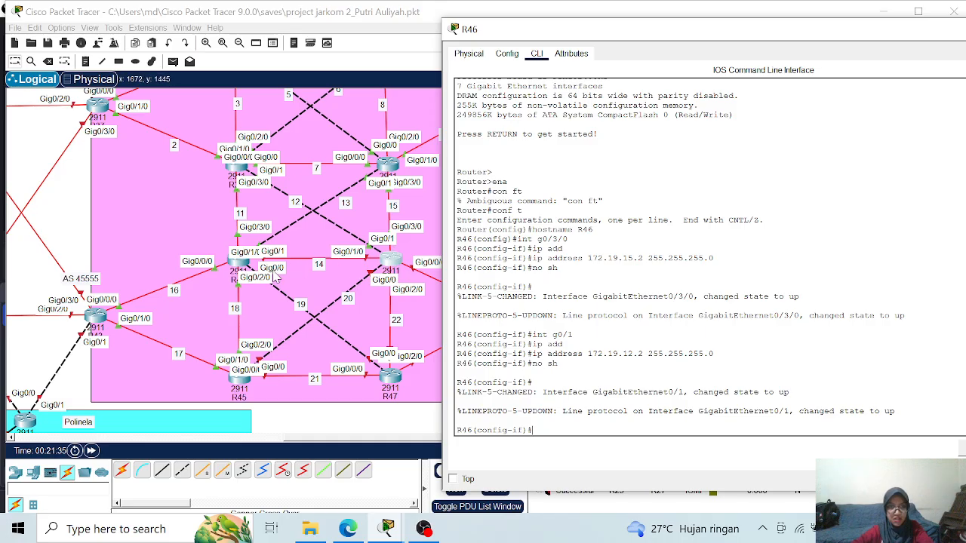
- Assign IP address 172.19.14.2 with mask 255.255.255.0 to interface g0/1/0 on R46 and enable the interface
type("int")
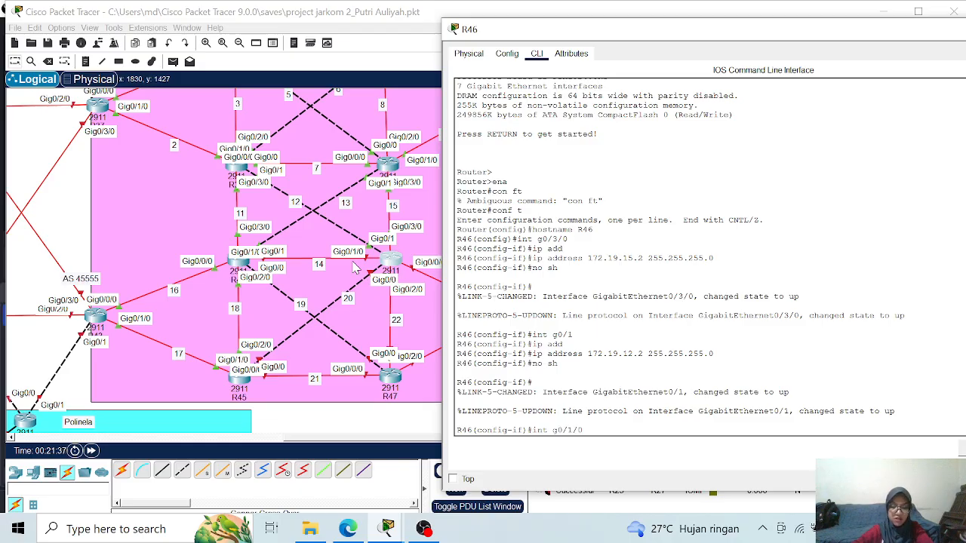
type(" g0/1/0")
key("Return")
type("ip add")
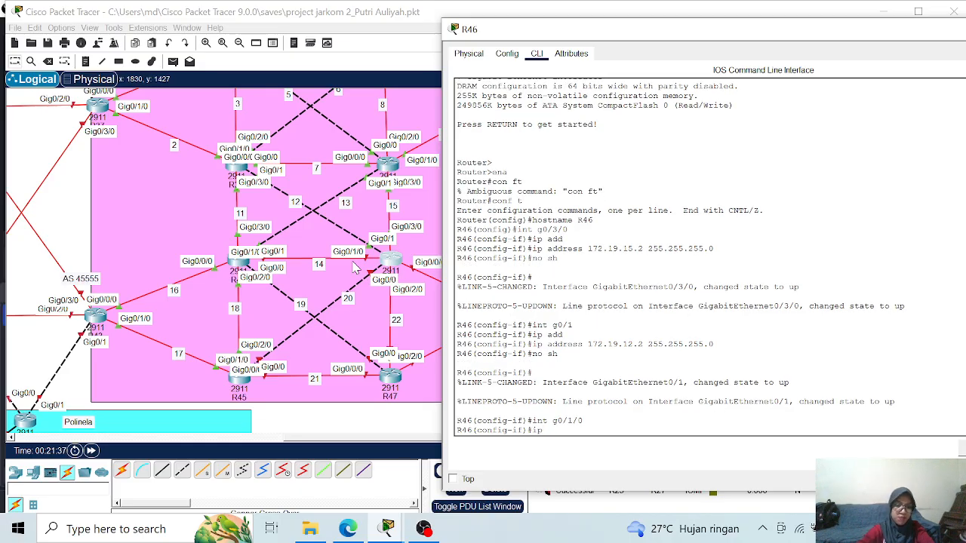
key("Tab")
type("172.19.14.2")
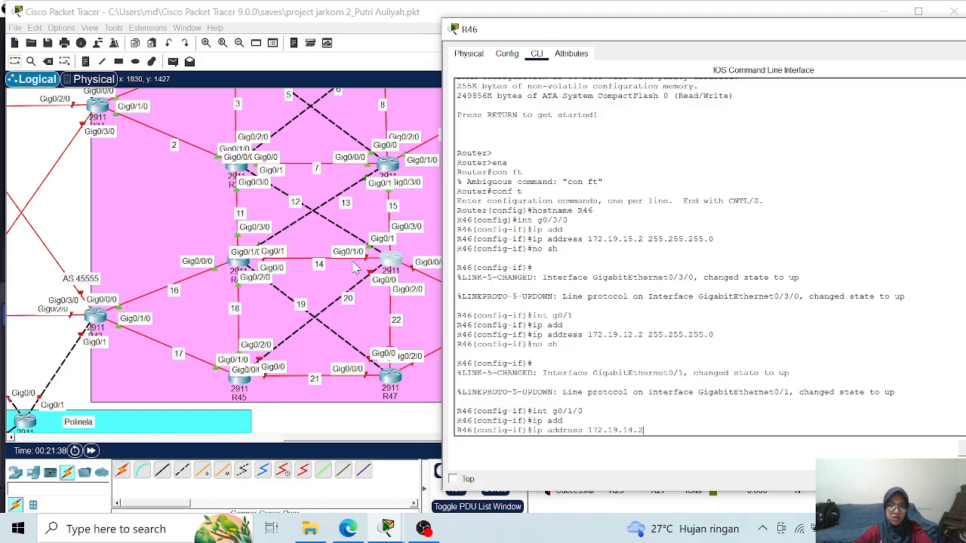
type(" 25")
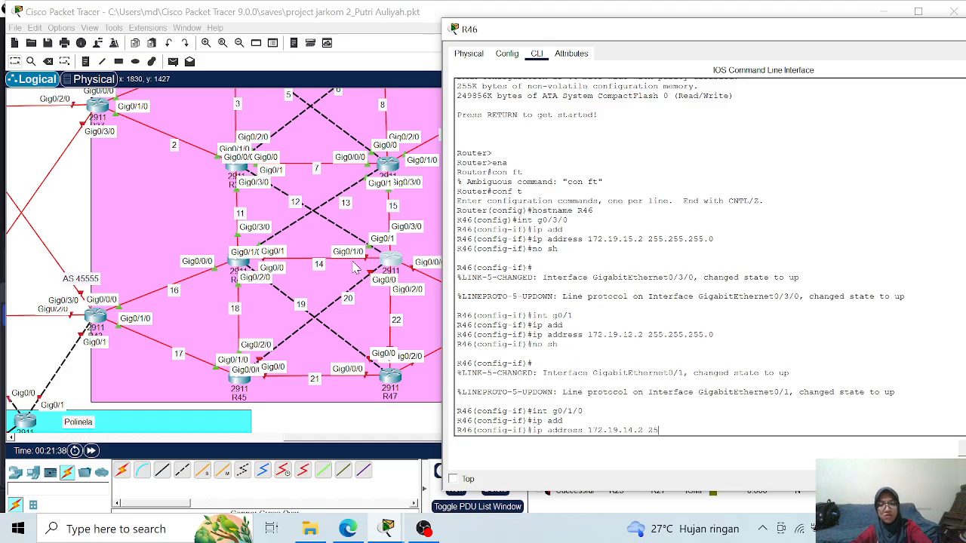
type("5.255.25")
type("5.0")
key("Return")
type("no sh")
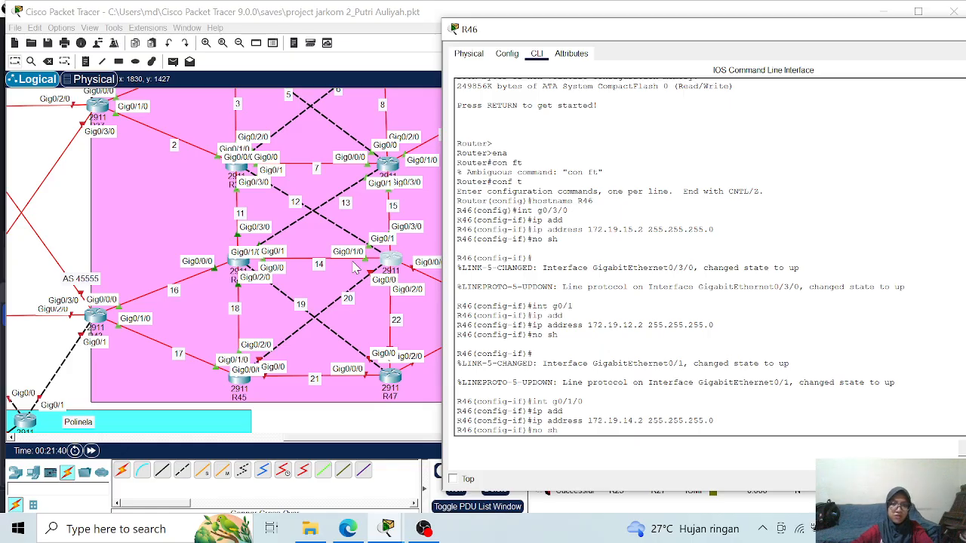
key("Return")
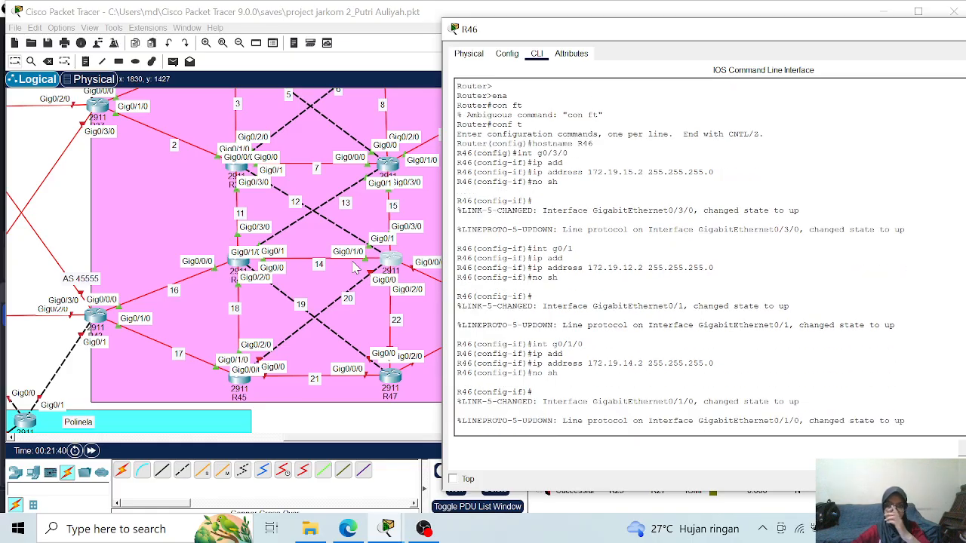
key("Return")
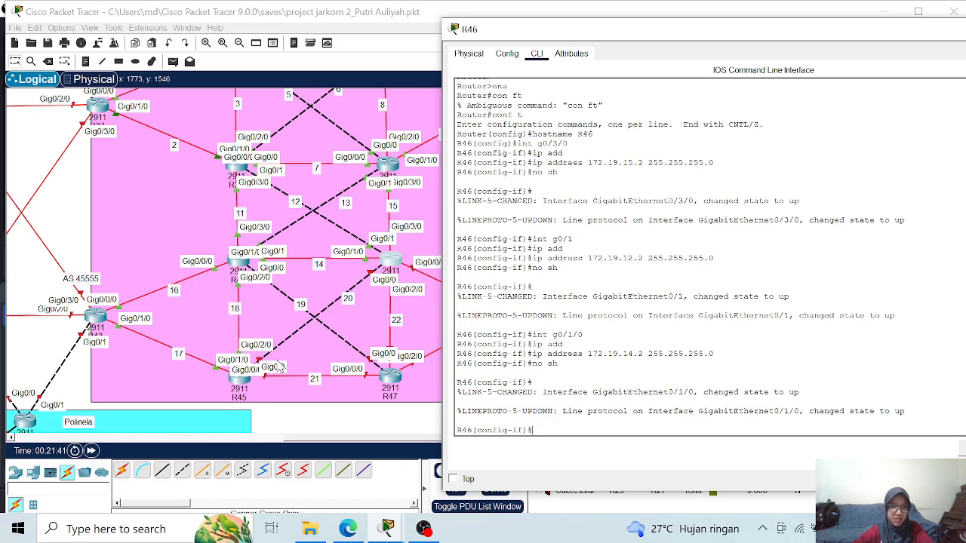
- Assign IP address 172.19.20.2 with mask 255.255.255.0 to interface g0/0 on R46 and enable the interface
type("int g0/0")
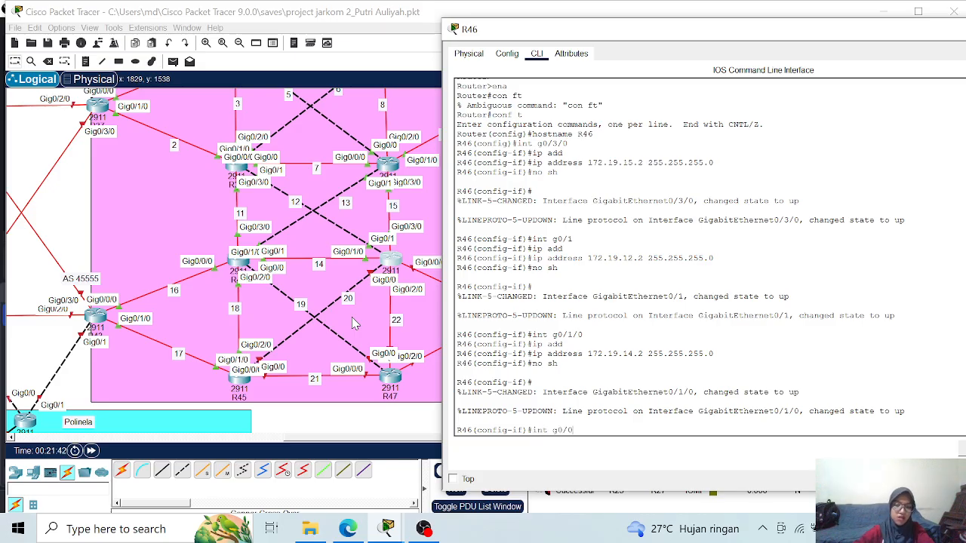
key("Return")
type("ip add")
key("Tab")
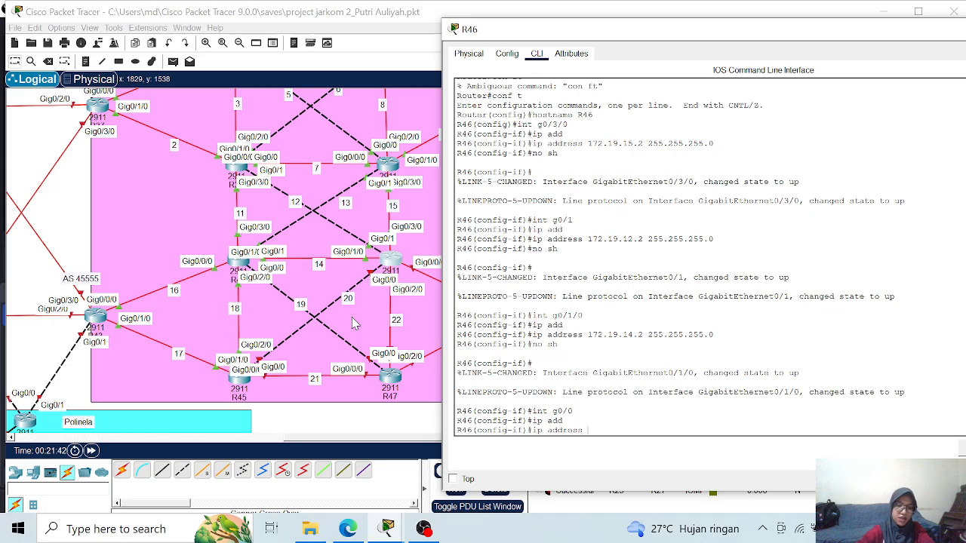
type("172.19.20.2")
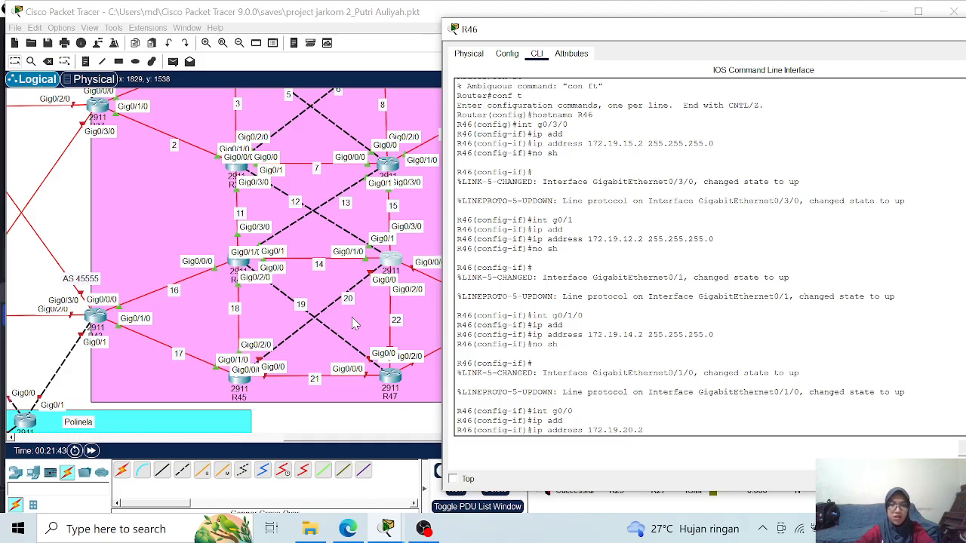
type(" 255.255.255.0")
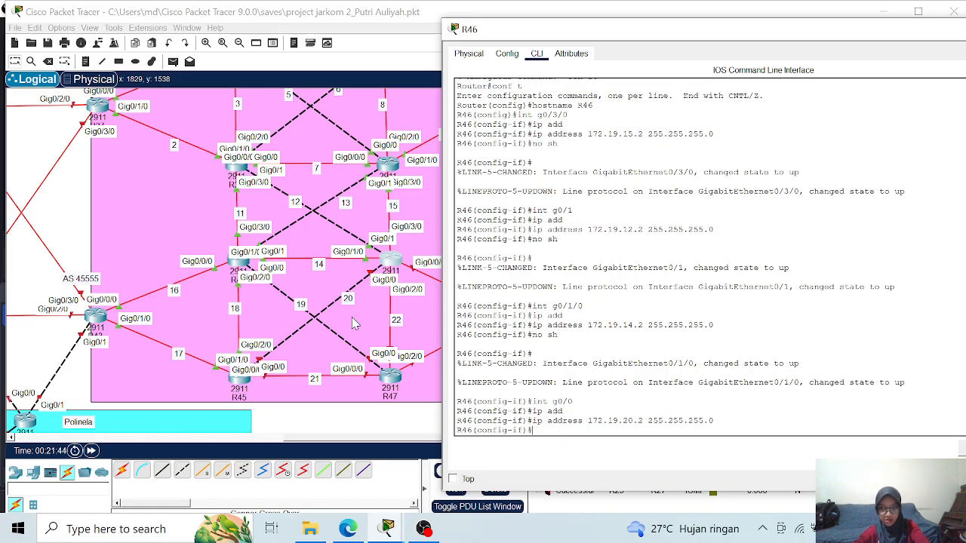
key("Return")
type("no sh")
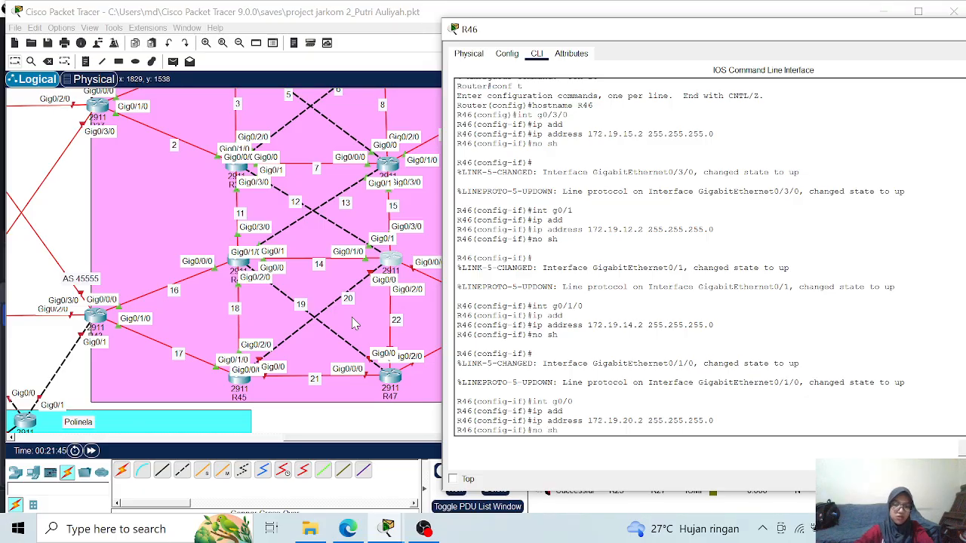
key("Return")
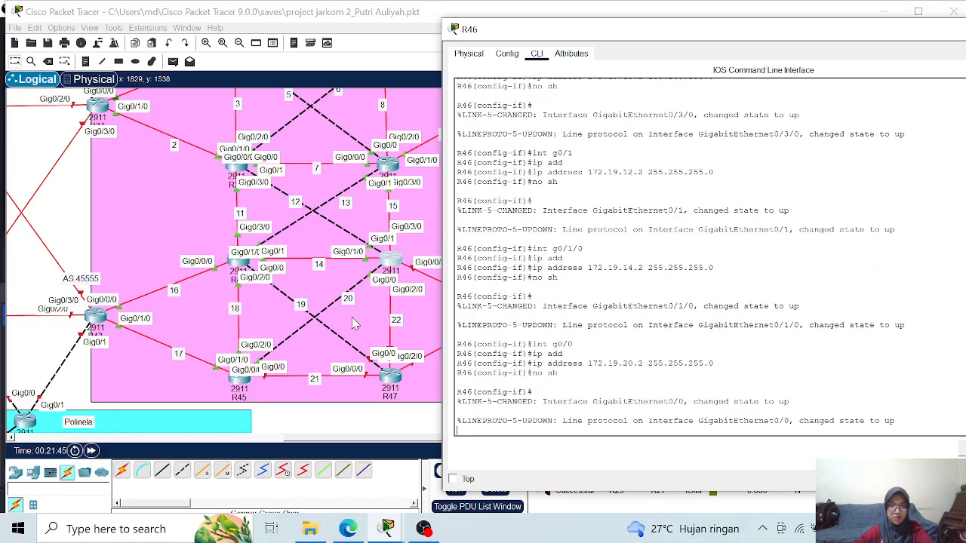
key("Return")
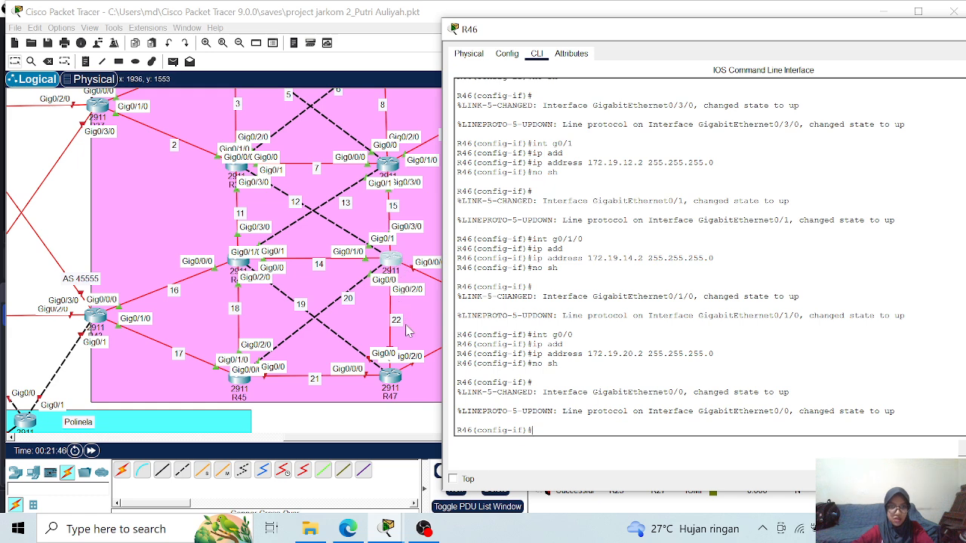
- Assign IP address 172.19.22.1 with mask 255.255.255.0 to interface g0/2/0 on R46 and enable the interface
type("int g0/2/0")
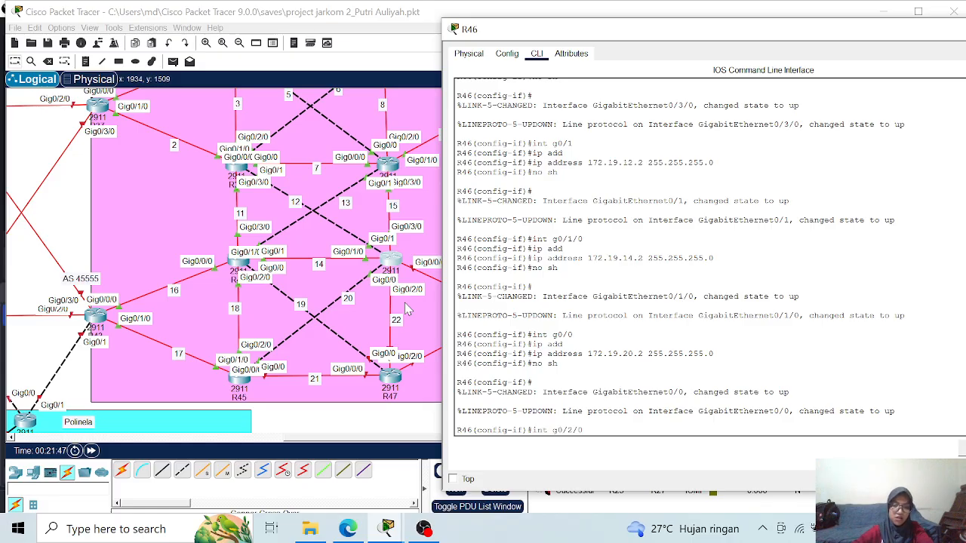
key("Return")
type("ip add")
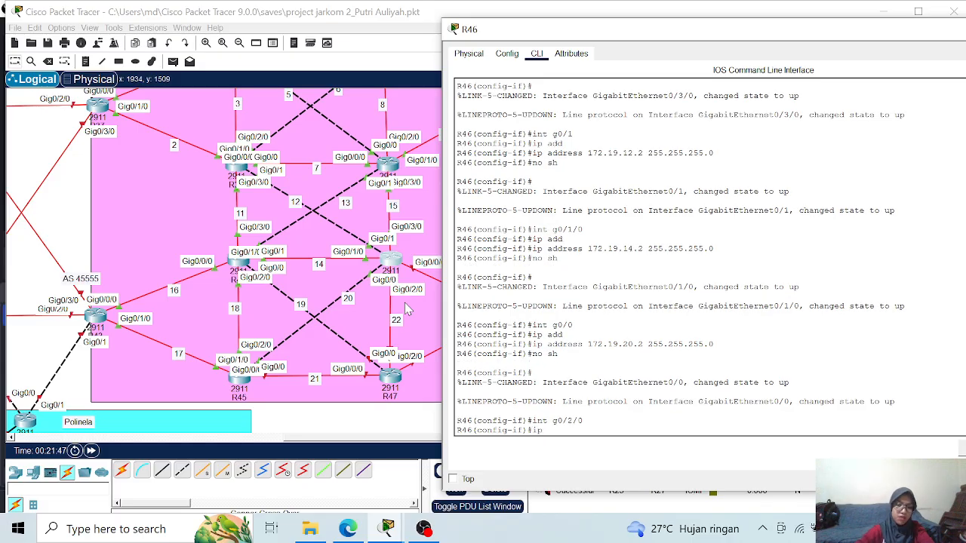
key("Tab")
type("17")
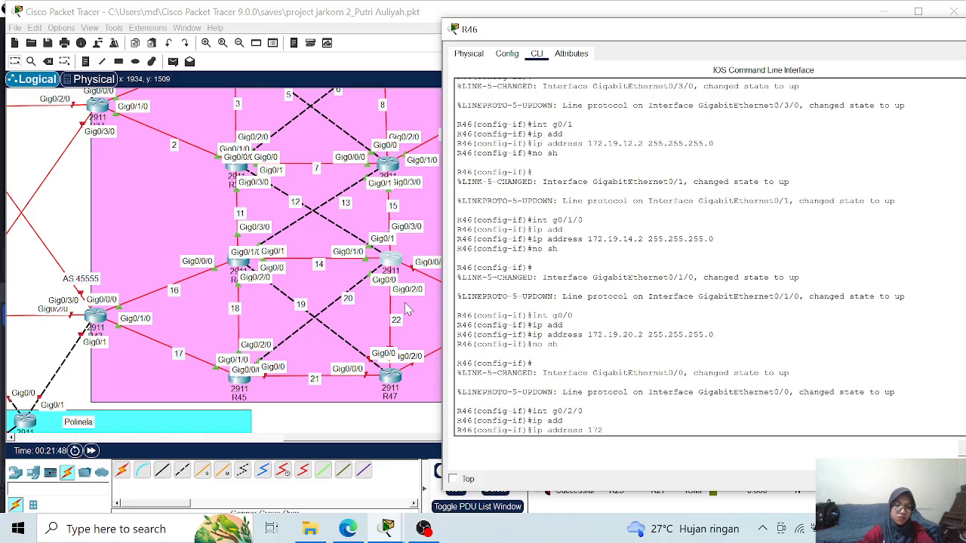
type("2.19")
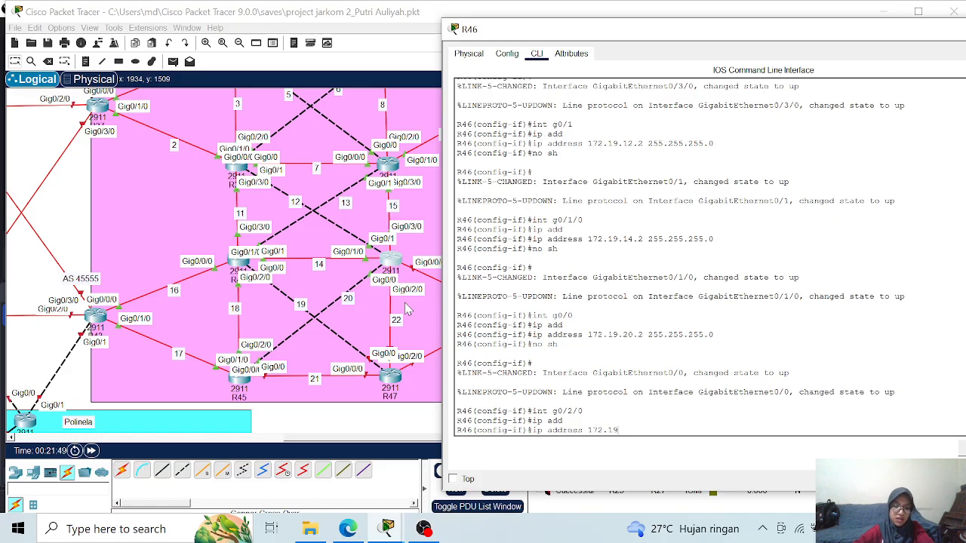
type(".22.1")
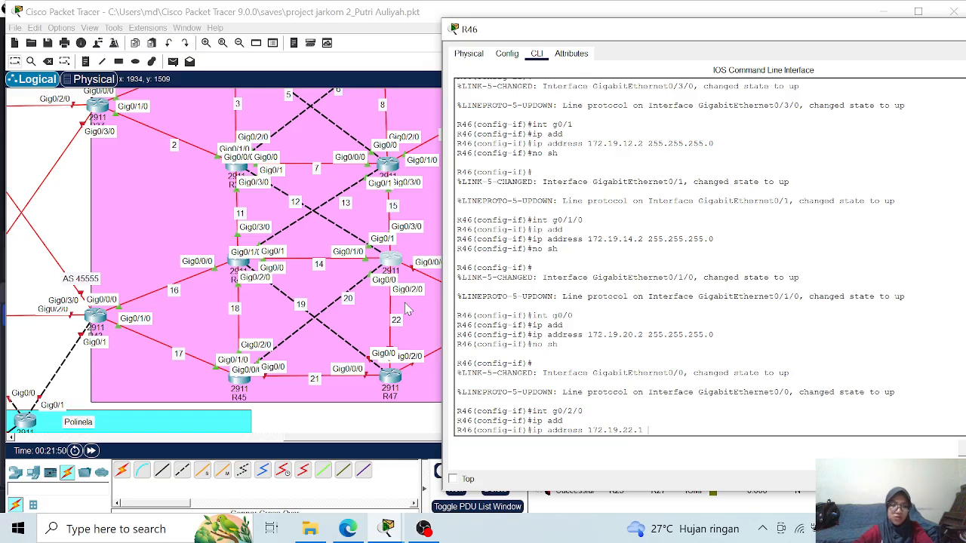
type(" 255.2")
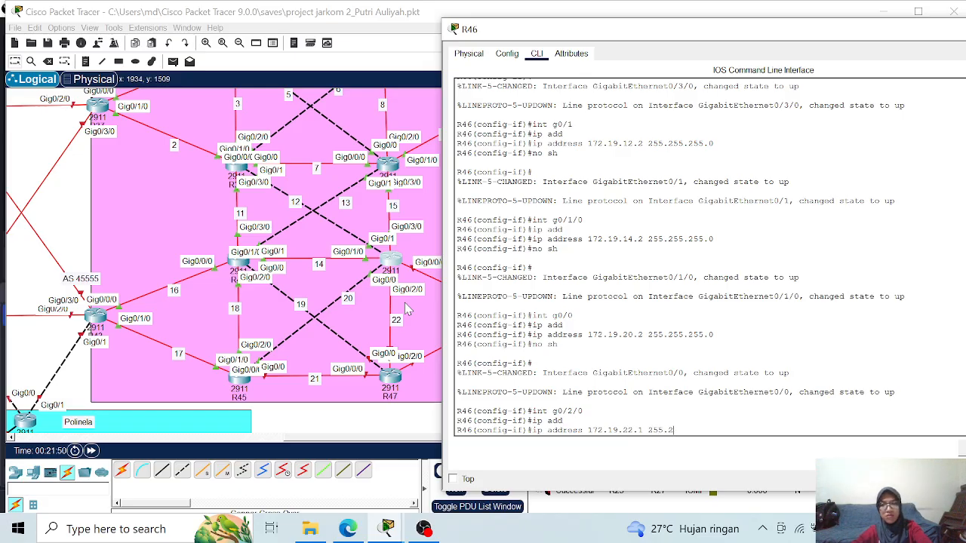
type("55.255.0")
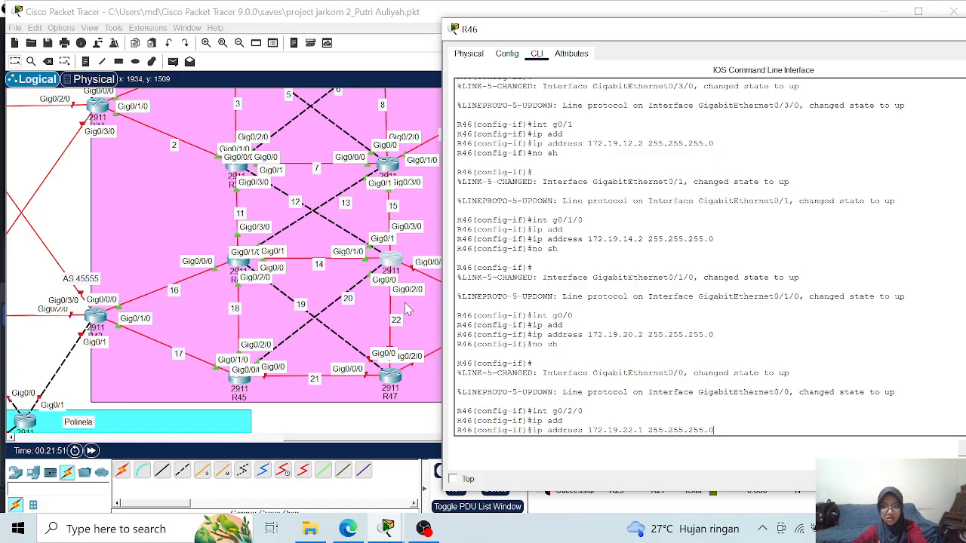
key("Return")
type("no sh")
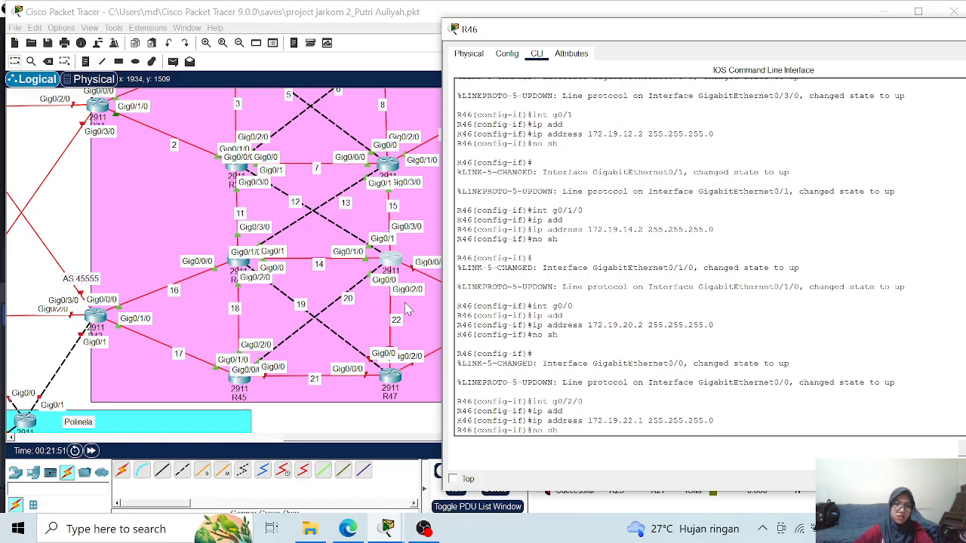
key("Return")
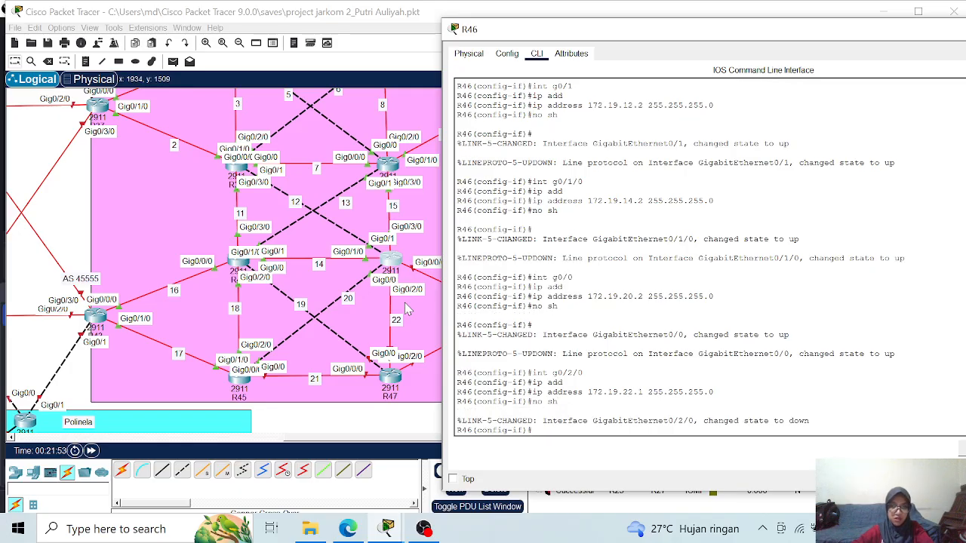
- Assign IP address 172.19.23.1 with mask 255.255.255.0 to interface g0/0/0 on R46, enable it and leave interface configuration
left_click_drag(623, 33, 658, 36)
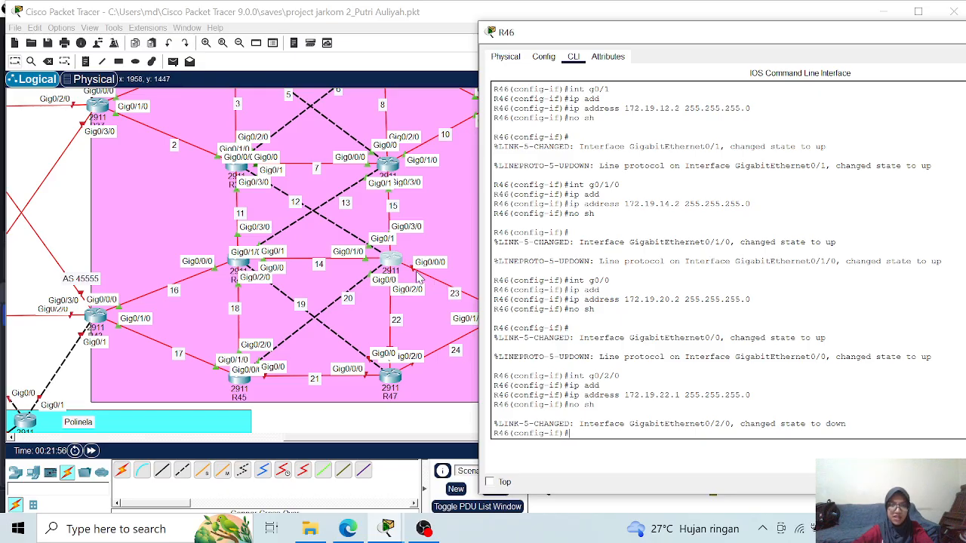
type("int g0/0/0")
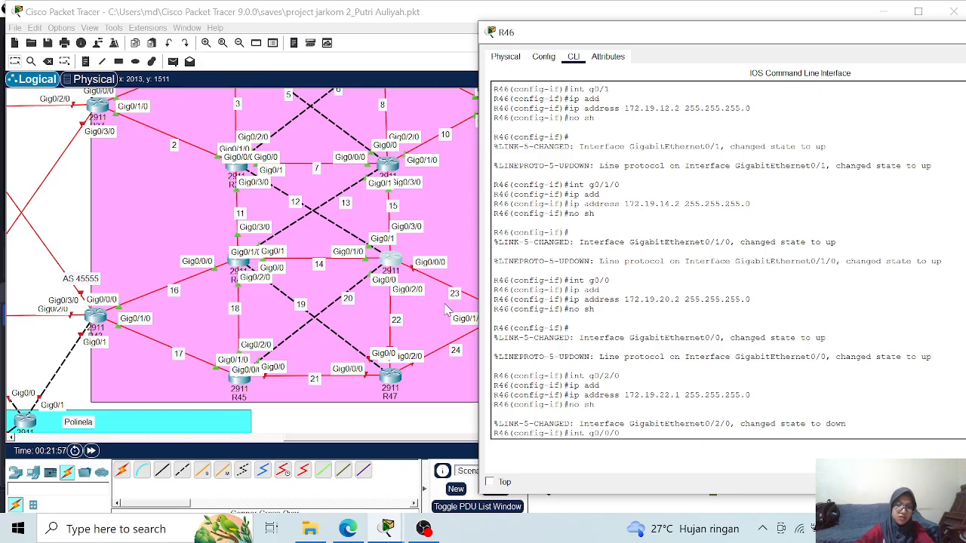
key("Return")
type("ip add")
key("Tab")
type("172")
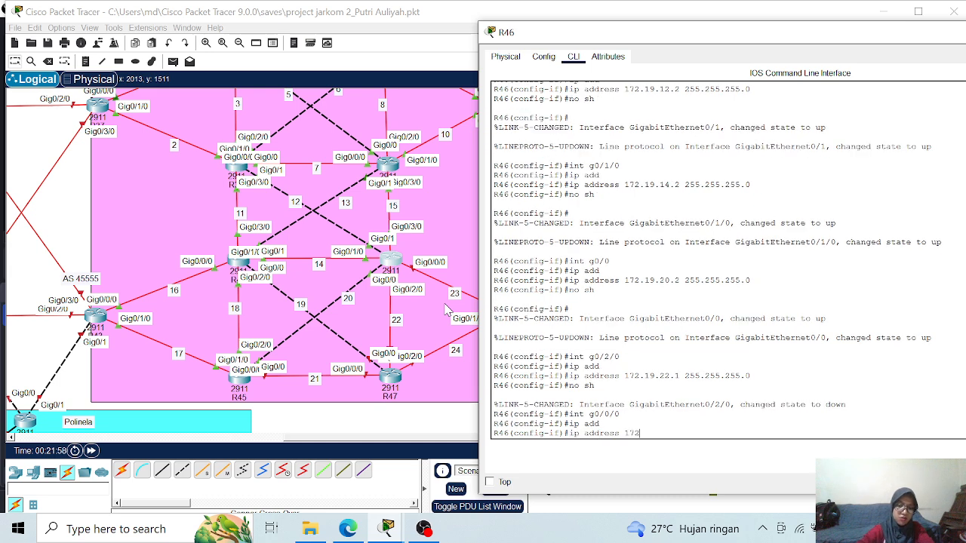
type(".19.23.1")
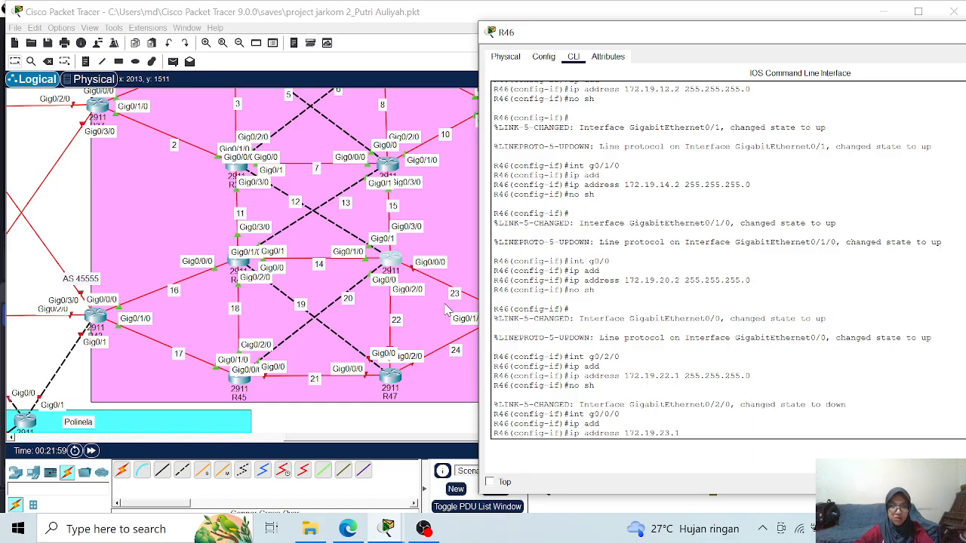
type(" 255.255.255.")
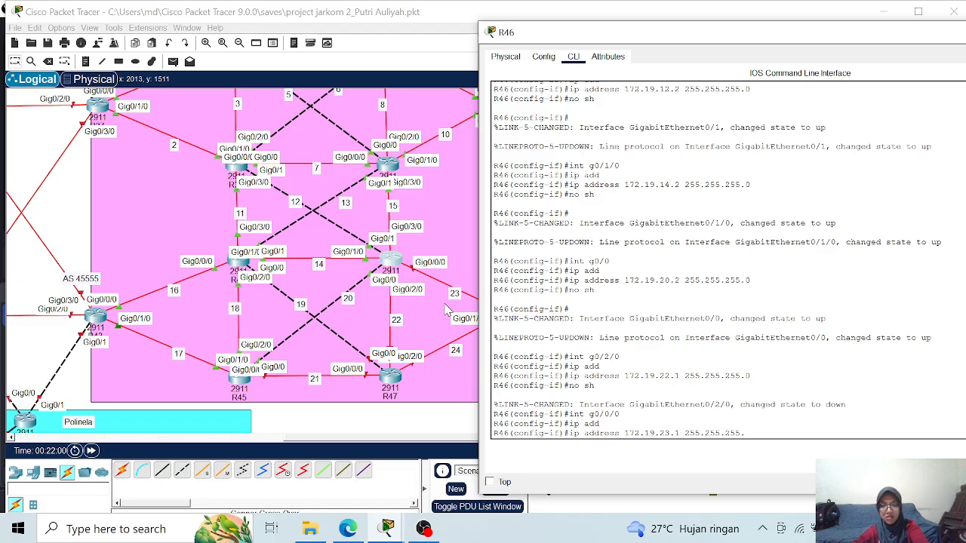
type("0")
key("Return")
type("no sh")
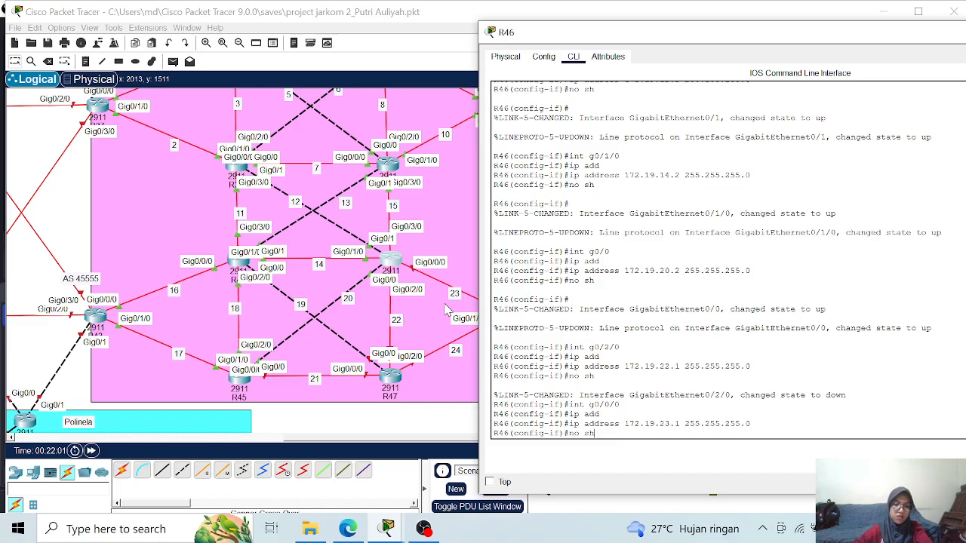
key("Return")
type("exit")
key("Return")
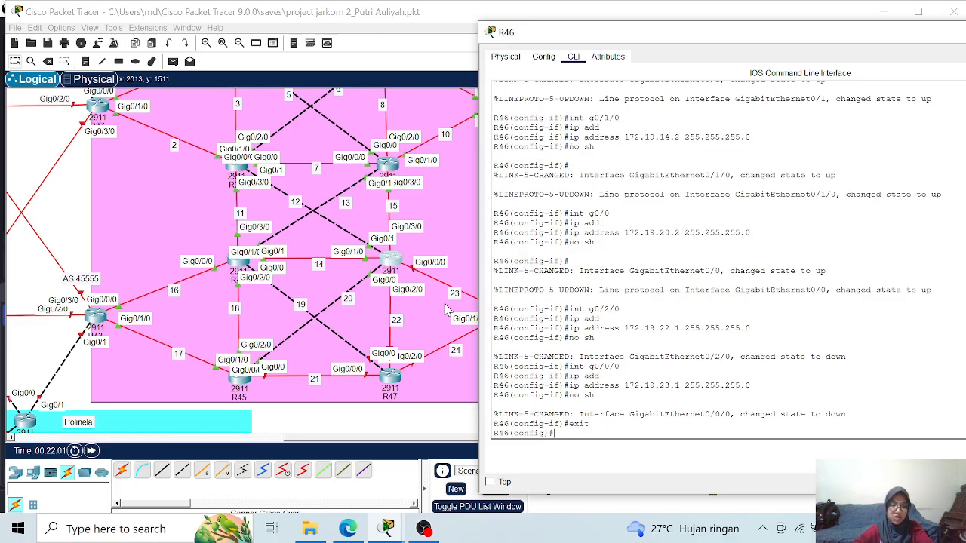
- Start OSPF process 1 on R46 with router ID 1.1.1.46 and adjacency change logging
type("rou")
key("Tab")
type("o")
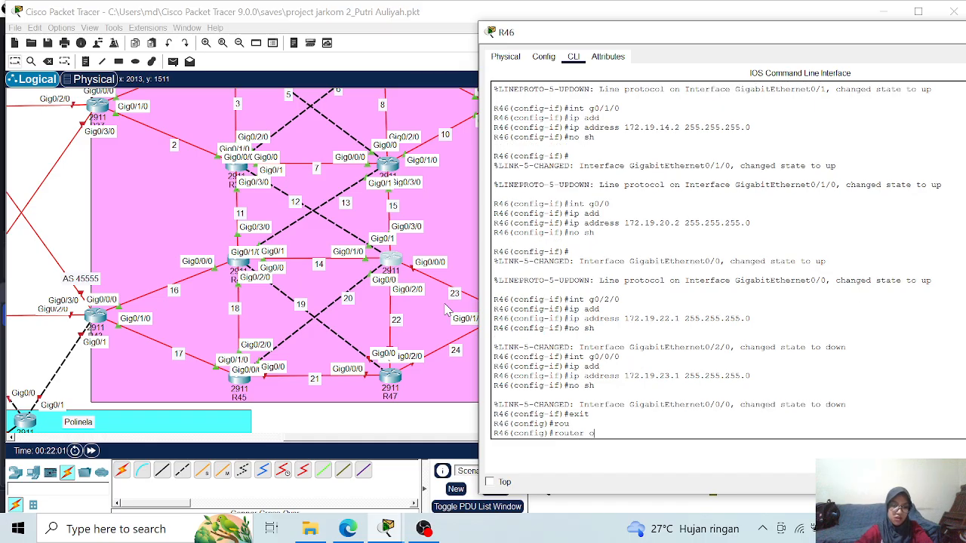
type("s")
key("Tab")
type("1")
key("Return")
type("router)#rou")
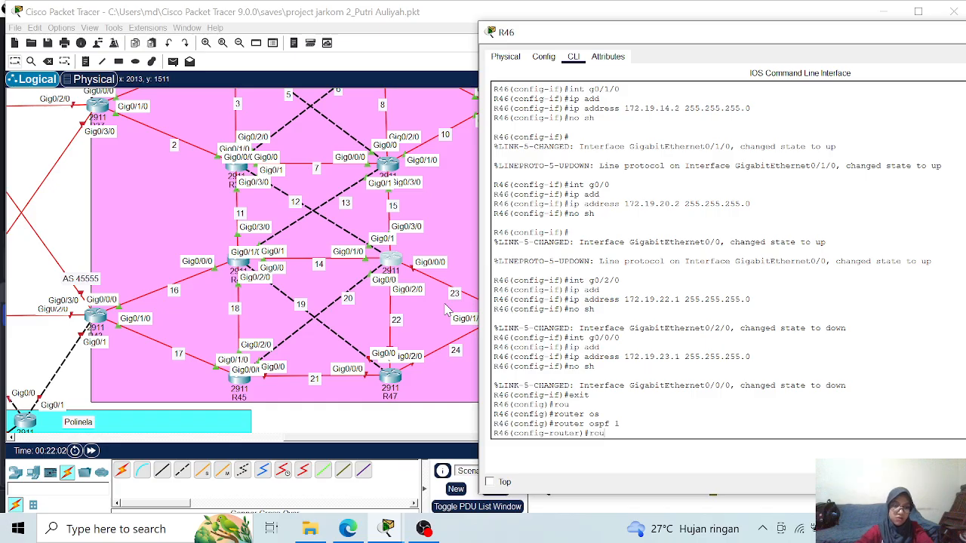
key("Tab")
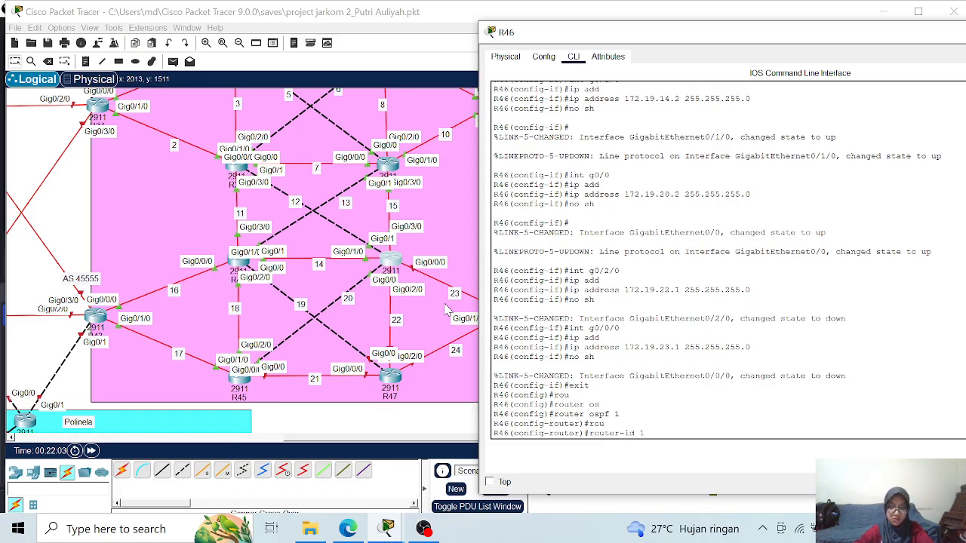
type("1.1.1.")
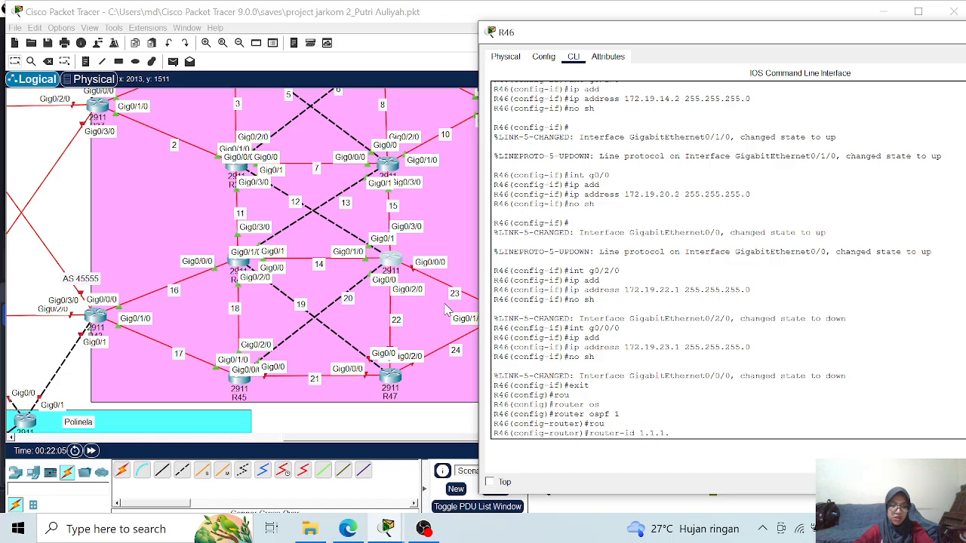
type("46")
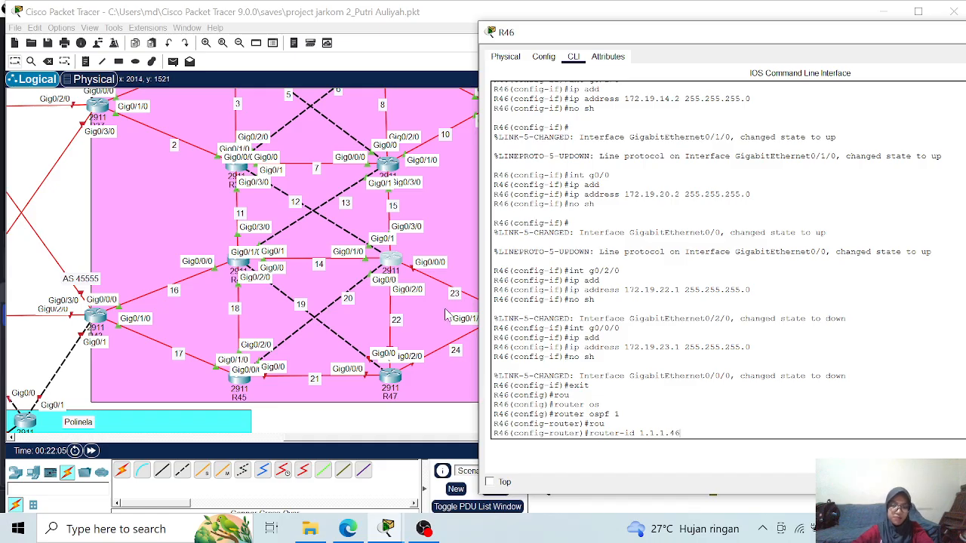
key("Return")
type("lo")
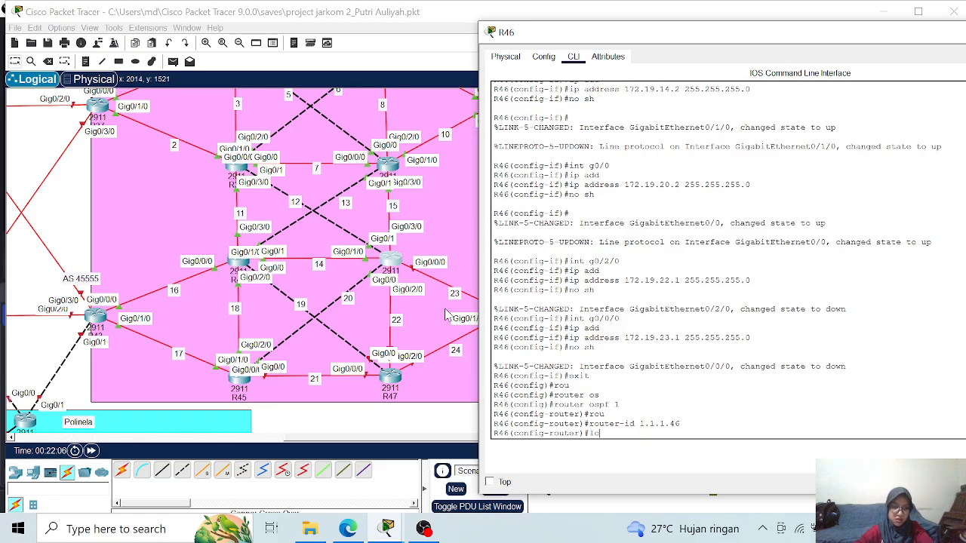
key("Tab")
key("Return")
- Advertise network 172.19.12.0 with wildcard 0.0.0.255 in OSPF area 0 on R46
type("net")
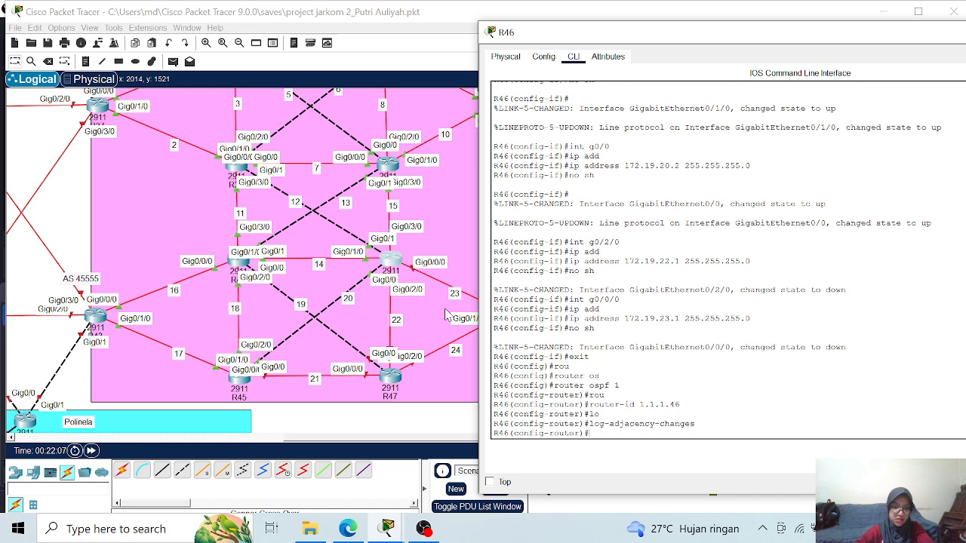
key("Tab")
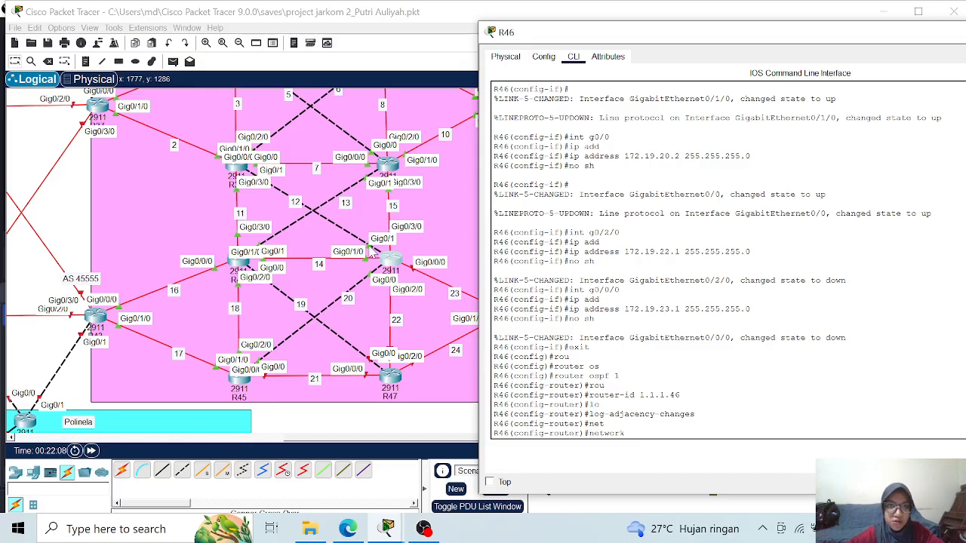
type("72")
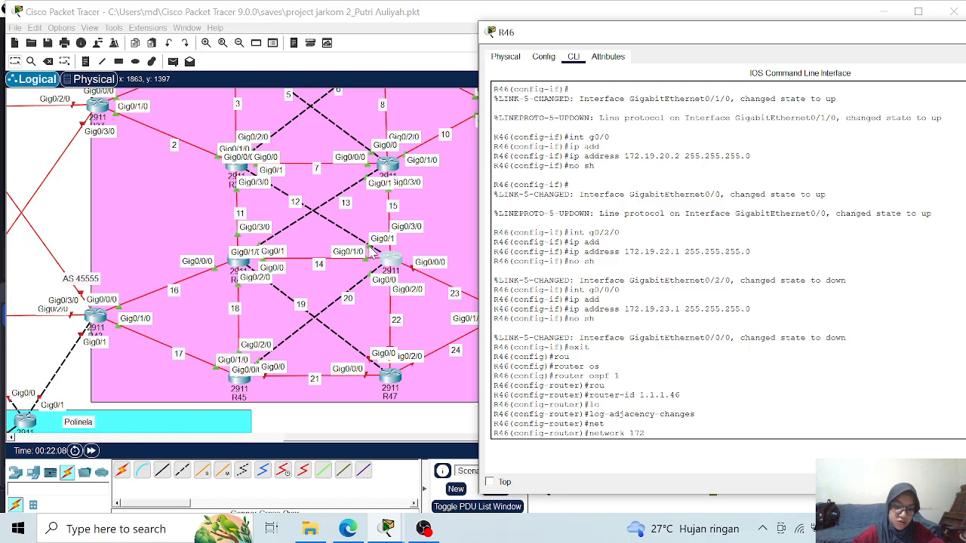
type(".19.12.0 0")
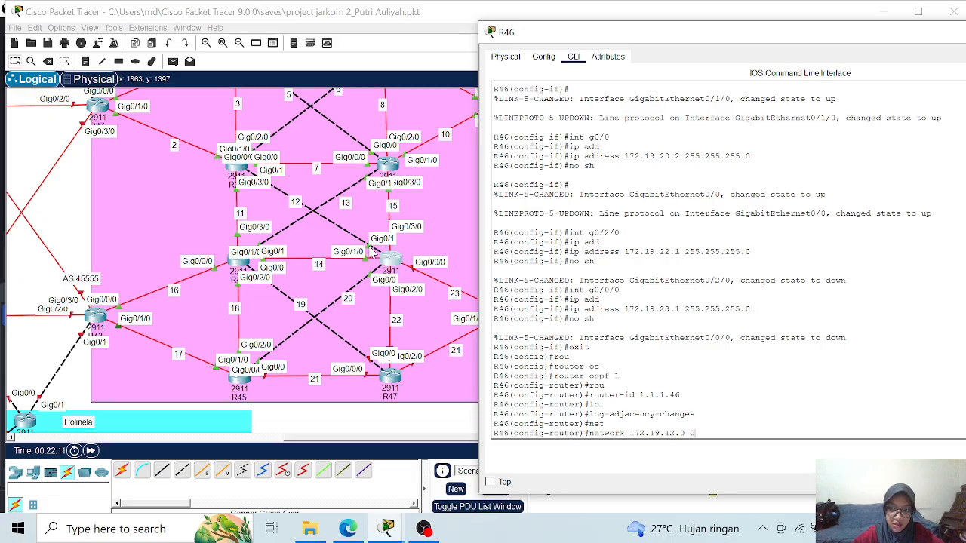
type(".0.0.255 area")
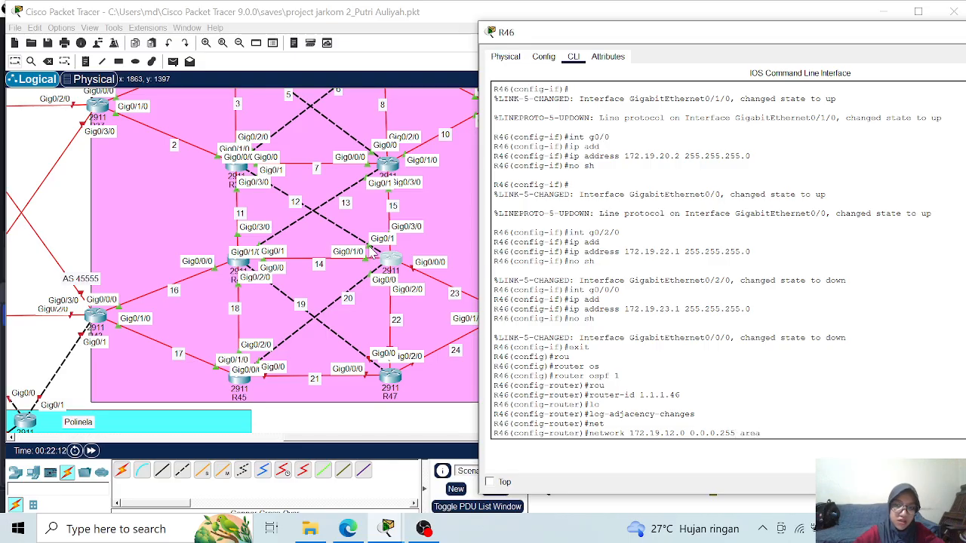
type(" 0")
key("Return")
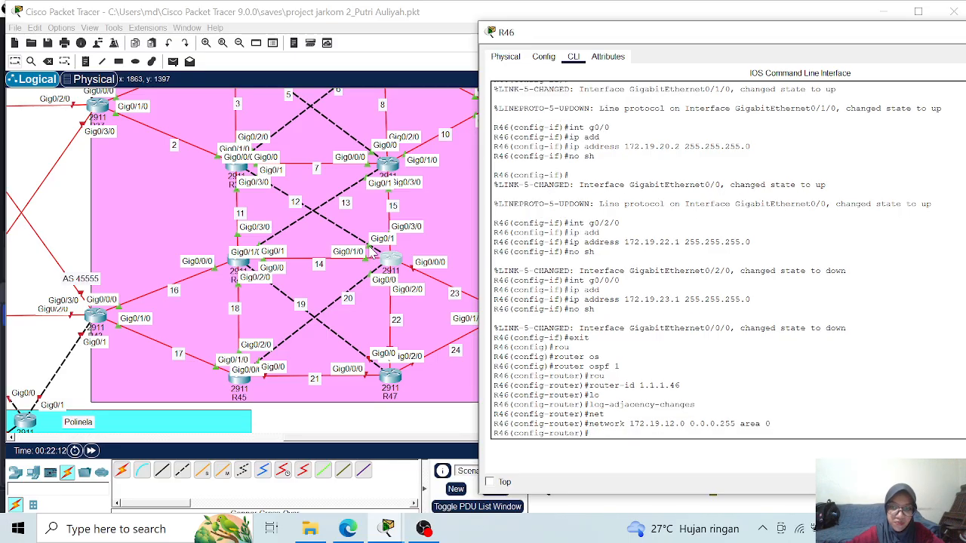
- Advertise network 172.19.14.0 with wildcard 0.0.0.255 in OSPF area 0 on R46
key("Up")
key("Left")
key("Left")
key("Left")
key("Left")
key("Left")
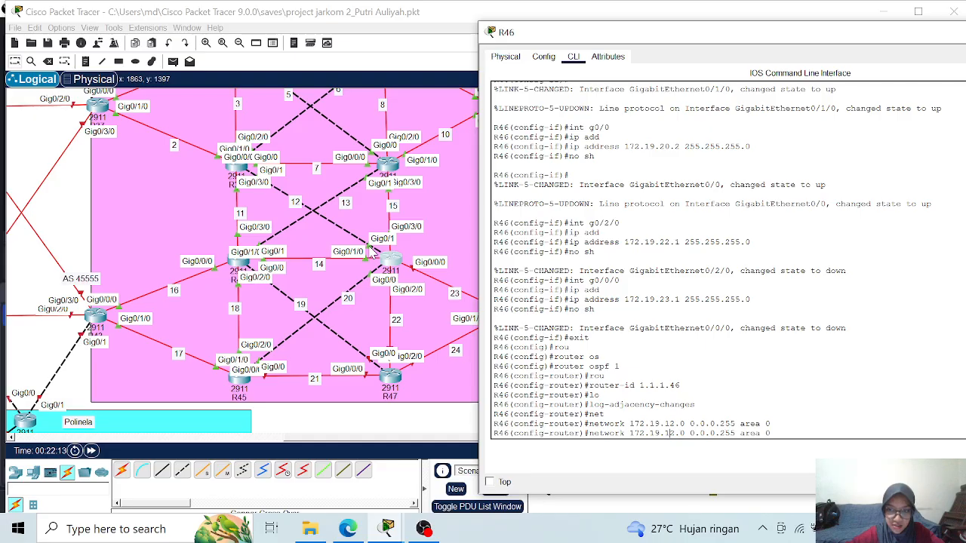
key("BackSpace")
type("4")
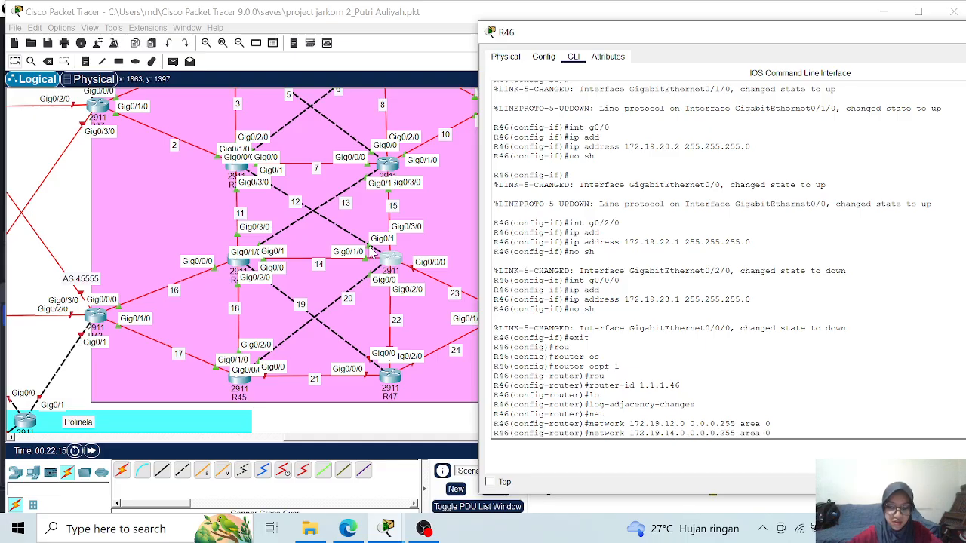
key("Return")
- Advertise network 172.19.15.0 with wildcard 0.0.0.255 in OSPF area 0 on R46 and review the configured interface addresses
key("Up")
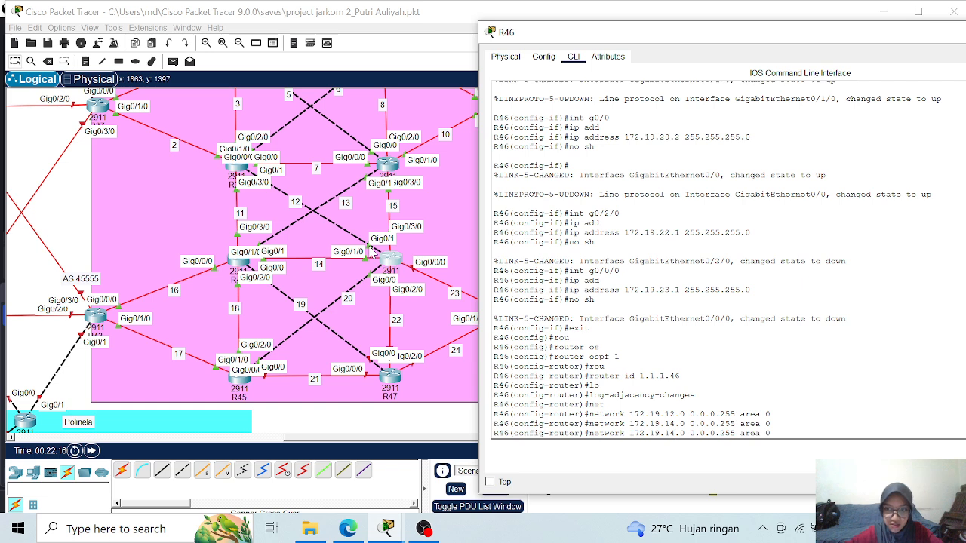
key("BackSpace")
type("5")
key("Return")
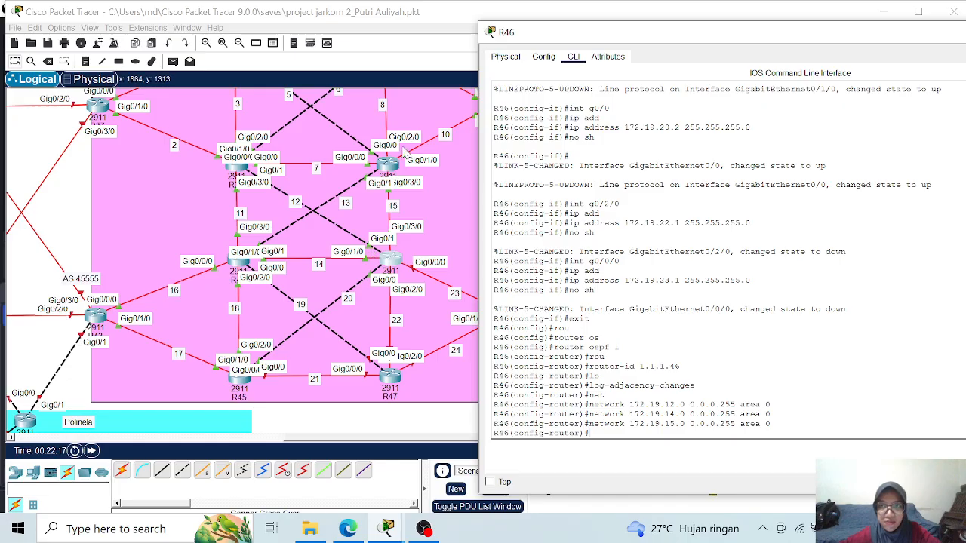
scroll(630, 147, "up", 4)
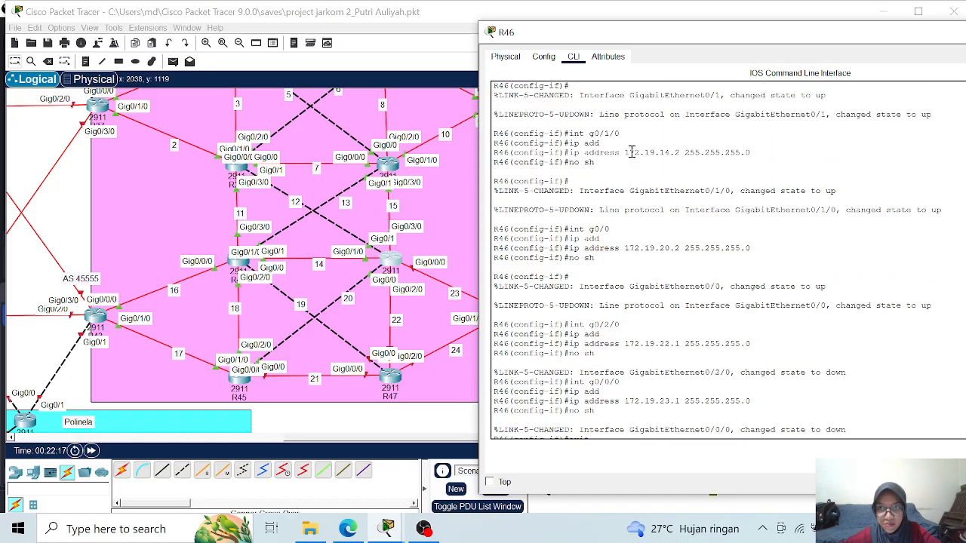
scroll(663, 149, "up", 3)
scroll(663, 149, "down", 7)
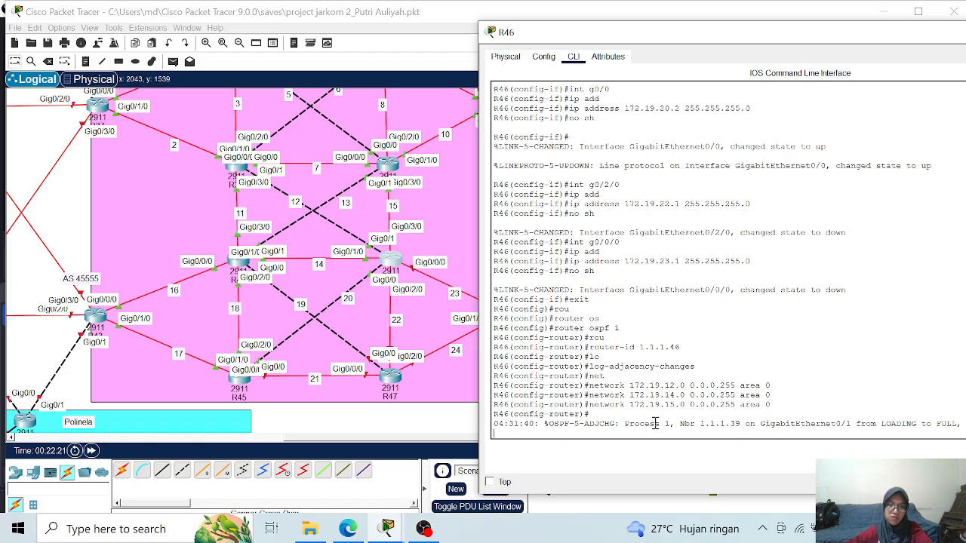
key("Return")
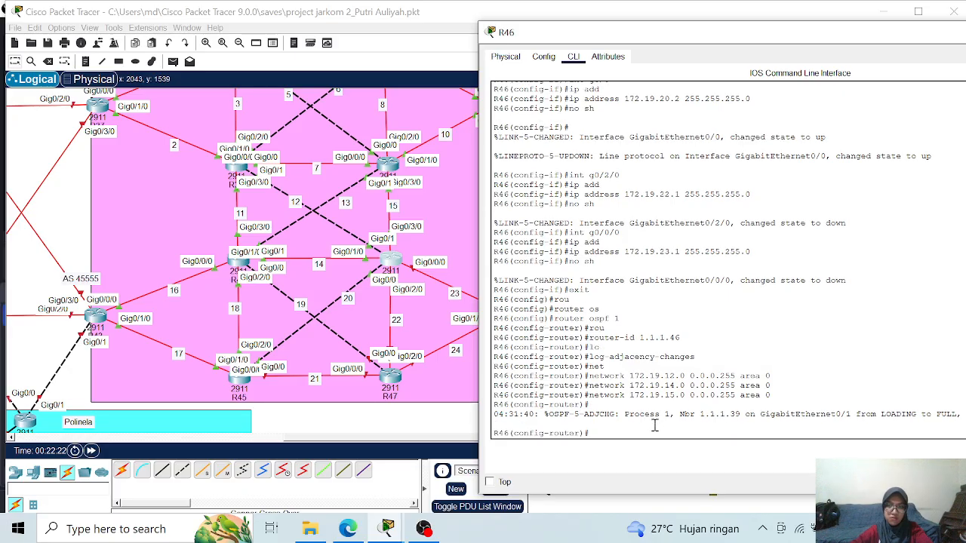
key("Up")
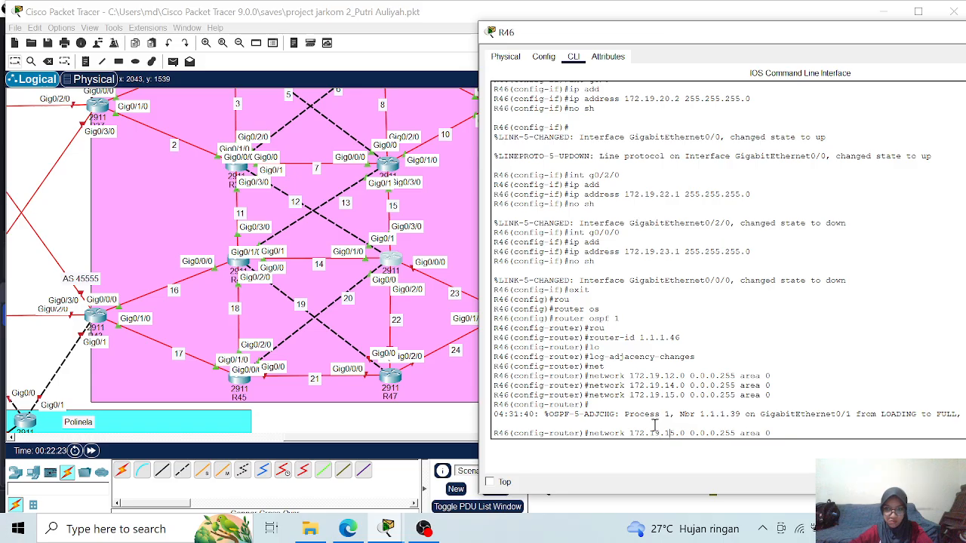
key("BackSpace")
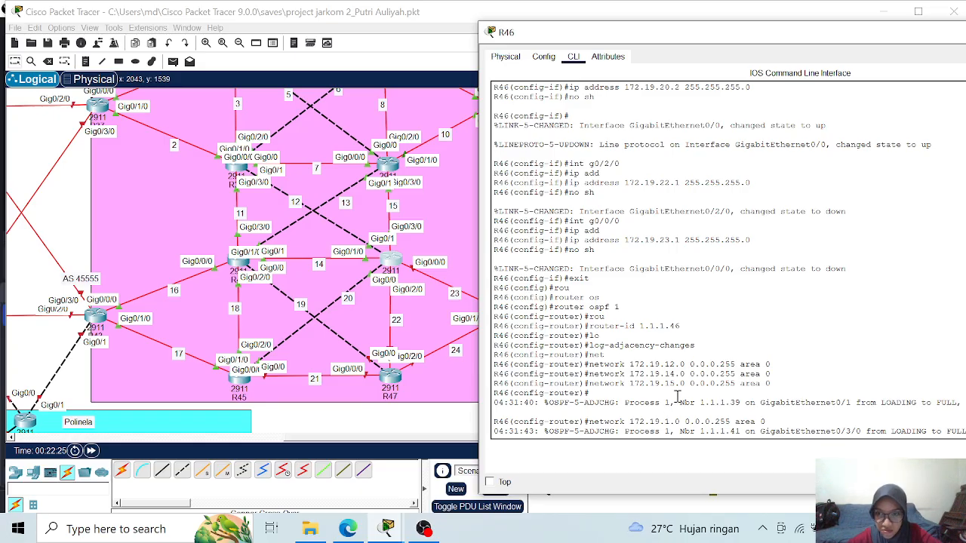
key("Return")
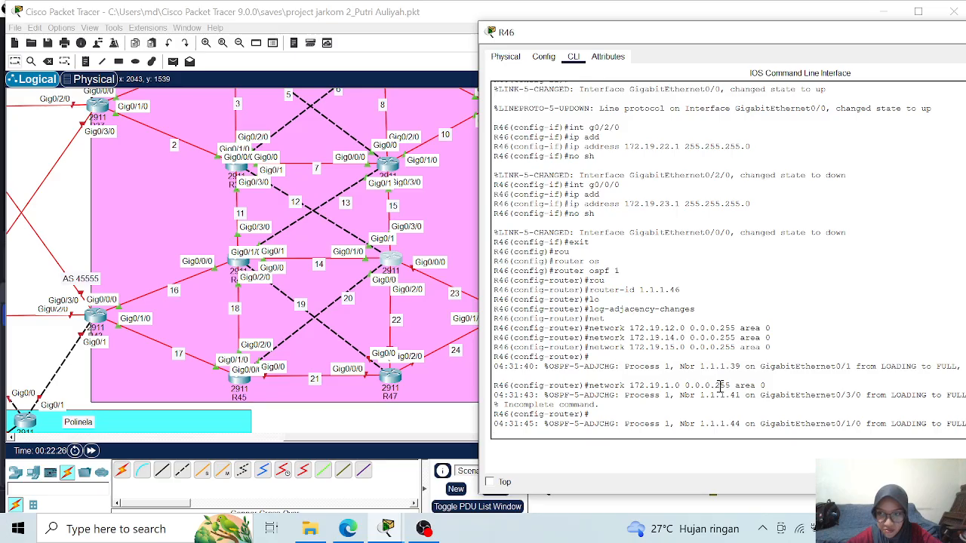
key("Return")
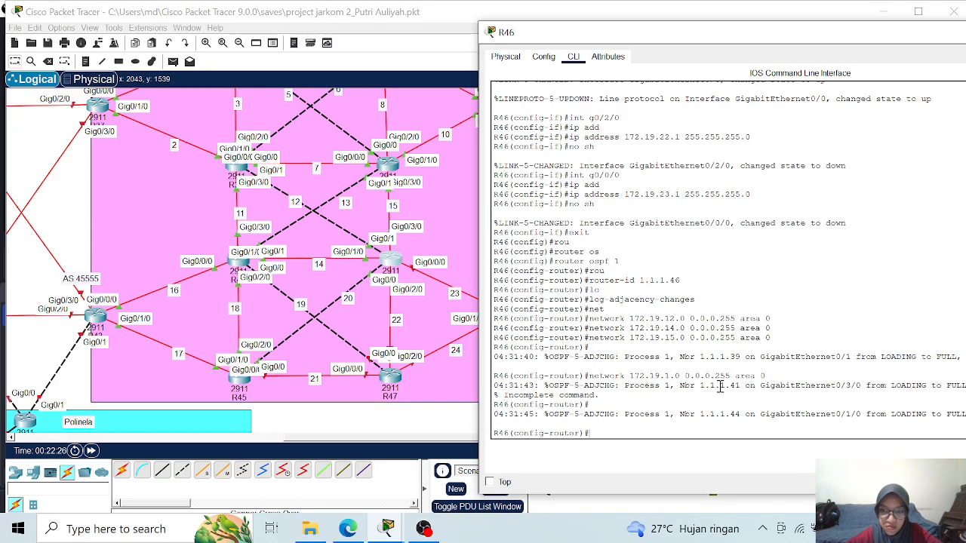
- Remove the mistaken network 172.19.1.0 with wildcard 0.0.0.255 from OSPF area 0 on R46
key("Up")
key("Left")
key("Left")
key("Left")
key("Left")
key("Left")
key("Left")
key("Left")
key("Left")
key("Left")
key("Left")
key("Left")
key("Left")
key("Left")
key("Left")
key("Left")
key("Left")
key("Left")
key("Left")
key("Left")
key("Left")
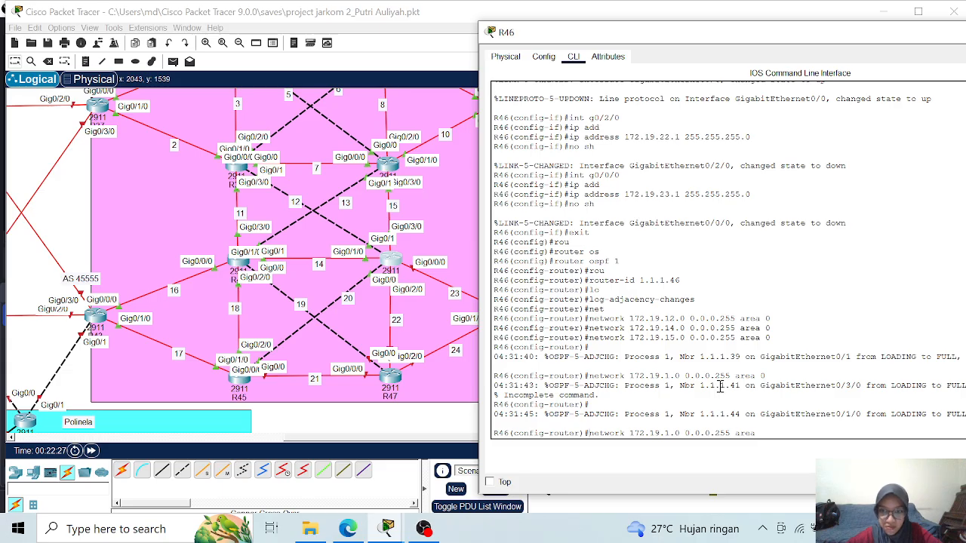
key("ctrl+a")
type("no")
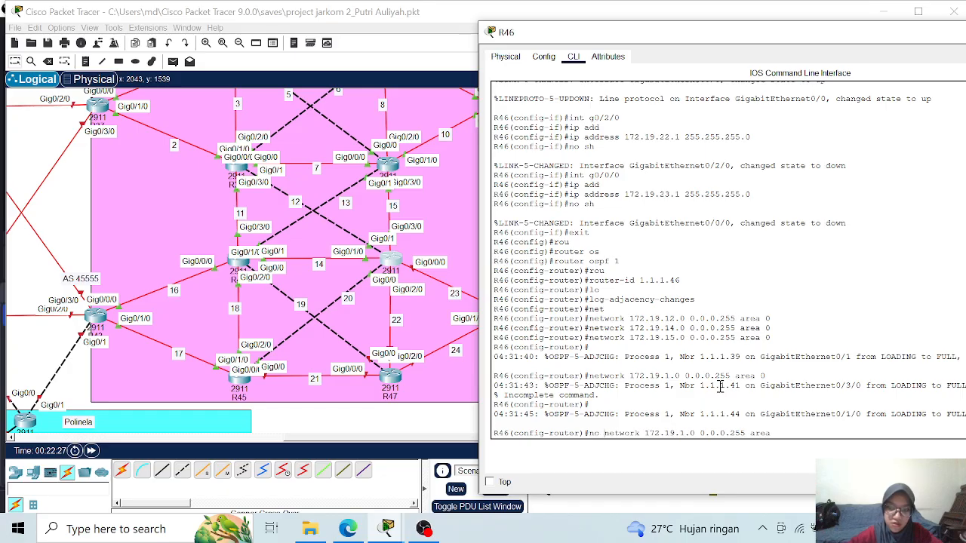
key("Return")
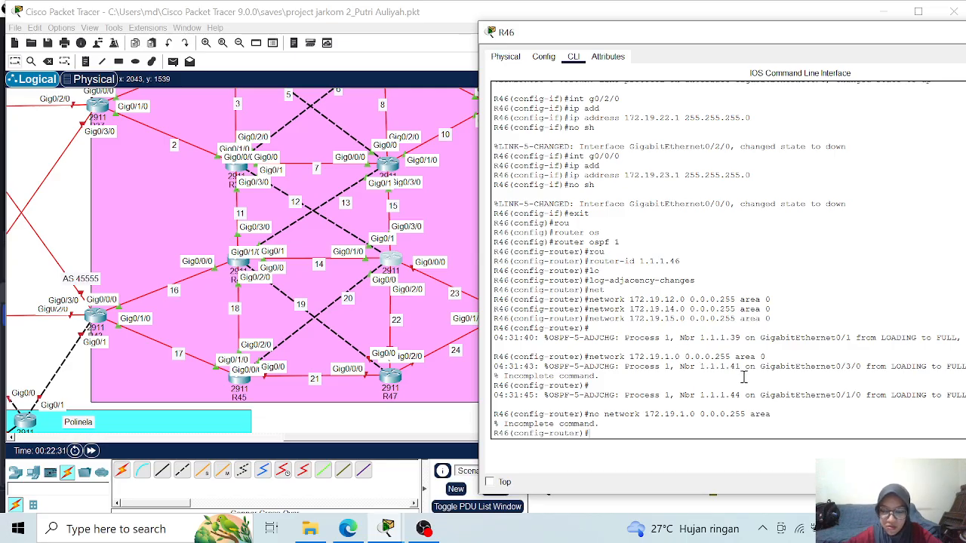
key("Up")
type("0")
key("Return")
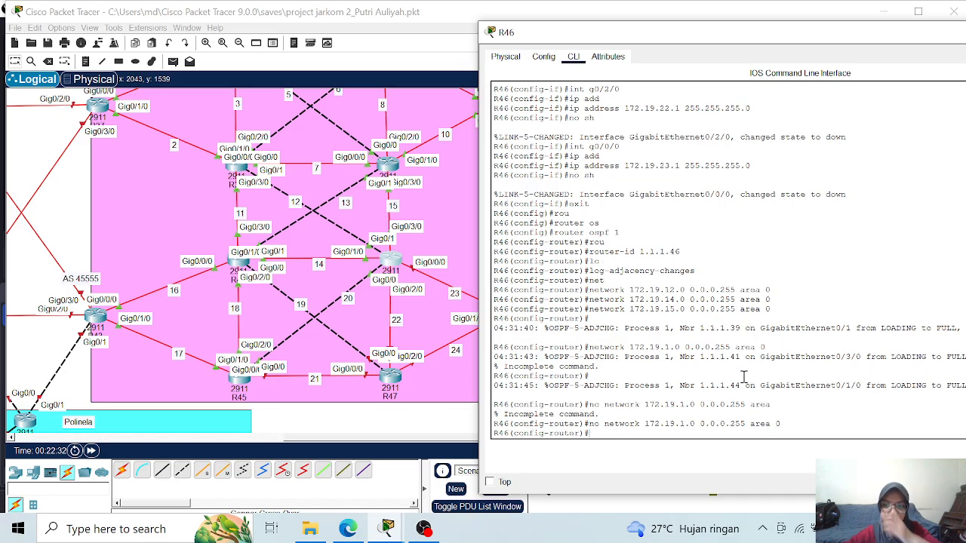
- Advertise network 172.19.20.0 with wildcard 0.0.0.255 in OSPF area 0 on R46
key("Up")
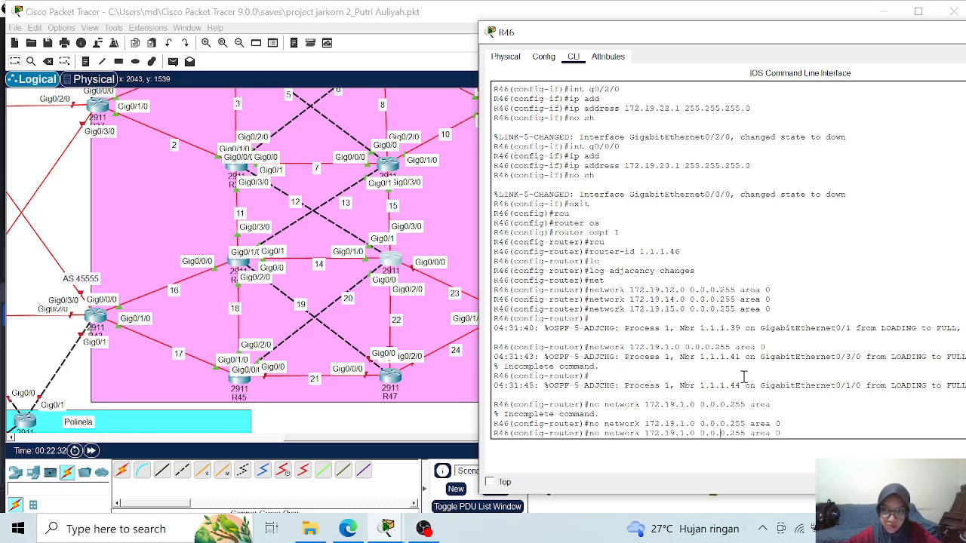
key("Left")
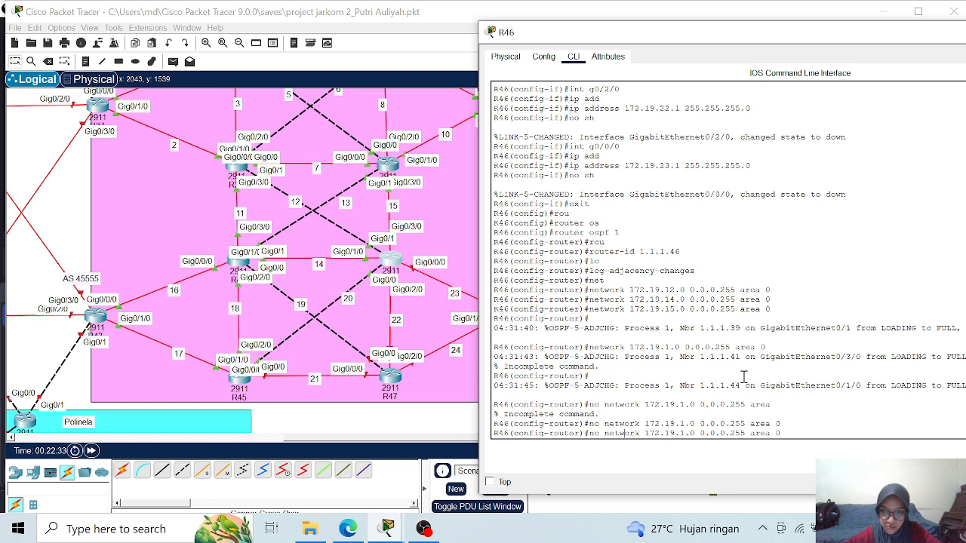
key("ctrl+a")
key("Delete")
key("Delete")
key("Delete")
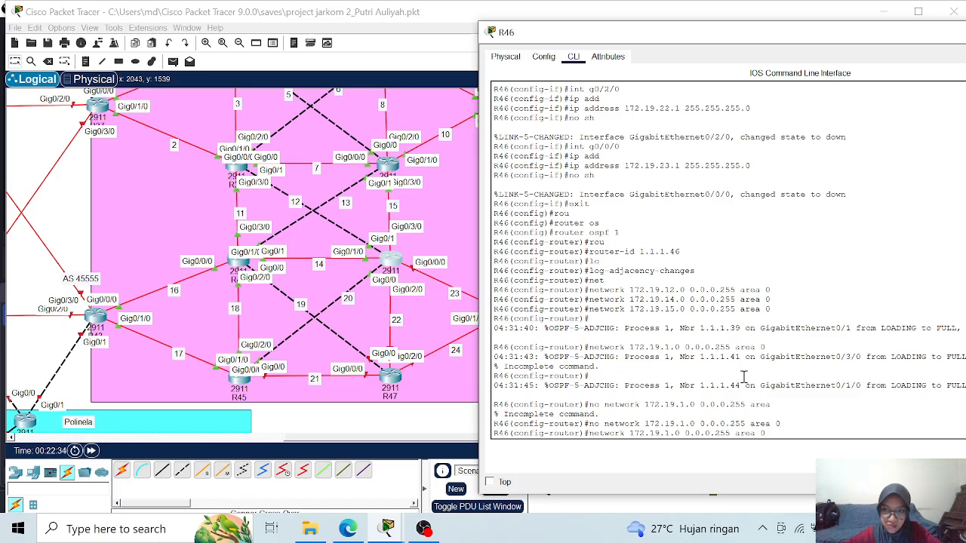
key("Delete")
type("20")
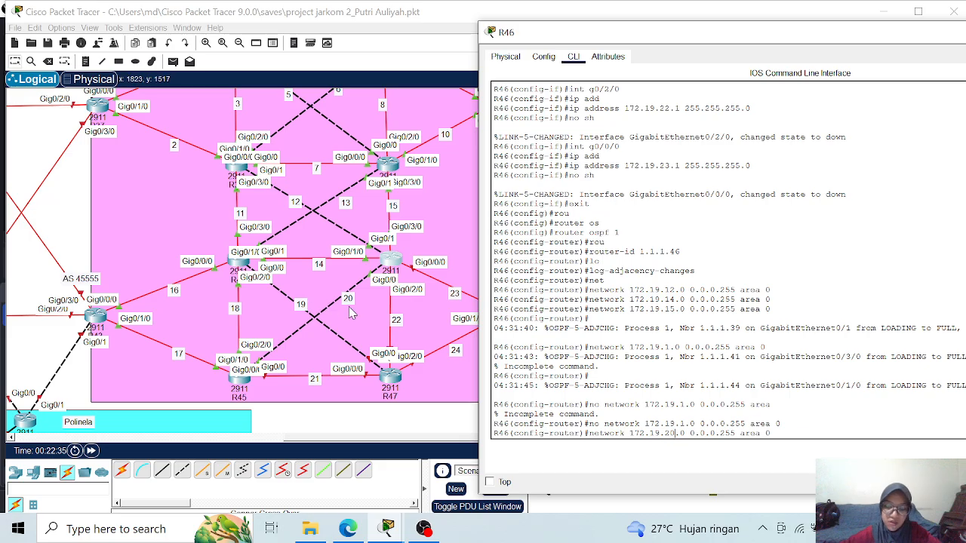
key("Return")
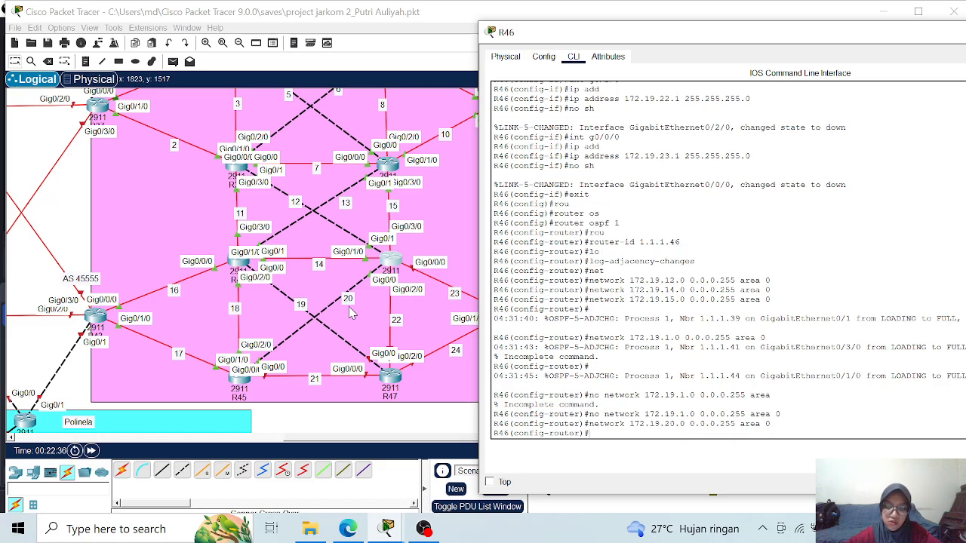
- Advertise network 172.19.22.0 with wildcard 0.0.0.255 in OSPF area 0 on R46
key("Up")
key("Left")
key("Left")
key("Left")
key("Left")
key("Left")
key("Left")
key("Left")
key("Left")
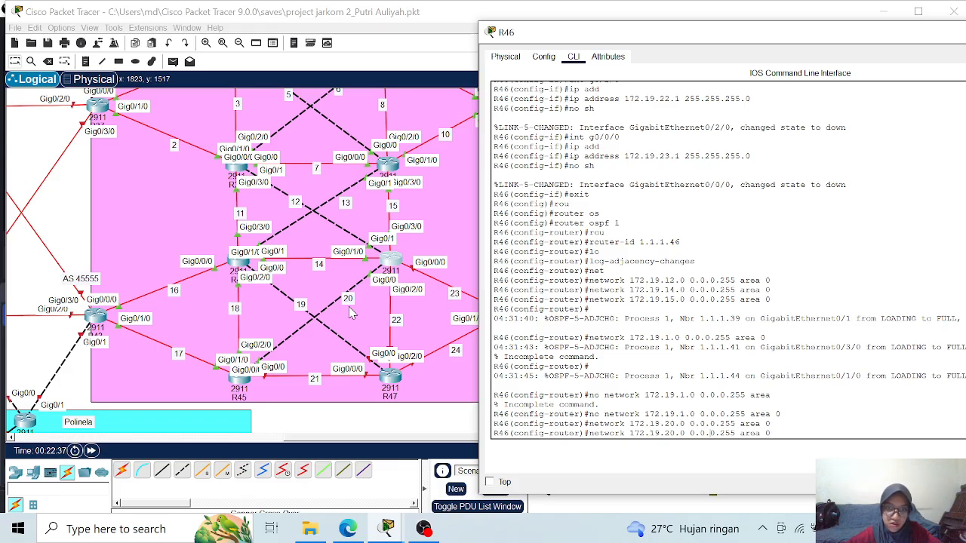
key("Left")
key("Left")
- Advertise network 172.19.23.0 with wildcard 0.0.0.255 in OSPF area 0 on R46
key("Left")
key("Left")
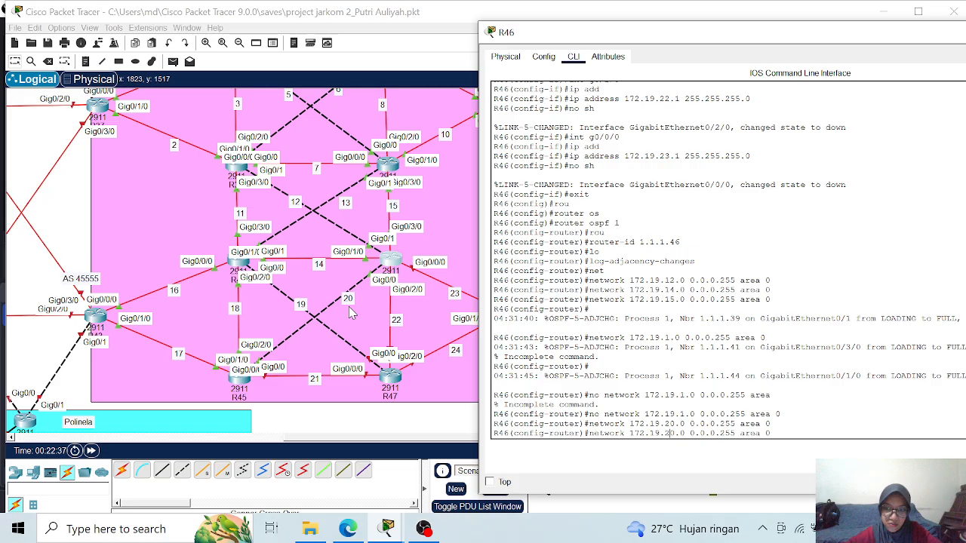
type("2")
key("Delete")
key("Return")
key("Up")
key("Left")
key("Left")
key("Left")
key("Left")
key("Left")
key("Left")
key("Left")
key("Left")
key("BackSpace")
type("3")
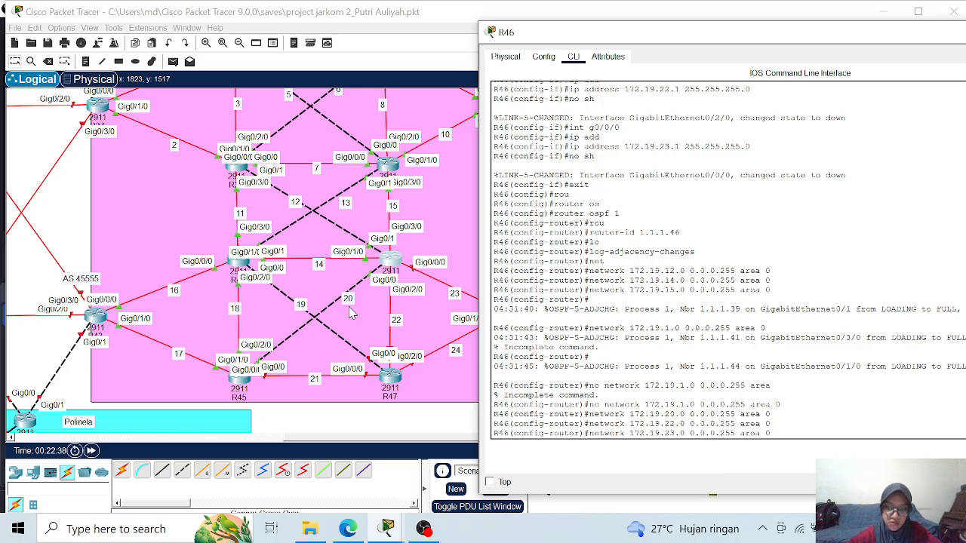
key("Return")
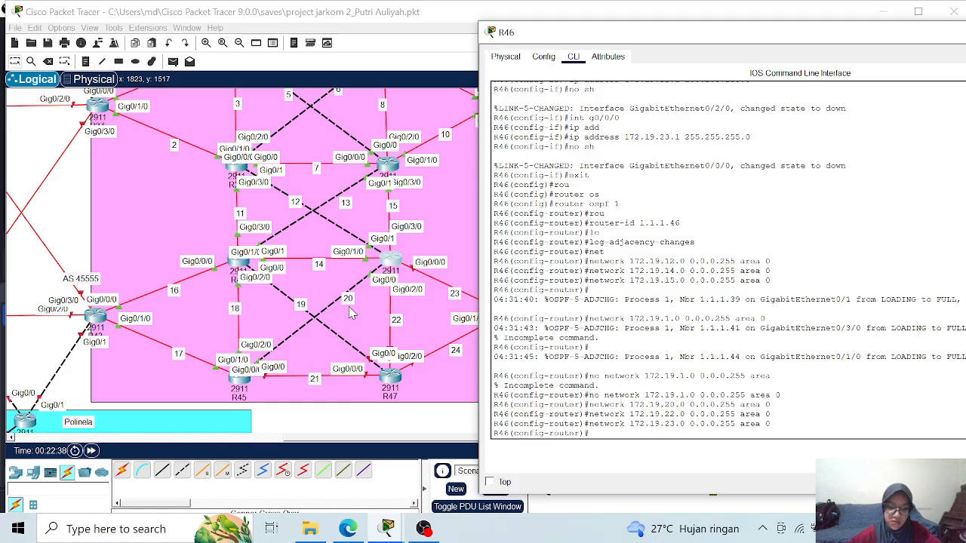
- Exit configuration mode on R46 and save its configuration with the wr command
type("end")
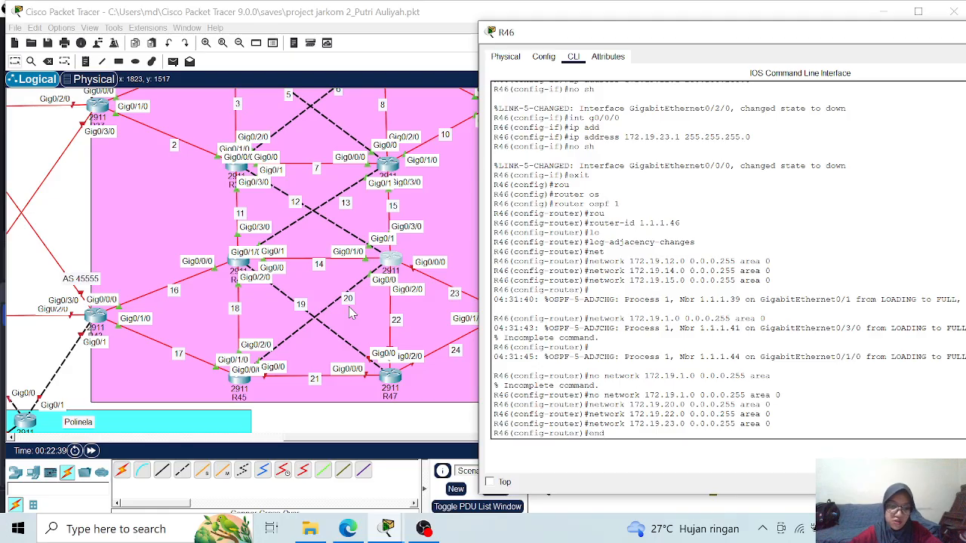
key("Return")
type("wr")
key("Return")
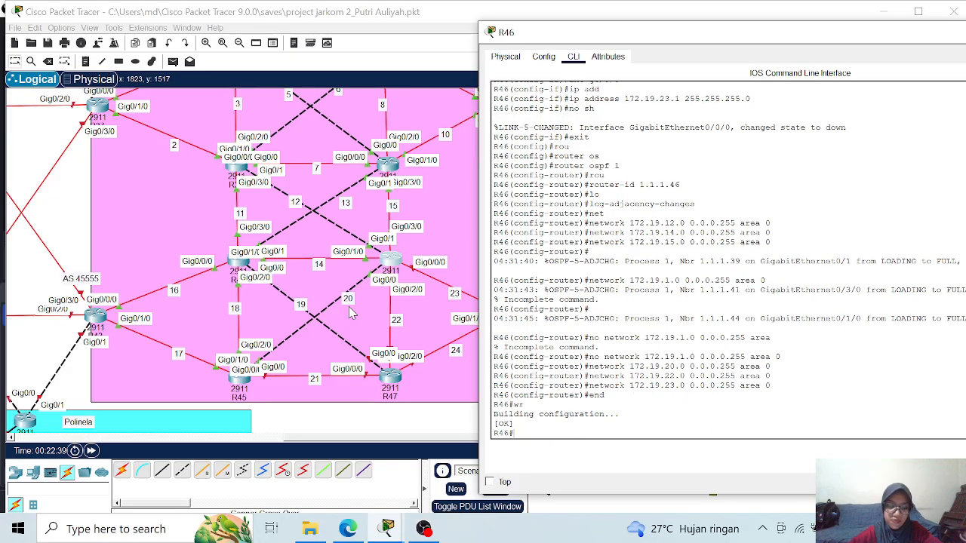
- Display R46's running configuration, examine its interface addresses and OSPF networks, and put the router's window away
type("sh ")
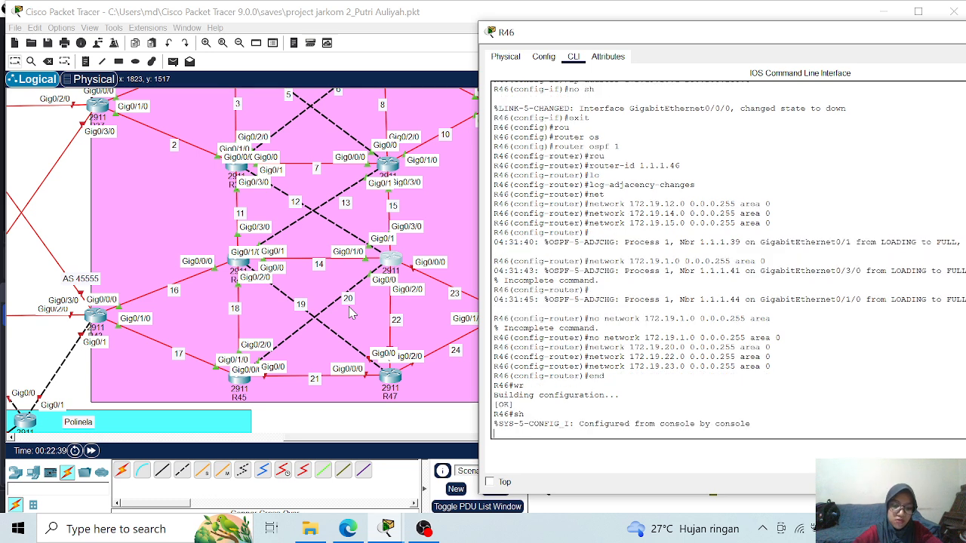
type("ru")
key("Tab")
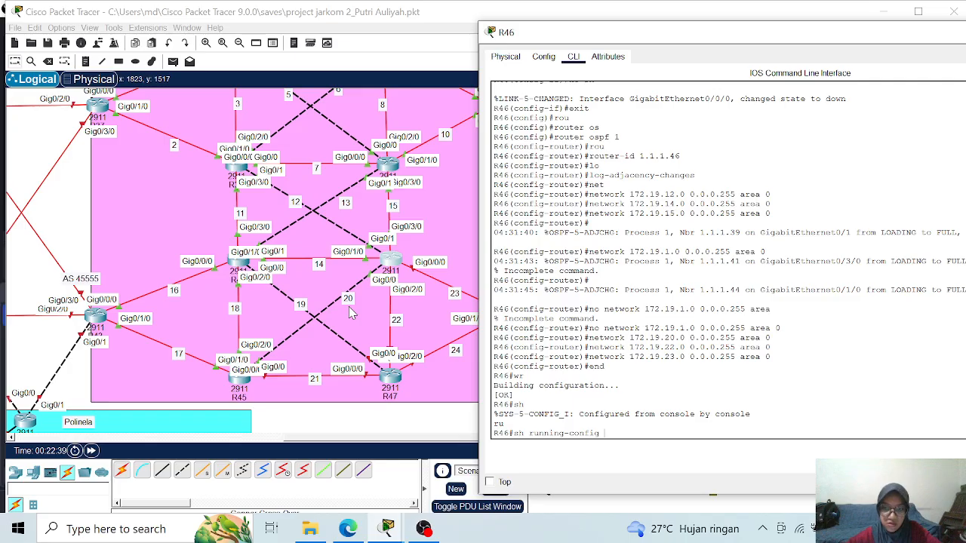
key("Return")
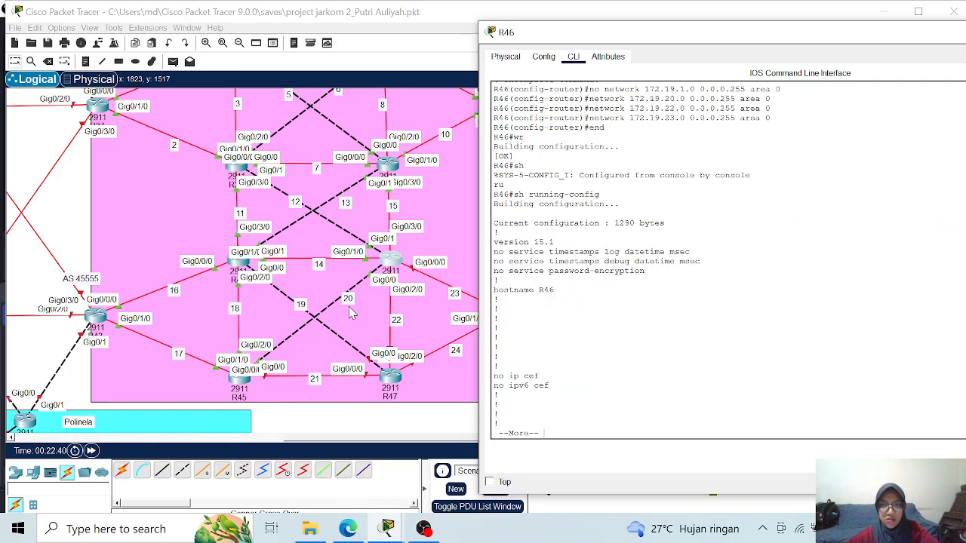
key("space")
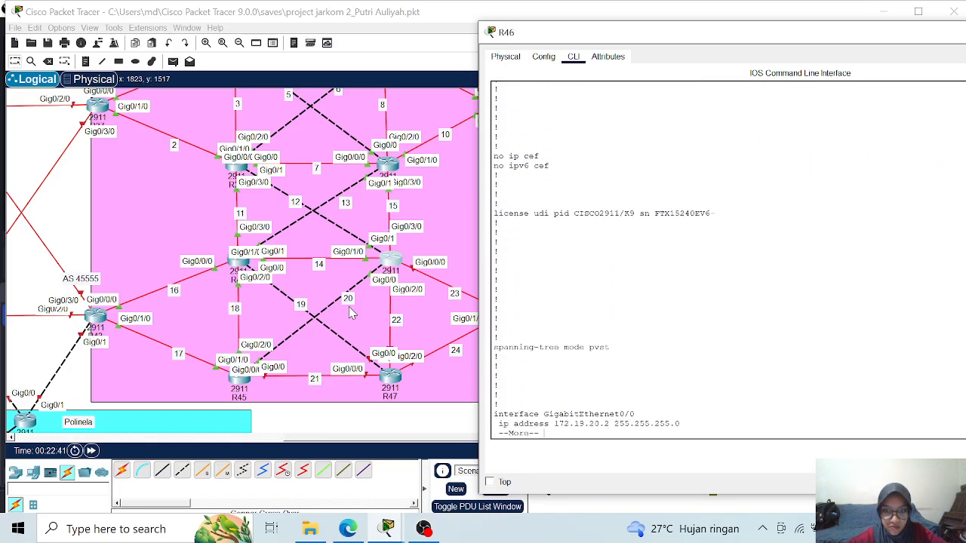
key("space")
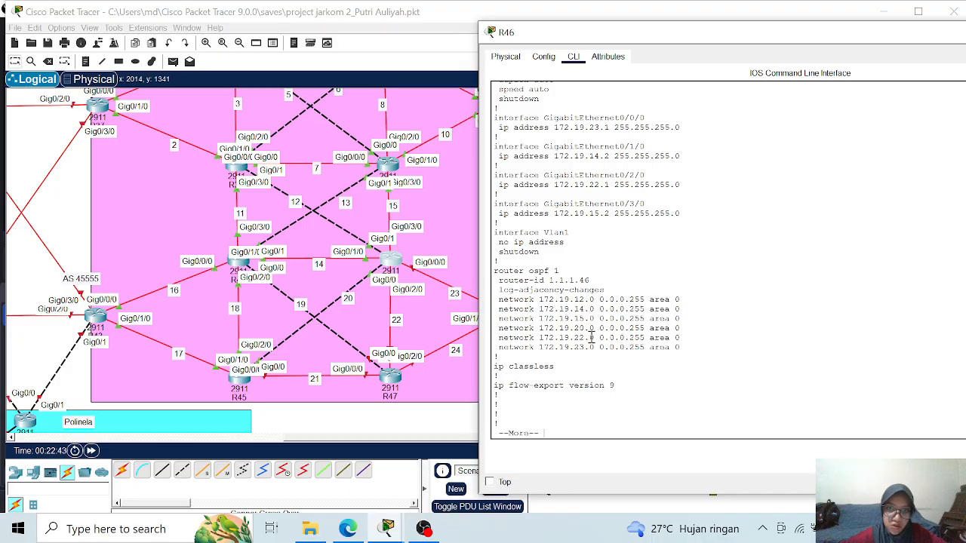
left_click_drag(709, 38, 491, 66)
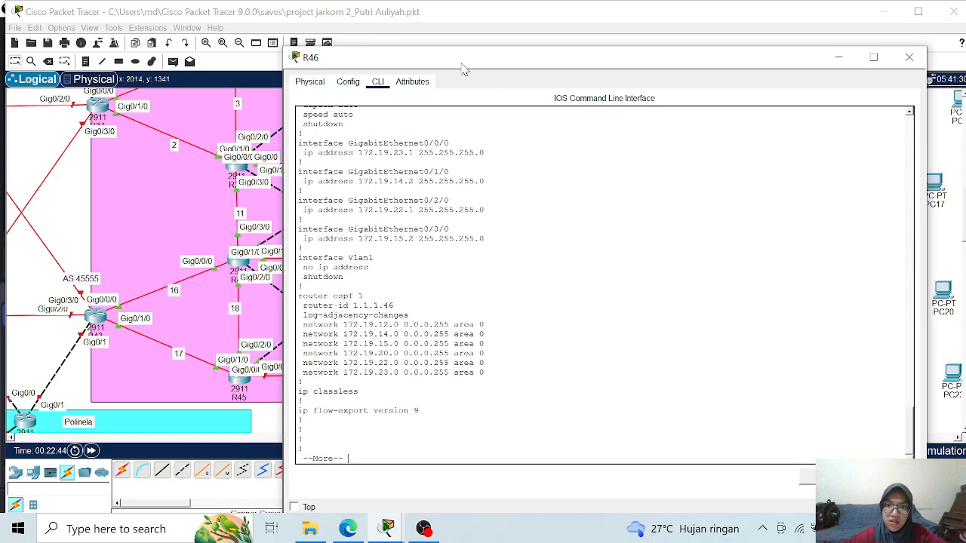
left_click(839, 59)
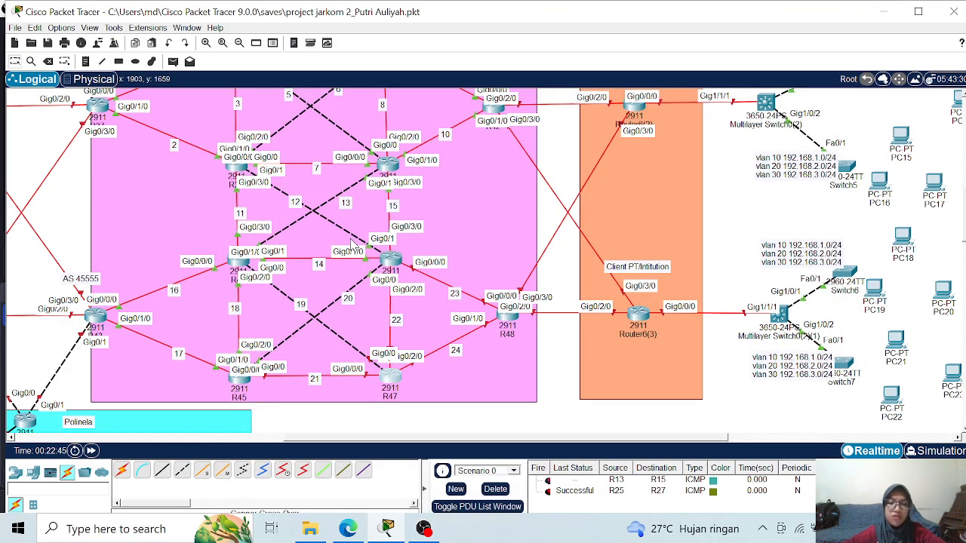
- Open the command line of router R47, enter global configuration mode and set the hostname to R47
left_click(390, 374)
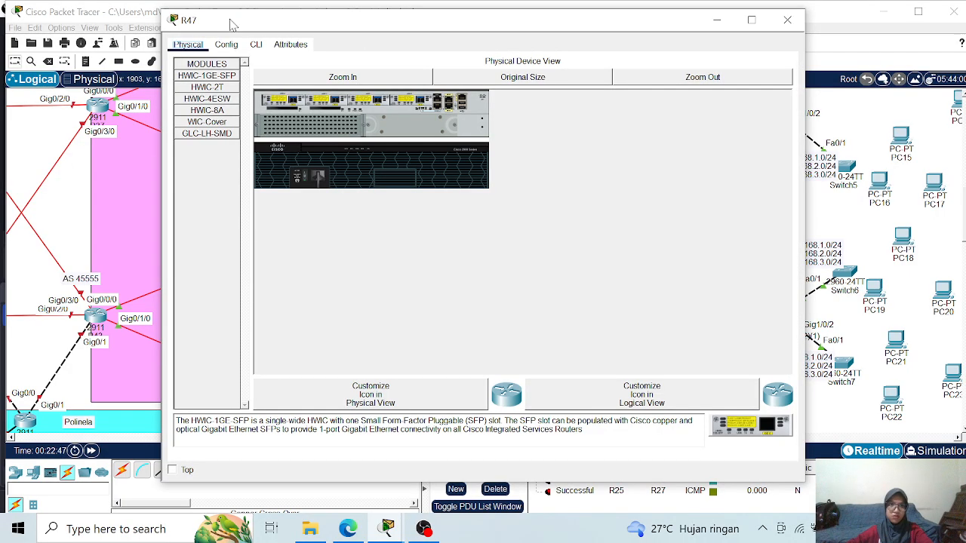
left_click(255, 43)
left_click_drag(310, 25, 584, 29)
key("Return")
type("ena")
key("Return")
type("con")
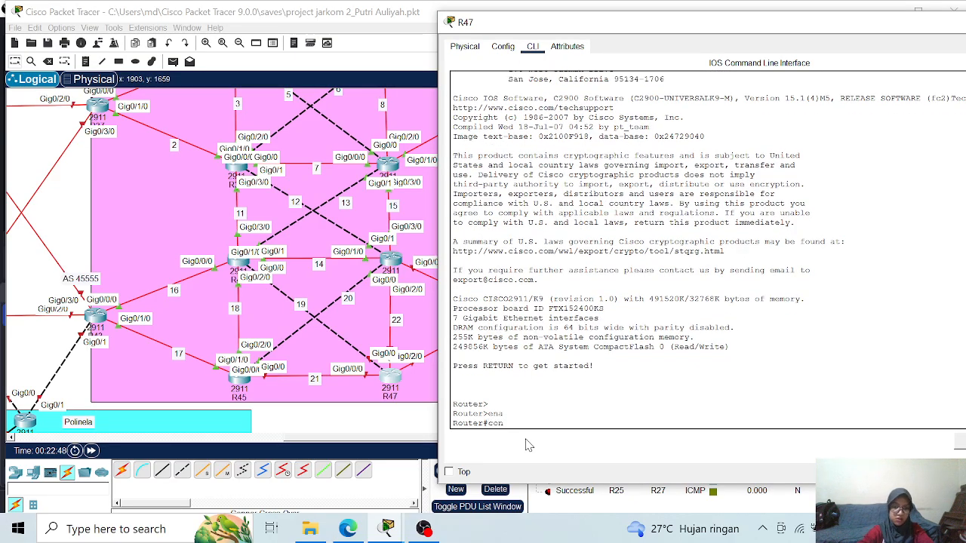
type("f t")
key("Return")
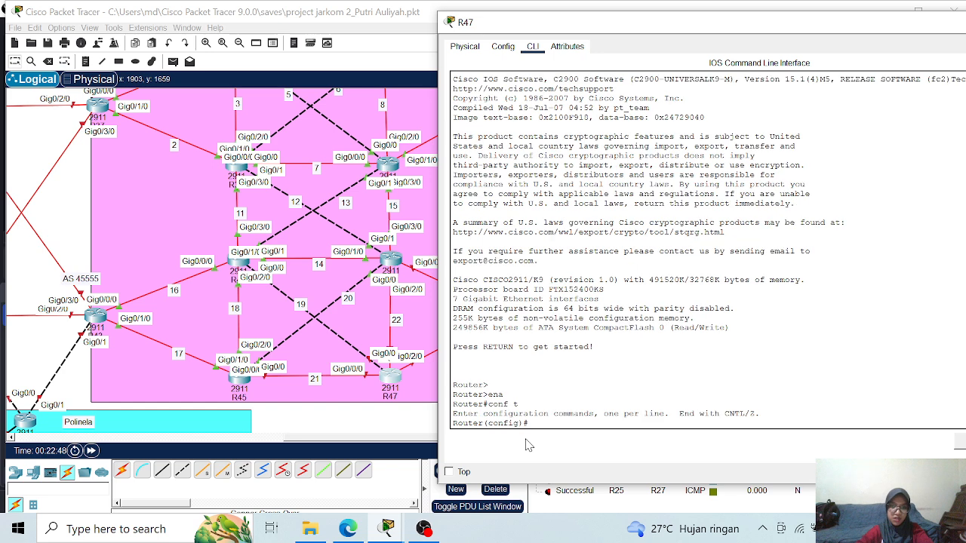
type("hostname ")
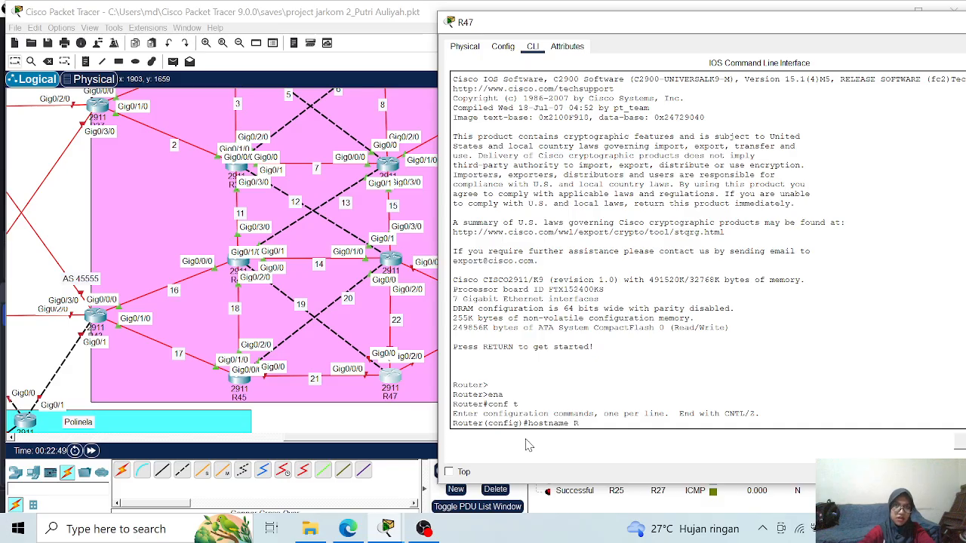
type("R47")
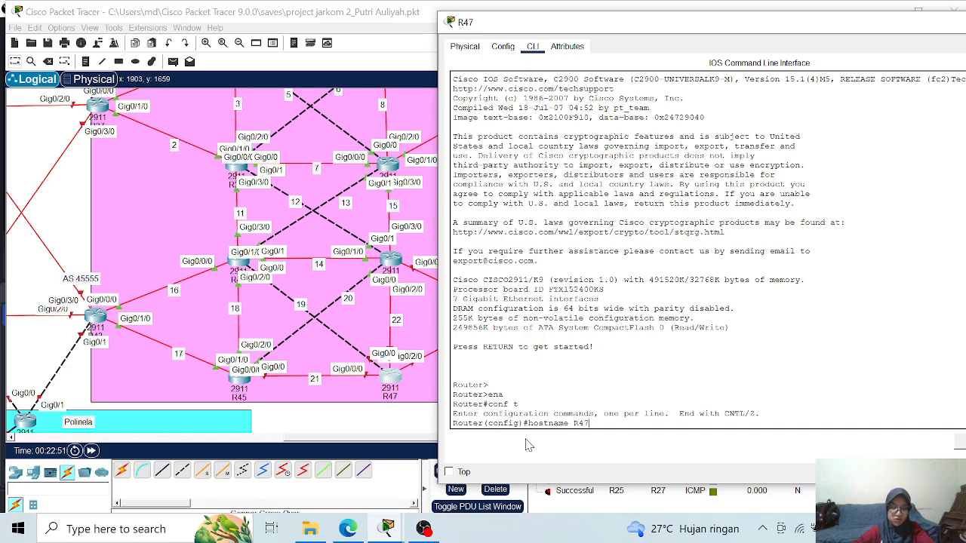
key("Return")
- Assign IP address 172.19.22.2 with mask 255.255.255.0 to interface g0/2/0 on R47
type("int ")
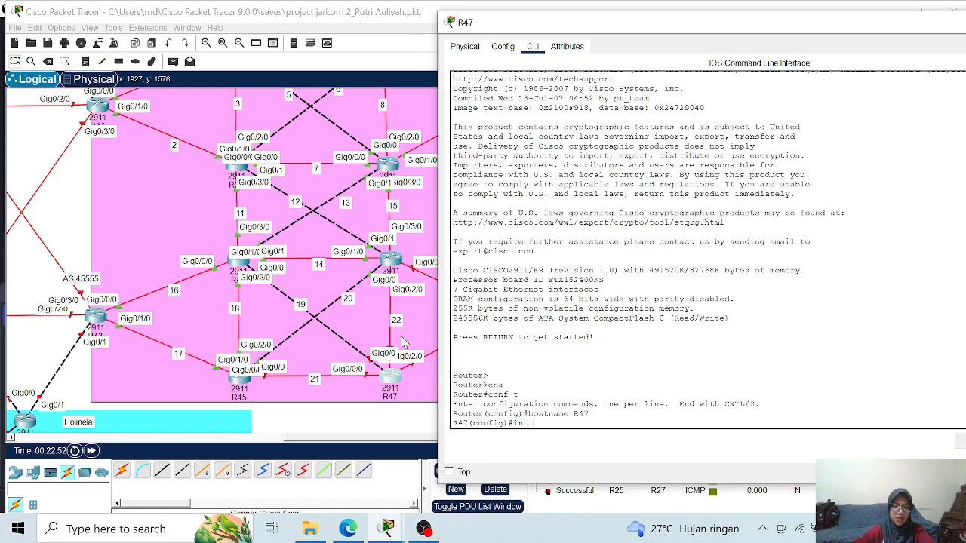
type("g")
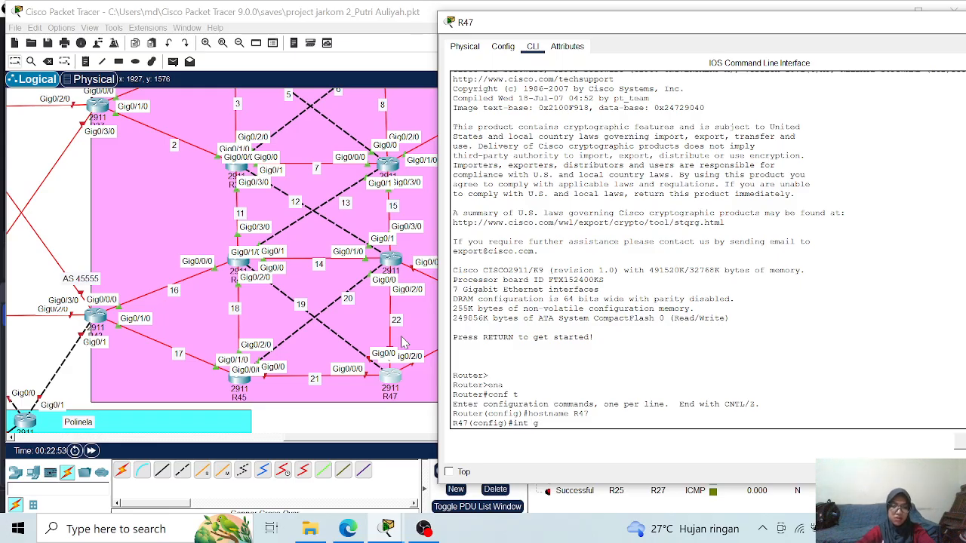
type("0/2/0")
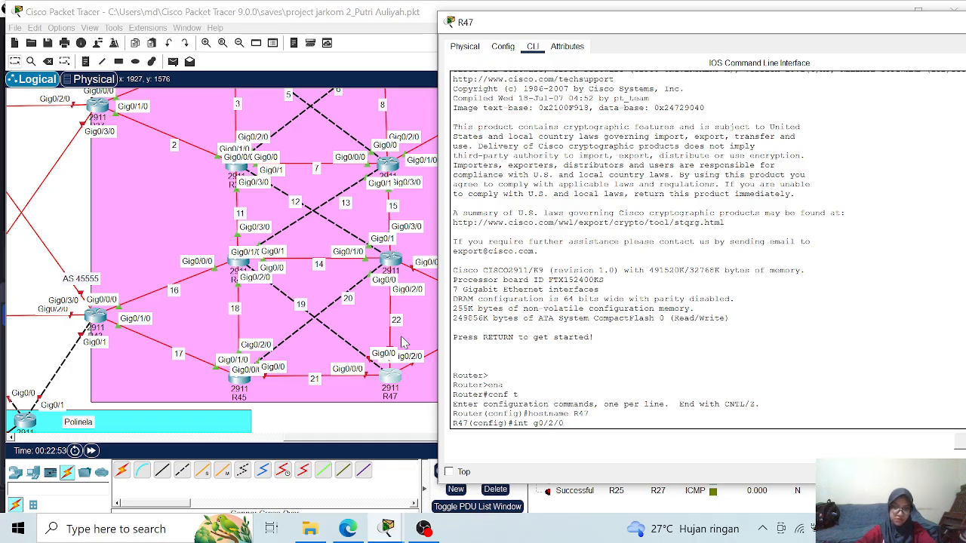
key("Return")
type("ip add")
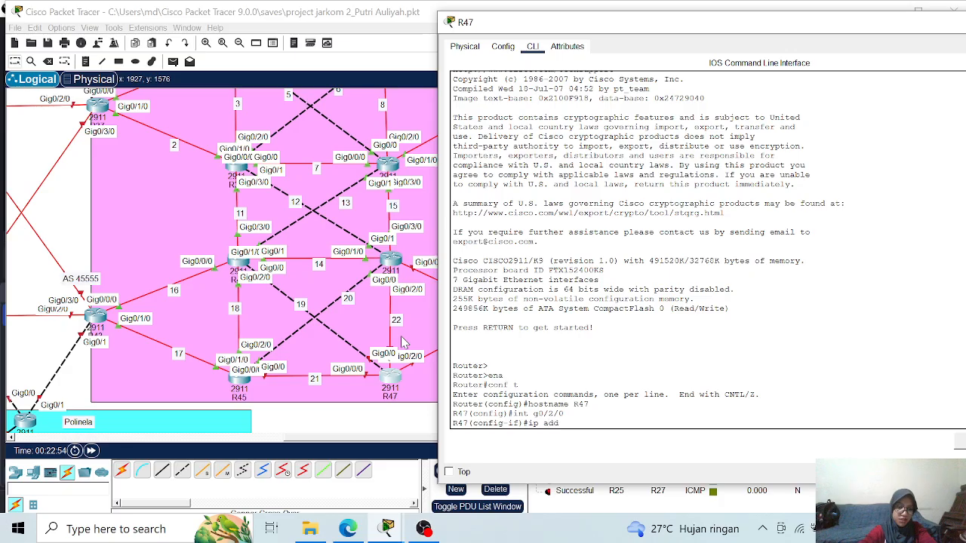
key("Tab")
type("172.19.22.2")
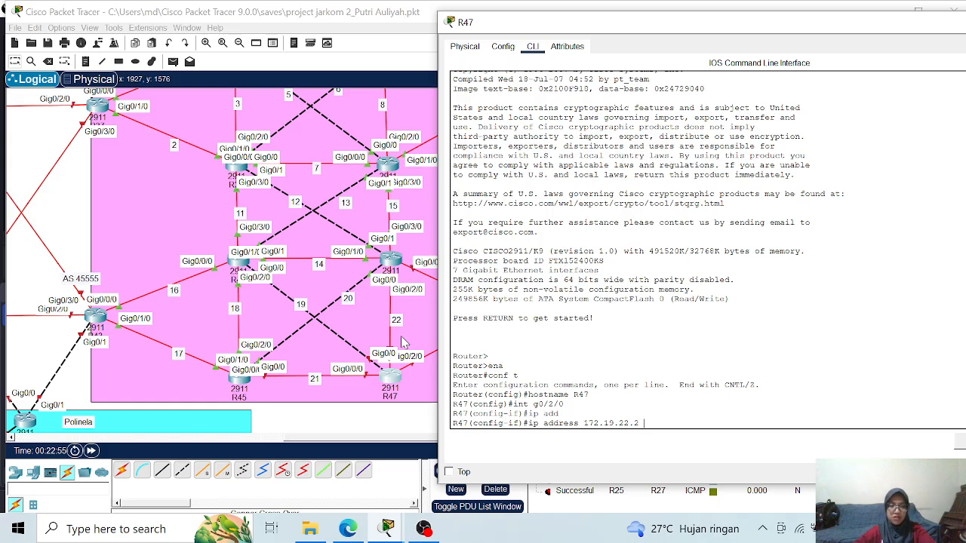
type(" 255.255.255.0")
key("Return")
- Enable R47's interface g0/2/0 with no shutdown
type("nfig-if)#")
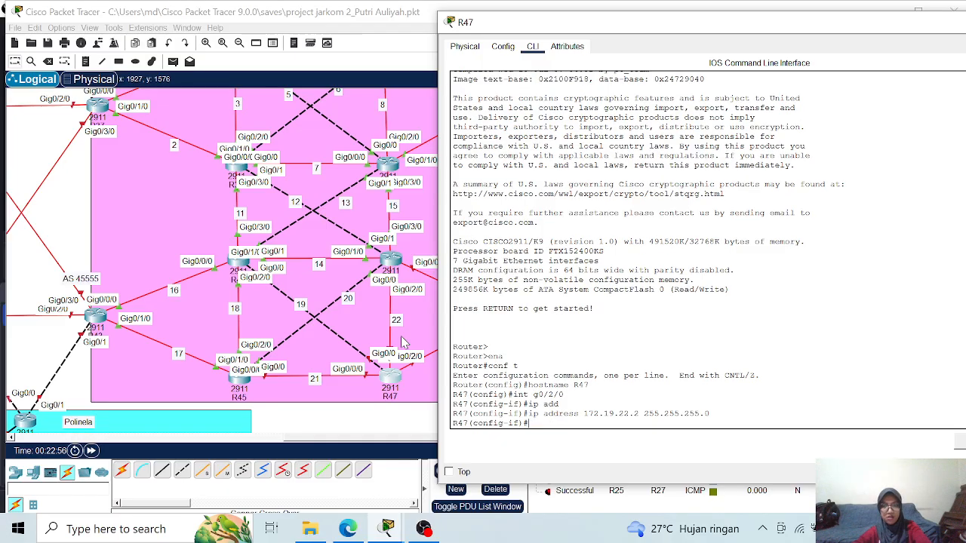
type("o s")
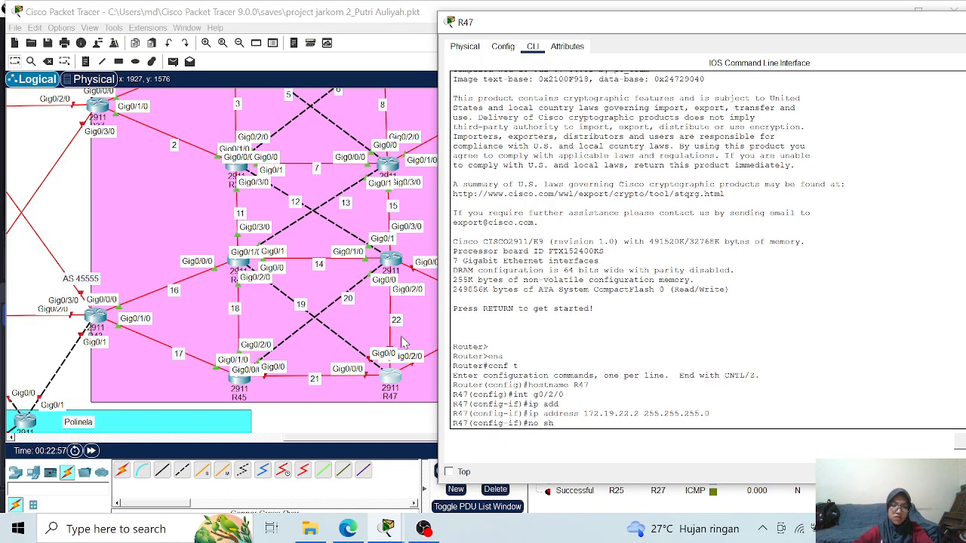
type("h")
key("Return")
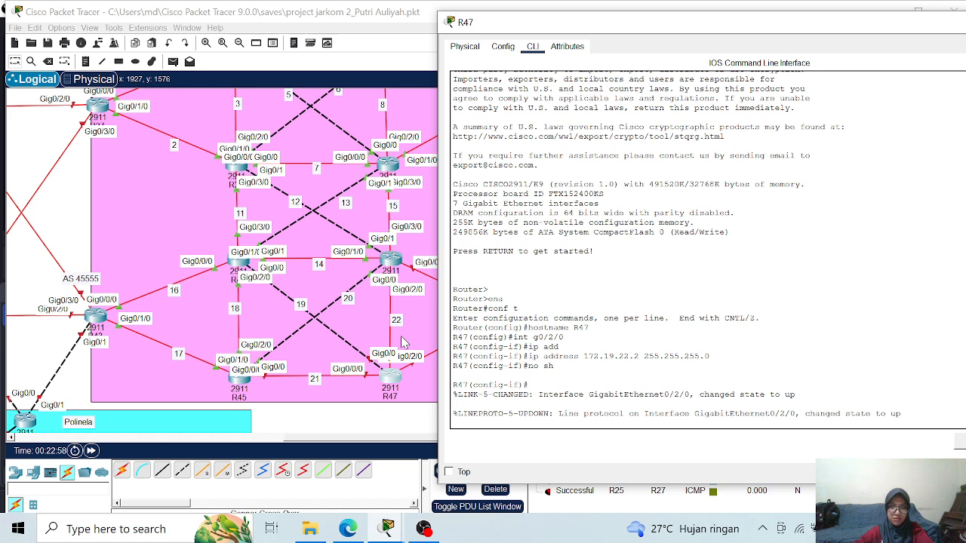
key("Return")
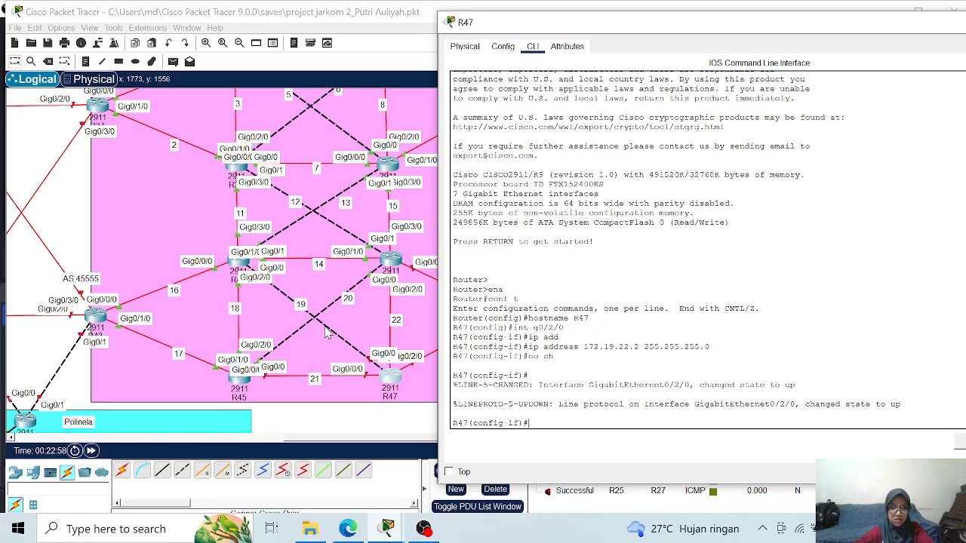
- Assign IP address 172.19.19.2 with mask 255.255.255.0 to interface g0/0 on R47
type("int g0/0")
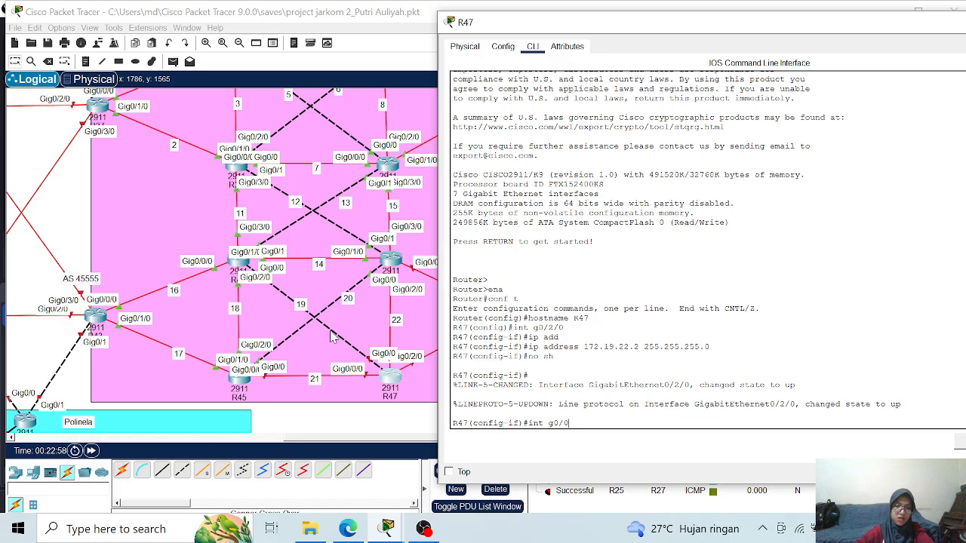
key("Return")
type("ip add")
key("Tab")
type("172.19")
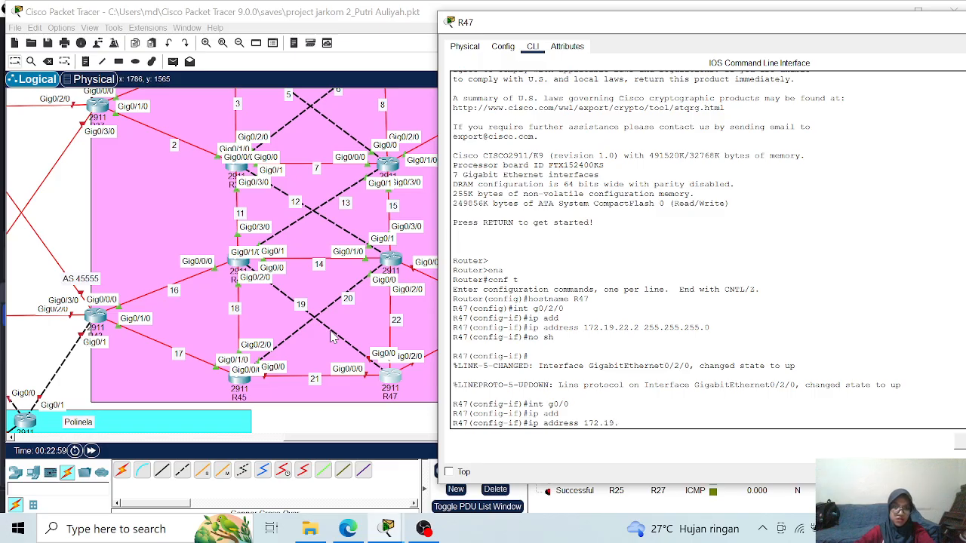
type(".")
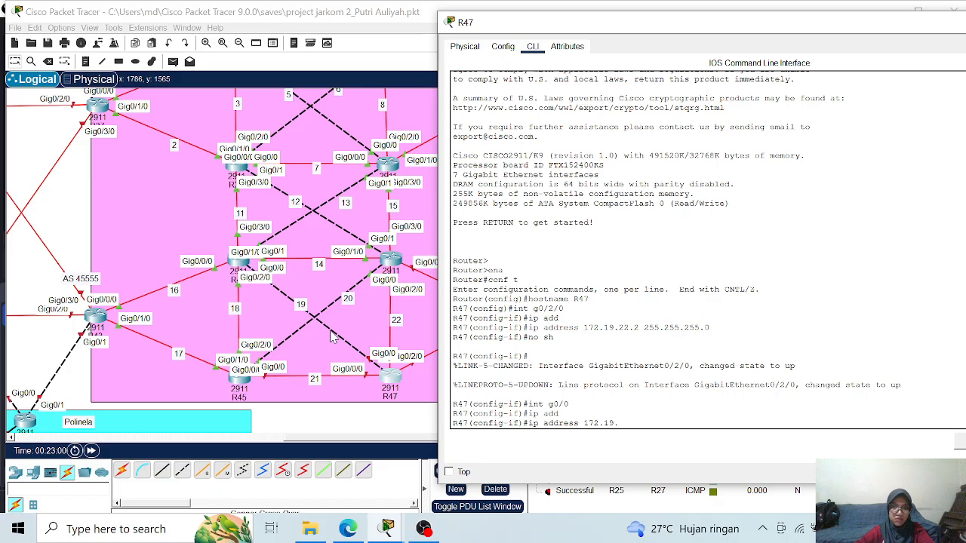
type("19")
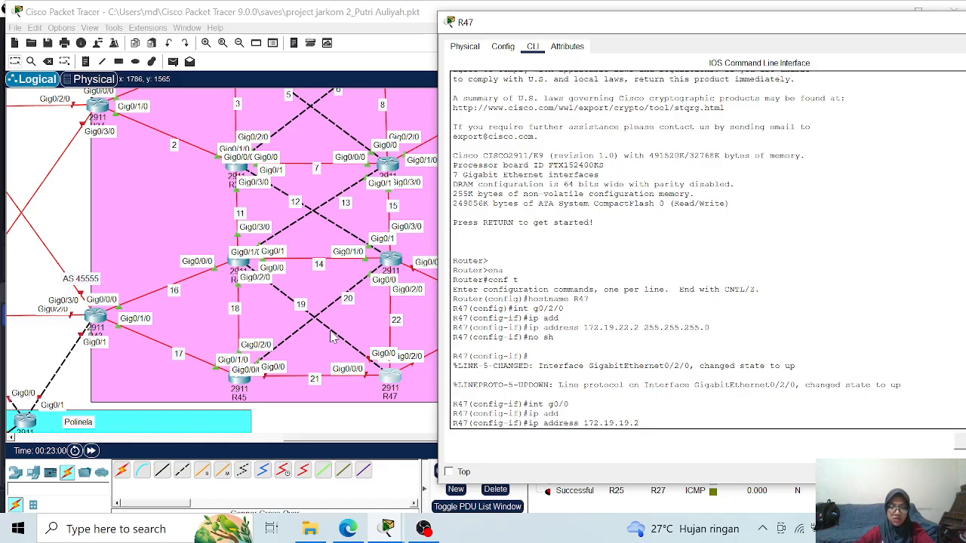
type(".2 255.255.2")
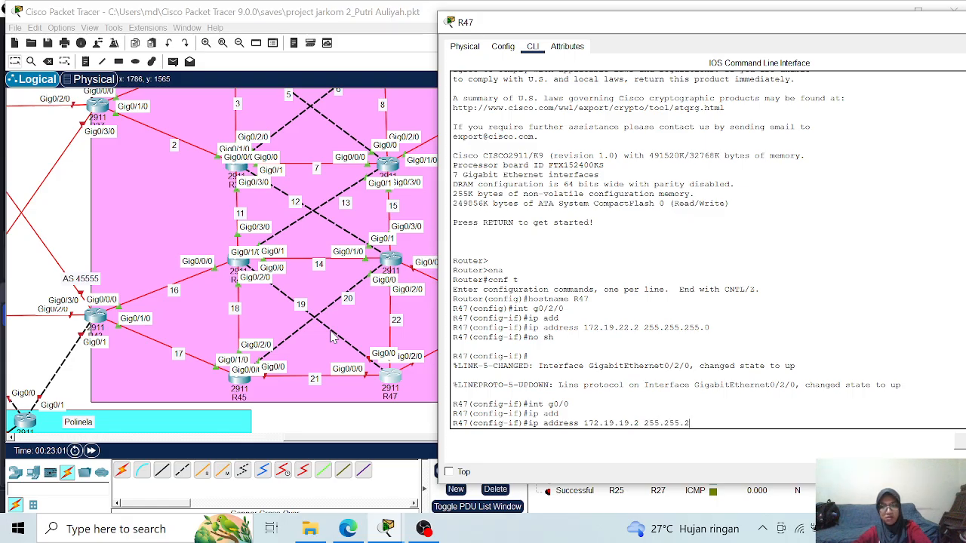
type("55.0")
key("Return")
- Enable R47's interface g0/0 with no shutdown
type("nfig-if)#")
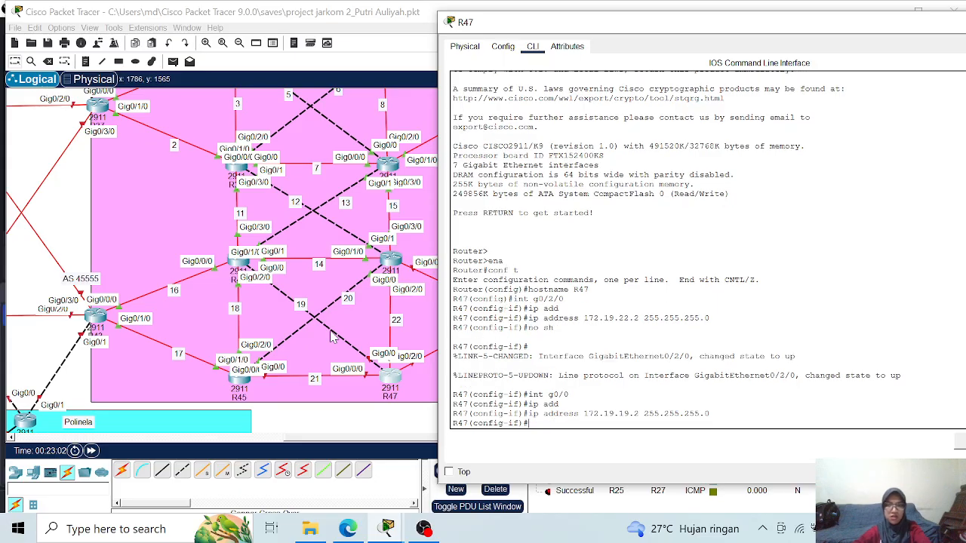
type("o sh")
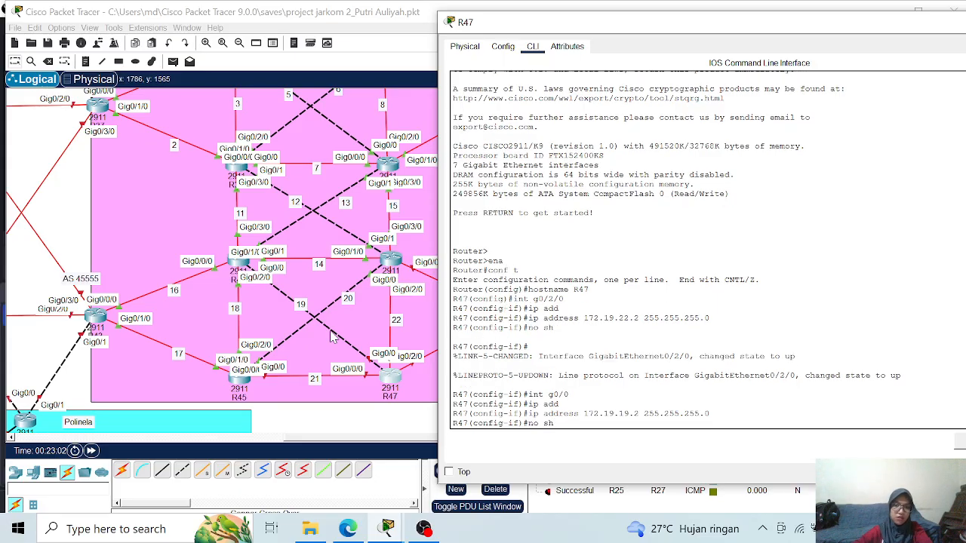
key("Return")
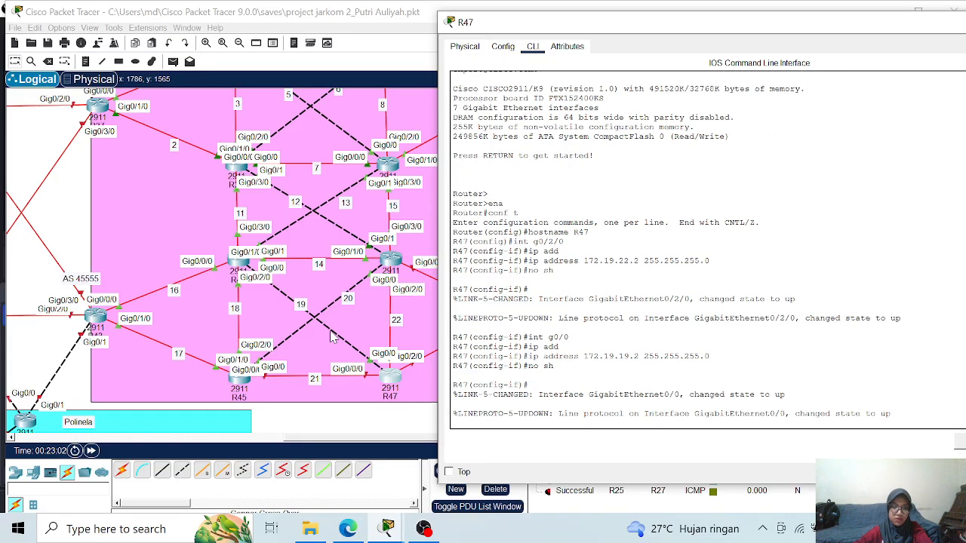
key("Return")
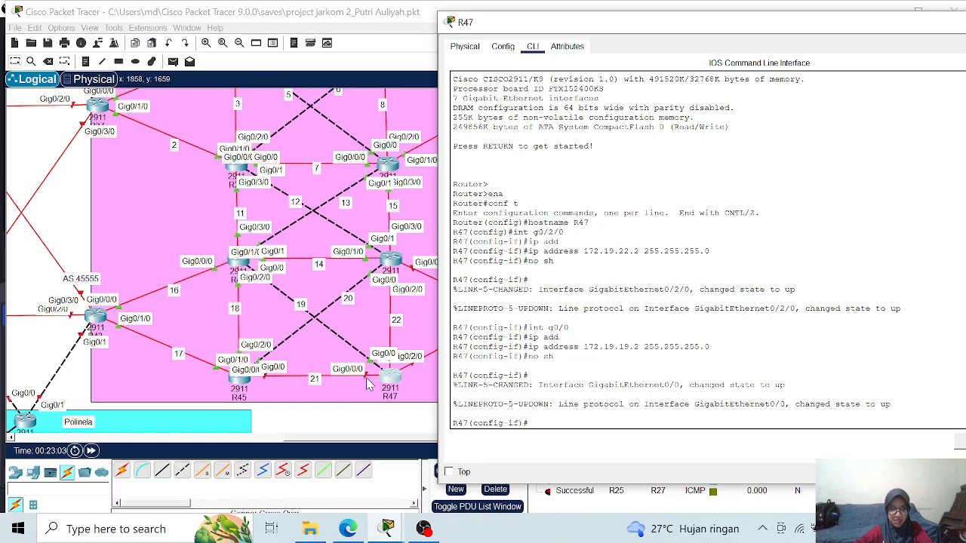
- Assign IP address 172.19.21.2 with mask 255.255.255.0 to R47's interface g0/0/0 and enable it with no shutdown
type("int g0/")
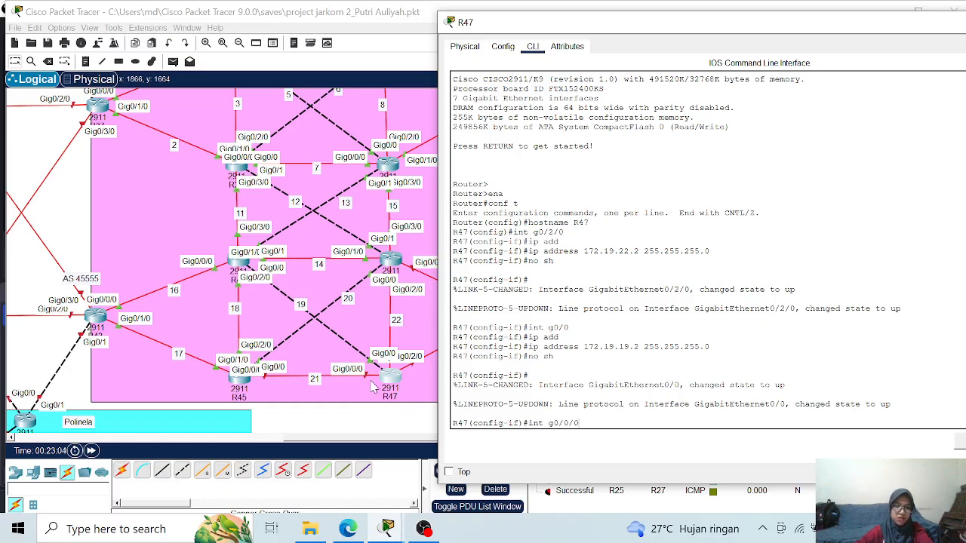
type("0/0")
key("Return")
type("ip add")
key("Tab")
type("172.19")
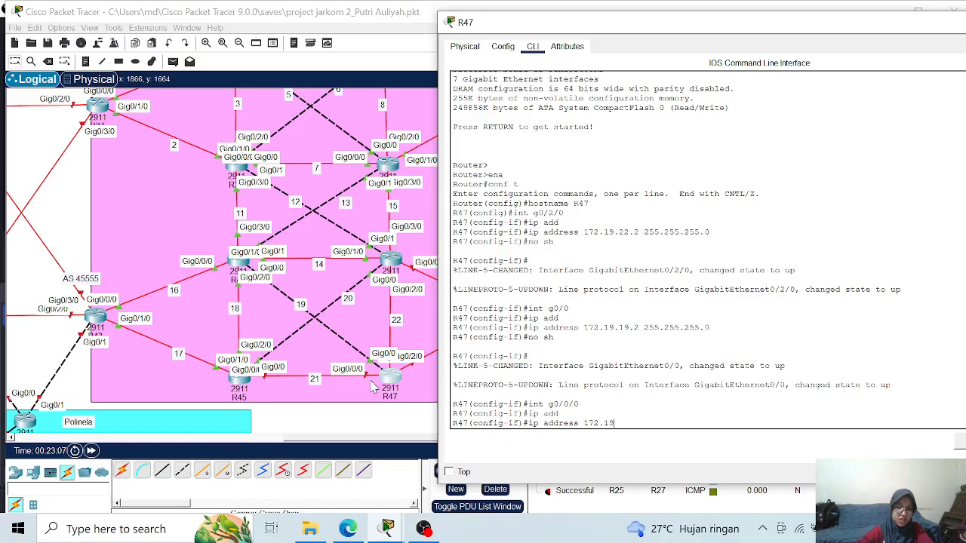
type(".21.2 255.255.255")
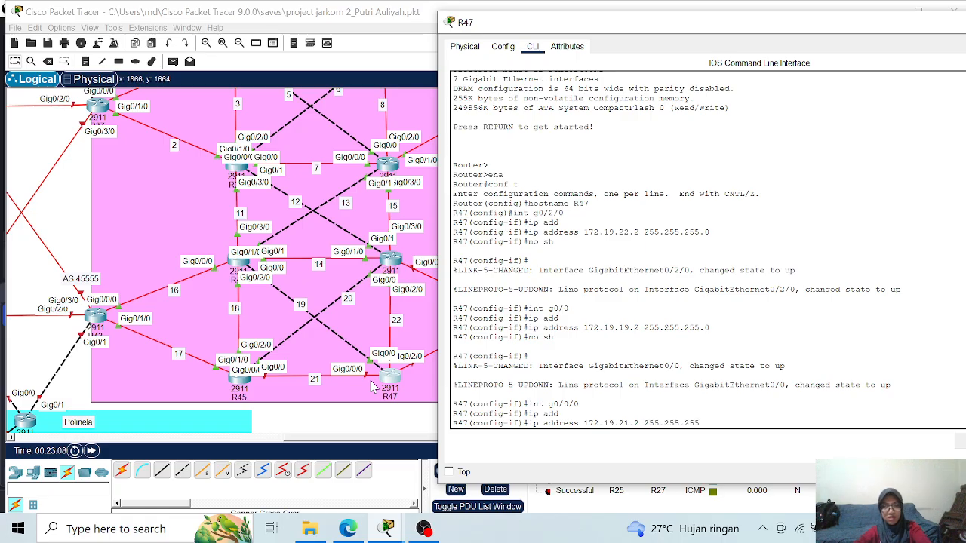
type(".0")
key("Return")
type("no sh")
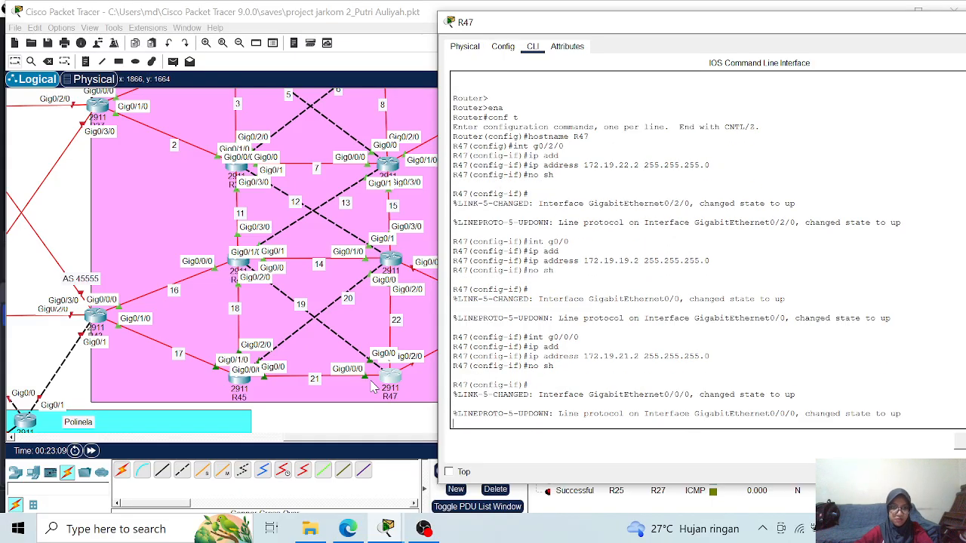
key("Return")
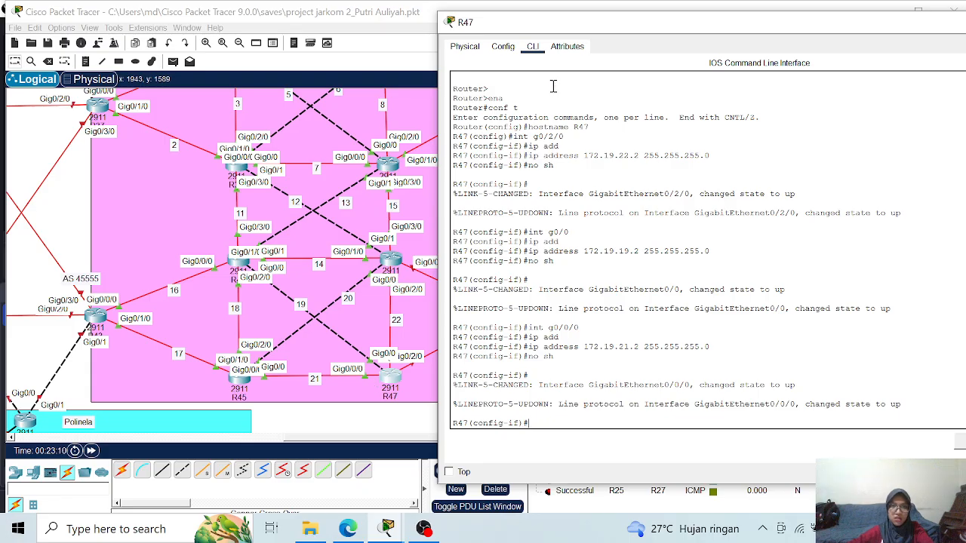
- Uncover more of the topology and assign IP address 172.19.24.1 with mask 255.255.255.0 to R47's interface g0/2/0
left_click_drag(592, 33, 645, 31)
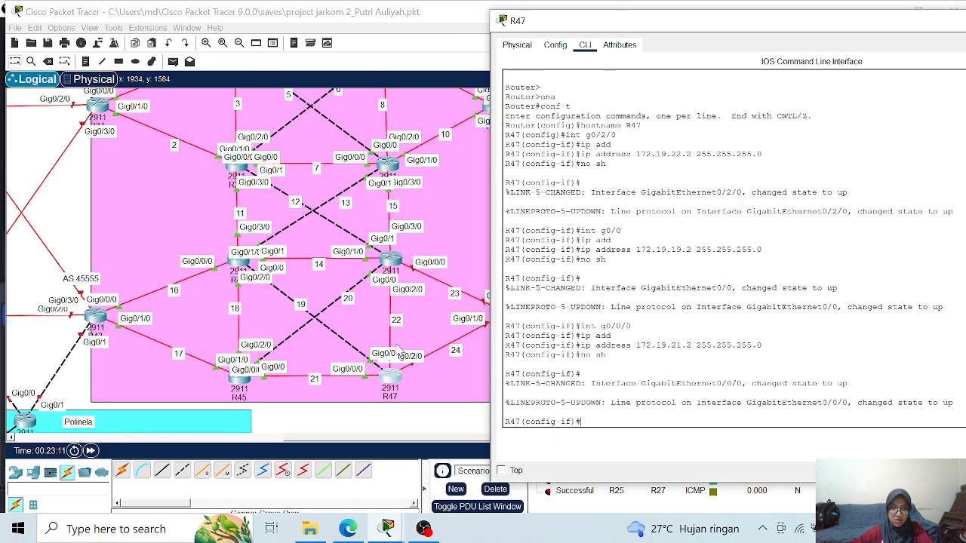
type("i")
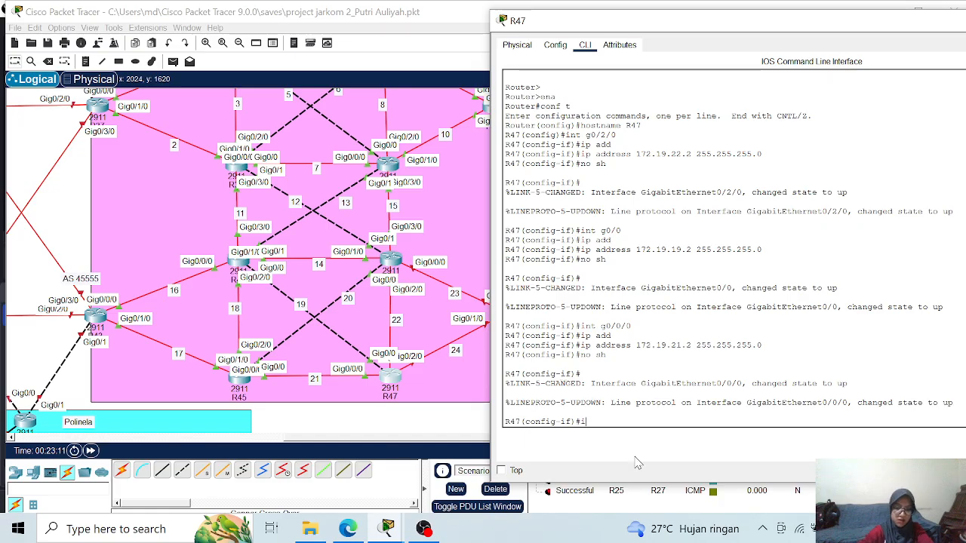
type("nt g0")
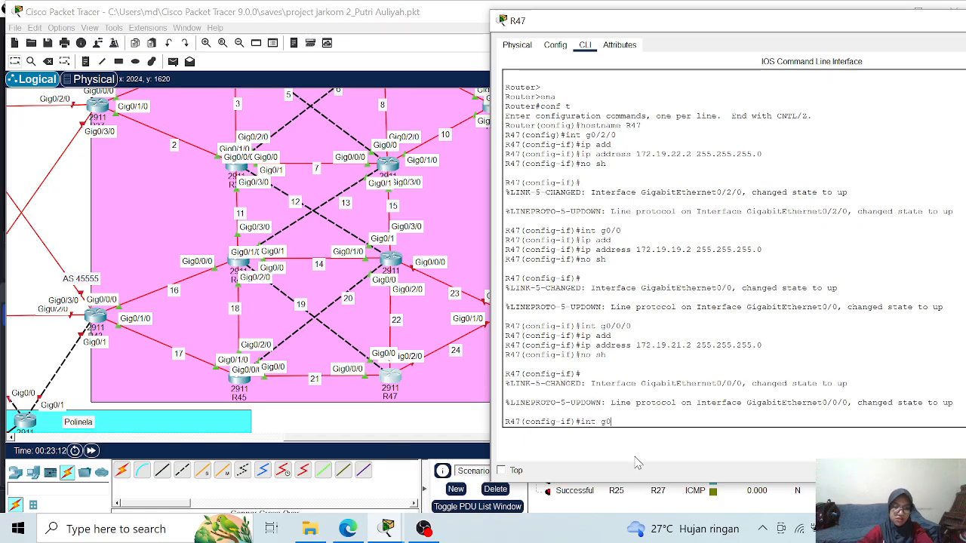
type("/2/0")
key("Return")
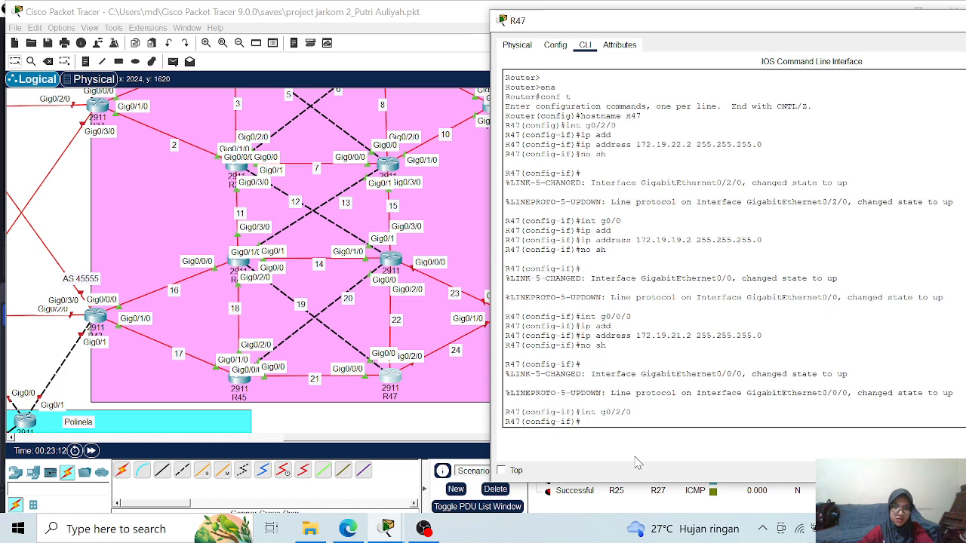
type("ip add")
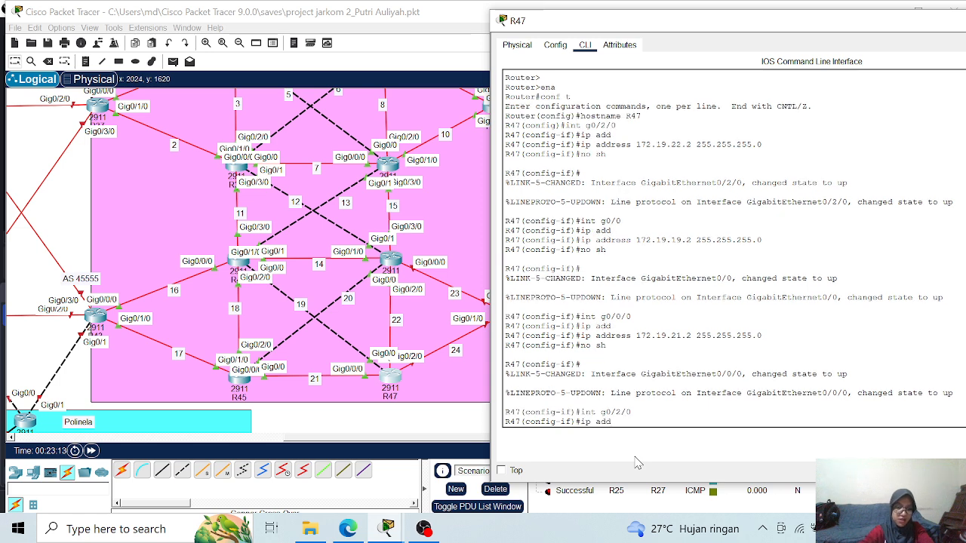
key("Tab")
type("172")
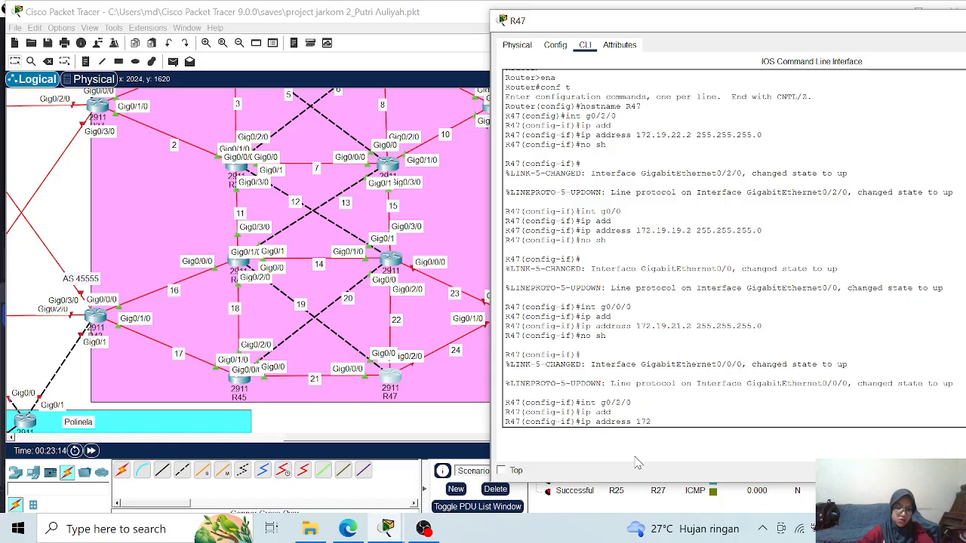
type(".19.24.1")
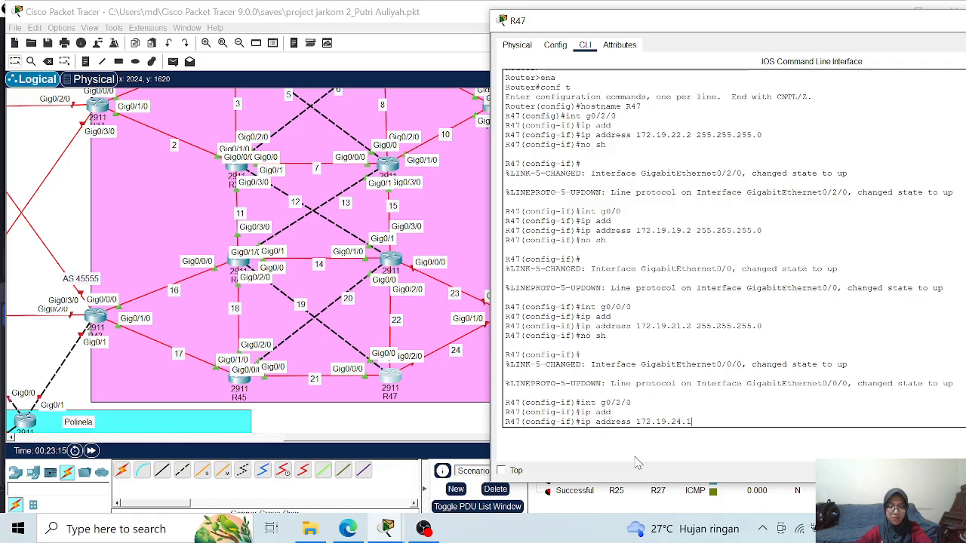
type(" 25")
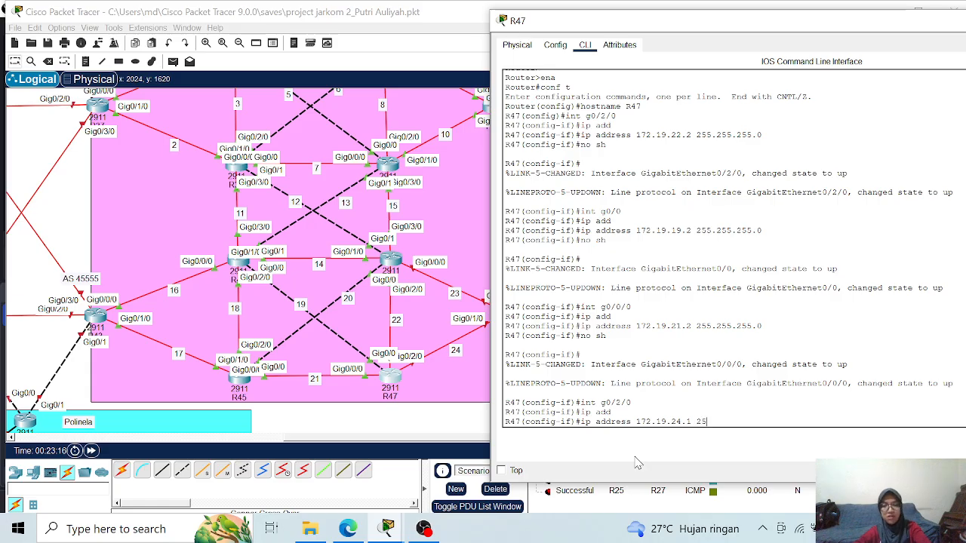
type("5.255.255")
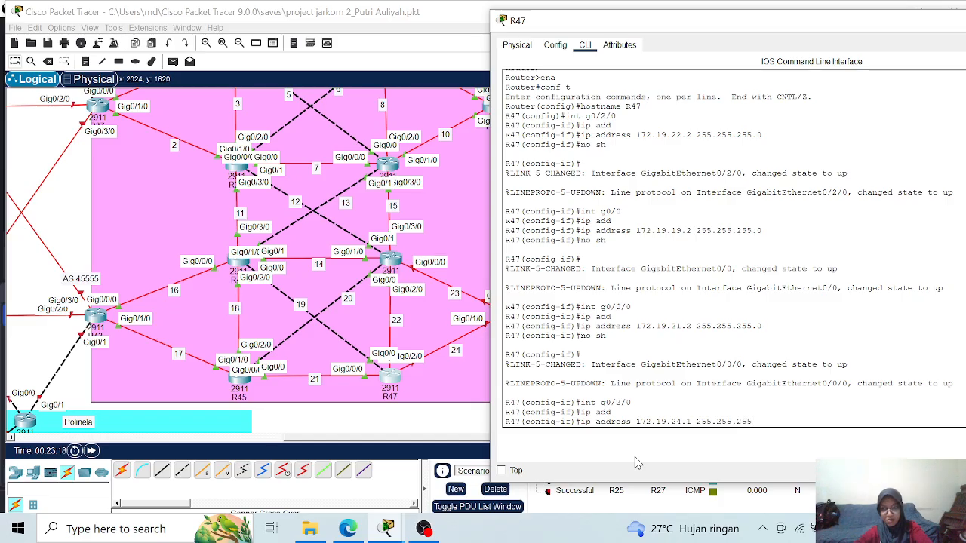
type(".0")
key("Return")
- Enable R47's interface g0/2/0 with no shutdown and return to global configuration mode
type("nfig-if)#no sh")
key("Return")
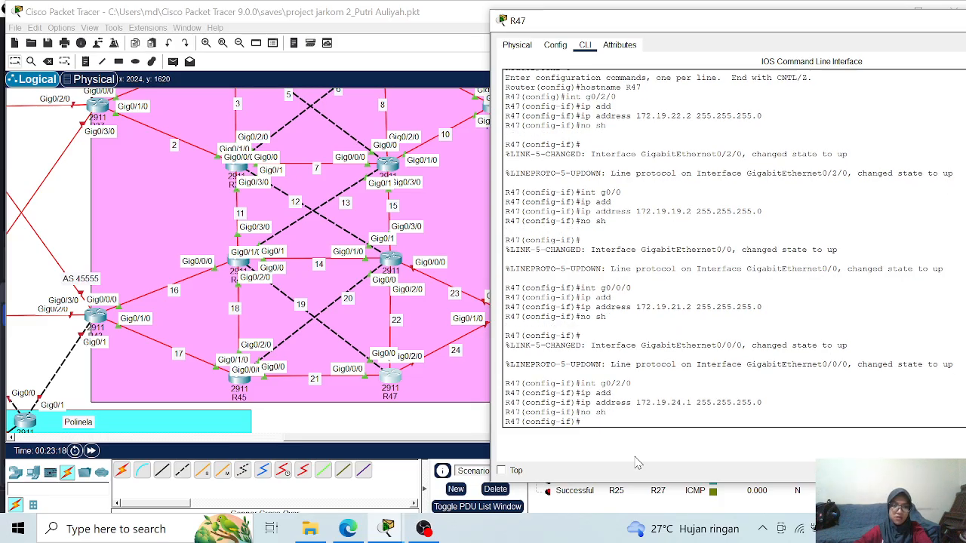
type("exit")
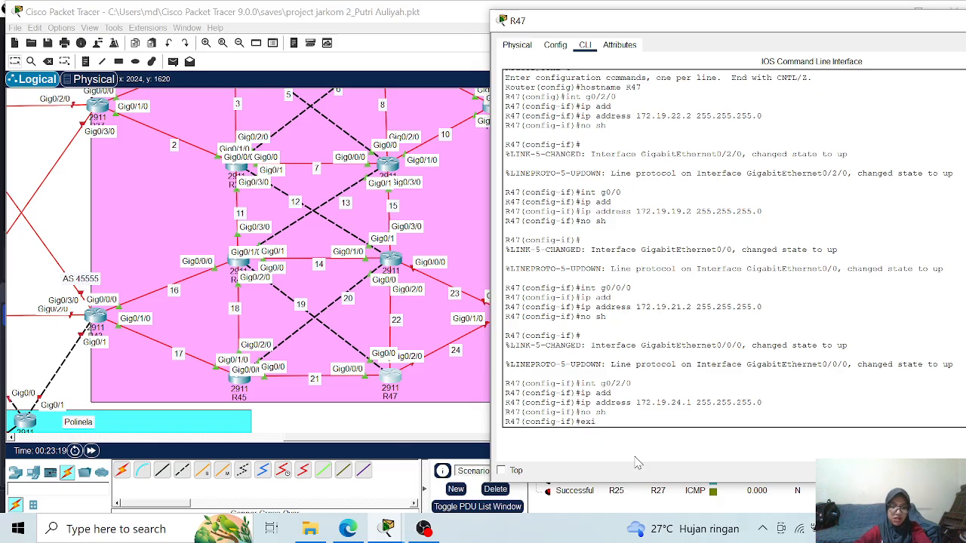
key("Return")
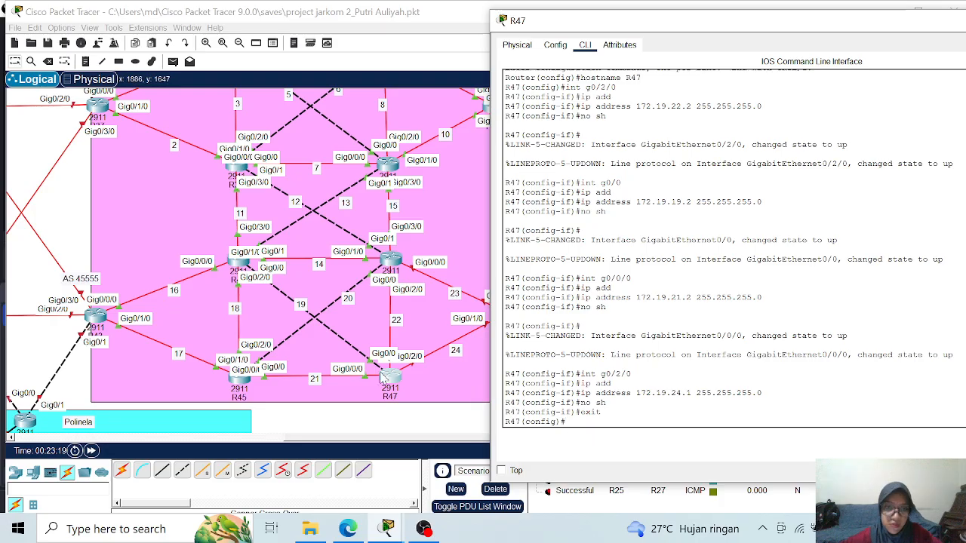
- Start OSPF routing process 1 on R47
scroll(727, 200, "up", 3)
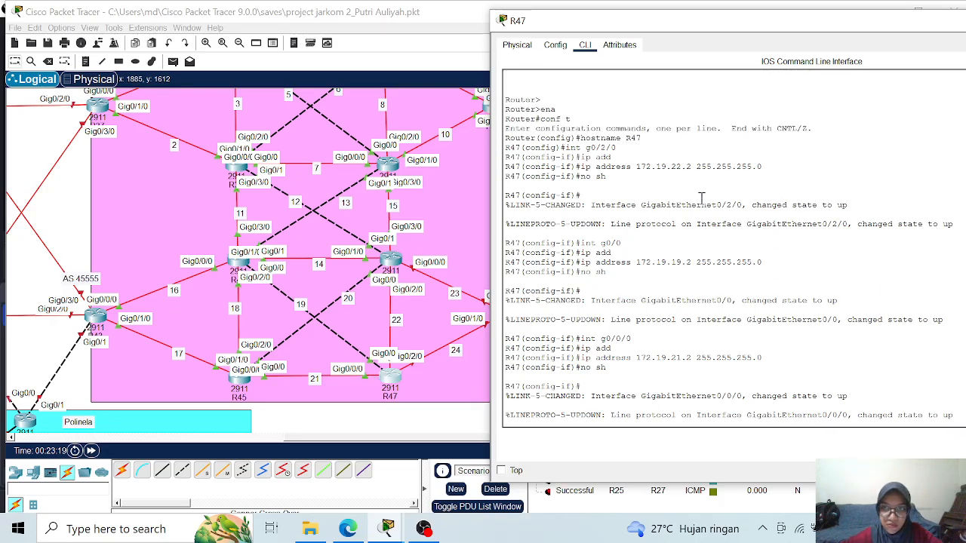
scroll(651, 313, "down", 2)
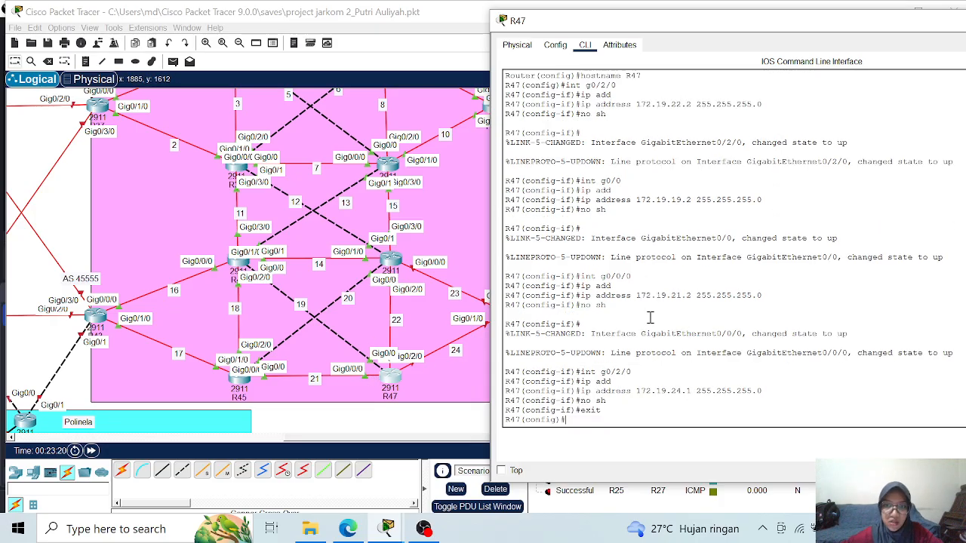
type("rou")
key("Tab")
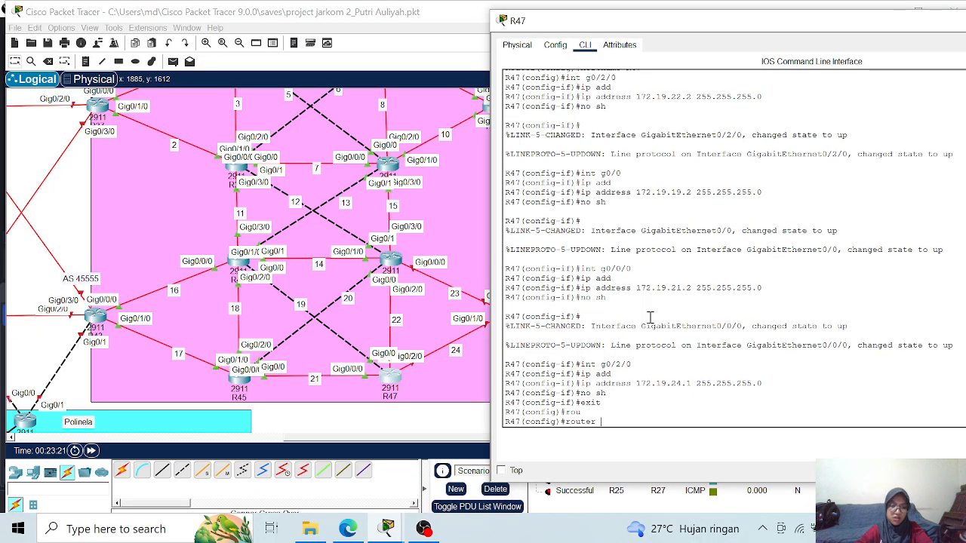
type("os")
key("Tab")
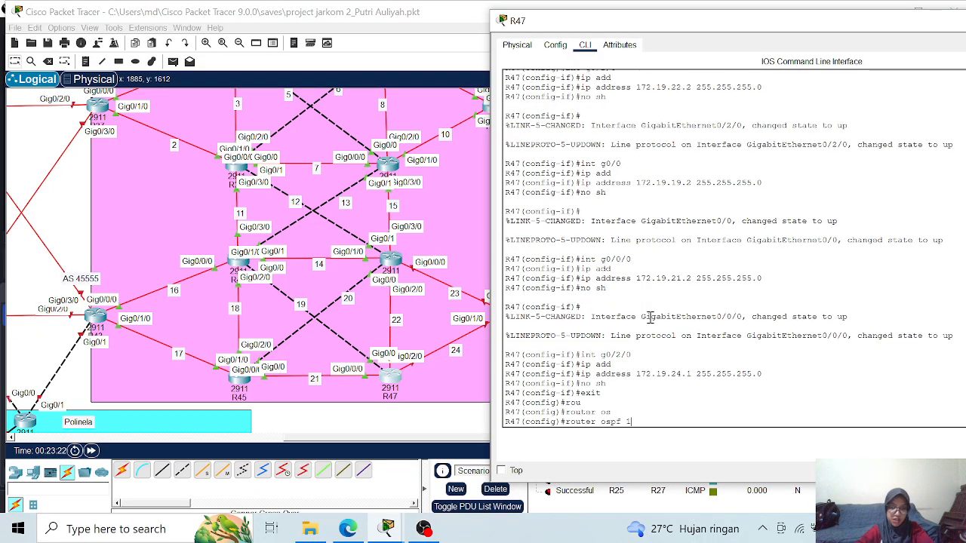
type("1")
key("Return")
- Set R47's OSPF router ID to 1.1.1.47 and turn on log-adjacency-changes
type("rou")
key("Tab")
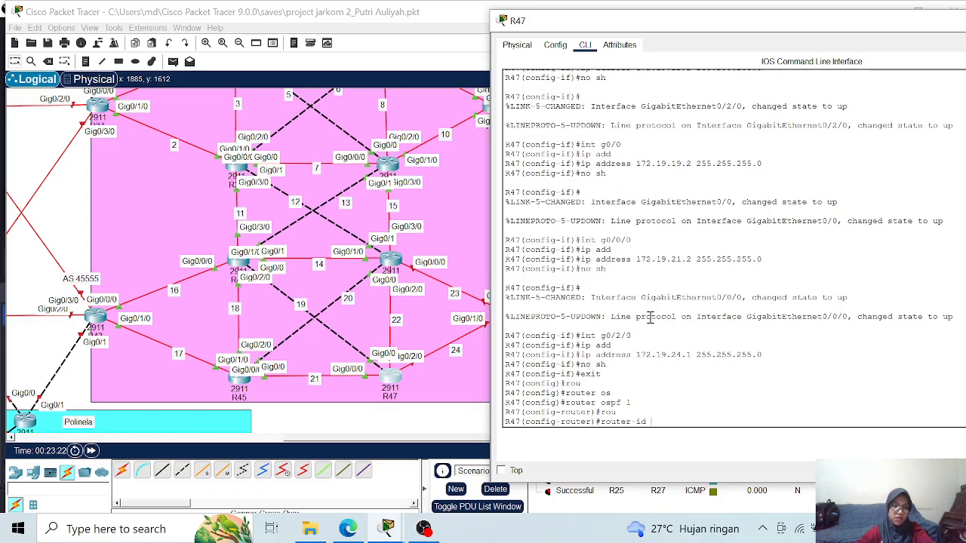
type("1.1.1.")
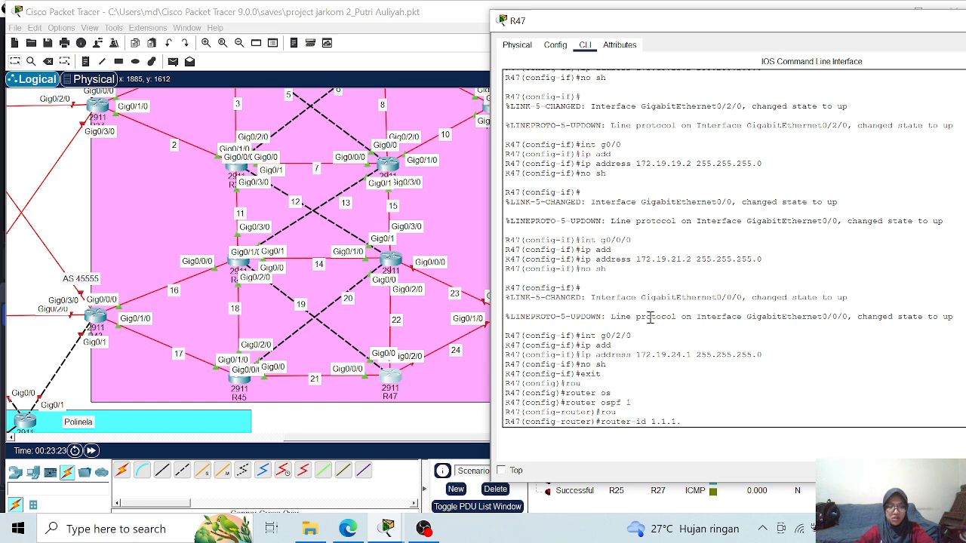
type("47")
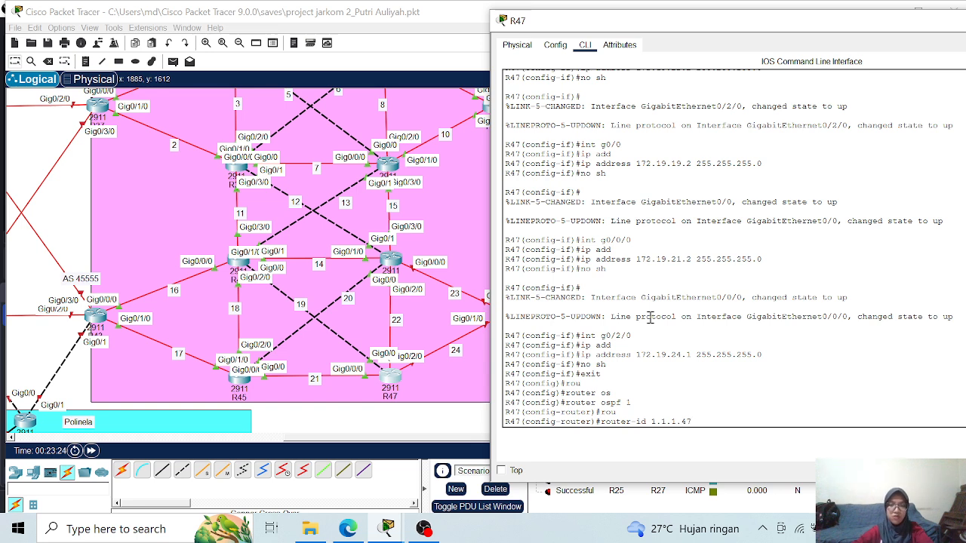
key("Return")
type("lo")
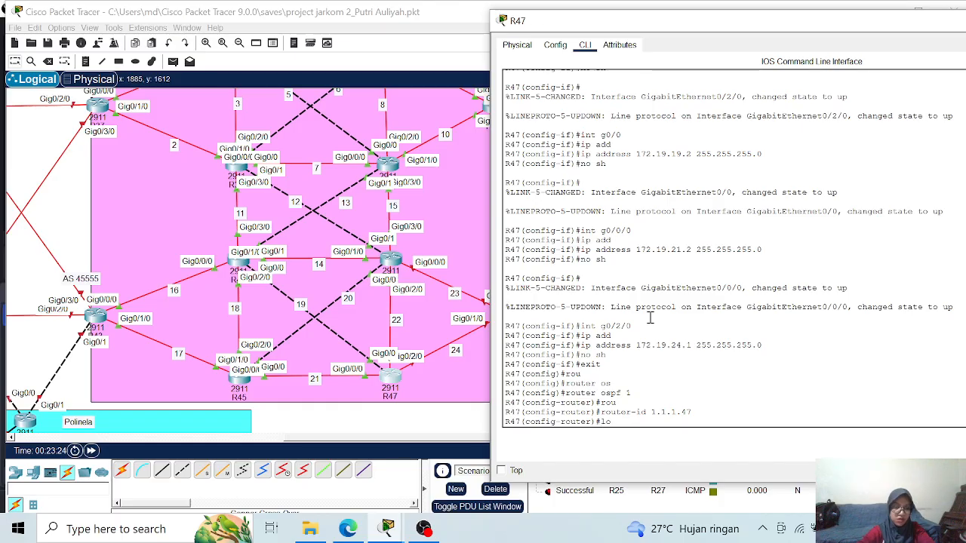
type("g")
key("Tab")
key("Return")
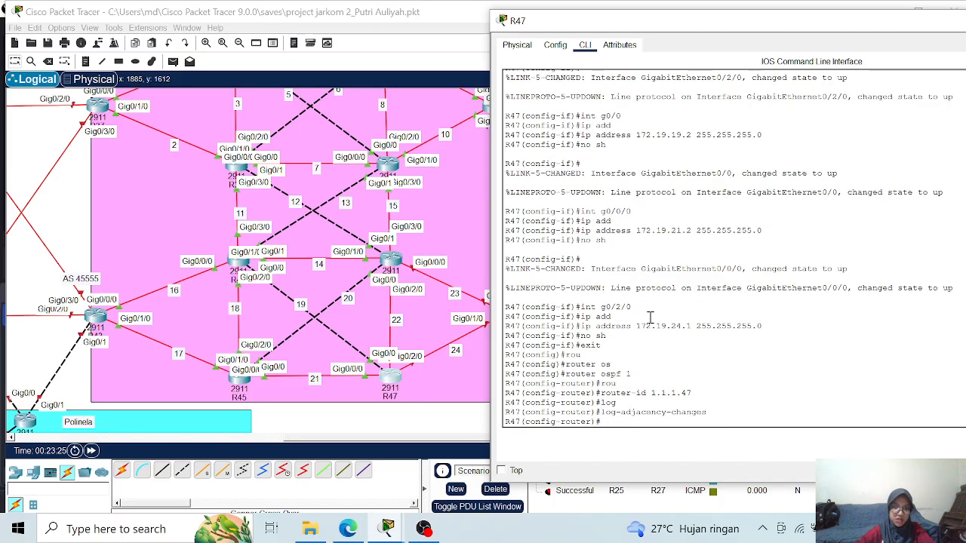
- Advertise network 172.19.19.0 with wildcard mask 0.0.0.255 in OSPF area 0 on R47
type("net")
key("Tab")
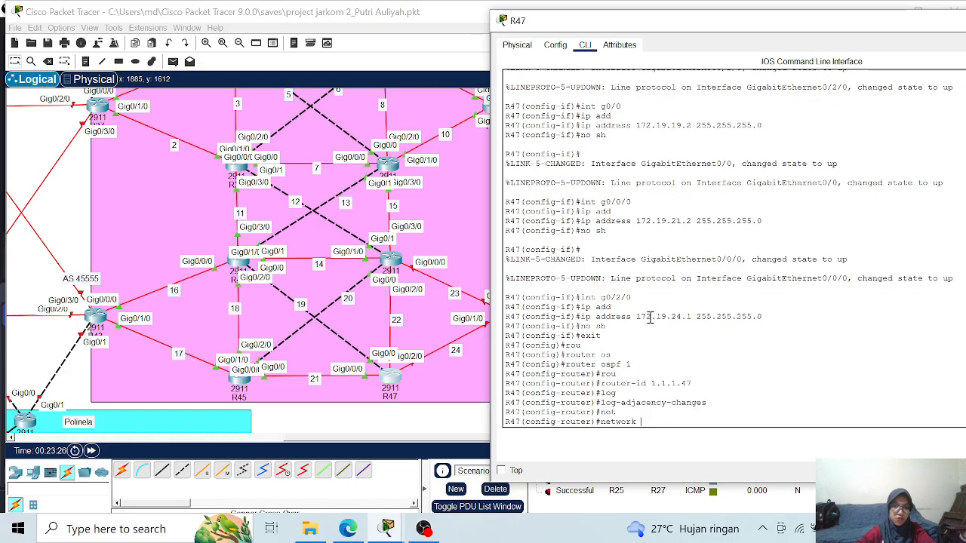
type("172.19")
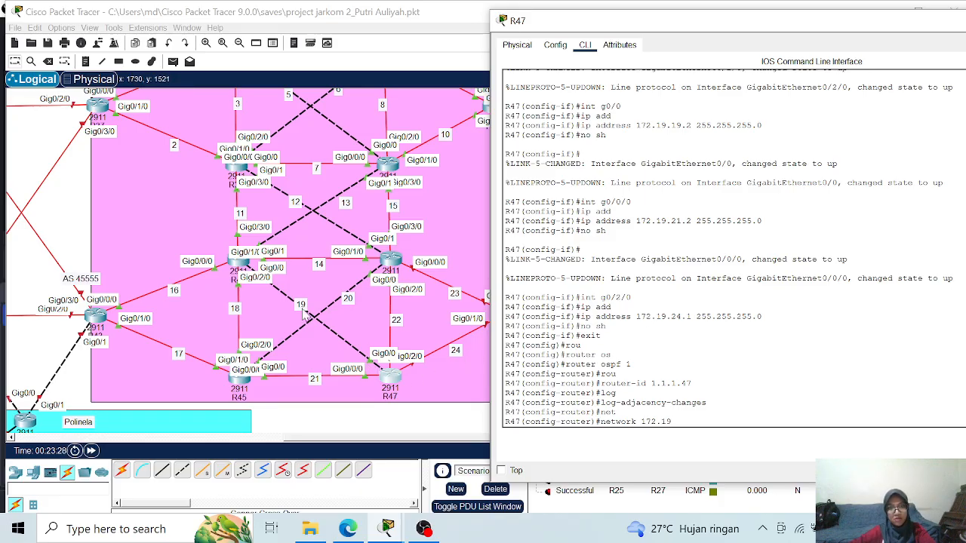
type(".19.")
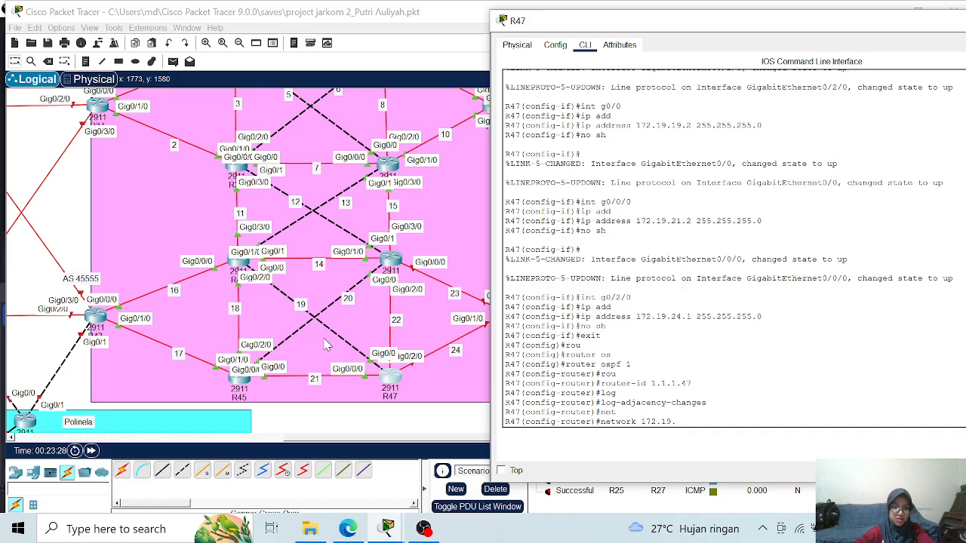
type("0 0.0.0")
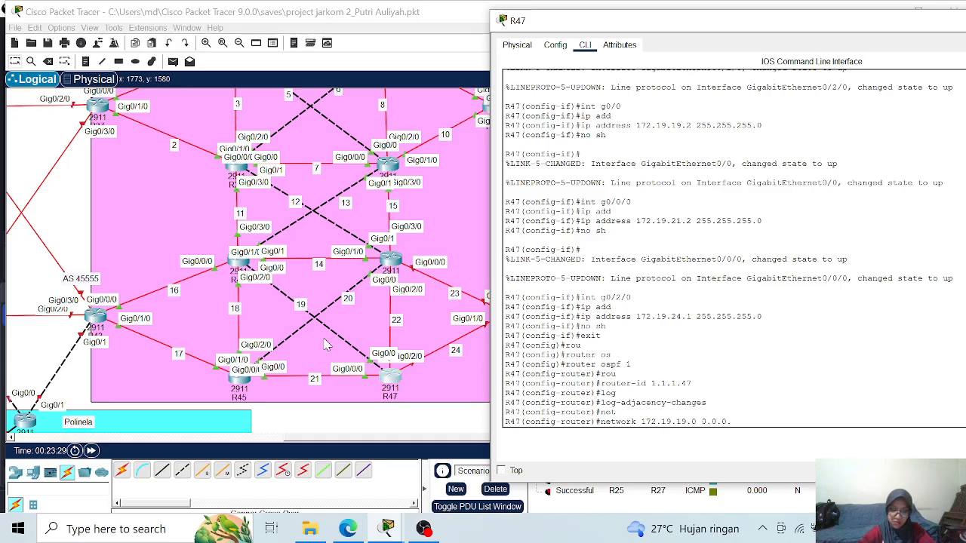
type(".255 area")
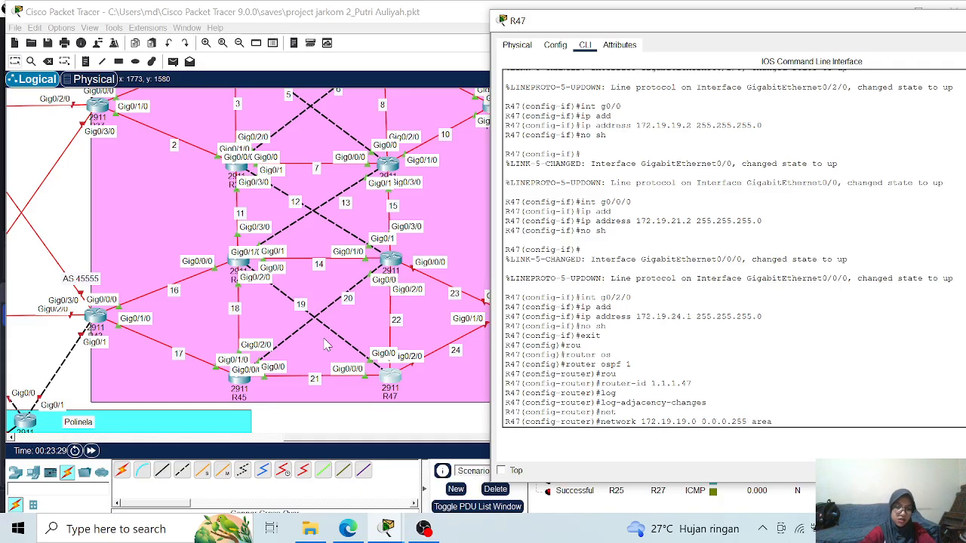
type(" 0")
key("Return")
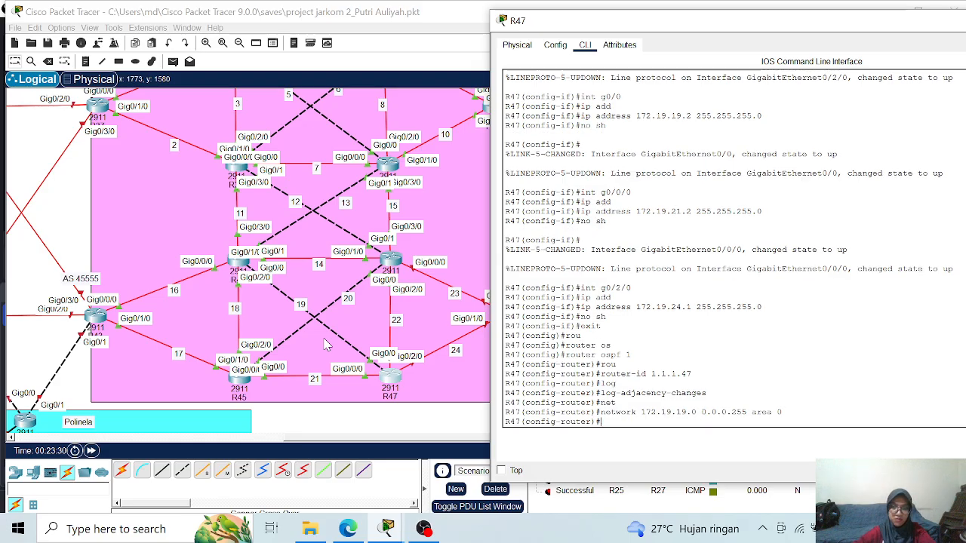
- Advertise network 172.19.21.0 with wildcard mask 0.0.0.255 in area 0 on R47
key("Up")
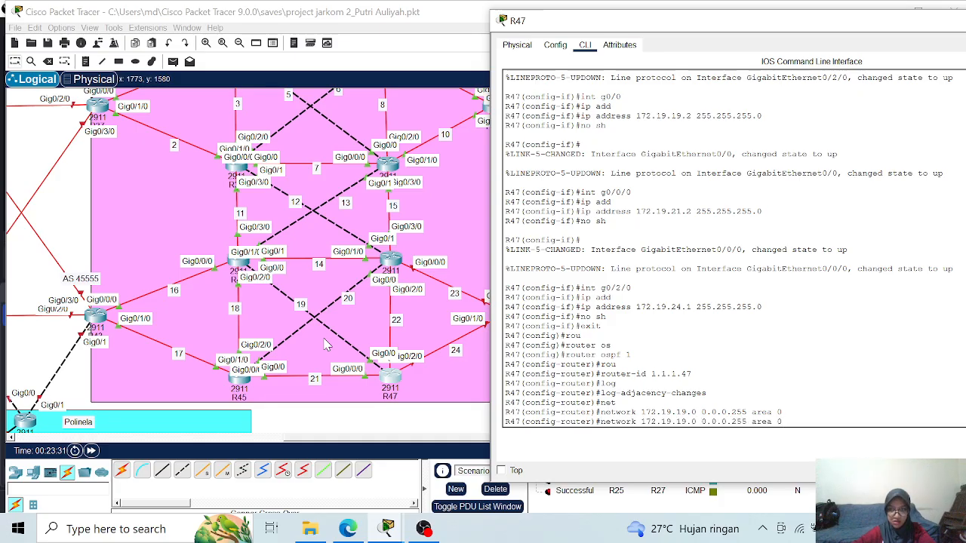
key("BackSpace")
key("BackSpace")
type("21")
key("Return")
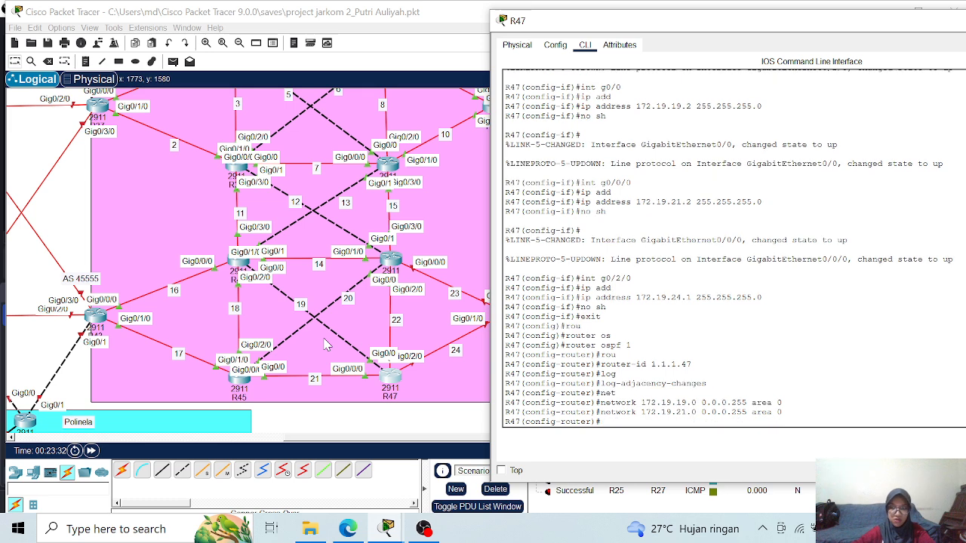
- Advertise networks 172.19.22.0 and 172.19.24.0 with wildcard mask 0.0.0.255 in area 0 on R47
key("Up")
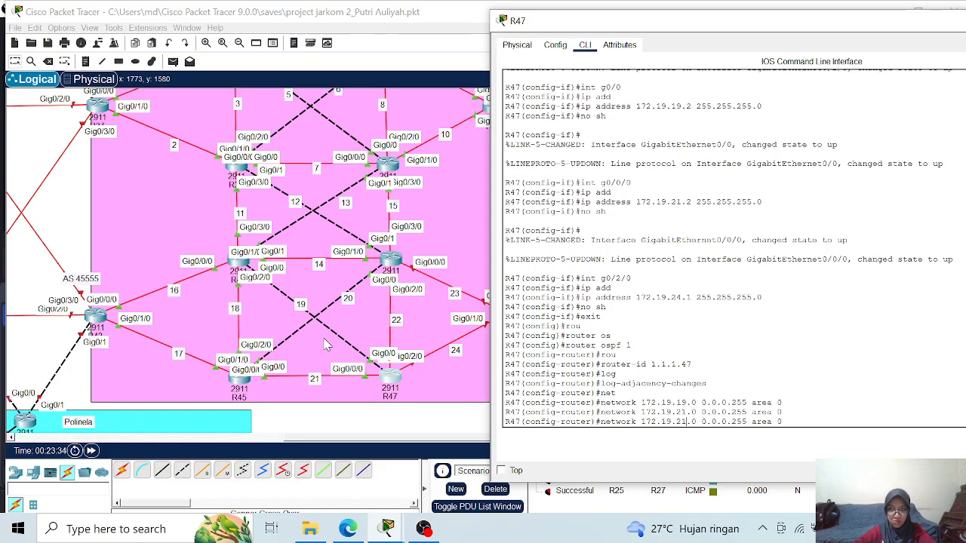
key("Return")
key("Up")
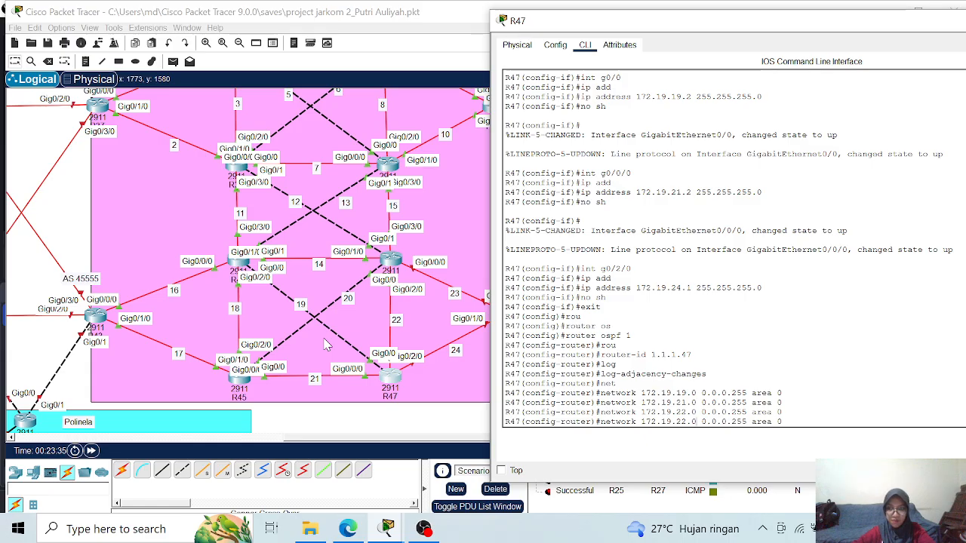
key("BackSpace")
type("4")
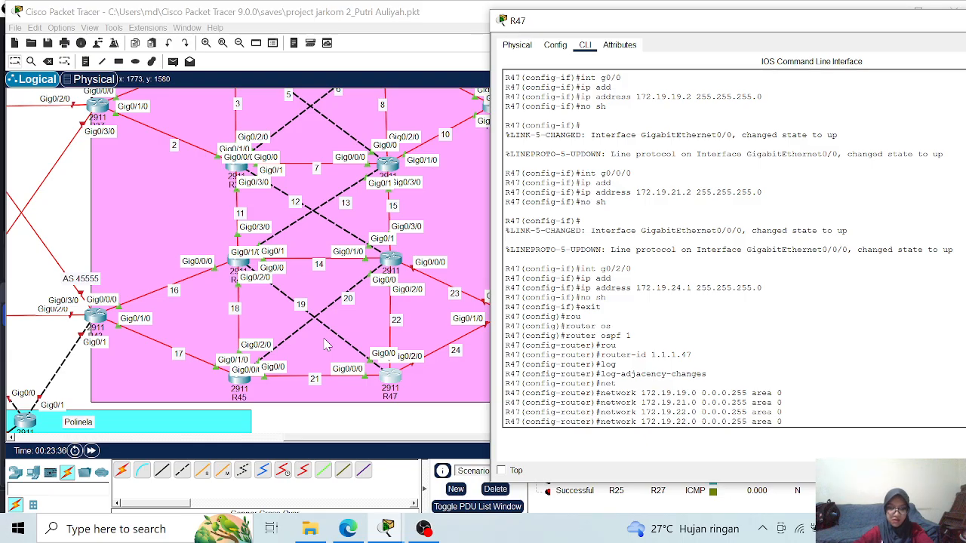
key("Return")
- Leave configuration mode, save R47's configuration with wr and close its window
type("end")
key("Return")
type("wr")
key("Return")
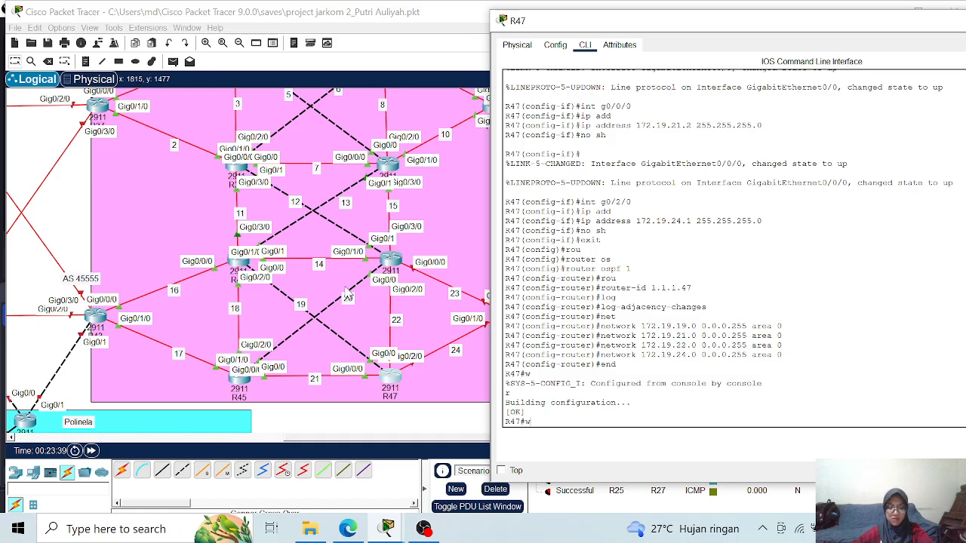
type("wr")
key("Return")
left_click_drag(597, 28, 330, 66)
left_click(847, 60)
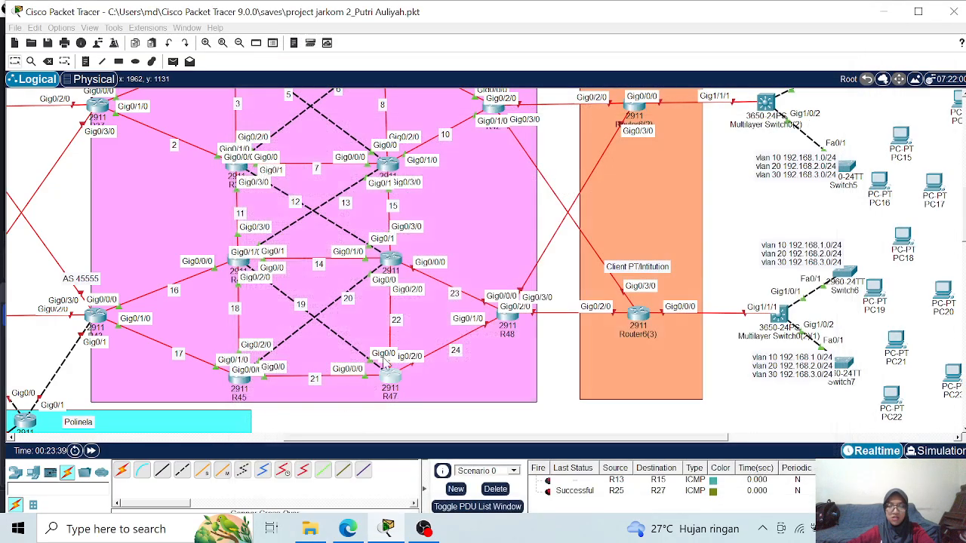
- Open the command line of router R48 and enter global configuration mode
left_click(513, 321)
left_click(255, 44)
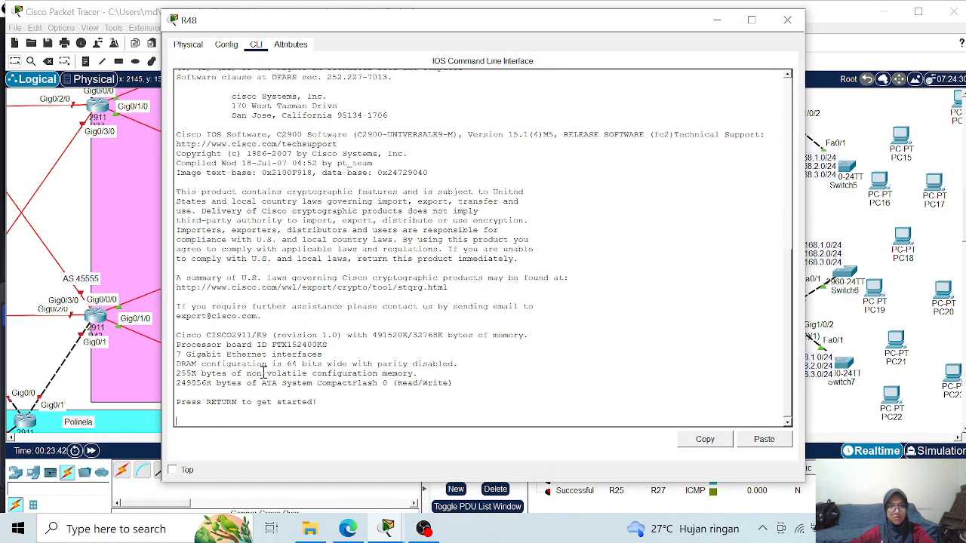
key("Return")
key("Return")
type("en")
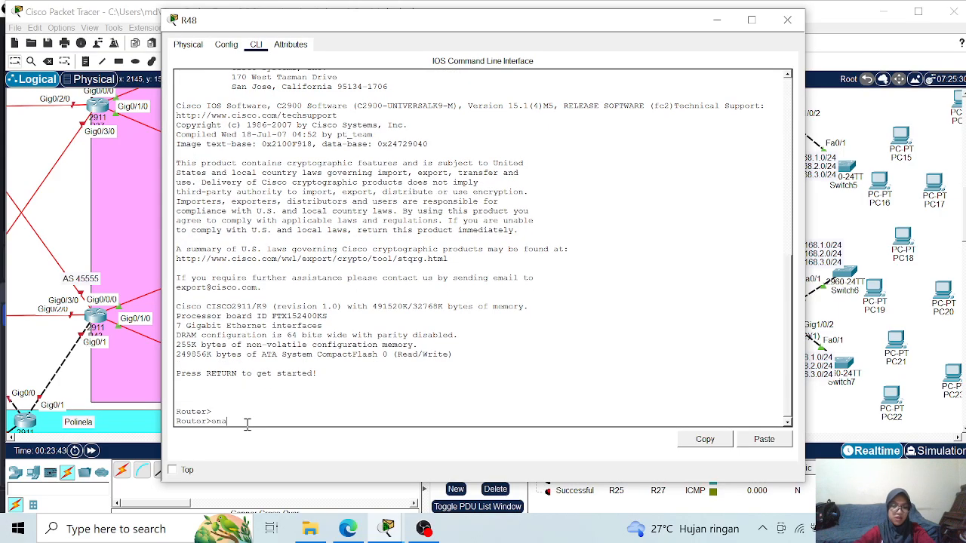
type("a")
key("Return")
type("con")
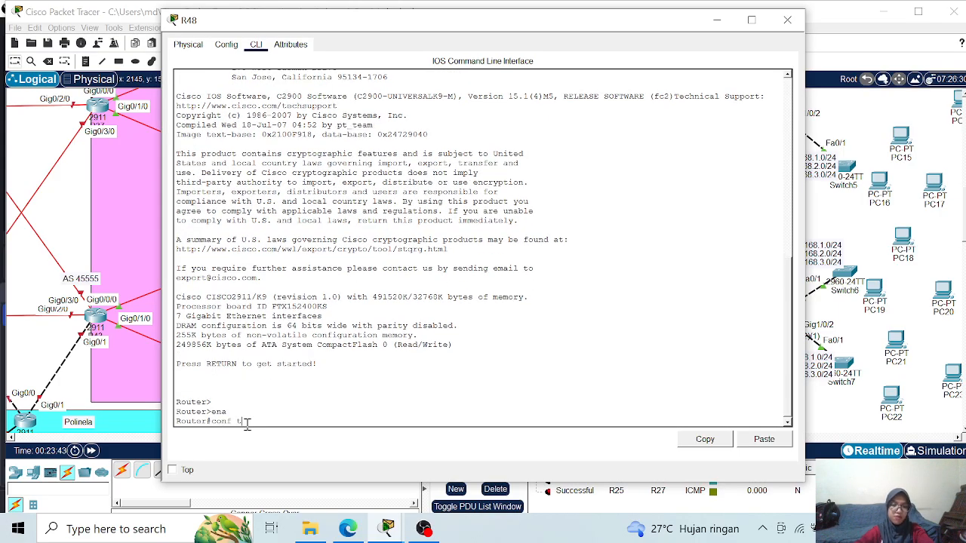
type("f t")
key("Return")
- Set the router's hostname to R48
type("nfig)#hostname ")
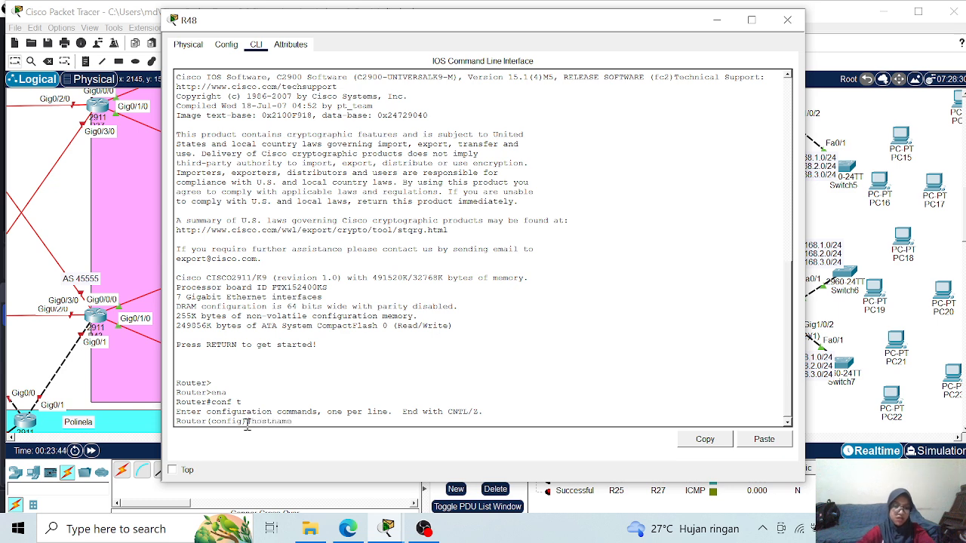
type("R")
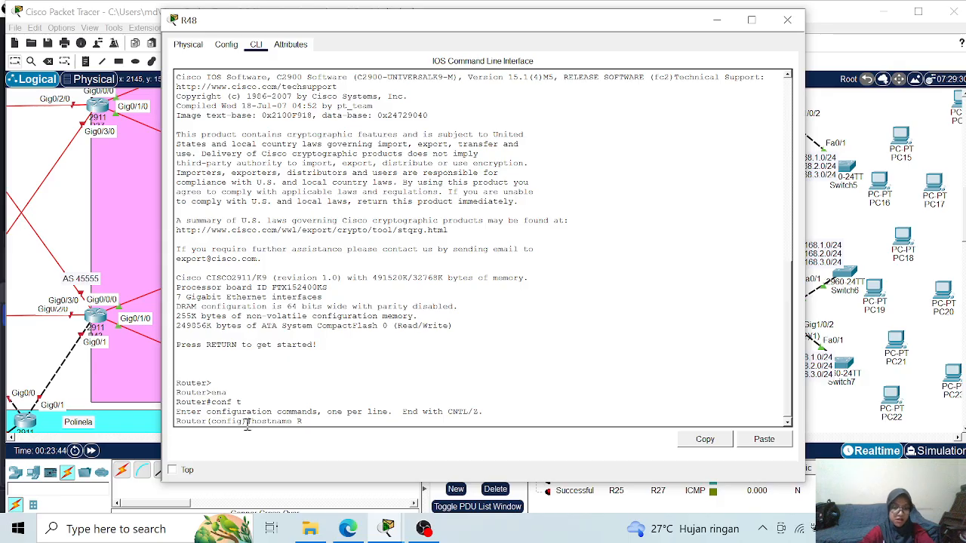
type("48")
key("Return")
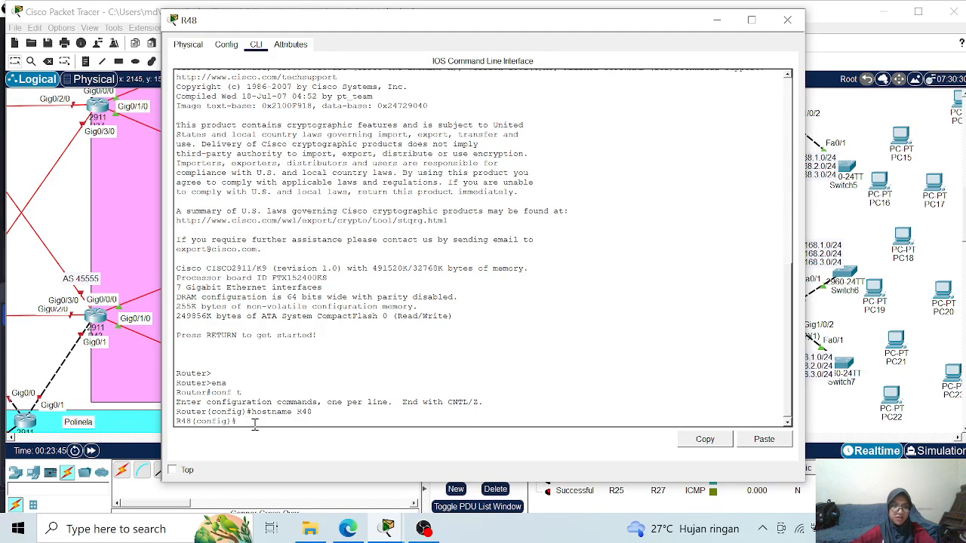
- Place R48's command line beside its links in the topology and enter configuration of interface g0/0/0
left_click_drag(419, 26, 737, 31)
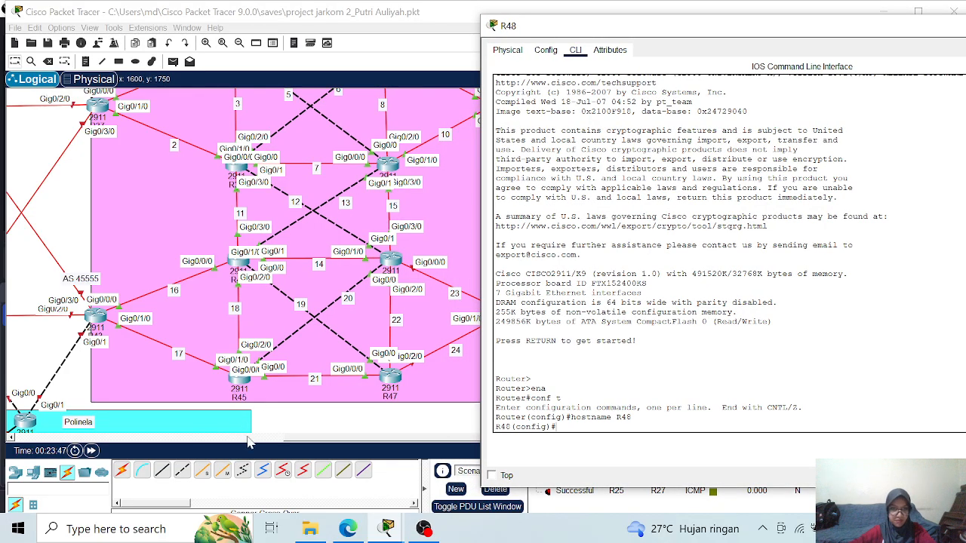
left_click_drag(294, 444, 377, 442)
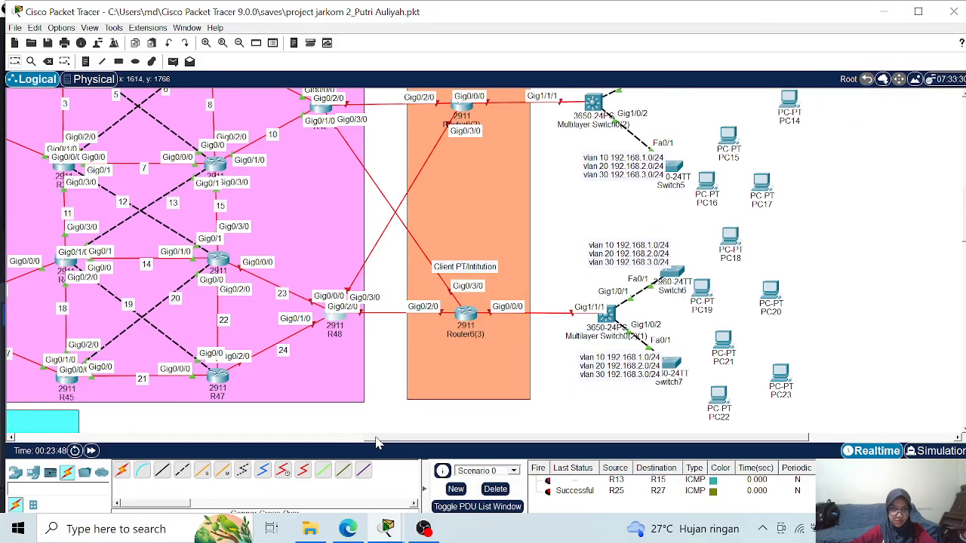
left_click(332, 320)
left_click_drag(547, 31, 446, 23)
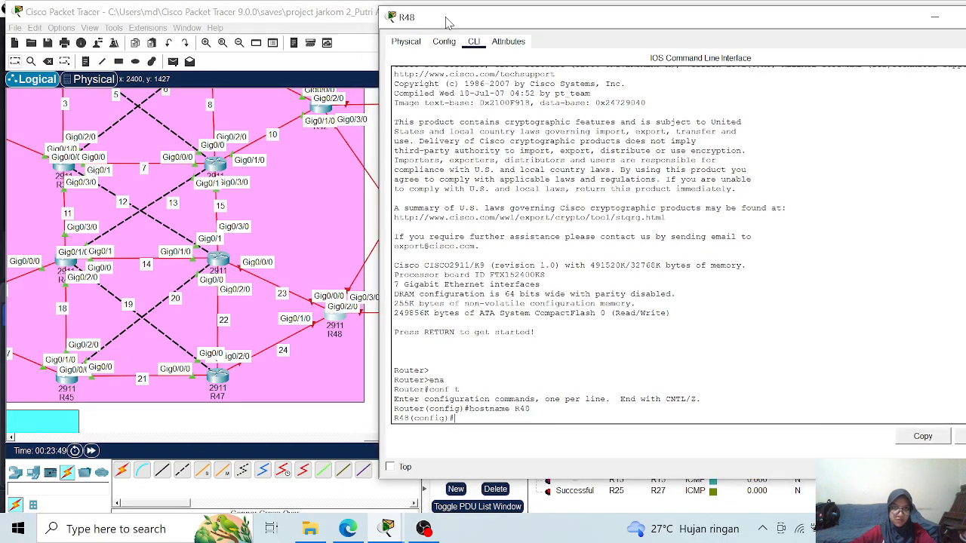
type("in")
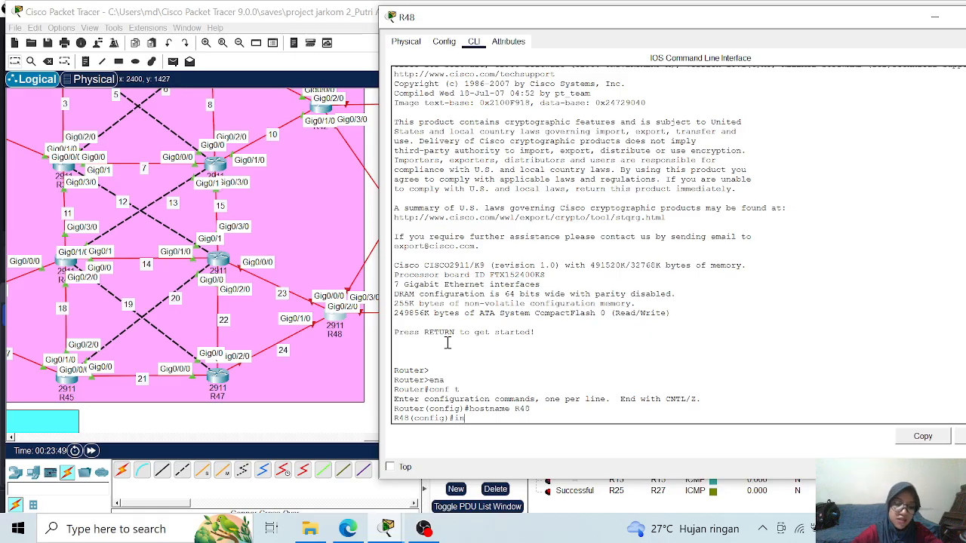
type("t g")
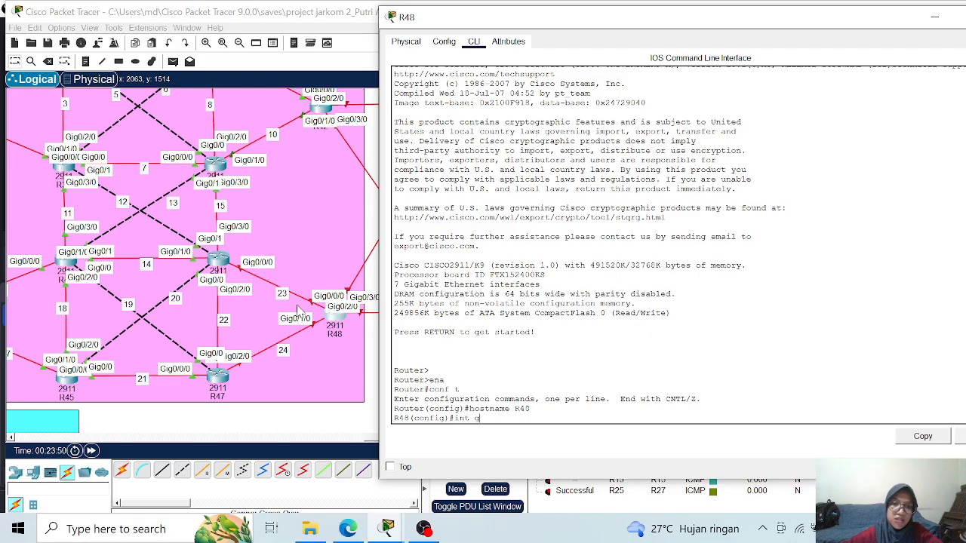
type("0/0/0")
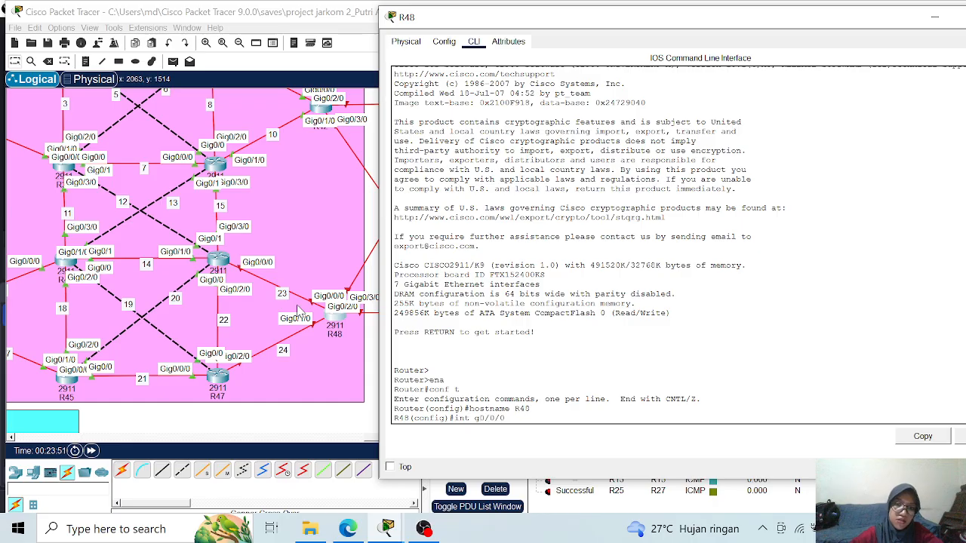
key("Return")
- Assign IP address 172.19.23.2 with mask 255.255.255.0 to R48's g0/0/0 and enable the interface
type("ip add")
key("Tab")
type("172.19.23.2")
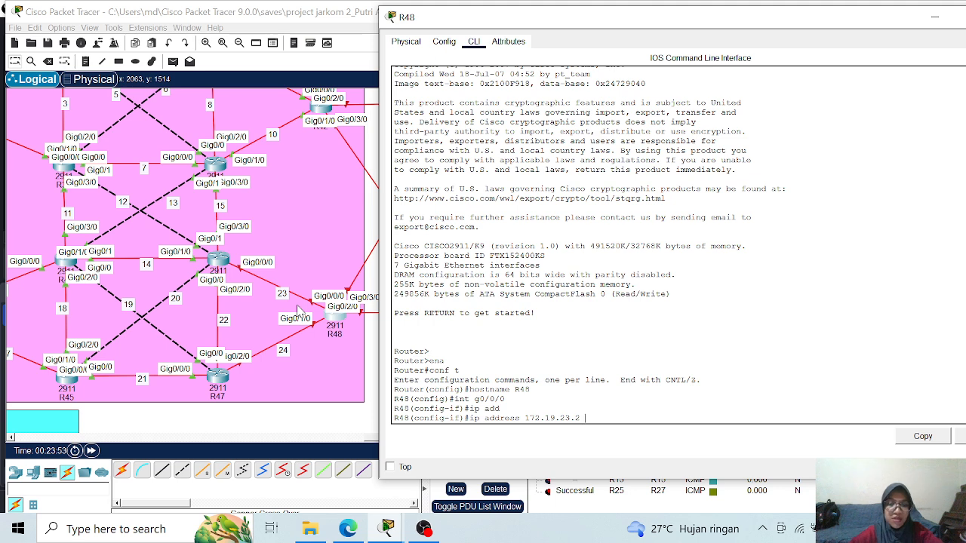
type(" 255.25")
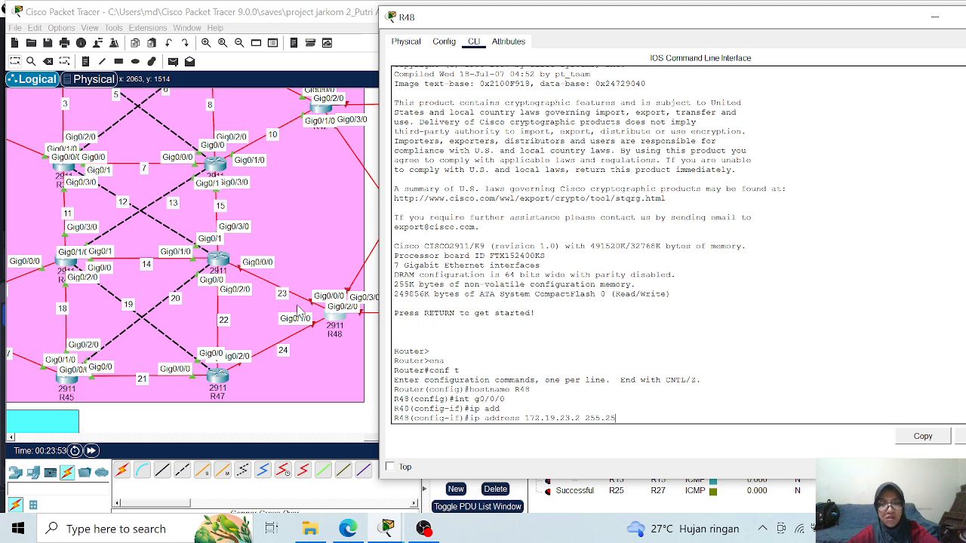
type("5.255.0")
key("Return")
type("no sh")
key("Return")
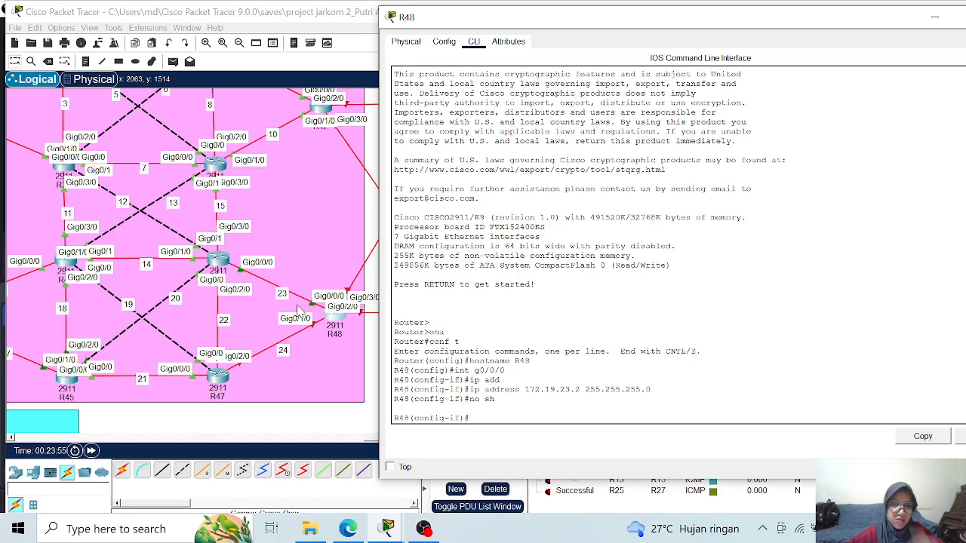
key("Return")
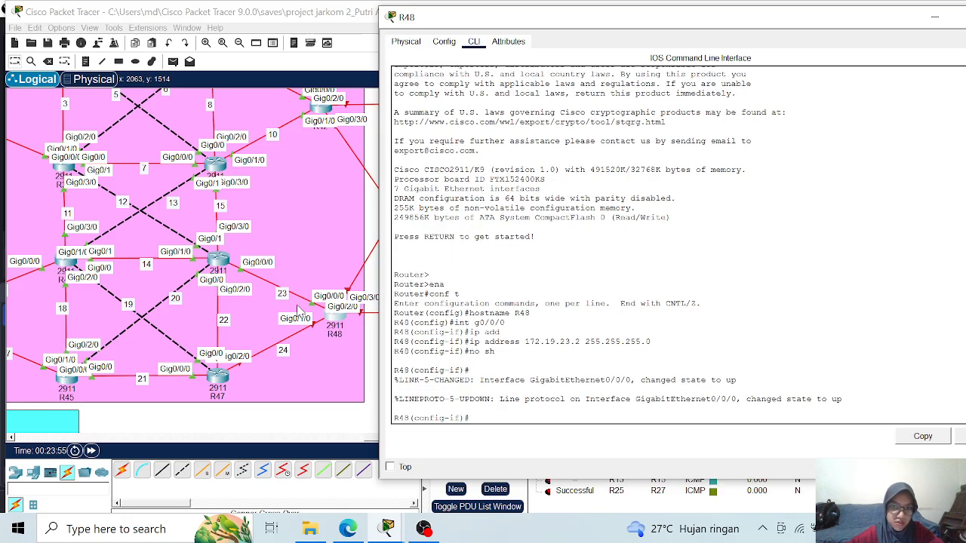
- Configure R48's interface g0/1/0 with IP address 172.19.24.2 and mask 255.255.255.0, and enable it
type("int g0/1/0")
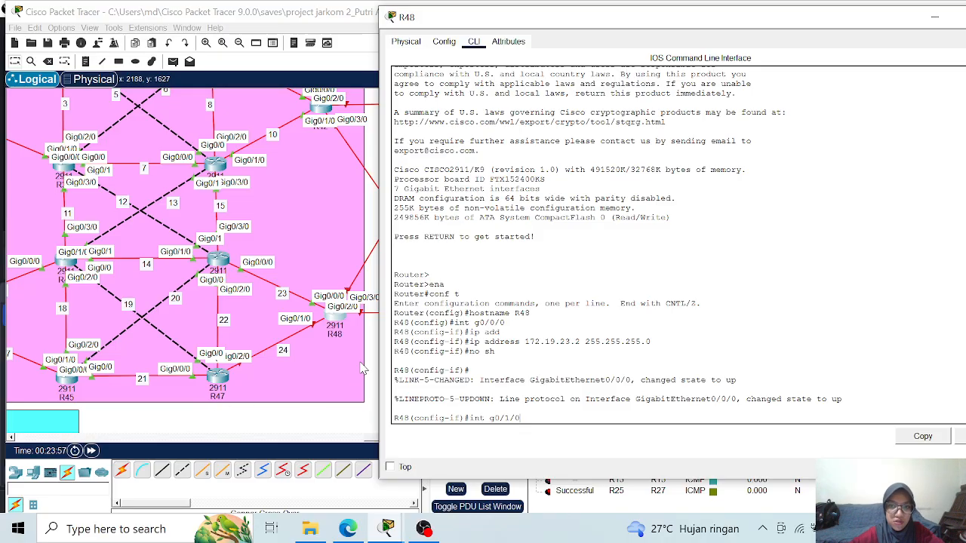
key("Return")
type("ip add")
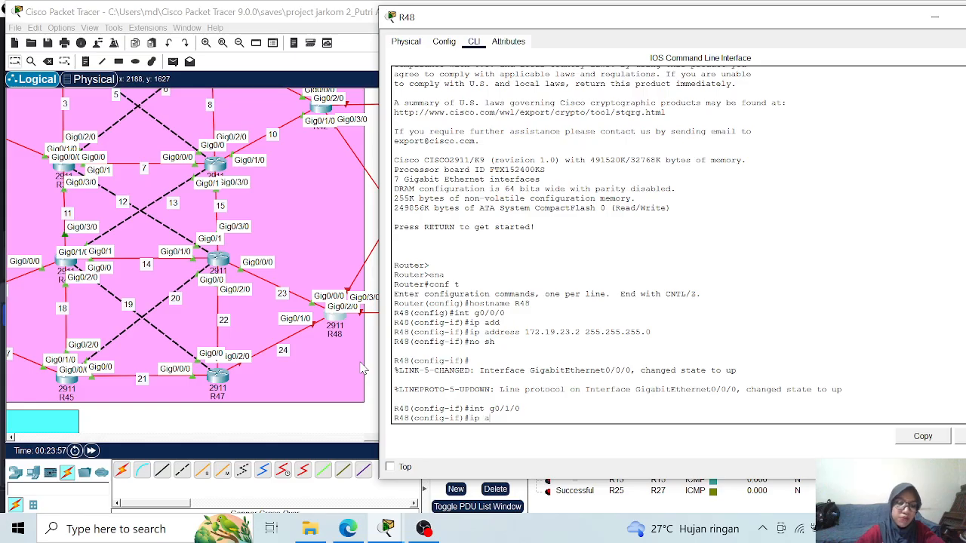
key("Tab")
type("172.19")
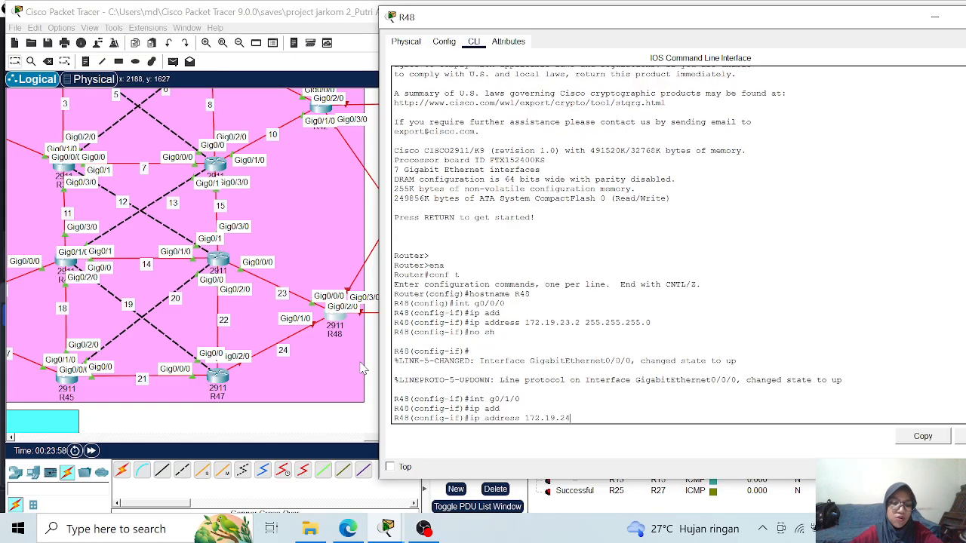
type(".24.2 255.255.255.0")
key("Return")
type("no sh")
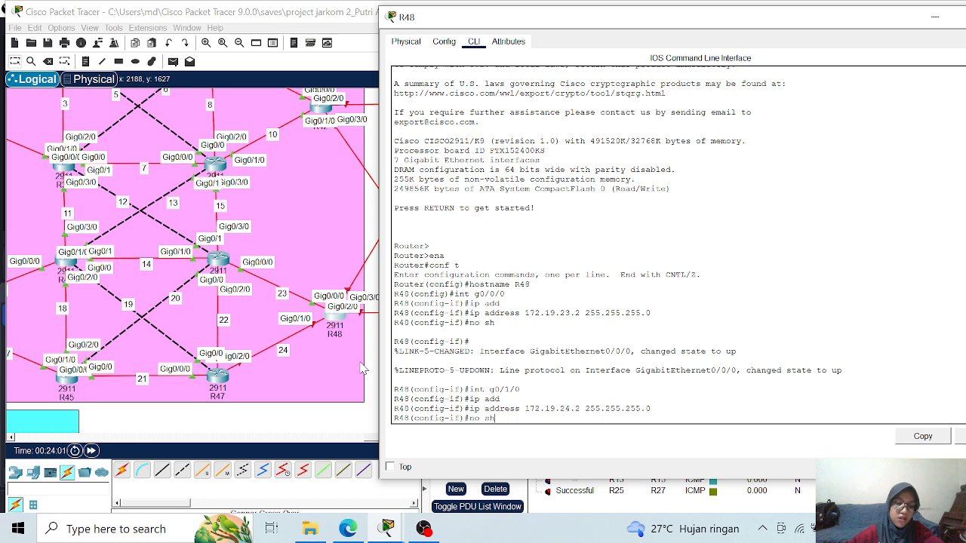
key("Return")
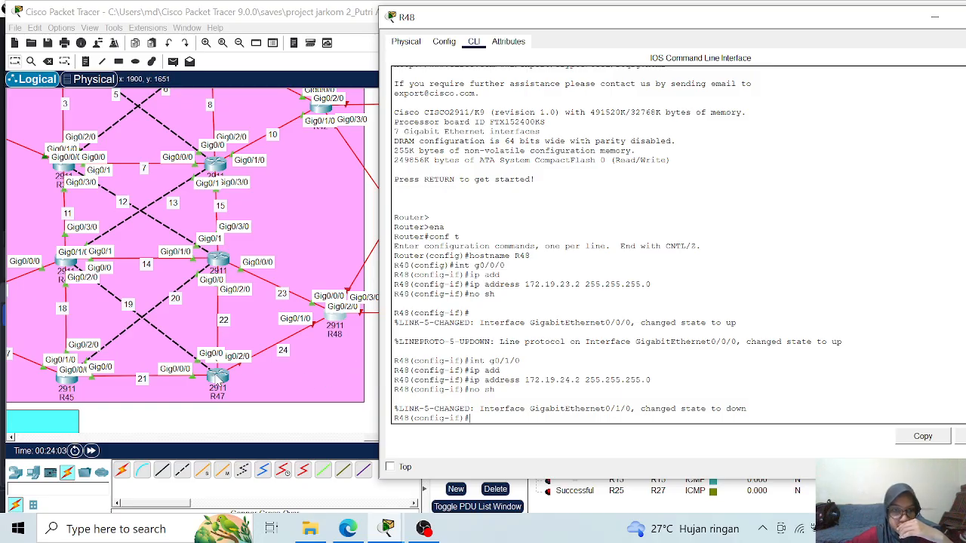
- Open R47's command line, review its configuration history and display the brief IP interface summary
left_click(218, 379)
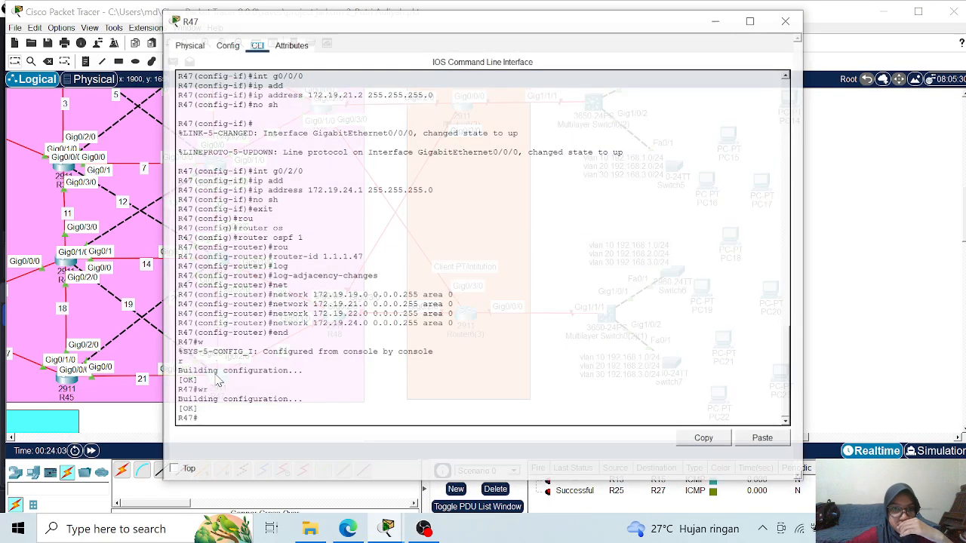
left_click(217, 379)
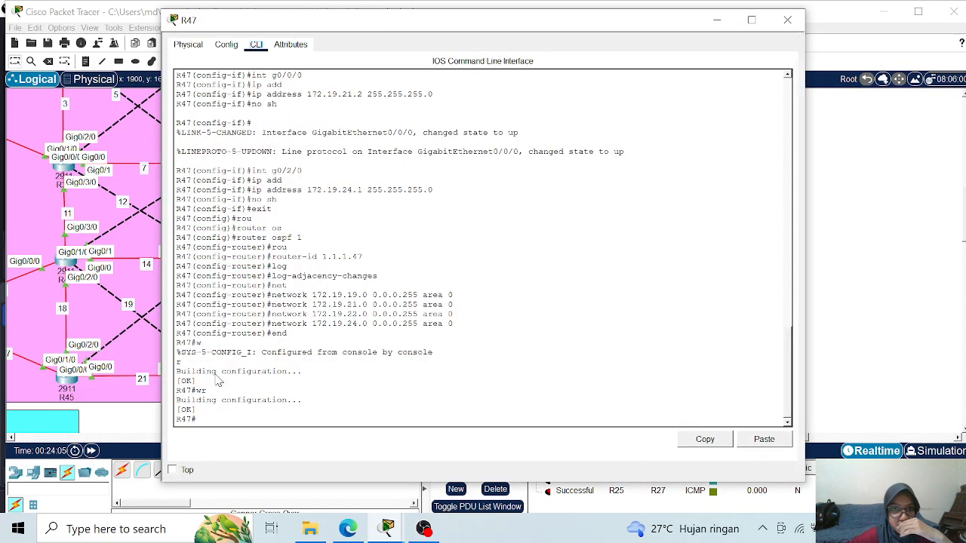
scroll(361, 315, "up", 2)
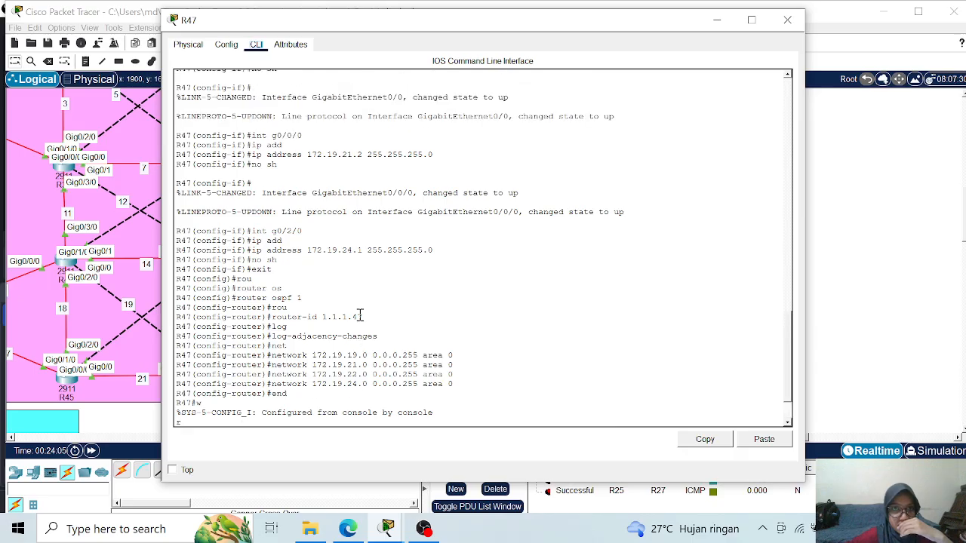
scroll(355, 304, "down", 2)
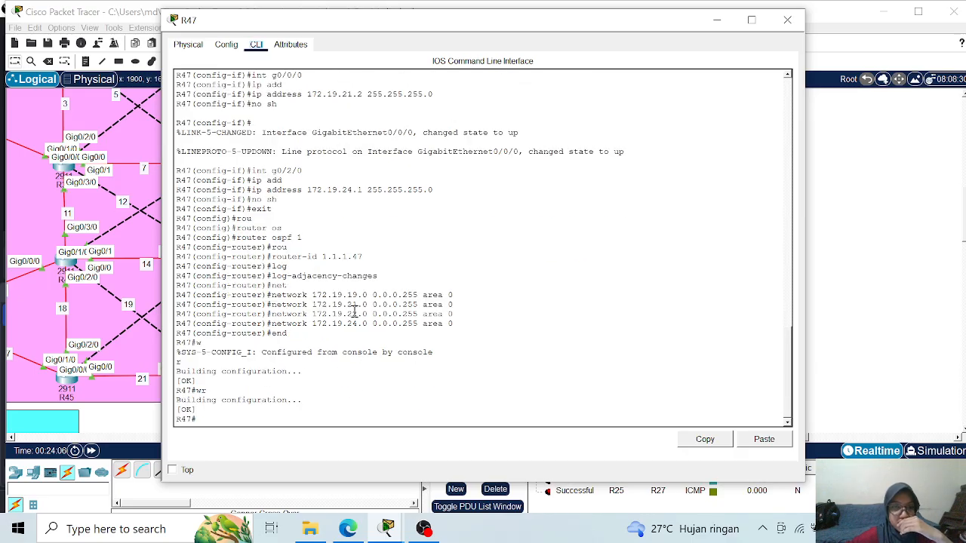
type("sh ip int br")
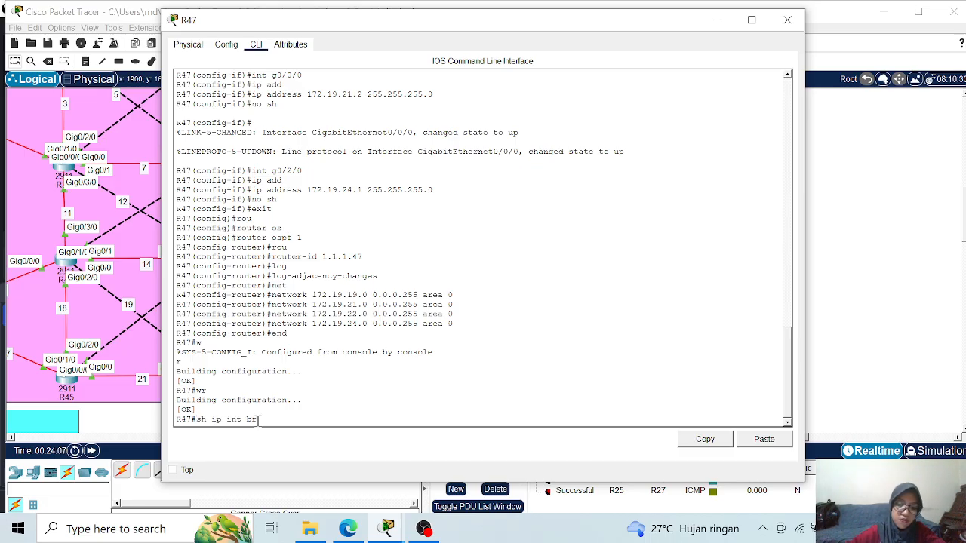
key("Return")
left_click_drag(295, 25, 451, 39)
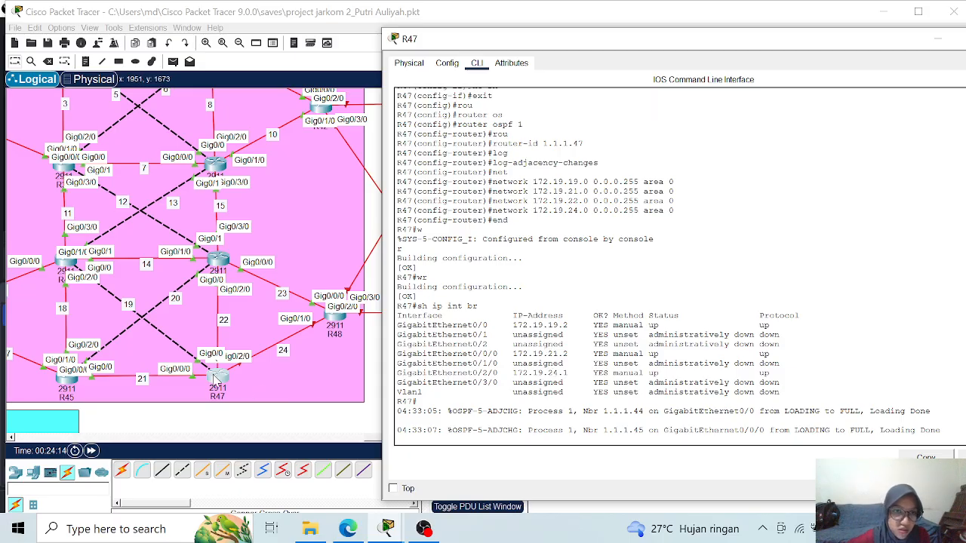
- Nudge router R47 slightly in the topology to reveal its overlapping port labels and reopen its command line
mouse_move(217, 377)
left_mouse_down()
mouse_move(229, 339)
mouse_move(228, 386)
mouse_move(281, 359)
mouse_move(225, 374)
left_mouse_up()
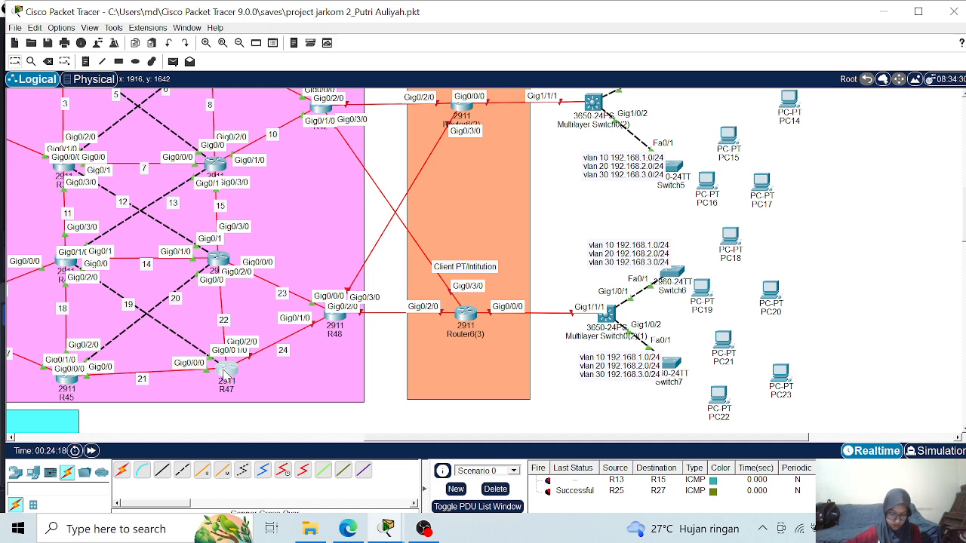
left_click_drag(224, 373, 217, 371)
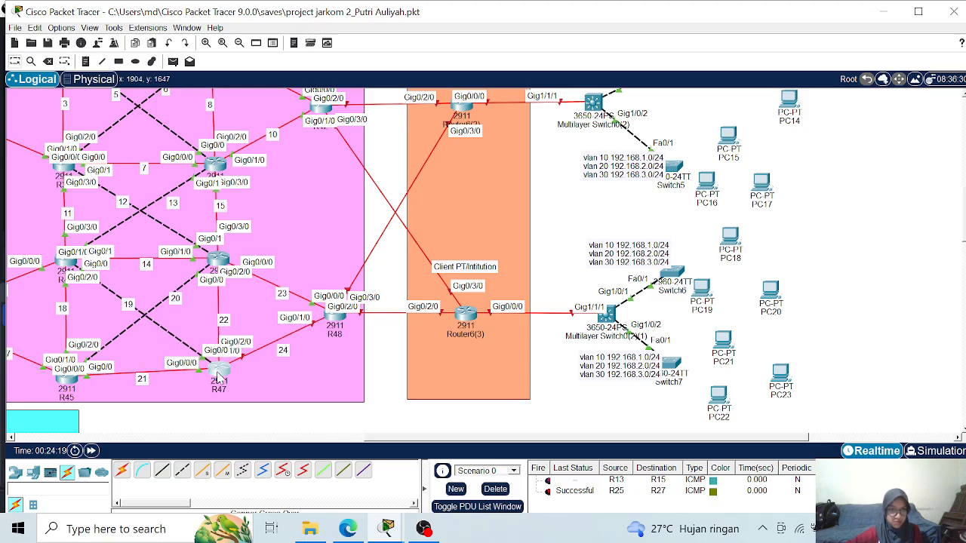
left_click(216, 371)
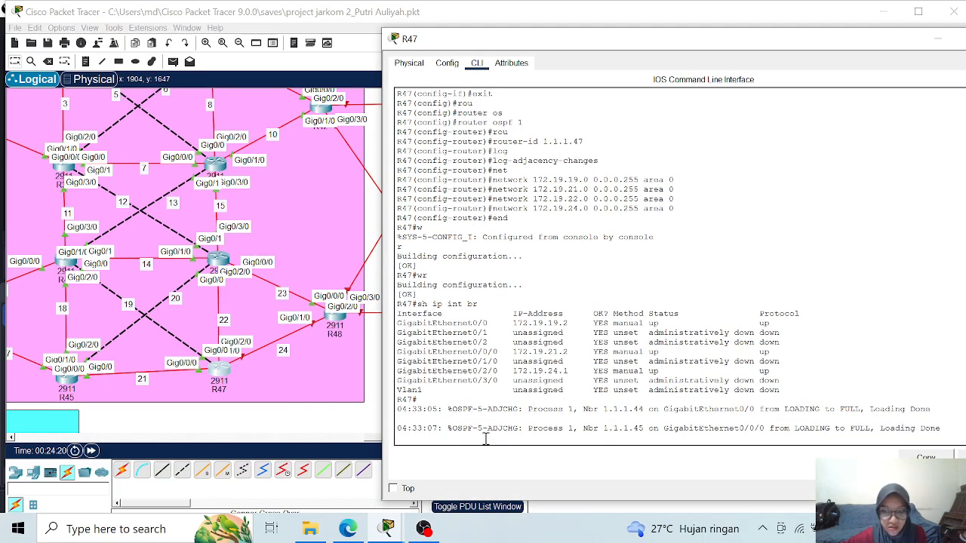
- Enter global configuration mode on R47 and select interface g0/2/0
key("Return")
key("Return")
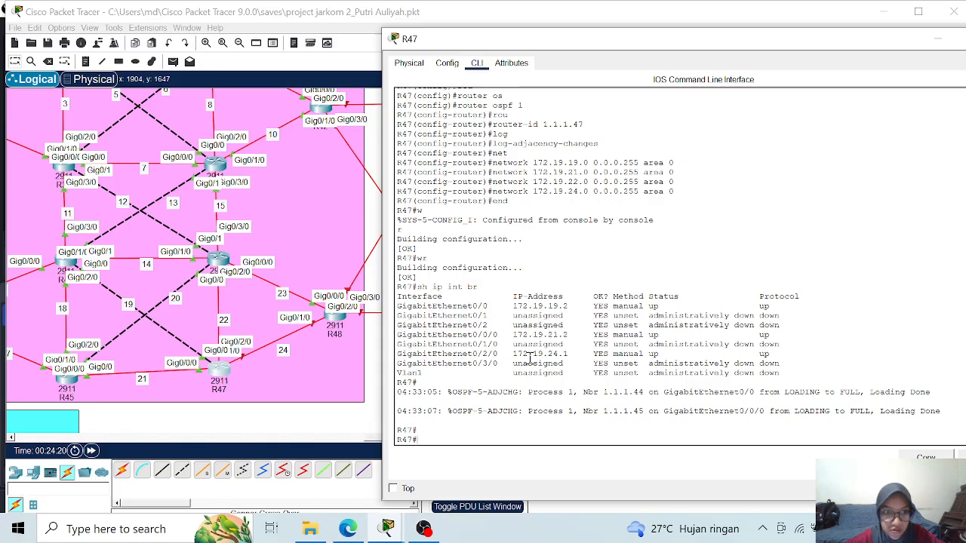
type("nf t")
key("Return")
type("int g0")
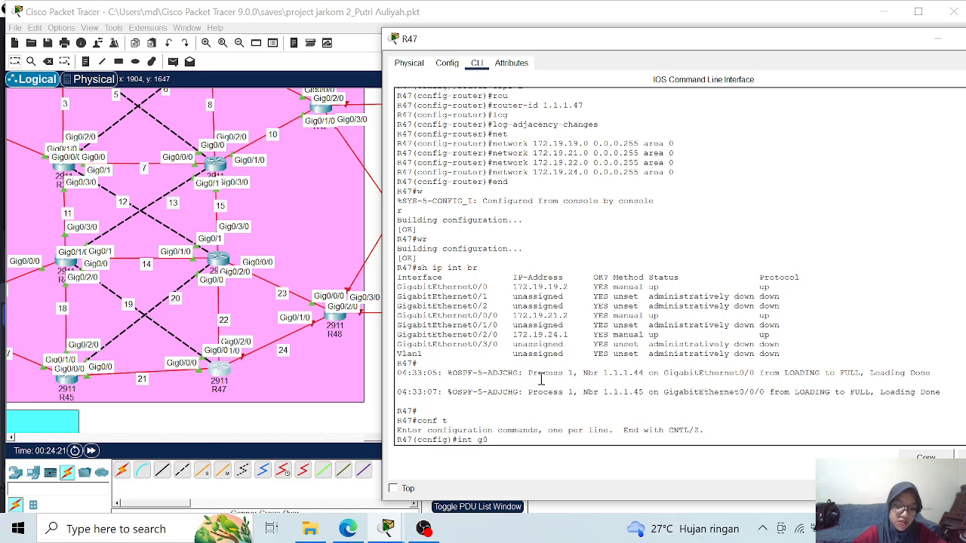
type("/2/0")
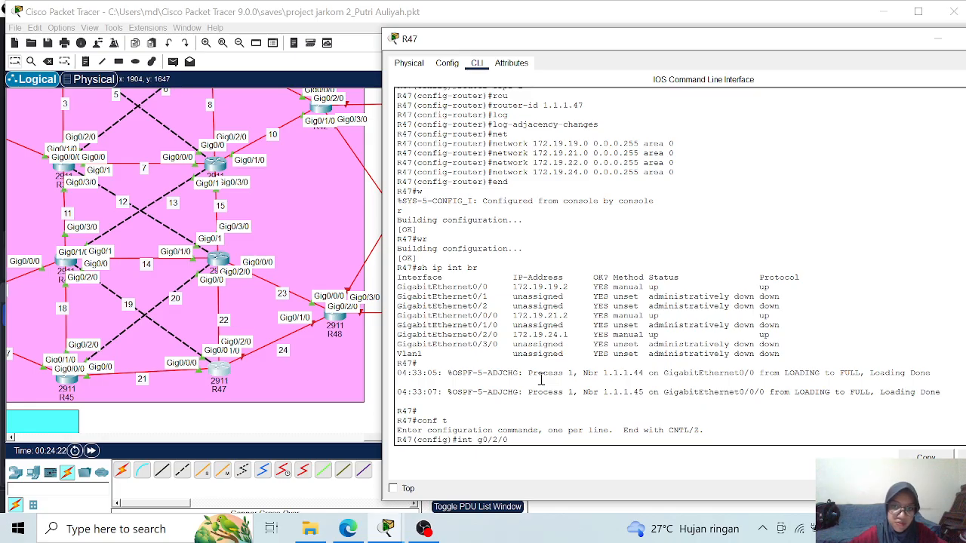
key("Return")
- Remove IP address 172.19.24.1 with mask 255.255.255.0 from R47's interface g0/2/0
type("no ip address 172")
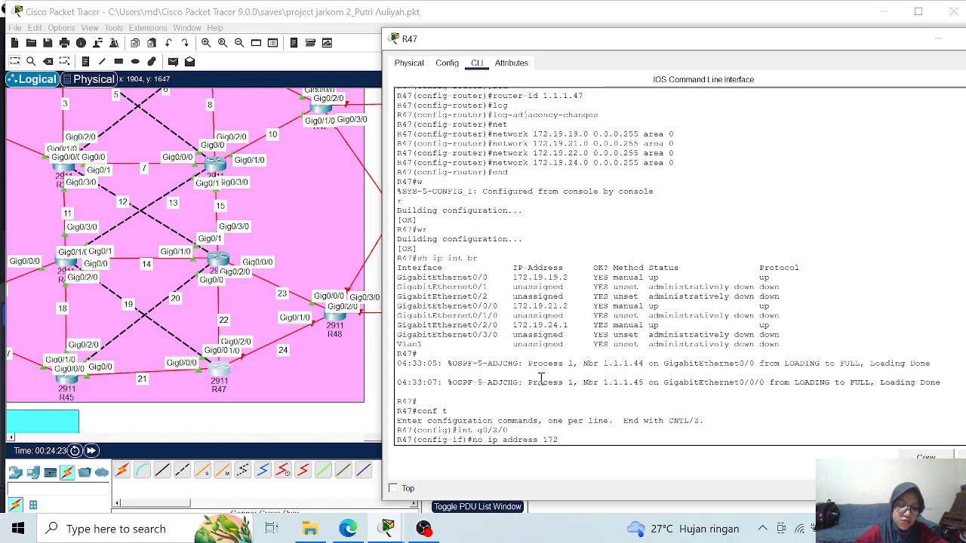
type(".19")
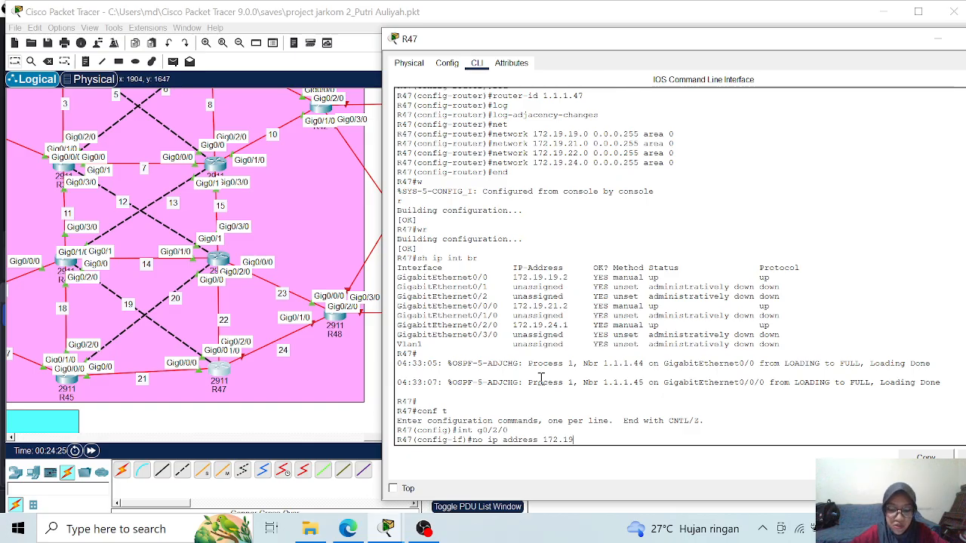
type(".24.1")
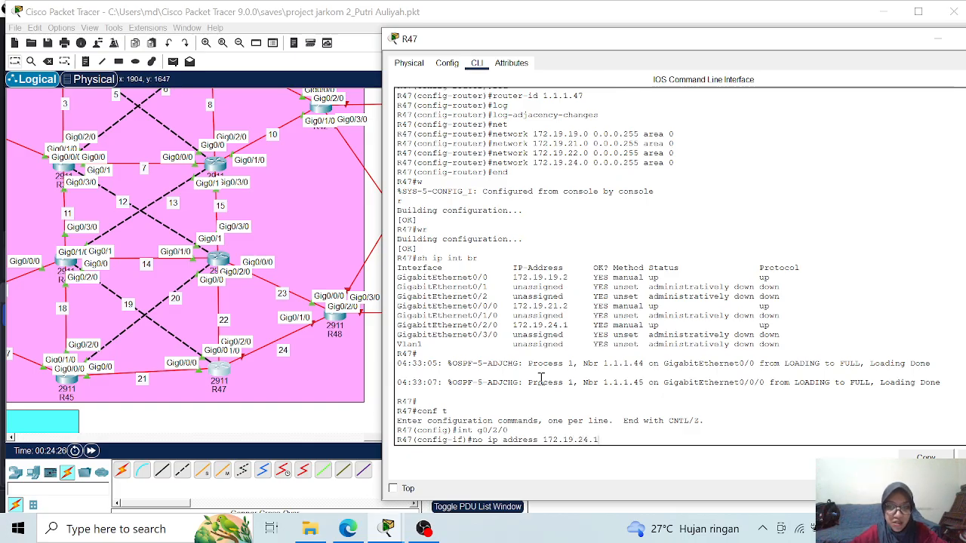
key("Return")
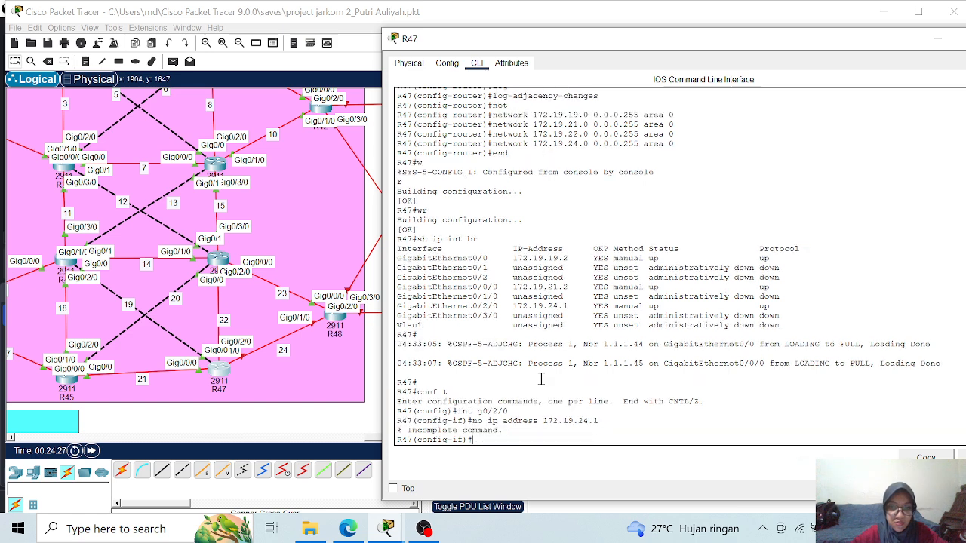
key("Up")
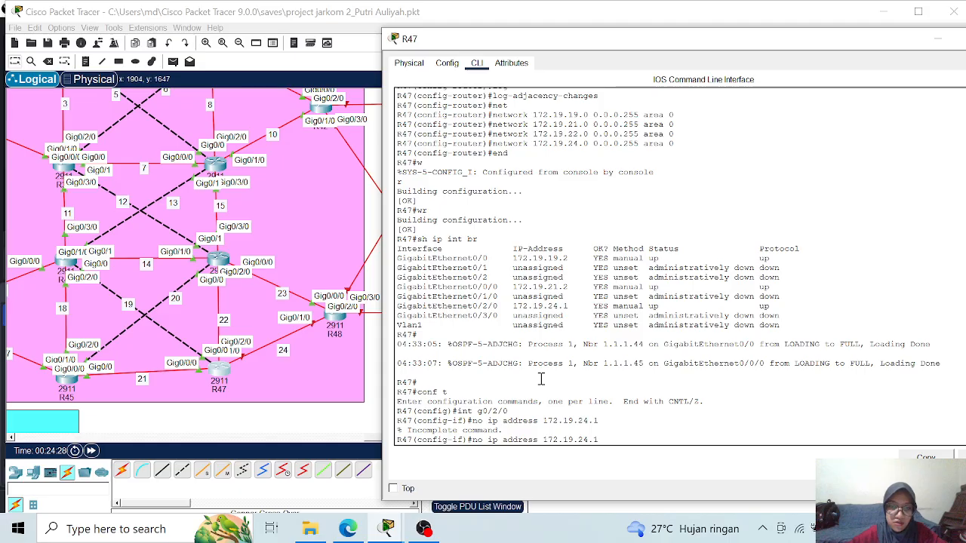
type("25")
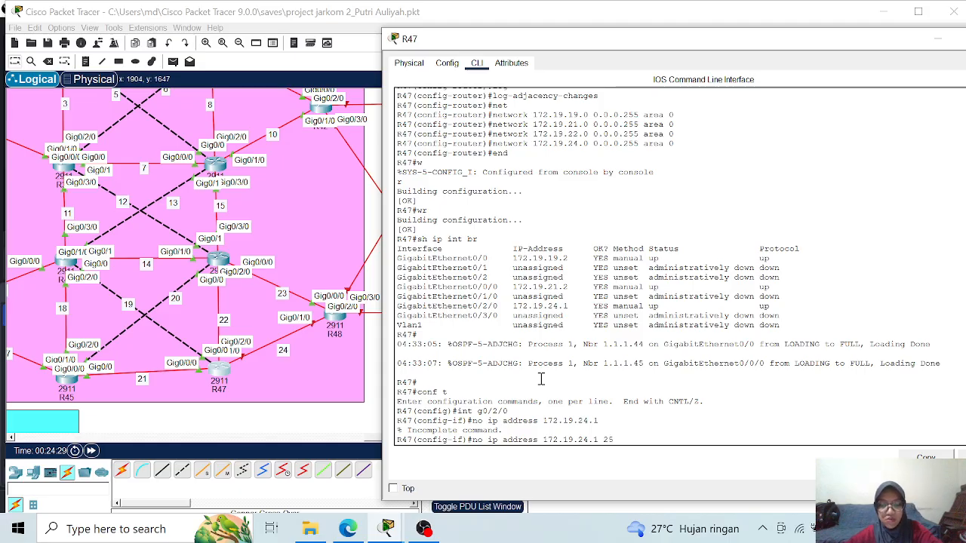
type("5.255.255.0")
key("Return")
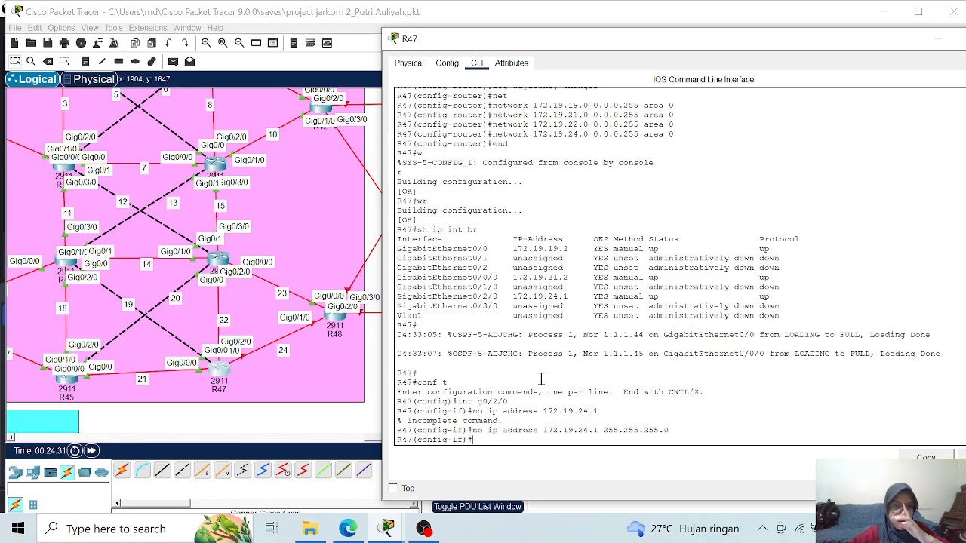
- Assign IP address 172.19.22.2 with mask 255.255.255.0 to R47's interface g0/2/0
key("Up")
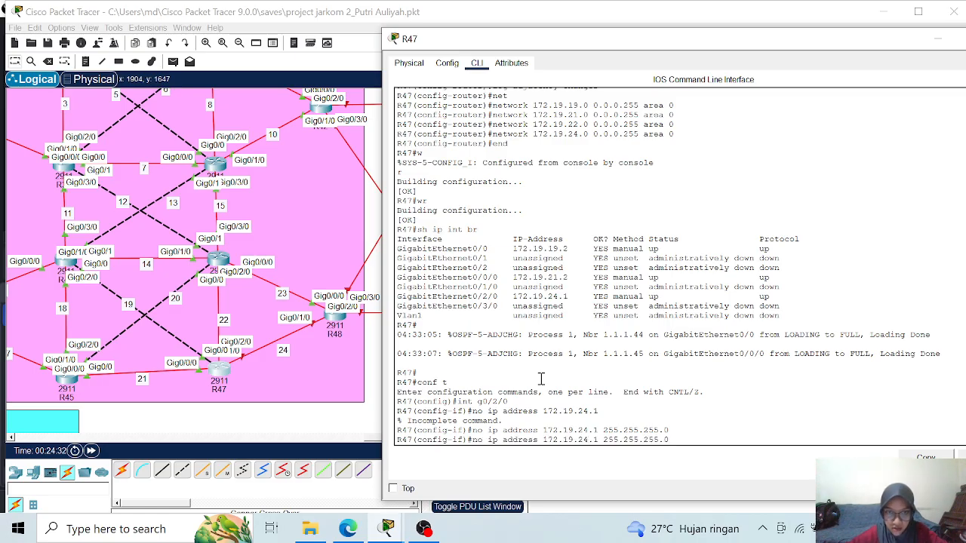
key("Left")
key("Left")
key("Left")
key("Left")
key("Left")
key("Left")
key("Left")
key("Left")
key("Left")
key("Left")
key("Left")
key("Left")
key("Left")
key("Left")
key("Left")
key("Left")
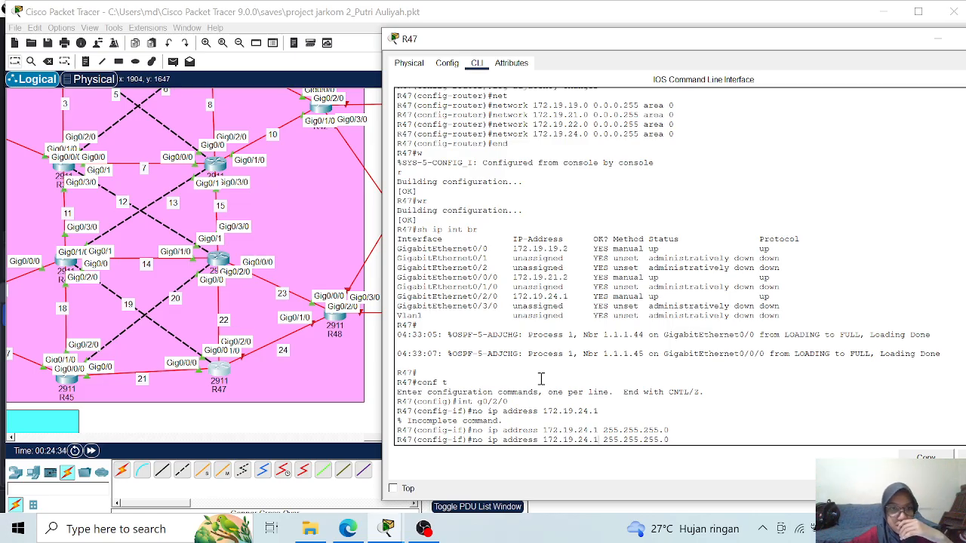
key("BackSpace")
type("2")
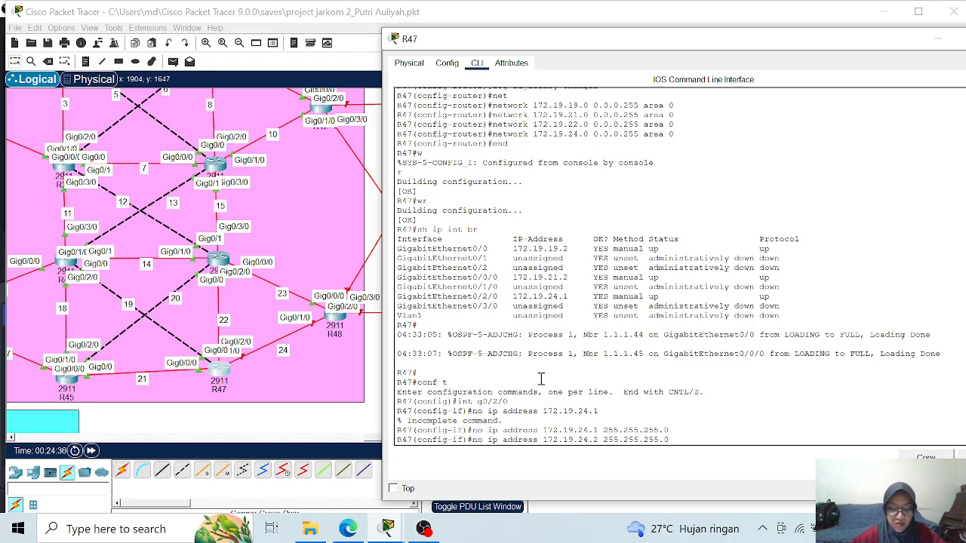
key("Left")
key("Left")
key("BackSpace")
type("2")
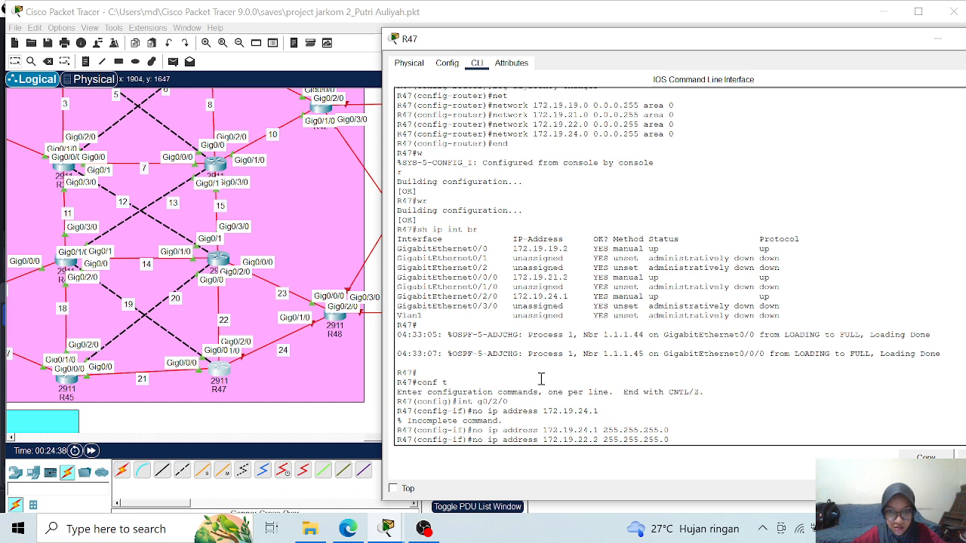
key("Home")
key("Delete")
key("Delete")
key("Delete")
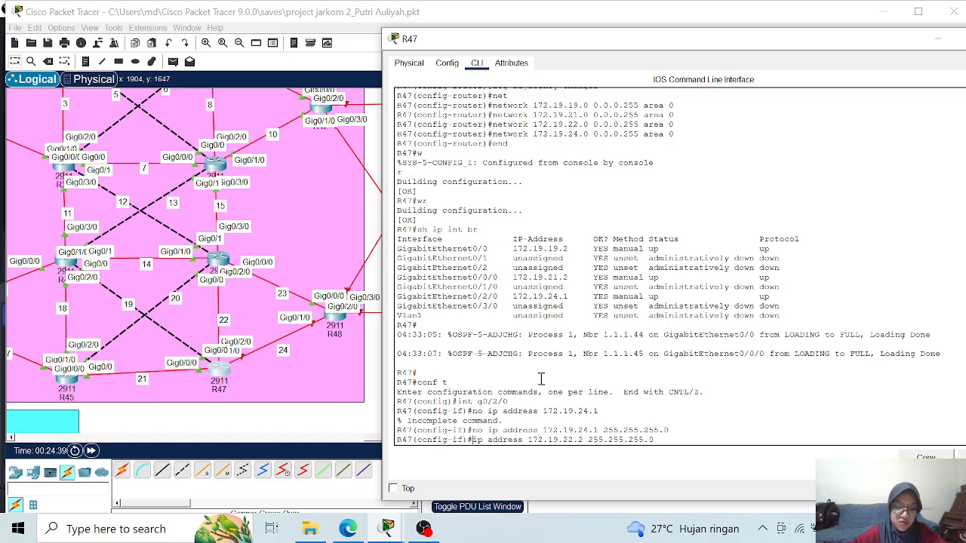
key("Return")
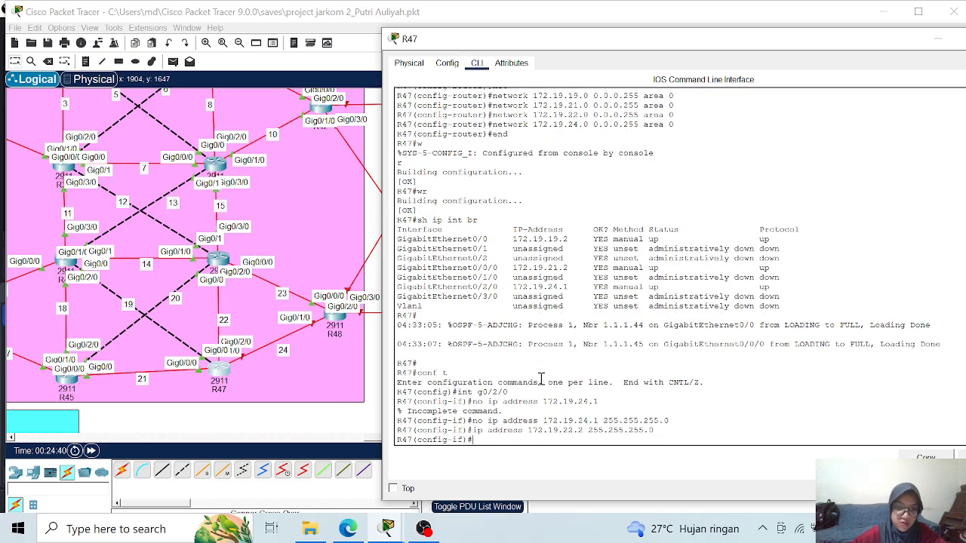
- Enable R47's interface g0/2/0 with no shutdown, staying in interface configuration mode
type("no sh")
key("Return")
type("end")
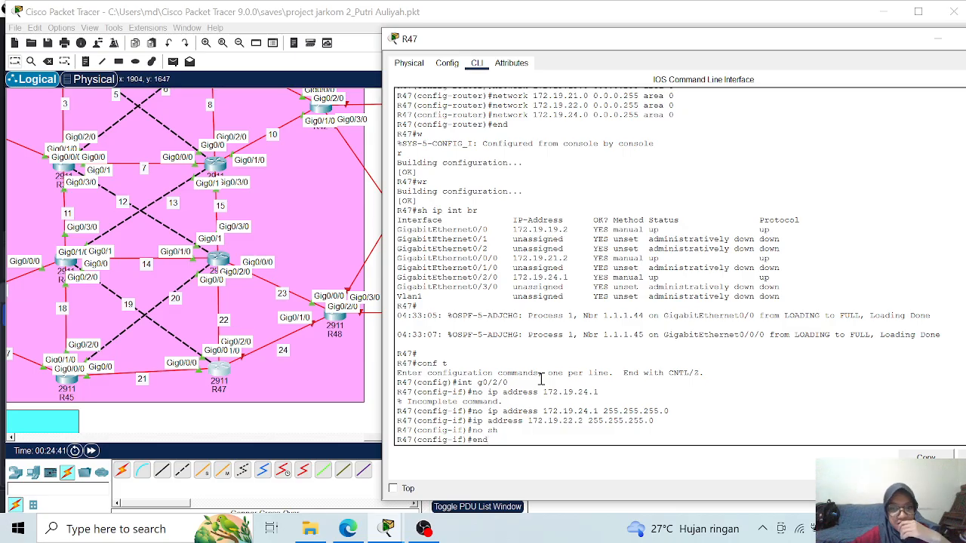
key("BackSpace")
key("BackSpace")
key("BackSpace")
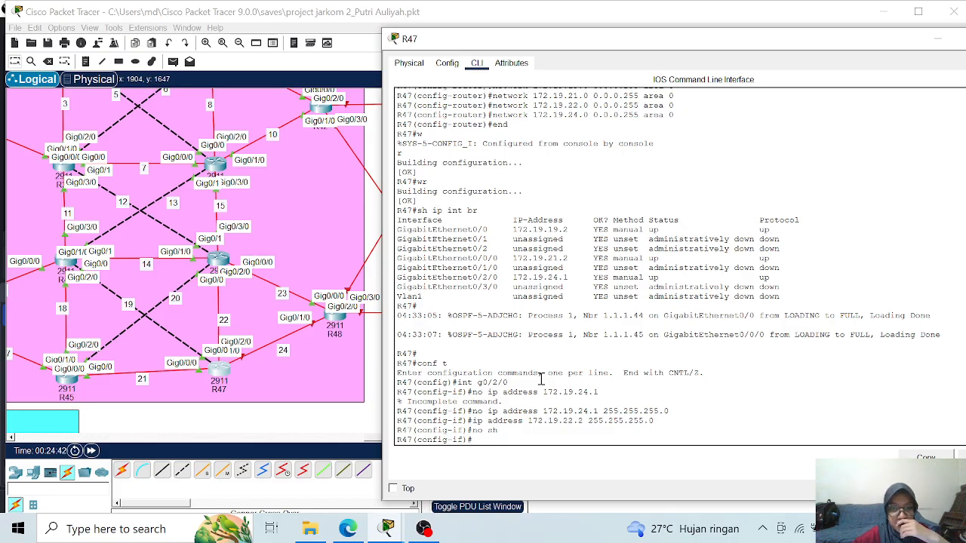
- Select R47's interface g0/1/0 and assign it IP address 172.19.24.1 with mask 255.255.255.0
type("int")
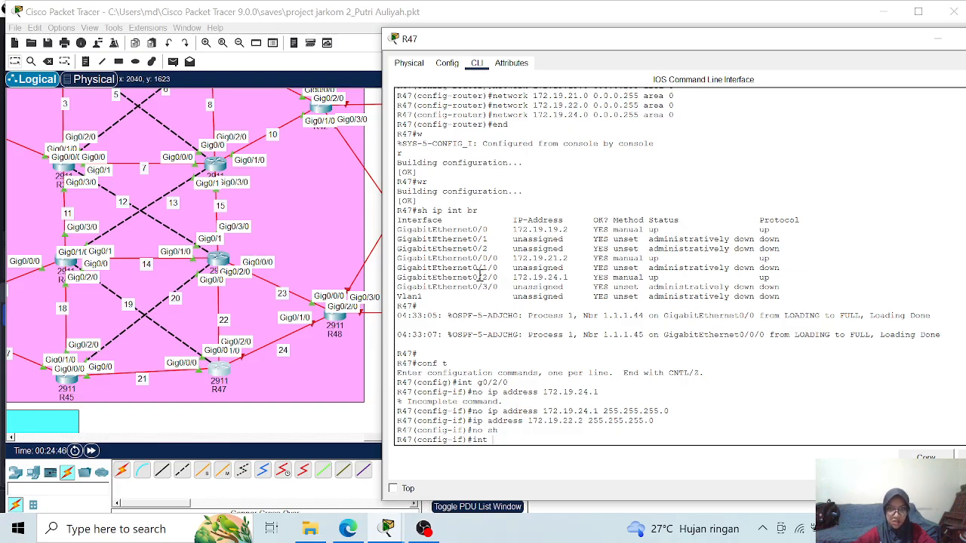
type("g0/1/0")
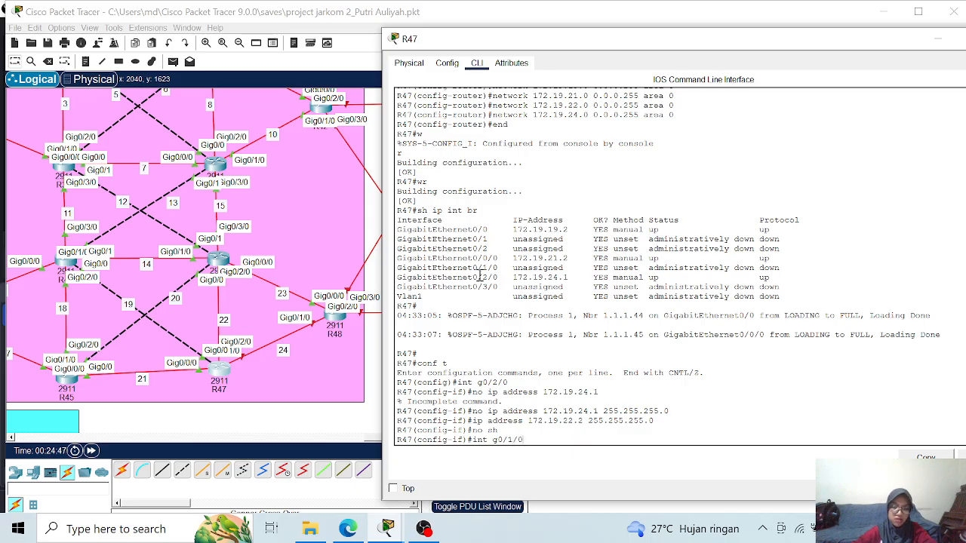
key("Return")
type("ip add")
key("Tab")
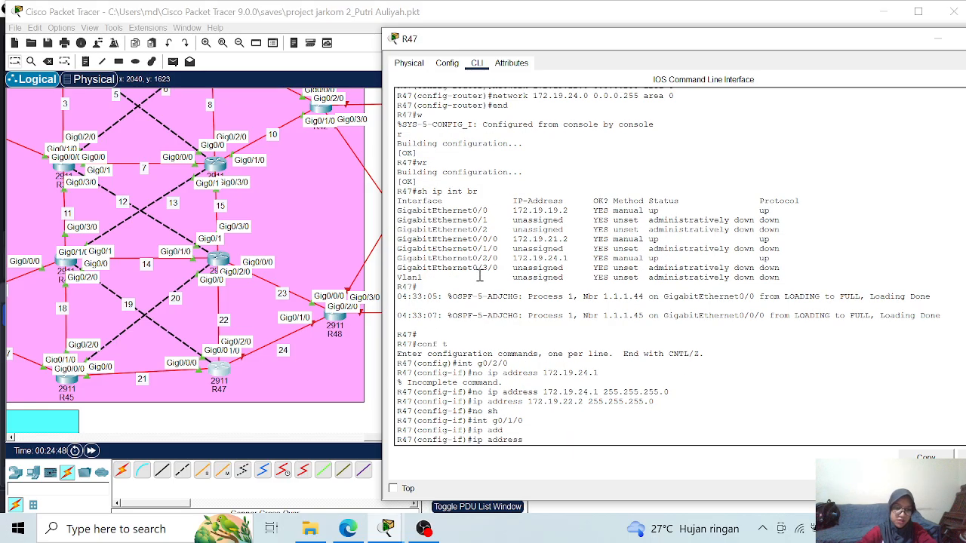
type("172.19.24")
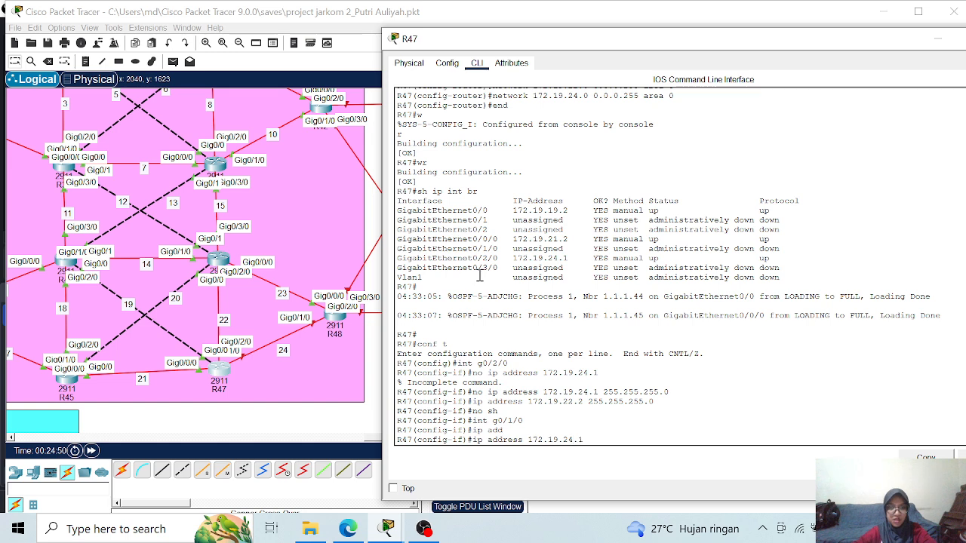
type(".1 255.255.255")
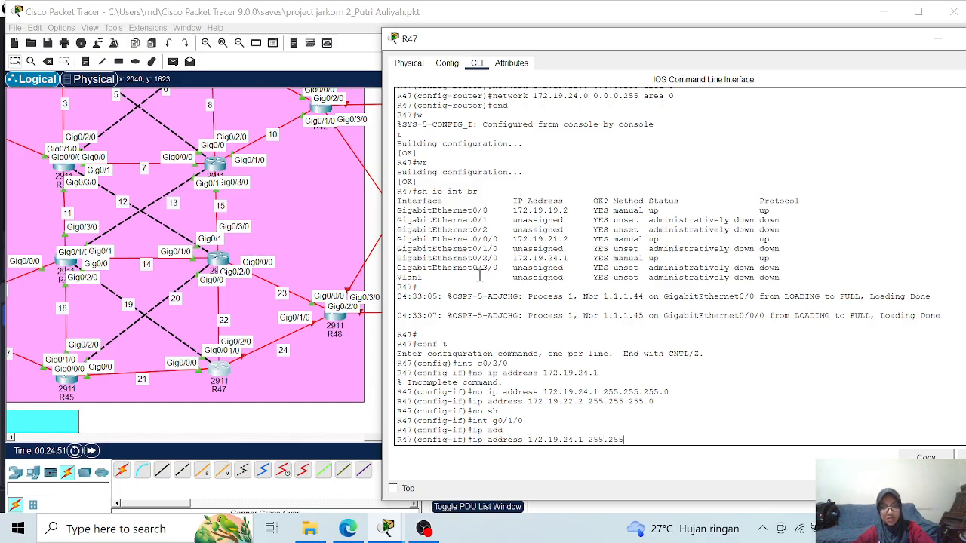
type(".255.")
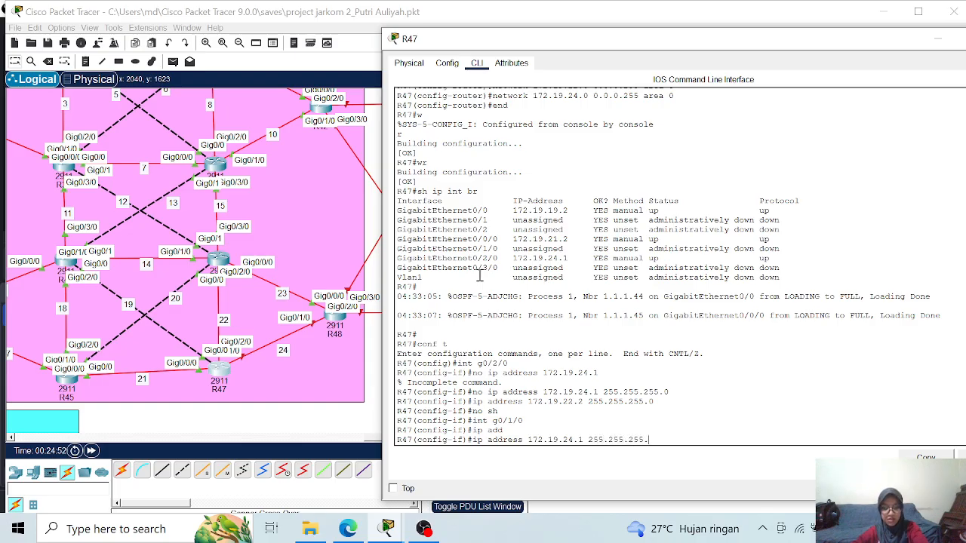
type("0")
key("Return")
- Enable R47's interface g0/1/0, then exit configuration mode and save the router's configuration
type("no sh")
key("Return")
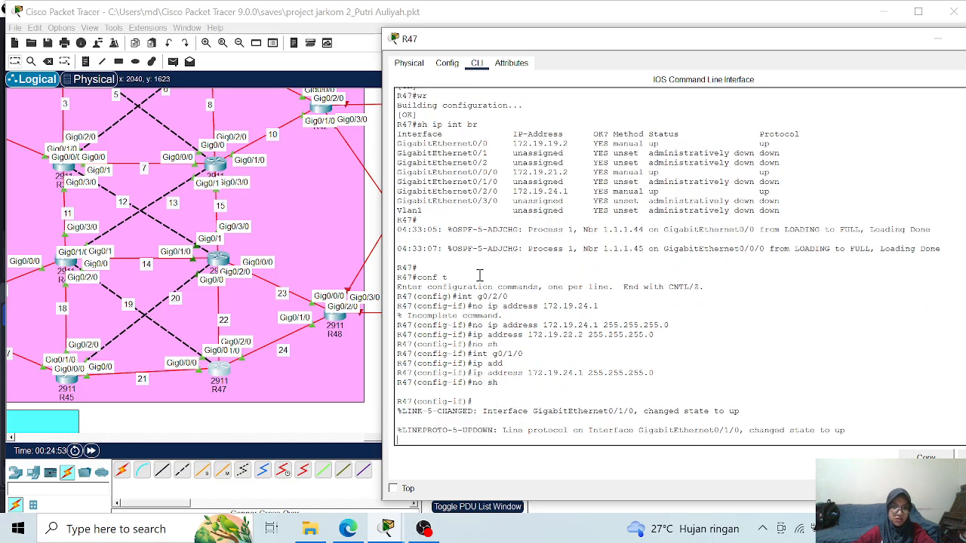
key("Return")
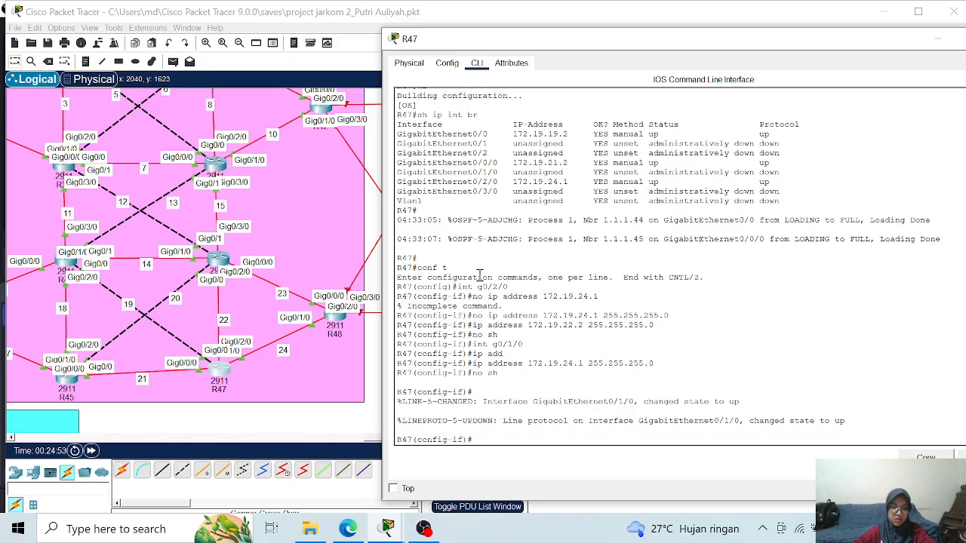
type("end")
key("Return")
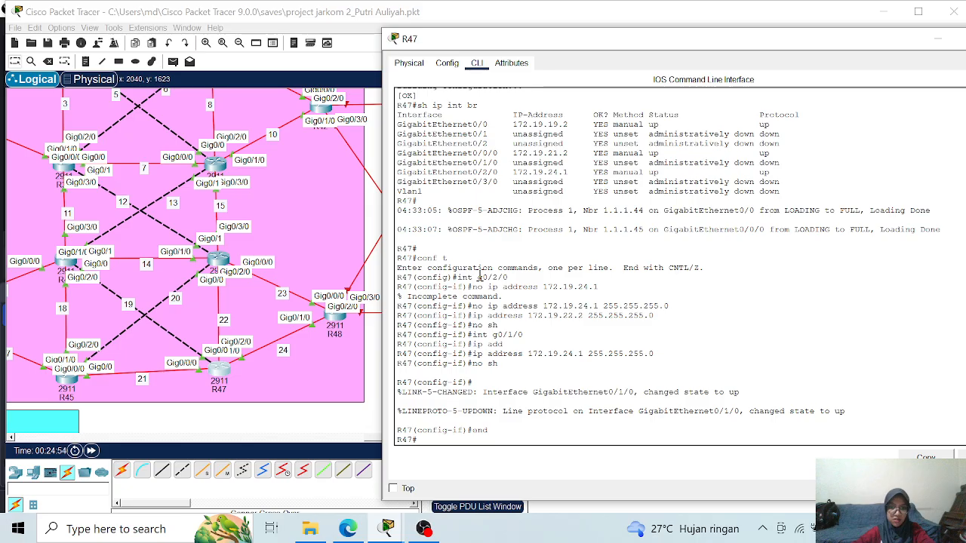
type("wr")
key("Return")
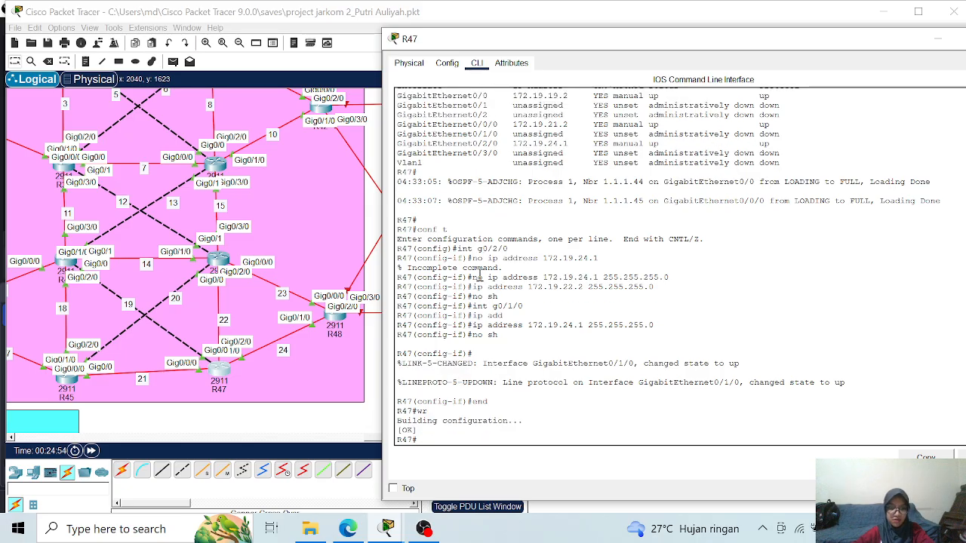
- Display the brief IP interface summary on R47 to check the corrected interface addresses
type("sh")
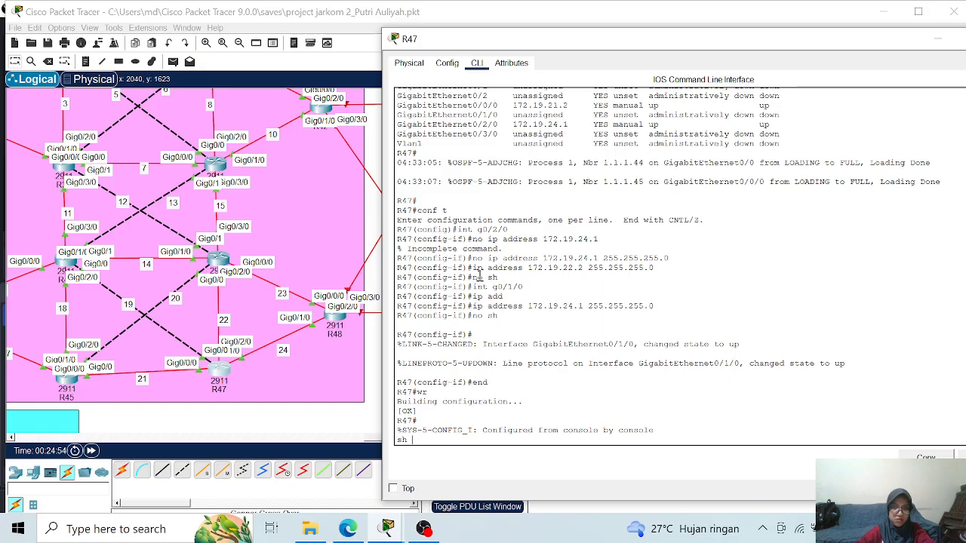
key("Return")
key("Return")
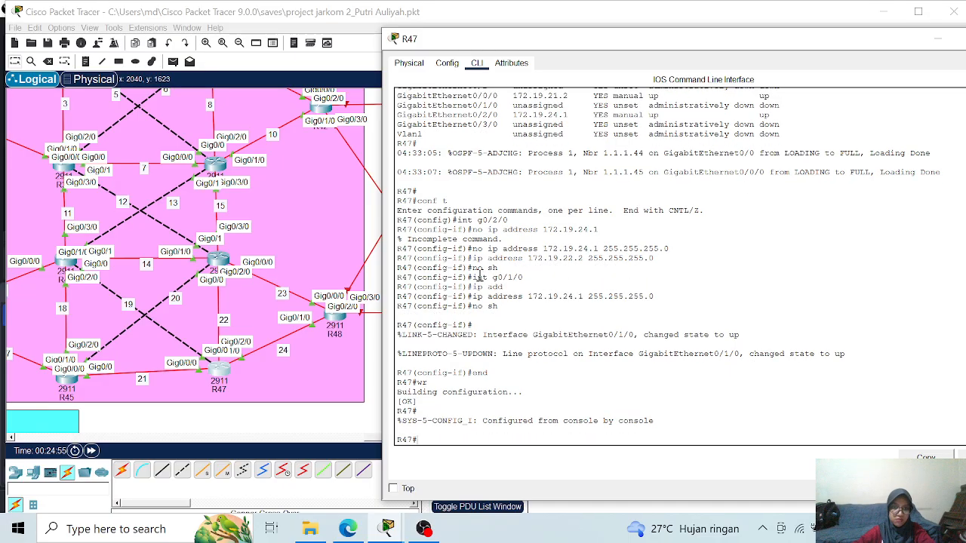
type("sh ip")
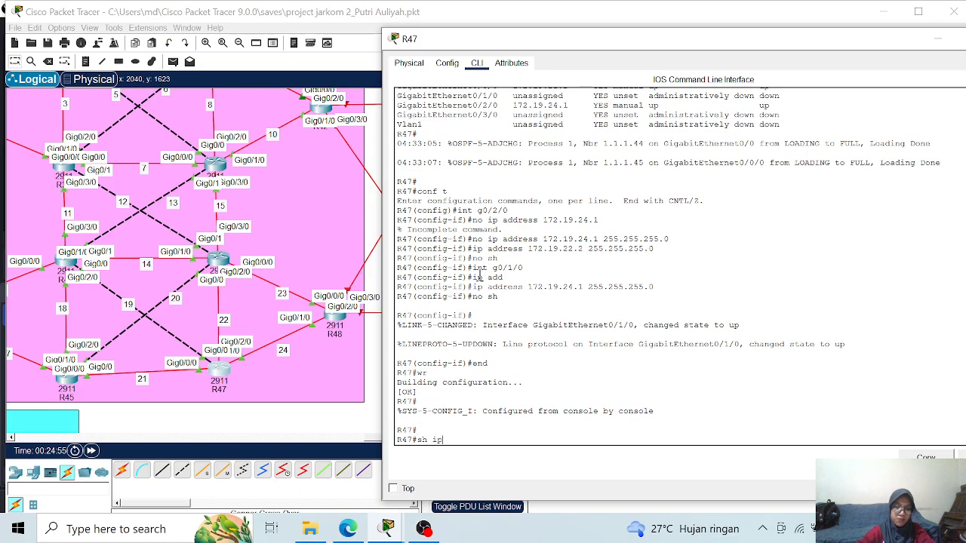
type(" int br")
key("Return")
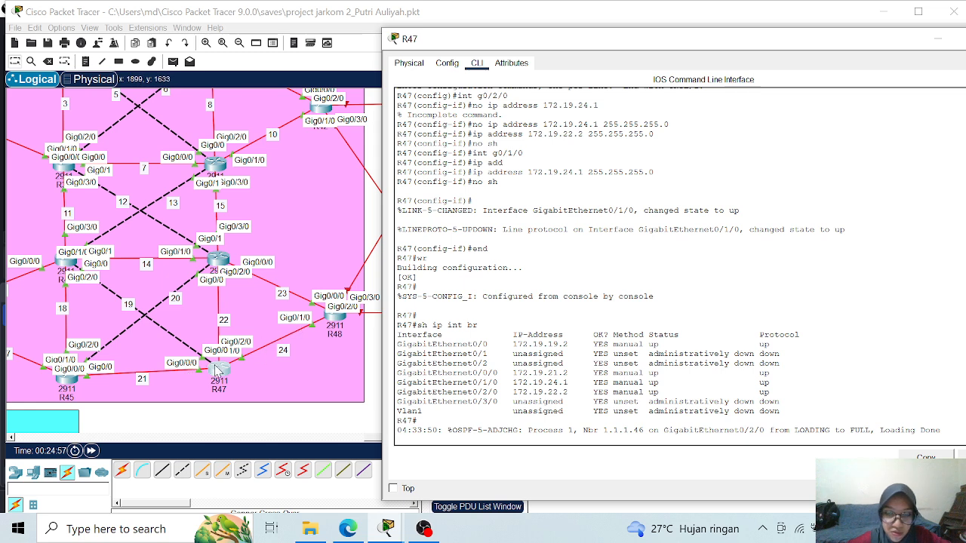
- Close R47's window, open R48's command line and return it to global configuration mode
left_click_drag(686, 41, 408, 83)
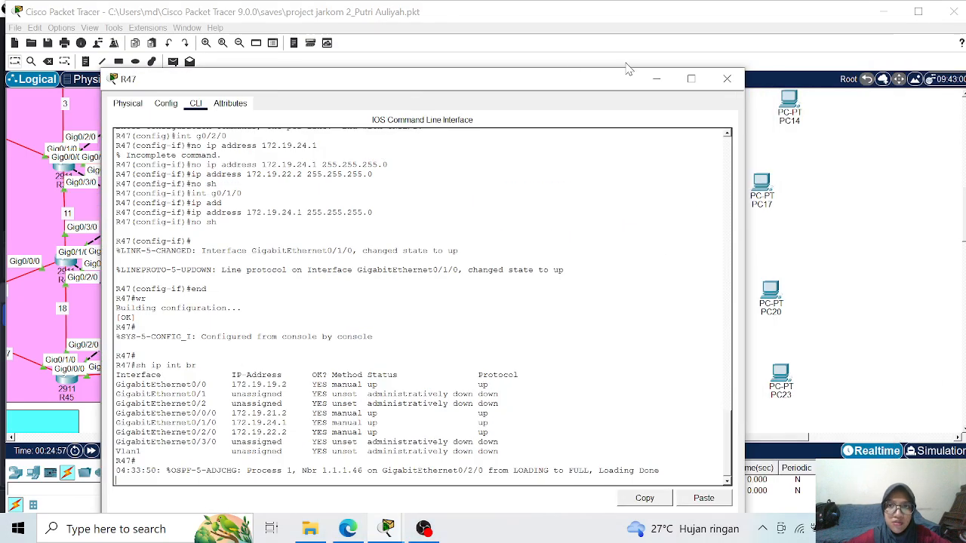
left_click(726, 78)
left_click(332, 316)
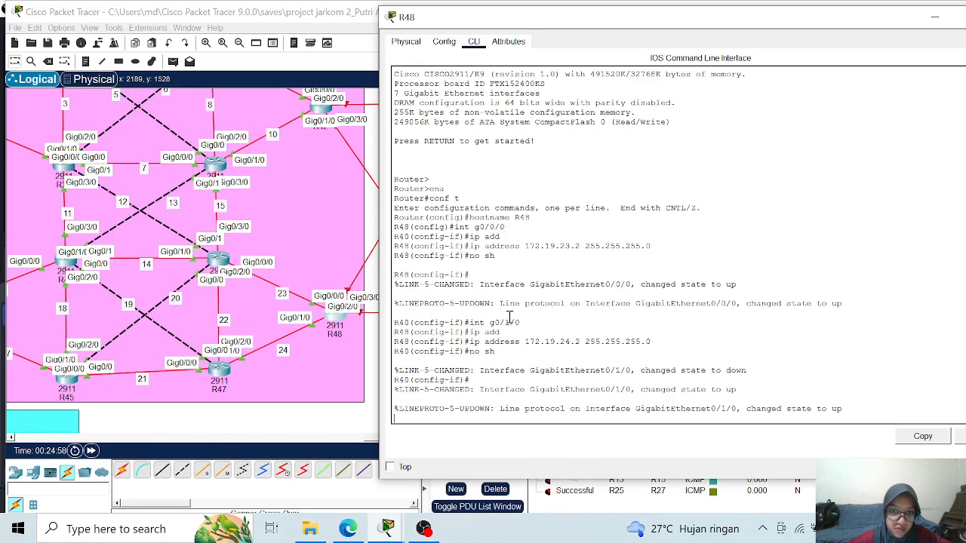
key("Return")
key("Return")
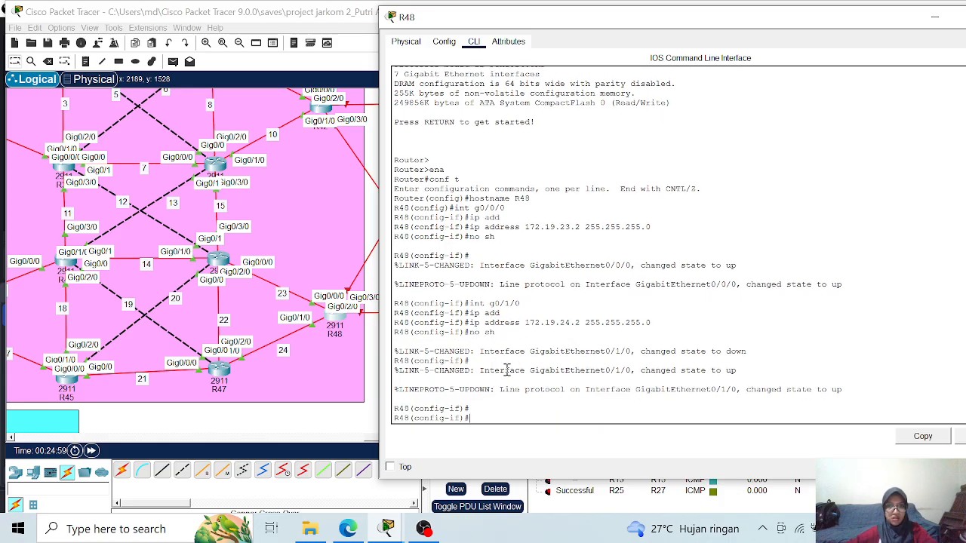
type("exit")
key("Return")
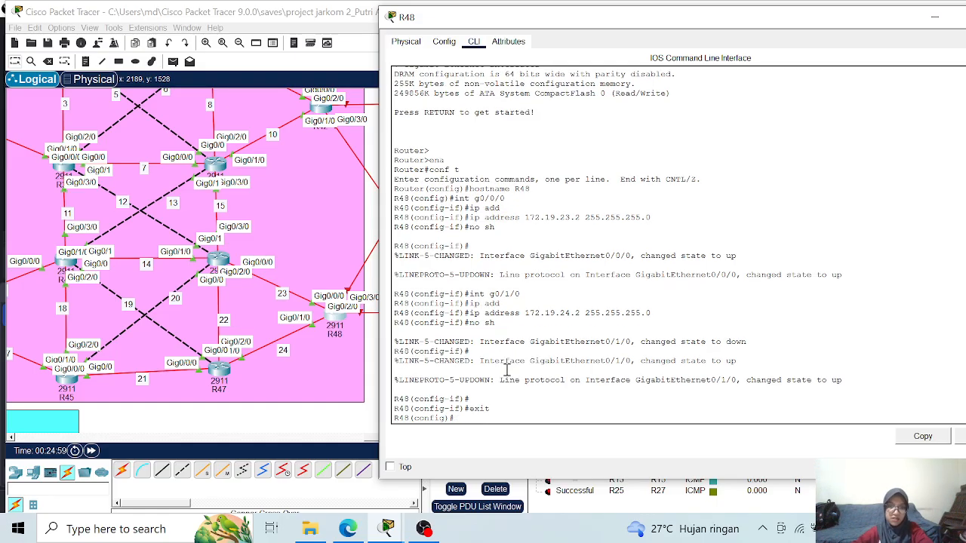
- Display R48's brief IP interface summary from within global configuration mode
type("do sh ip int")
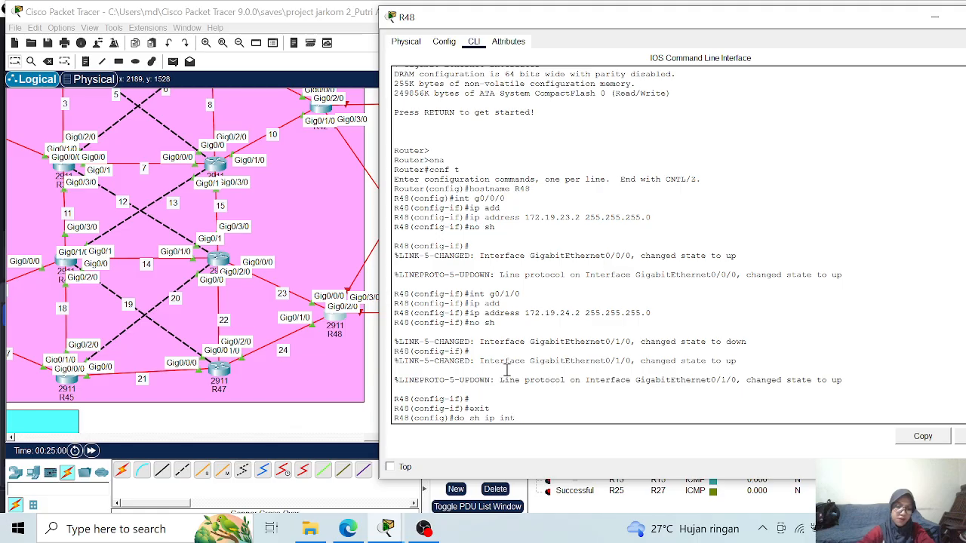
key("Return")
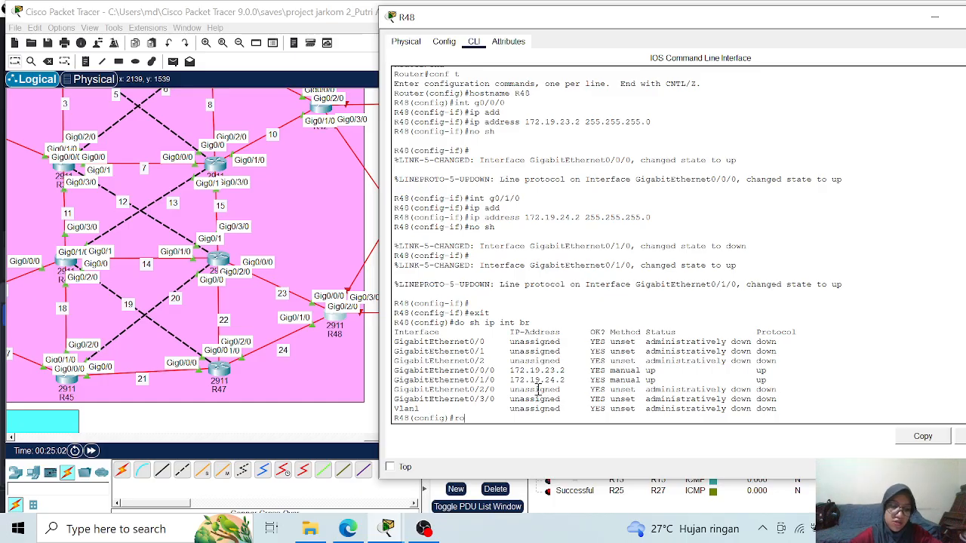
- Start OSPF process 1 on R48 and set its router ID to 1.1.1.48
type("u")
key("Tab")
type("os")
key("Tab")
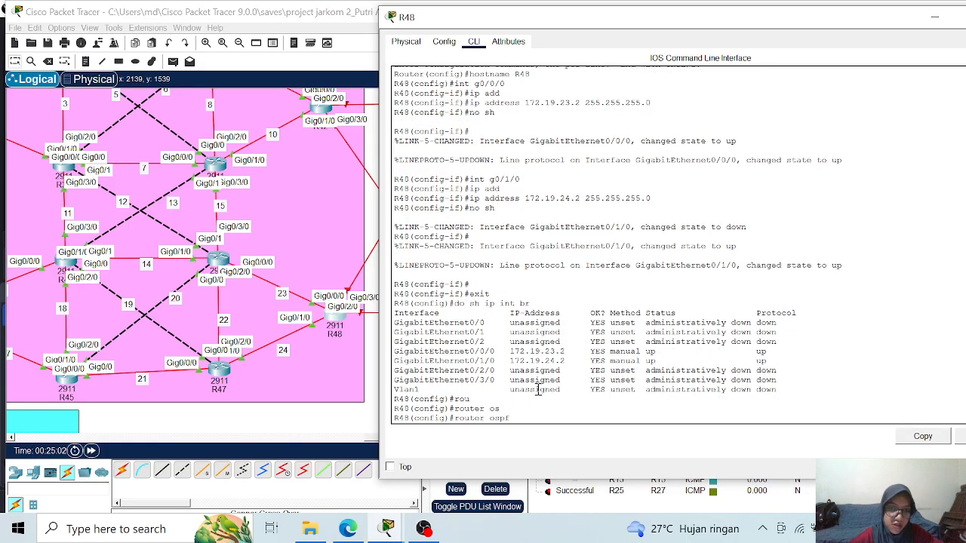
type("1")
key("Return")
type("r")
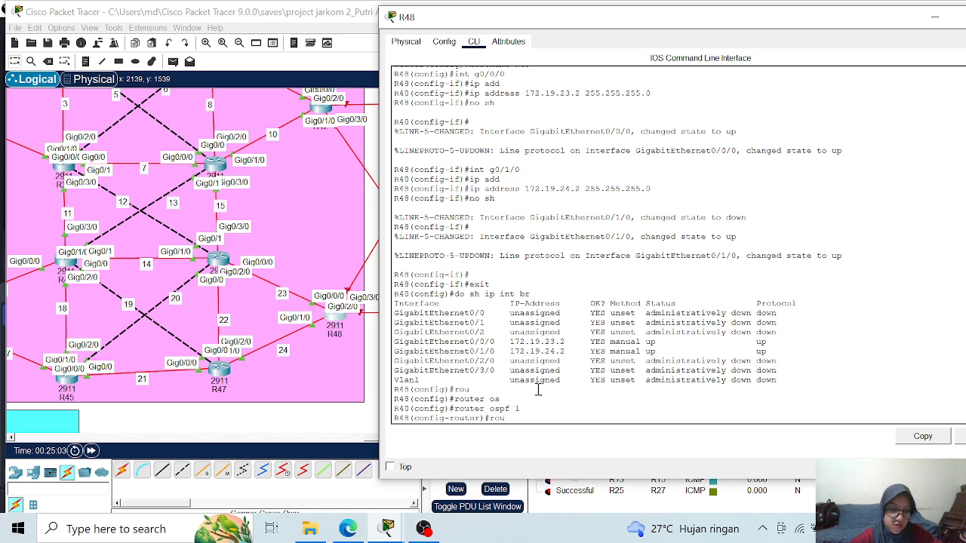
type("ou")
key("Tab")
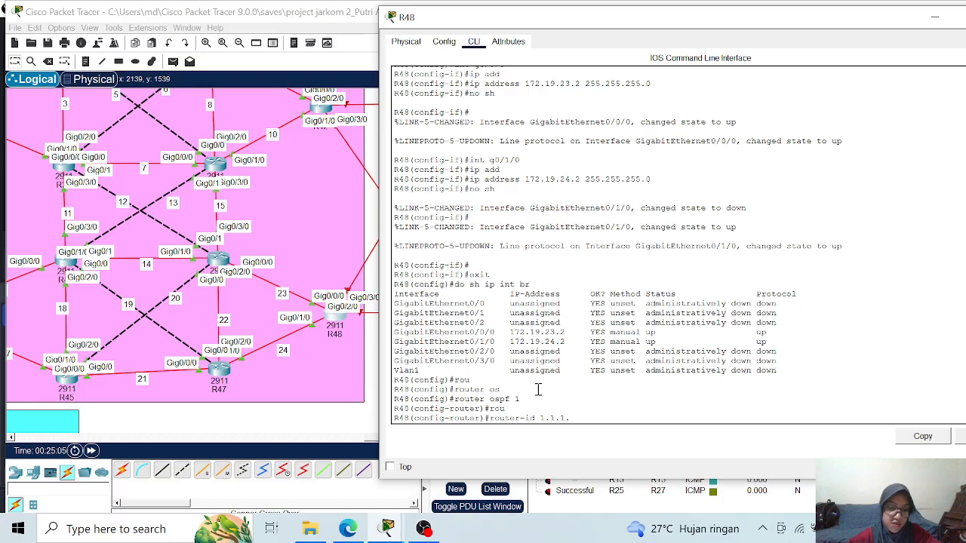
key("Return")
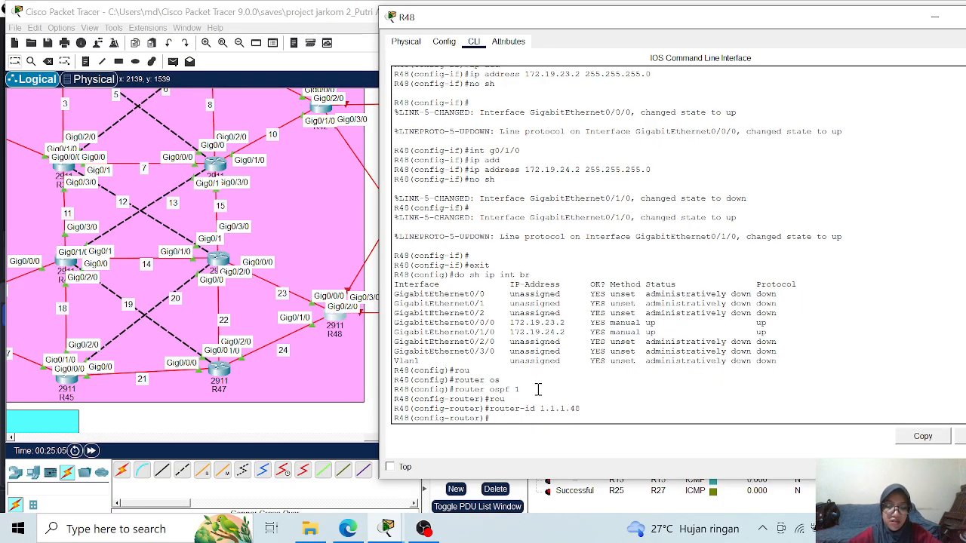
- Turn on logging of adjacency changes for R48's OSPF process
type("log")
key("Tab")
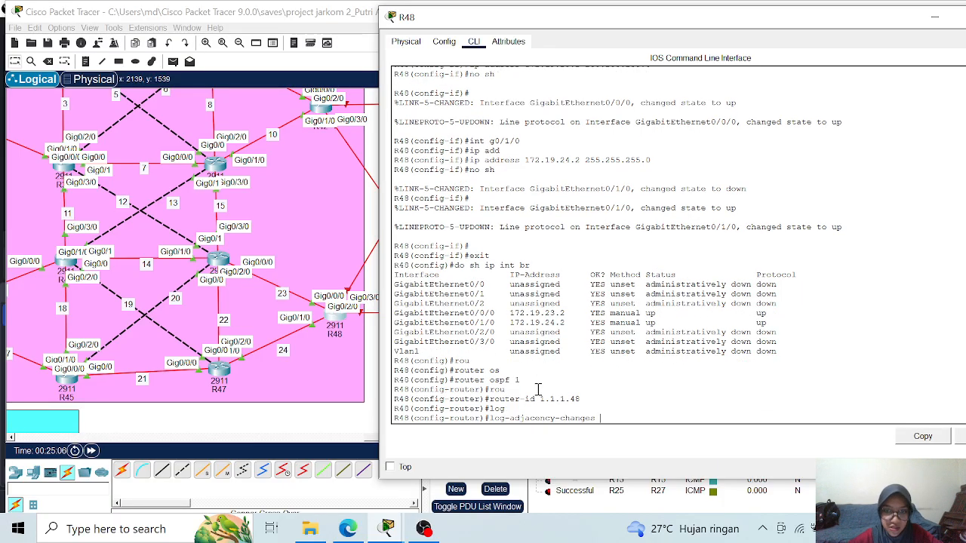
key("Return")
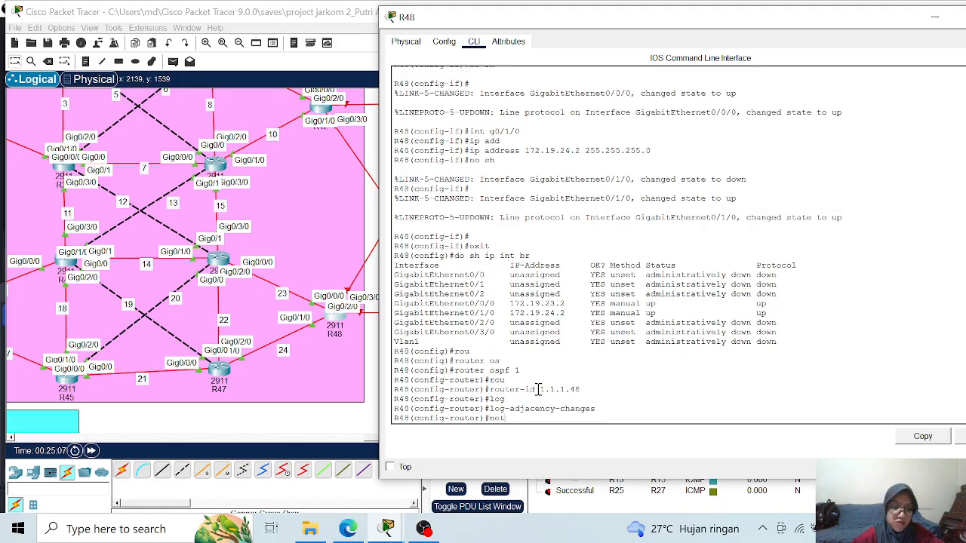
- Advertise networks 172.19.23.0 and 172.19.24.0 with wildcard 0.0.0.255 in area 0 of R48's OSPF process
type("net")
key("Tab")
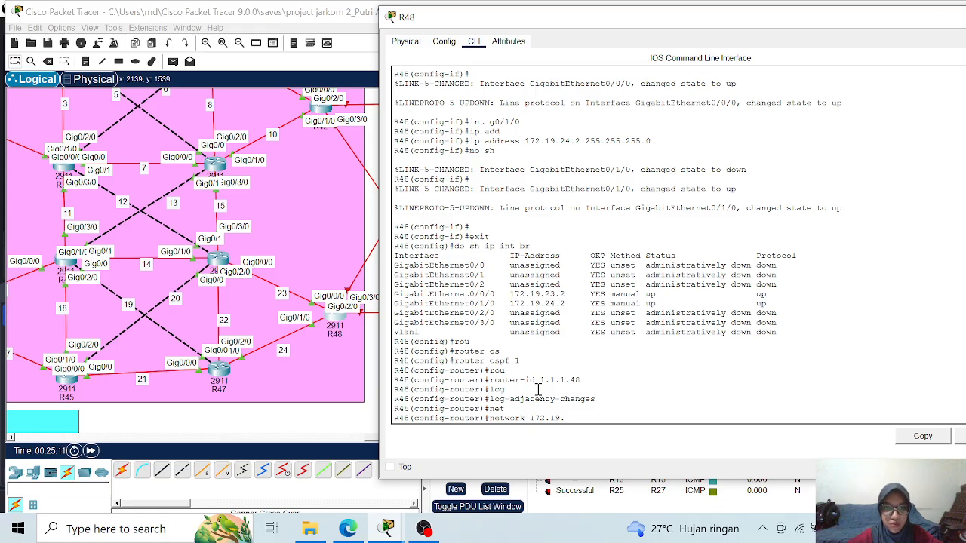
type("3.0 0.0.0.255 area 0")
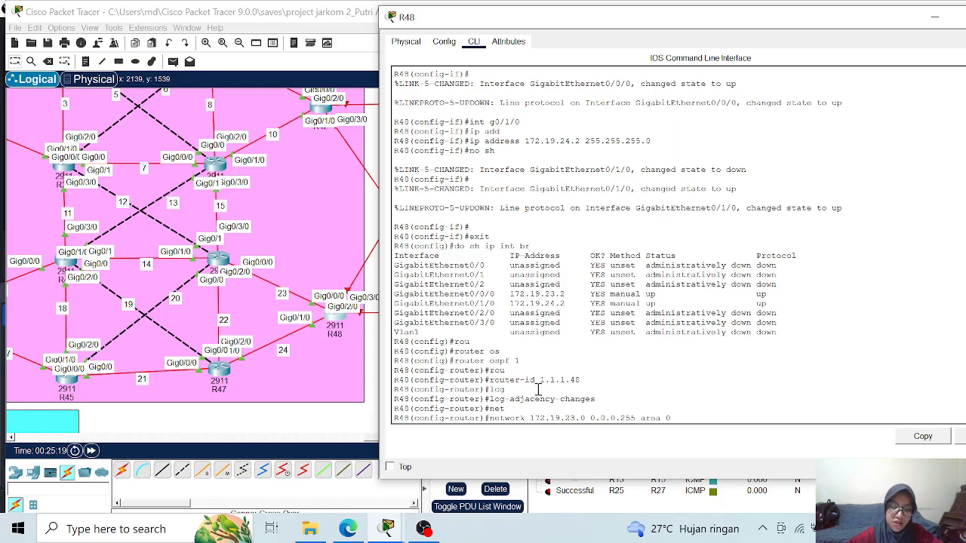
key("Return")
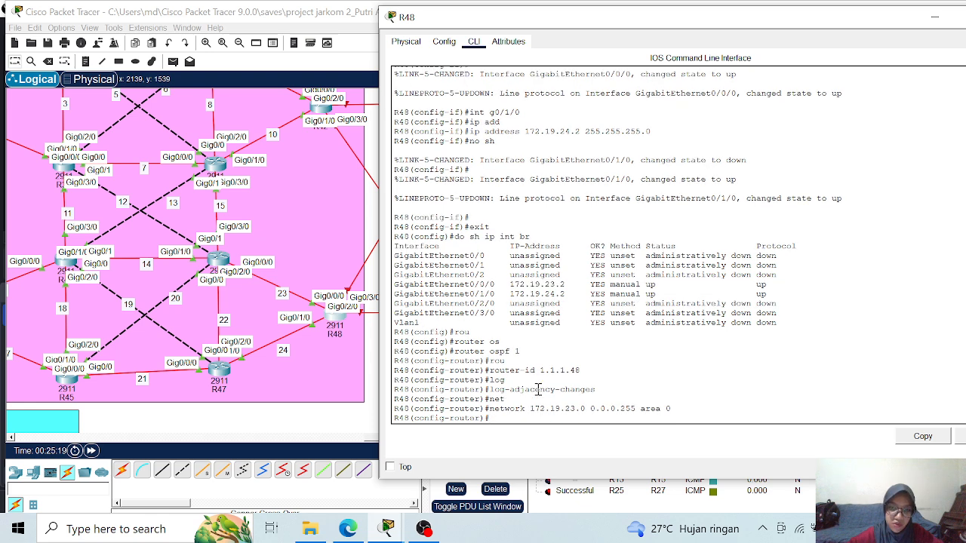
key("Up")
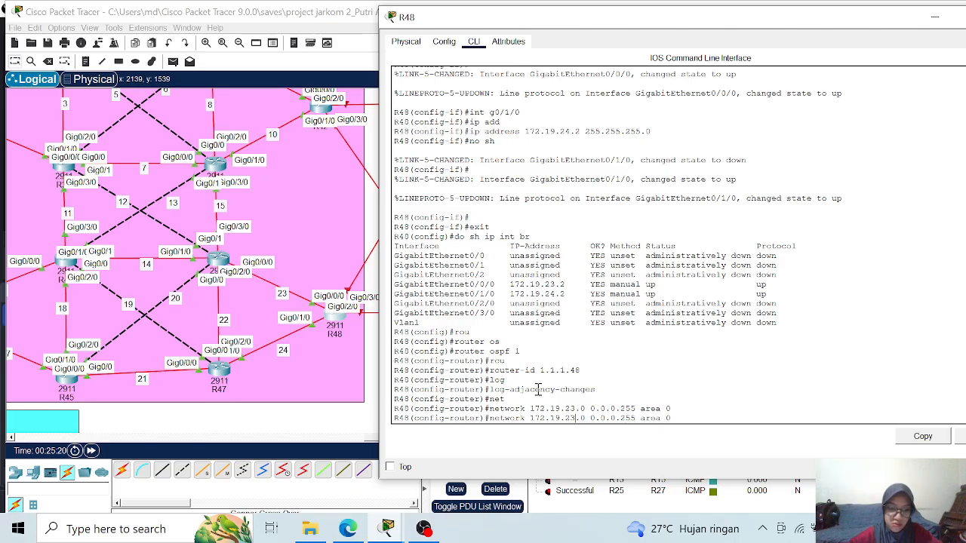
key("Return")
- Leave R48's configuration mode, save its configuration to memory and close its window
type("end")
key("Return")
type("wr")
key("Return")
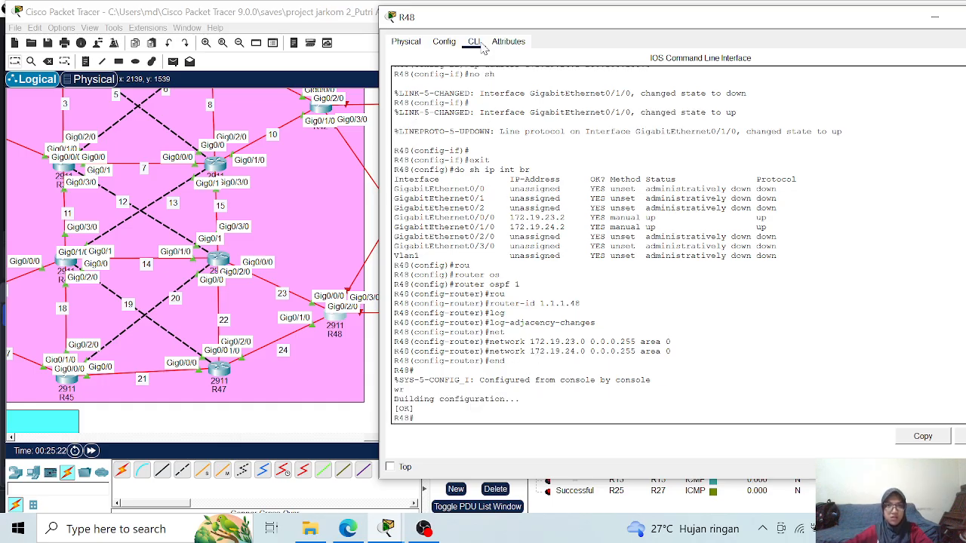
left_click_drag(485, 17, 550, 80)
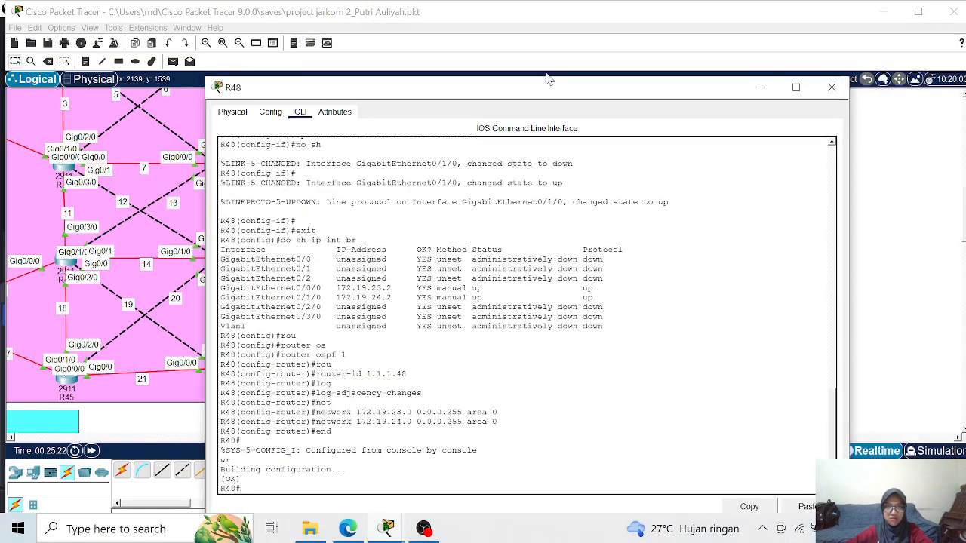
left_click(831, 88)
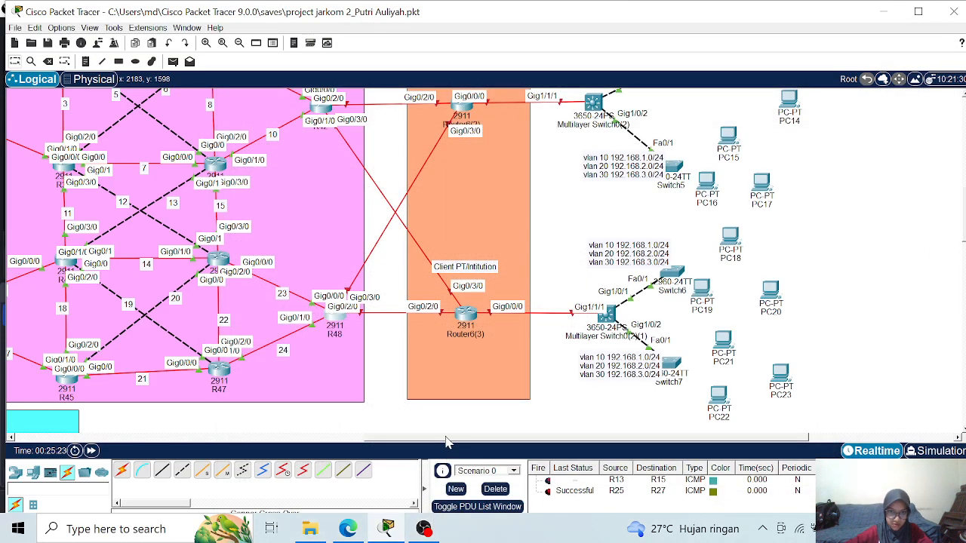
- Open the command line of R38, at the upper-left of Region 4, and enter privileged mode
left_click_drag(431, 438, 338, 444)
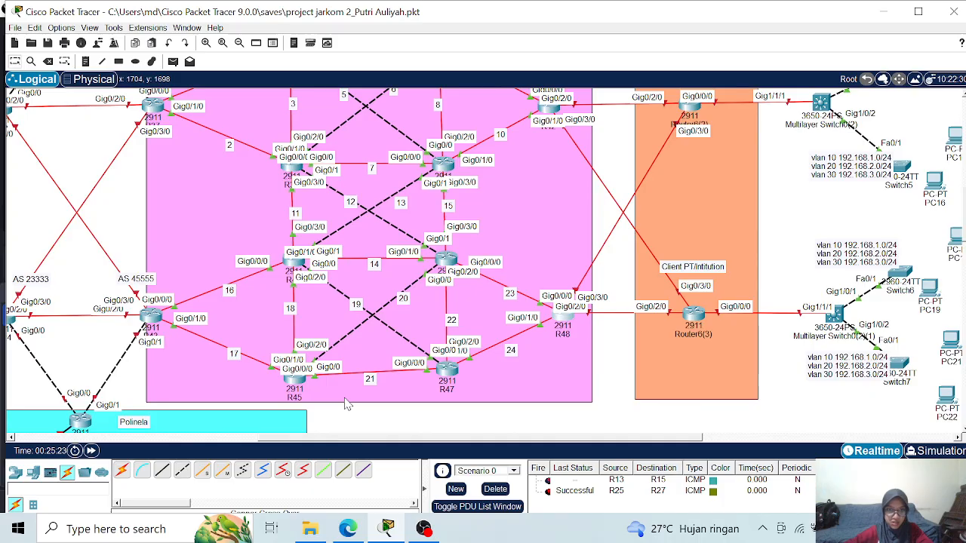
scroll(345, 399, "up", 1)
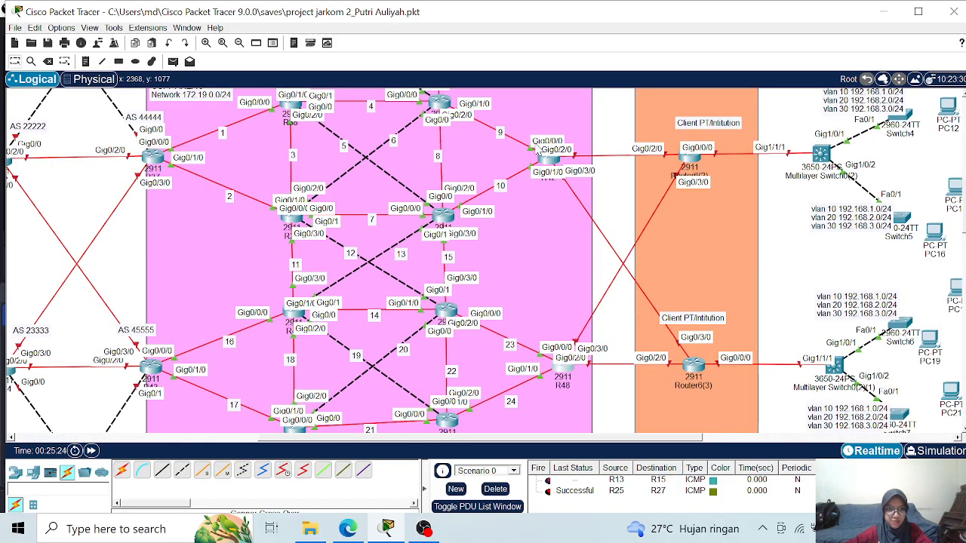
scroll(567, 197, "up", 2)
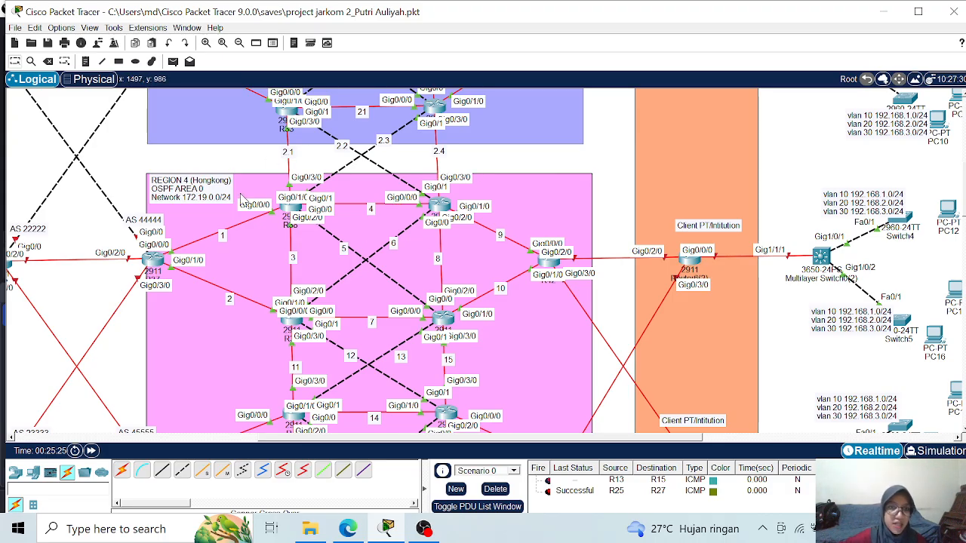
left_click(293, 208)
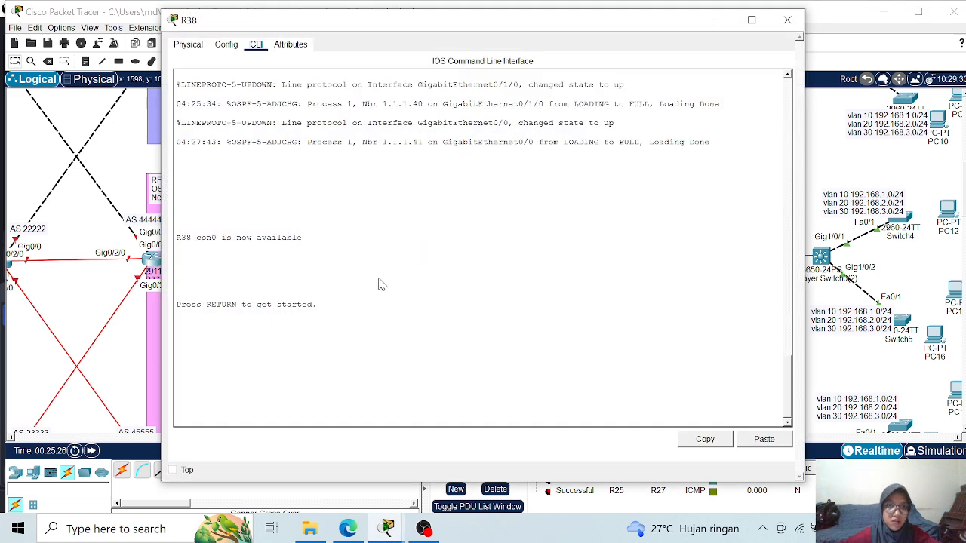
left_click(296, 369)
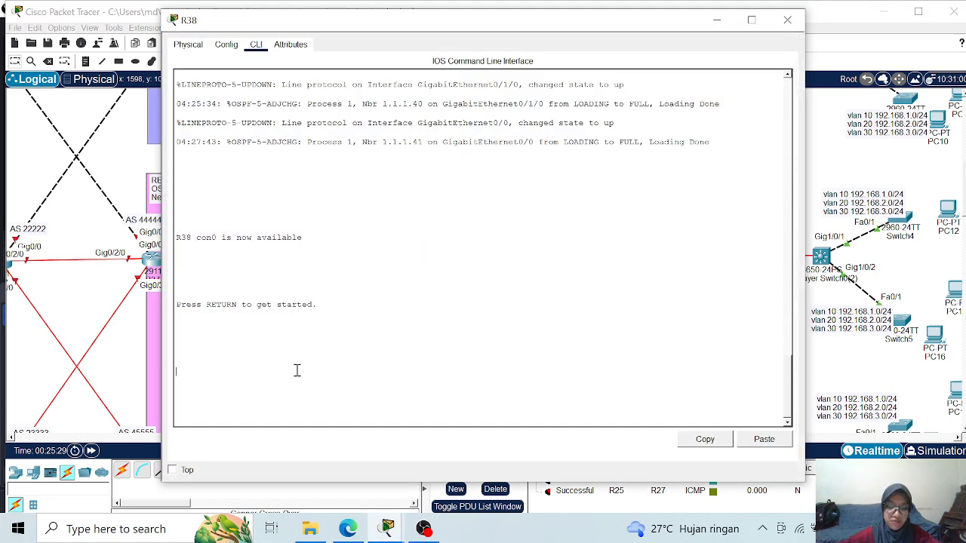
key("Return")
key("Return")
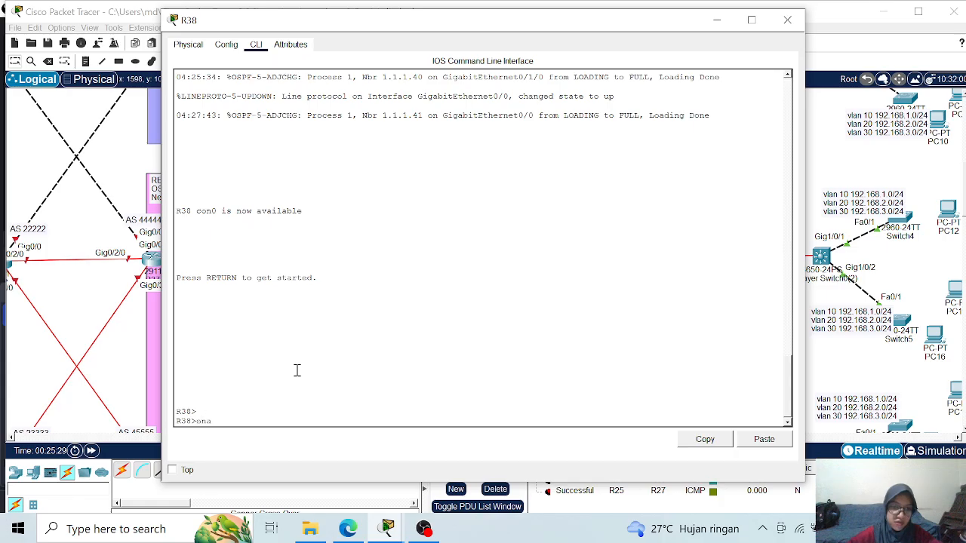
key("Return")
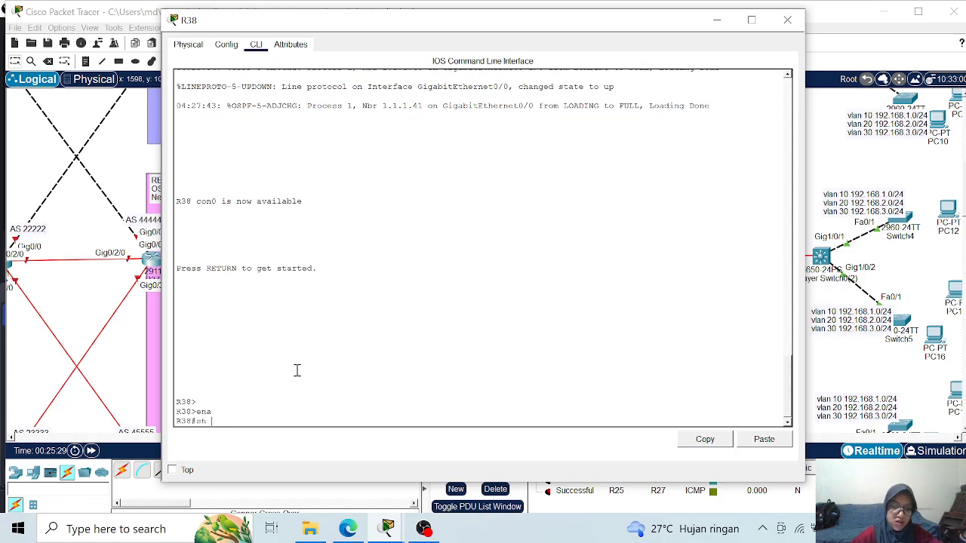
- Display R38's OSPF routes and page through the listing to examine the learned Region 3 and Region 4 networks
type("sh ip ro")
key("Tab")
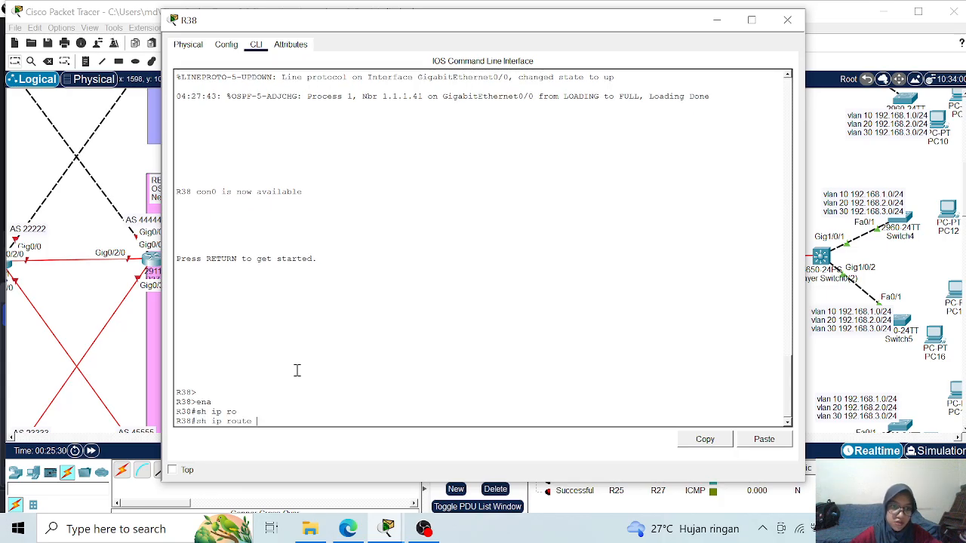
type("os")
key("Tab")
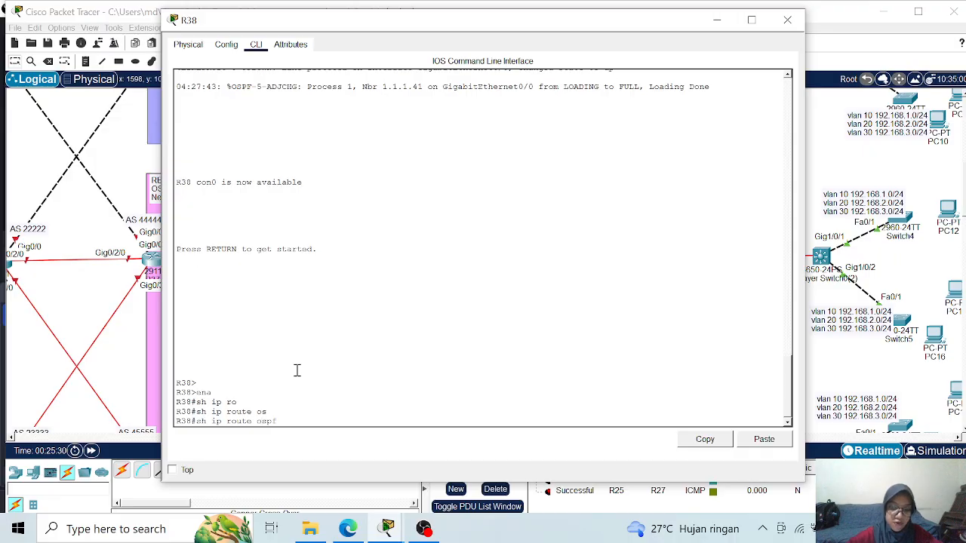
key("Return")
key("Return")
key("Return")
key("Return")
key("Return")
key("Return")
key("Return")
key("Return")
key("Return")
key("Return")
key("Return")
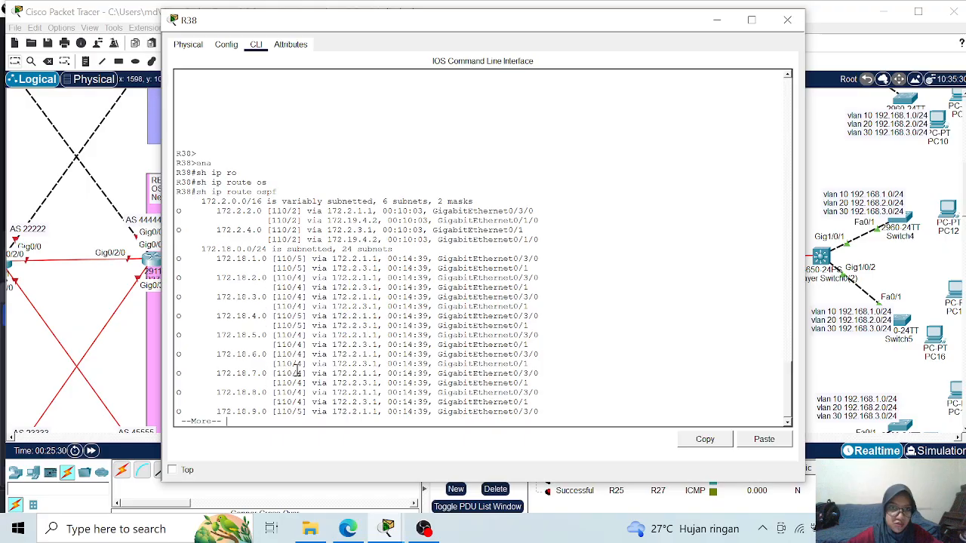
key("Return")
key("Return")
key("Return")
key("Return")
key("Return")
key("Return")
key("Return")
key("Return")
key("Return")
key("Return")
key("Return")
key("Return")
key("Return")
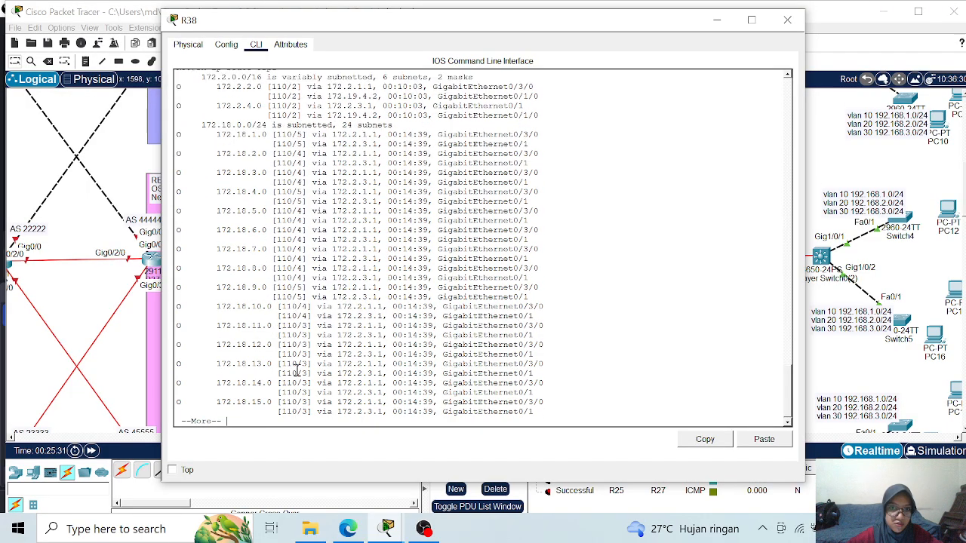
key("Return")
key("Return")
key("Return")
key("Return")
key("Return")
key("Return")
key("Return")
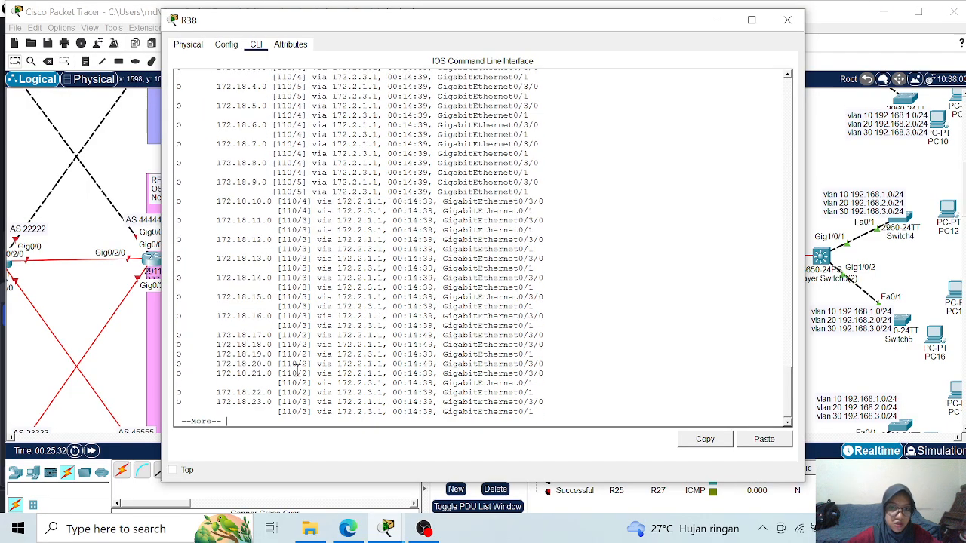
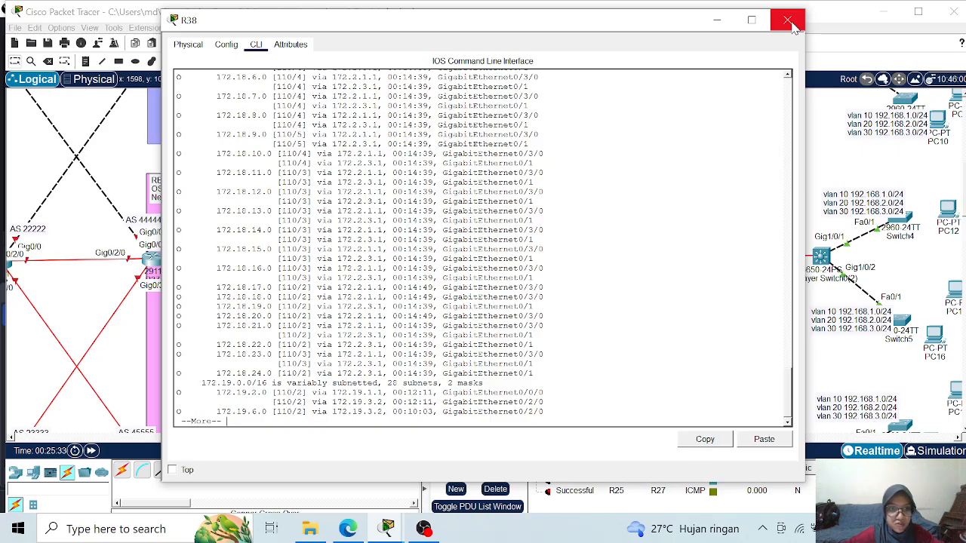
- Close the R38 router window and send a simple PDU from R33 to R38 in Region 4
left_click(788, 23)
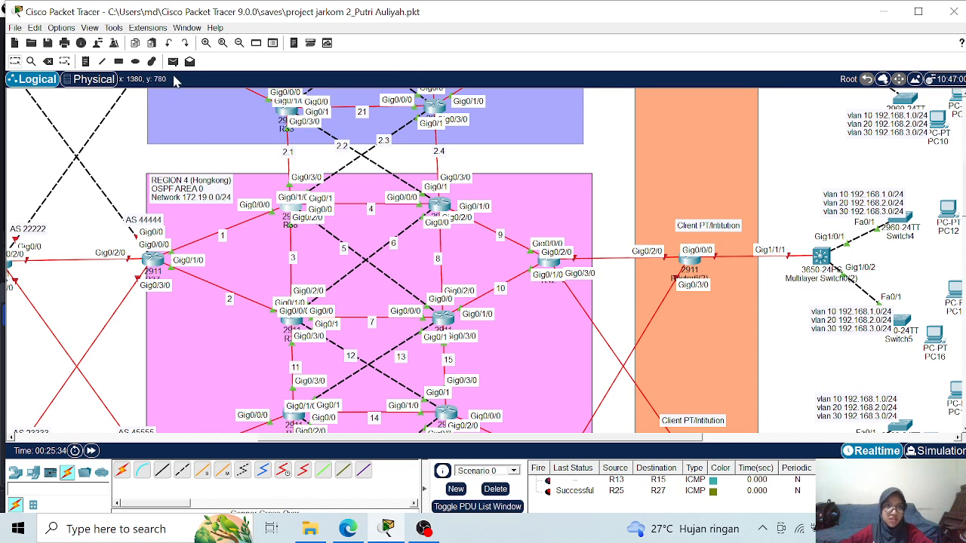
scroll(837, 213, "up", 4)
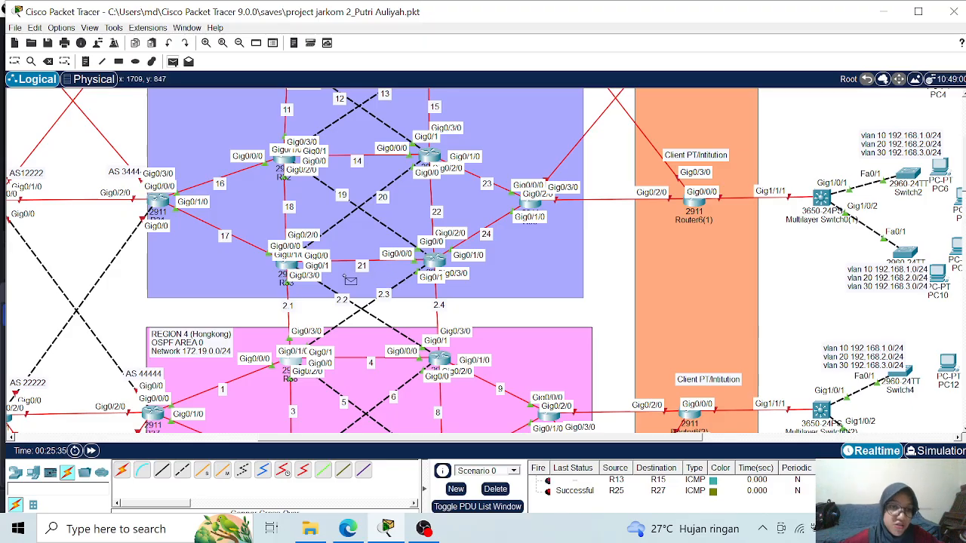
left_click(287, 264)
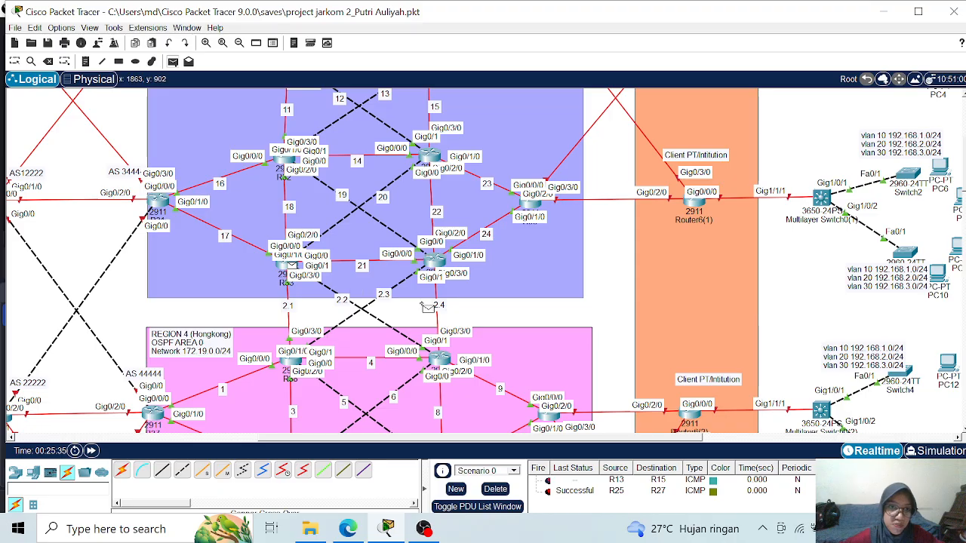
scroll(427, 308, "down", 2)
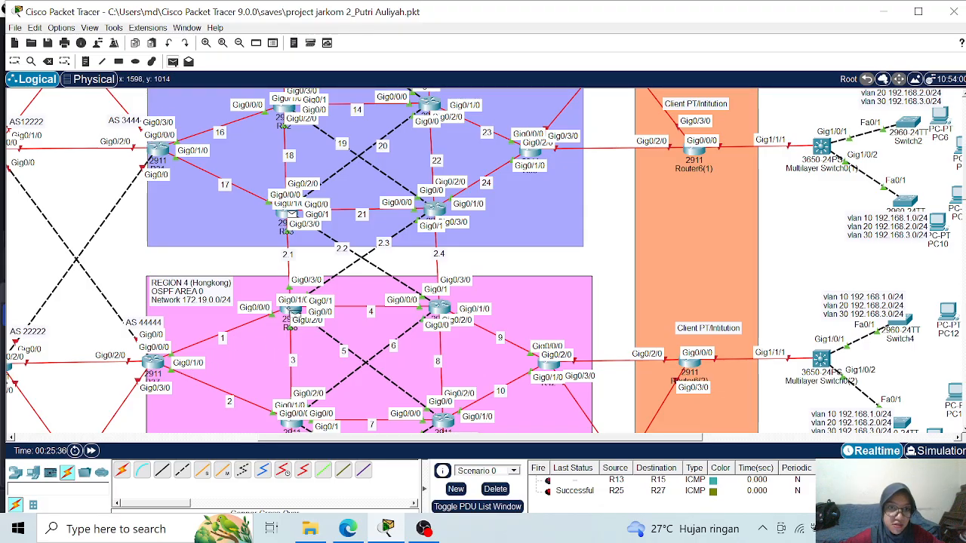
left_click(293, 312)
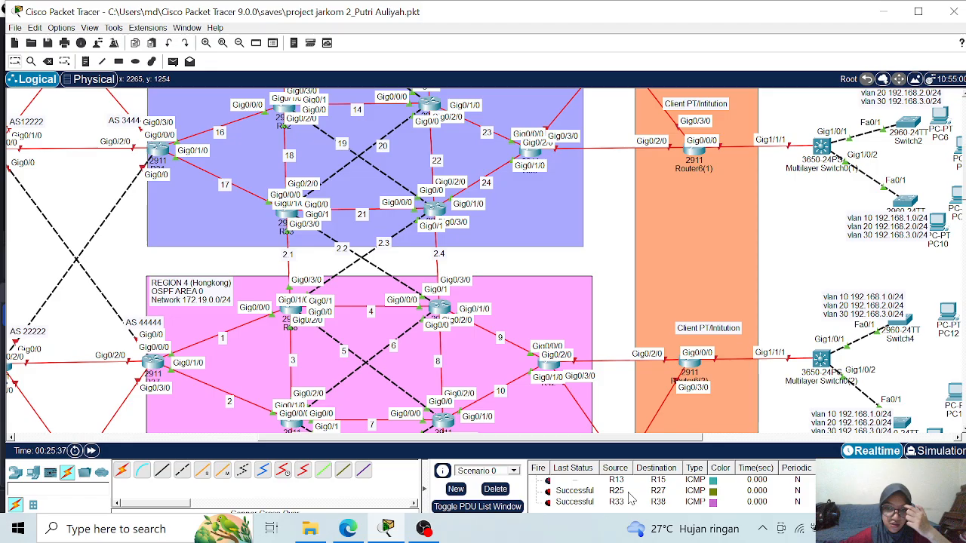
- Delete the current scenario's PDU tests and send a simple PDU from R35 to R42
left_click(489, 490)
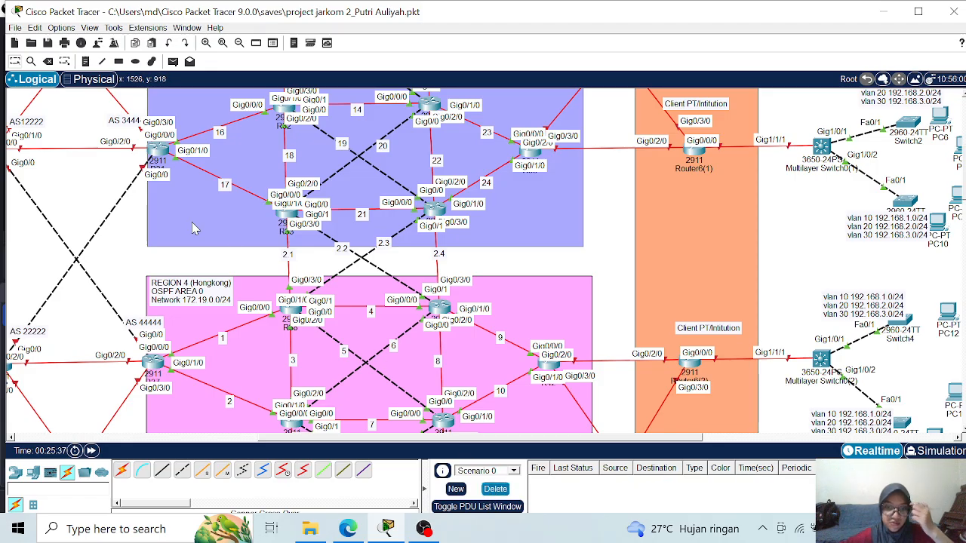
left_click(172, 61)
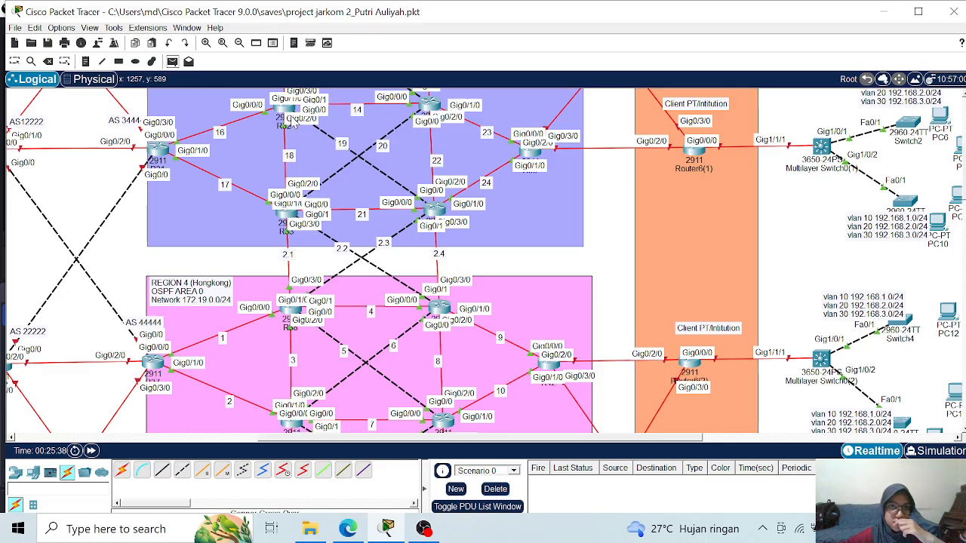
left_click(439, 208)
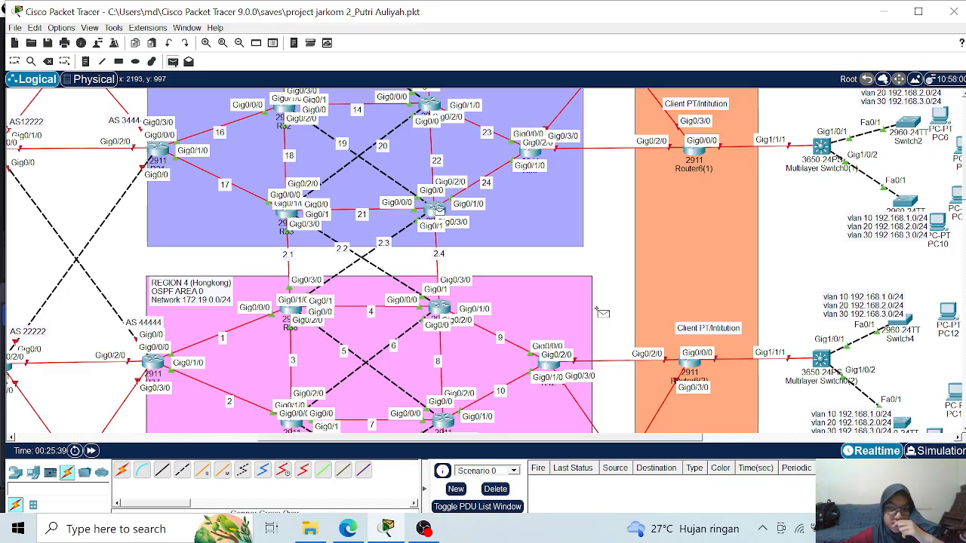
left_click(551, 366)
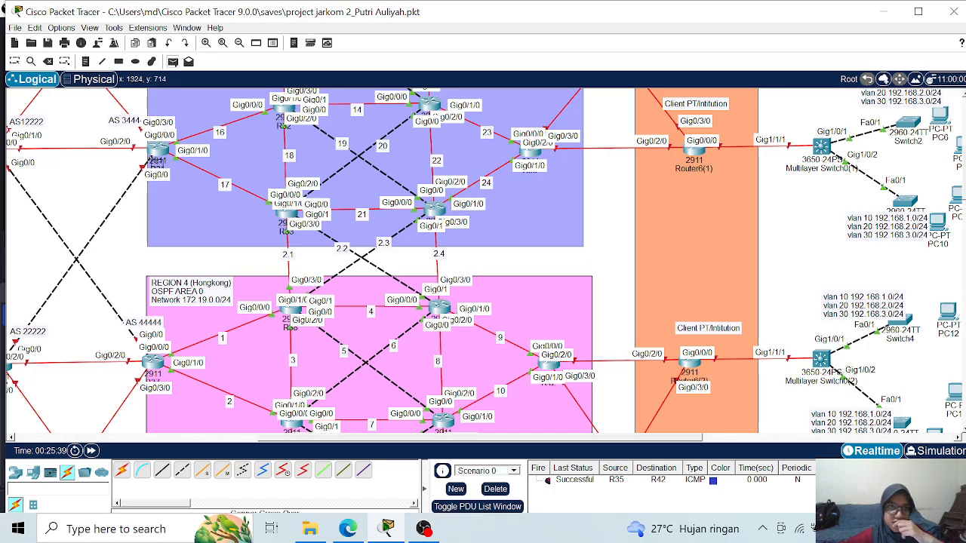
- Send simple PDUs from R31 to R41 and from R37 to R42
scroll(455, 334, "down", 3)
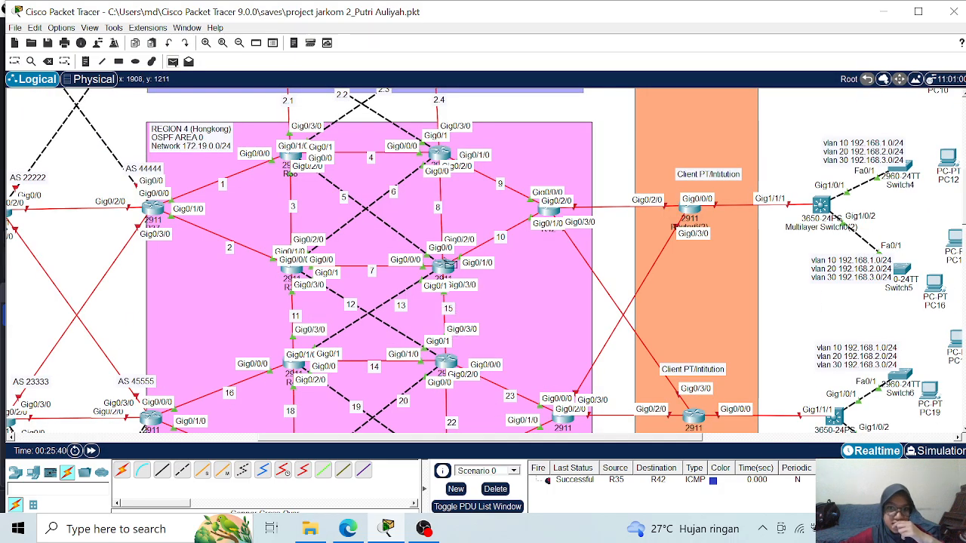
left_click(448, 267)
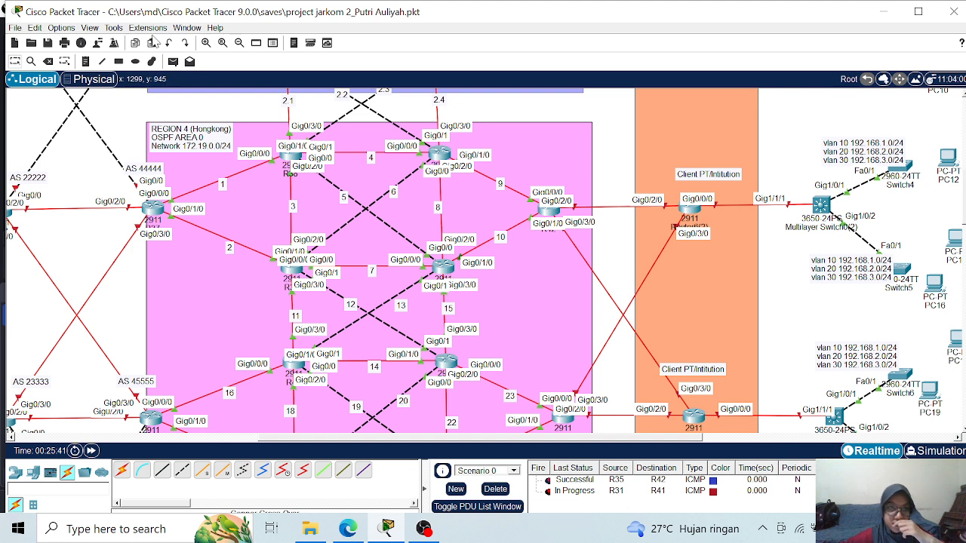
left_click(173, 62)
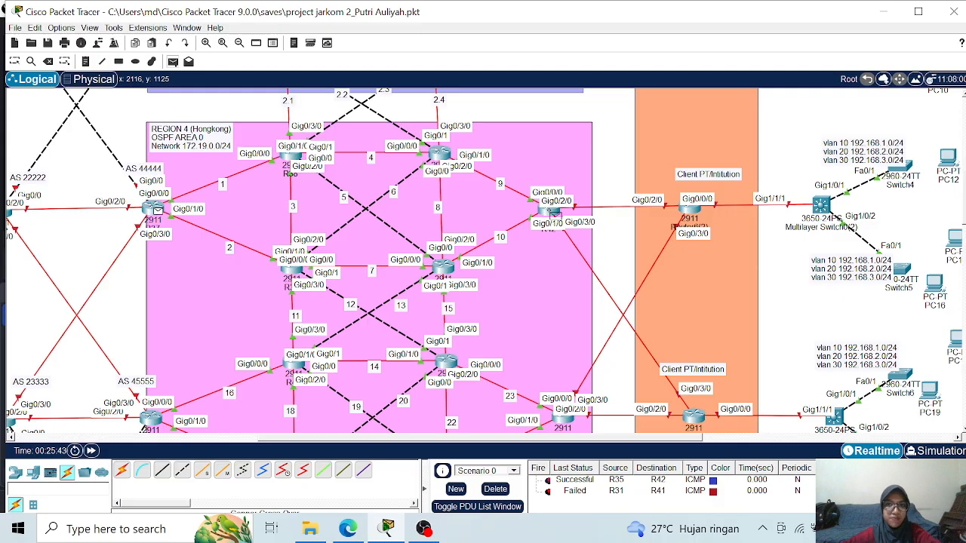
left_click(549, 213)
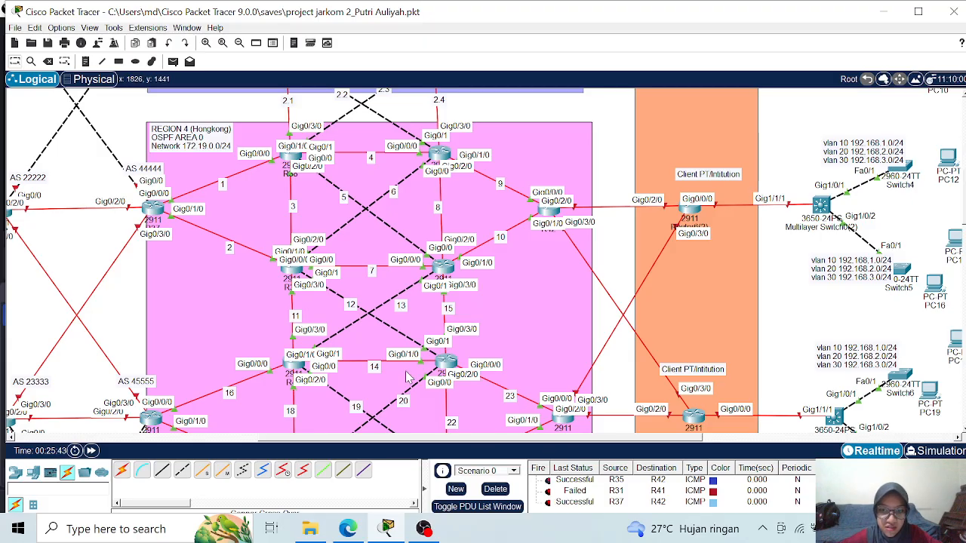
- Send a simple PDU from R38 to R47 within Region 4
left_click(172, 62)
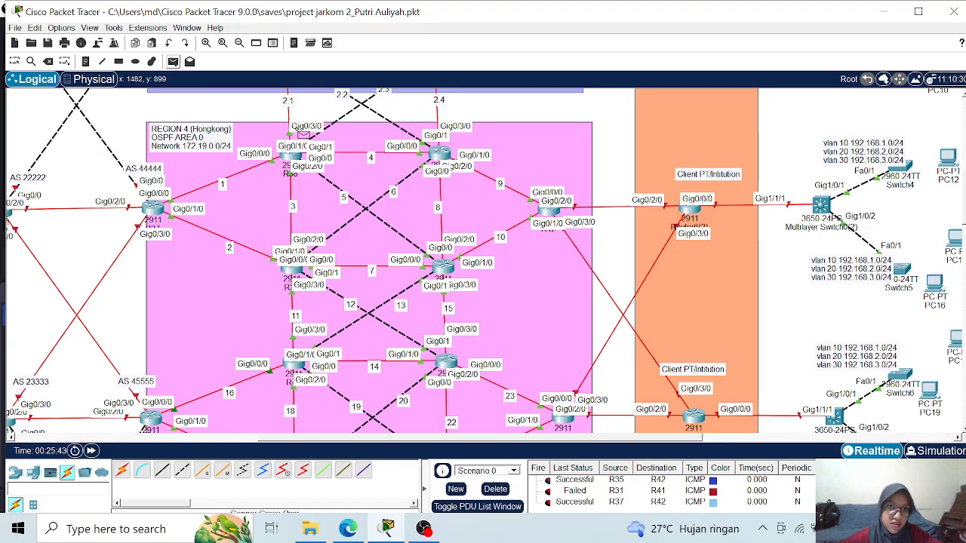
scroll(364, 179, "down", 5)
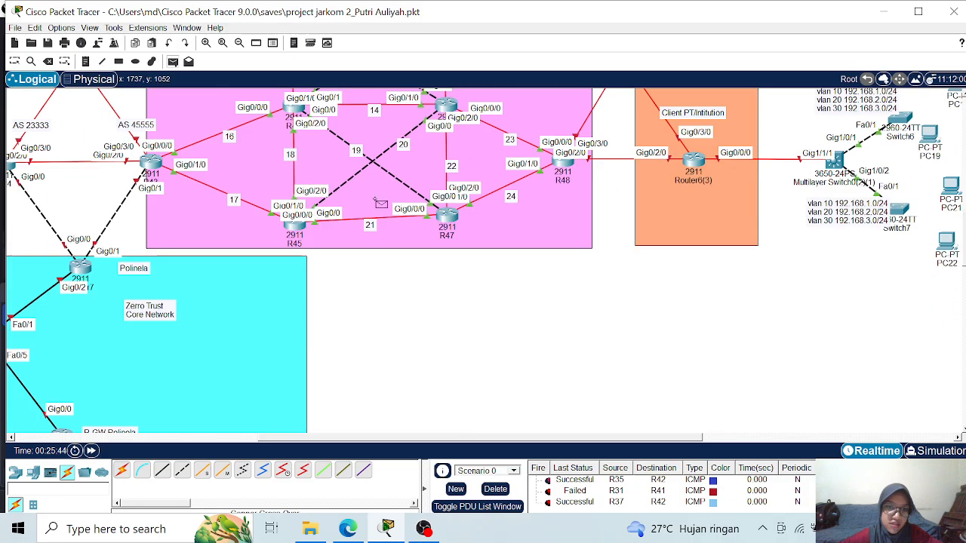
left_click(450, 215)
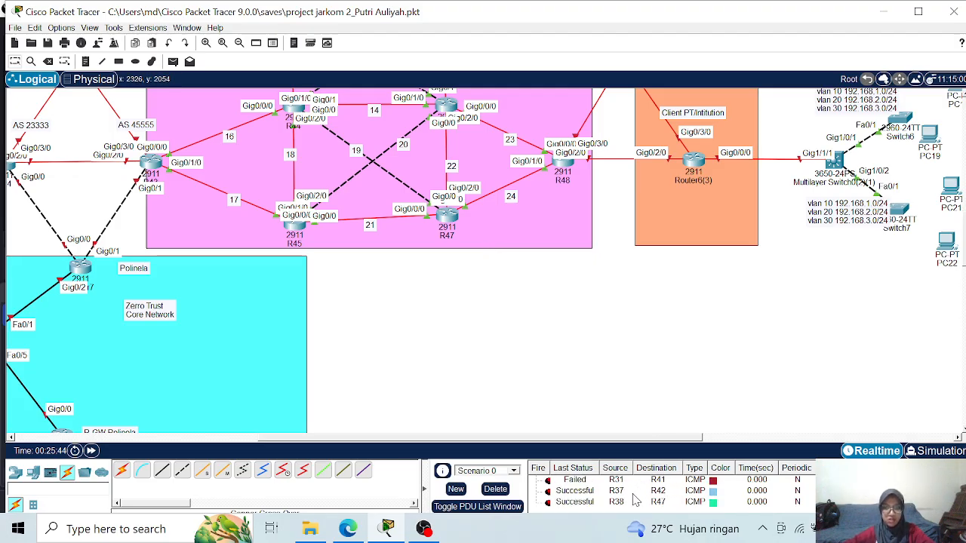
- Send a simple PDU from R41 in Region 4 to R32 in the region above and review the PDU list
scroll(468, 335, "up", 3)
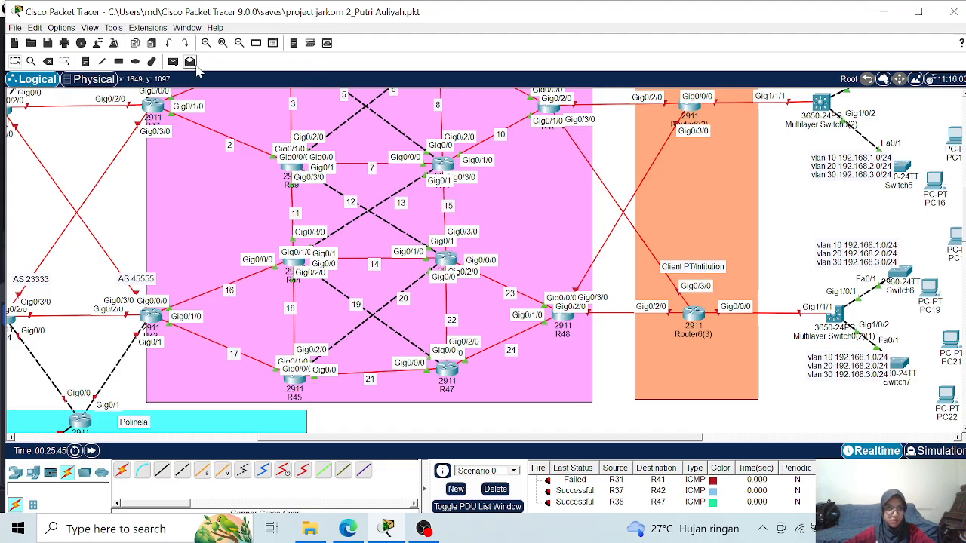
left_click(173, 61)
scroll(392, 247, "up", 1)
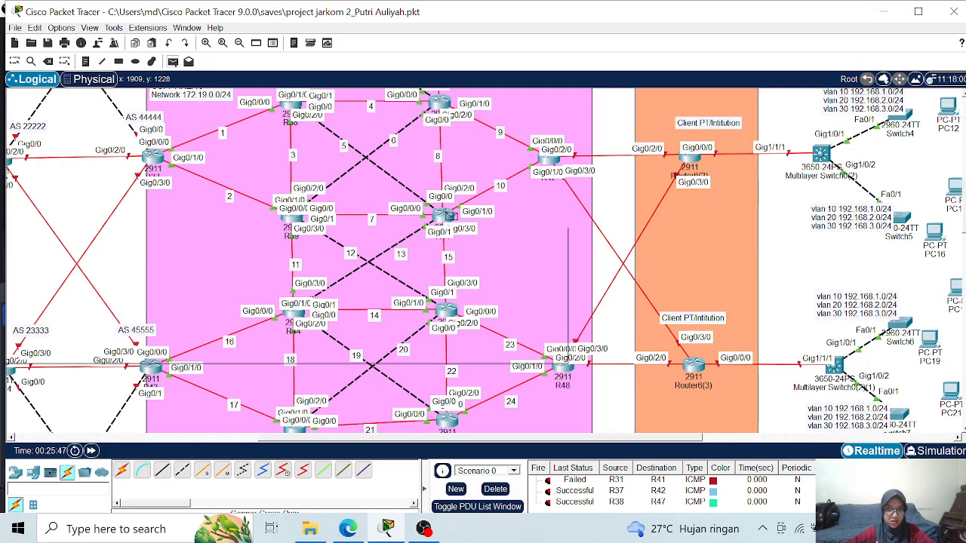
scroll(449, 217, "up", 2)
scroll(449, 220, "up", 2)
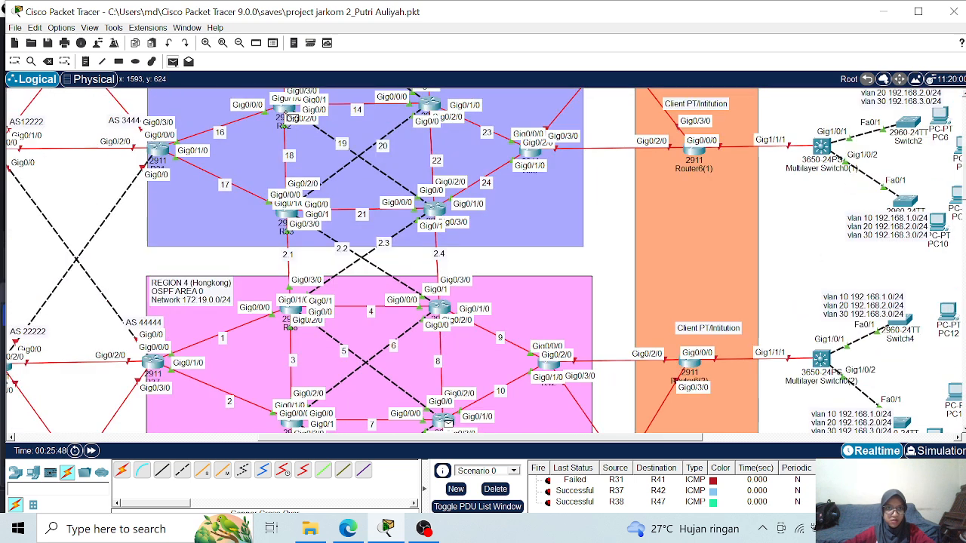
left_click(285, 112)
scroll(709, 504, "down", 1)
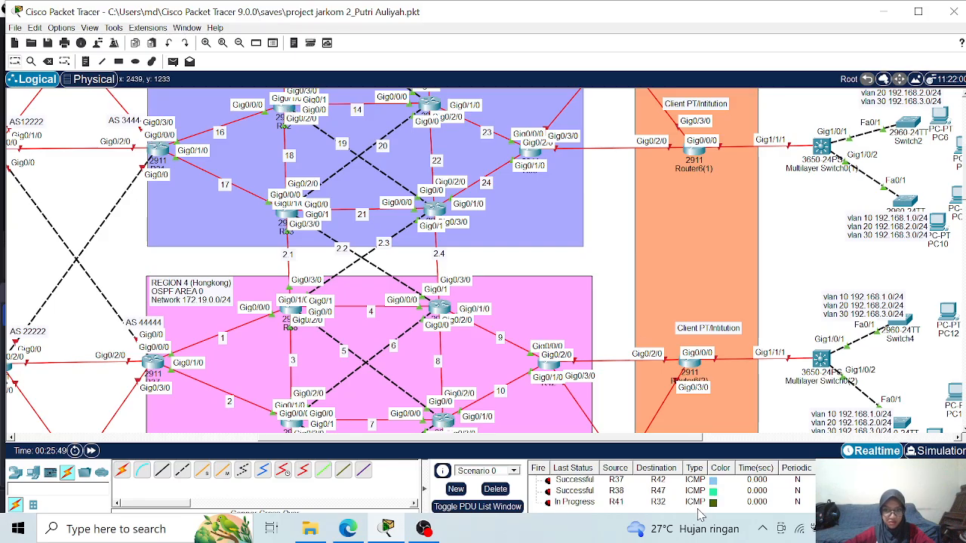
scroll(700, 505, "up", 1)
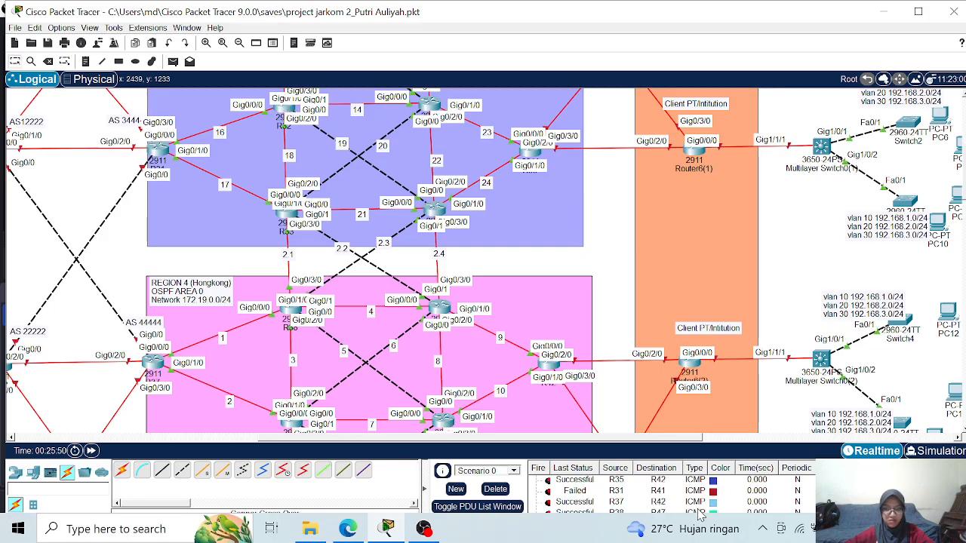
scroll(700, 511, "down", 1)
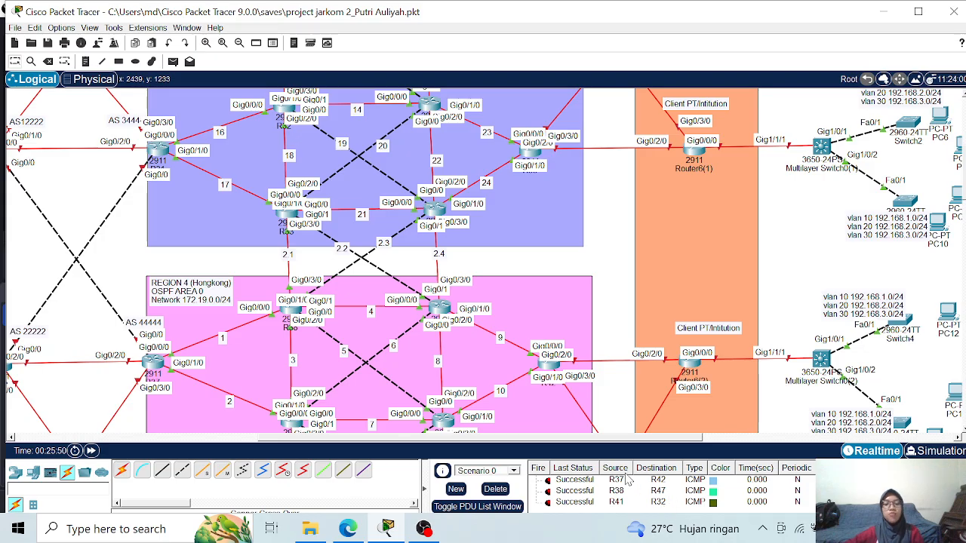